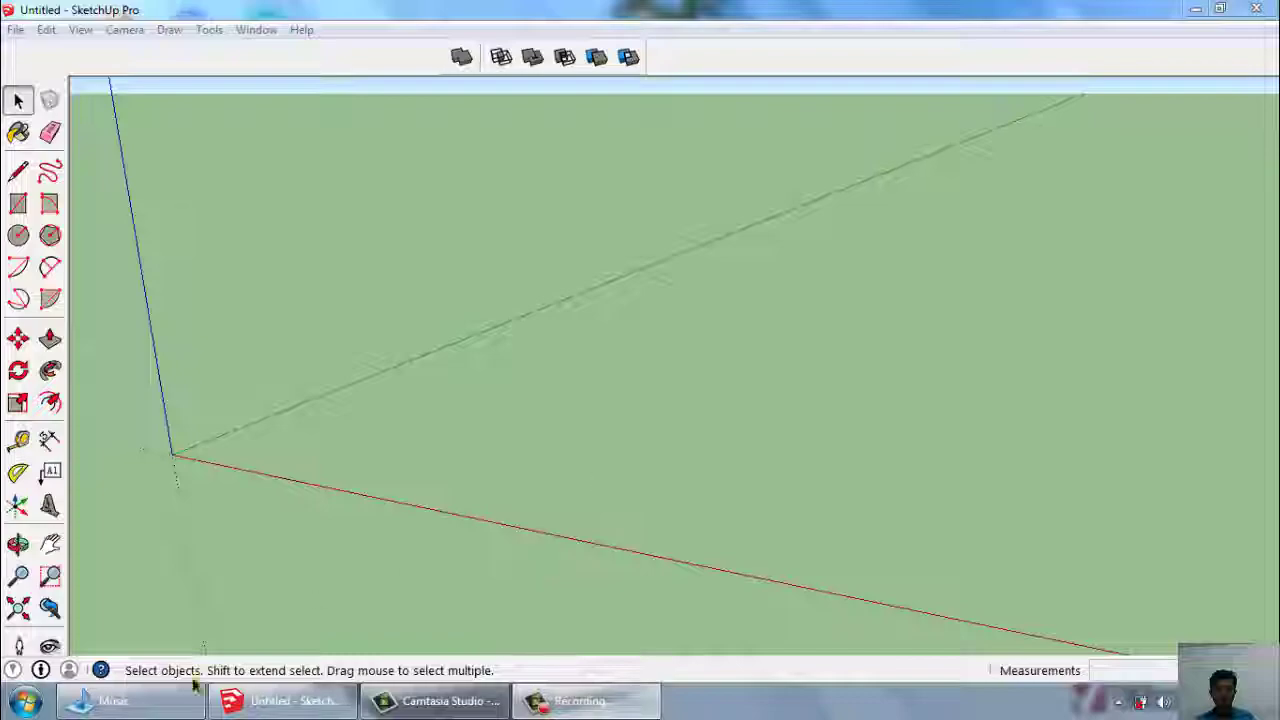
Import the toucan photo from Explorer into the model, placing it on the ground and scaling it.
click(110, 700)
mouse_move(510, 12)
mouse_down()
mouse_move(467, 104)
mouse_move(346, 177)
mouse_up()
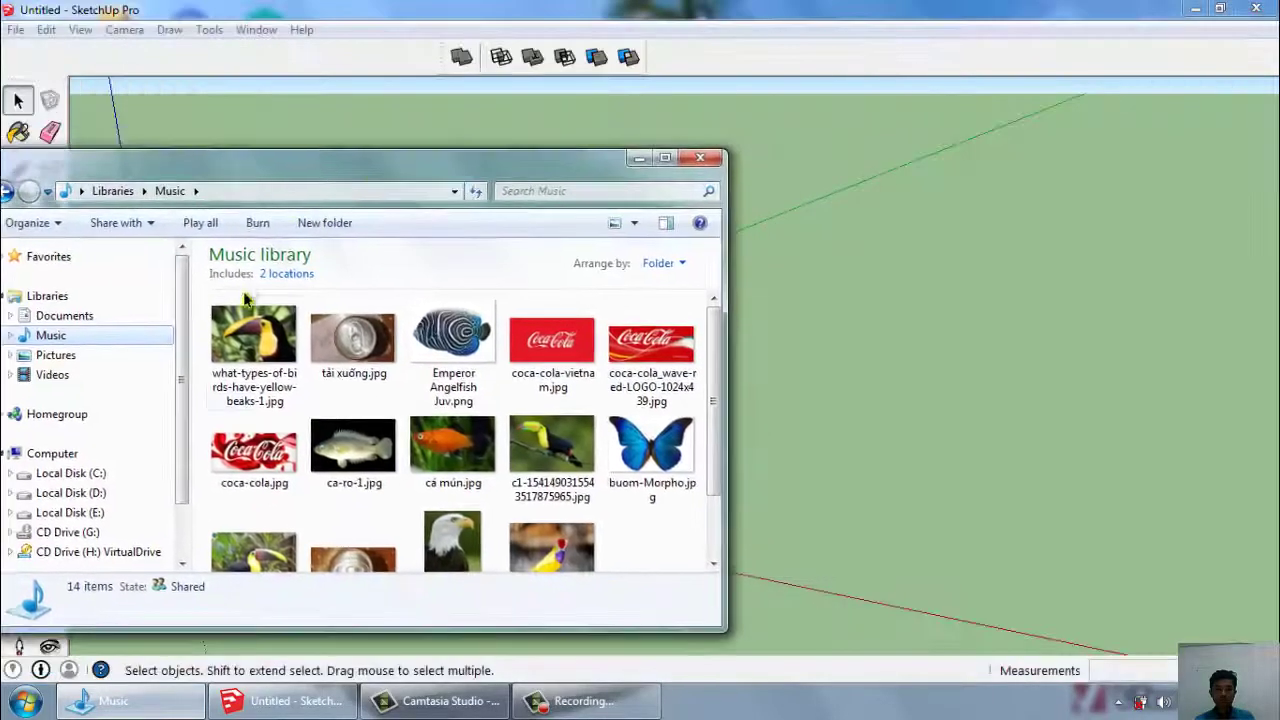
drag(253, 333, 757, 517)
click(761, 520)
key(s)
click(639, 157)
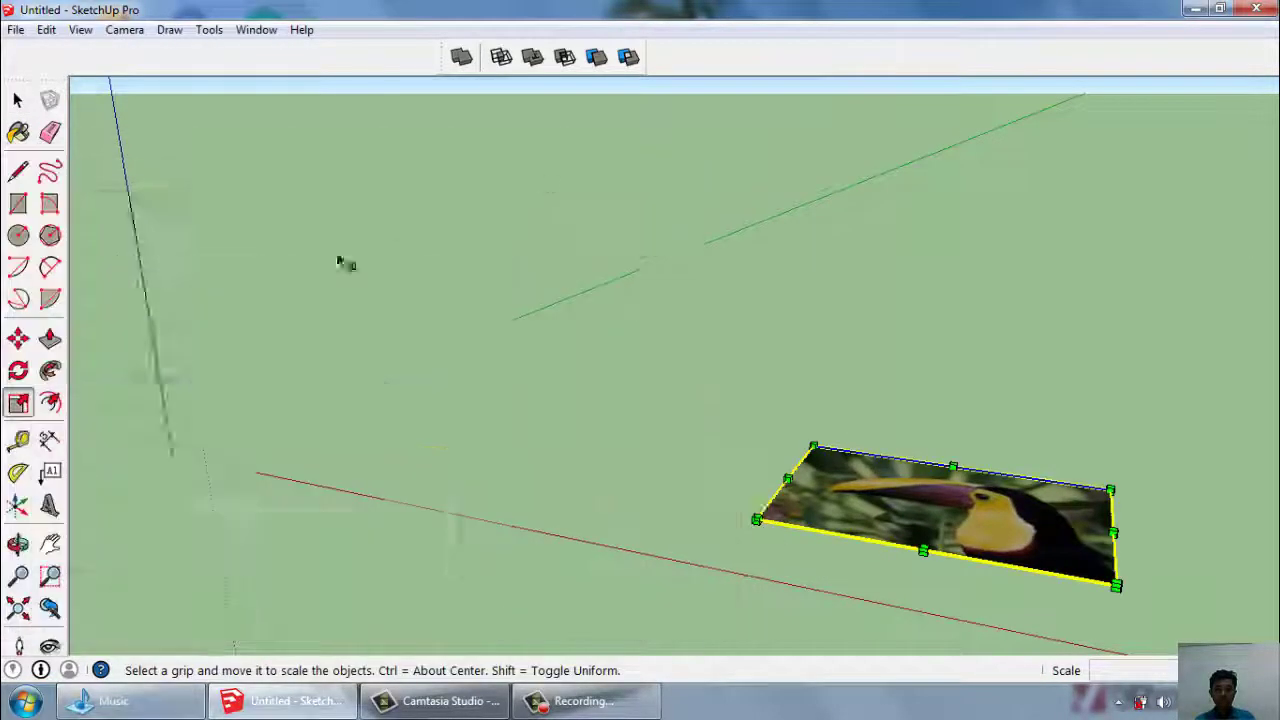
scroll(406, 308, down, 2)
scroll(608, 367, up, 1)
Move the toucan photo near the axis origin.
key(m)
click(638, 456)
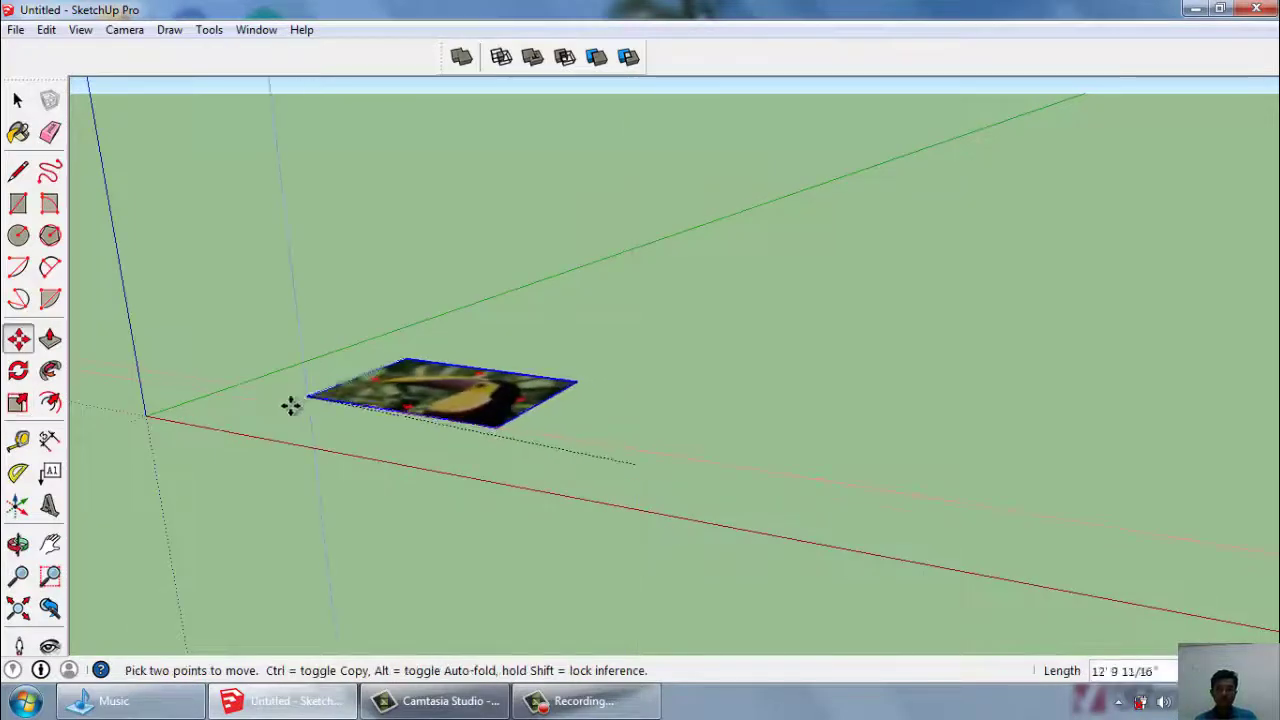
click(280, 409)
key(space)
Rotate the photo 90° about its edge so it stands upright.
mouse_move(280, 409)
middle_down()
mouse_move(415, 400)
mouse_move(325, 387)
mouse_move(342, 348)
middle_up()
click(33, 370)
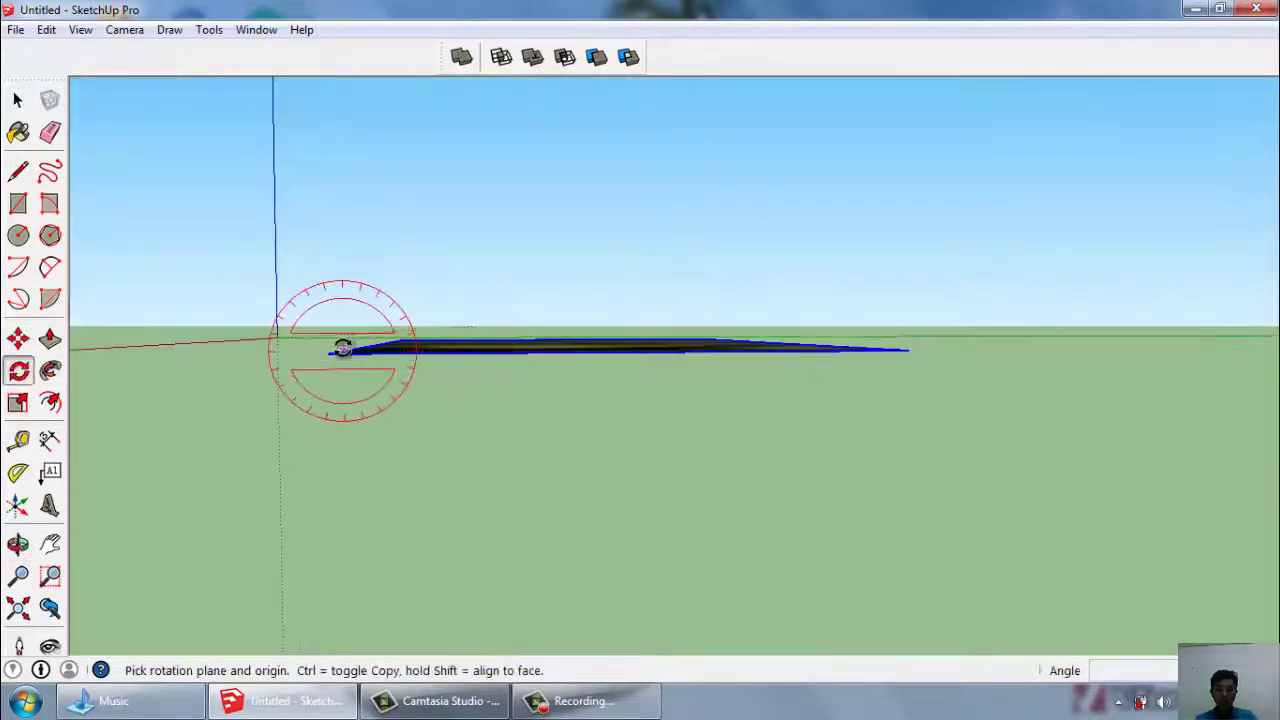
click(834, 348)
mouse_move(508, 374)
middle_down()
mouse_move(520, 172)
mouse_move(843, 561)
middle_up()
click(521, 180)
key(space)
scroll(584, 372, up, 5)
Draw a vertical line from the top to the bottom of the beak base.
scroll(584, 372, up, 2)
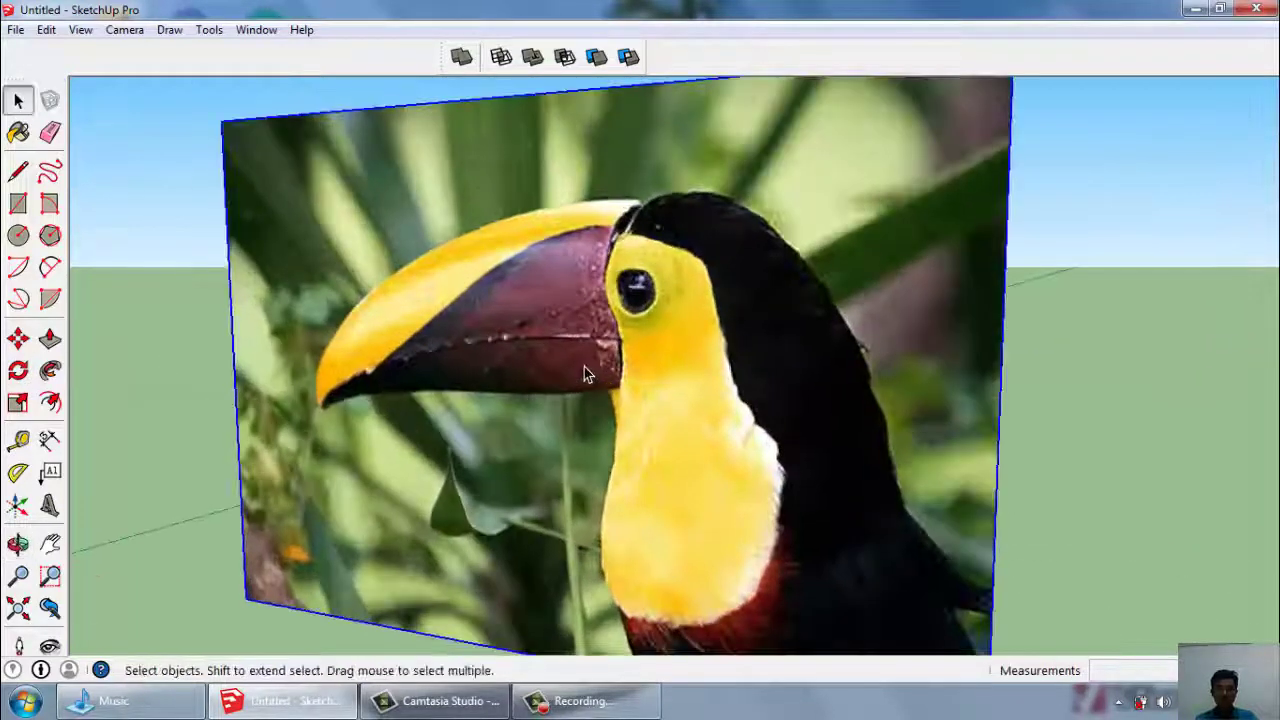
click(20, 174)
scroll(535, 220, up, 1)
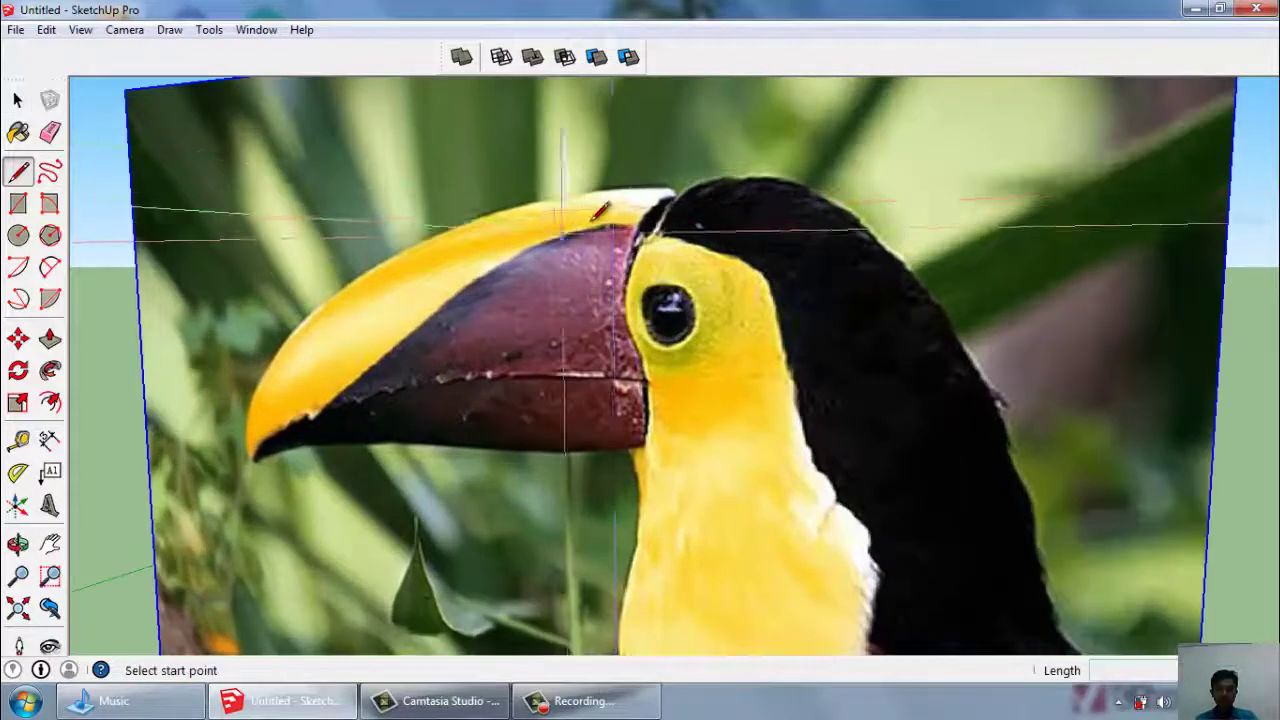
click(622, 188)
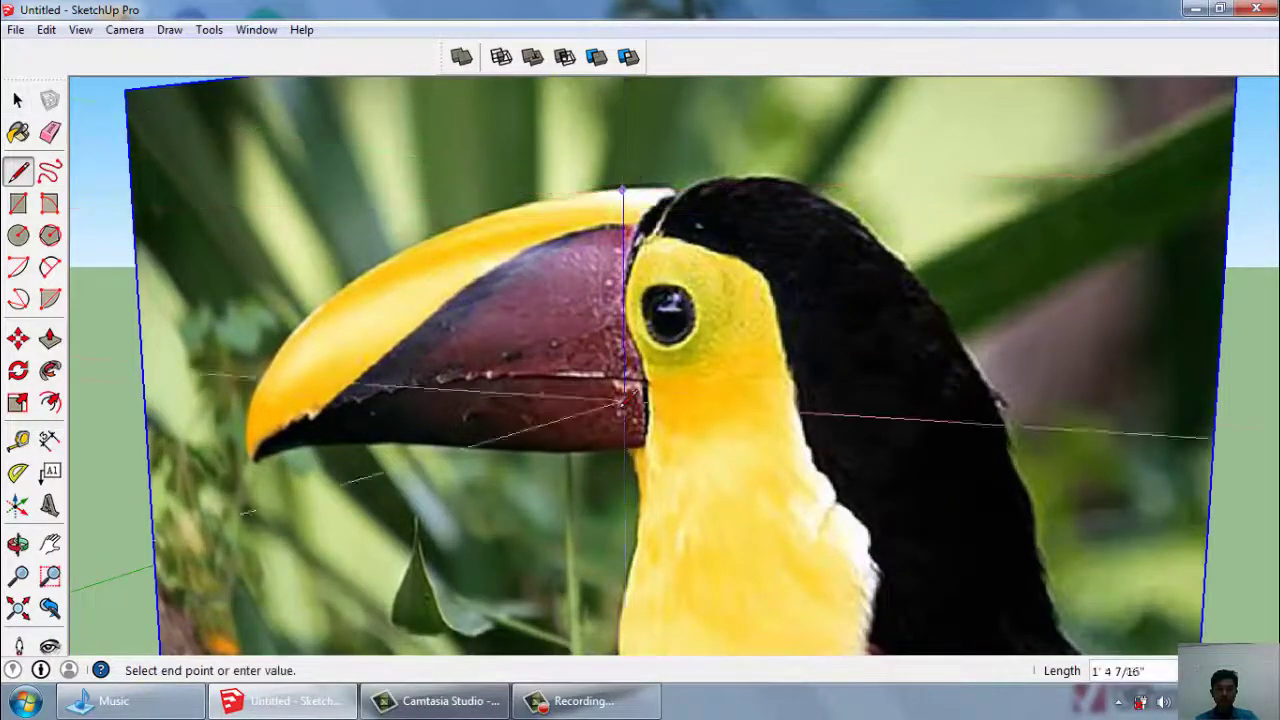
click(623, 450)
middle_drag(623, 450, 70, 283)
key(space)
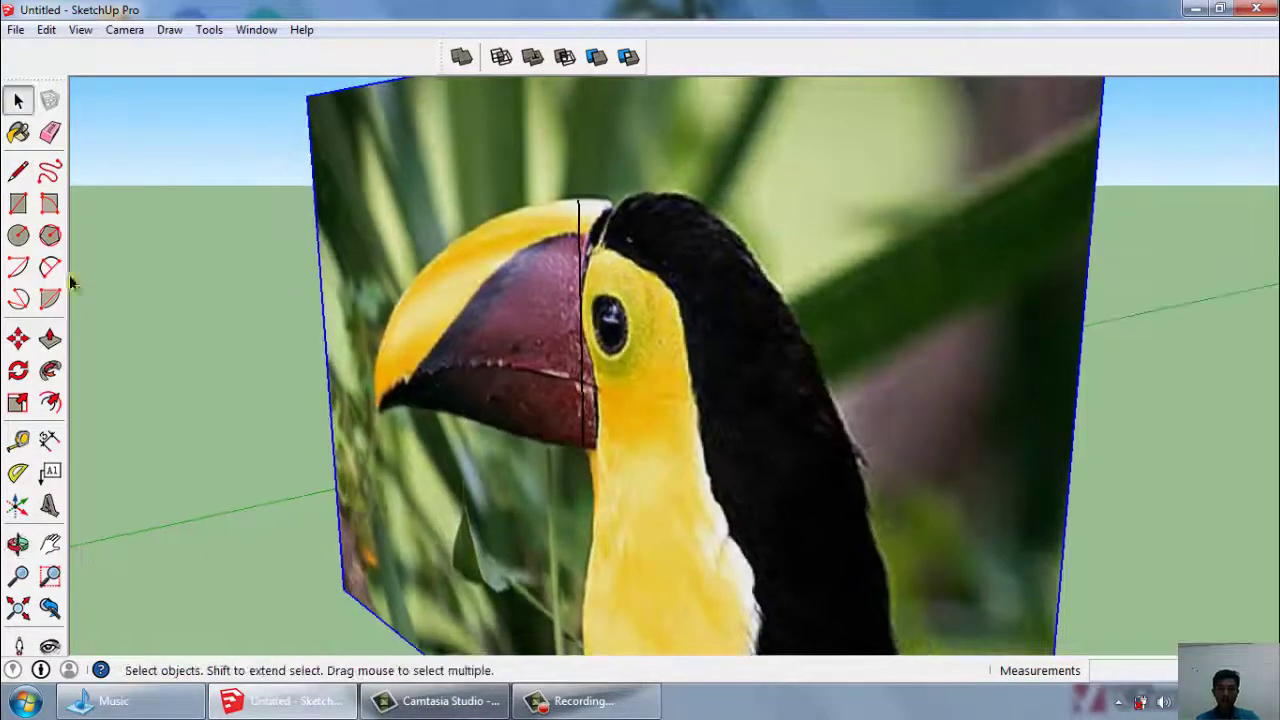
Close the line with a 2-Point Arc to form a crescent slice face.
click(581, 200)
middle_drag(360, 280, 457, 306)
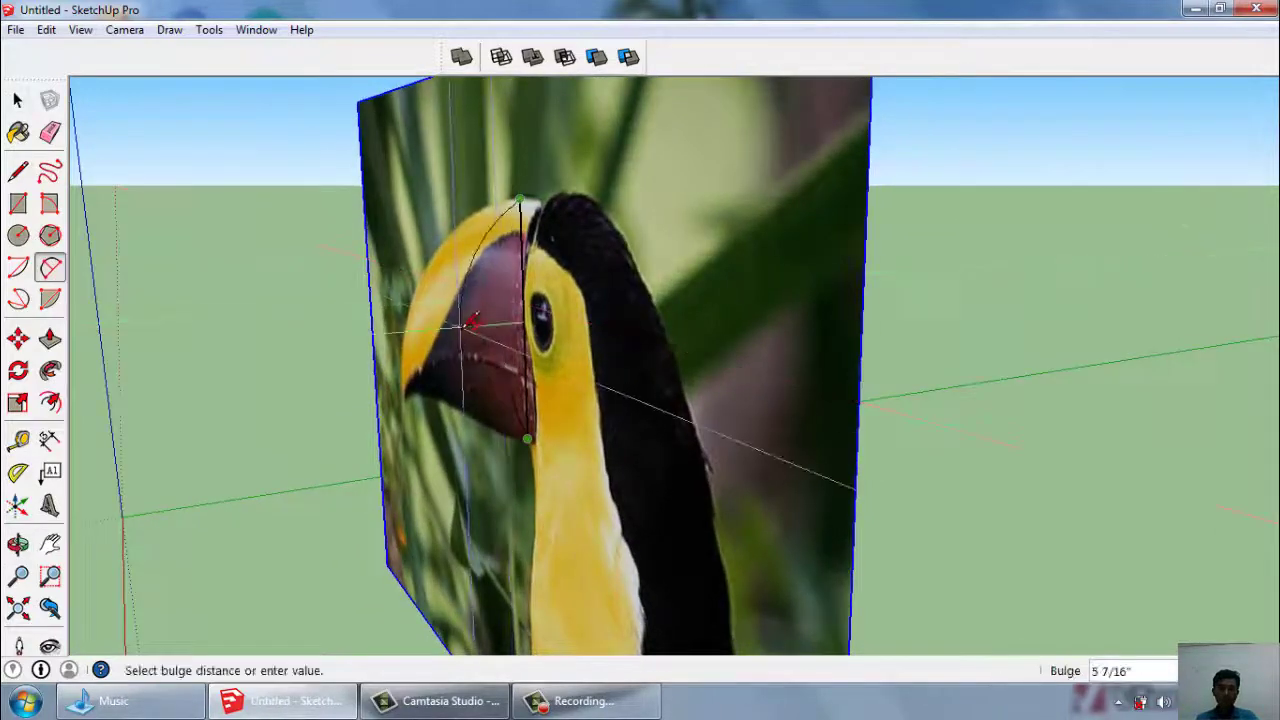
click(484, 320)
key(space)
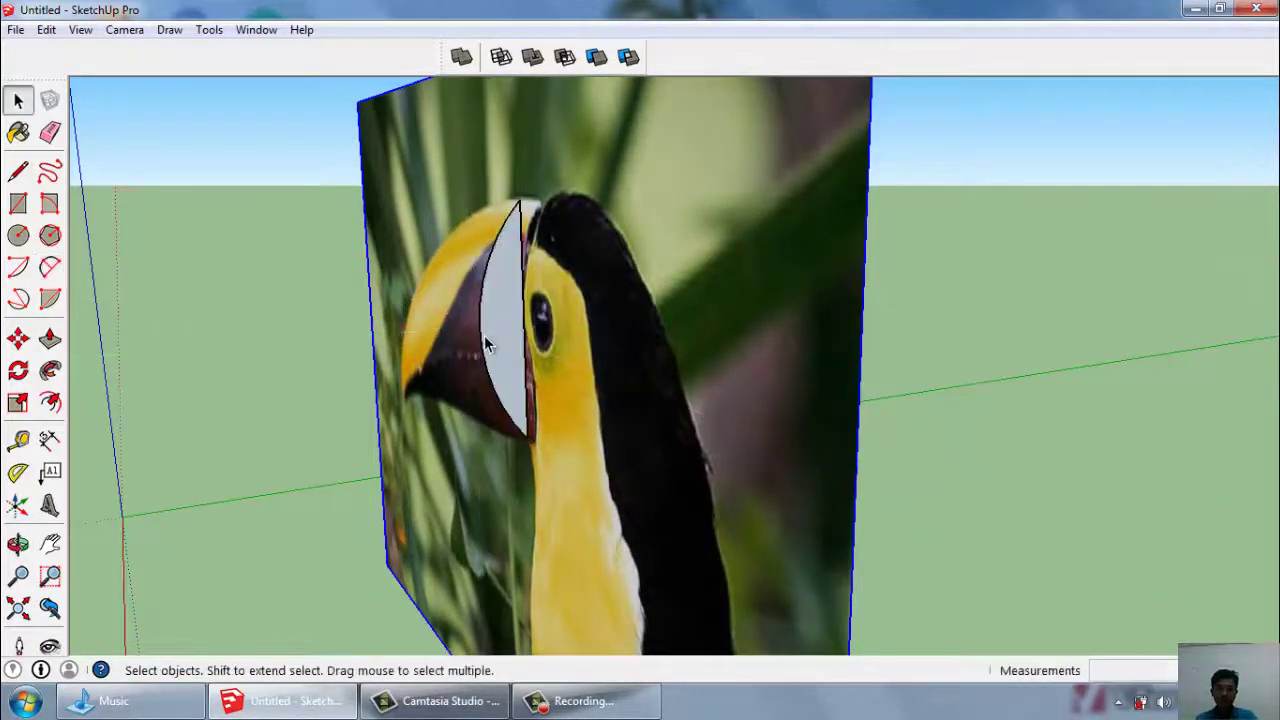
middle_drag(484, 320, 566, 384)
scroll(632, 385, up, 2)
middle_drag(649, 369, 713, 369)
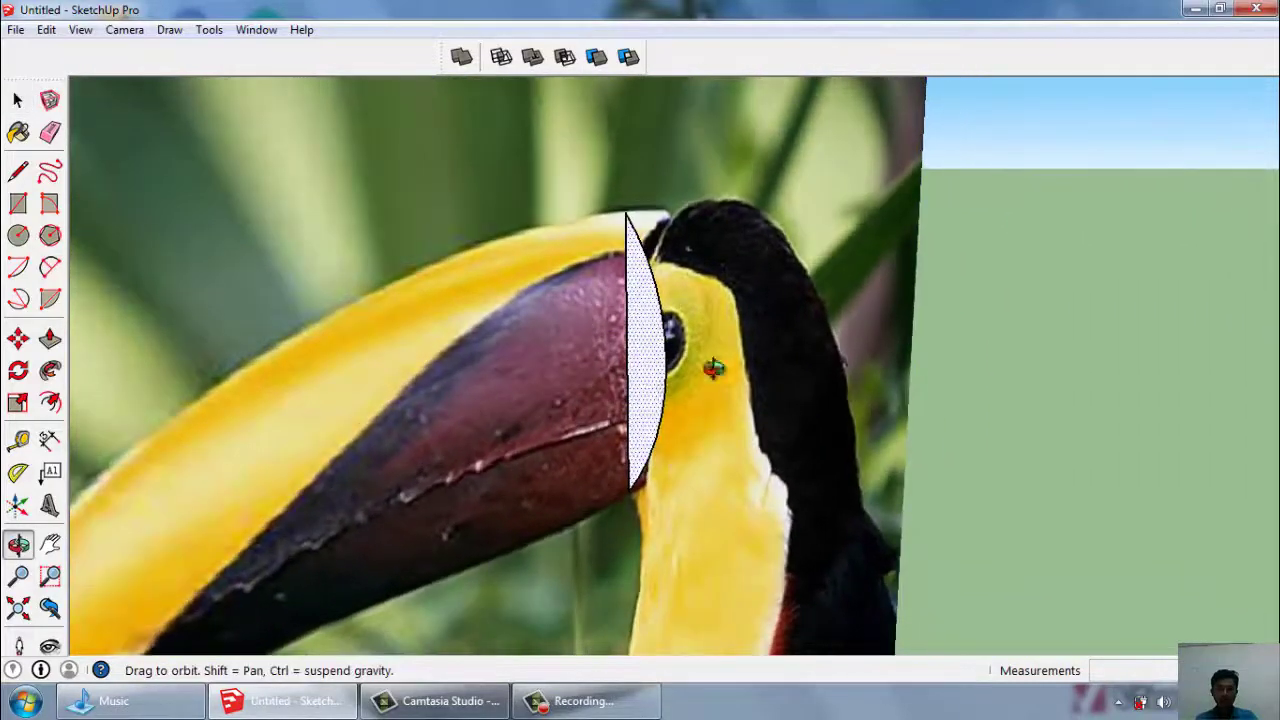
Push/Pull the crescent face about 2 5/8" into a thin curved slab and select it.
key(p)
click(651, 371)
middle_drag(642, 444, 443, 428)
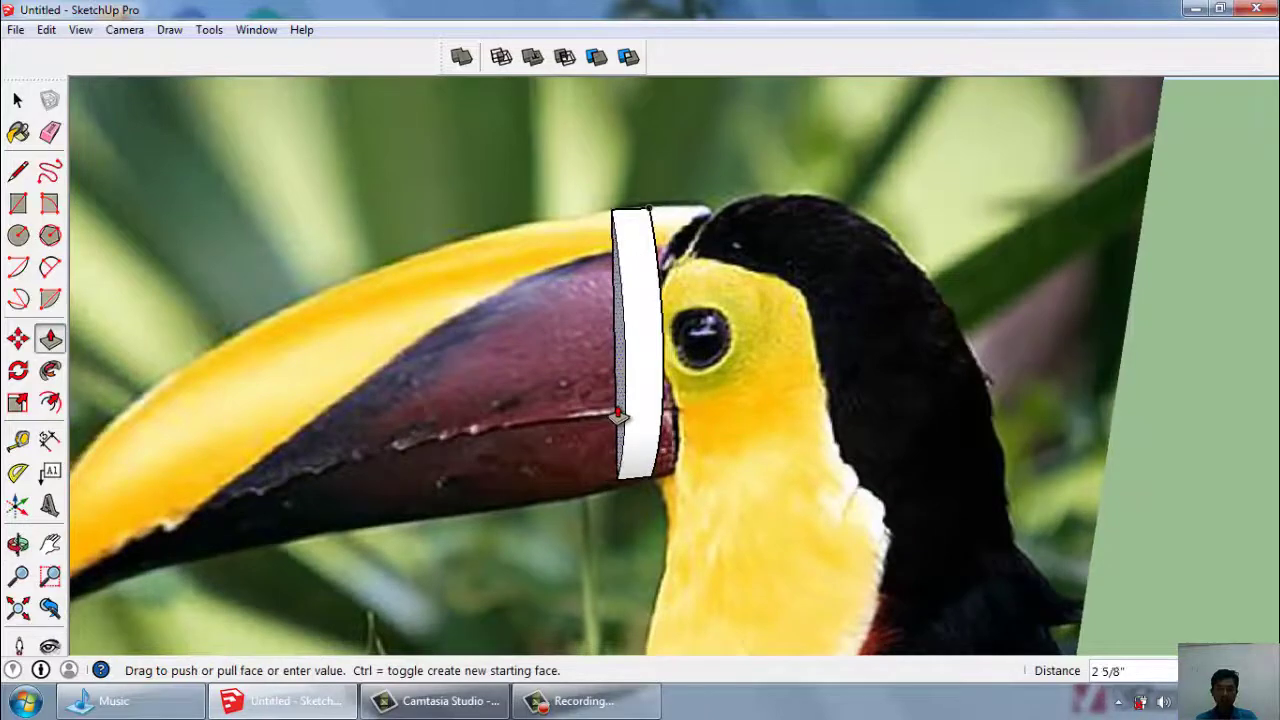
click(618, 413)
middle_drag(618, 413, 721, 450)
key(space)
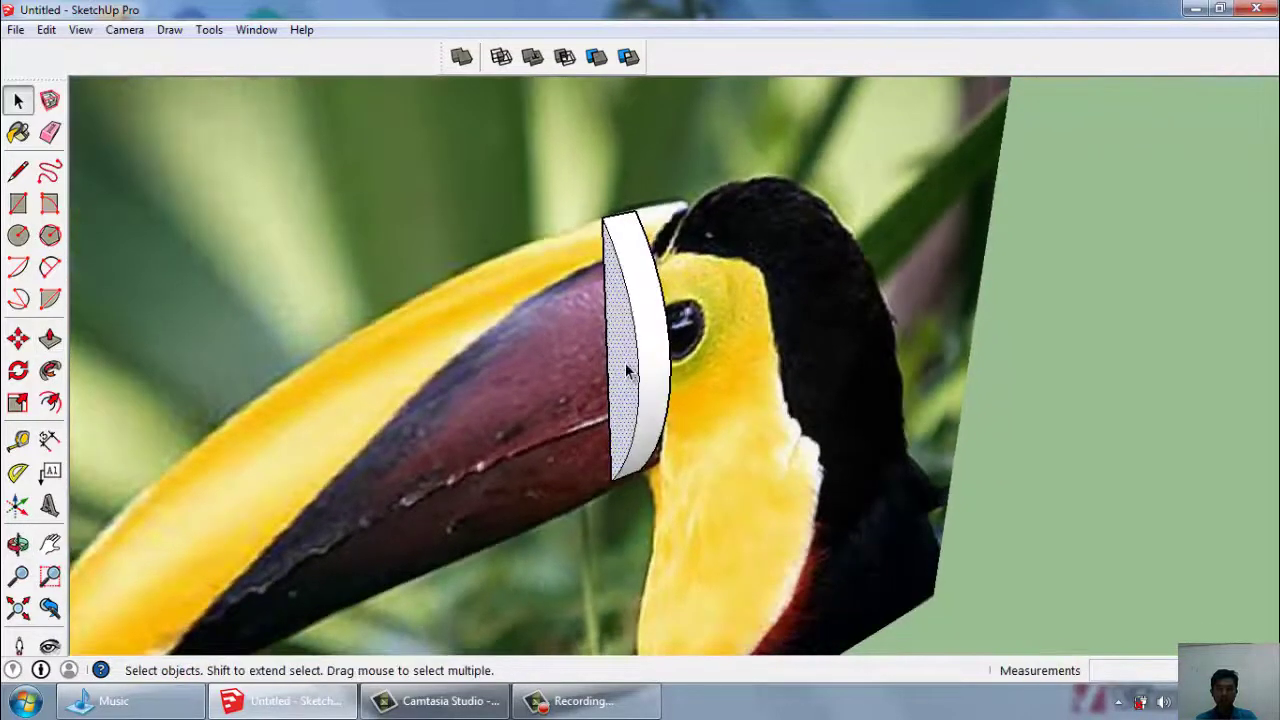
click(625, 362)
key(m)
middle_drag(624, 362, 663, 205)
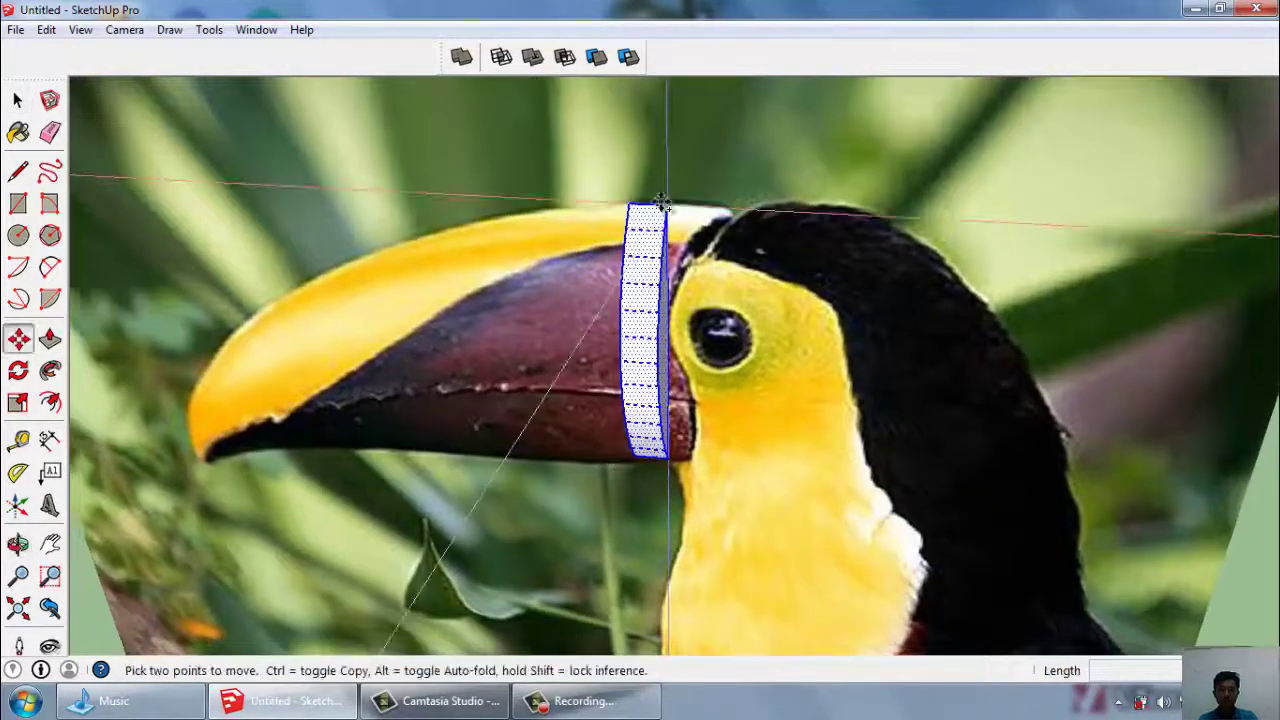
Ctrl-copy the slice four times leftward, each copy placed beside the last.
click(663, 205)
key(ctrl)
click(625, 205)
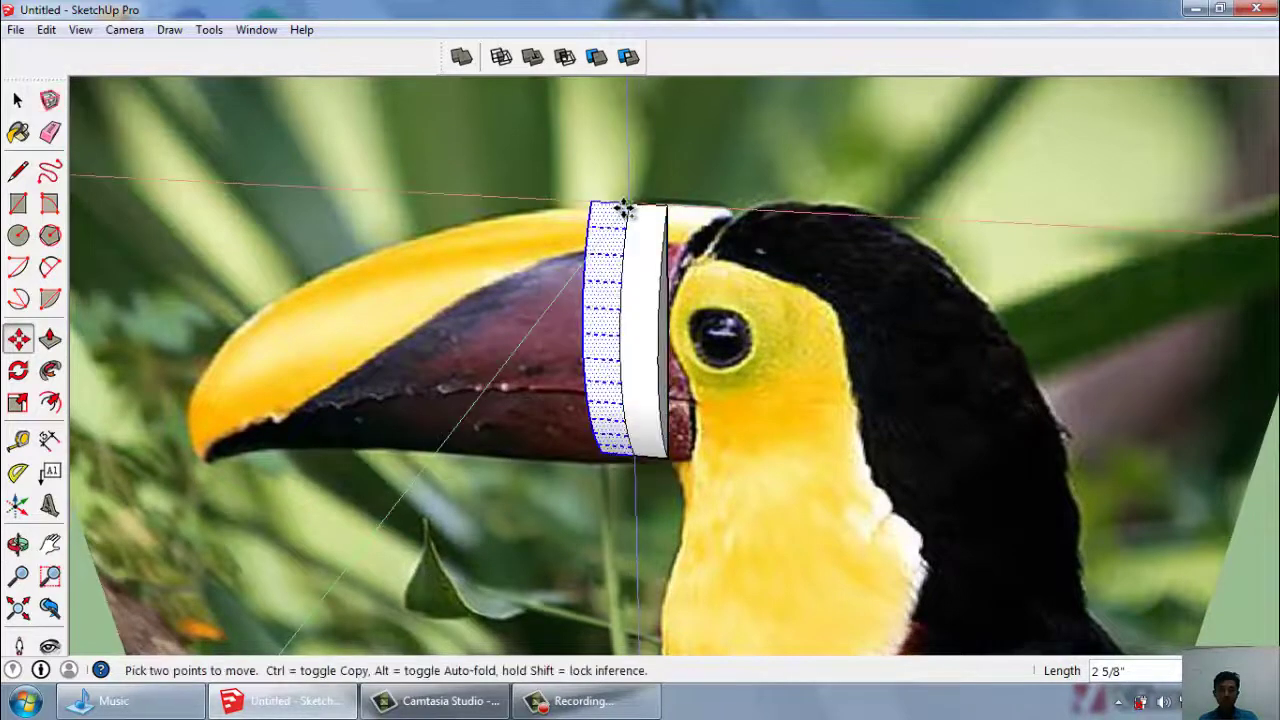
click(625, 208)
click(588, 206)
click(588, 206)
click(550, 207)
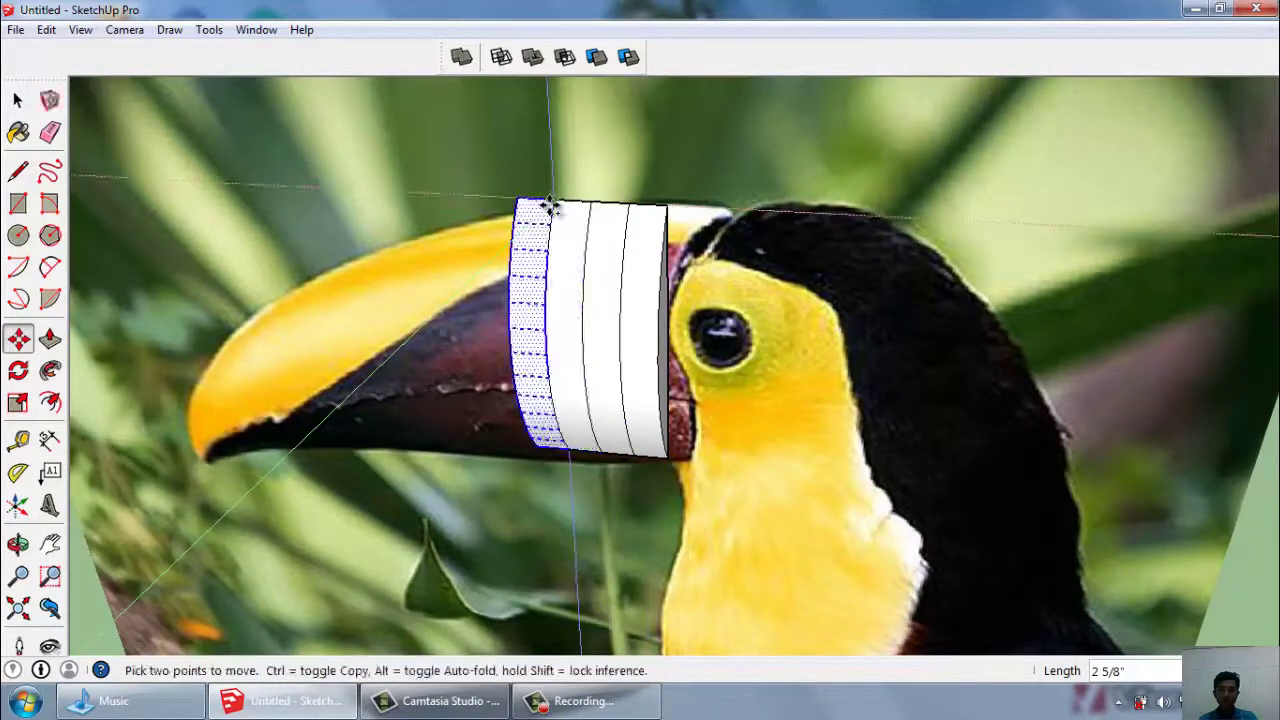
click(550, 207)
click(516, 204)
Continue the row with several more slice copies further toward the beak tip.
click(517, 198)
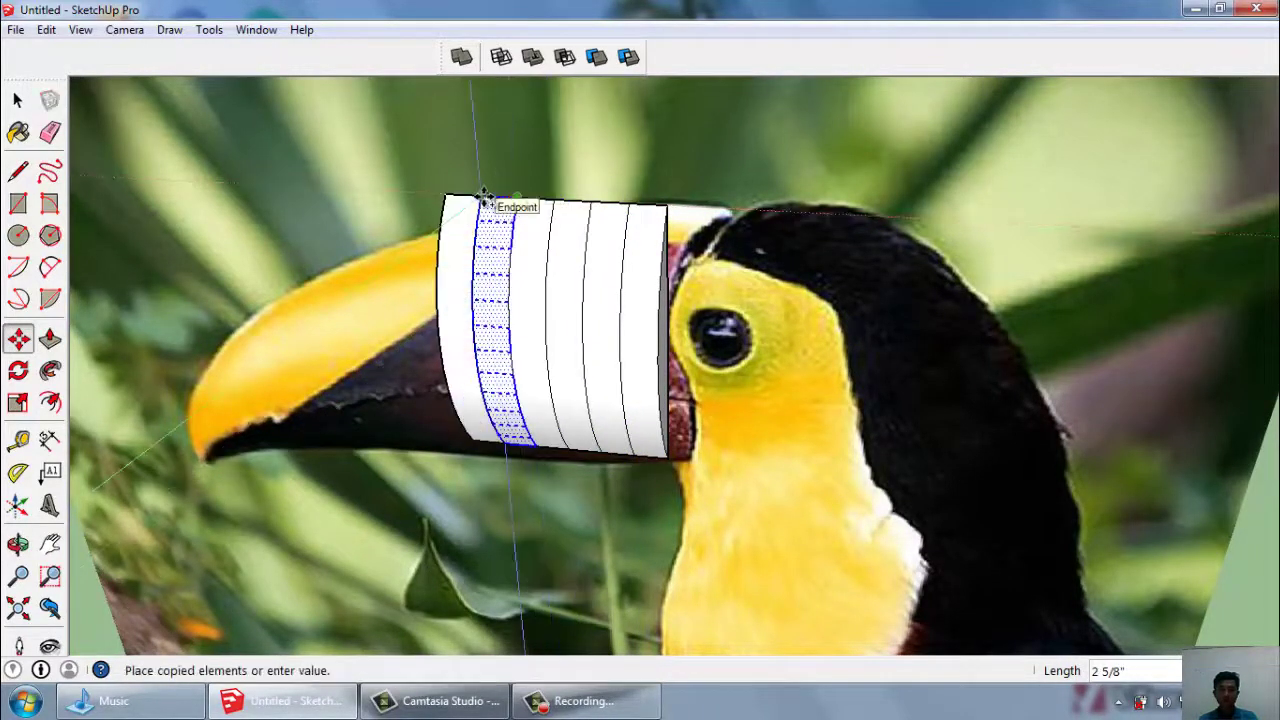
click(478, 198)
click(478, 198)
click(440, 195)
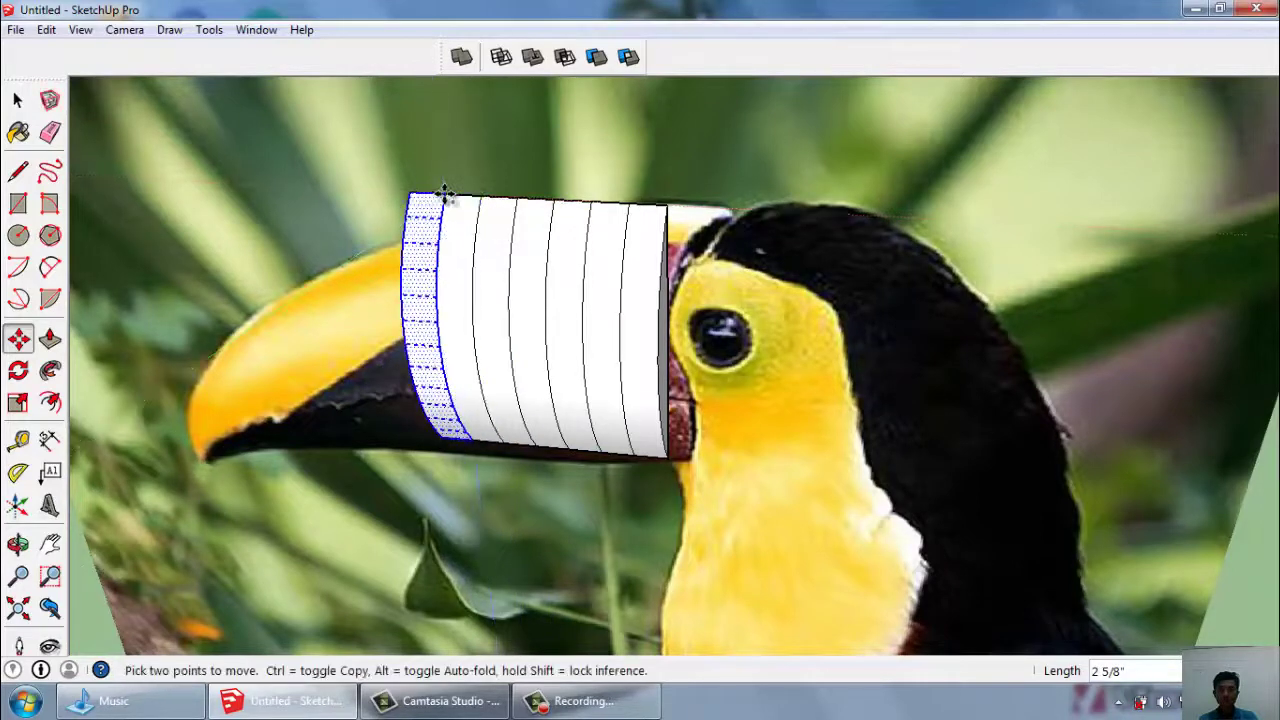
click(440, 195)
click(410, 193)
click(410, 193)
click(374, 200)
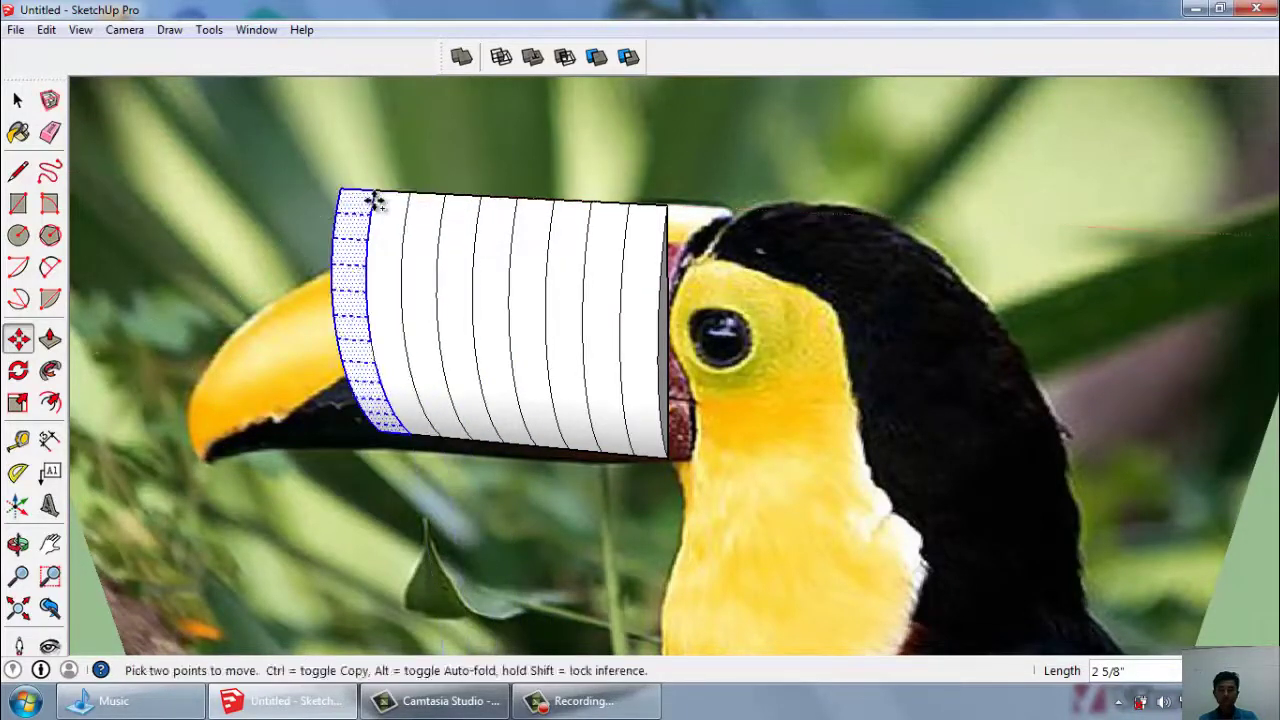
click(371, 193)
click(340, 190)
click(340, 190)
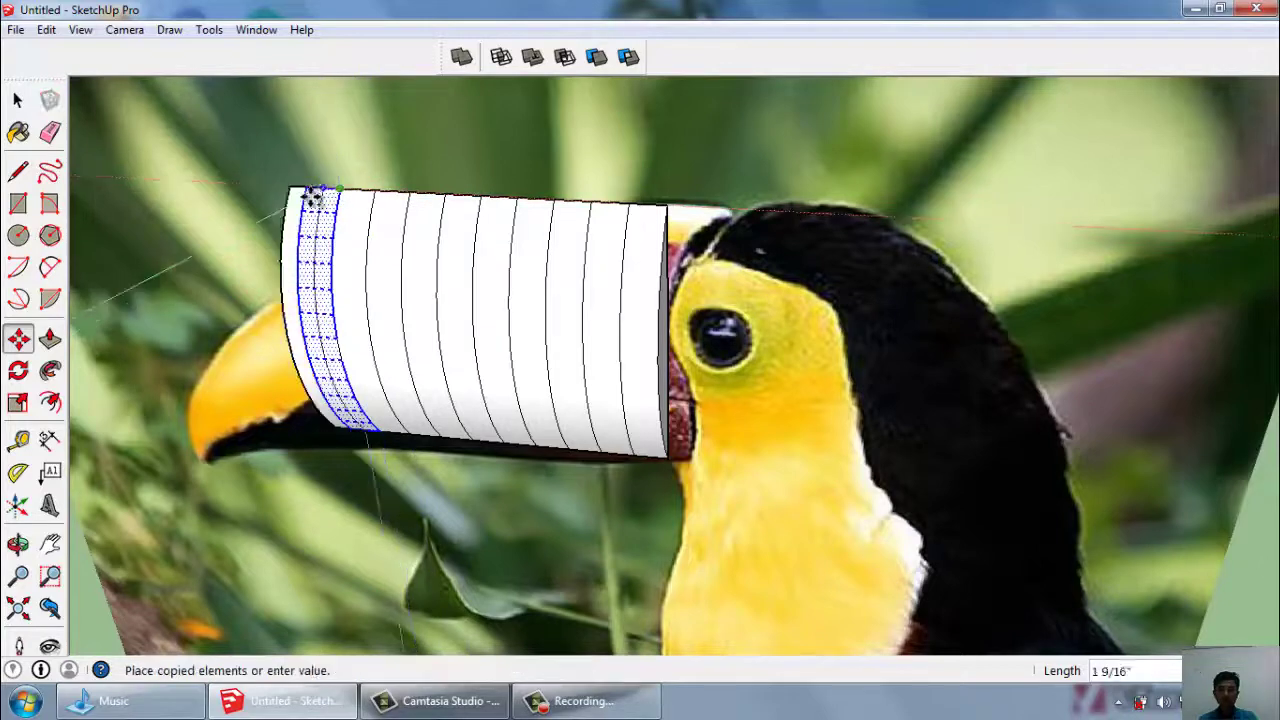
click(272, 188)
scroll(371, 223, up, 2)
scroll(234, 200, up, 2)
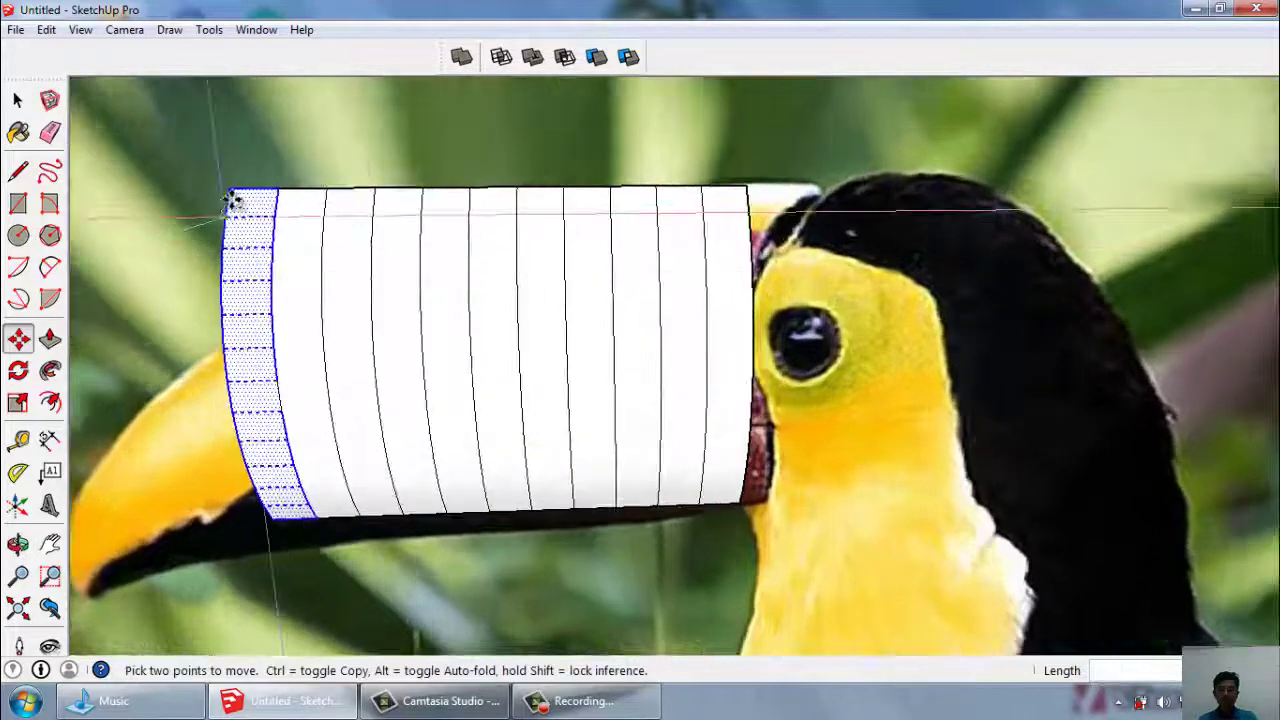
Undo a misplaced far-end copy and place it correctly at the row's tip end.
click(230, 188)
click(177, 193)
key(ctrl+z)
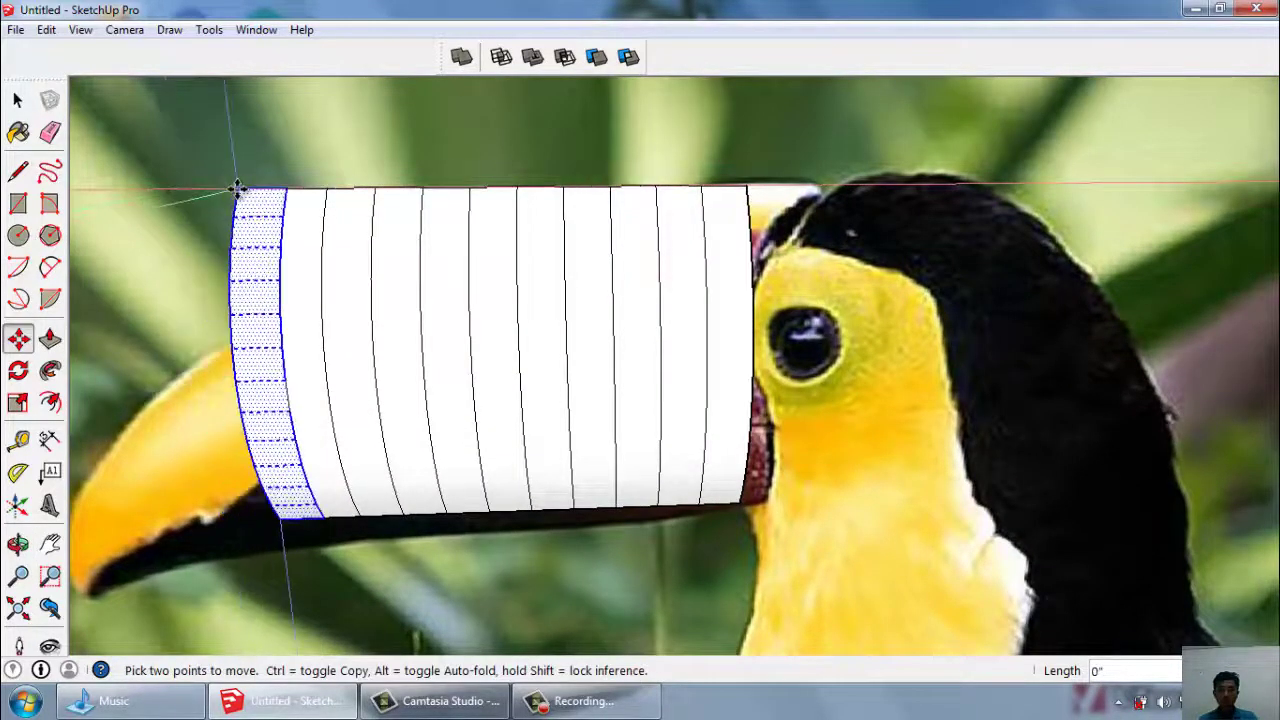
click(276, 192)
click(226, 189)
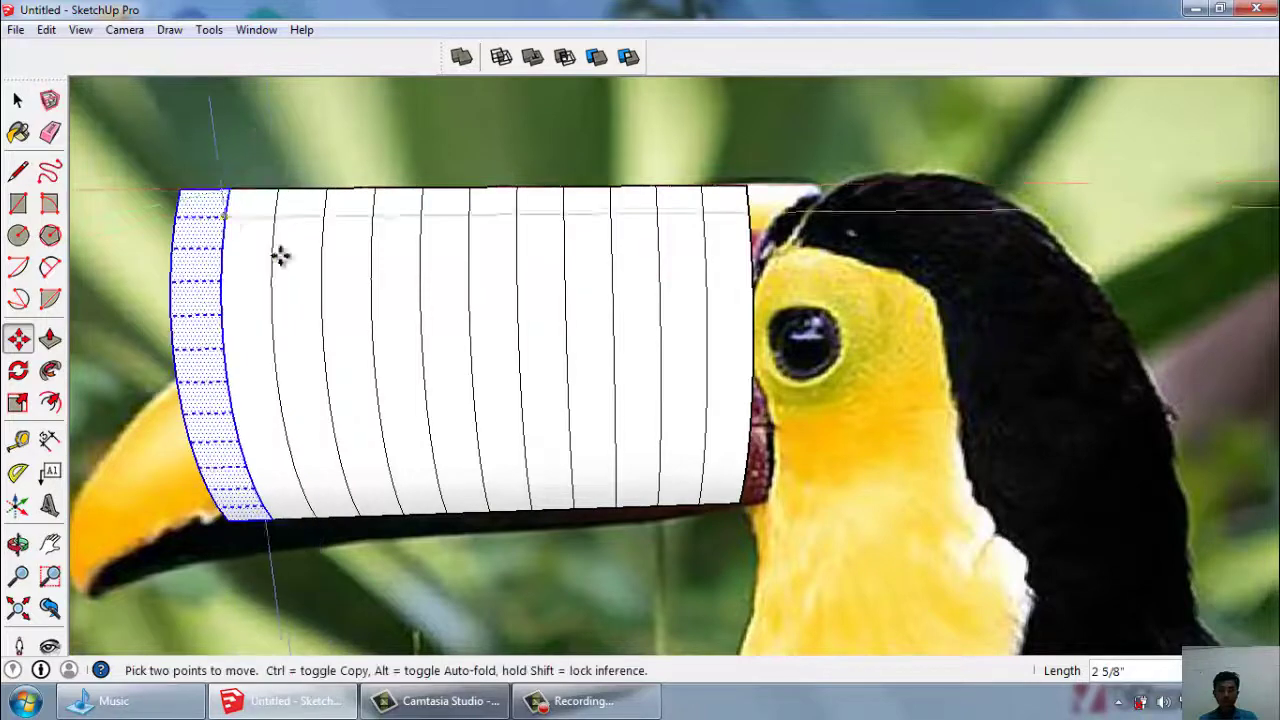
scroll(290, 230, down, 2)
scroll(325, 190, up, 3)
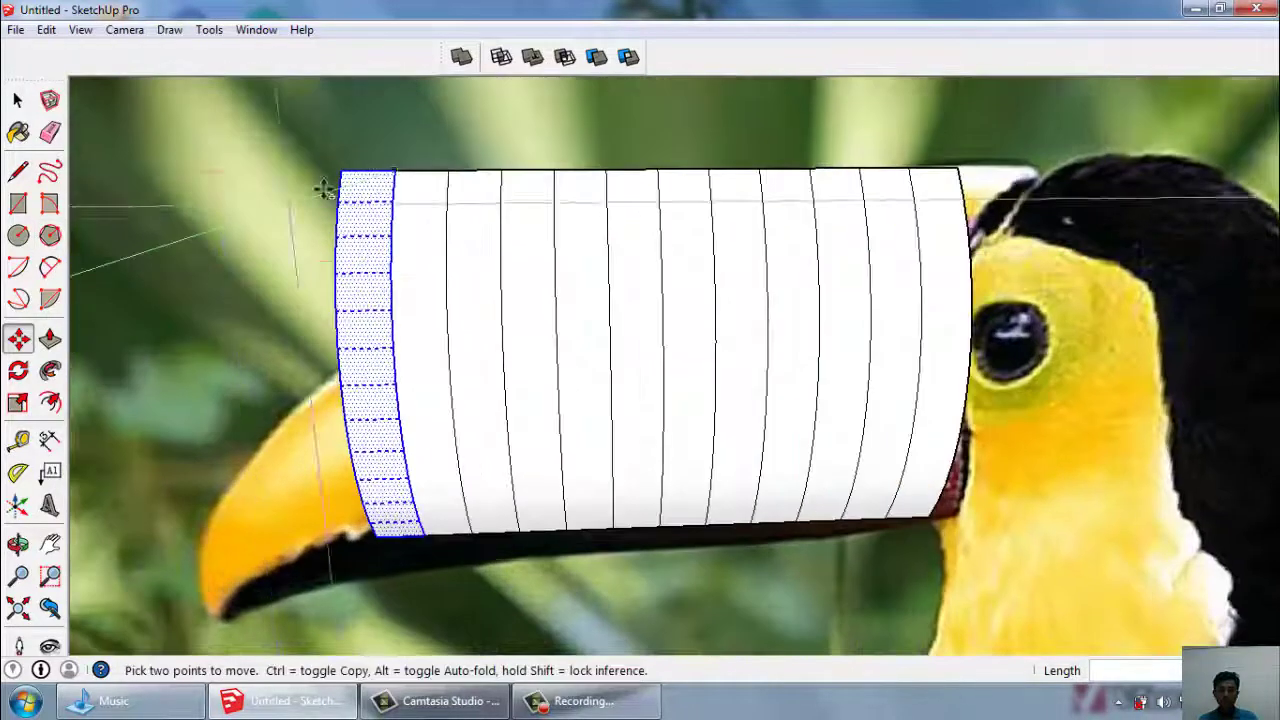
Extend the row with four final slice copies reaching near the beak tip.
click(395, 168)
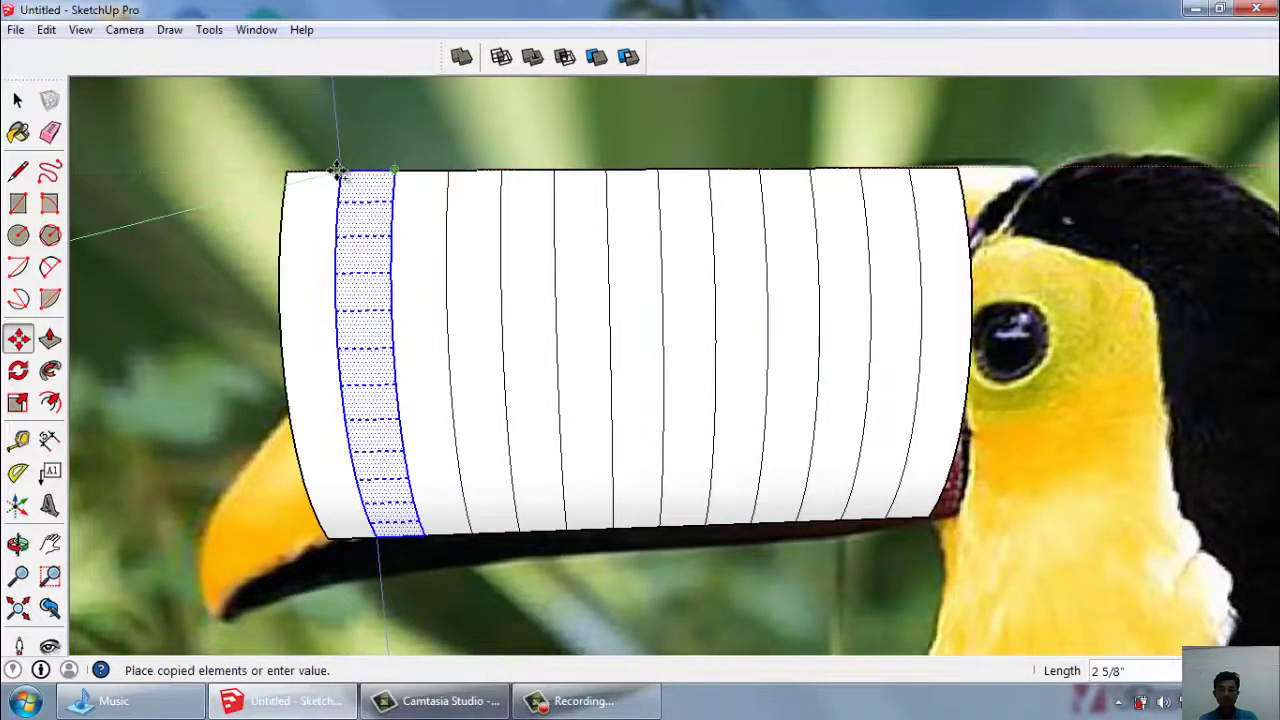
click(338, 171)
click(338, 171)
click(290, 172)
click(290, 172)
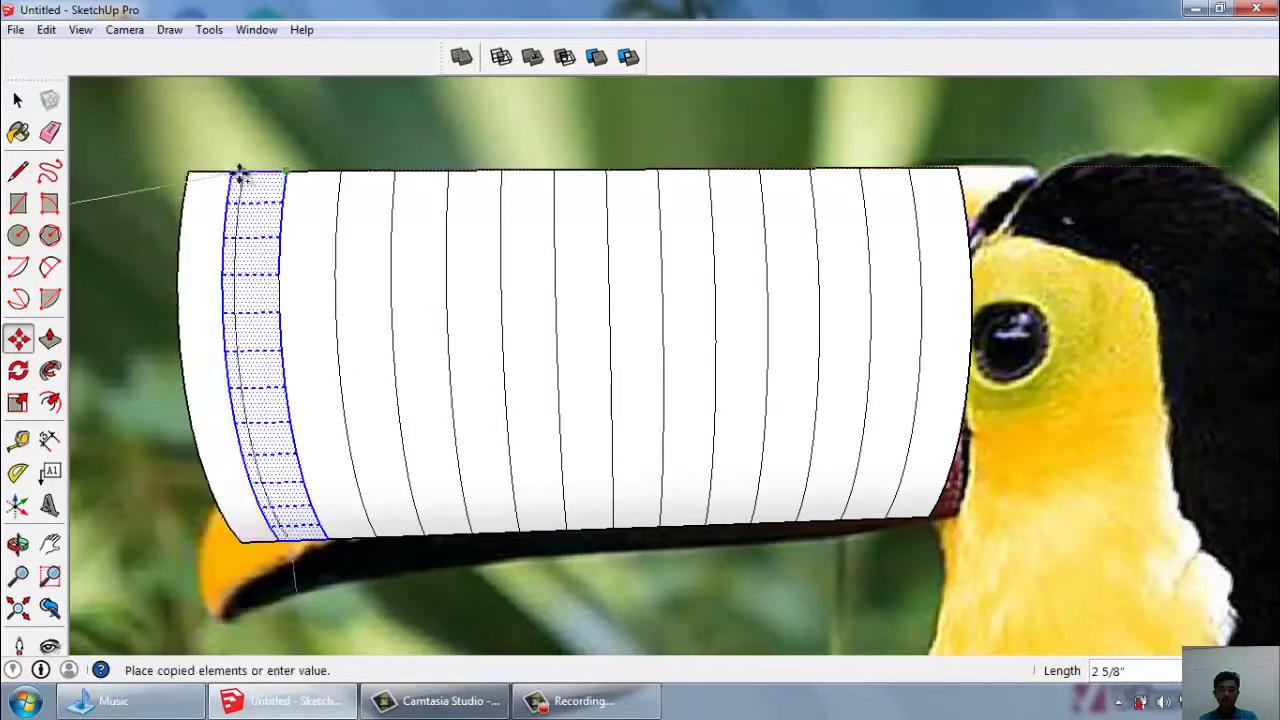
click(230, 173)
click(230, 168)
click(177, 171)
scroll(420, 237, down, 3)
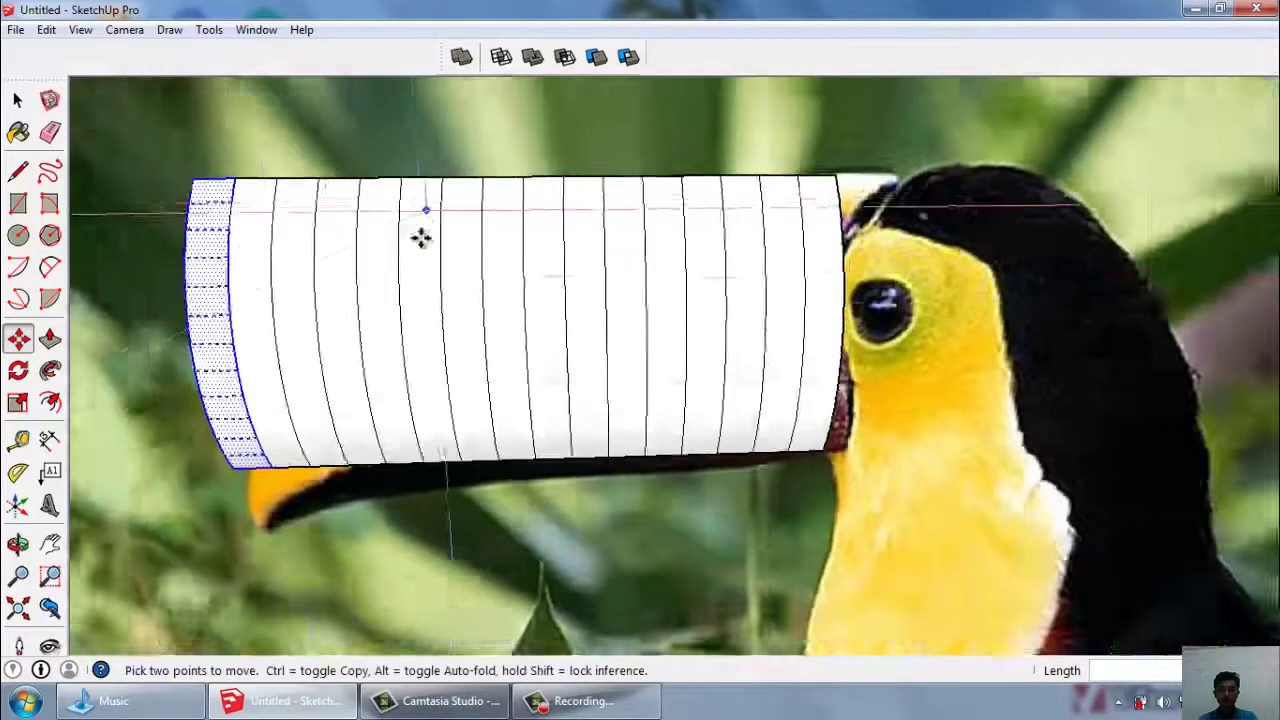
middle_drag(420, 237, 480, 209)
scroll(256, 307, up, 2)
Orbit to a frontal view of the slice row and select the end slice at the beak base.
middle_drag(254, 311, 200, 277)
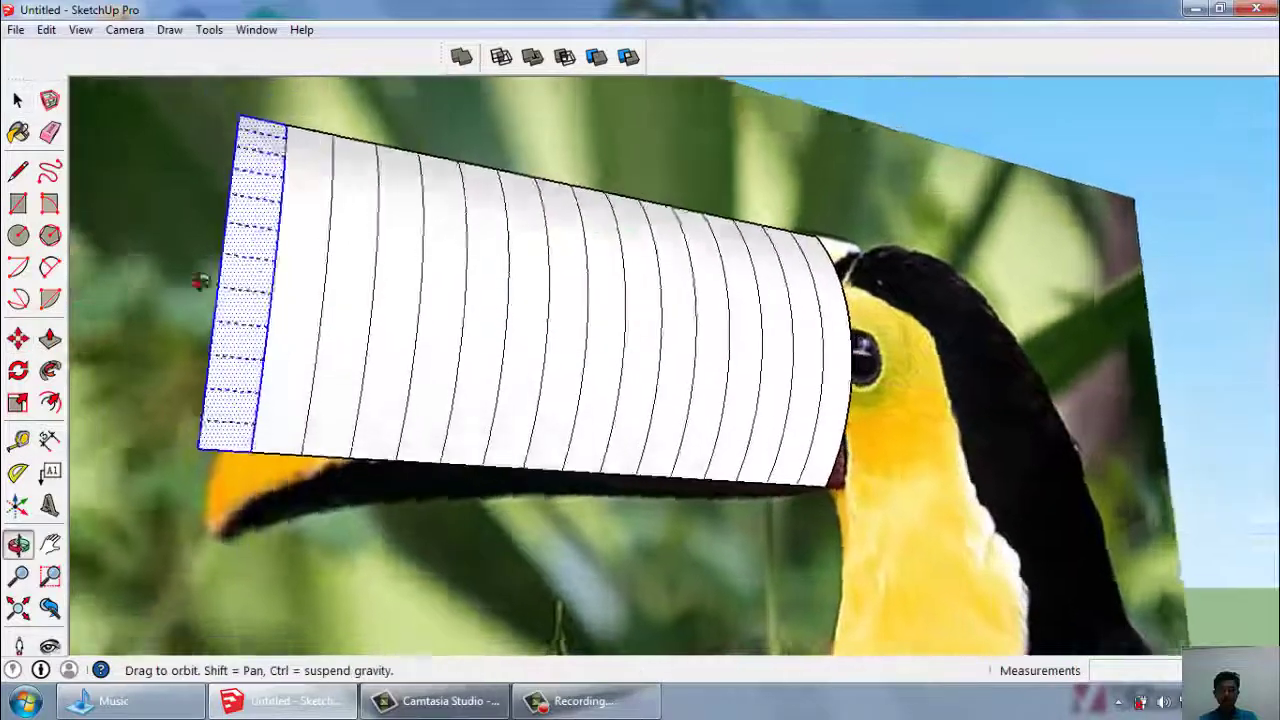
scroll(411, 329, up, 2)
scroll(630, 373, up, 2)
key(space)
scroll(630, 373, down, 2)
mouse_move(630, 373)
middle_down()
mouse_move(843, 270)
mouse_move(700, 320)
middle_up()
scroll(843, 270, up, 2)
click(18, 404)
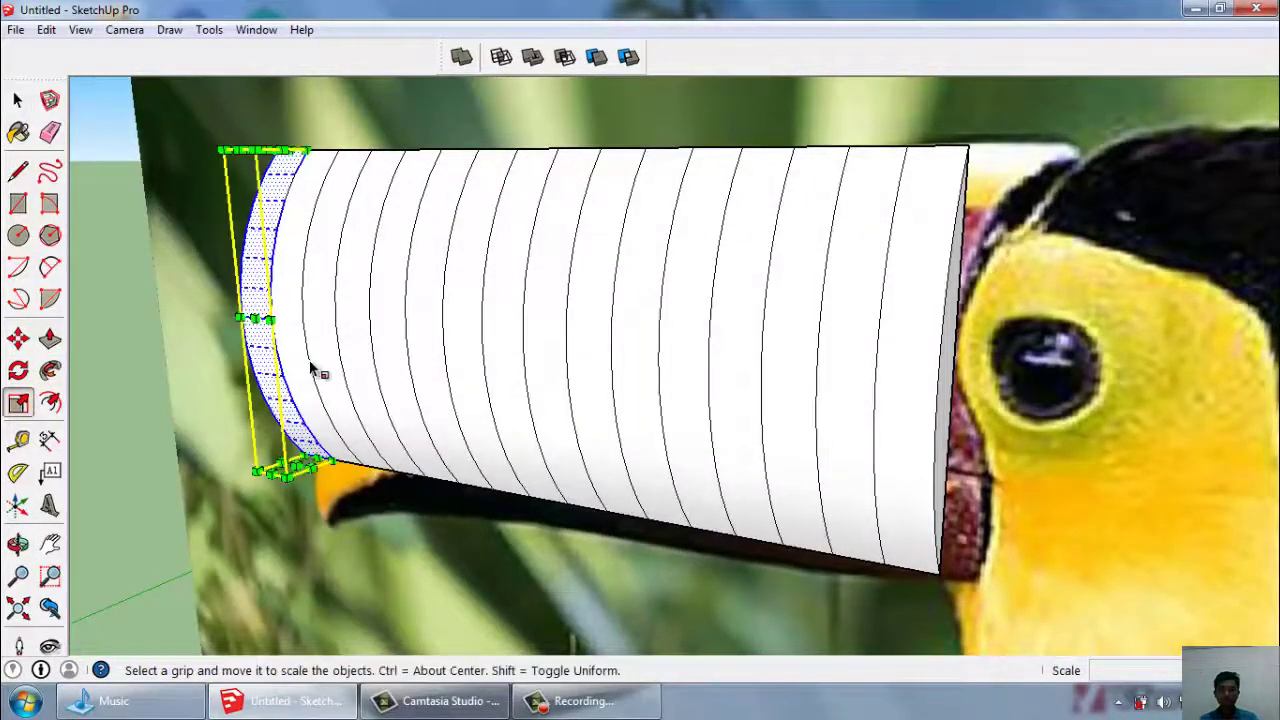
key(Escape)
click(963, 185)
middle_drag(963, 183, 1080, 190)
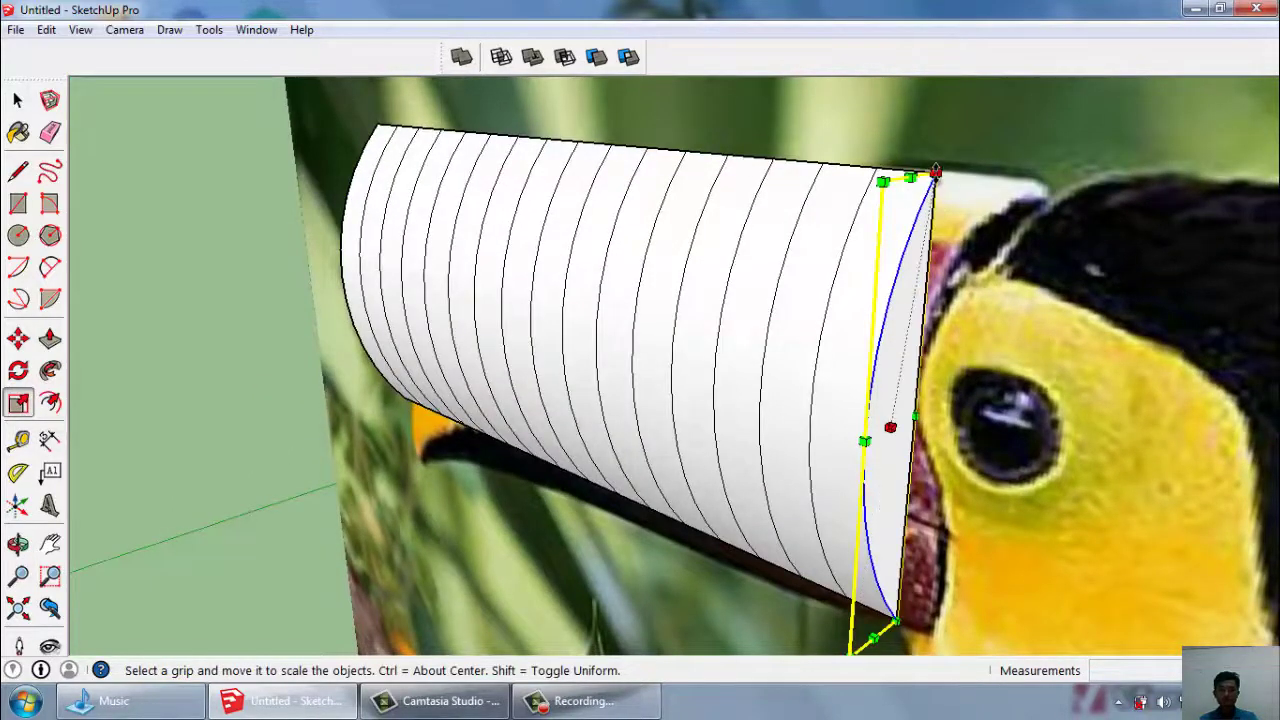
Begin scaling the base slice, then cancel and pick a curved slice edge instead.
click(935, 172)
scroll(900, 520, down, 1)
scroll(894, 537, up, 3)
scroll(886, 540, up, 2)
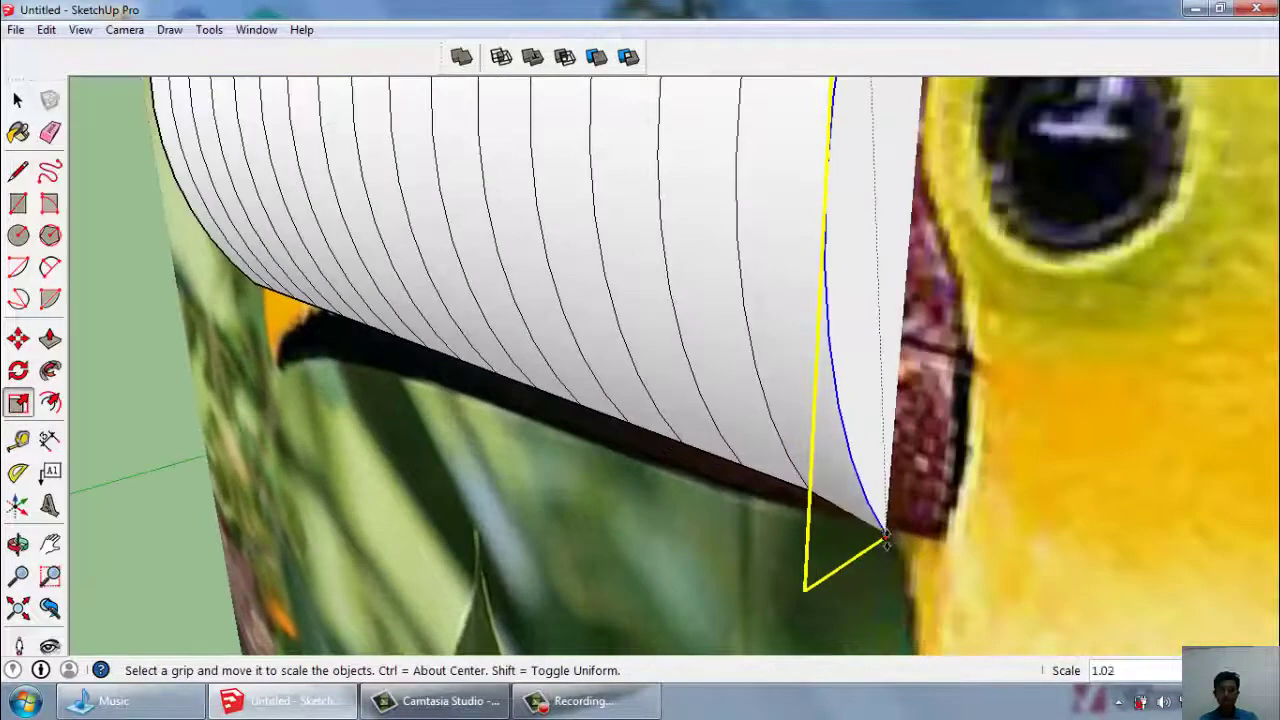
scroll(887, 530, down, 2)
scroll(857, 528, up, 2)
scroll(880, 490, up, 2)
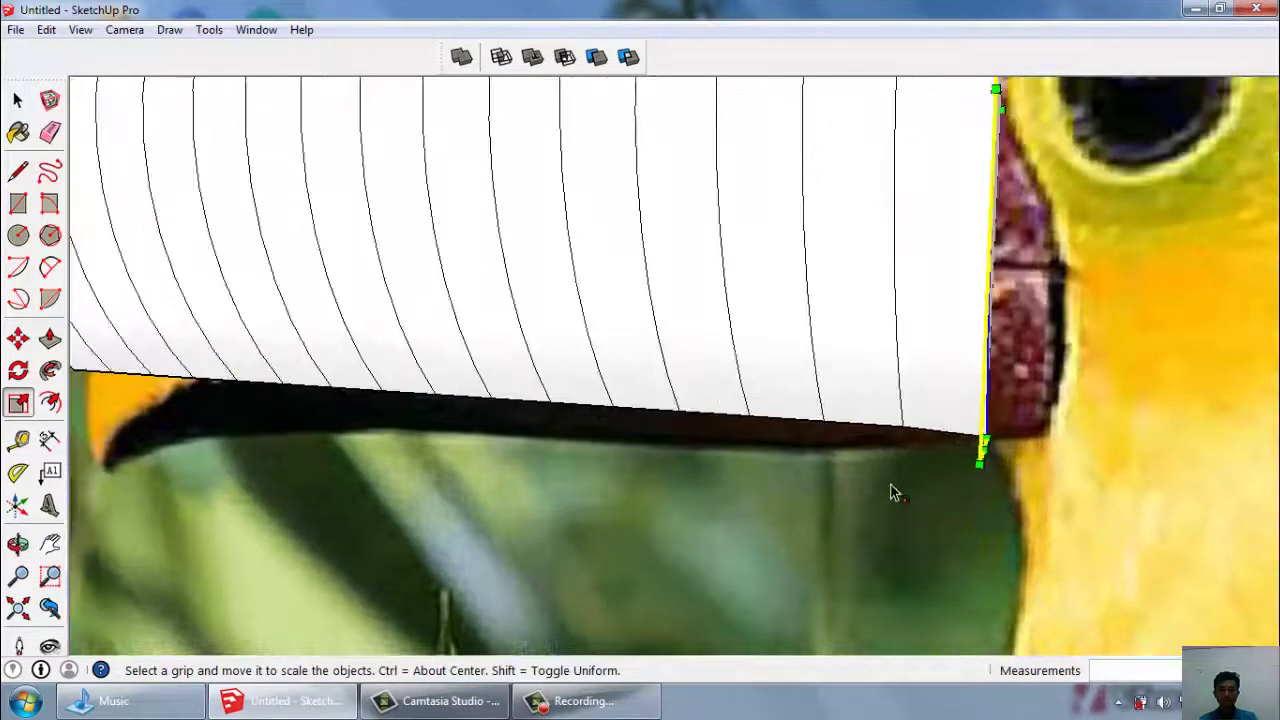
key(Escape)
click(906, 410)
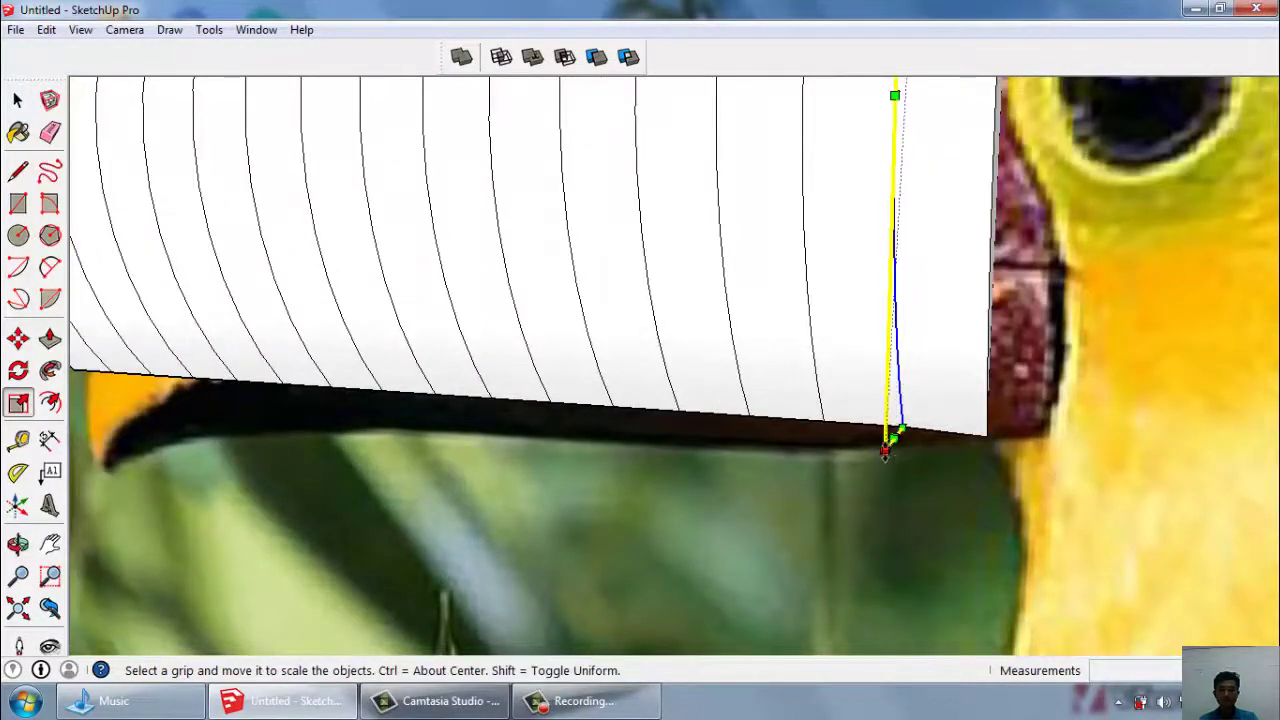
key(Escape)
Scale the first slice edges down to the beak's lower outline, at 1.05 and 1.09.
click(815, 400)
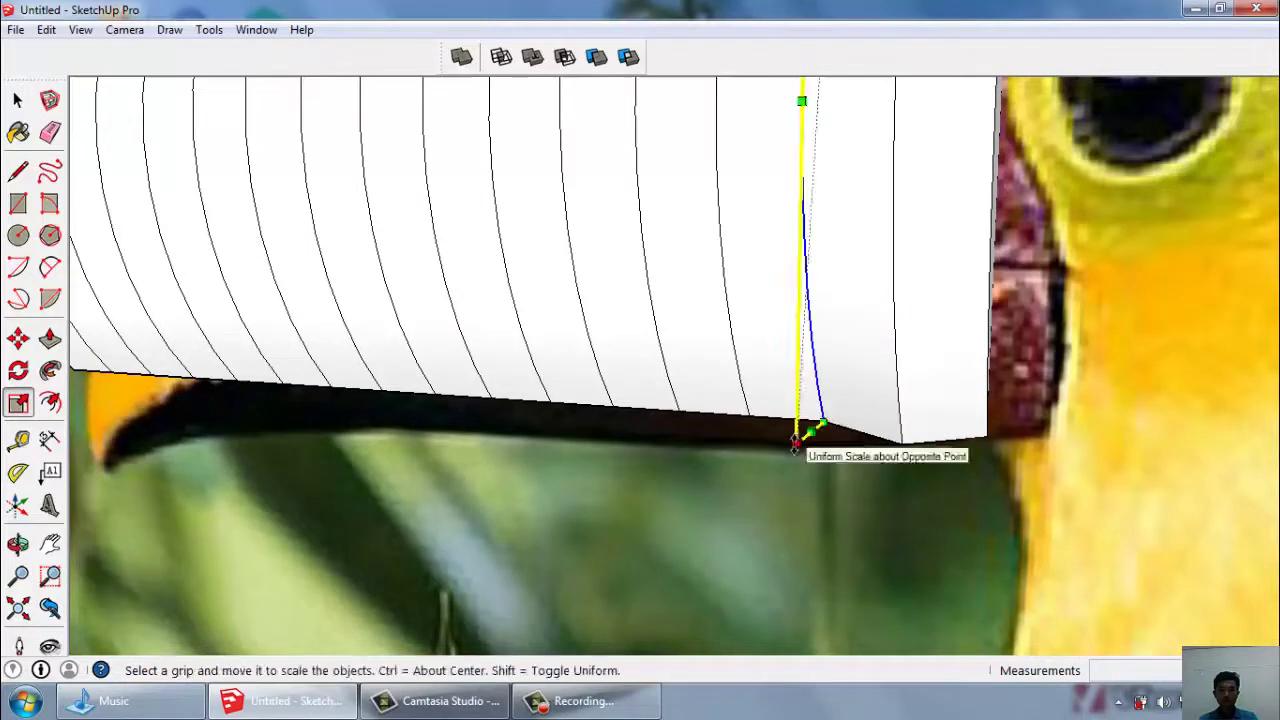
click(798, 462)
click(794, 477)
click(749, 422)
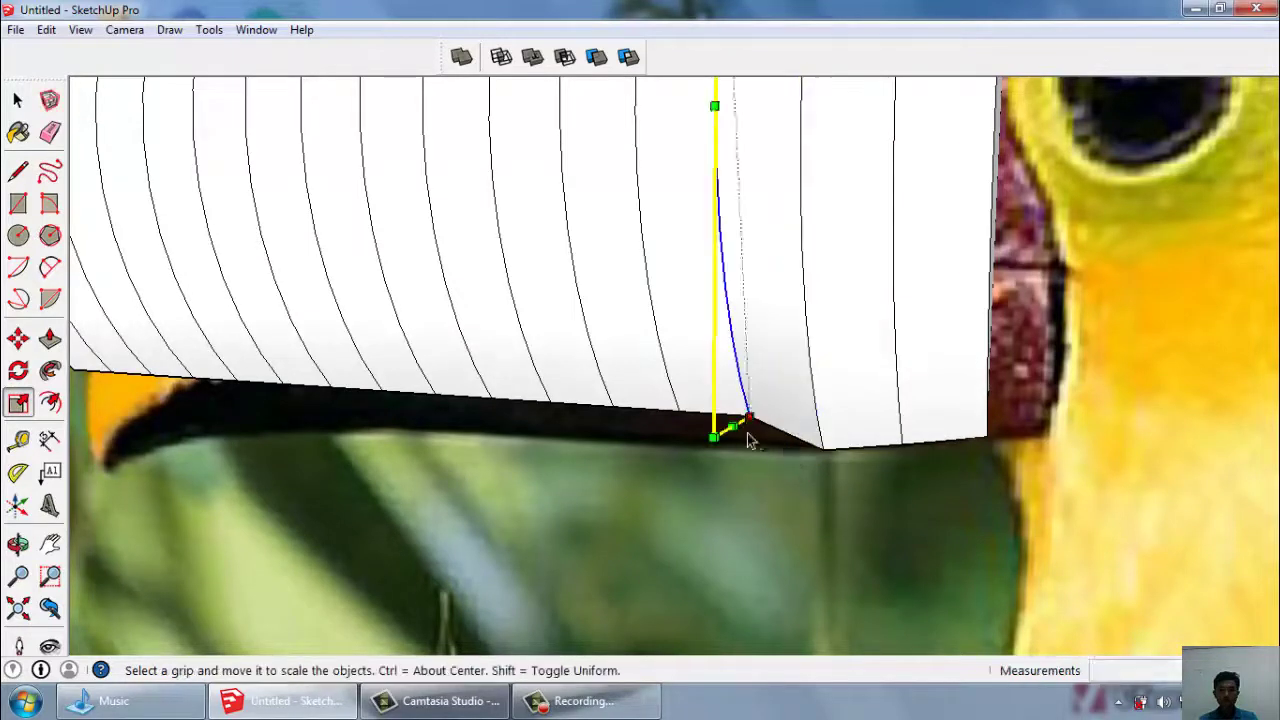
click(715, 445)
click(714, 468)
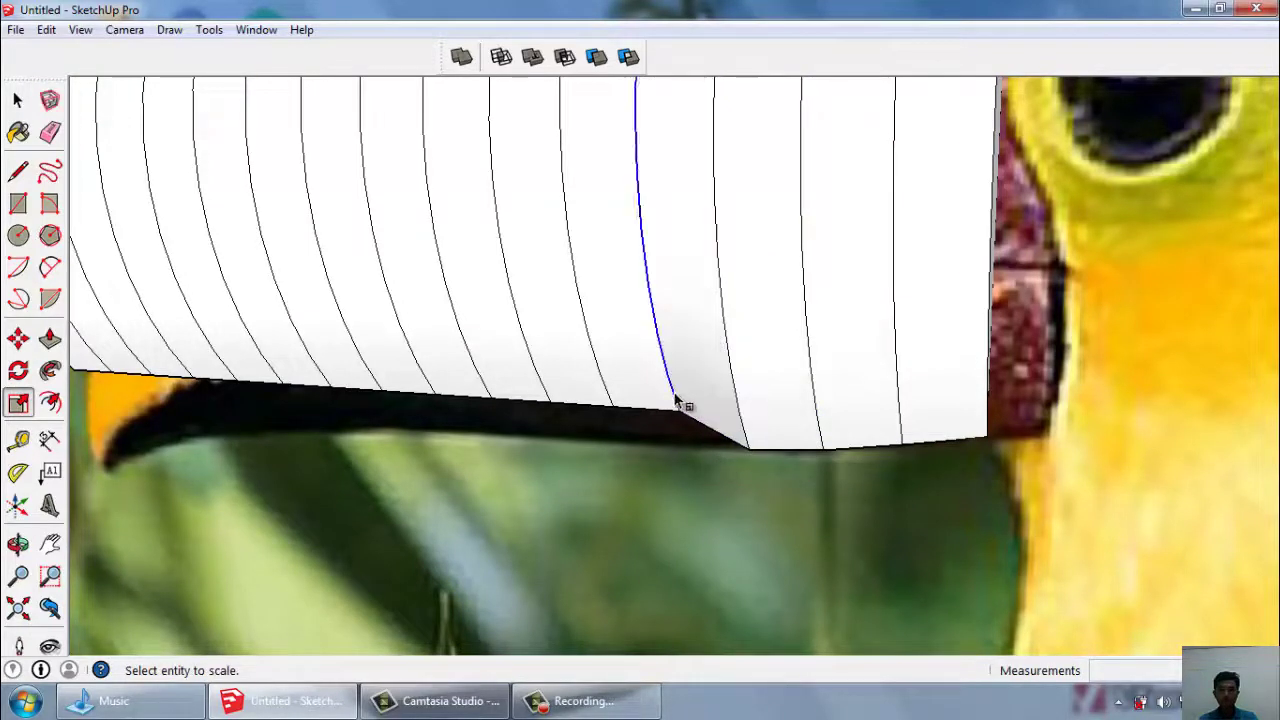
click(636, 466)
scroll(620, 462, up, 2)
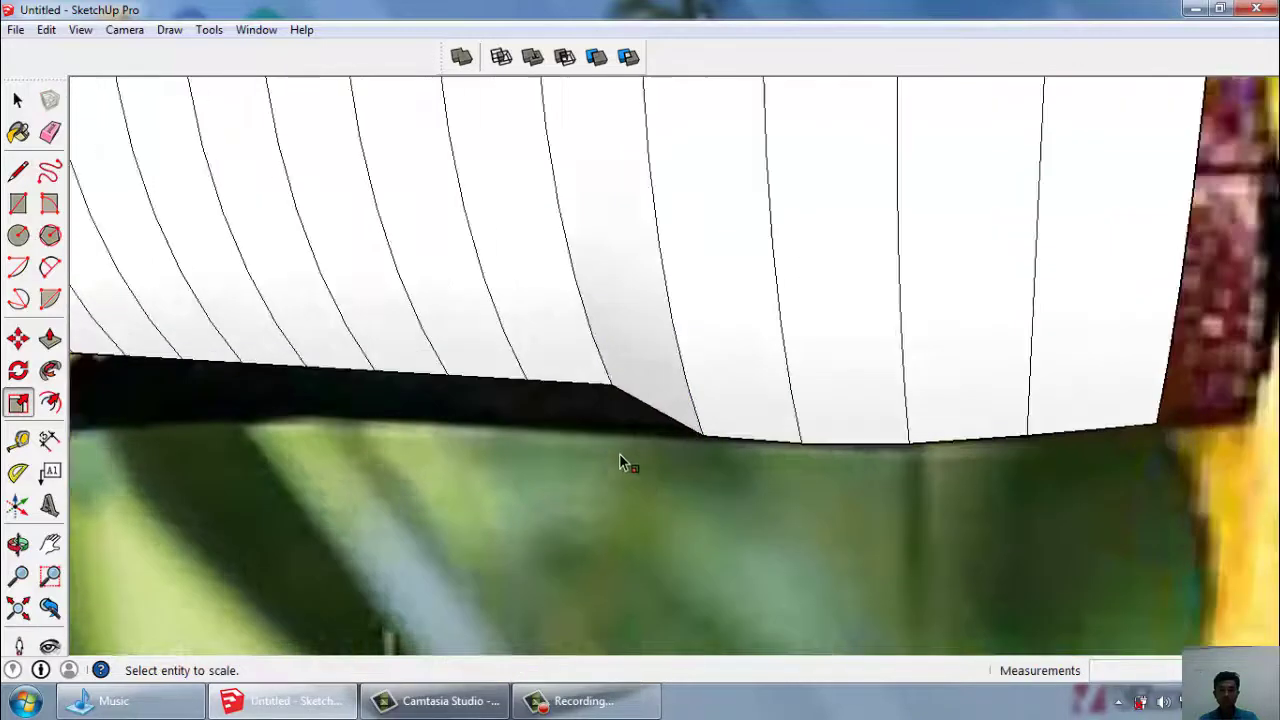
click(610, 370)
click(537, 402)
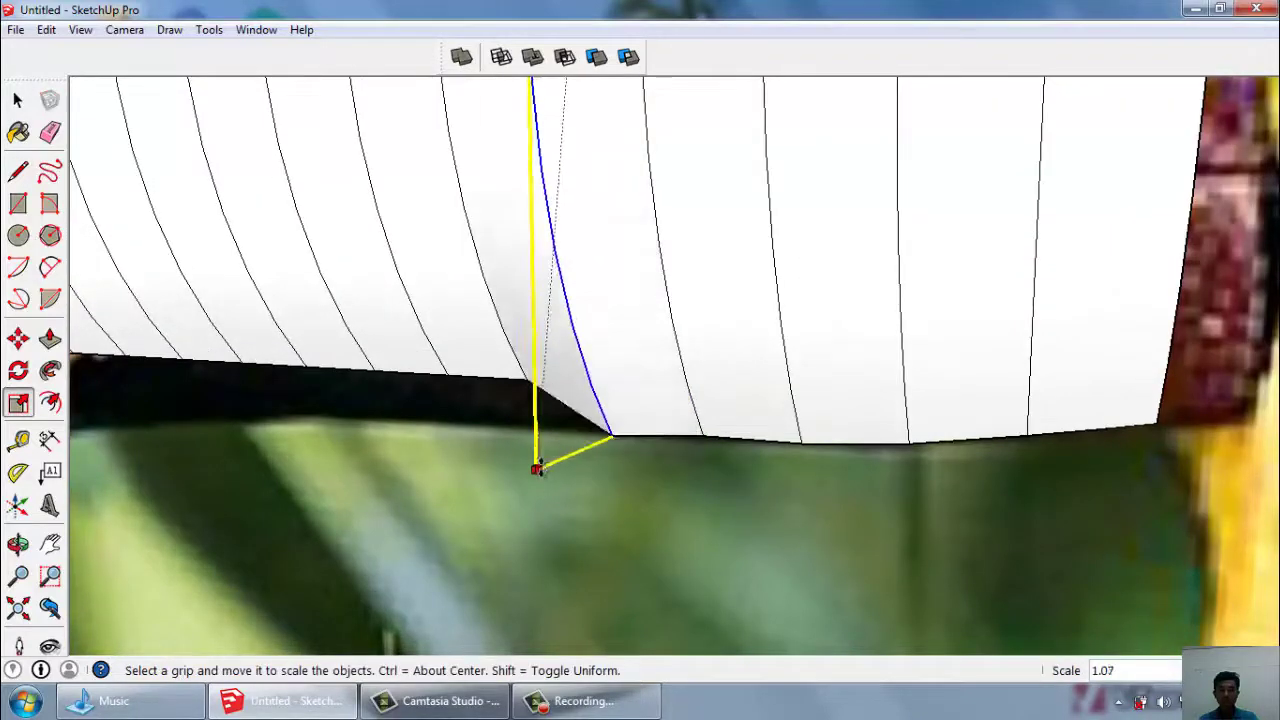
click(537, 469)
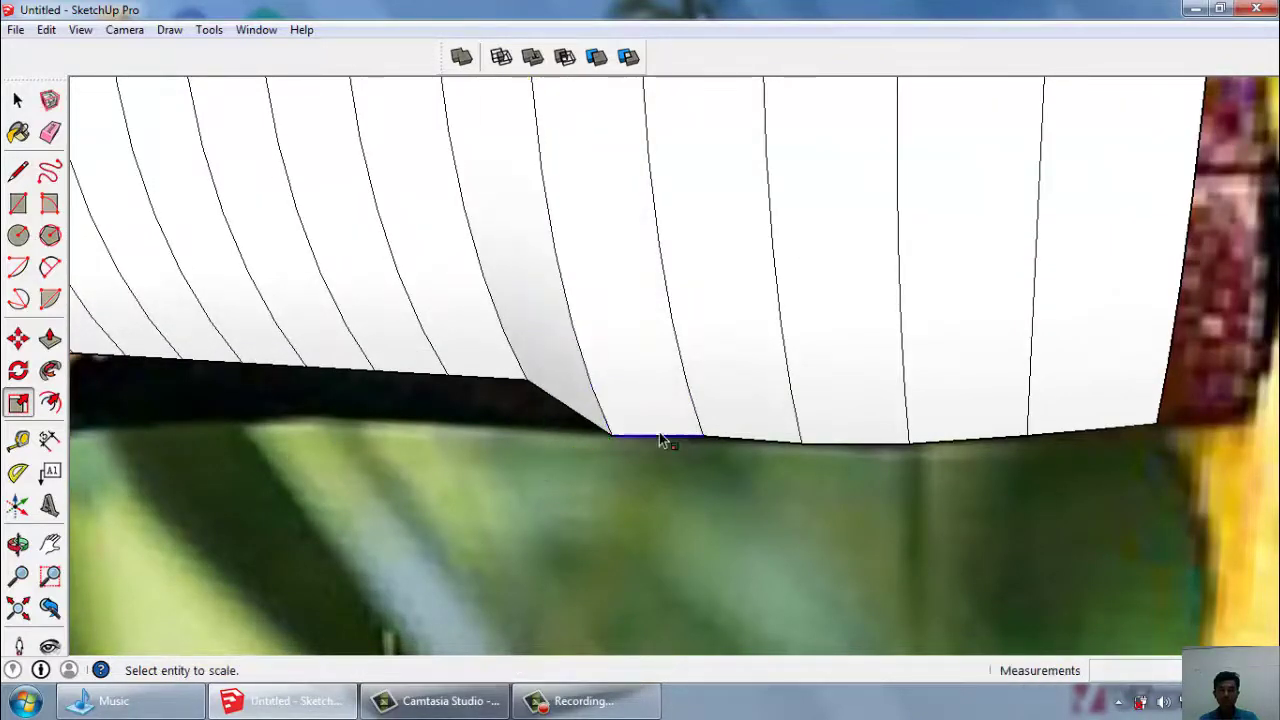
click(698, 418)
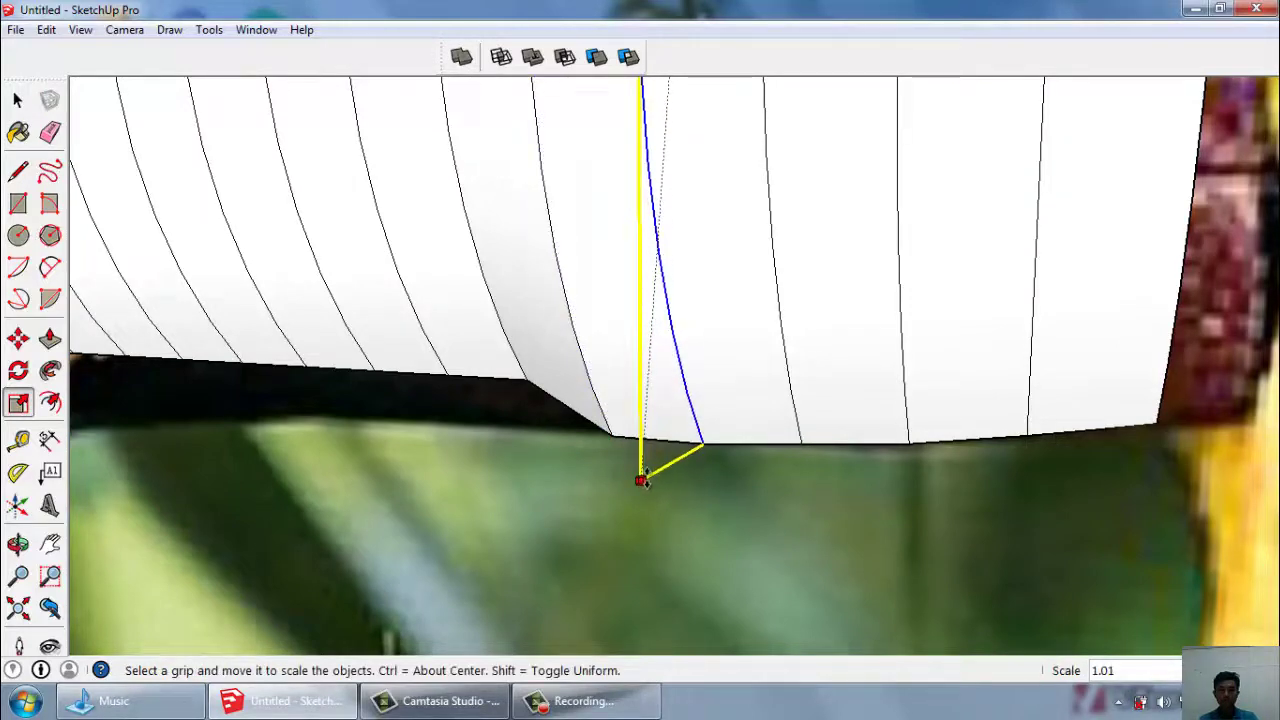
click(641, 480)
Stretch three more slice edges down to the photo outline, at factors around 1.07.
middle_drag(714, 434, 394, 380)
click(635, 340)
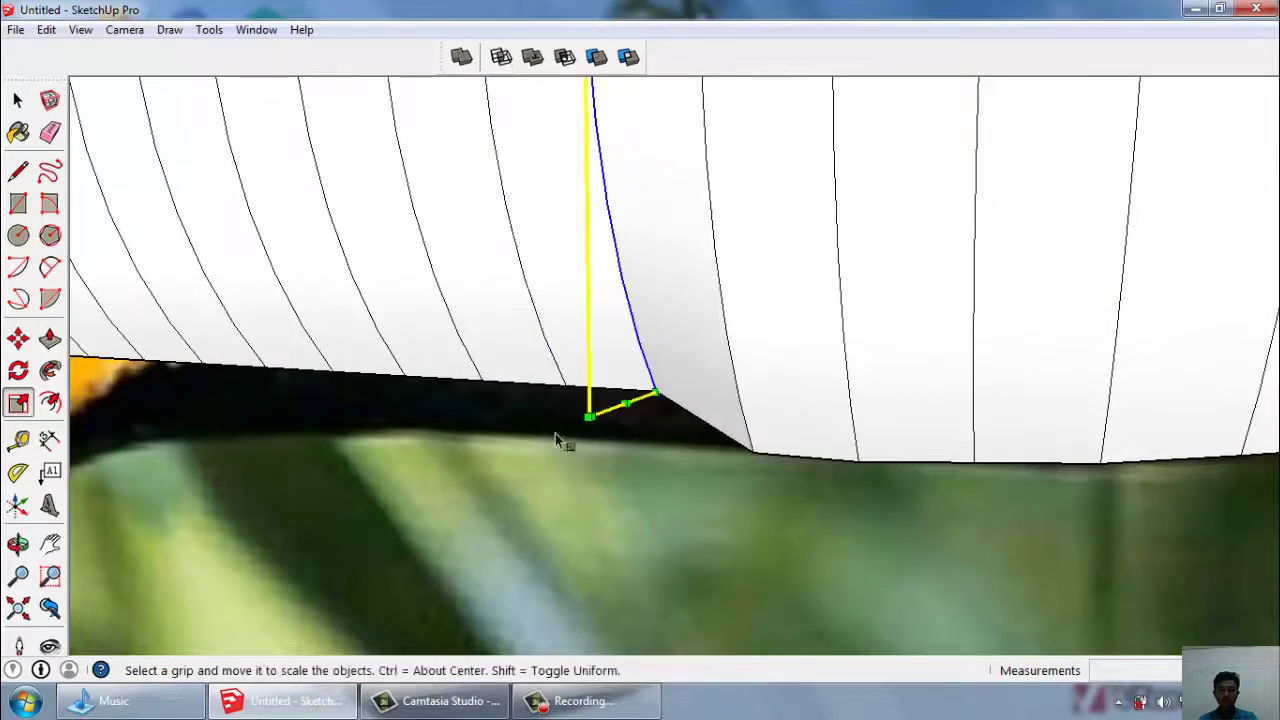
click(583, 415)
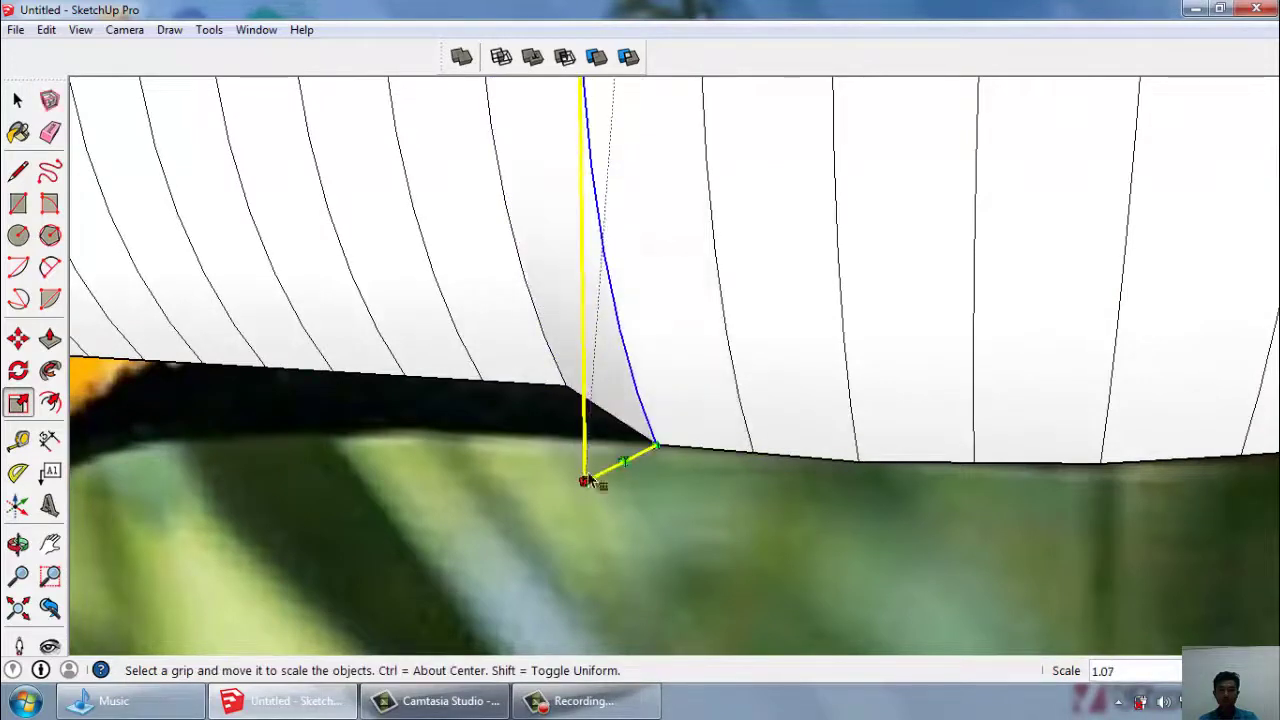
click(588, 480)
click(545, 360)
click(481, 398)
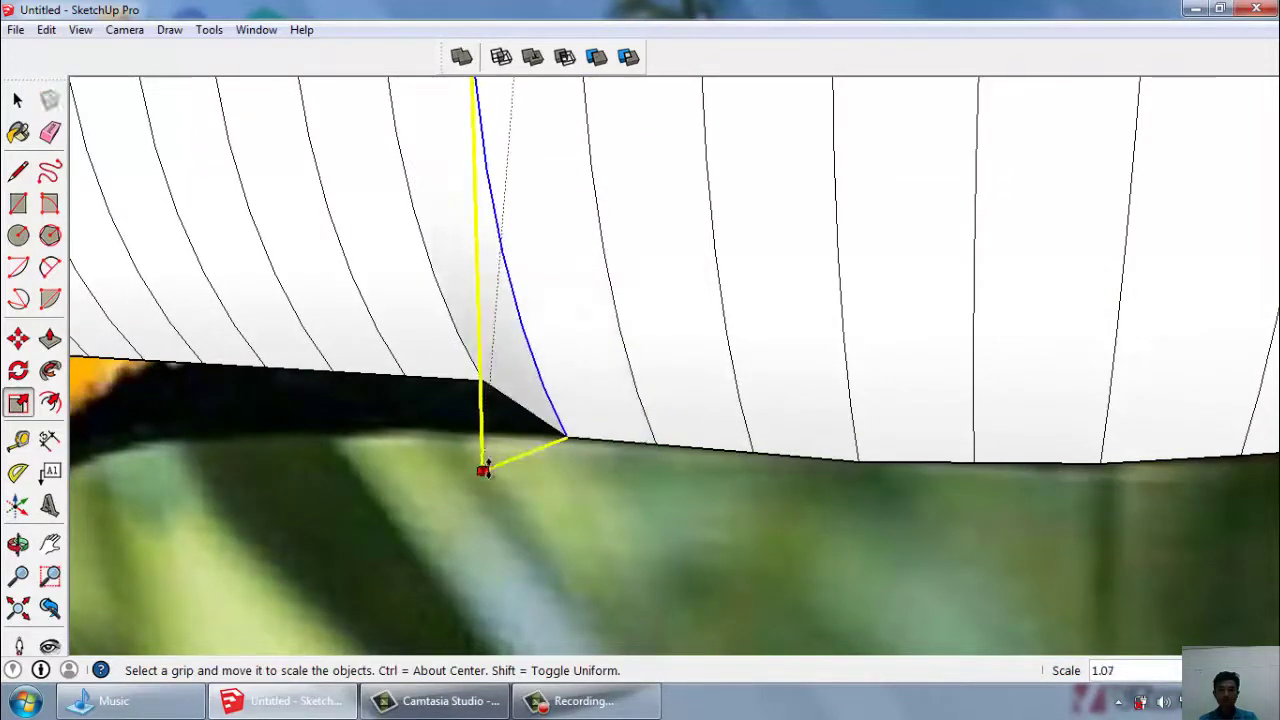
click(483, 470)
click(460, 348)
click(395, 401)
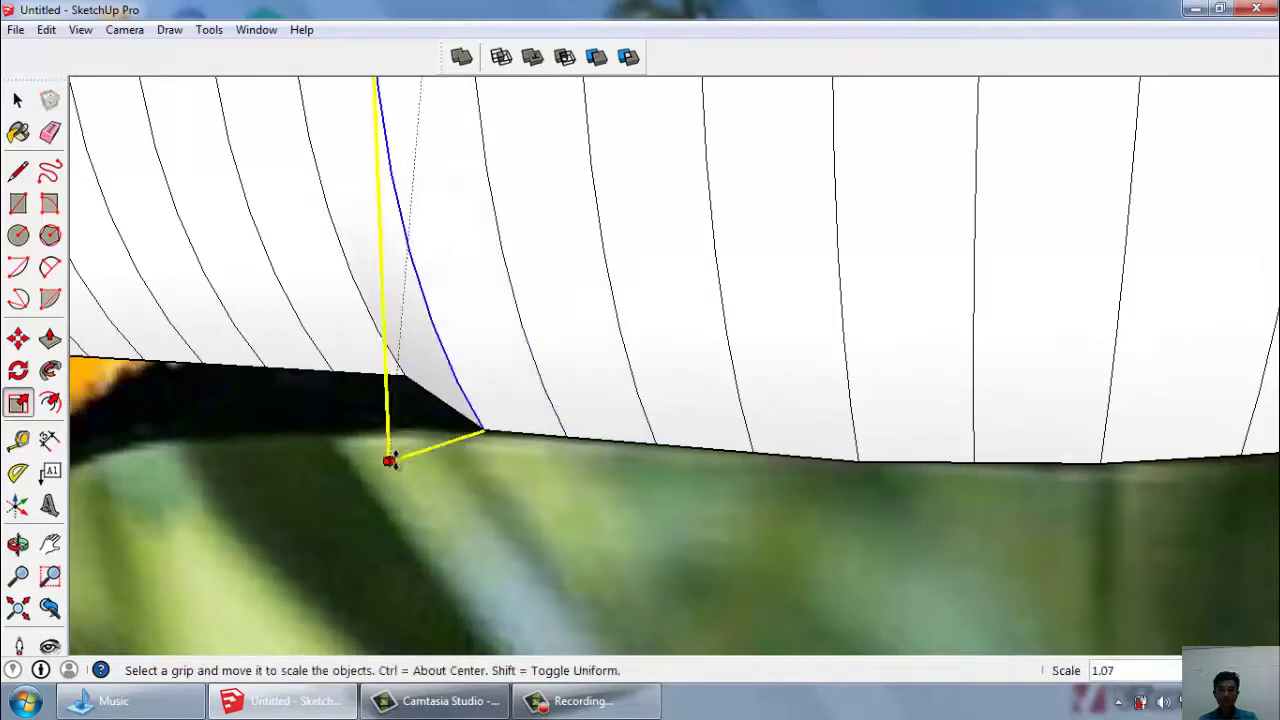
click(390, 461)
Scale the following slice edges to the outline at 1.08, 1.09 and about 1.10.
middle_drag(454, 445, 475, 339)
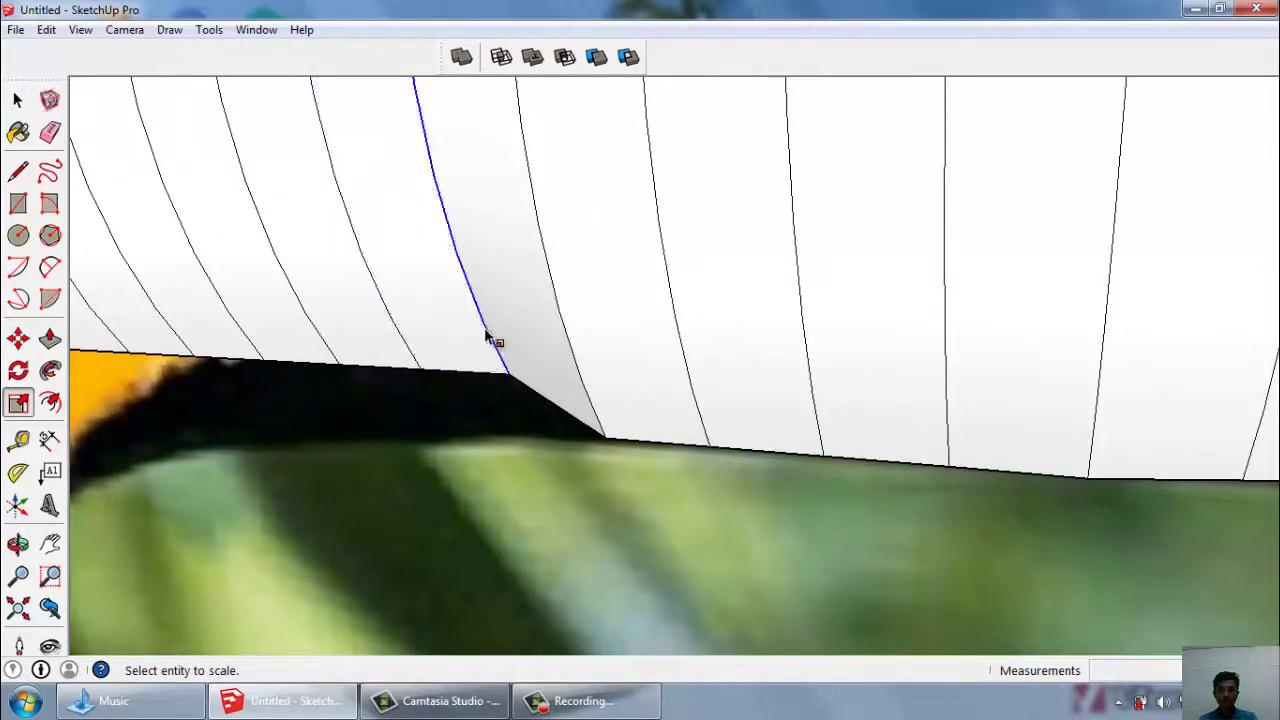
click(411, 400)
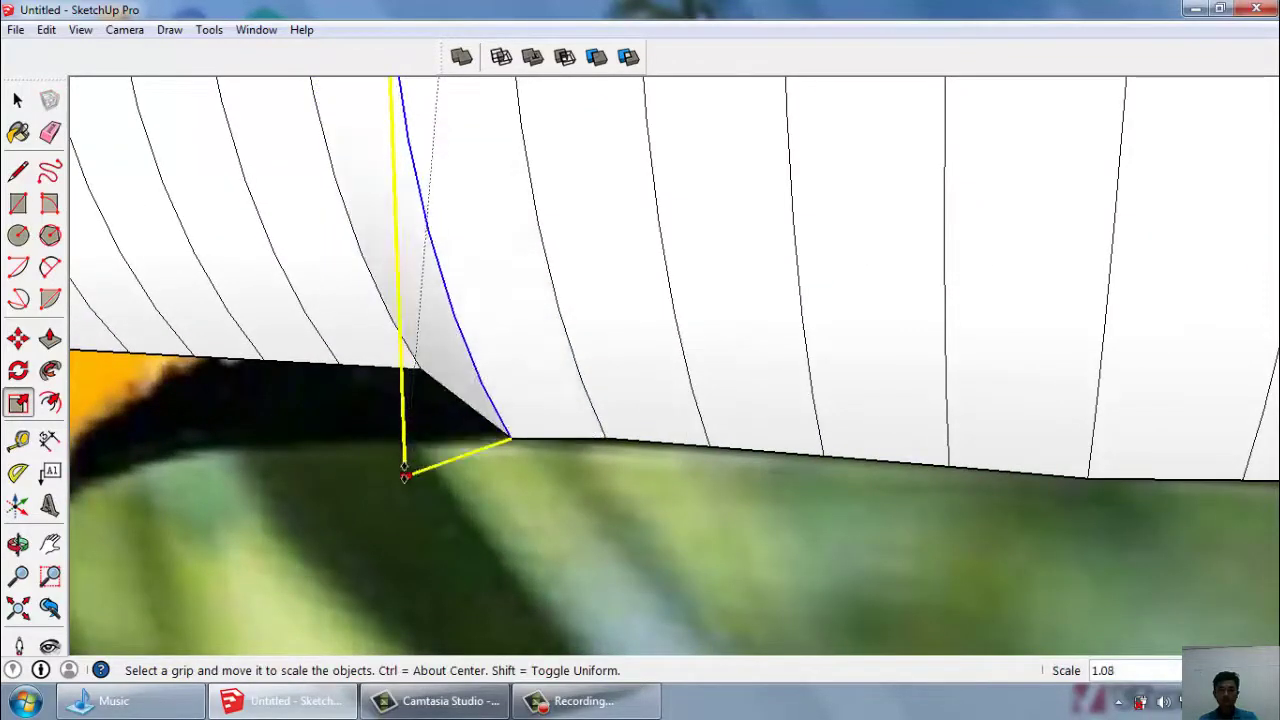
click(404, 476)
click(313, 392)
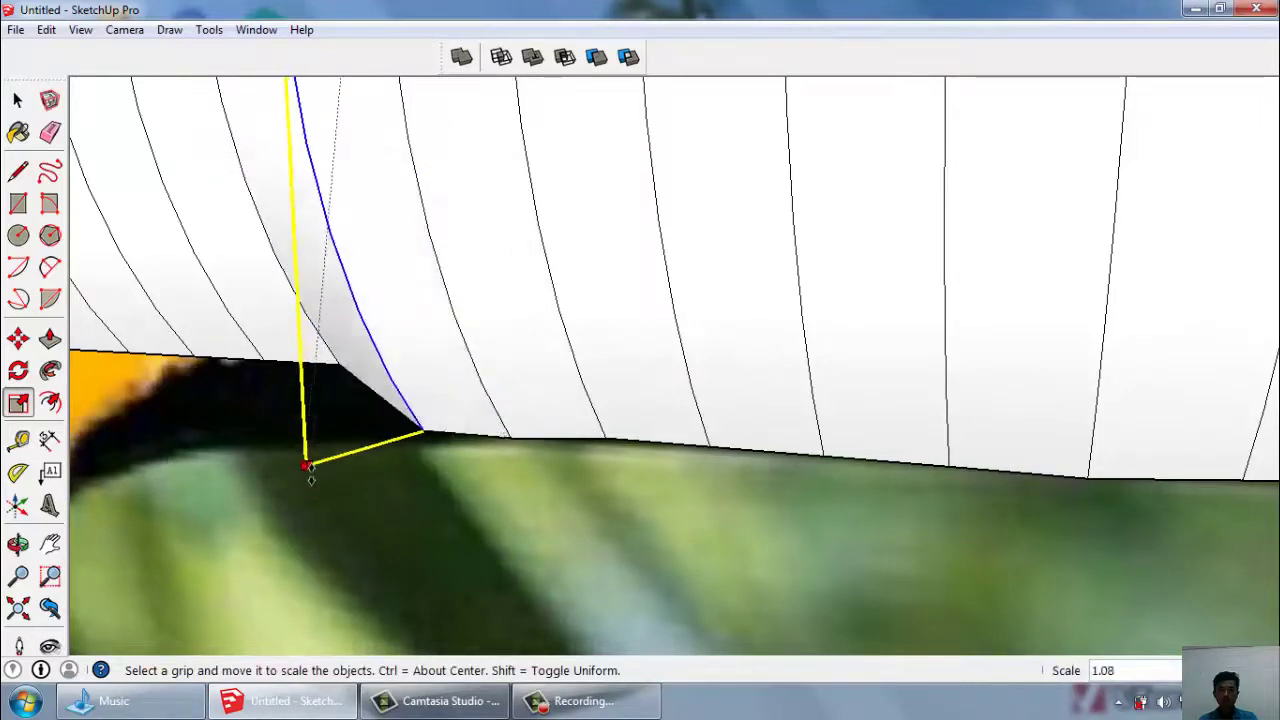
click(491, 437)
scroll(491, 437, down, 3)
scroll(400, 354, up, 3)
click(503, 362)
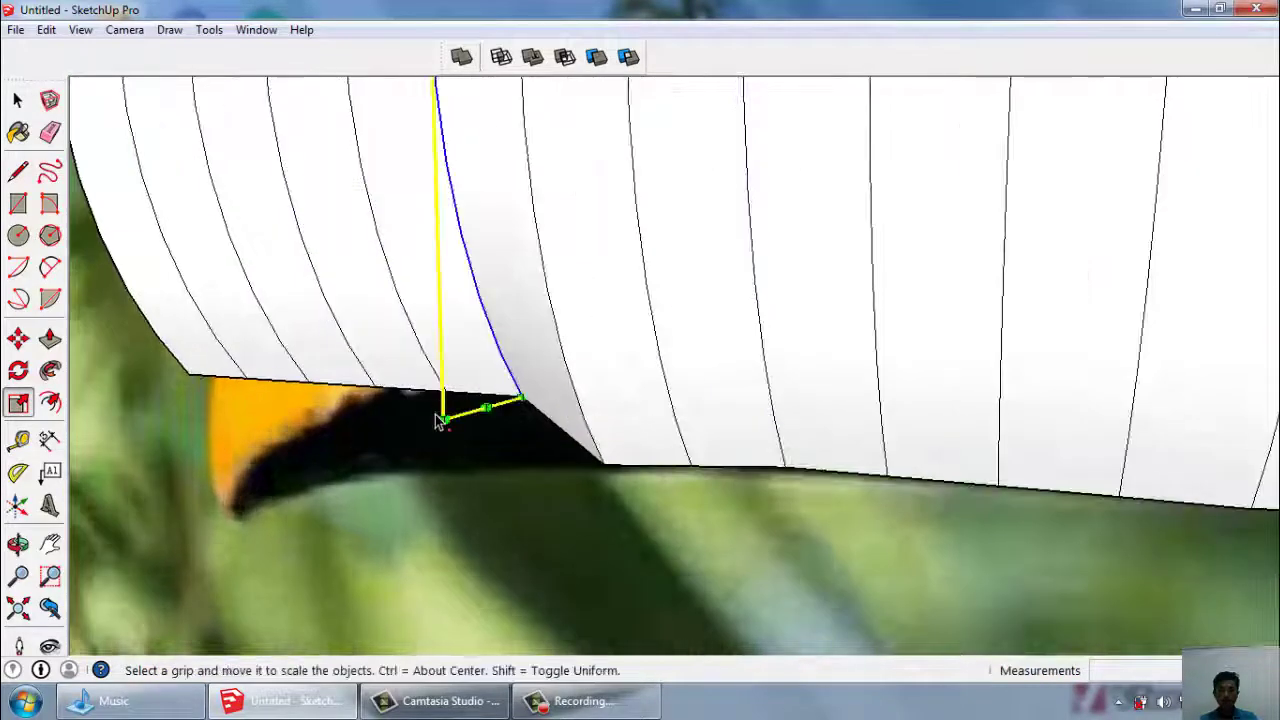
click(441, 418)
click(435, 490)
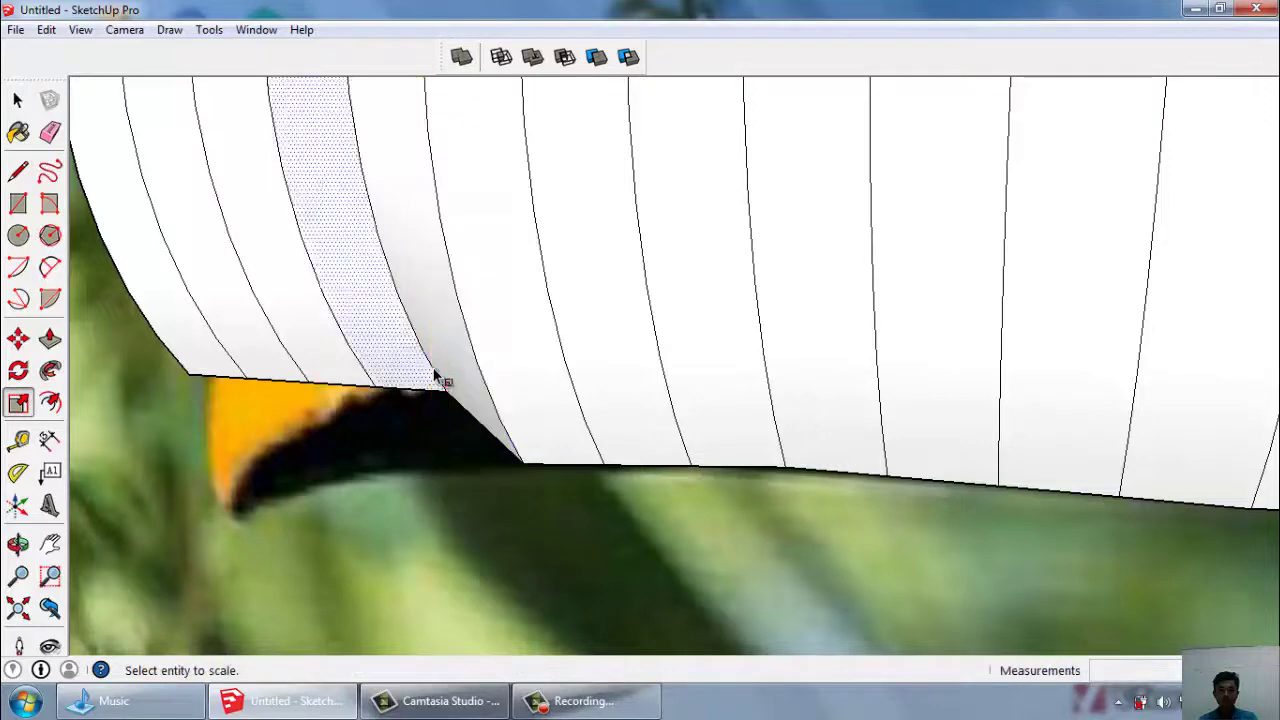
click(435, 372)
scroll(433, 370, up, 2)
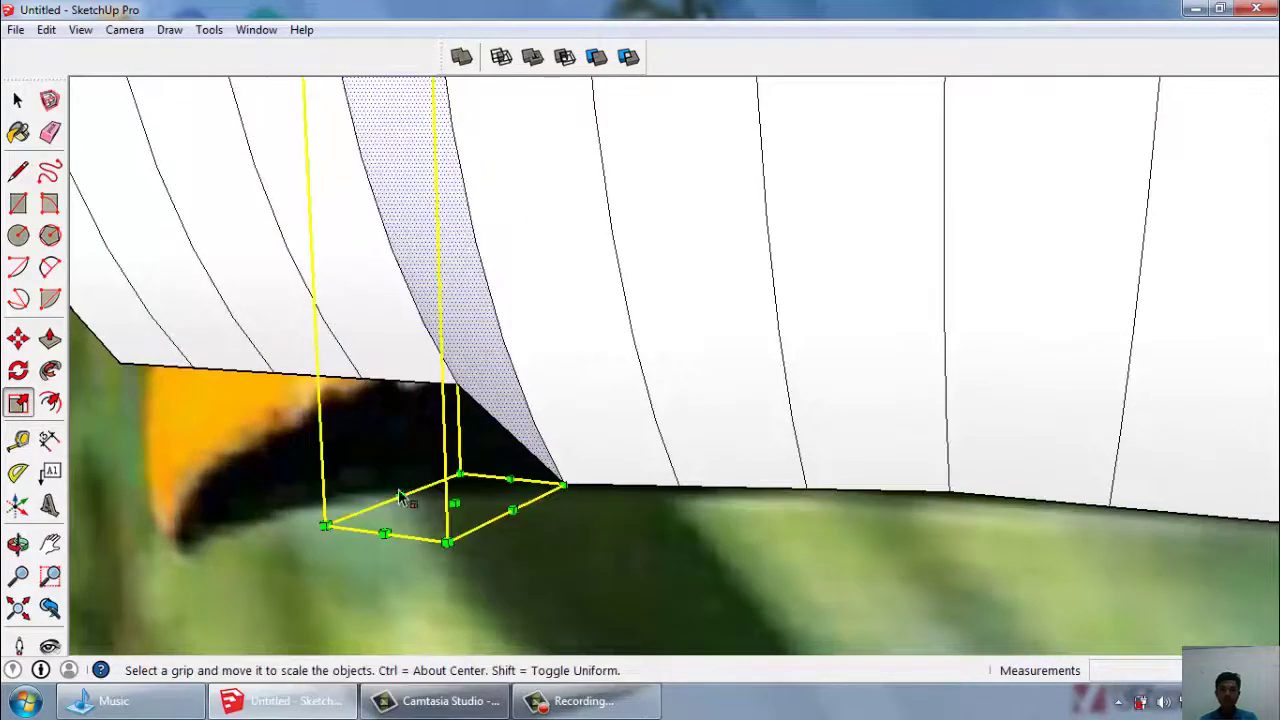
Stretch the next three slice edges down to the beak outline, from 1.12 to 1.16.
mouse_move(400, 497)
middle_down()
mouse_move(763, 514)
mouse_move(589, 386)
mouse_move(523, 380)
middle_up()
click(512, 390)
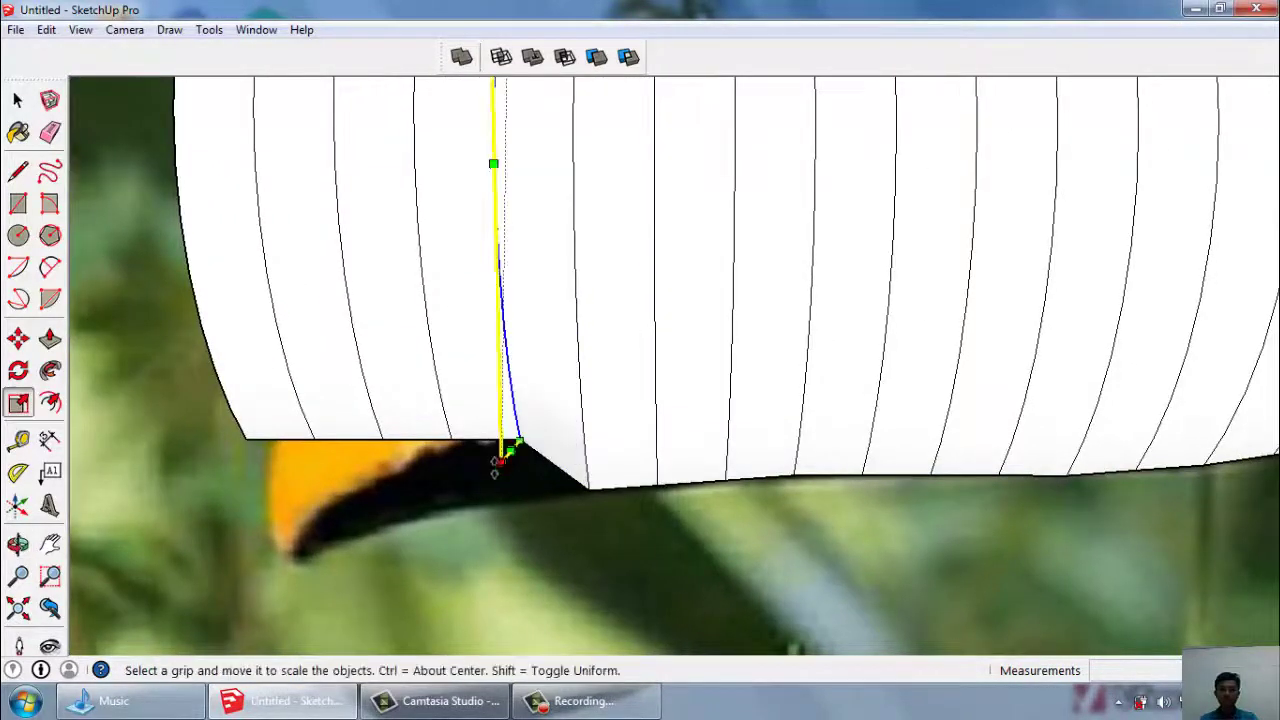
click(507, 455)
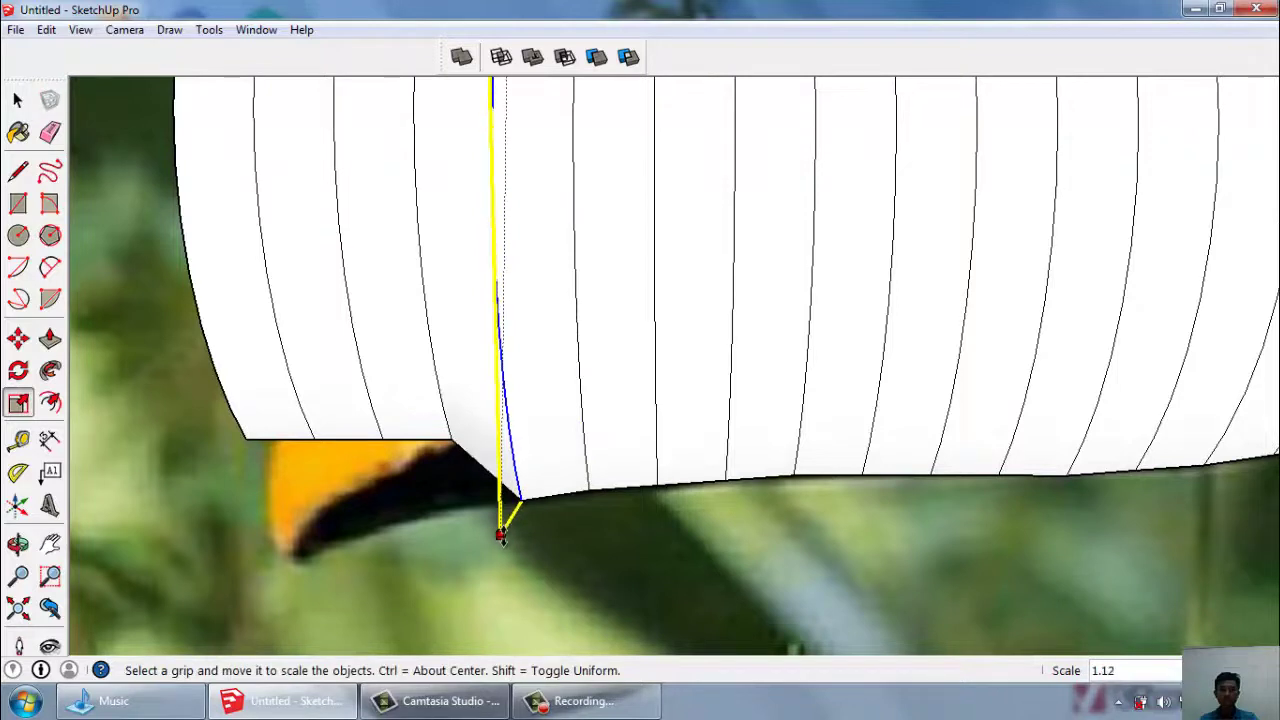
click(501, 535)
click(455, 420)
click(427, 452)
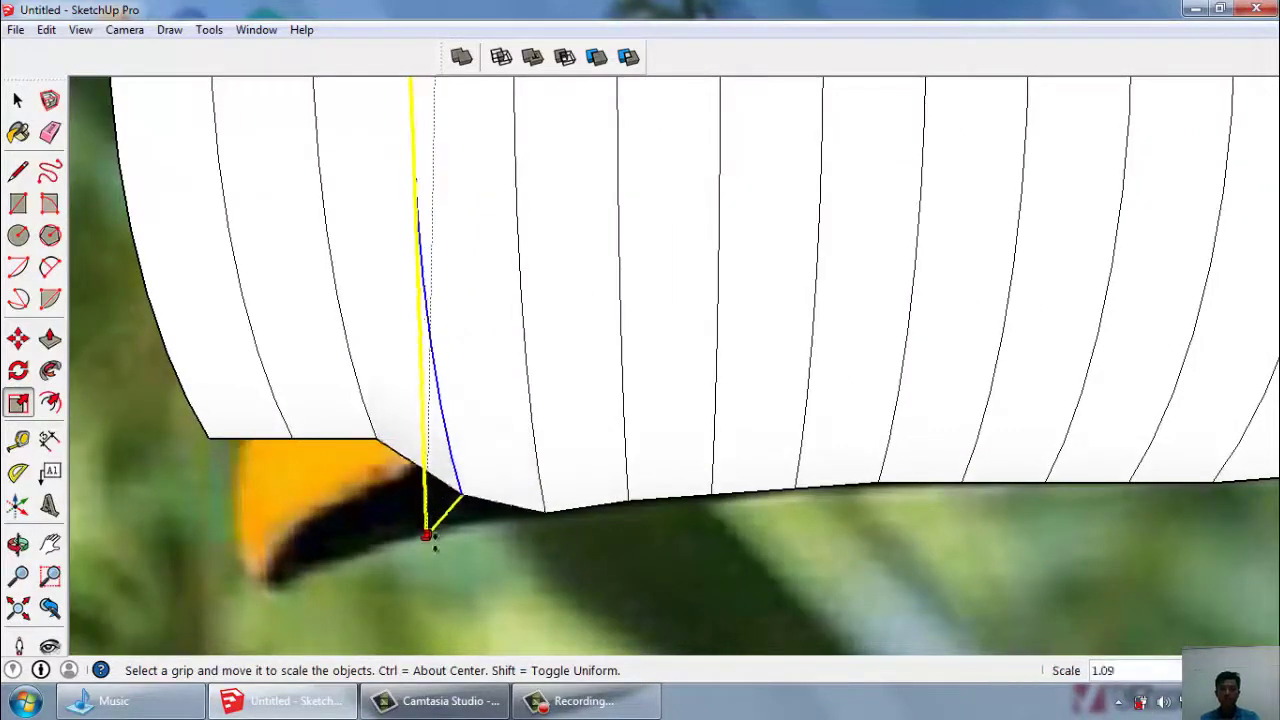
click(438, 565)
click(369, 406)
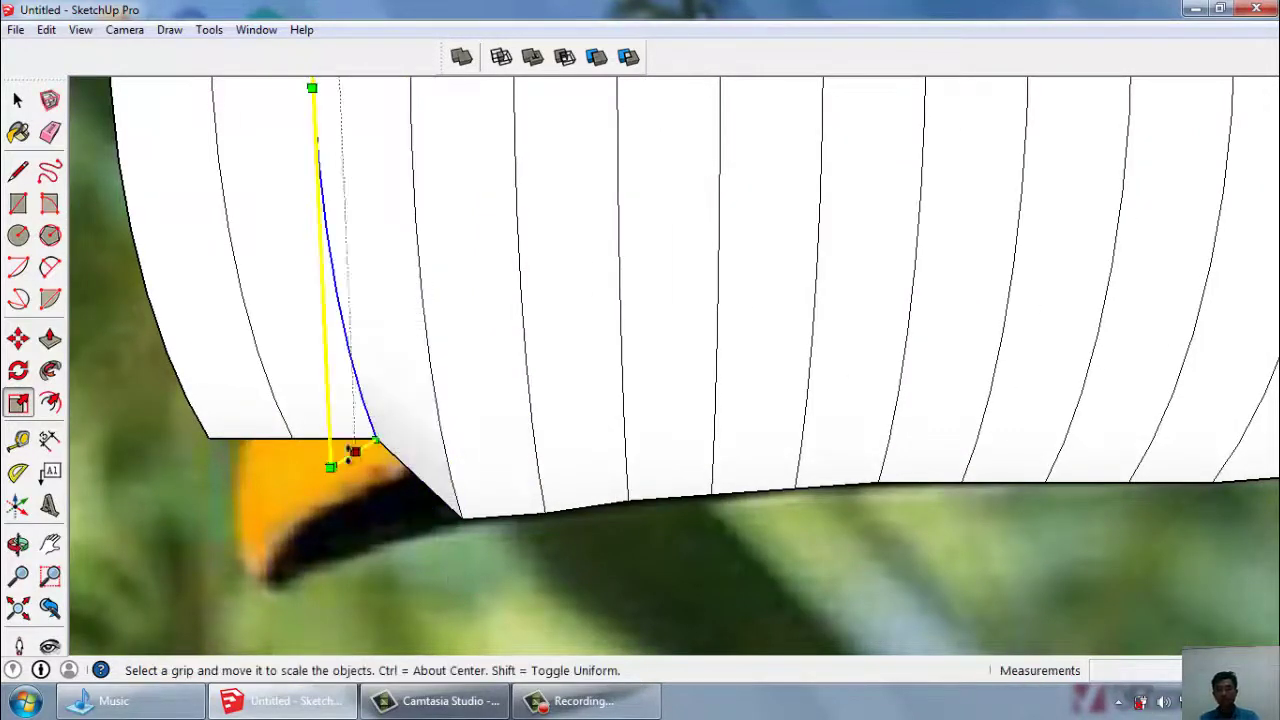
click(340, 455)
click(365, 590)
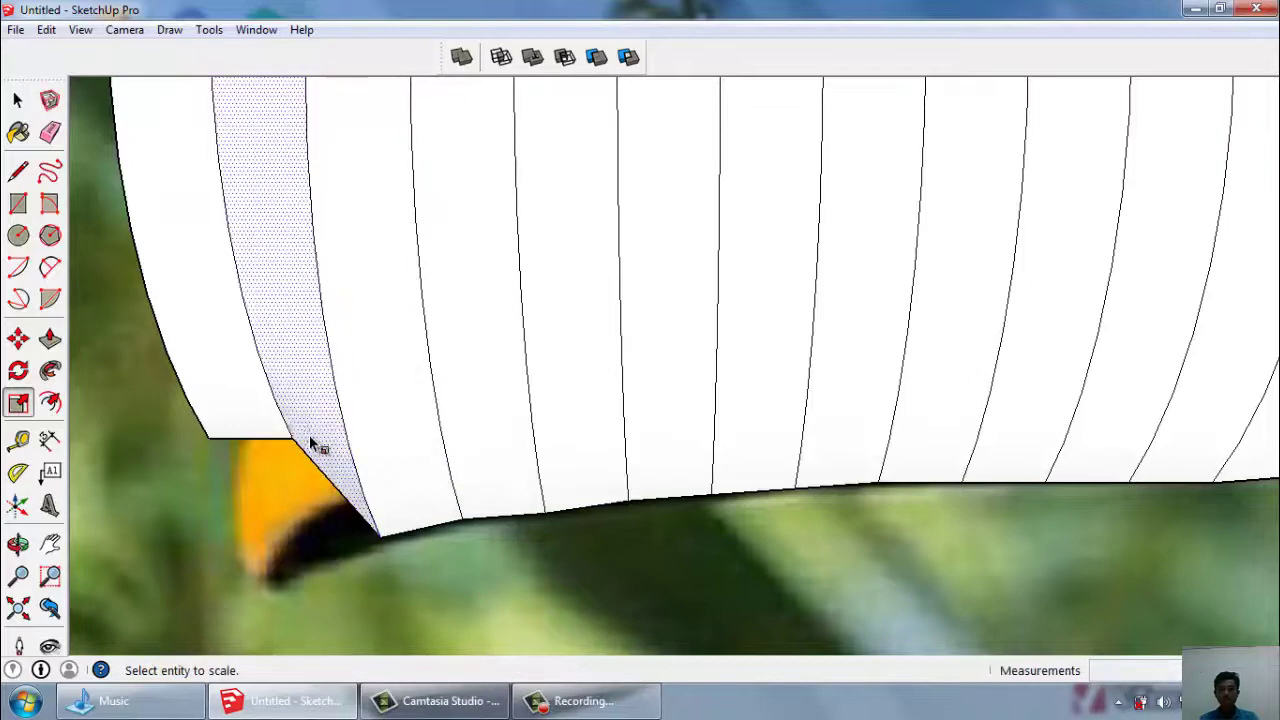
click(292, 432)
Scale the last slices near the beak tip to the outline at 1.21 and 1.28.
mouse_move(325, 510)
middle_down()
mouse_move(466, 437)
mouse_move(243, 434)
middle_up()
click(229, 440)
click(233, 489)
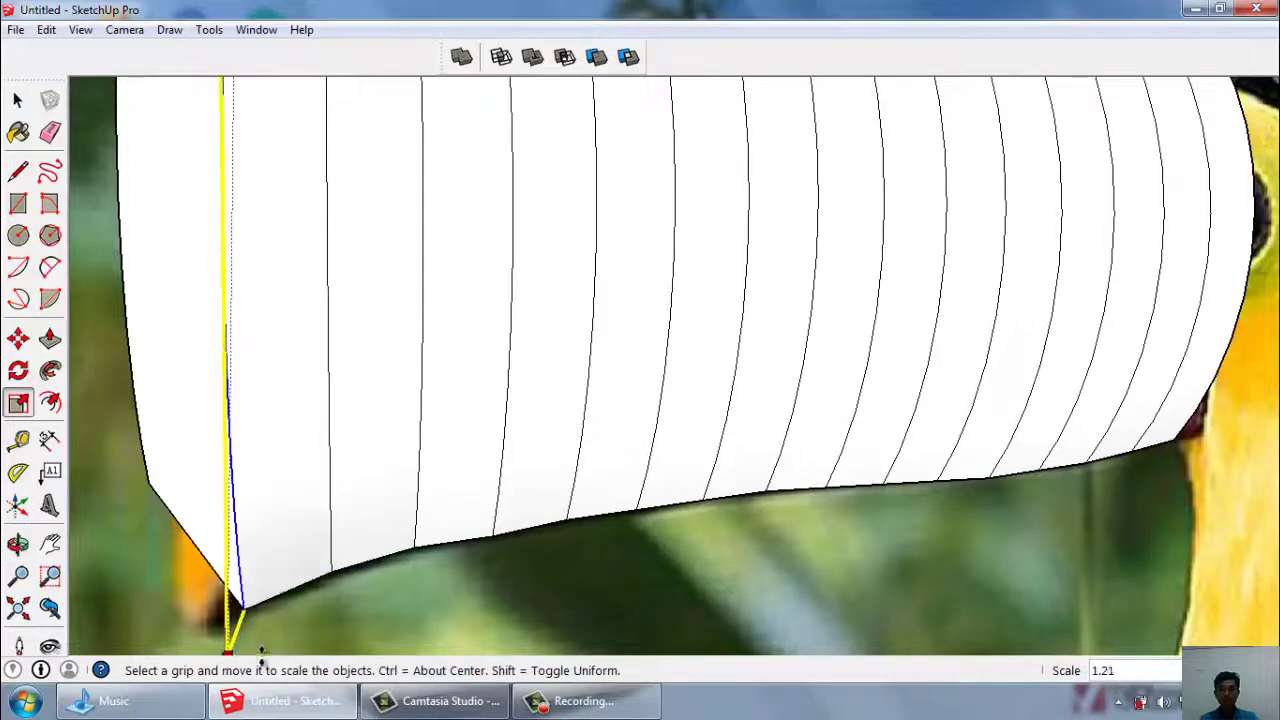
shift+middle_drag(261, 650, 255, 520)
click(262, 521)
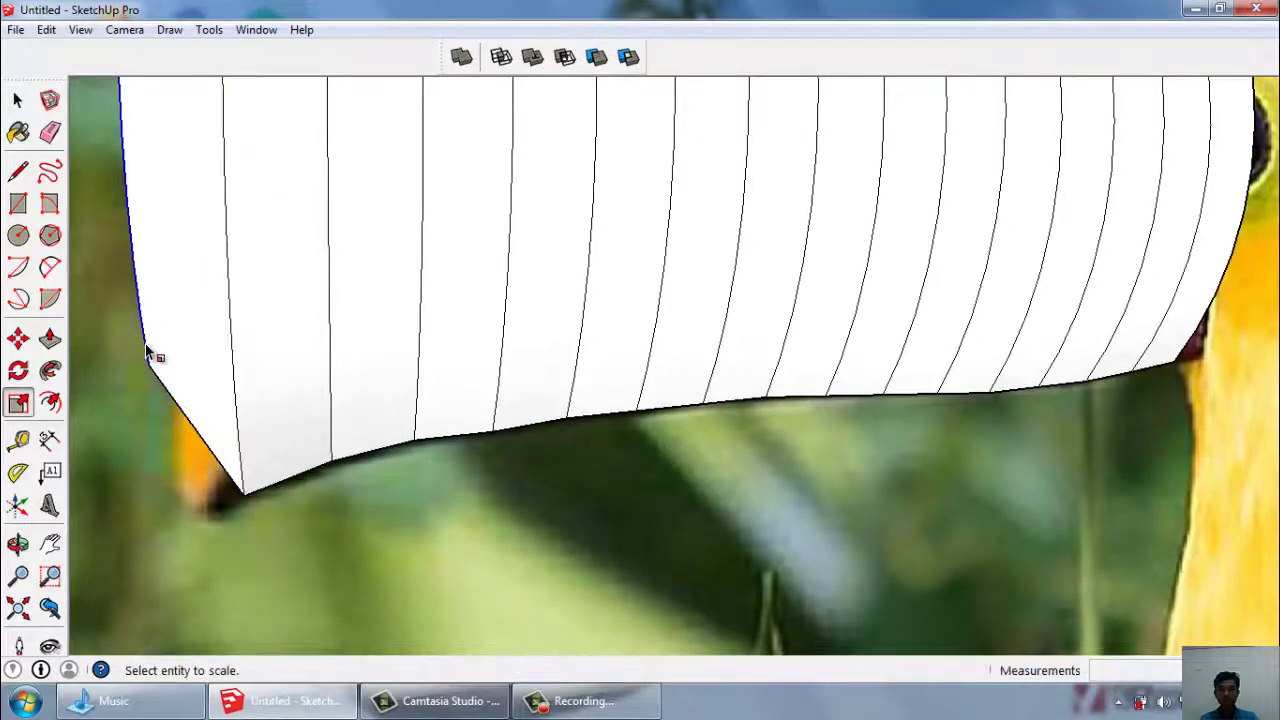
click(146, 350)
click(120, 366)
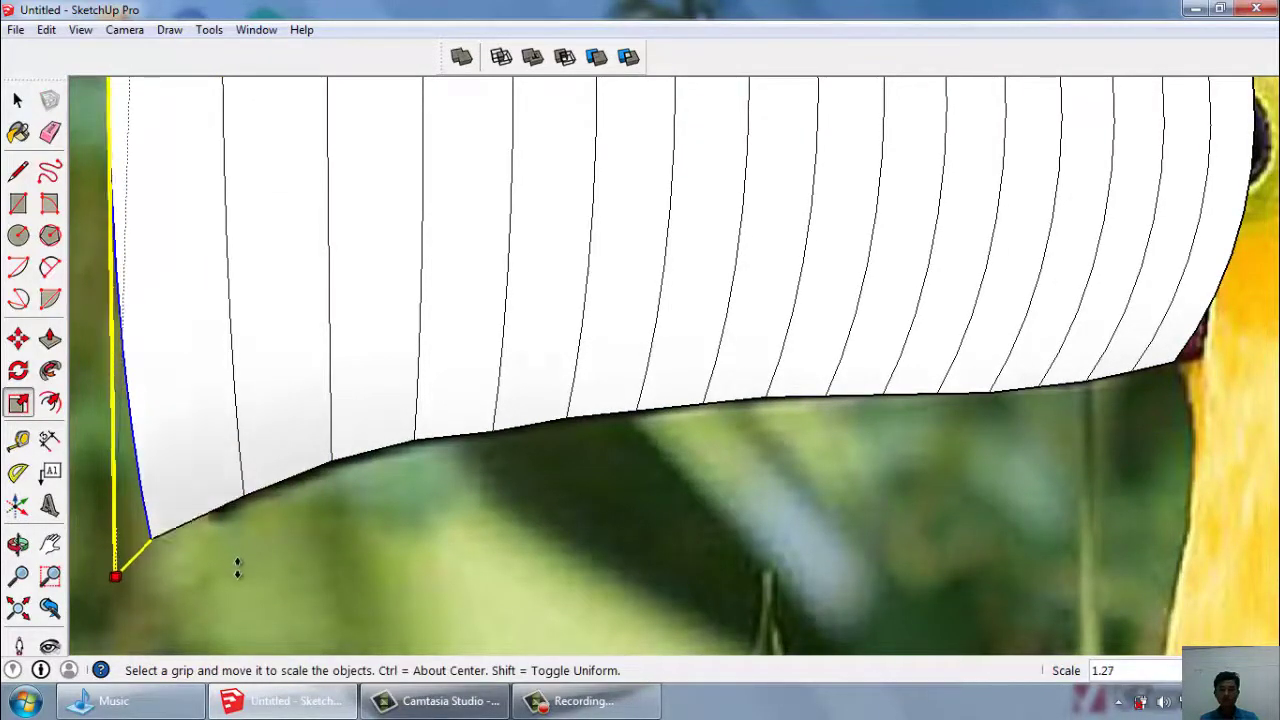
click(239, 573)
scroll(450, 600, down, 3)
scroll(600, 620, down, 1)
Shrink the tip slice, then lower the next two slices' tops to the beak's upper outline.
scroll(391, 240, up, 2)
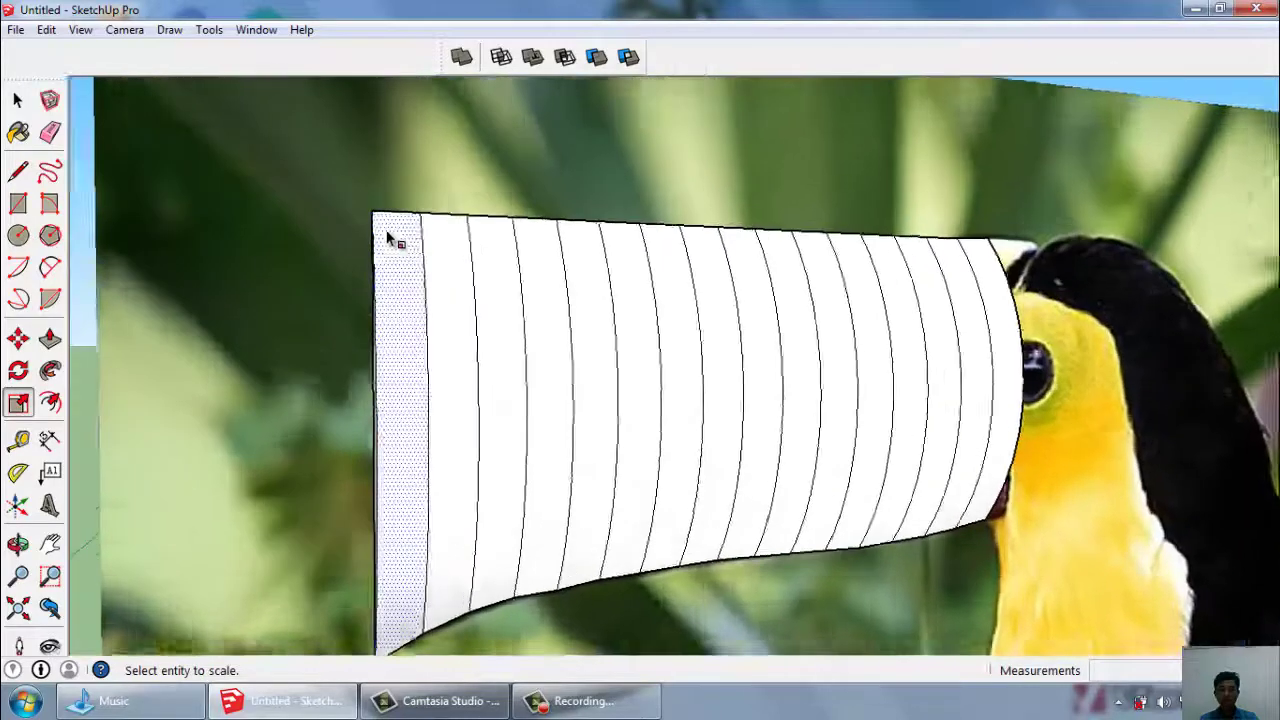
scroll(387, 222, up, 2)
middle_drag(446, 246, 386, 437)
click(386, 437)
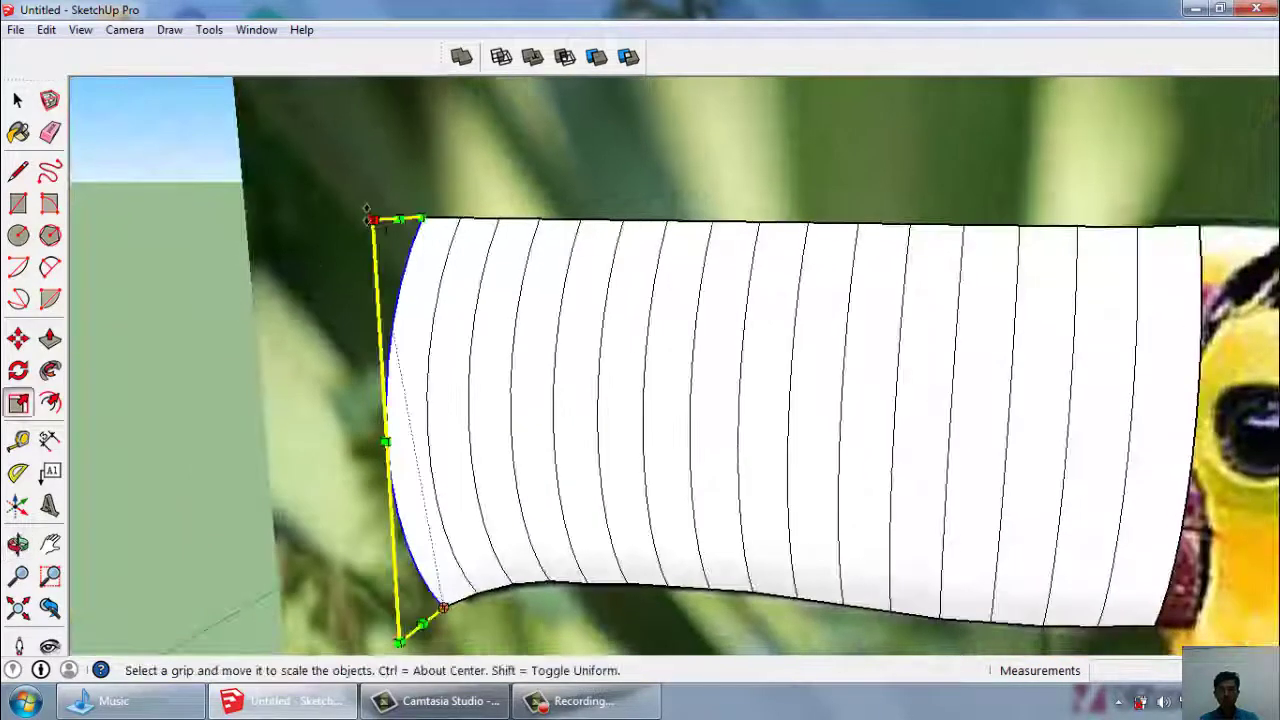
click(400, 455)
click(435, 512)
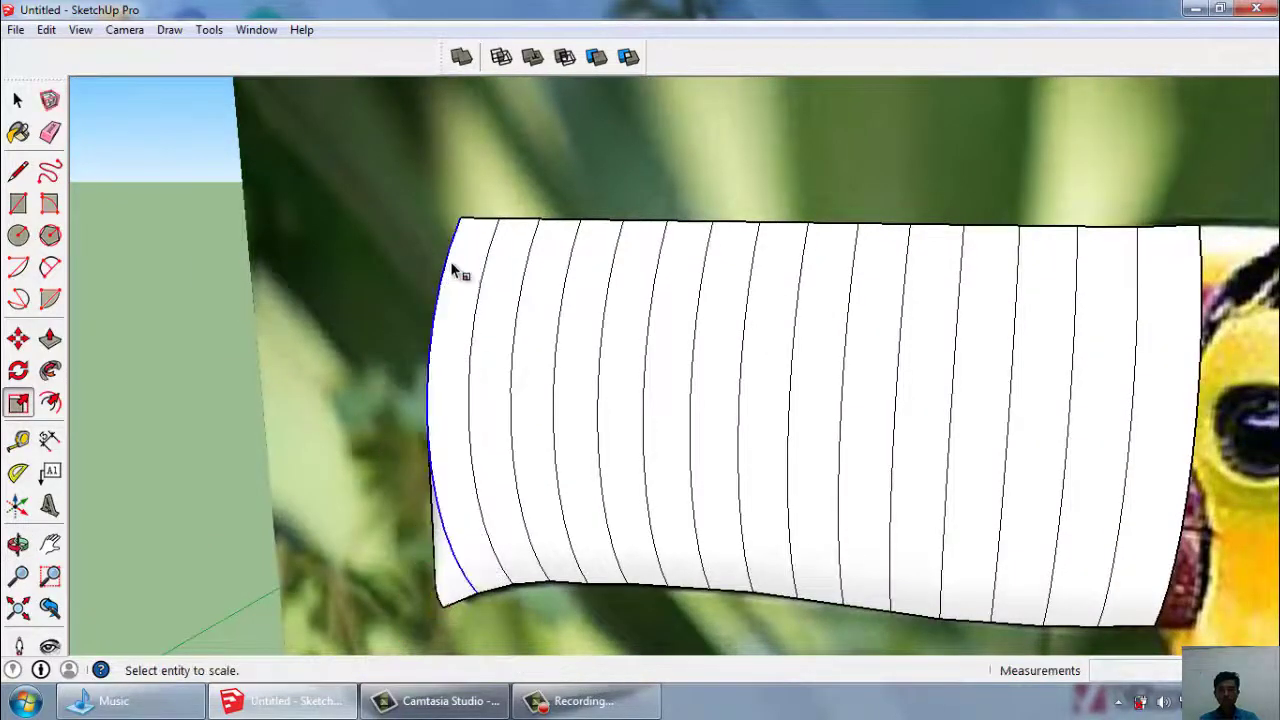
click(448, 271)
click(418, 224)
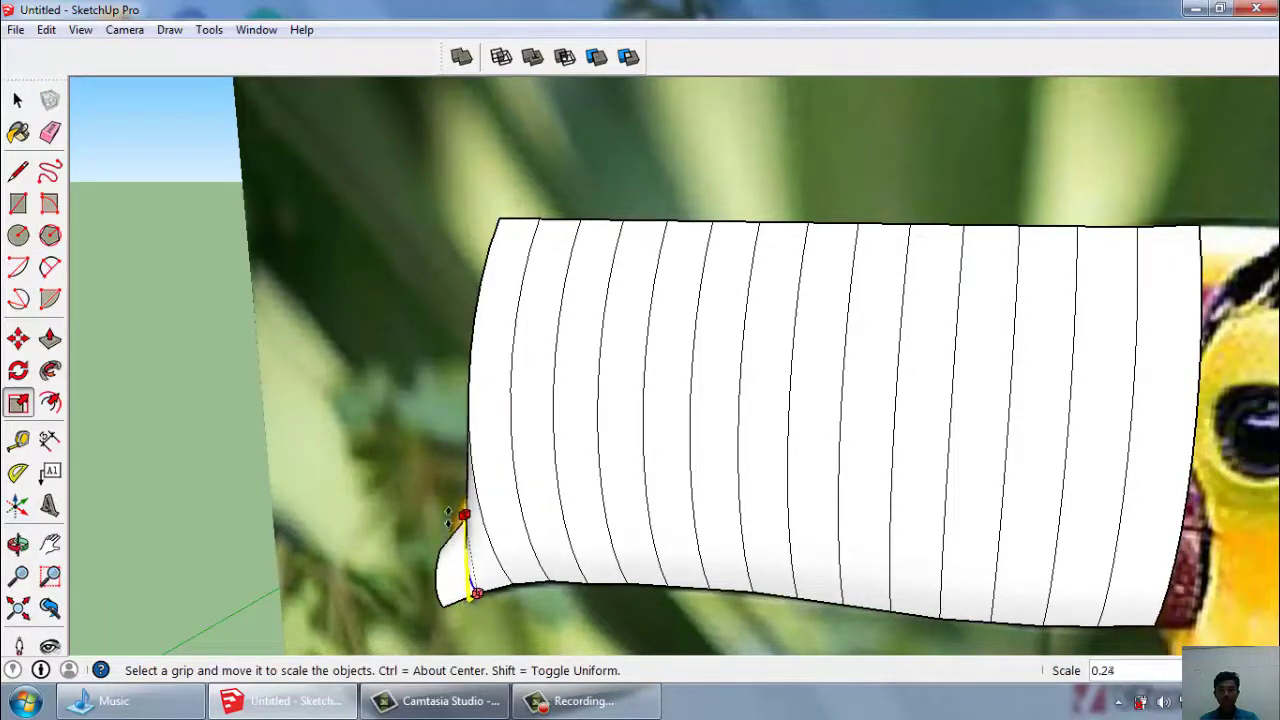
click(448, 468)
click(484, 300)
click(460, 220)
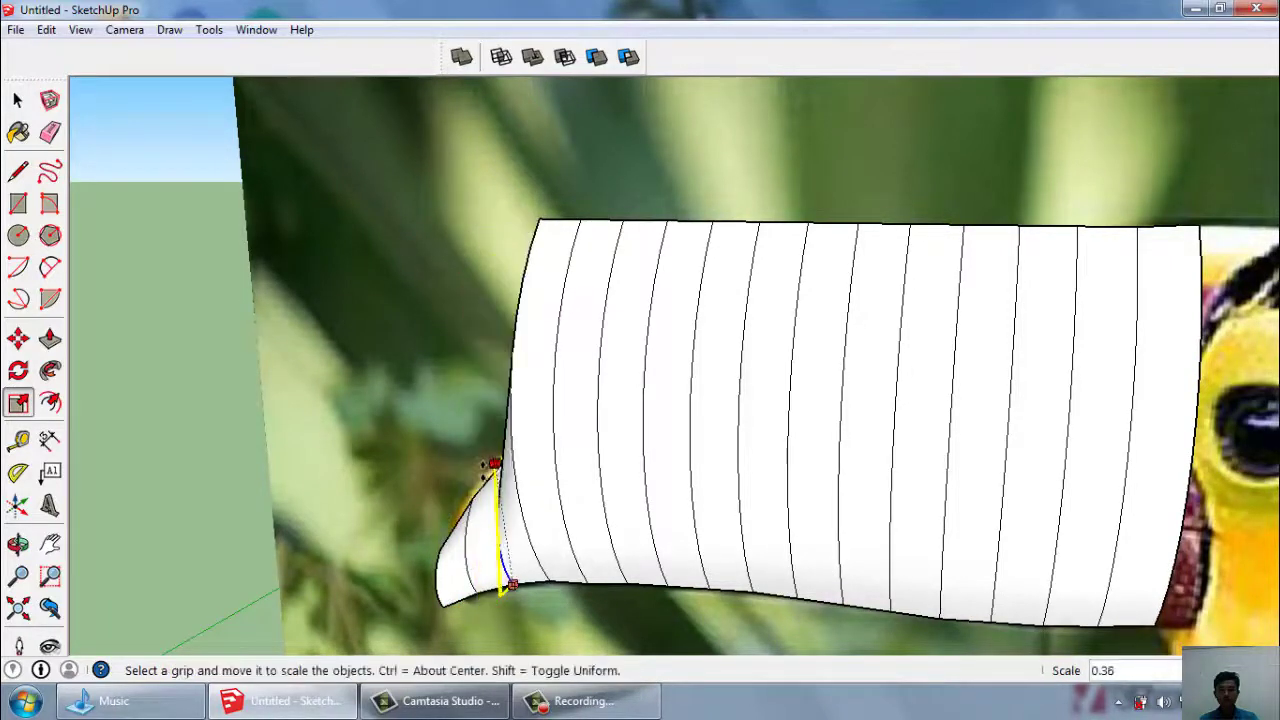
click(484, 462)
Taper the following three slices so their tops meet the photo's upper beak curve.
click(526, 314)
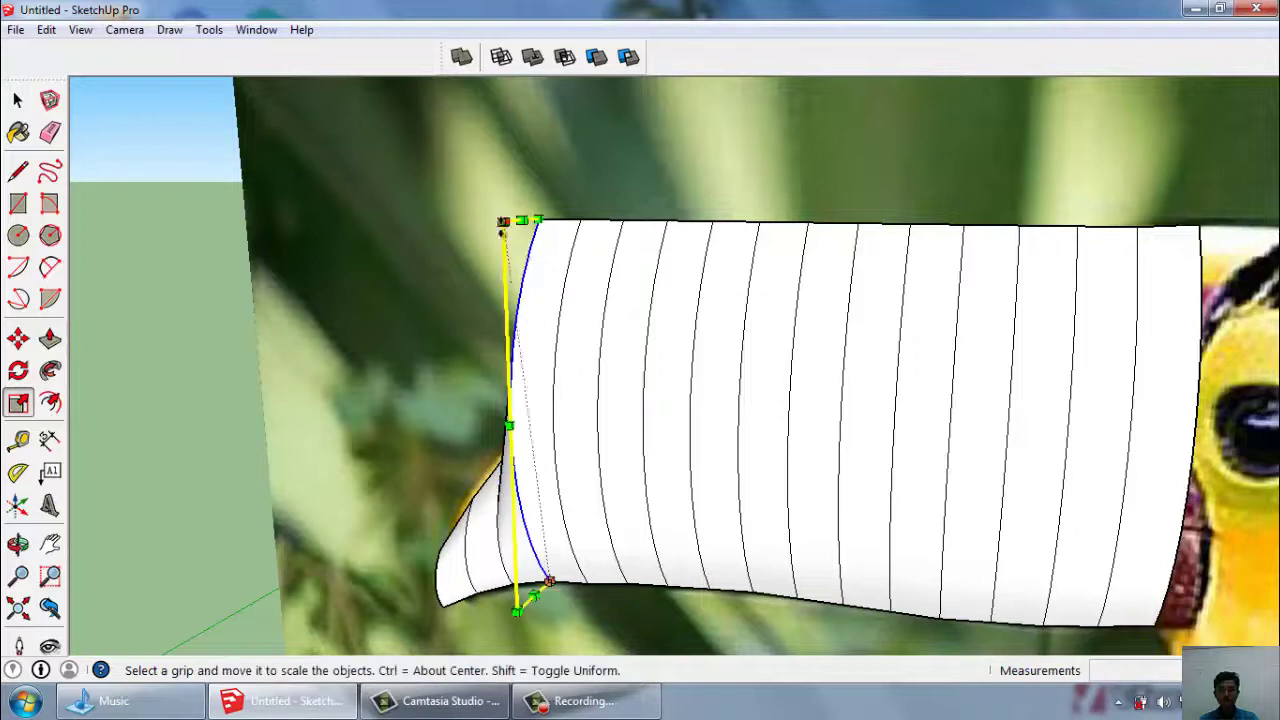
click(509, 220)
click(537, 413)
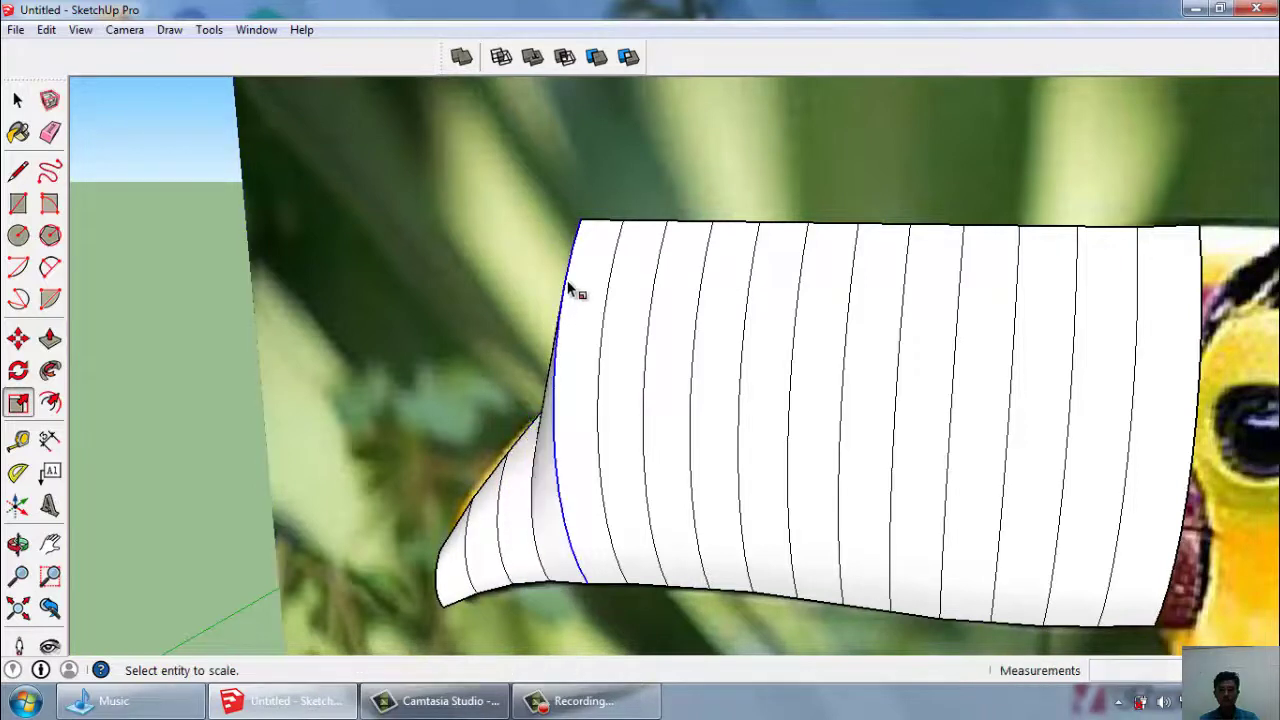
click(546, 222)
click(585, 395)
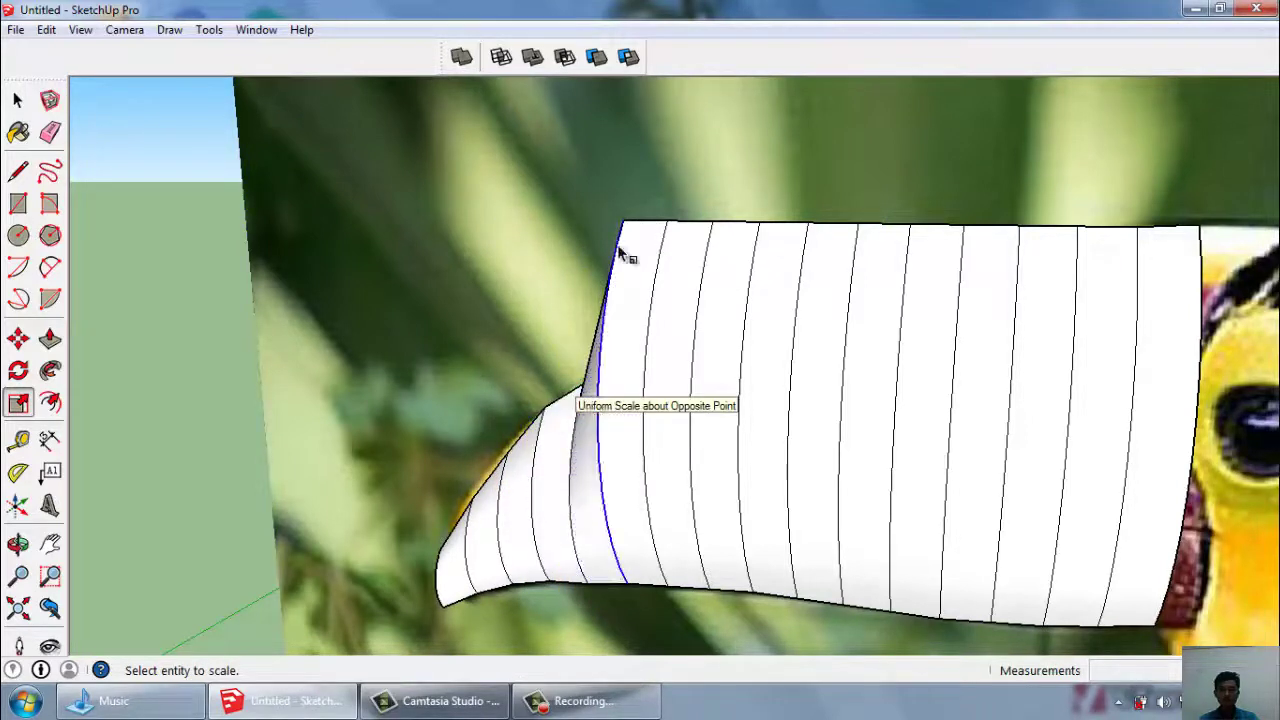
click(597, 400)
click(593, 222)
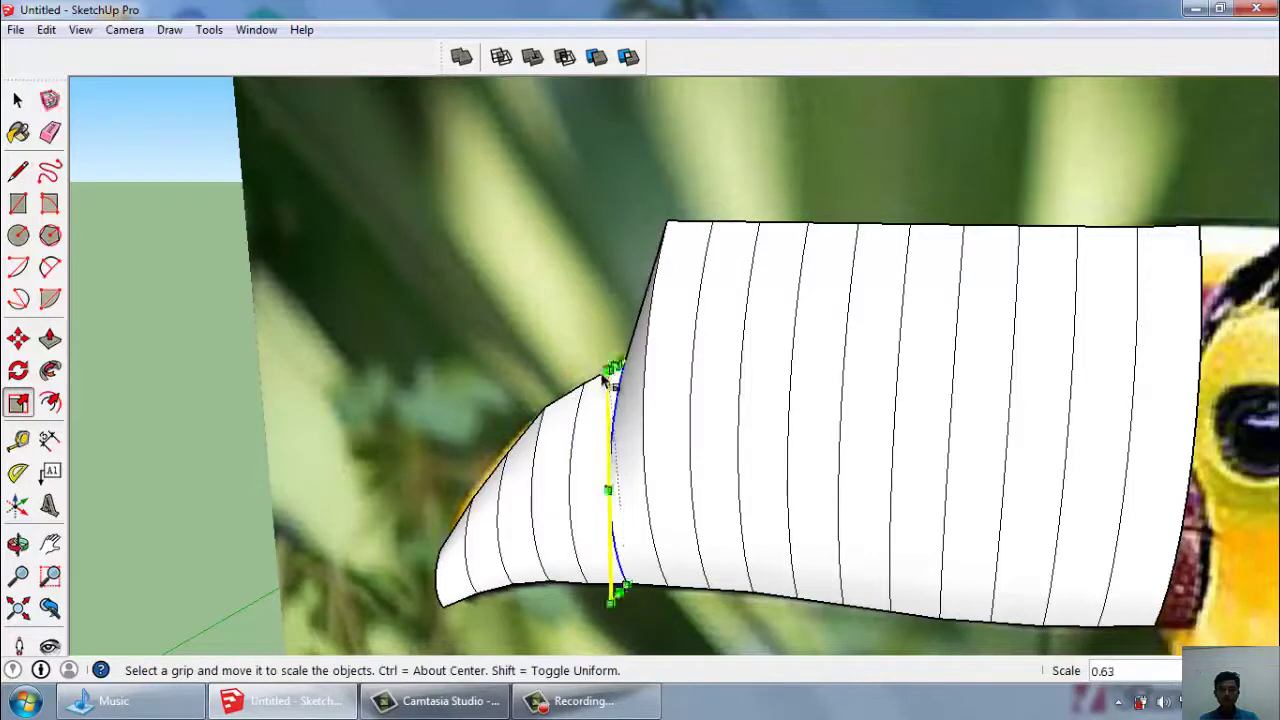
click(604, 378)
scroll(665, 255, up, 2)
click(635, 226)
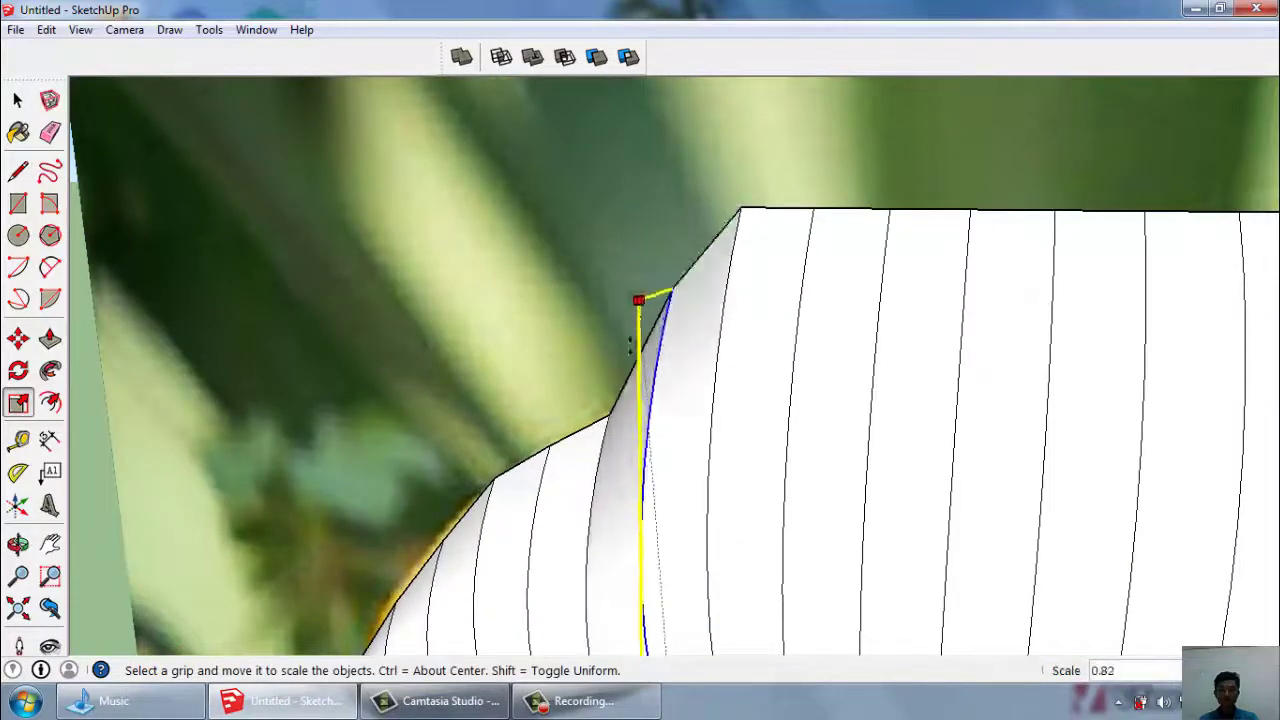
click(632, 400)
Lower the tops of the next three mid-beak slices to the outline.
scroll(351, 371, down, 3)
scroll(601, 286, up, 3)
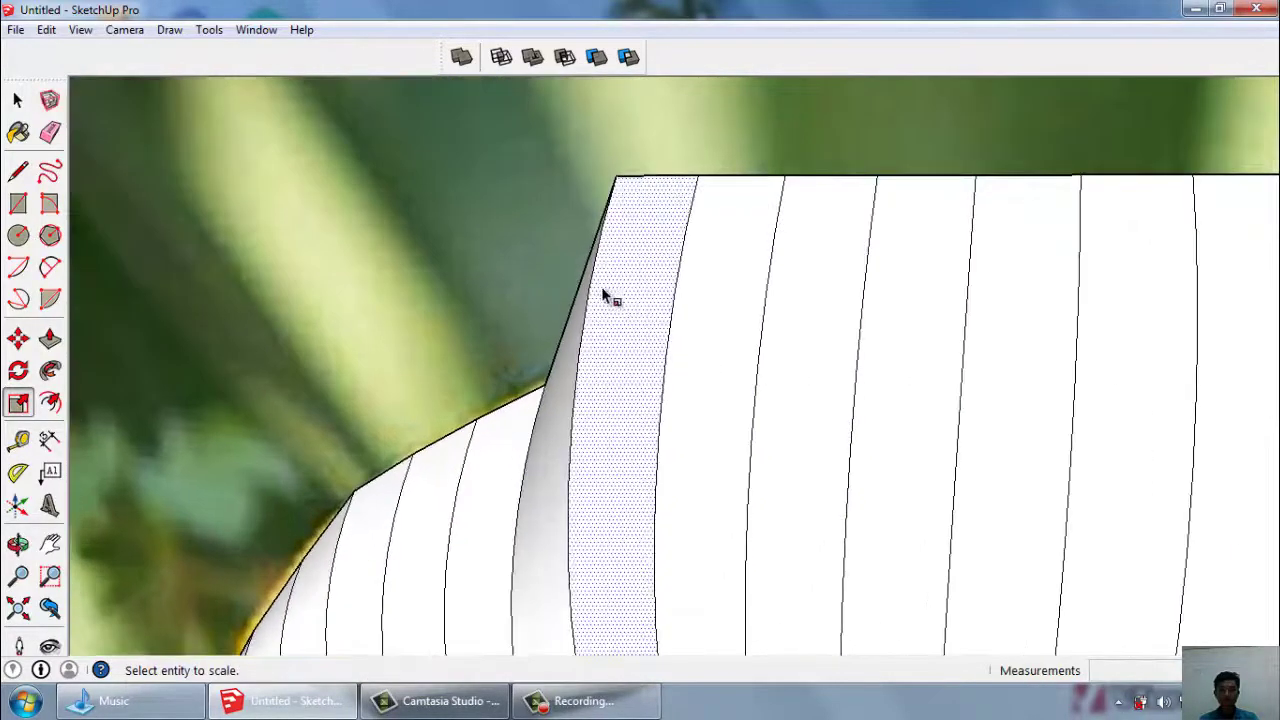
click(558, 178)
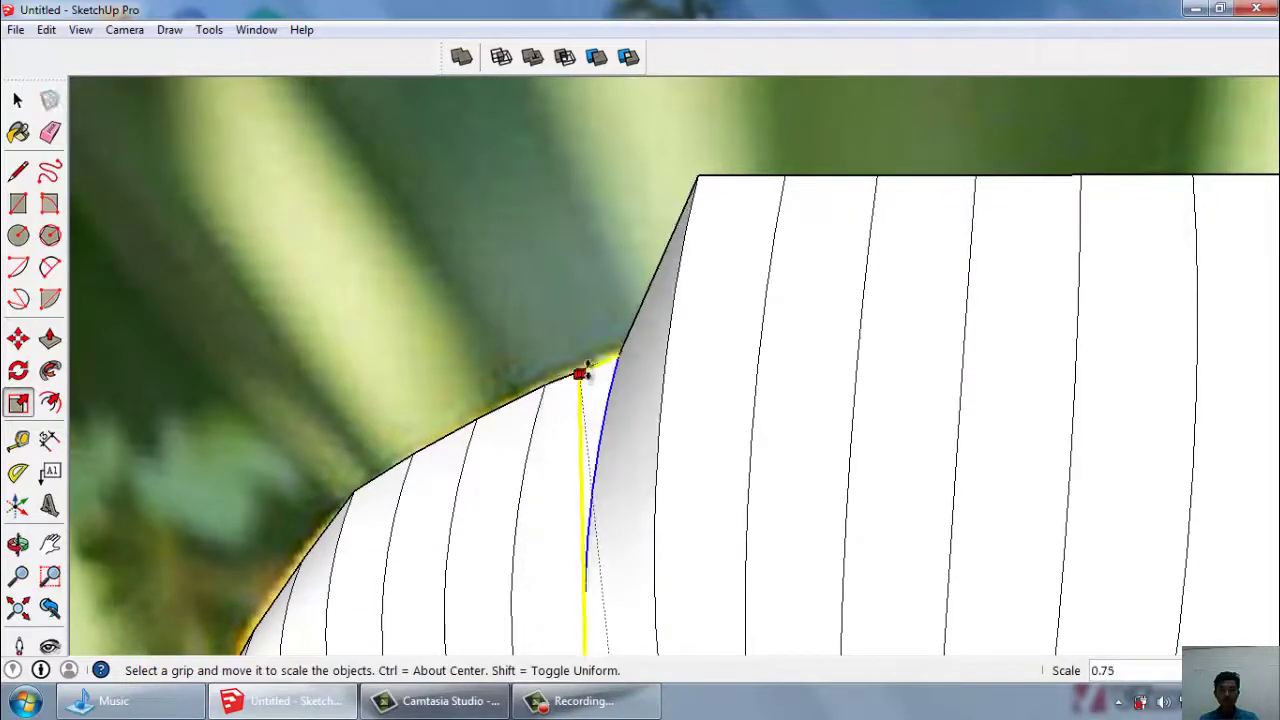
click(583, 366)
scroll(579, 290, up, 1)
click(580, 290)
click(545, 202)
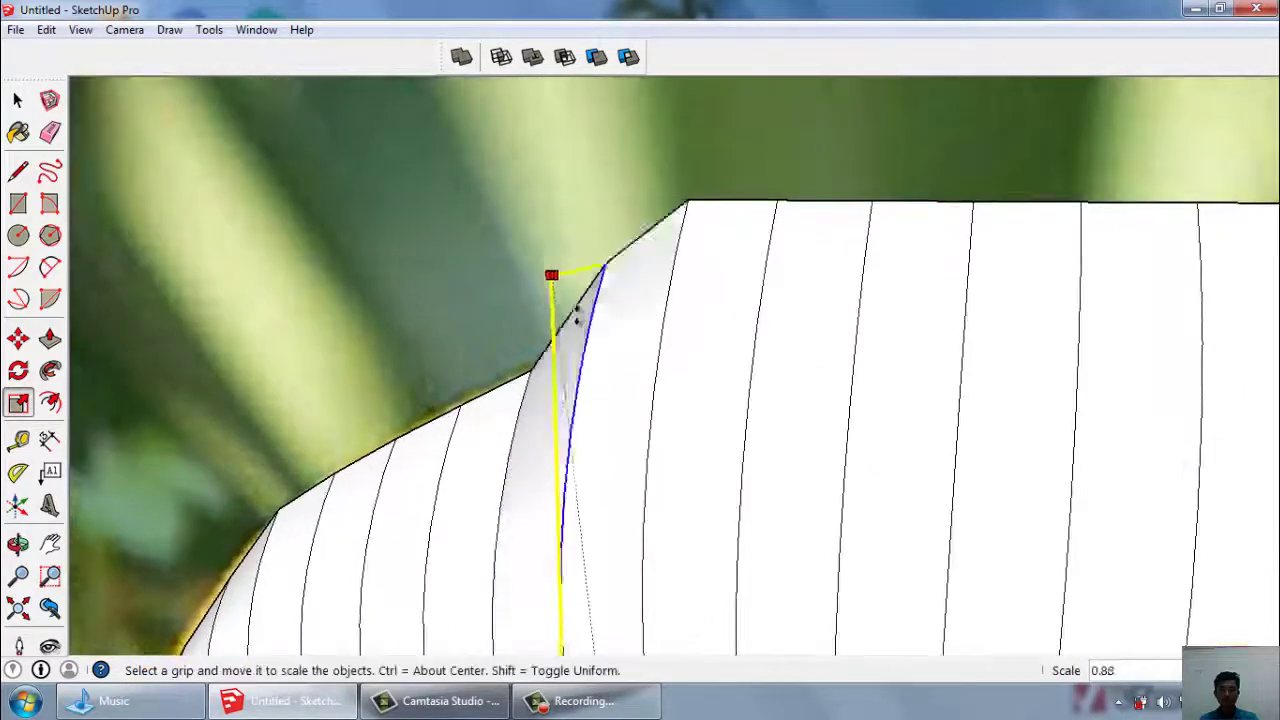
click(600, 360)
scroll(748, 300, up, 1)
scroll(748, 305, up, 2)
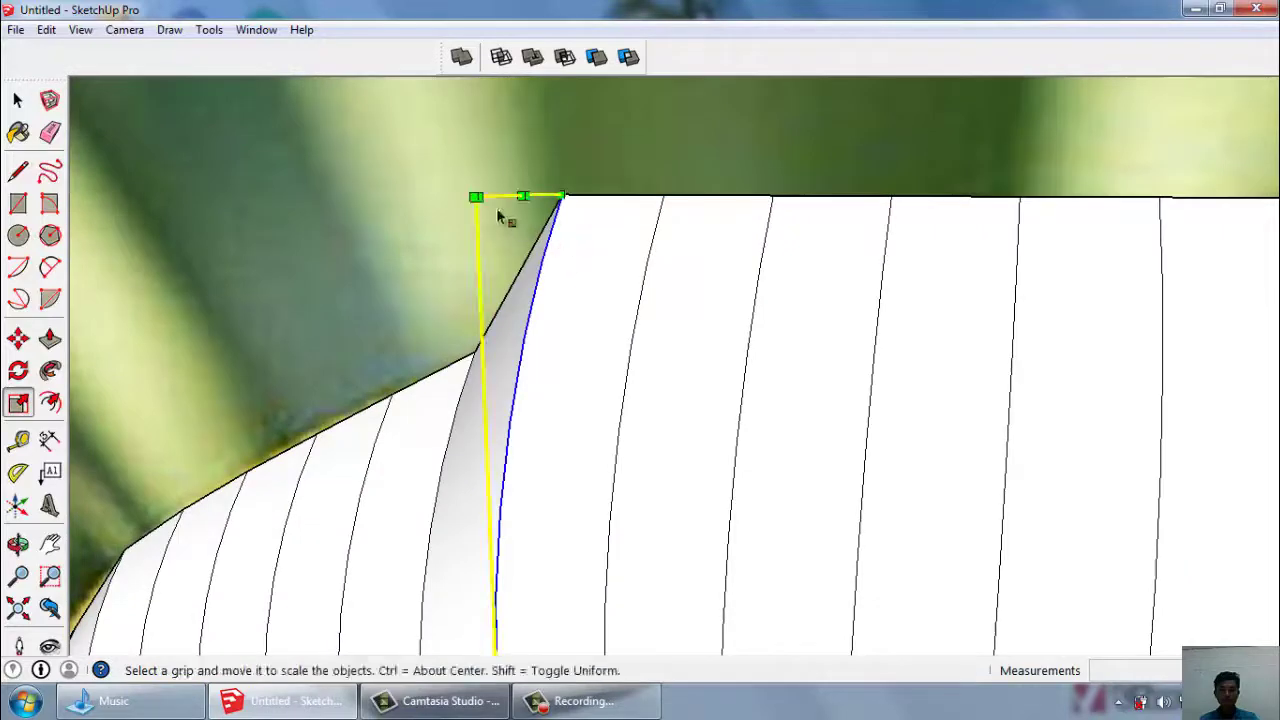
click(476, 197)
click(514, 334)
Scale down four more slices, some only slightly, to follow the beak outline.
scroll(567, 305, down, 1)
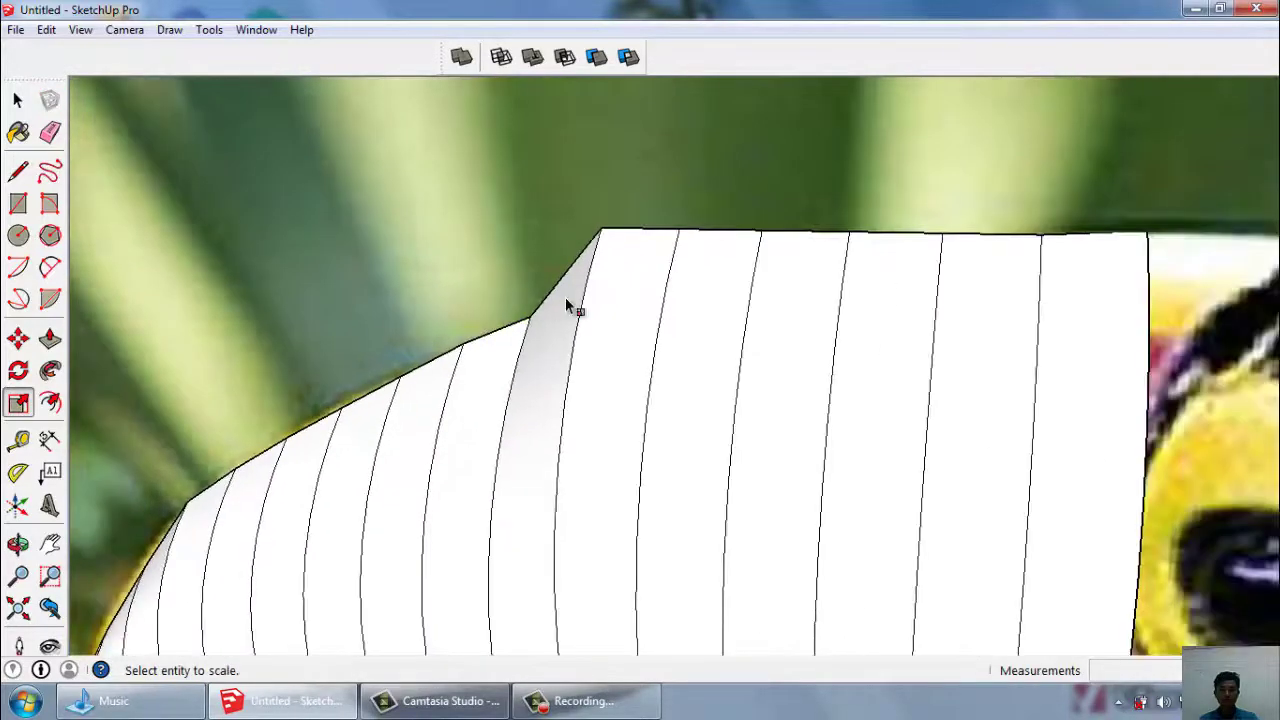
scroll(567, 305, up, 1)
click(600, 286)
click(534, 206)
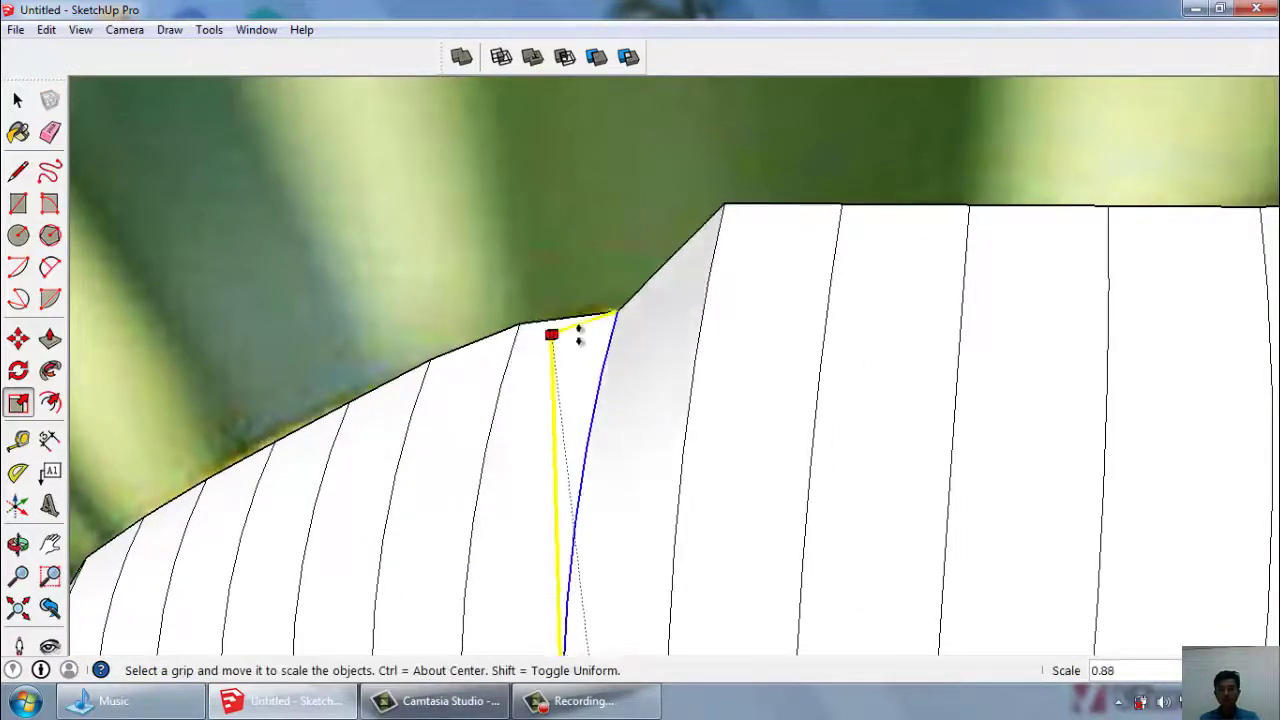
click(517, 328)
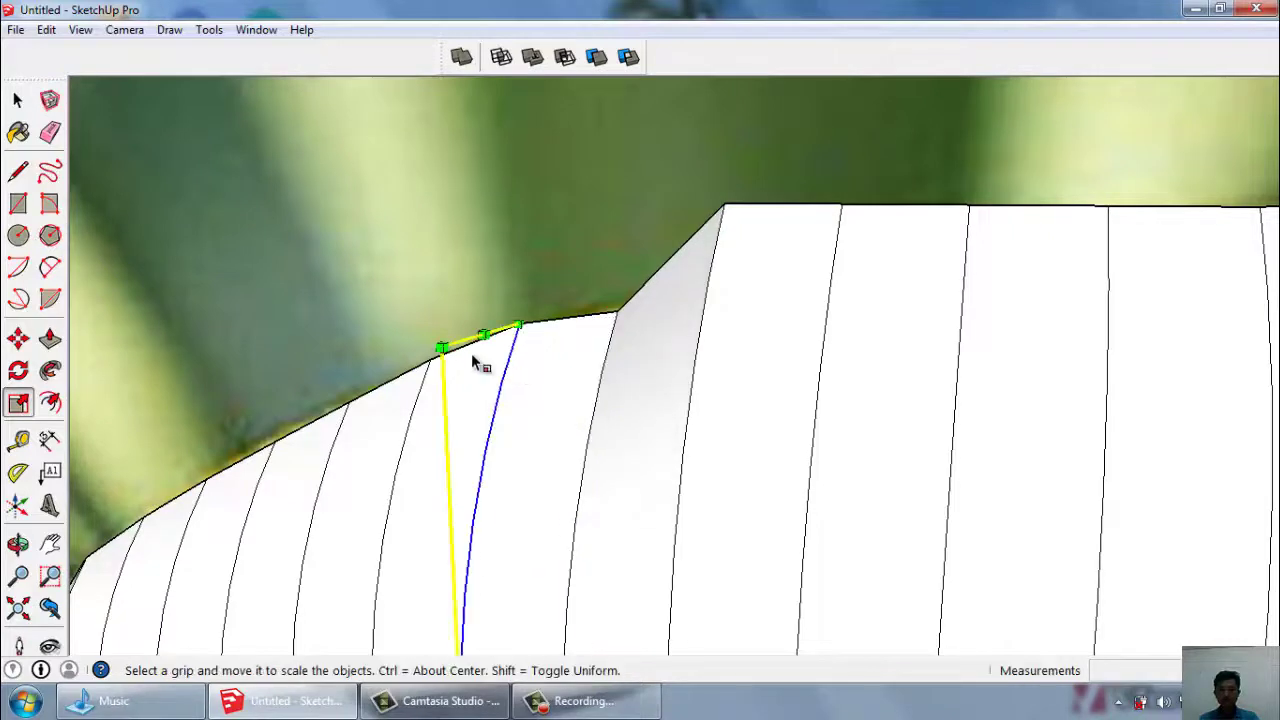
click(442, 349)
click(431, 362)
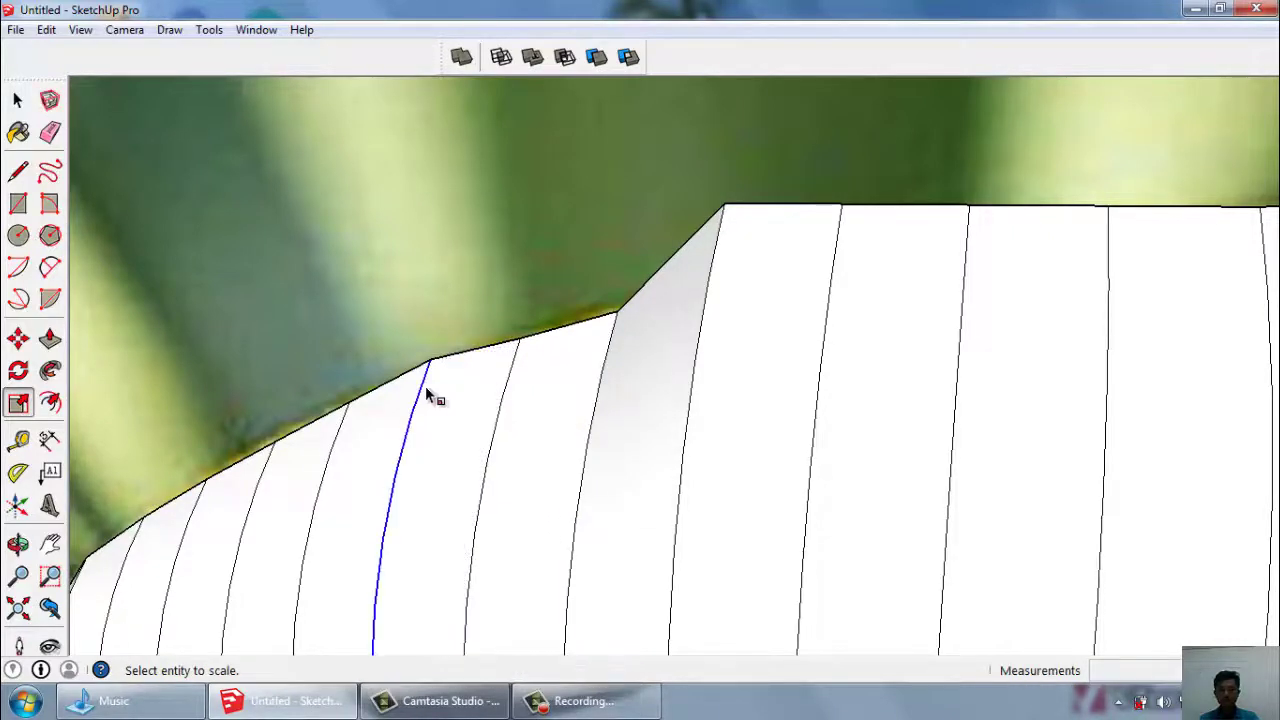
click(349, 386)
click(349, 398)
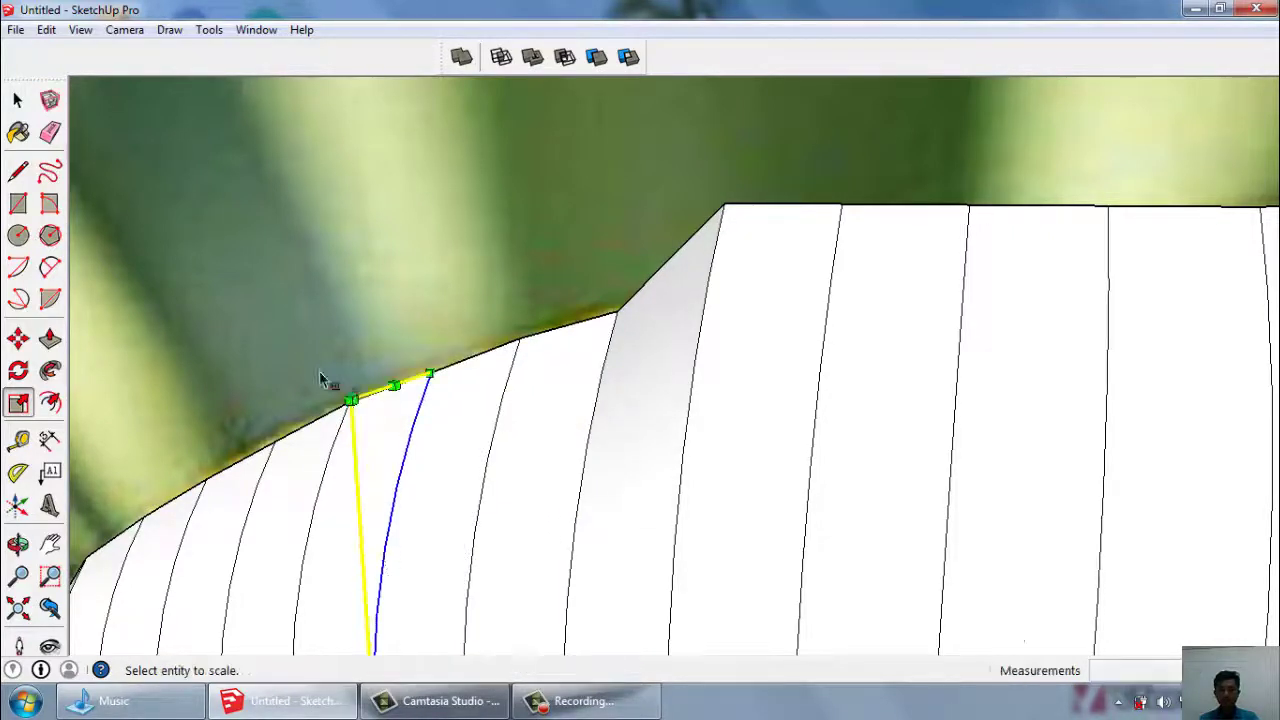
scroll(480, 357, down, 3)
scroll(528, 334, up, 3)
click(474, 296)
click(470, 257)
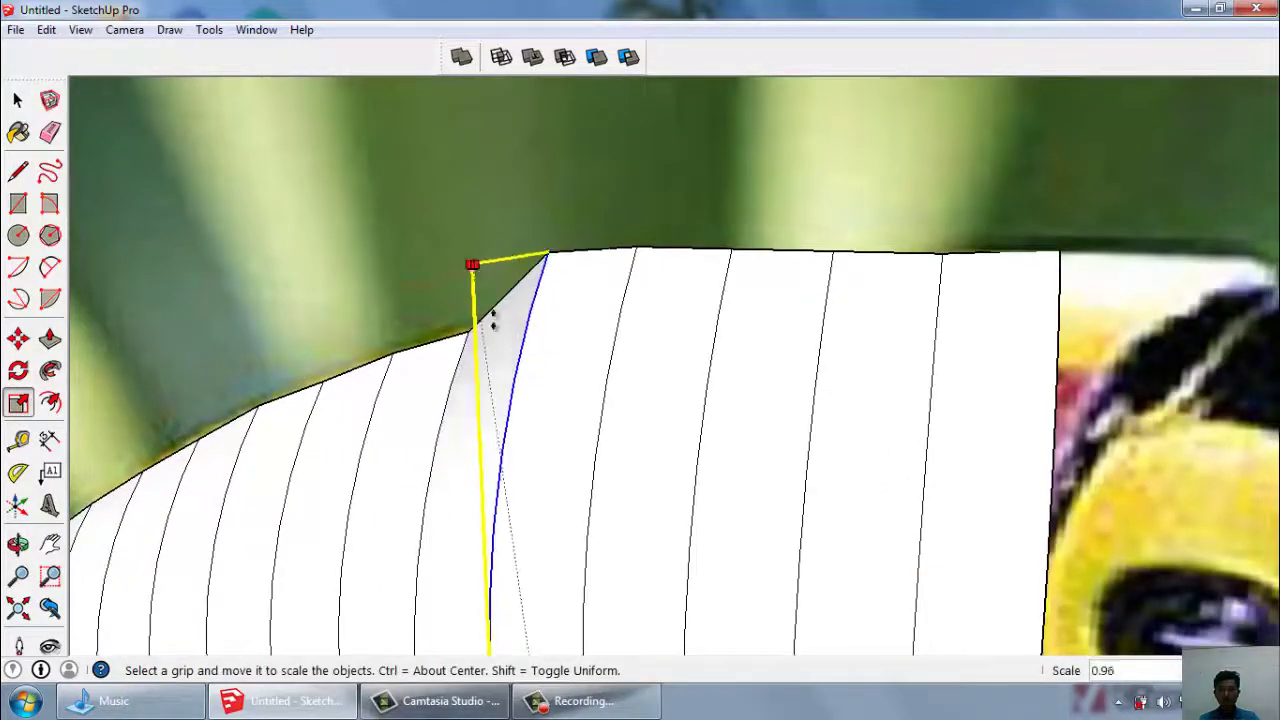
click(482, 334)
Lower the narrow sliver slice and the next slice toward the base to the outline.
scroll(558, 307, up, 1)
click(486, 271)
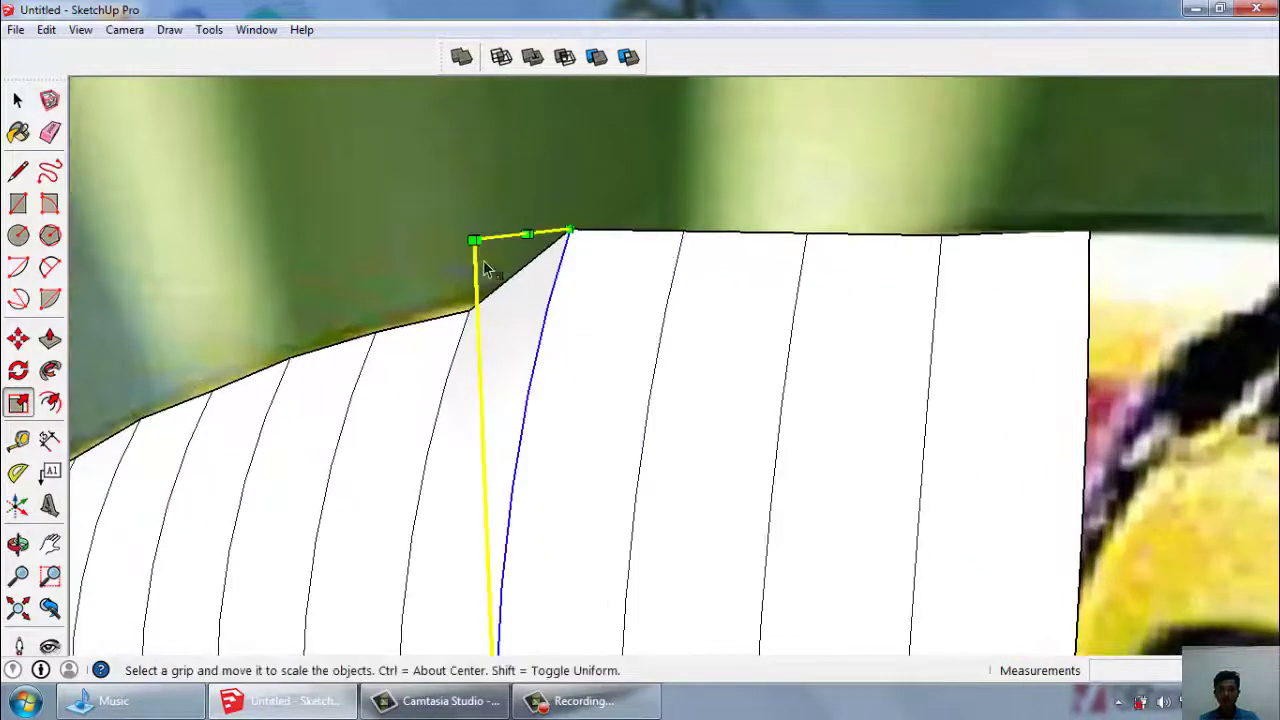
click(476, 246)
click(486, 306)
scroll(276, 283, down, 1)
scroll(272, 281, down, 1)
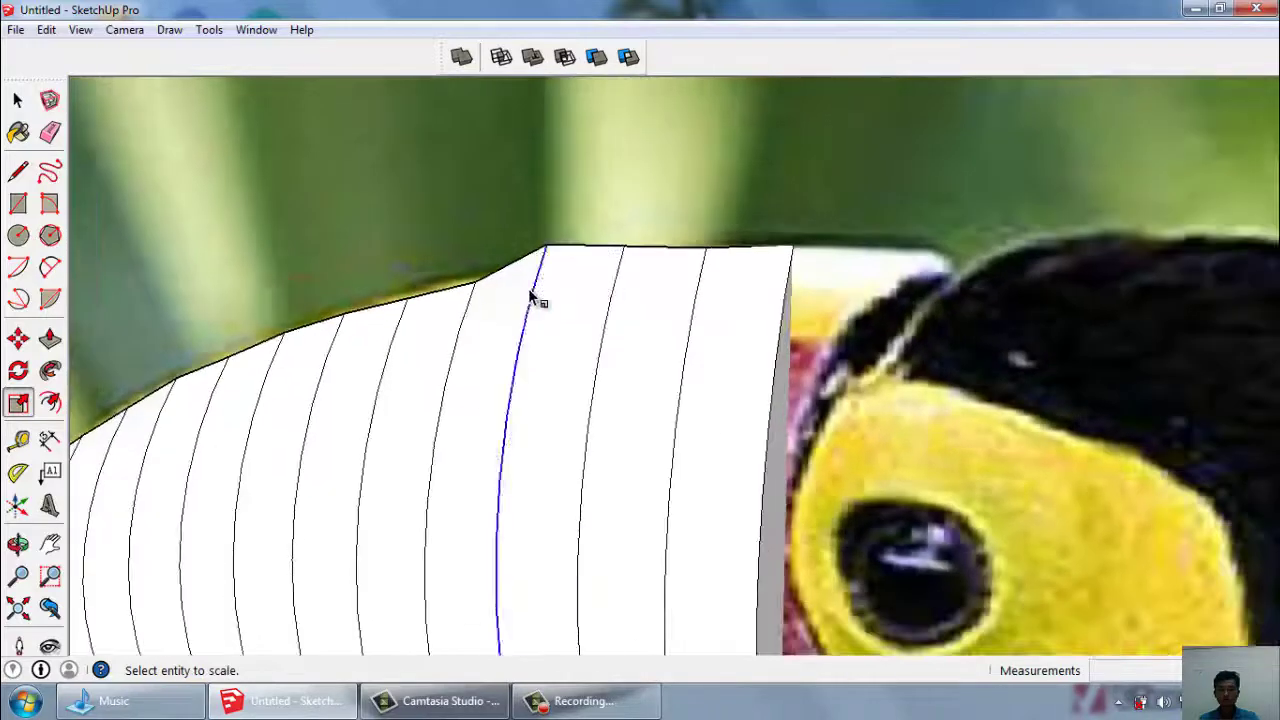
click(528, 288)
click(485, 274)
click(502, 284)
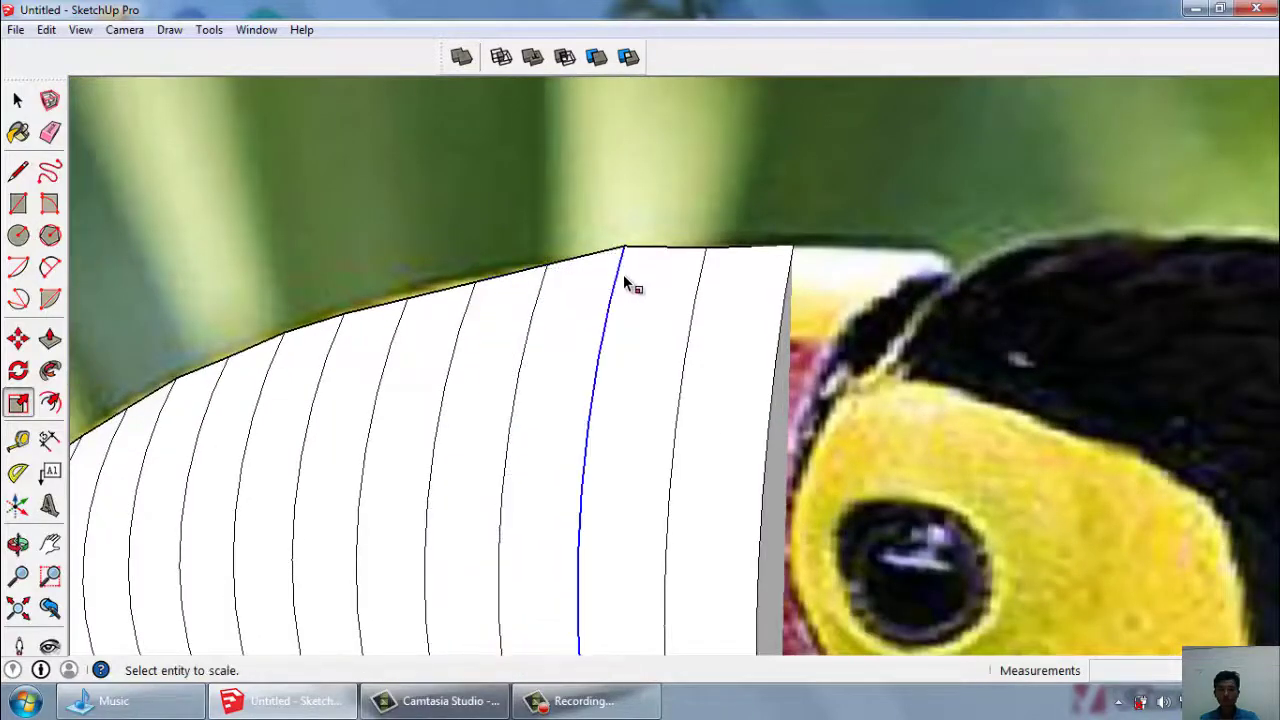
Adjust the last slices beside the beak base very slightly to match the outline.
click(622, 274)
click(571, 278)
click(577, 282)
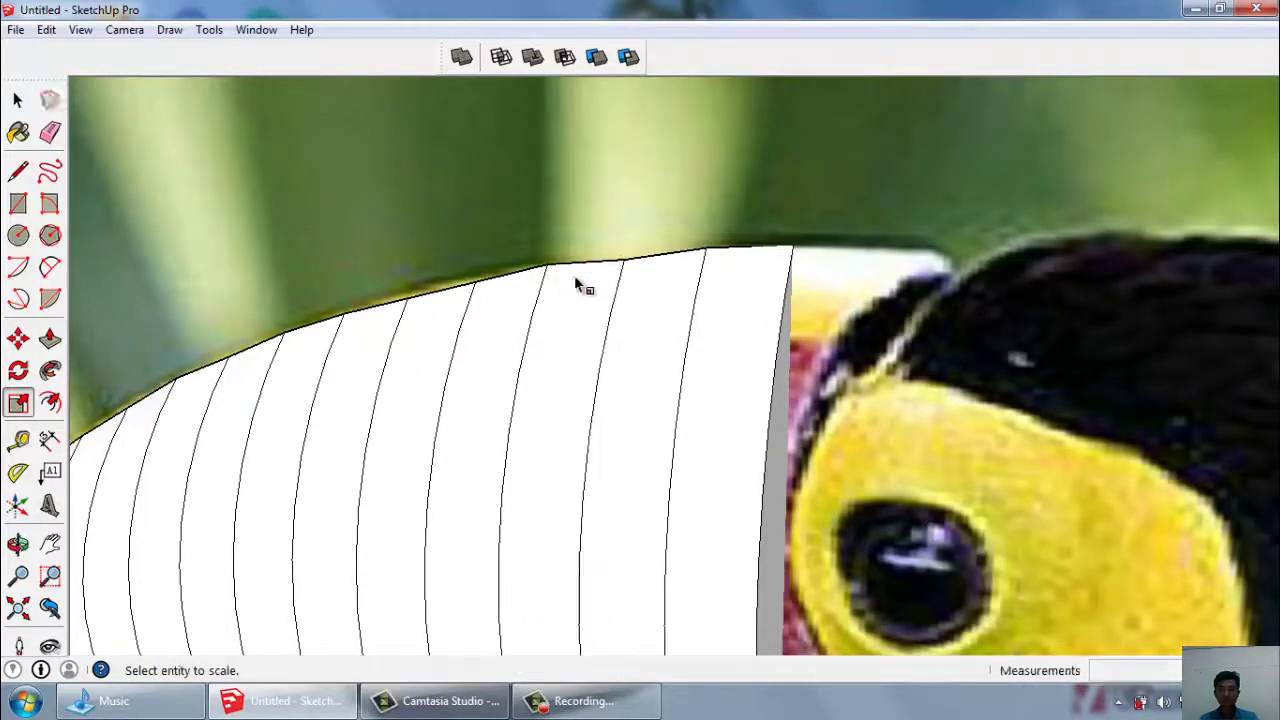
click(486, 276)
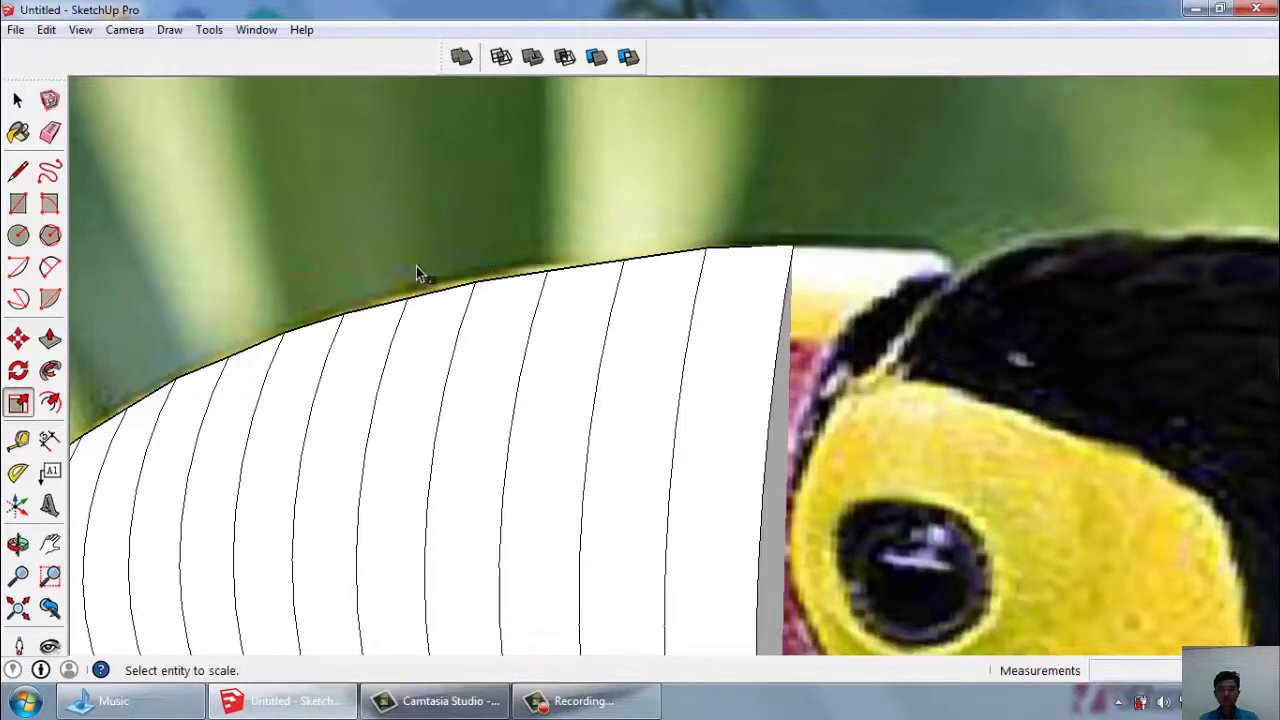
scroll(614, 281, down, 1)
click(606, 270)
click(557, 255)
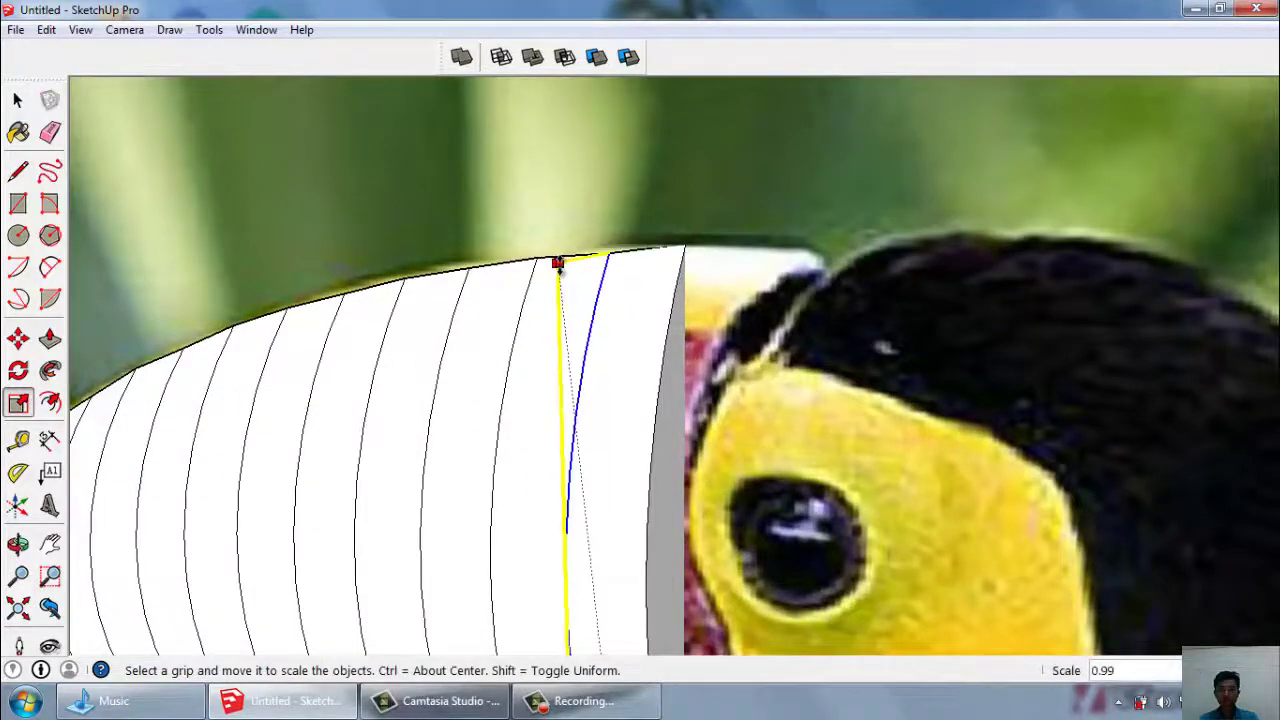
click(571, 258)
scroll(556, 221, down, 3)
Rotate the base slice's end face about 6.4° from its top edge to lean along the face edge.
scroll(545, 280, up, 1)
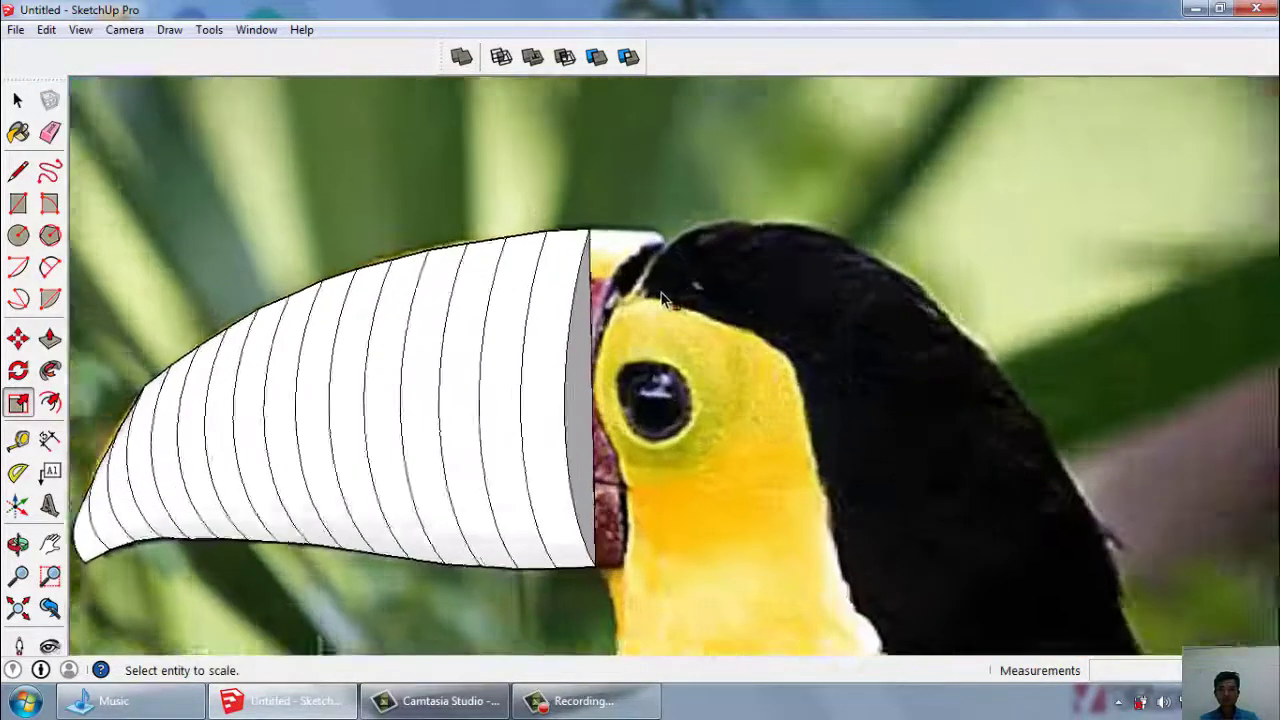
scroll(533, 338, up, 2)
scroll(560, 366, down, 1)
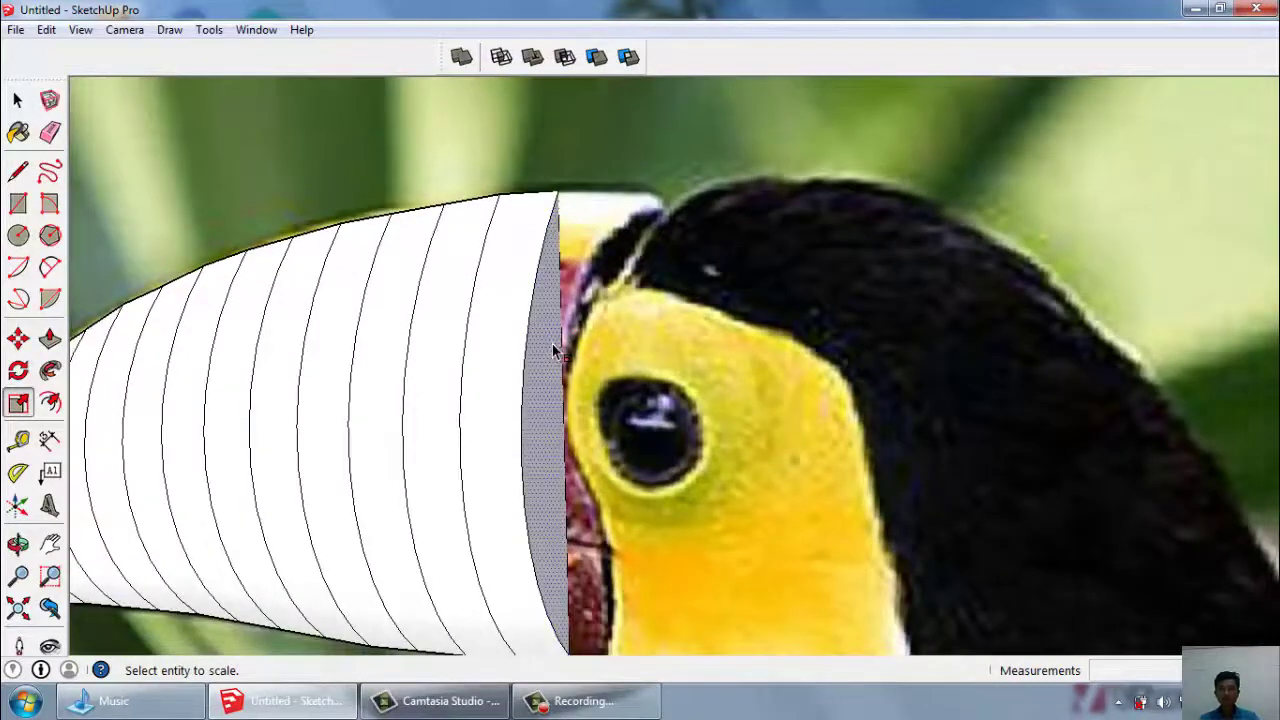
scroll(553, 330, down, 2)
scroll(574, 322, up, 1)
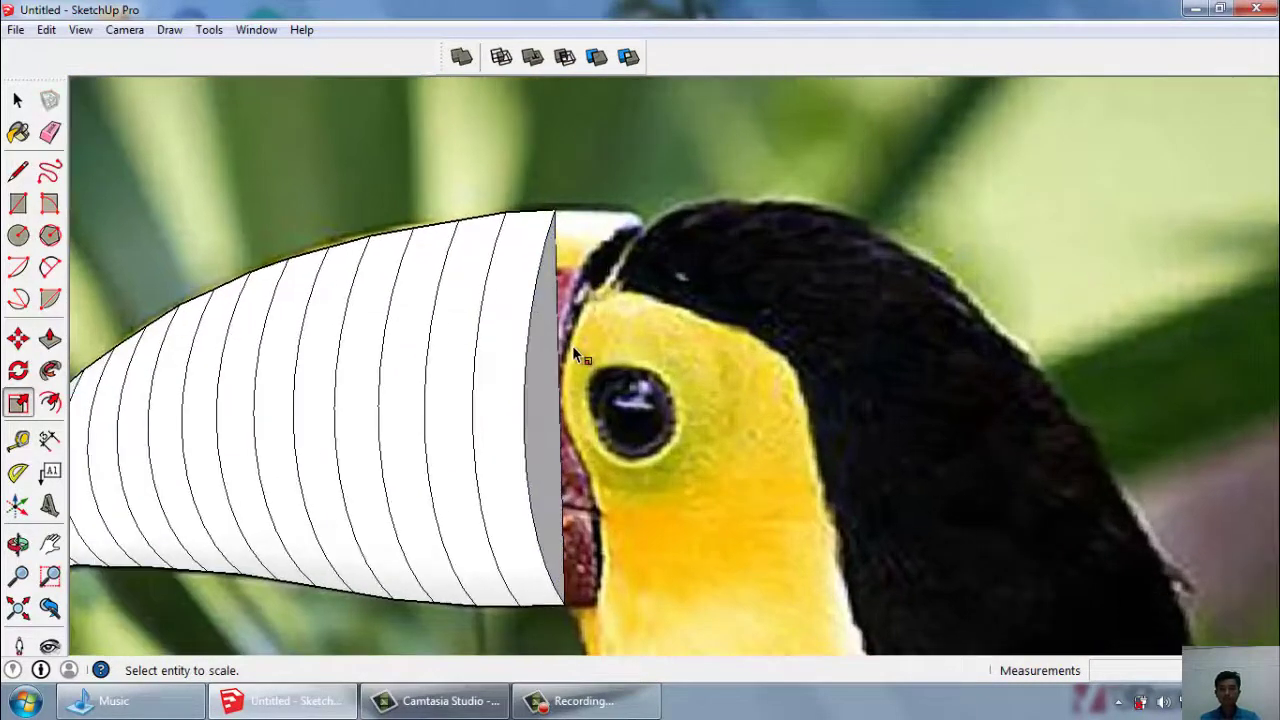
scroll(565, 360, up, 2)
click(545, 385)
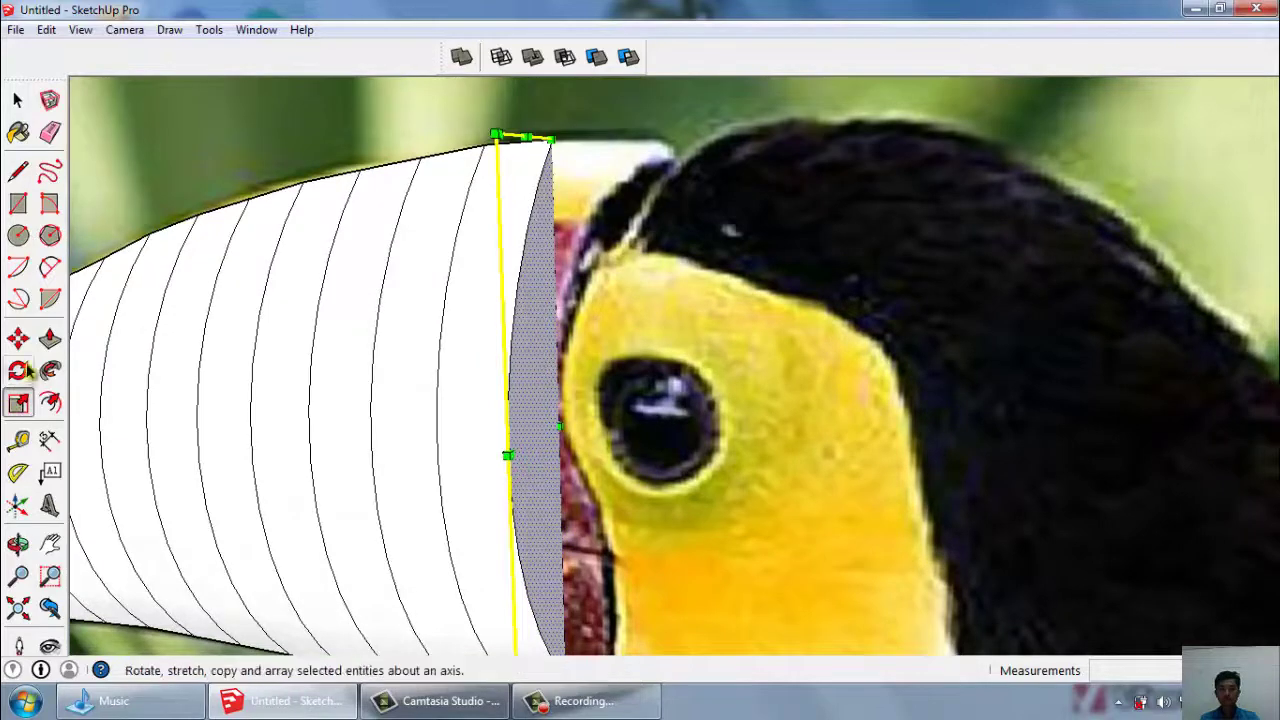
key(space)
scroll(531, 378, up, 2)
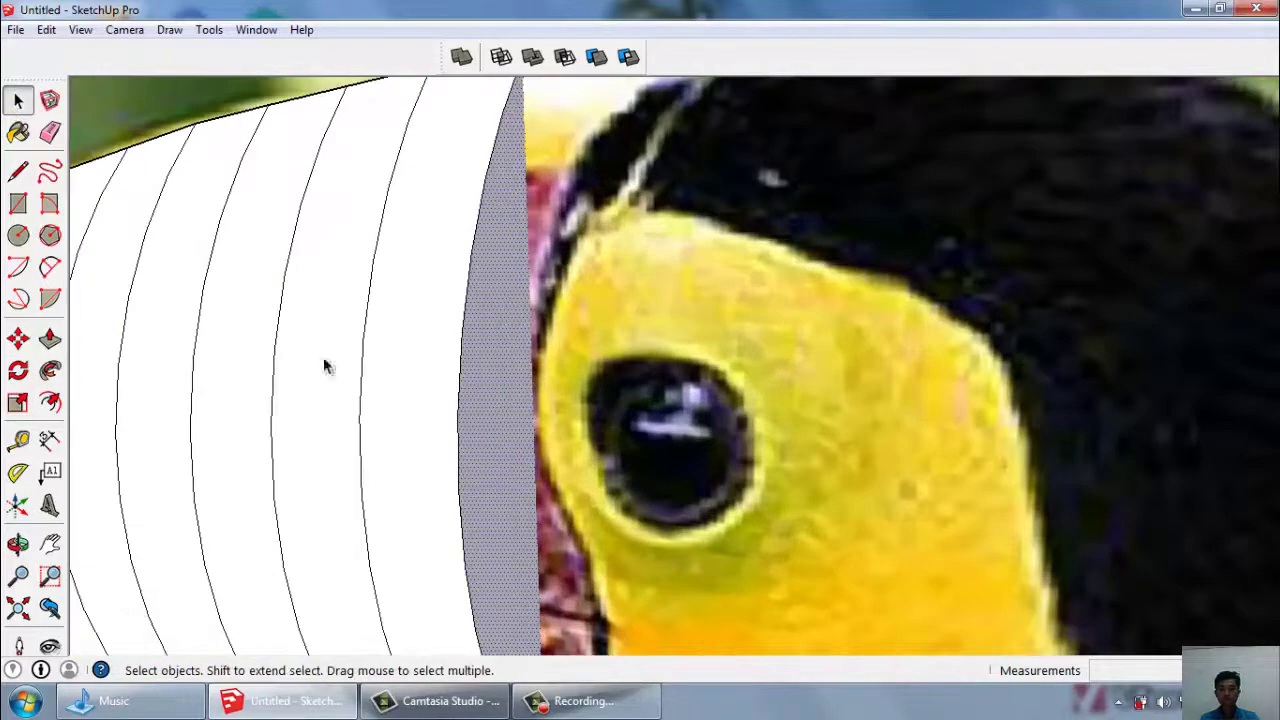
click(18, 370)
scroll(423, 337, down, 2)
scroll(480, 465, down, 1)
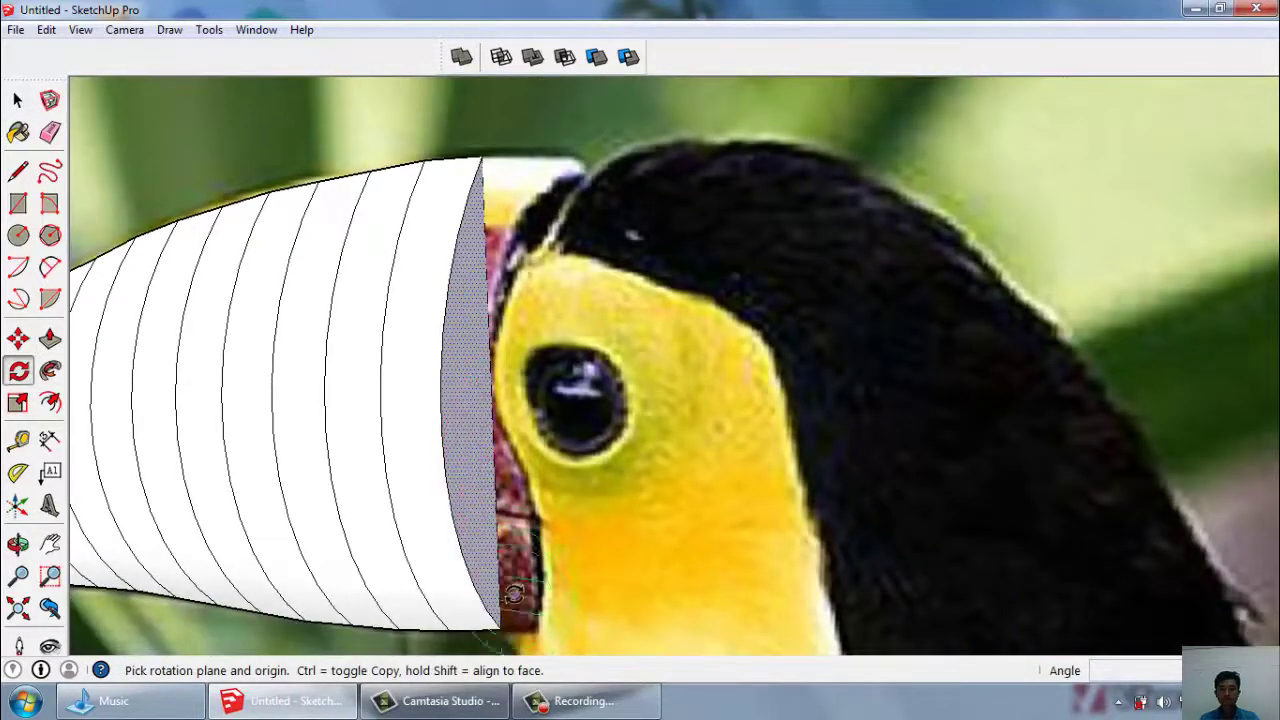
click(483, 168)
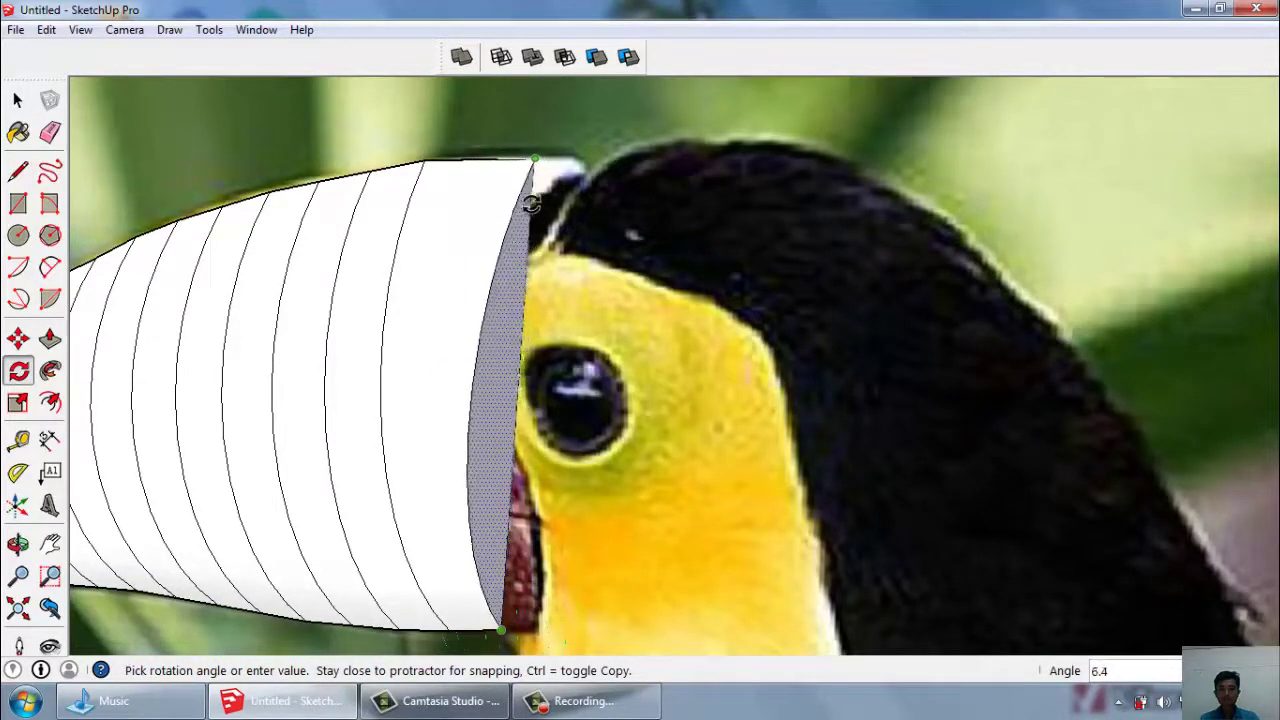
key(space)
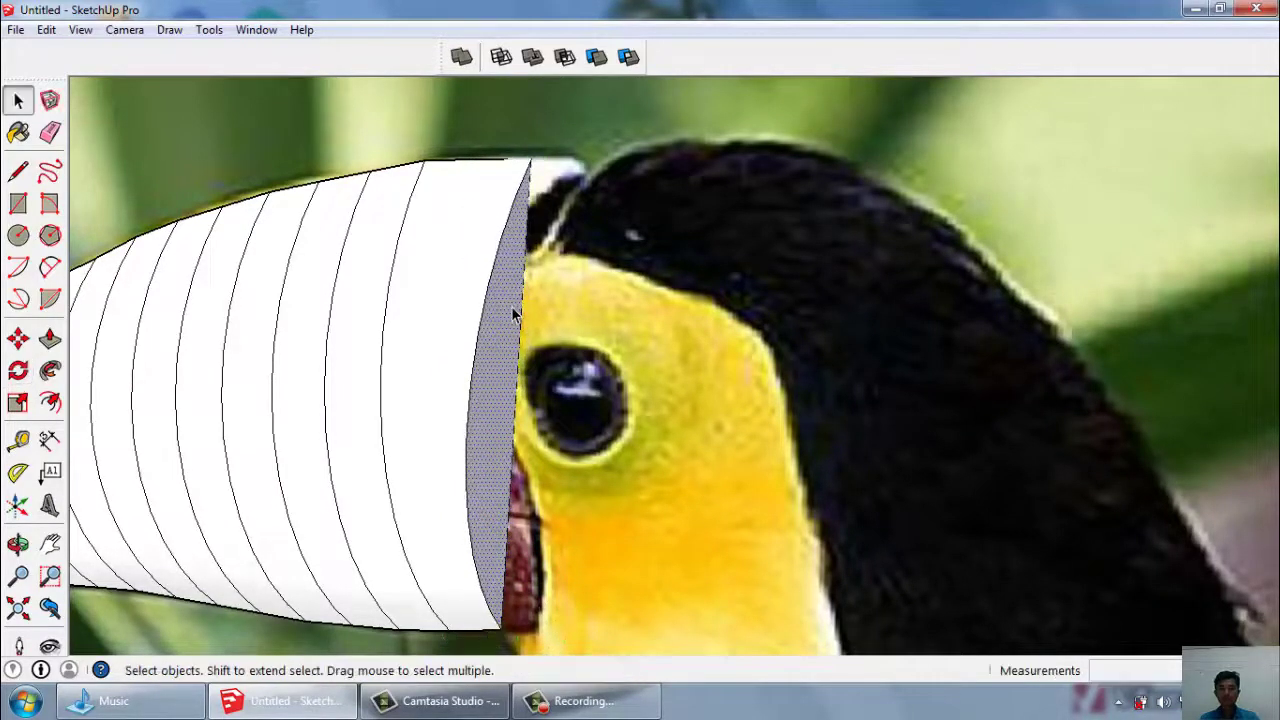
scroll(513, 315, down, 1)
scroll(504, 585, up, 3)
scroll(500, 492, up, 1)
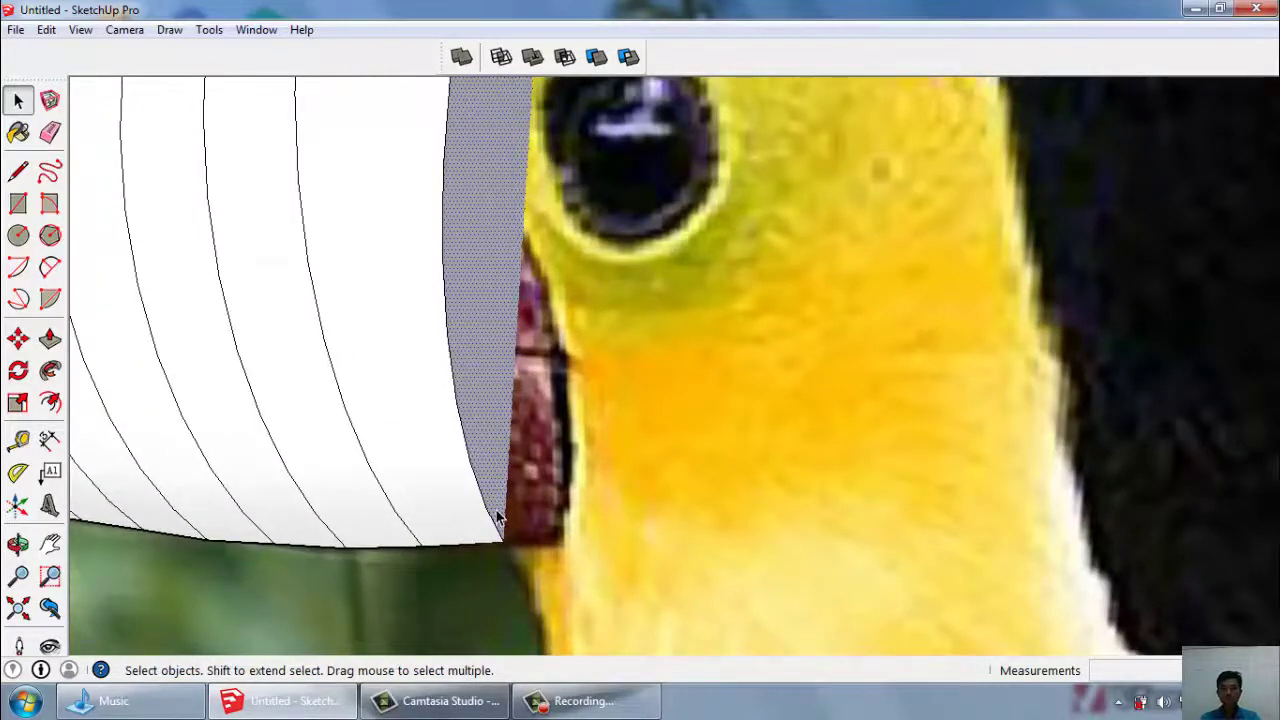
scroll(501, 545, down, 2)
scroll(503, 533, up, 2)
Push/pull the tilted end face outward 1 7/8" to close the gap to the toucan's face.
key(p)
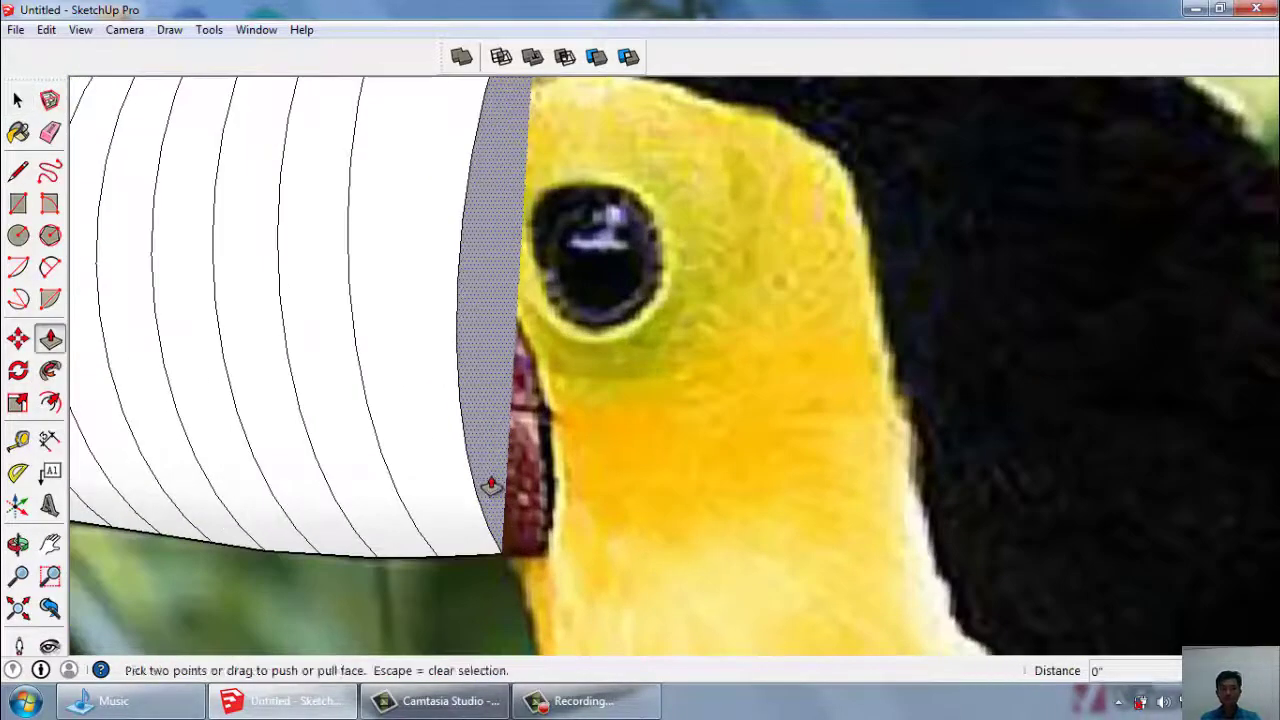
click(491, 486)
click(454, 481)
key(space)
scroll(465, 495, down, 1)
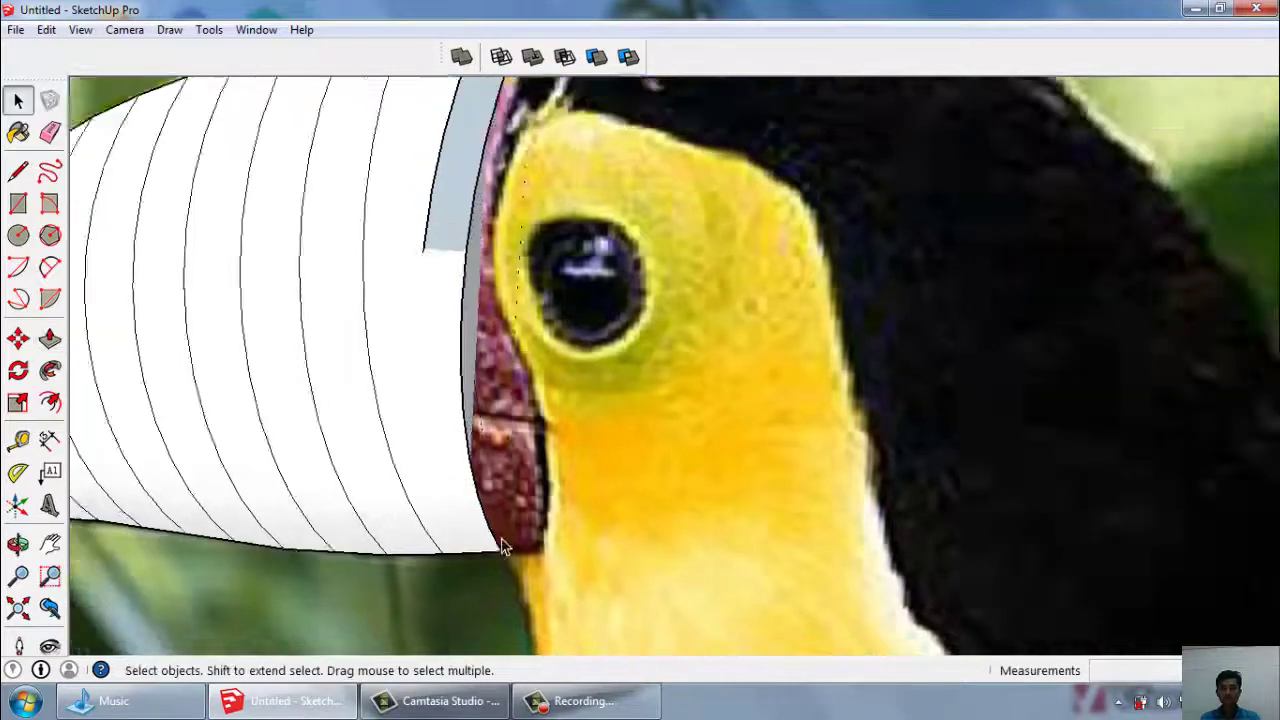
scroll(490, 527, down, 2)
scroll(493, 478, up, 2)
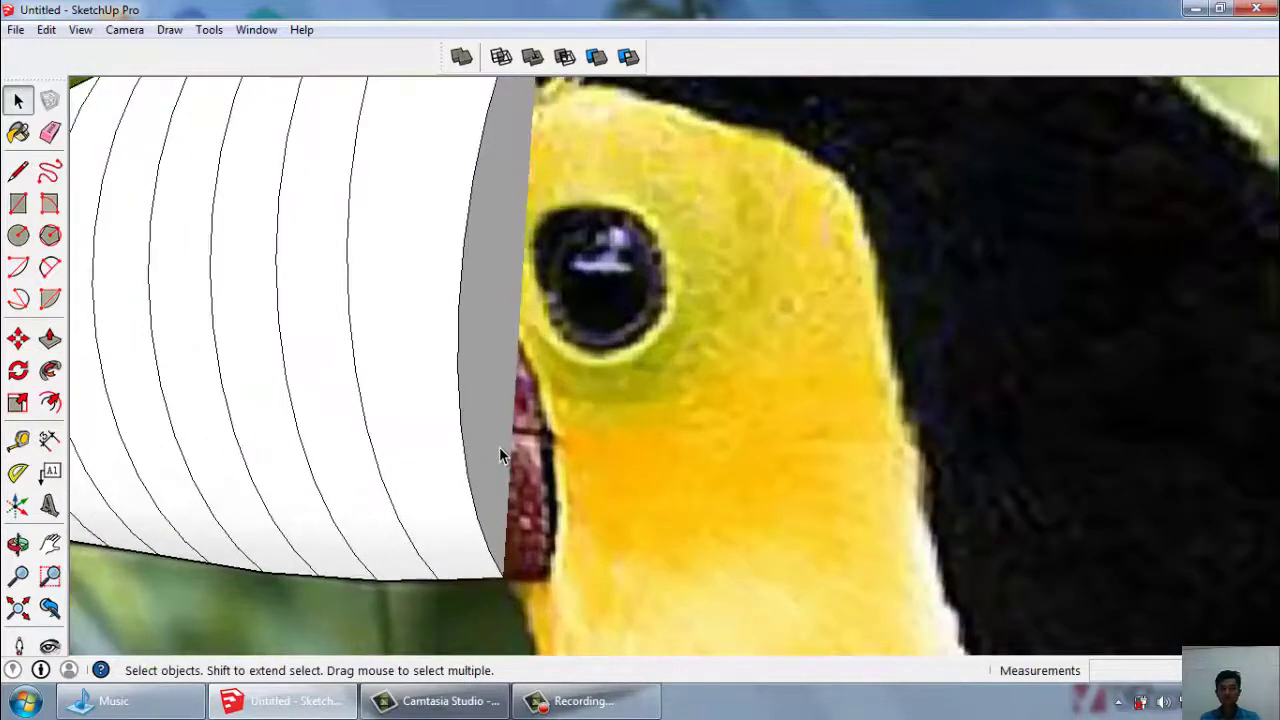
scroll(499, 447, down, 3)
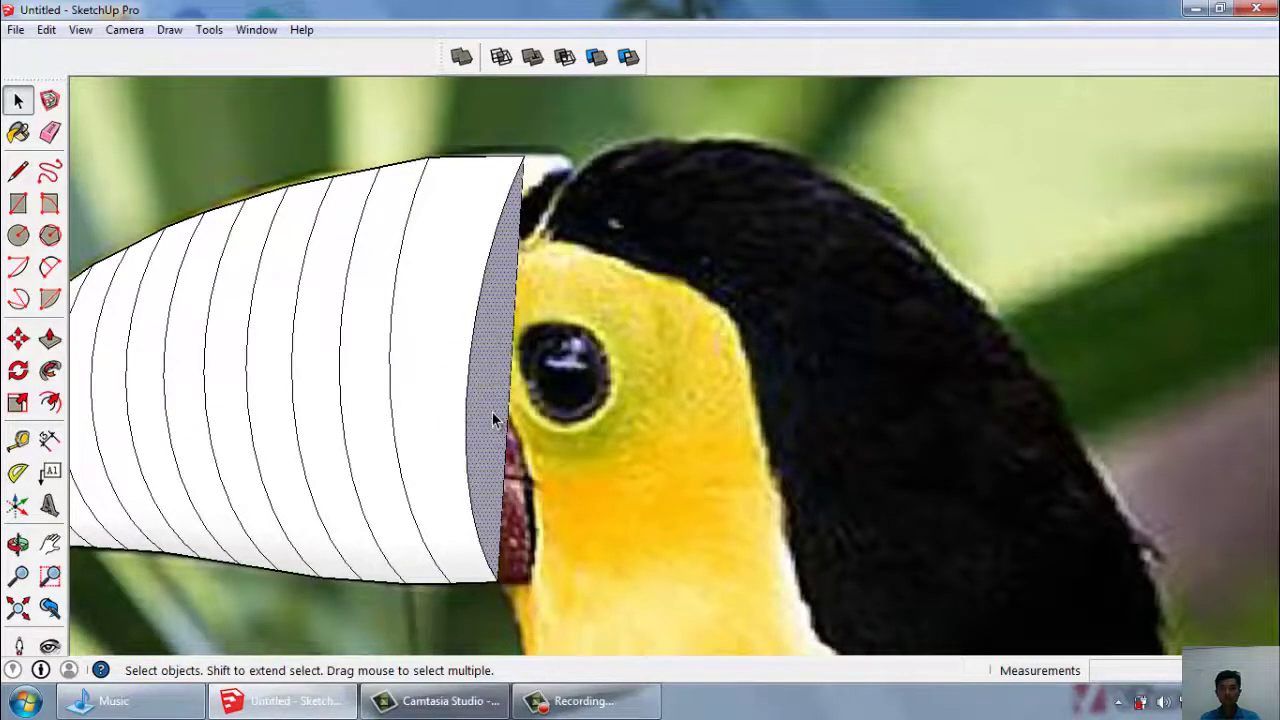
key(p)
click(492, 419)
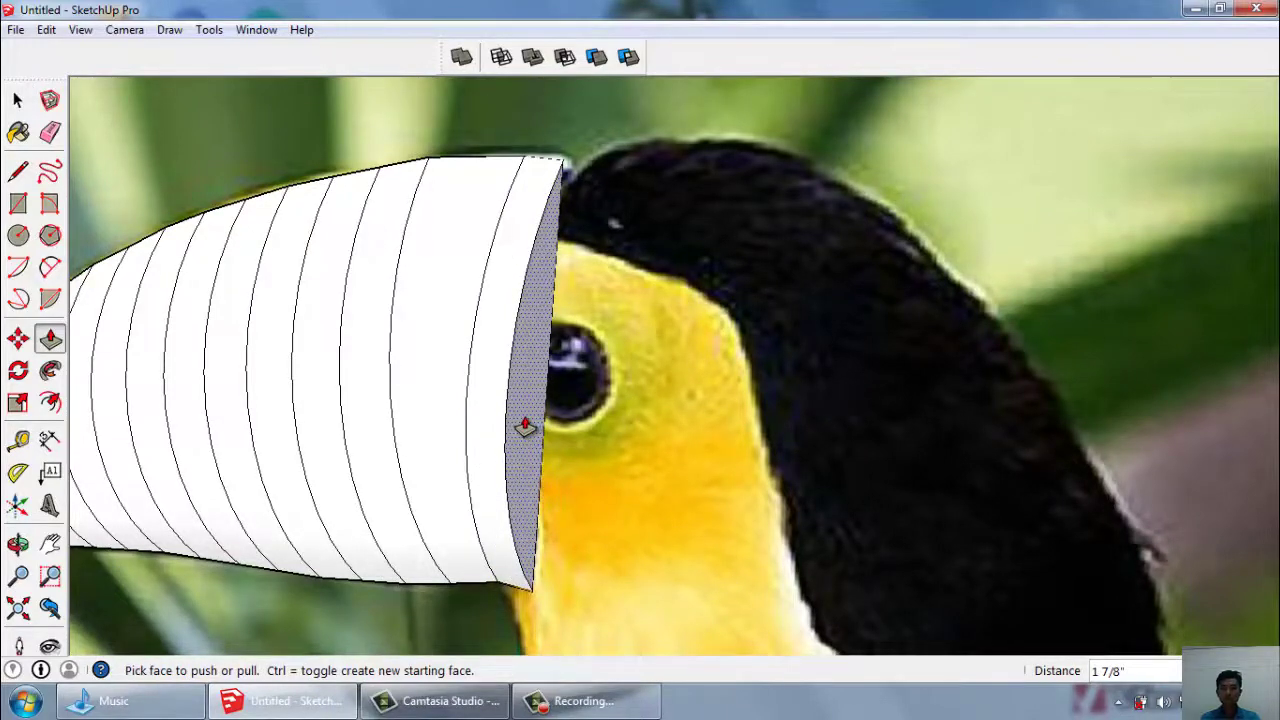
click(524, 427)
key(space)
scroll(523, 374, up, 1)
scroll(534, 242, up, 1)
scroll(538, 254, up, 1)
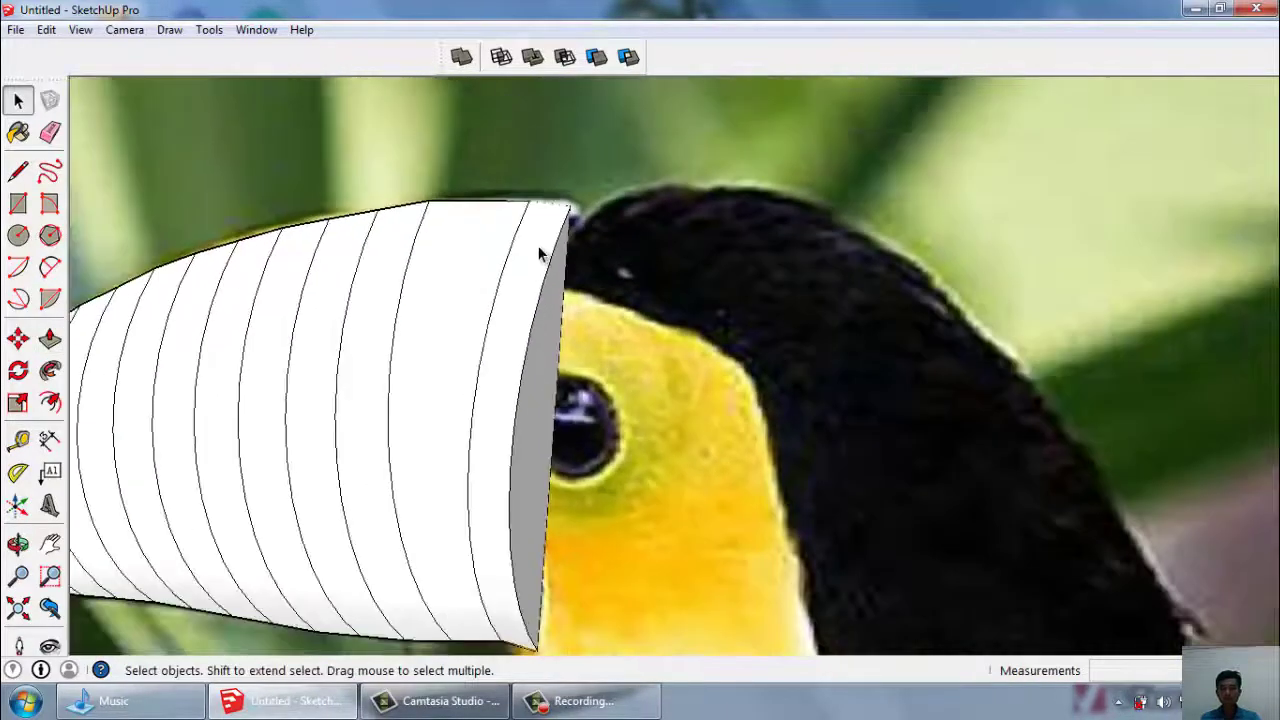
scroll(540, 312, up, 1)
scroll(509, 622, up, 2)
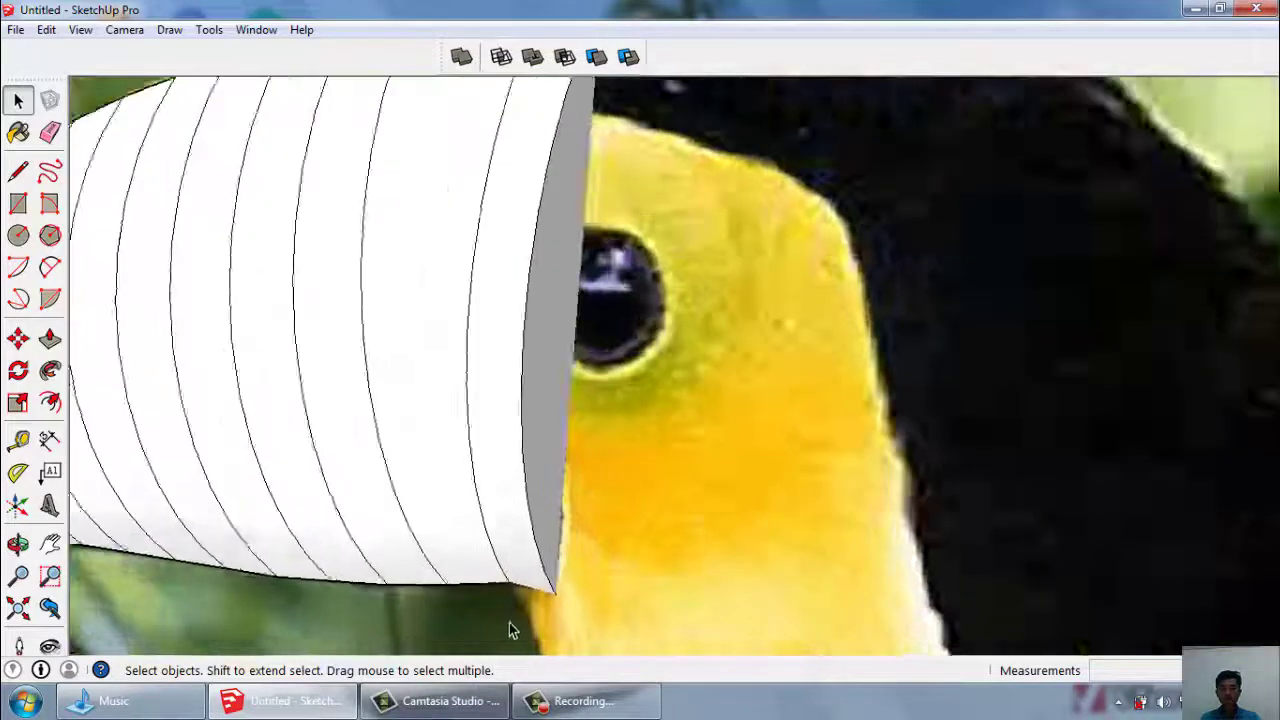
scroll(583, 504, up, 2)
scroll(582, 456, down, 1)
scroll(528, 425, down, 2)
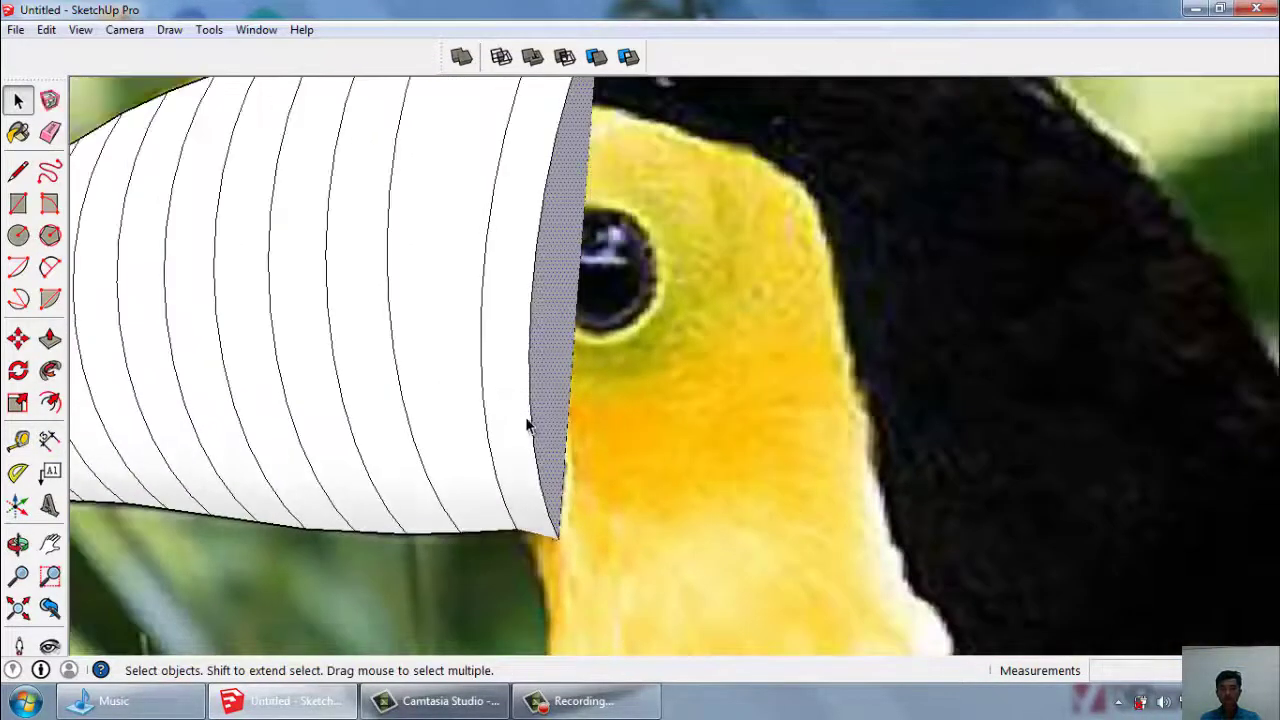
Scale the beak's end face down by dragging a corner grip toward its opposite corner.
click(17, 402)
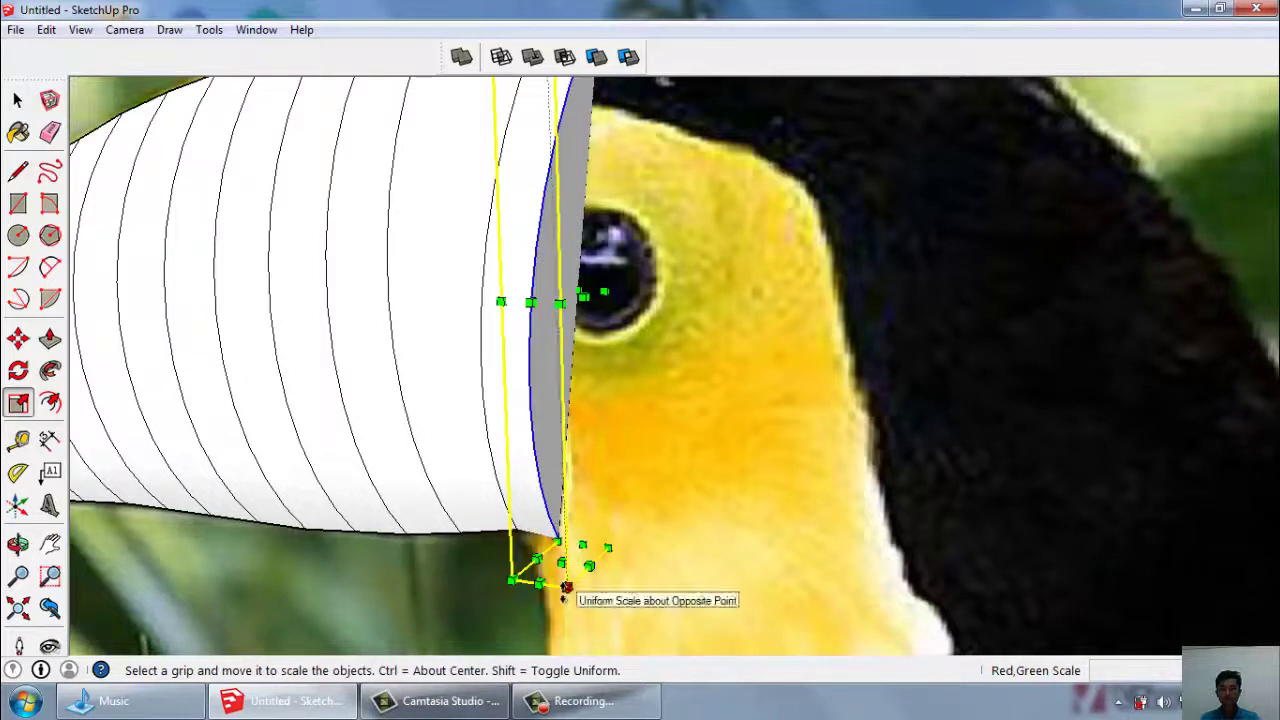
mouse_move(596, 566)
mouse_down()
mouse_move(545, 526)
mouse_move(599, 544)
mouse_move(590, 563)
mouse_move(588, 527)
mouse_move(561, 535)
mouse_up()
scroll(586, 566, down, 2)
scroll(590, 585, up, 2)
click(593, 553)
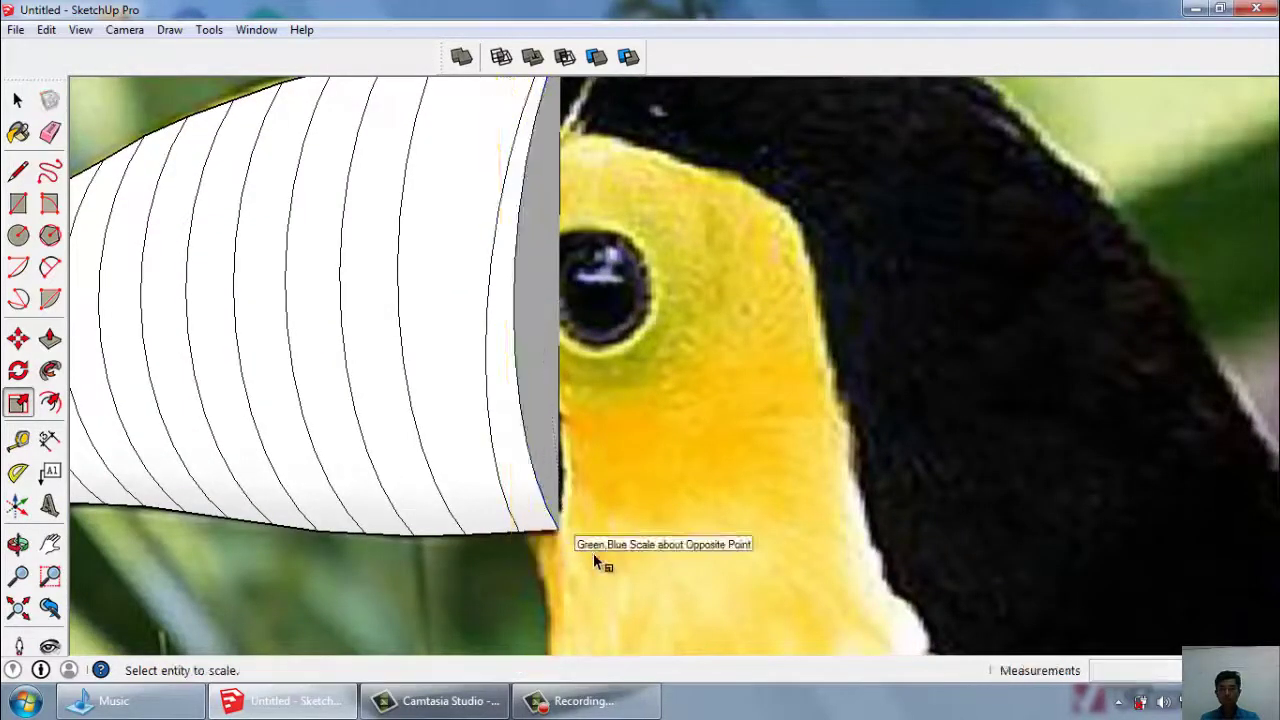
scroll(600, 590, down, 2)
scroll(600, 206, up, 2)
scroll(528, 208, up, 2)
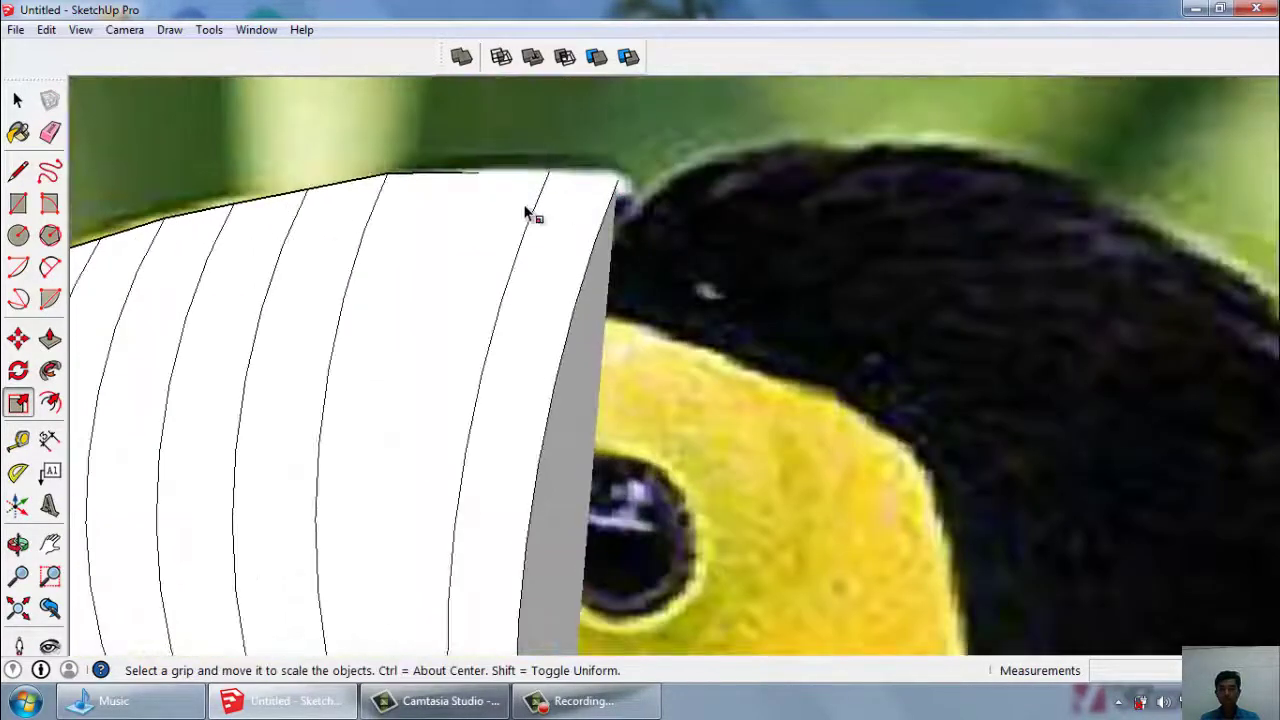
key(space)
scroll(543, 208, down, 1)
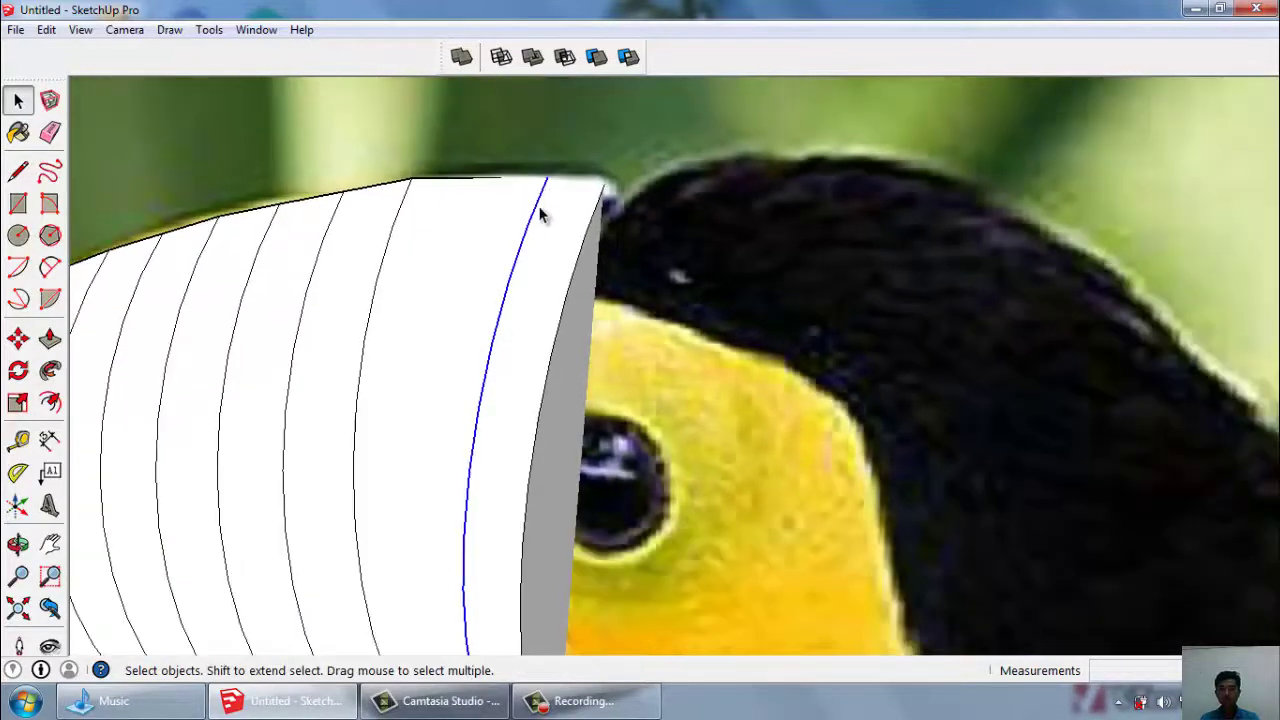
scroll(548, 208, down, 1)
scroll(548, 208, down, 1)
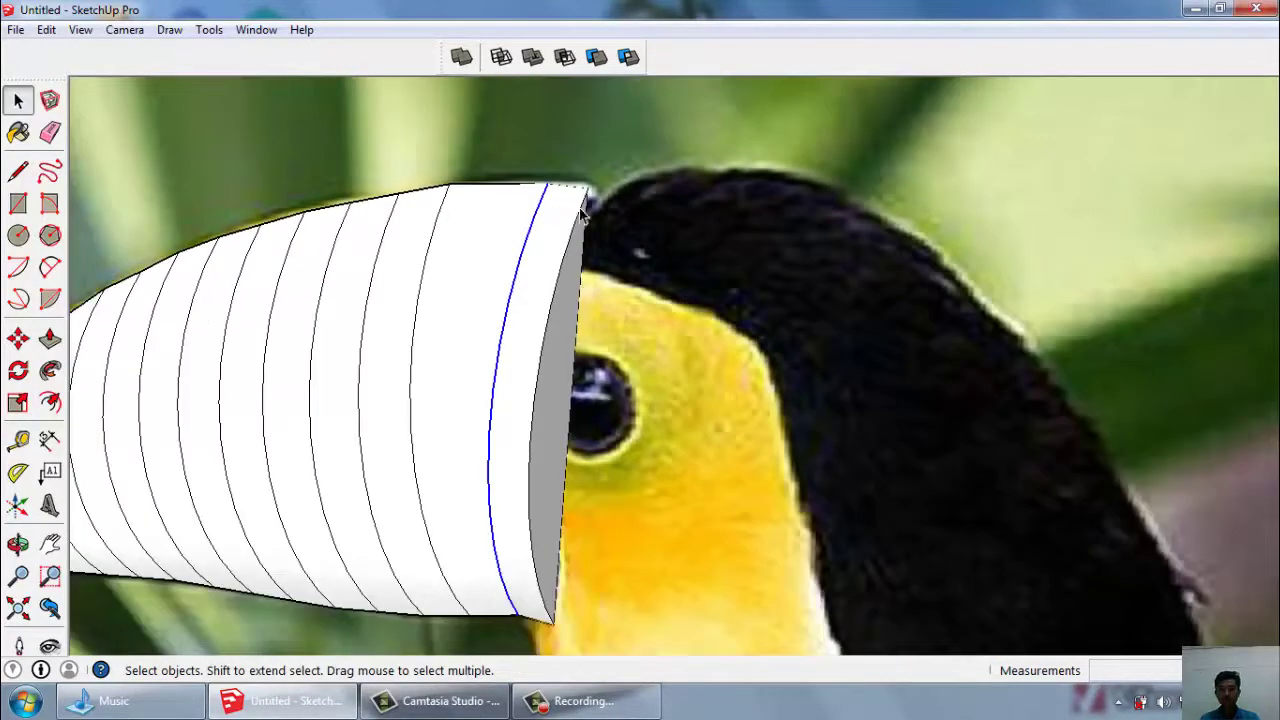
Reselect the end face for scaling and orbit around the beak end to check its fit.
click(20, 404)
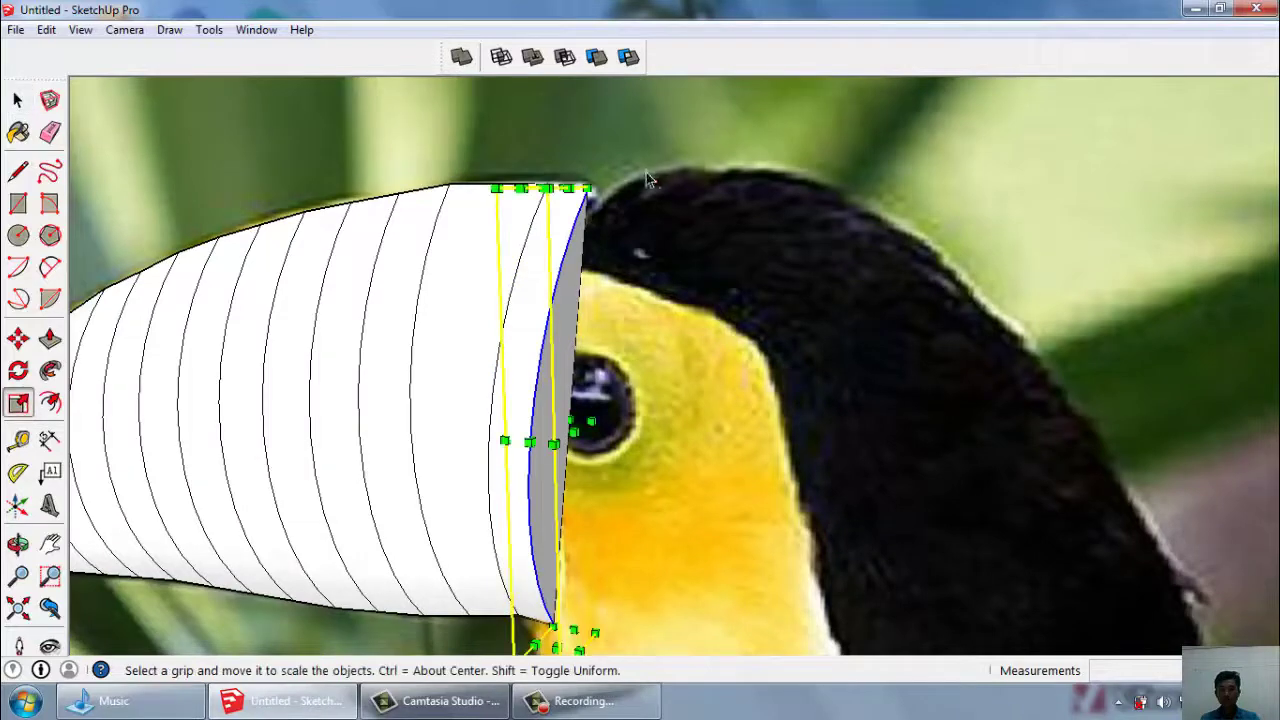
scroll(646, 172, down, 1)
scroll(556, 280, up, 1)
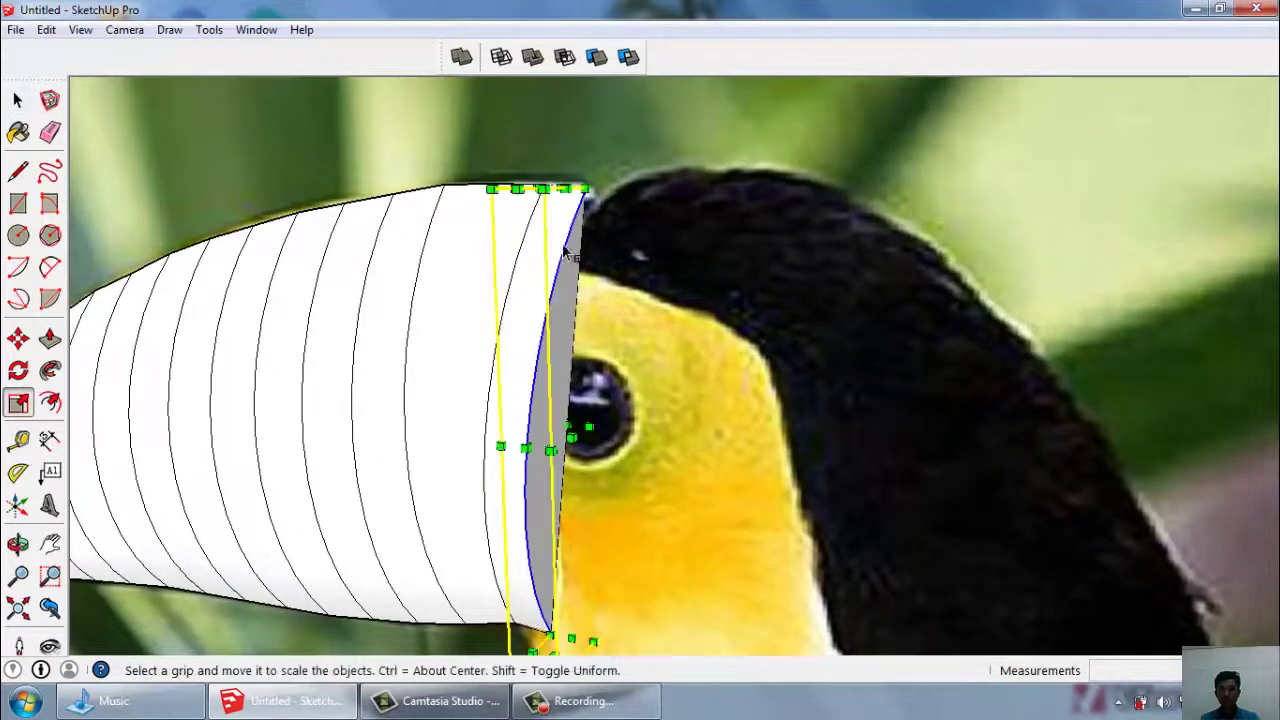
scroll(560, 300, up, 1)
scroll(650, 330, up, 1)
scroll(648, 363, down, 2)
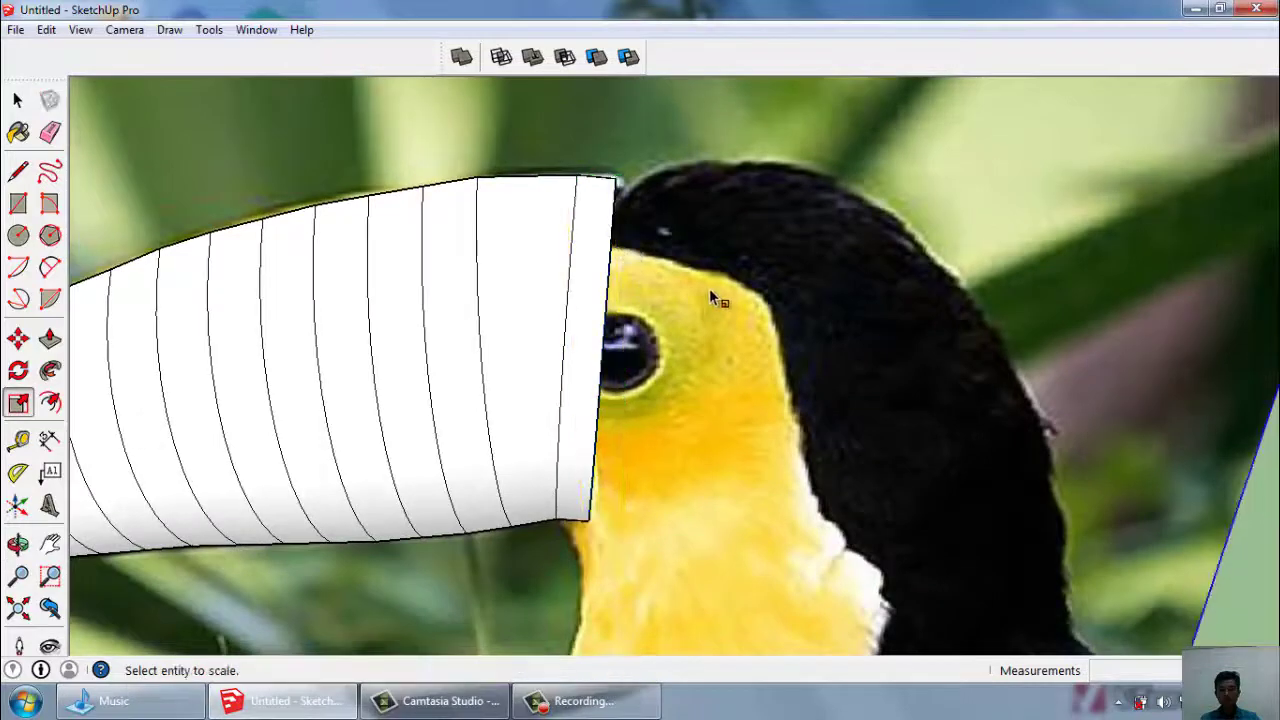
middle_drag(709, 288, 676, 309)
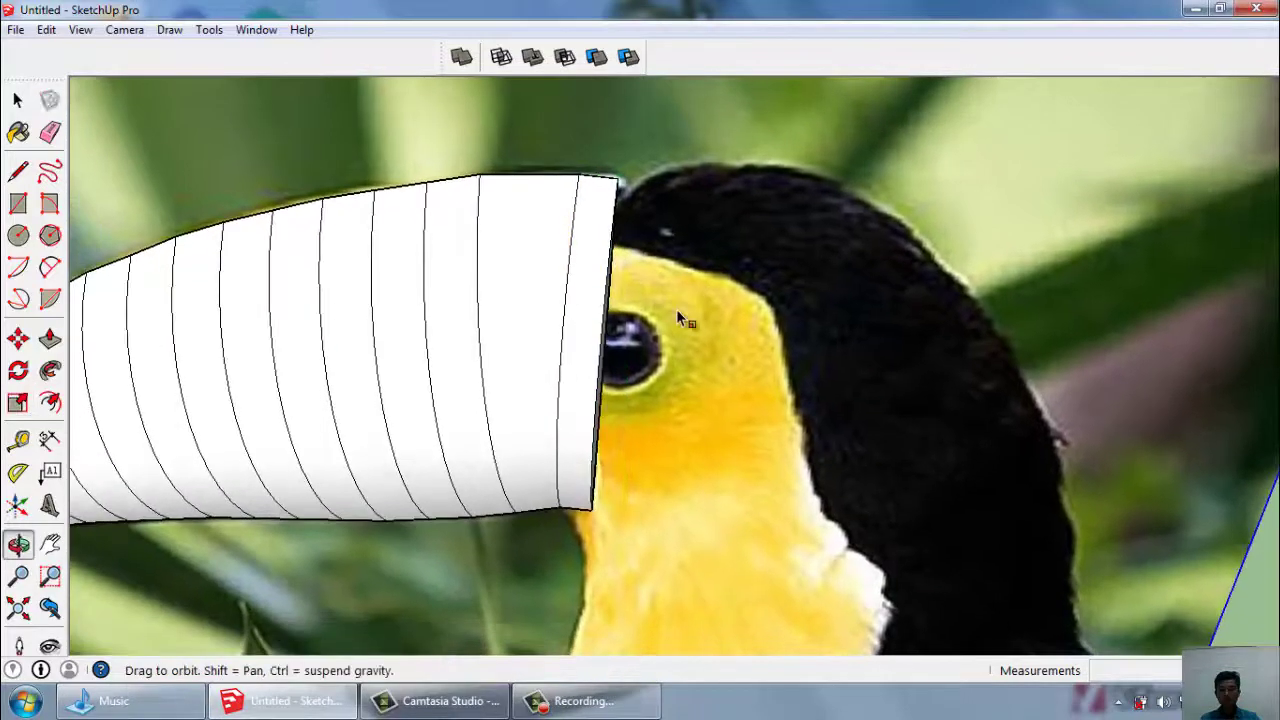
scroll(663, 306, up, 1)
scroll(650, 320, up, 1)
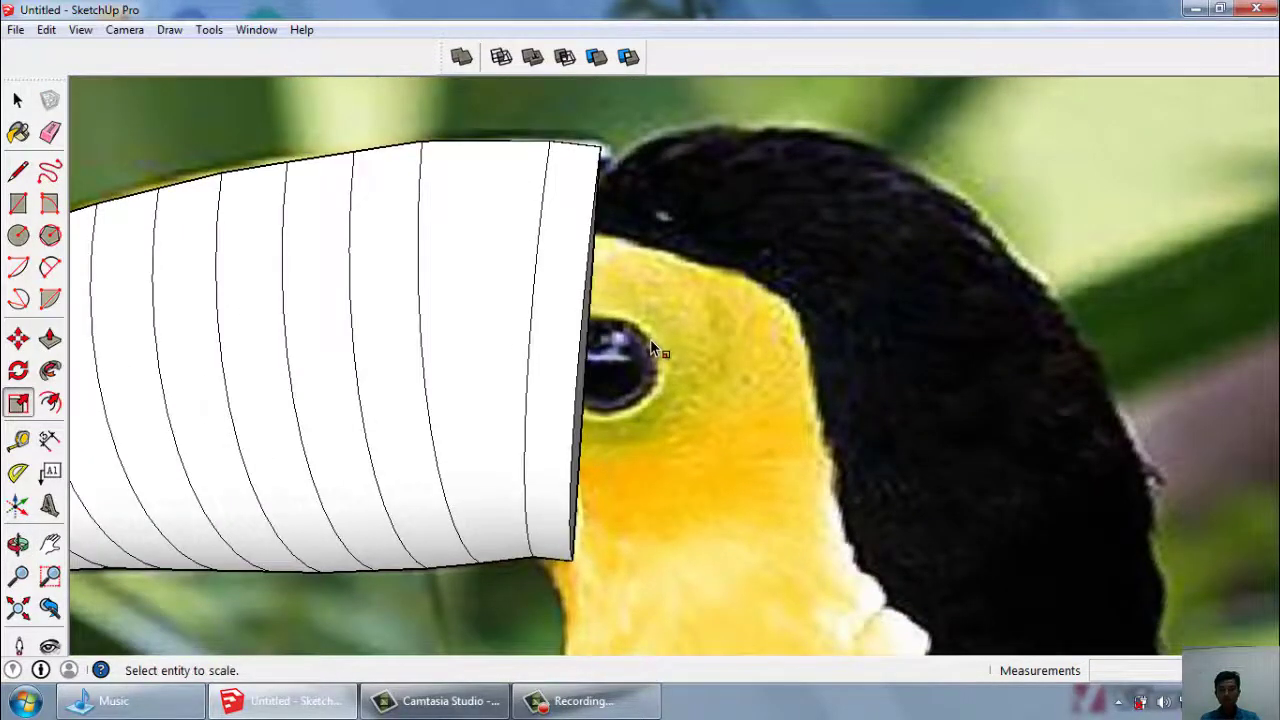
scroll(650, 339, down, 1)
scroll(653, 367, up, 1)
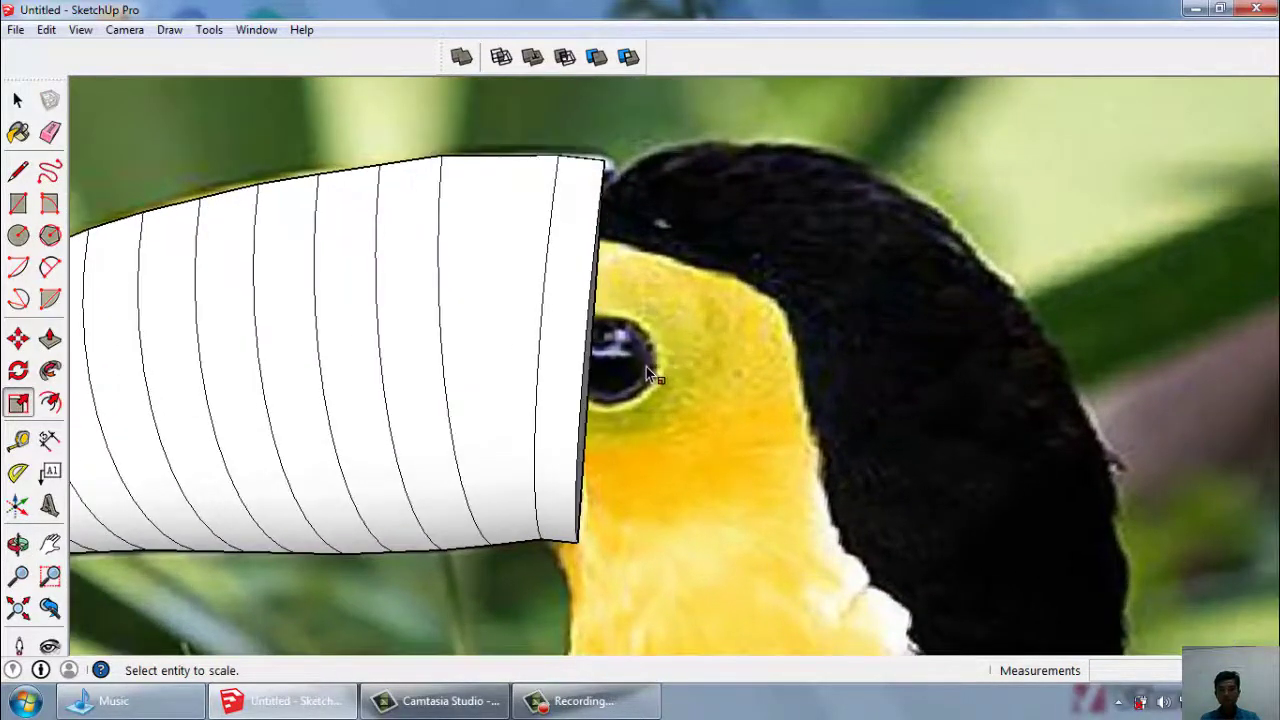
scroll(646, 366, up, 1)
click(597, 356)
scroll(594, 352, up, 2)
mouse_move(594, 352)
middle_down()
mouse_move(491, 317)
mouse_move(611, 327)
middle_up()
key(space)
Push/Pull the beak's end face inward to shorten the beak.
key(p)
click(717, 383)
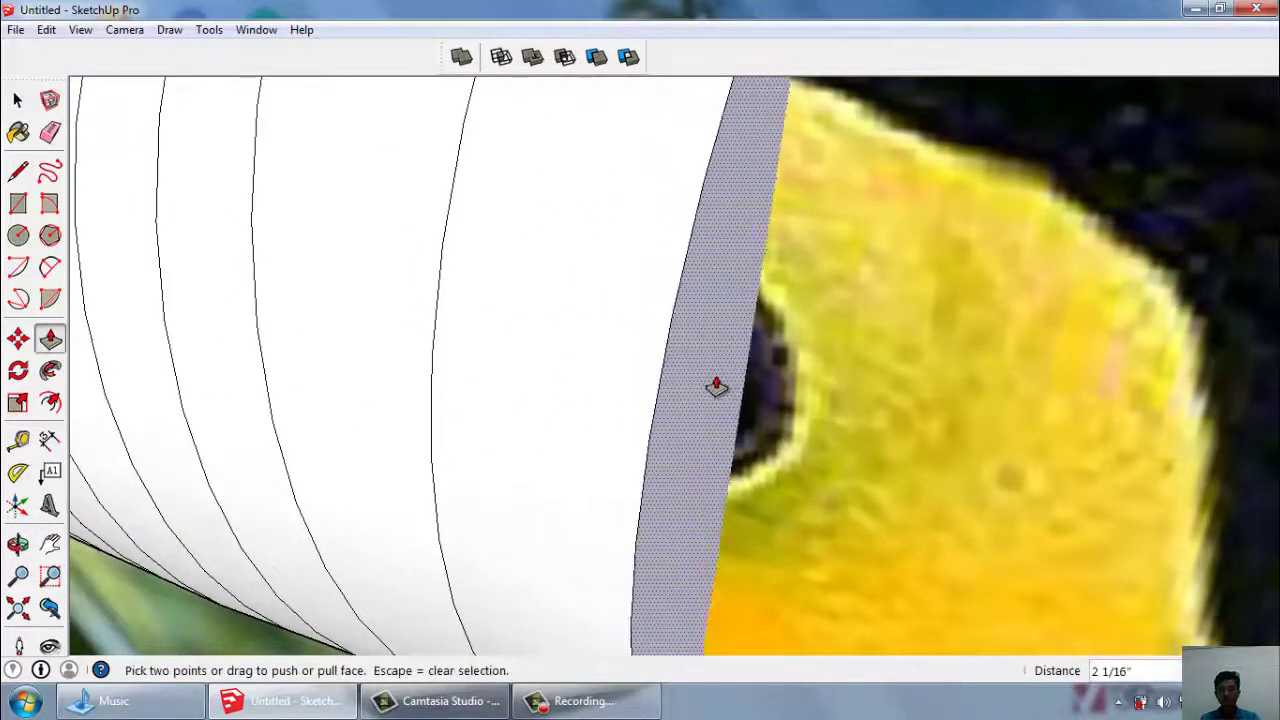
key(space)
scroll(614, 394, down, 5)
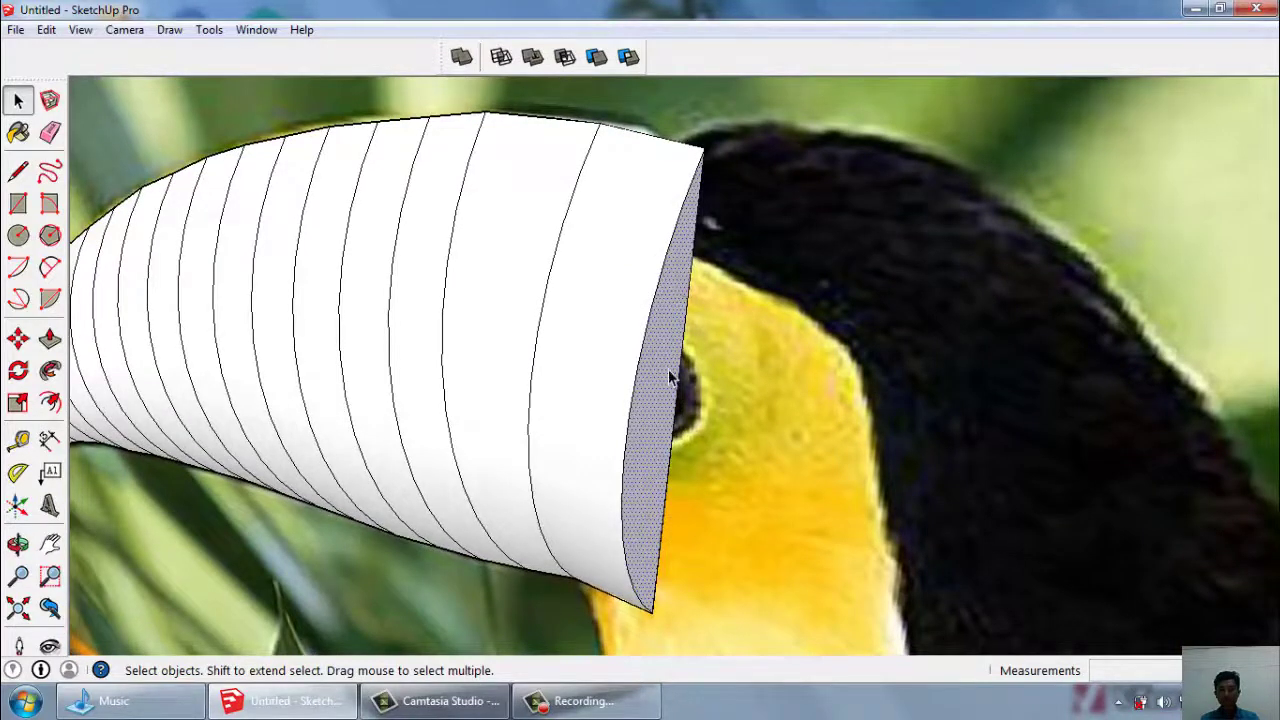
key(p)
click(643, 360)
click(621, 364)
key(space)
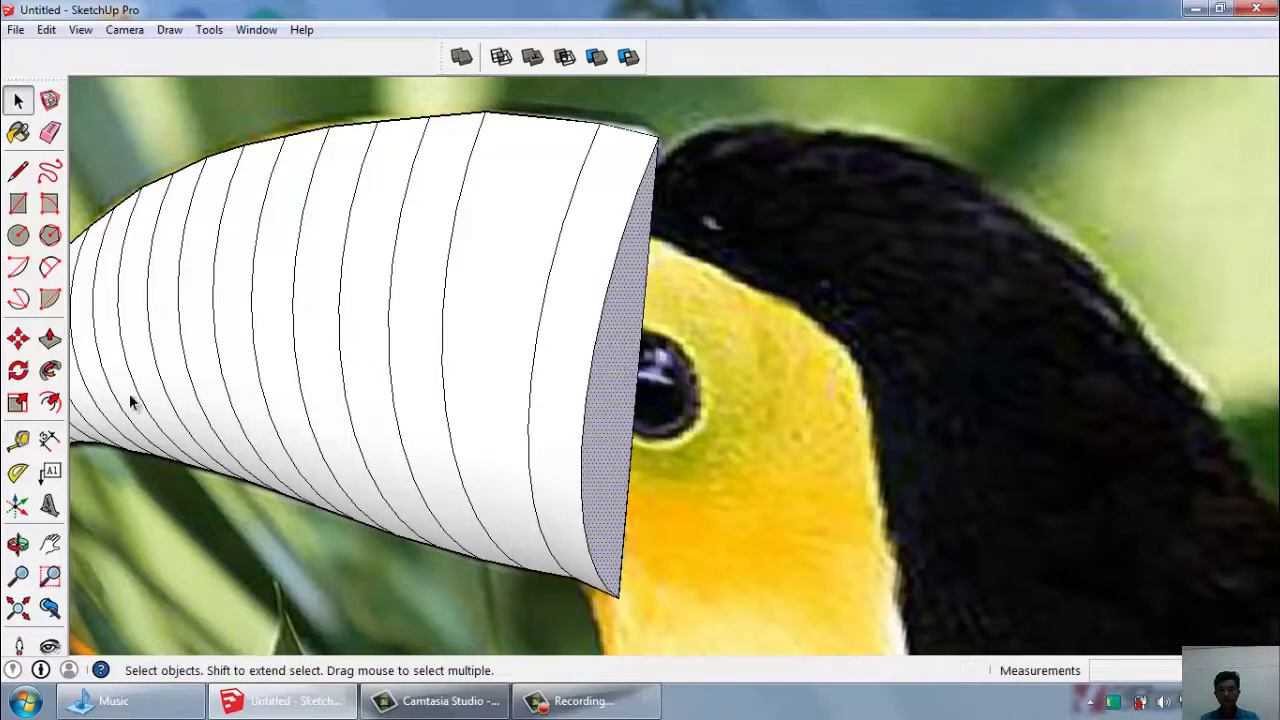
Rotate the beak's end face about its bottom corner to tilt it slightly.
click(20, 370)
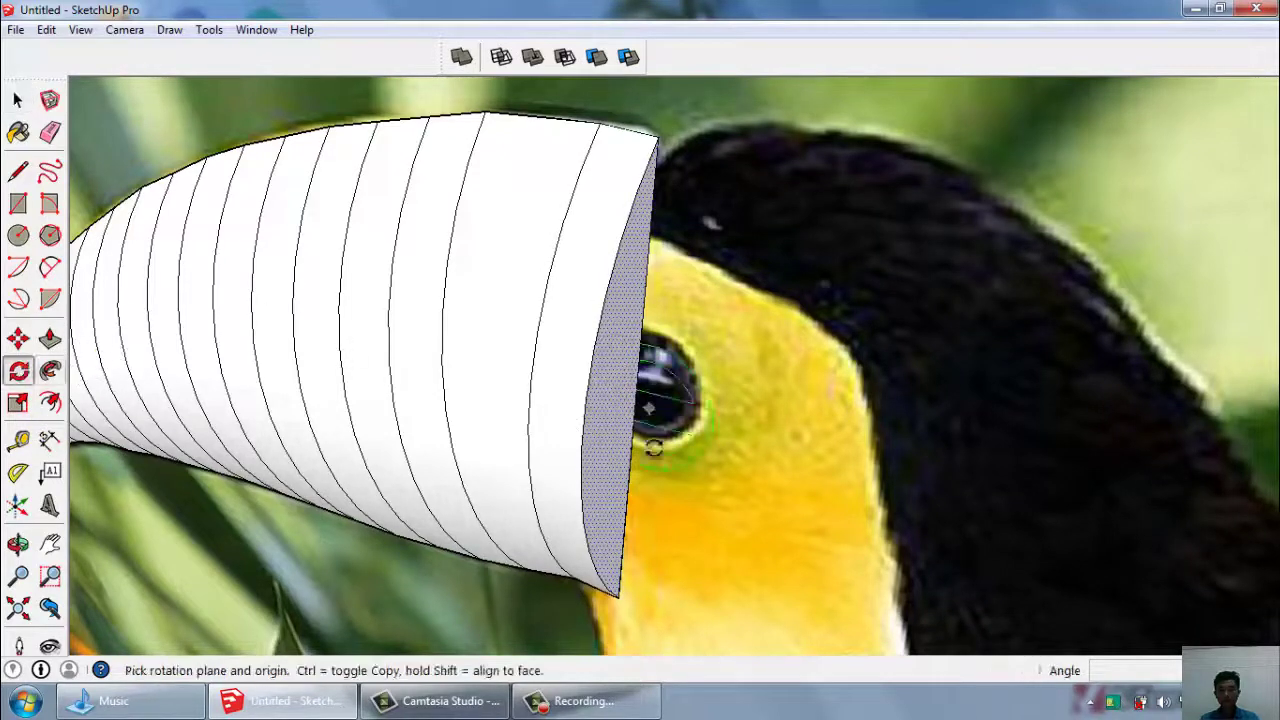
click(618, 596)
click(657, 158)
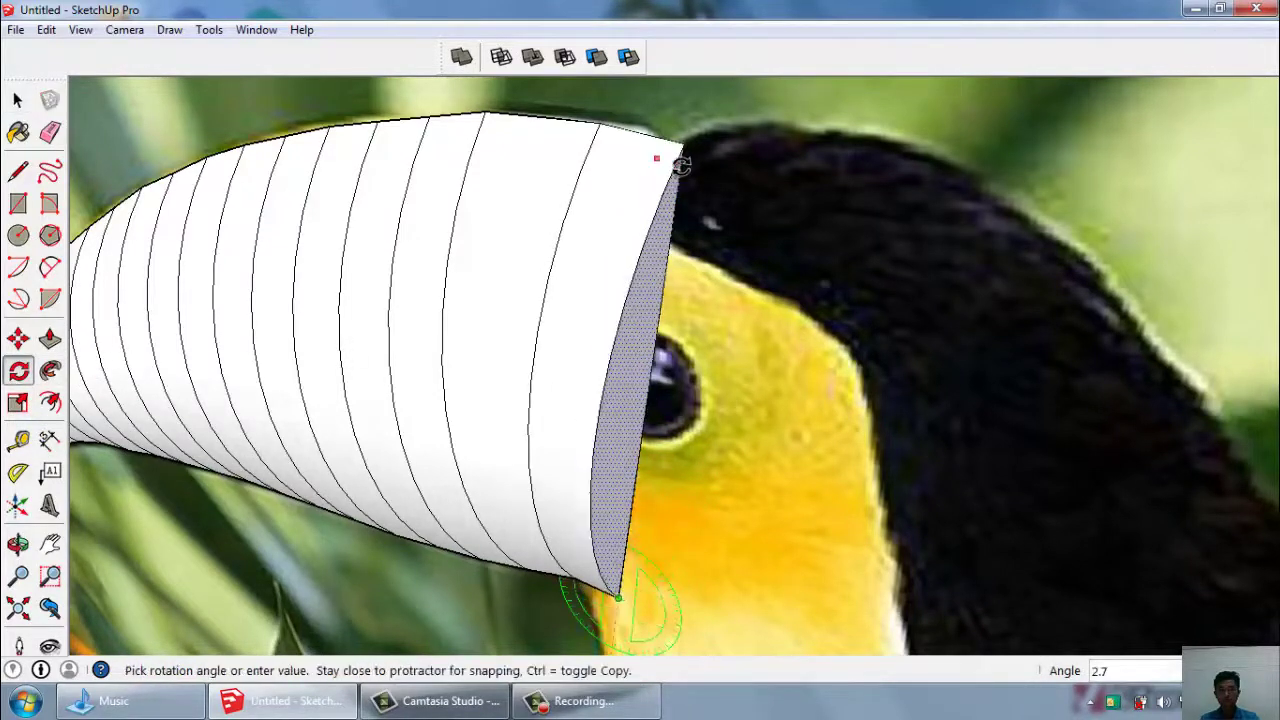
click(652, 158)
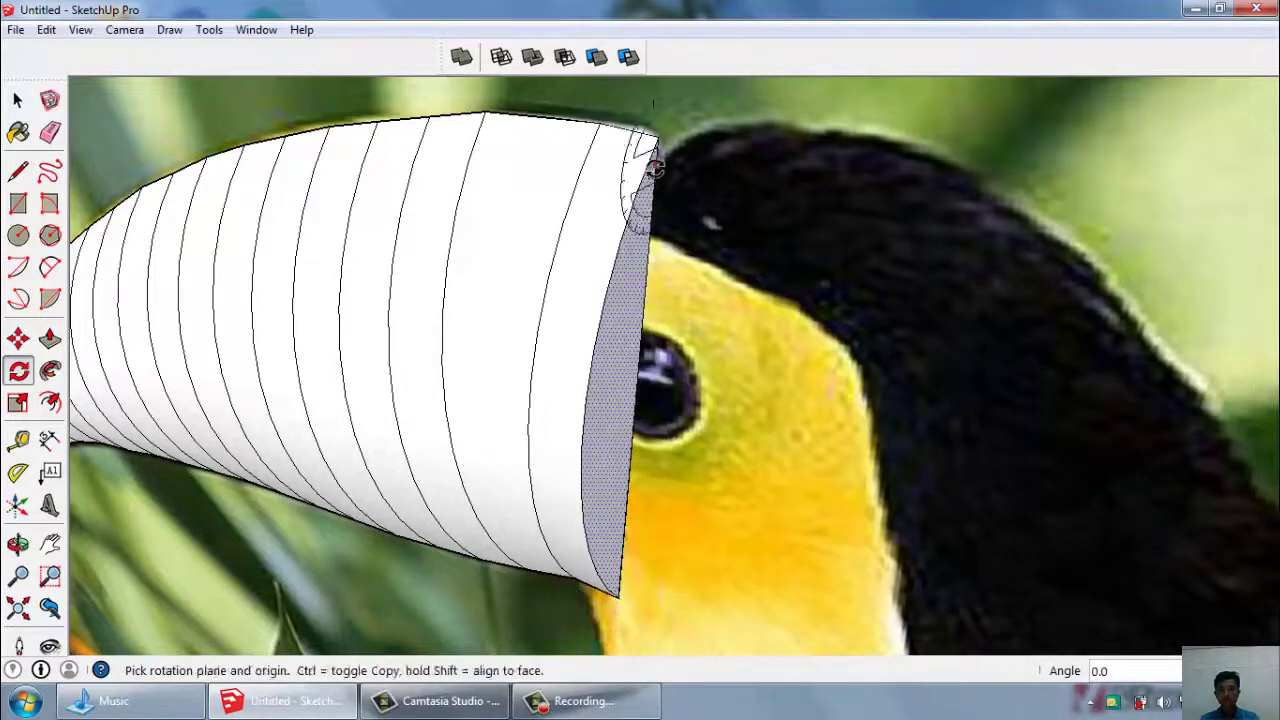
key(space)
Pull the tilted end face out 1 5/8" toward the toucan's head.
key(p)
click(635, 326)
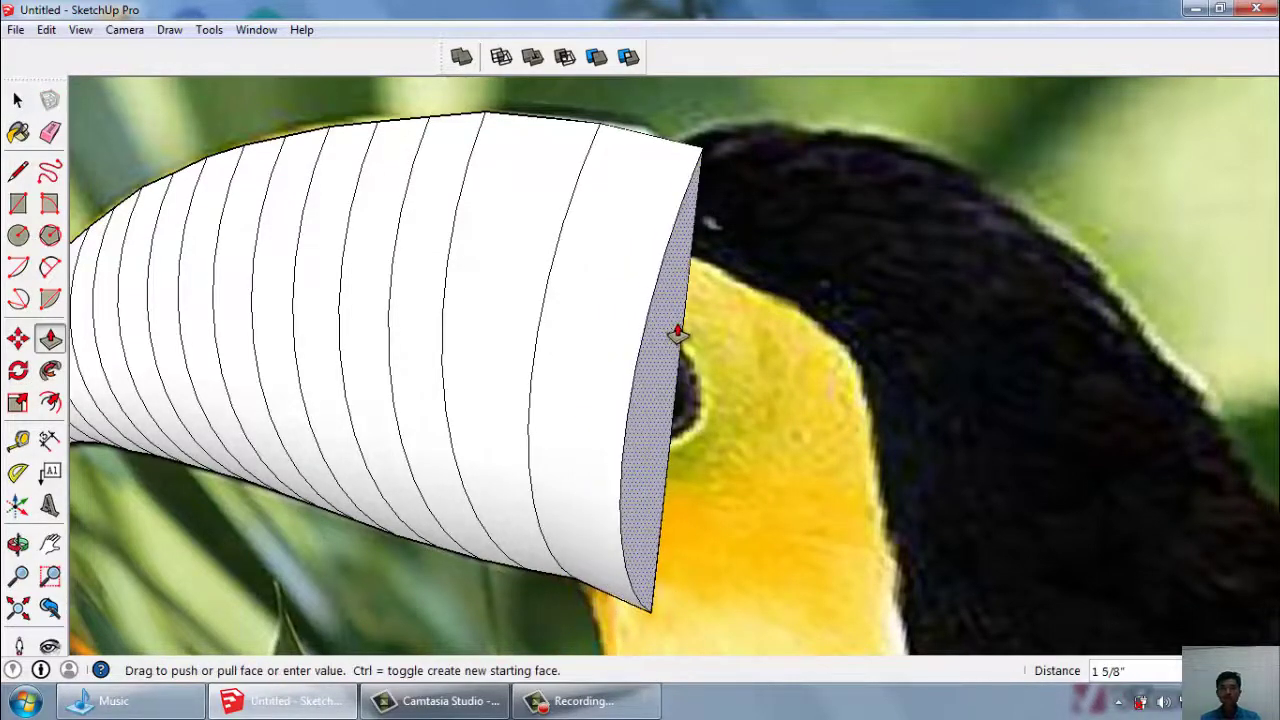
click(655, 322)
scroll(650, 320, down, 2)
scroll(640, 305, up, 2)
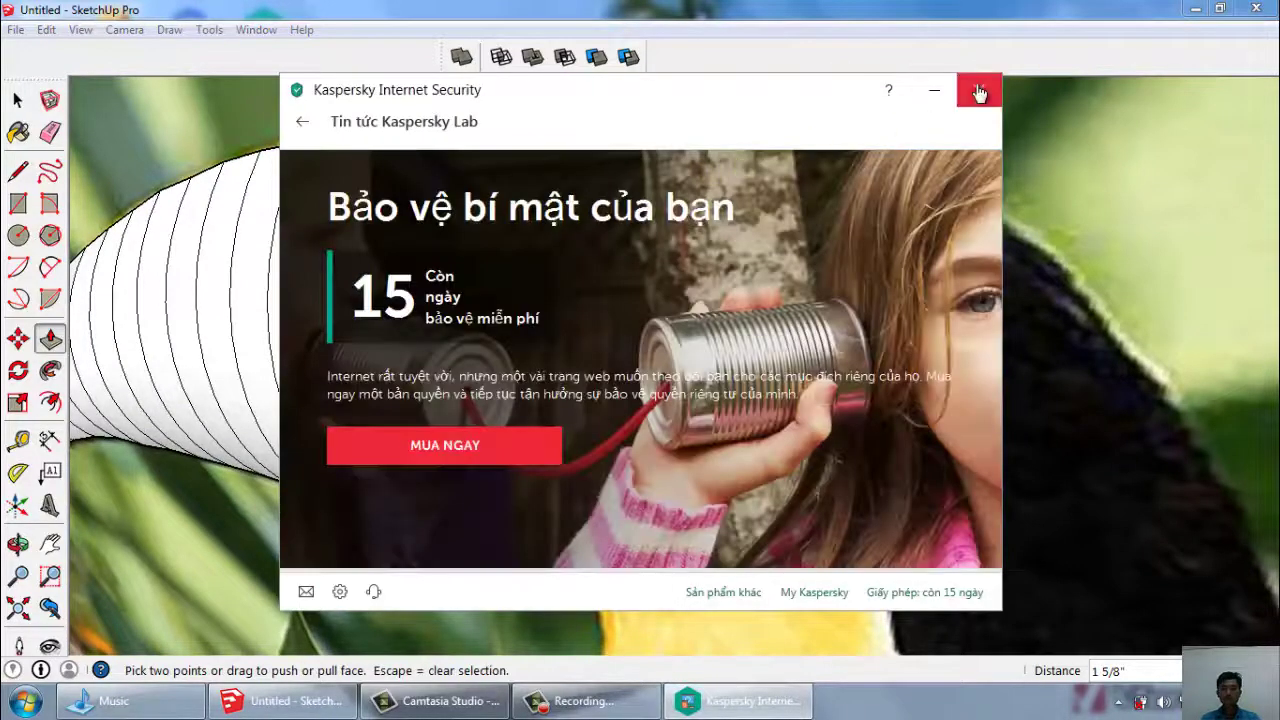
Close the Kaspersky news window and dismiss its tray options menu.
click(979, 90)
click(1119, 702)
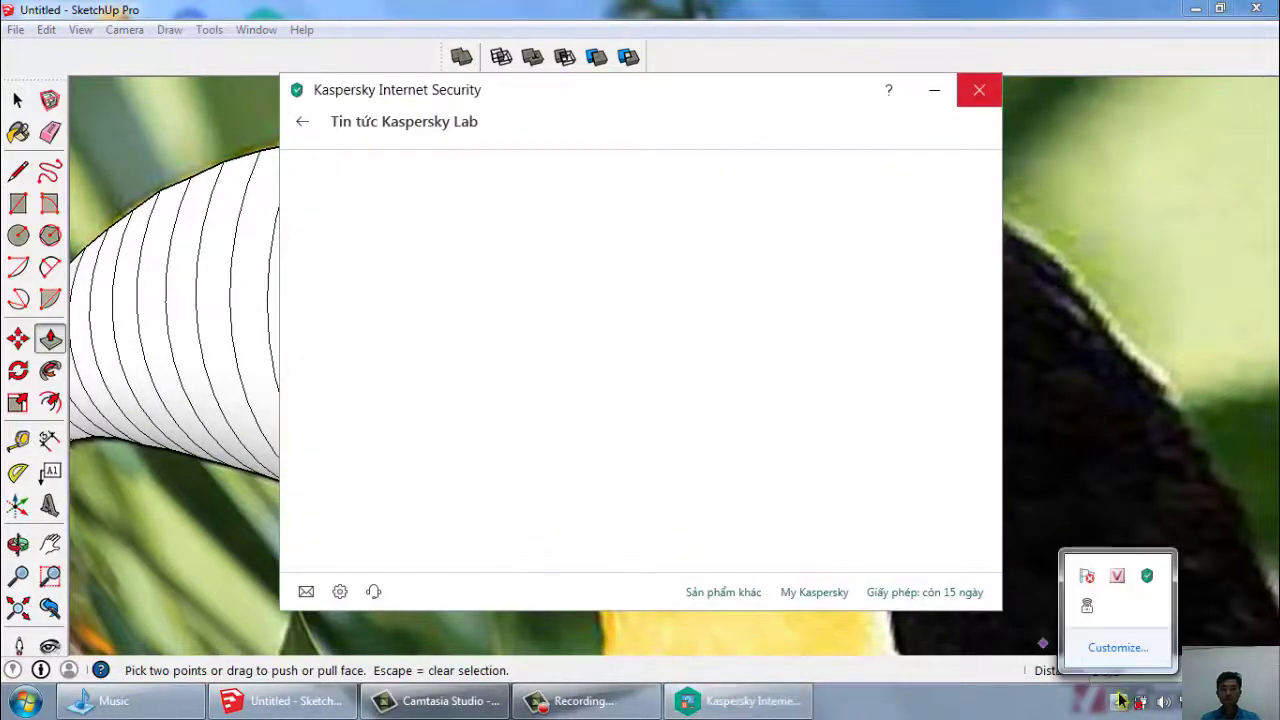
right_click(1147, 580)
click(1130, 570)
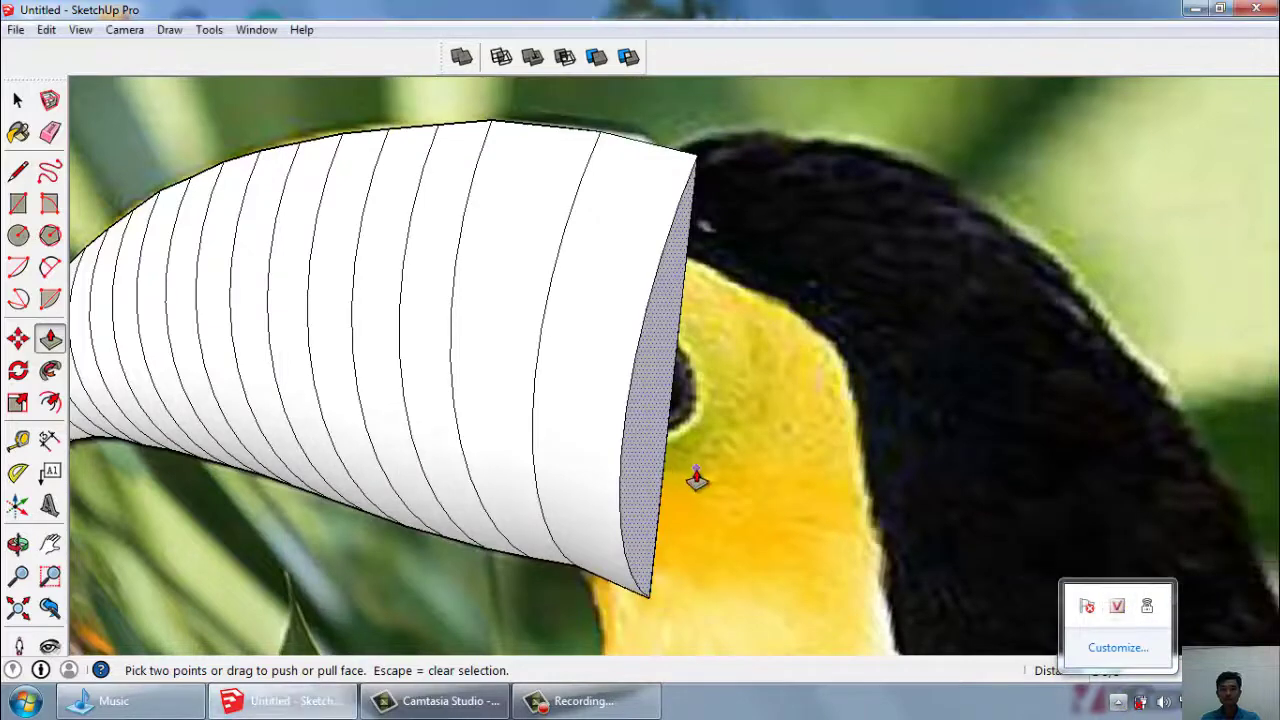
scroll(654, 380, up, 2)
Push the beak's end face back with Push/Pull.
click(638, 392)
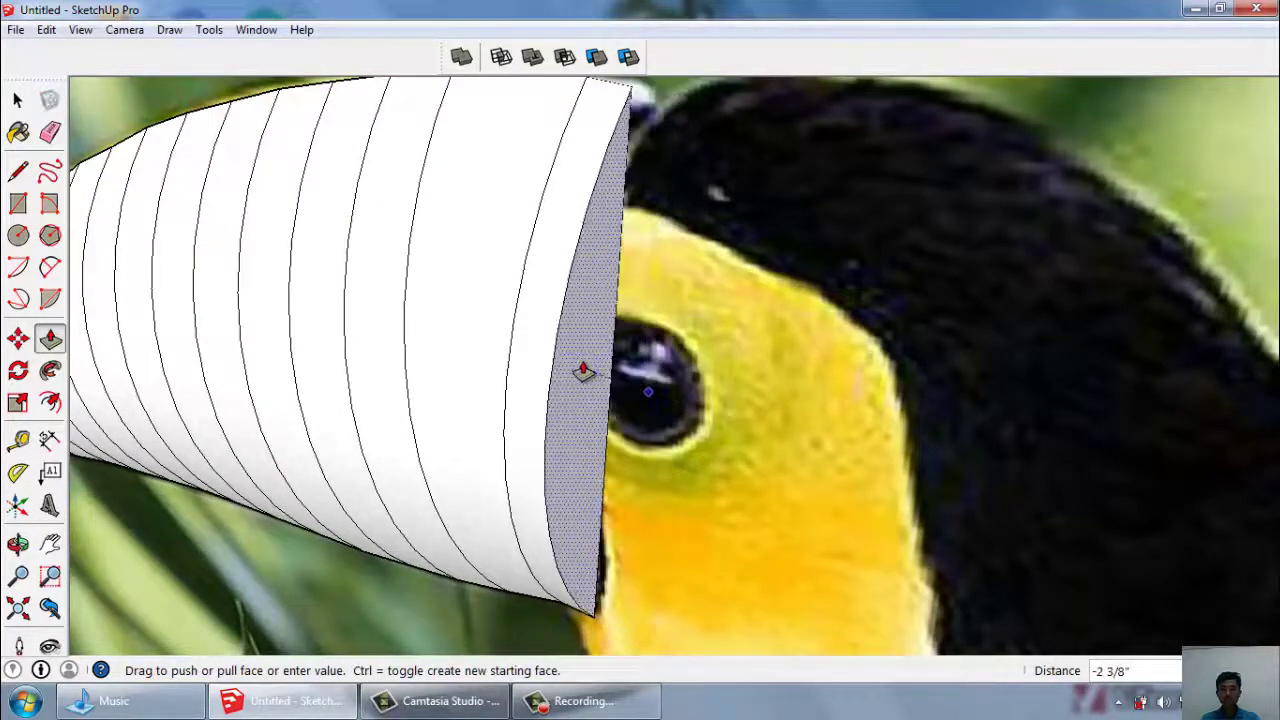
click(576, 365)
key(space)
scroll(752, 436, up, 2)
scroll(750, 430, down, 2)
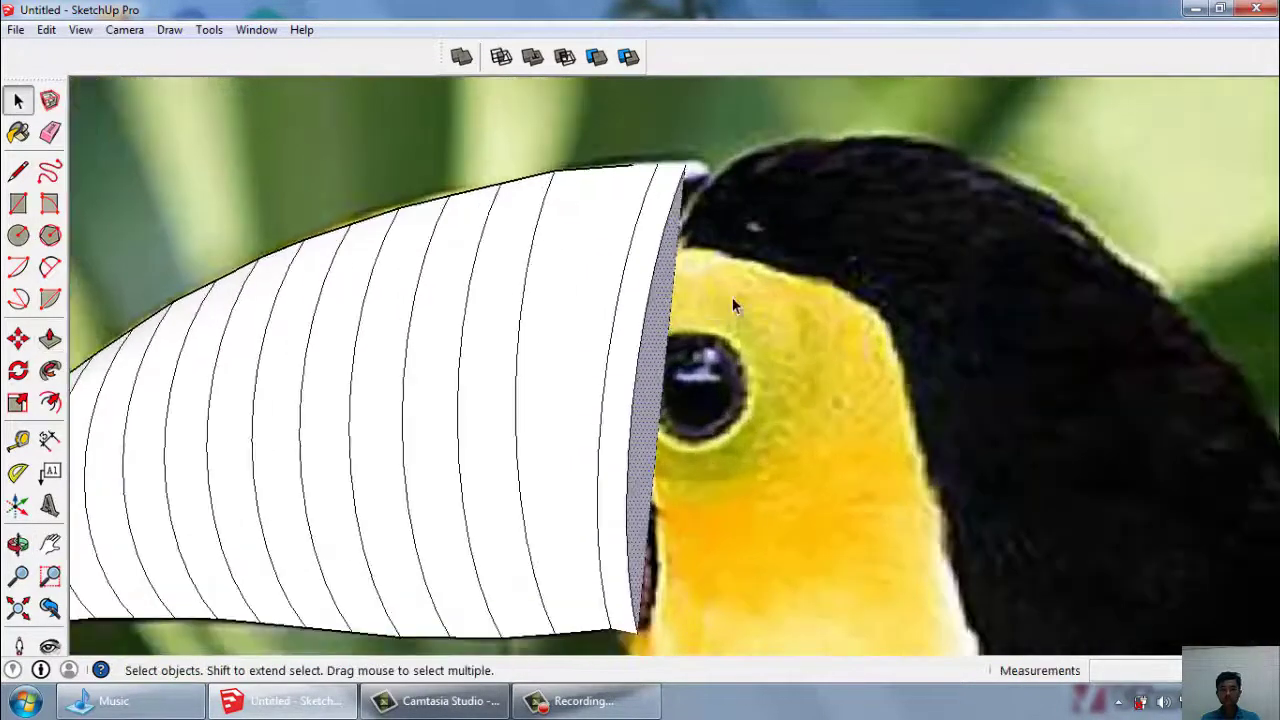
scroll(650, 500, up, 1)
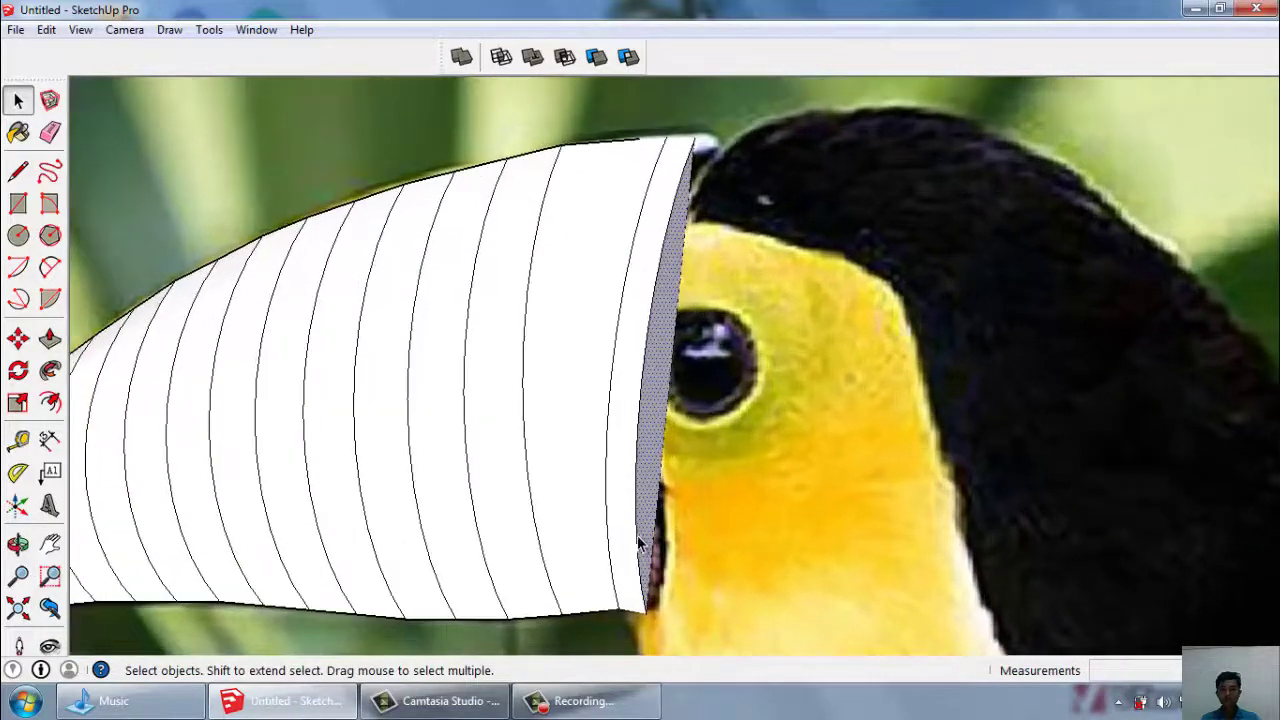
scroll(637, 536, down, 2)
Stretch the end slice downward along the blue axis to a scale of about 1.11.
click(25, 406)
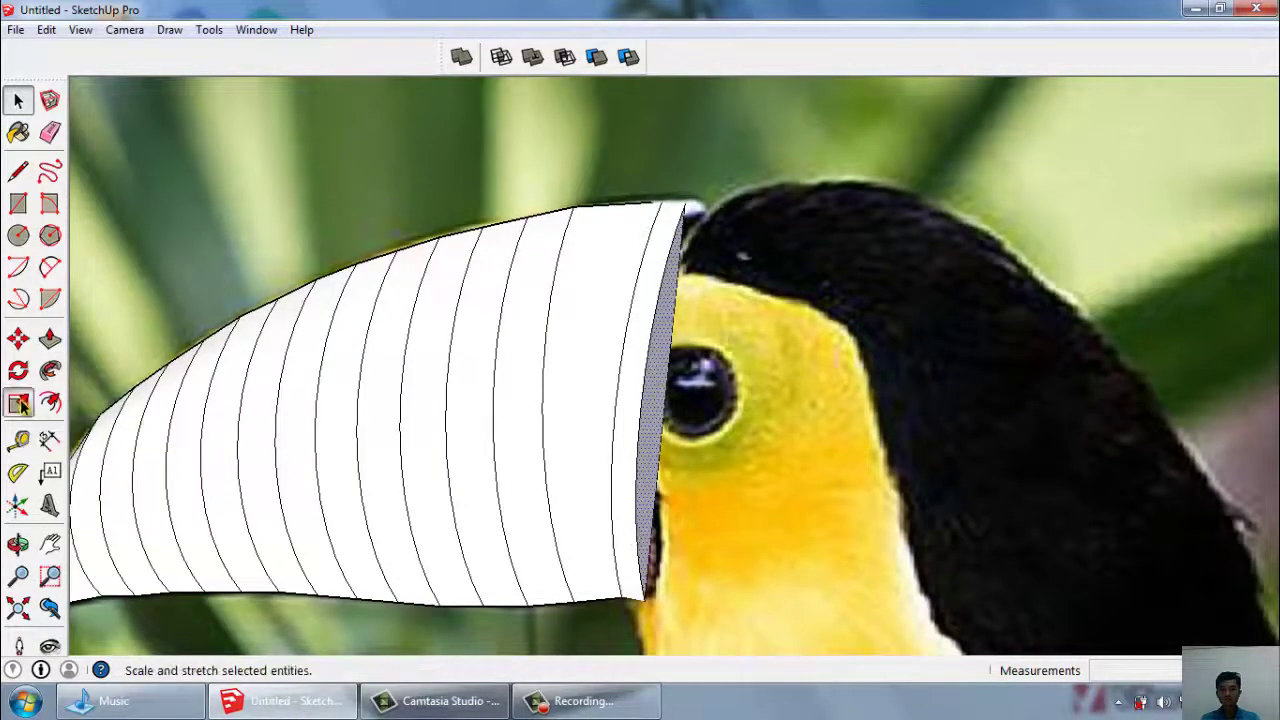
scroll(655, 610, up, 3)
scroll(650, 606, up, 2)
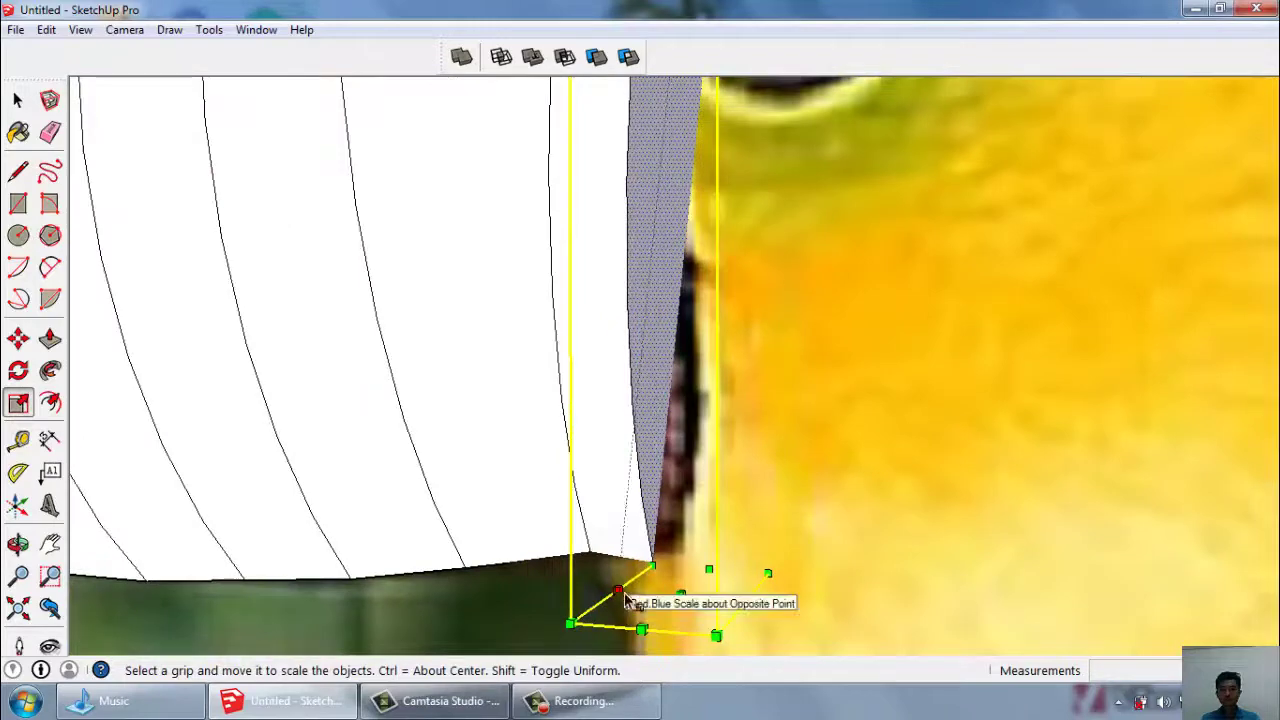
mouse_move(680, 594)
mouse_down()
mouse_move(680, 641)
mouse_move(680, 600)
mouse_up()
scroll(643, 638, down, 1)
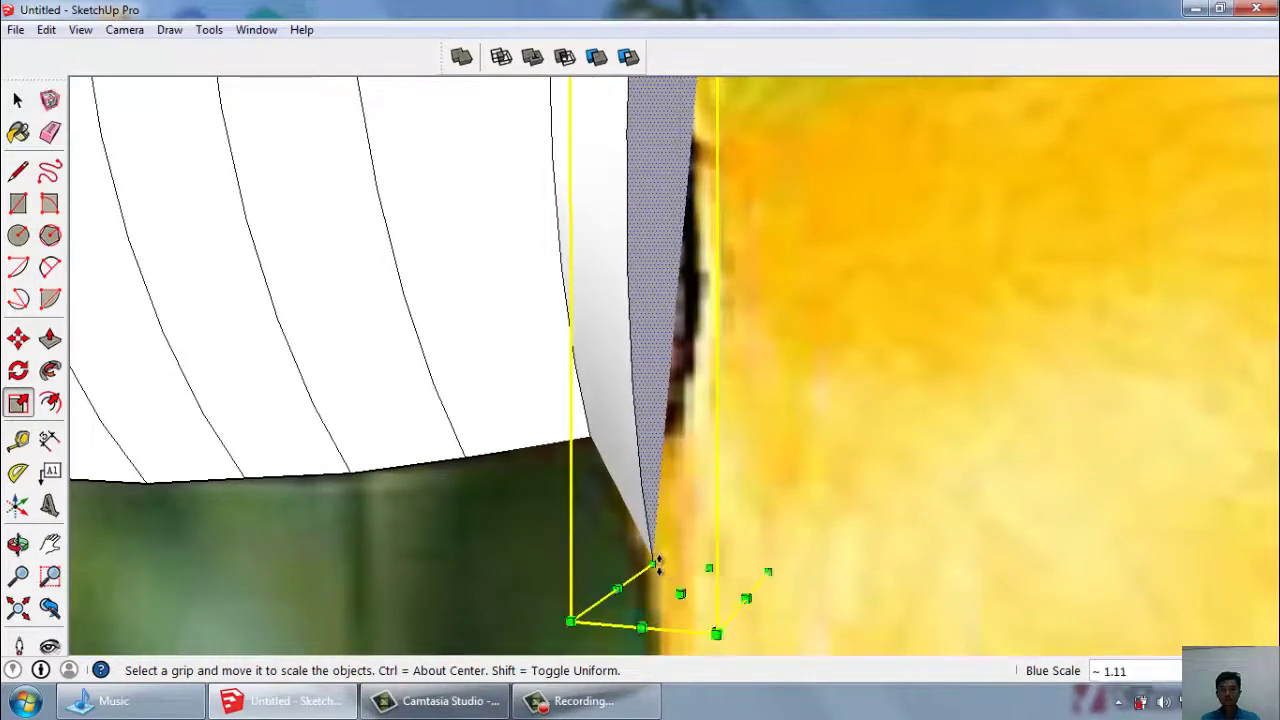
key(space)
scroll(628, 643, down, 2)
scroll(628, 643, down, 3)
scroll(672, 181, up, 3)
scroll(629, 214, up, 2)
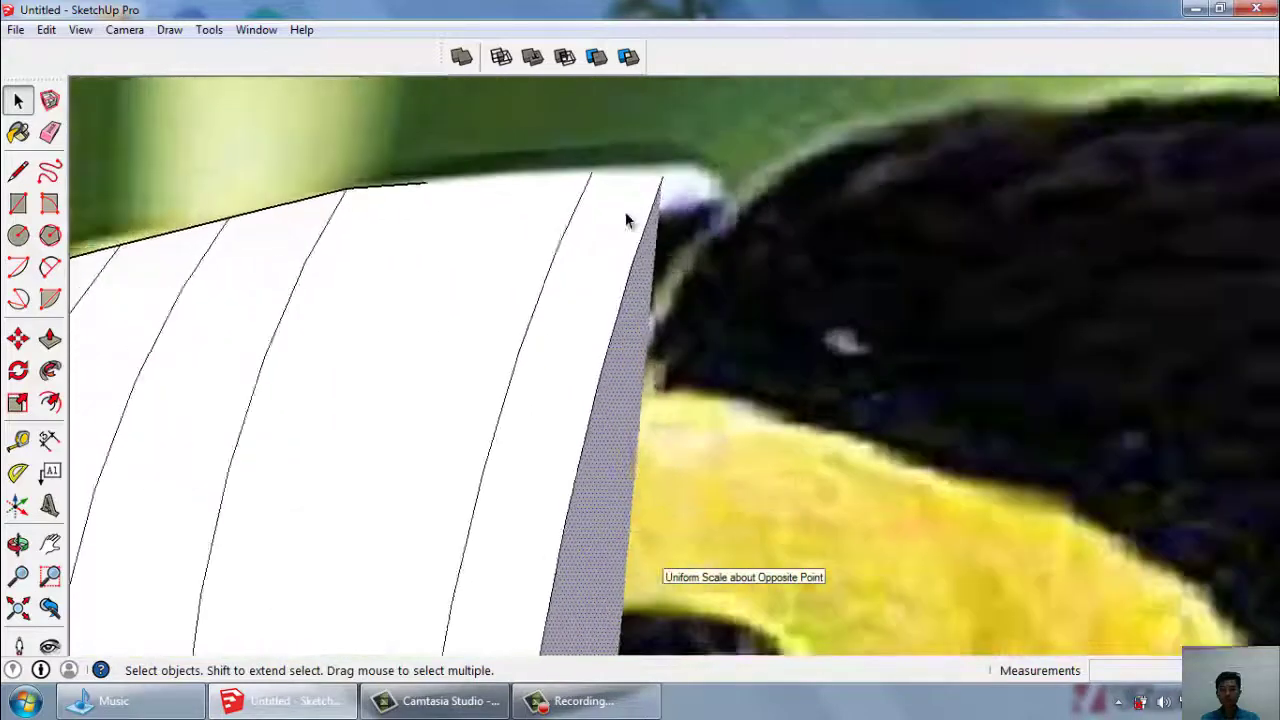
Select the end slice's top edge and try scaling it, then cancel.
click(563, 210)
click(27, 404)
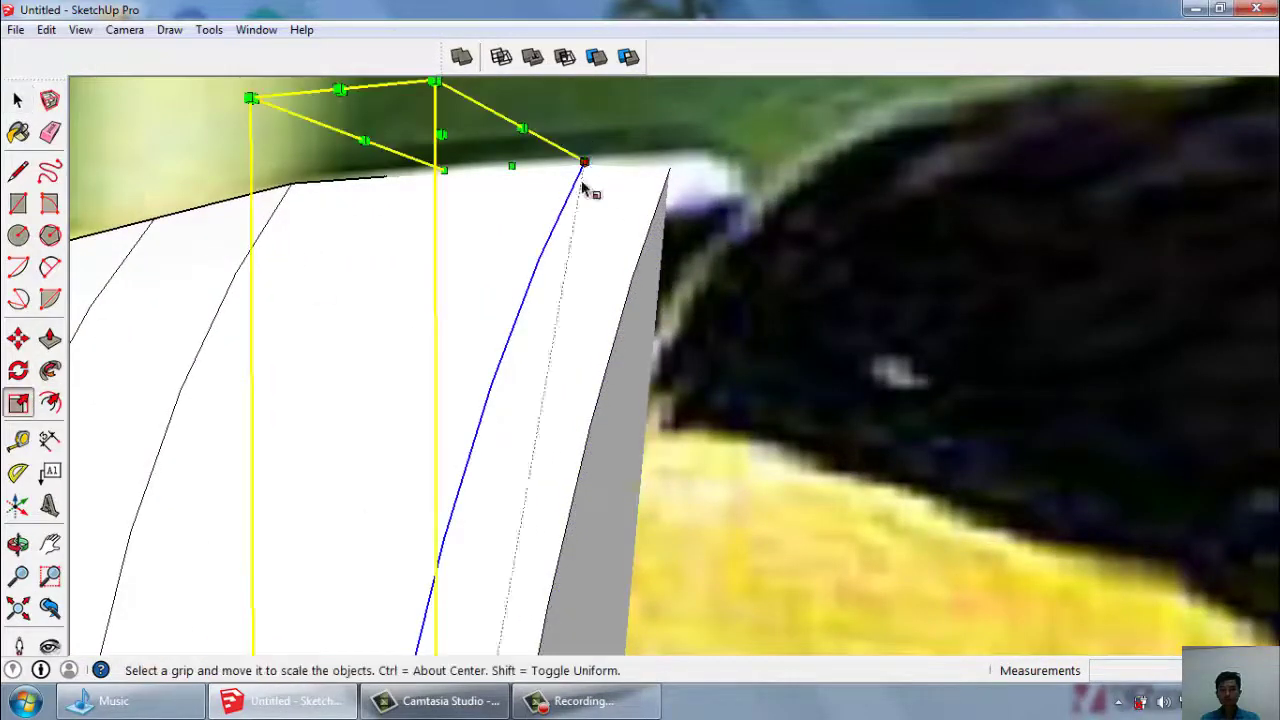
scroll(620, 275, down, 2)
scroll(610, 234, down, 2)
key(space)
scroll(550, 320, up, 1)
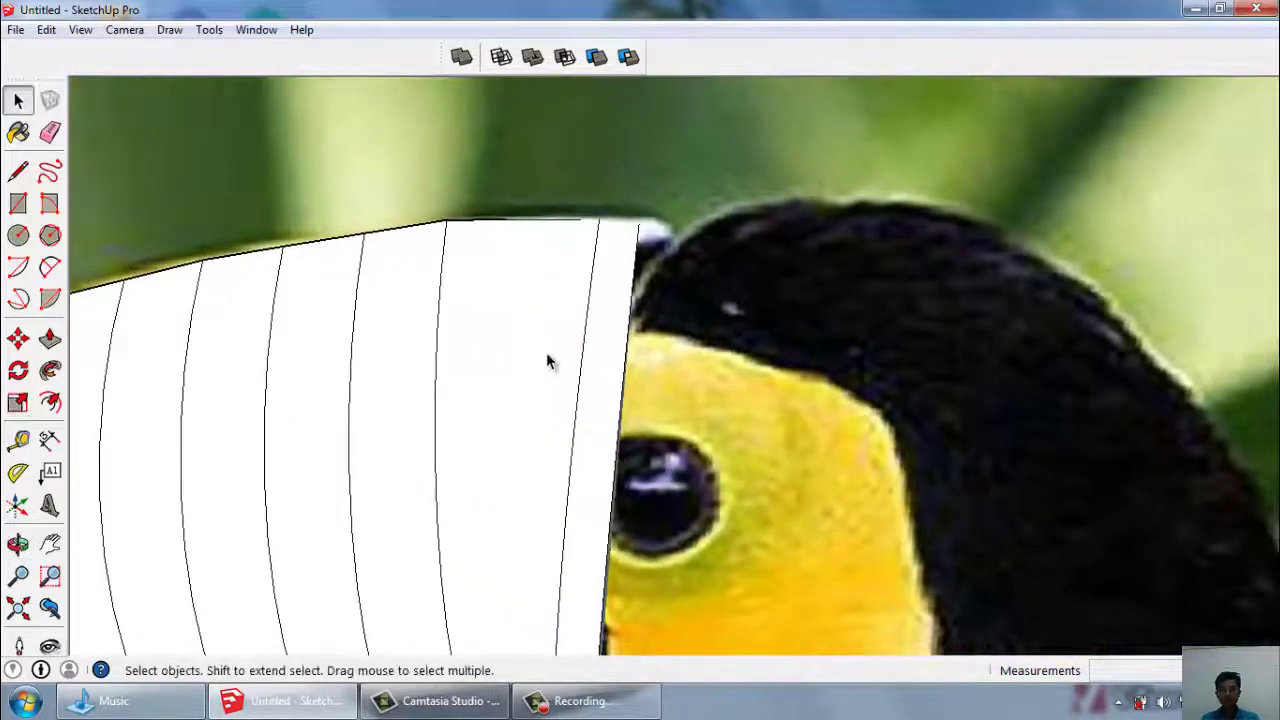
Select the end slice, then an upper edge near the beak end, and abandon another scaling attempt.
click(527, 342)
scroll(540, 332, up, 1)
mouse_move(620, 322)
middle_down()
mouse_move(557, 289)
mouse_move(768, 323)
mouse_move(500, 271)
middle_up()
scroll(557, 289, down, 3)
scroll(592, 280, up, 3)
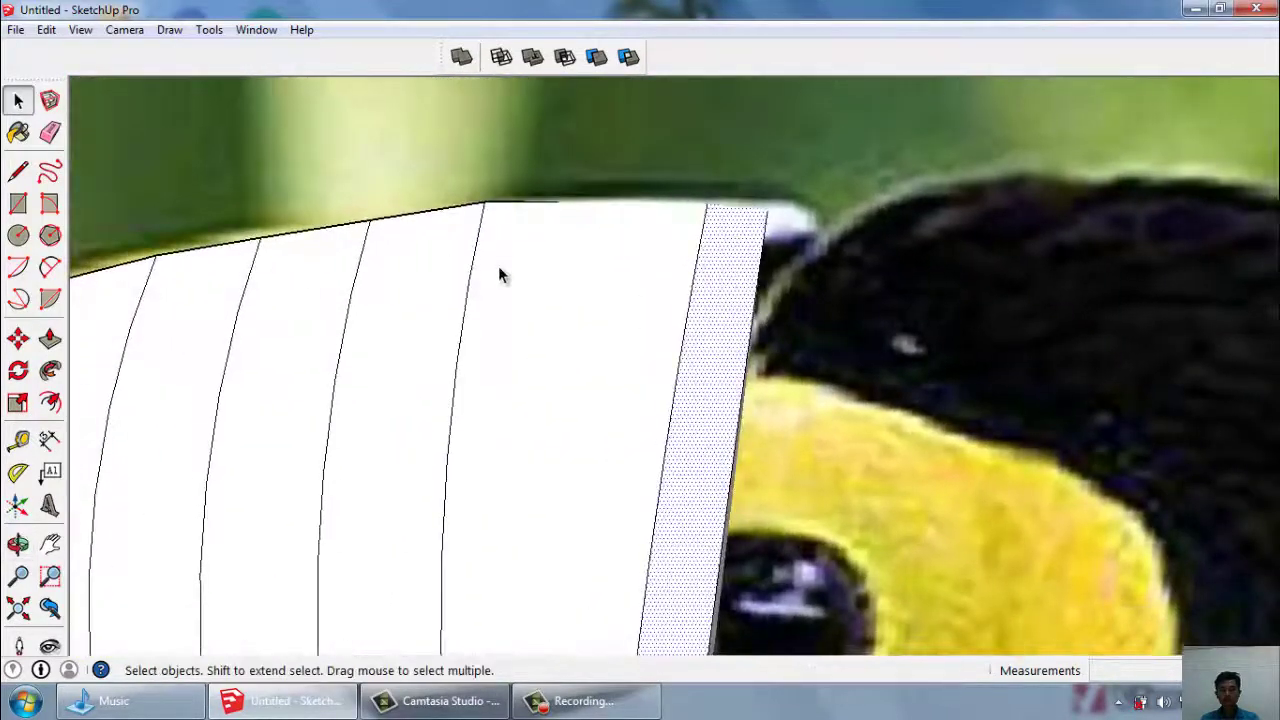
click(472, 275)
click(18, 402)
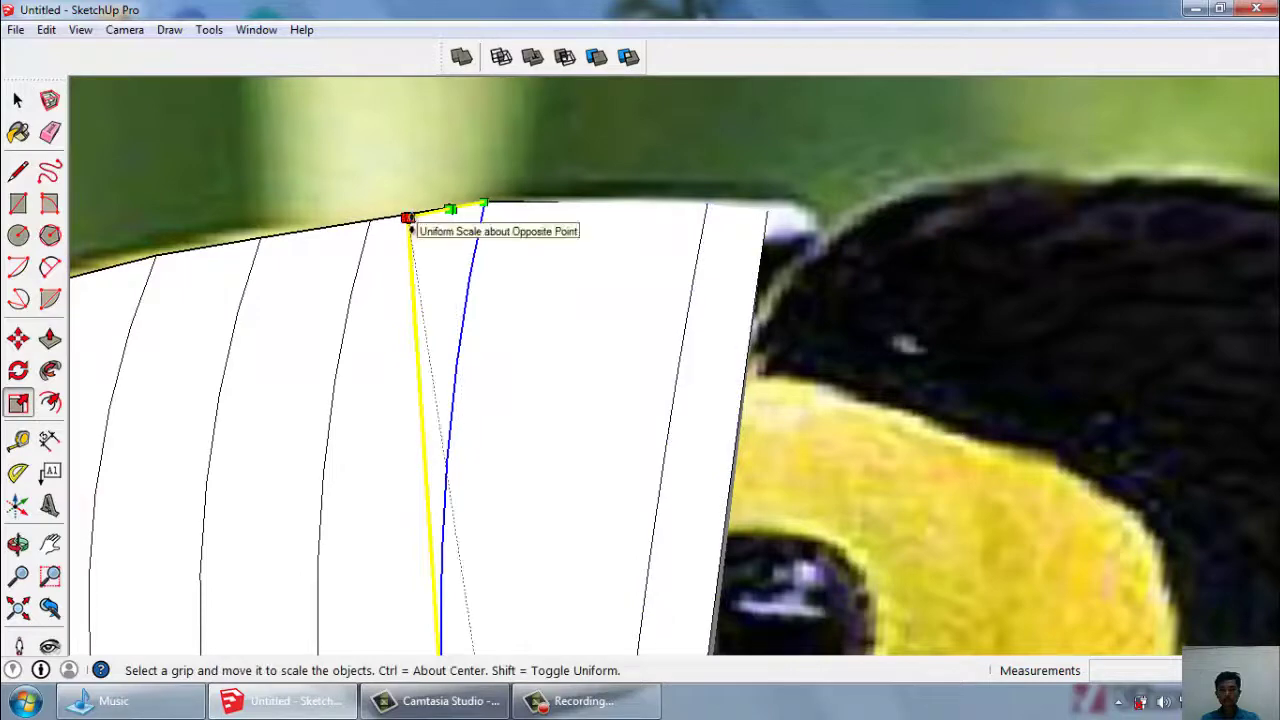
key(space)
scroll(448, 154, down, 3)
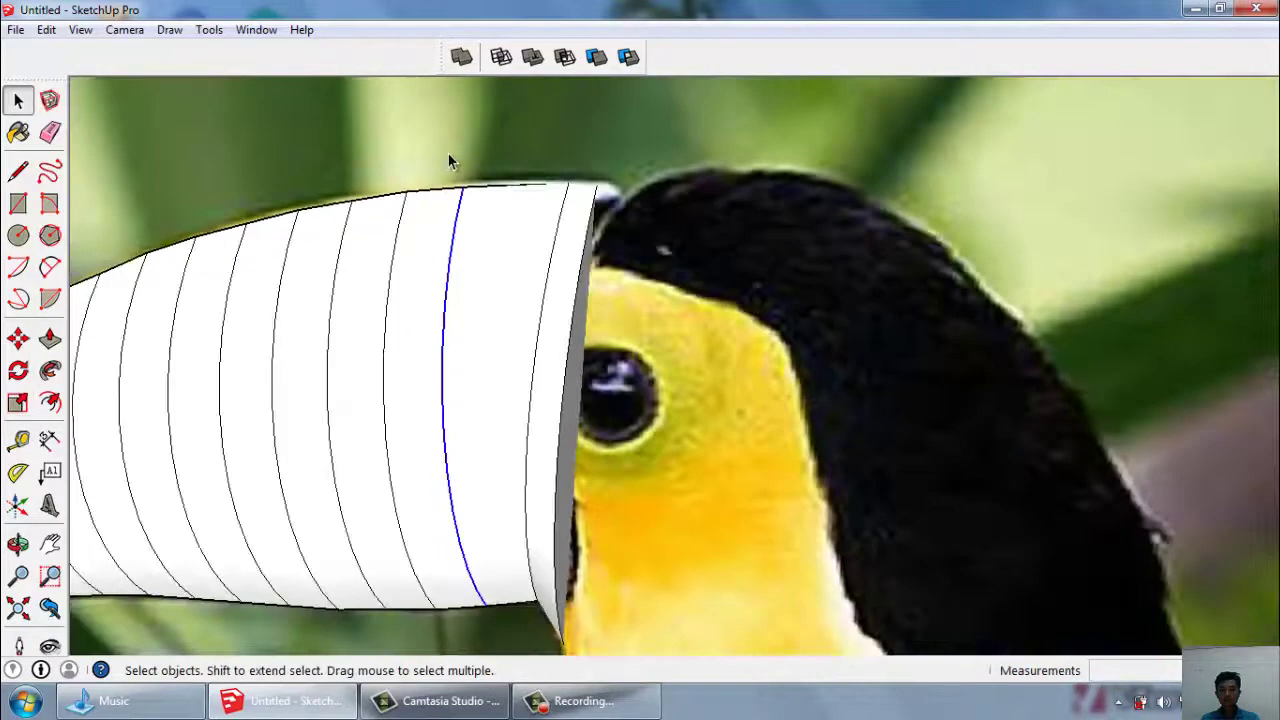
Thicken the end slice by about an inch with Push/Pull.
mouse_move(448, 154)
middle_down()
mouse_move(600, 280)
mouse_move(576, 286)
middle_up()
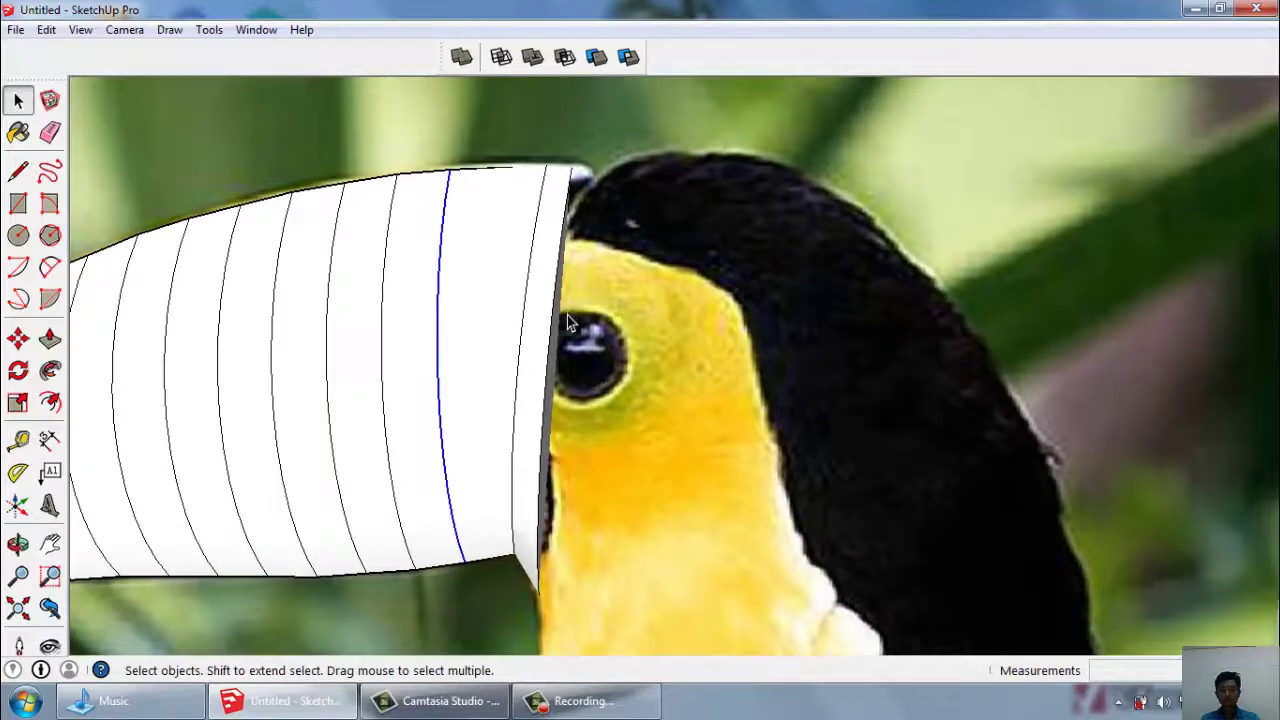
scroll(567, 315, up, 2)
middle_drag(567, 315, 557, 347)
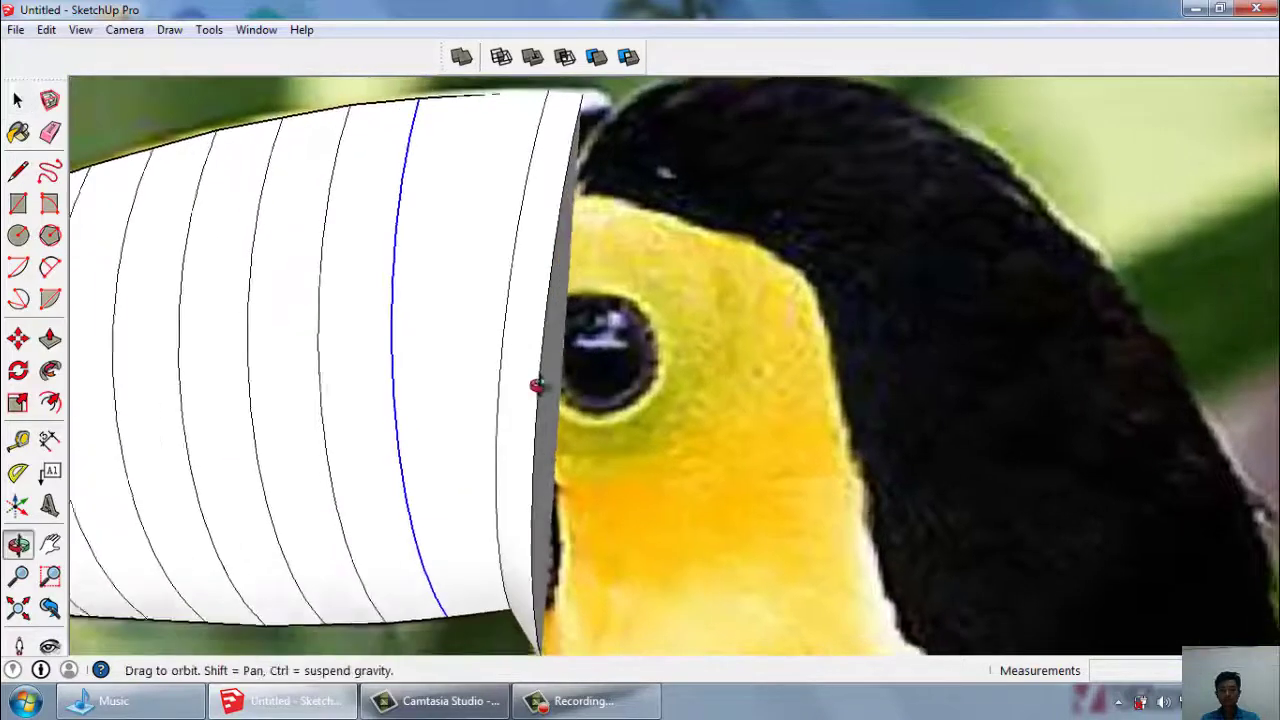
scroll(560, 370, down, 2)
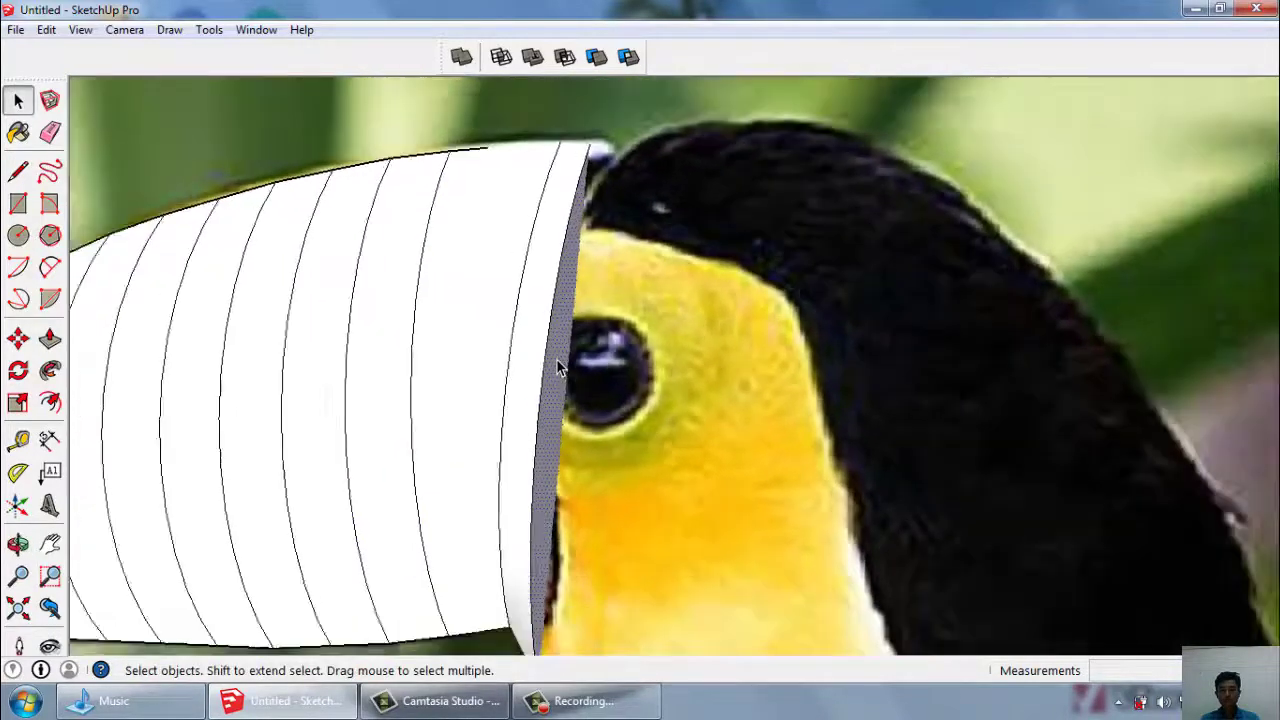
key(p)
drag(586, 369, 590, 376)
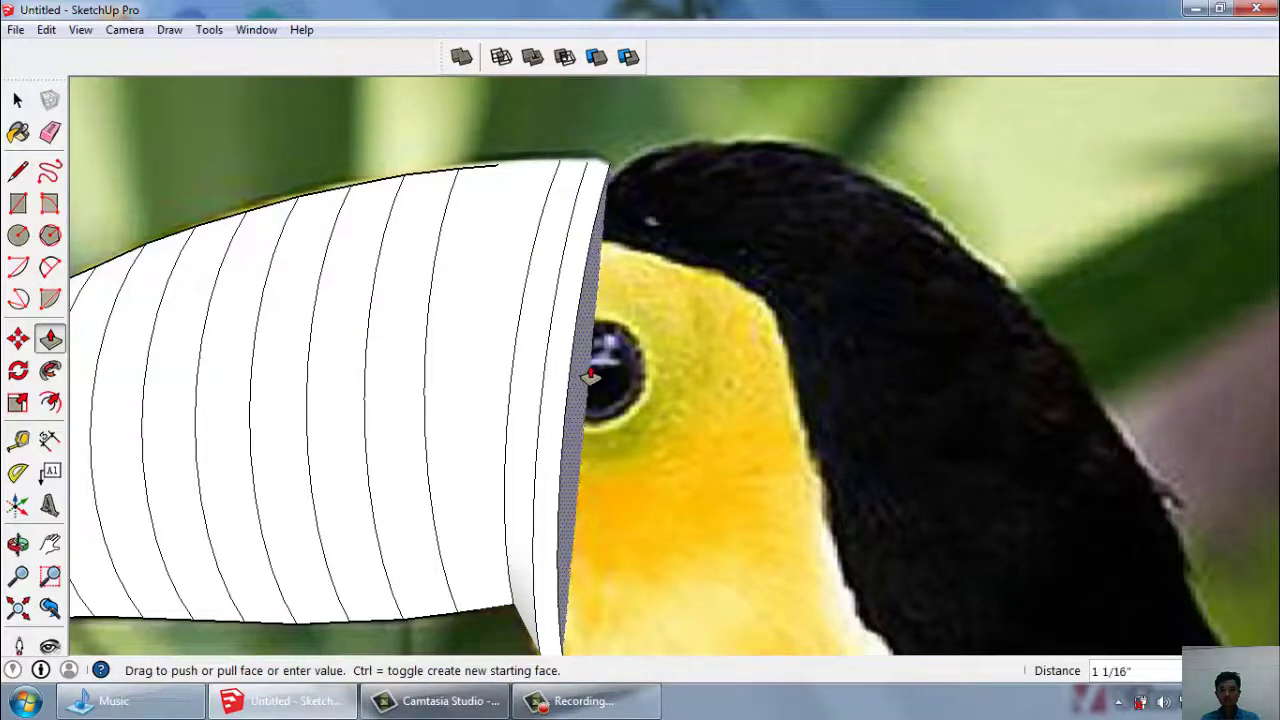
key(space)
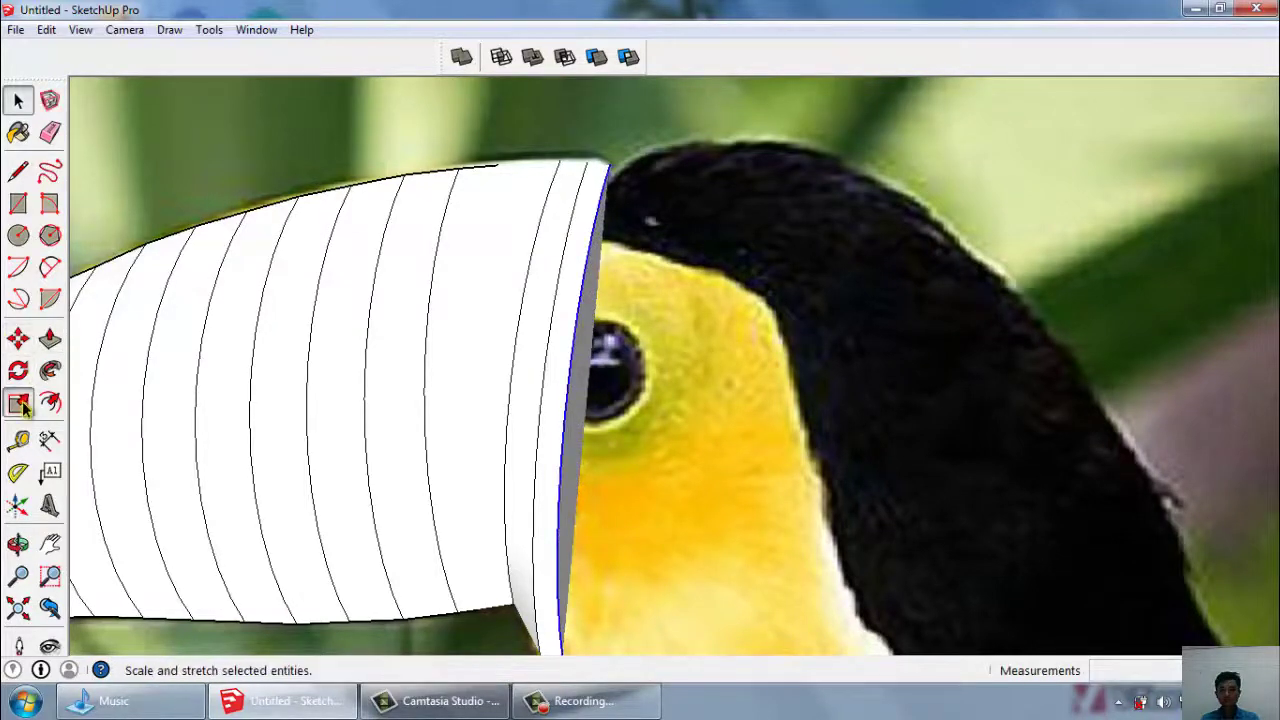
Start scaling the thickened slice and orbit to compare it with the beak base.
click(18, 403)
scroll(600, 265, up, 2)
scroll(595, 258, up, 2)
middle_drag(592, 255, 607, 278)
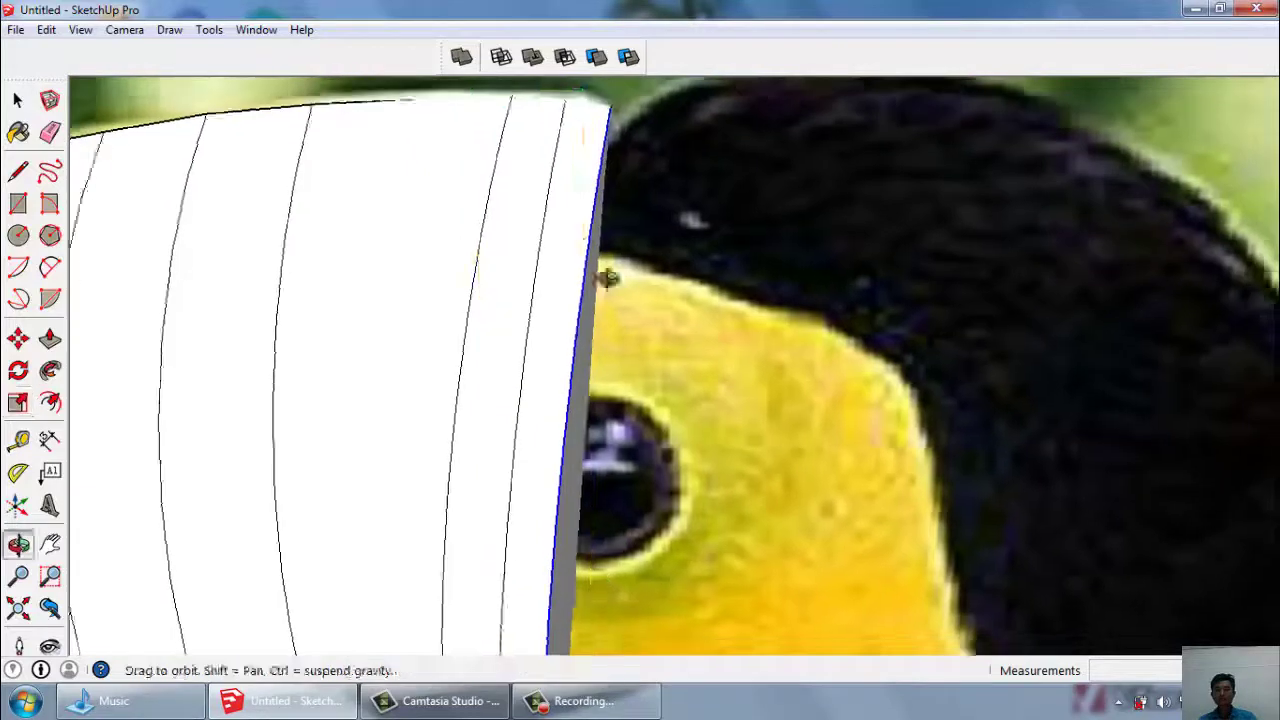
scroll(630, 285, down, 2)
scroll(618, 270, down, 2)
scroll(616, 266, down, 2)
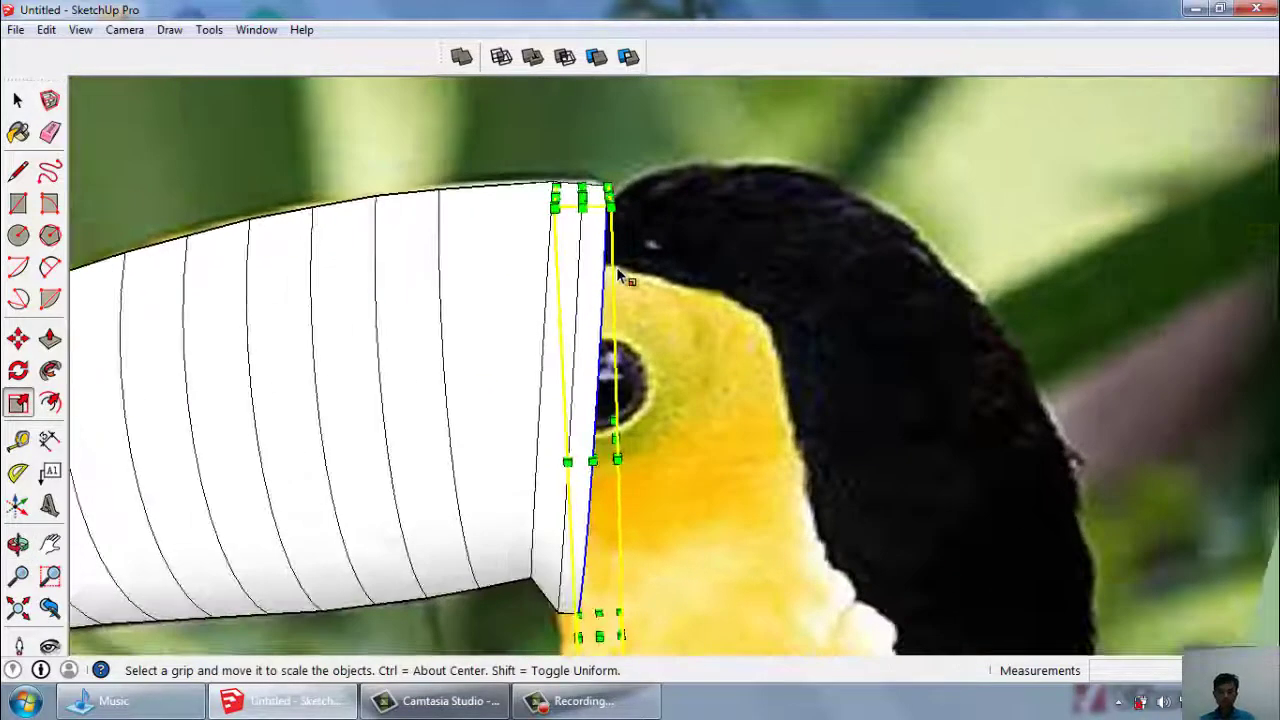
Hide the toucan photo and orbit around the bare beak model.
key(space)
right_click(697, 304)
click(750, 354)
mouse_move(770, 305)
middle_down()
mouse_move(693, 273)
mouse_move(417, 237)
middle_up()
scroll(490, 315, up, 2)
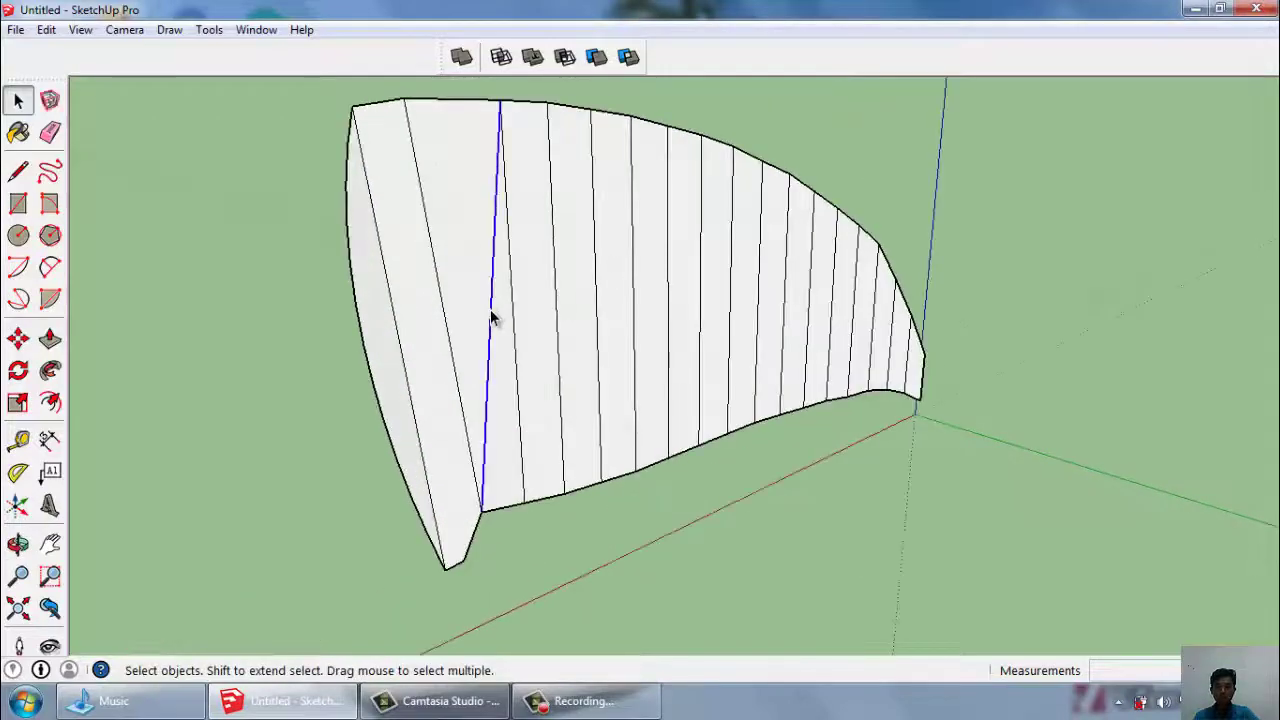
mouse_move(491, 318)
middle_down()
mouse_move(297, 300)
mouse_move(194, 400)
mouse_move(406, 409)
mouse_move(957, 357)
middle_up()
scroll(493, 285, up, 2)
scroll(657, 320, down, 3)
middle_drag(657, 320, 872, 310)
scroll(872, 310, up, 2)
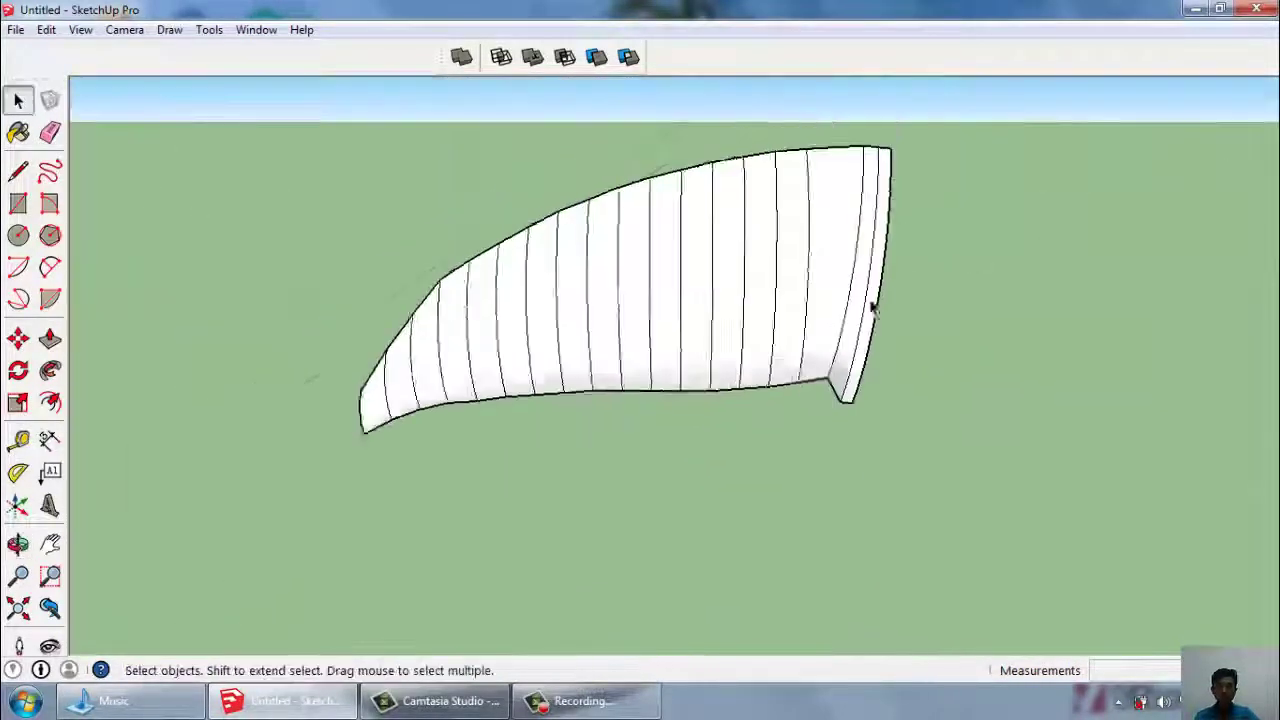
scroll(872, 310, up, 3)
Unhide the toucan photo and orbit back to the beak.
click(46, 29)
mouse_move(82, 300)
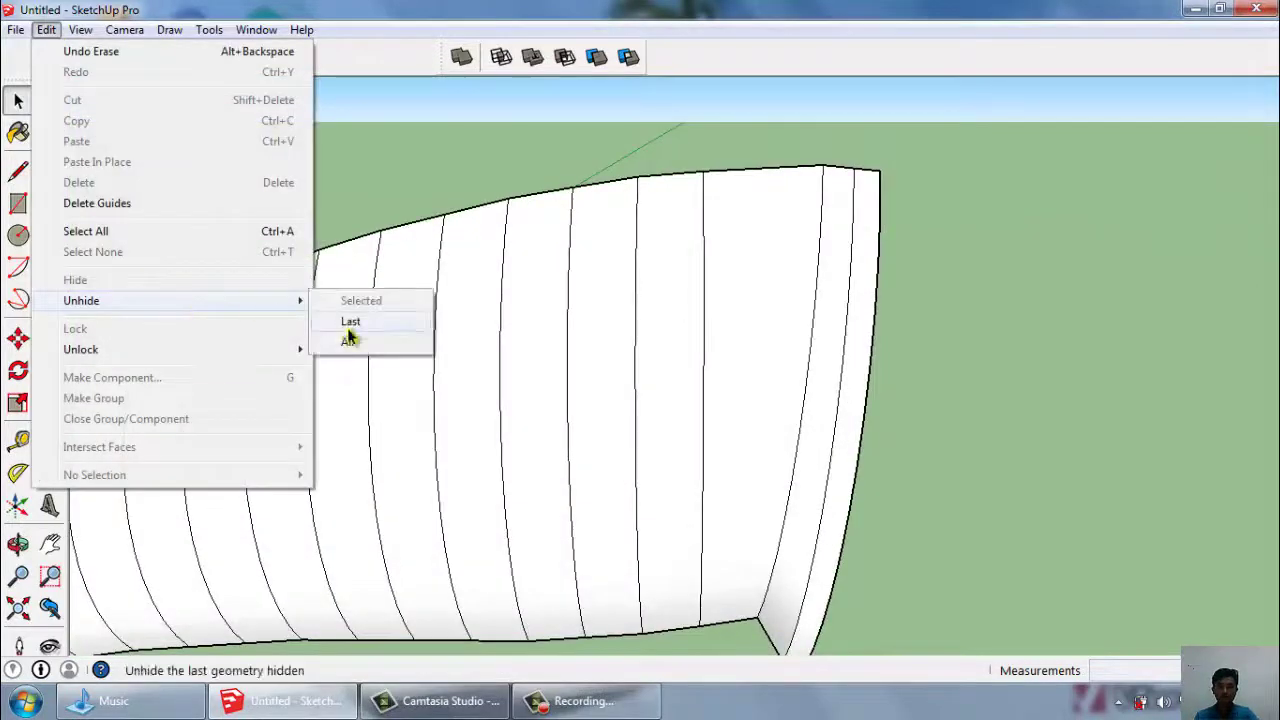
click(349, 333)
middle_drag(217, 334, 757, 329)
scroll(757, 329, up, 2)
scroll(757, 223, up, 2)
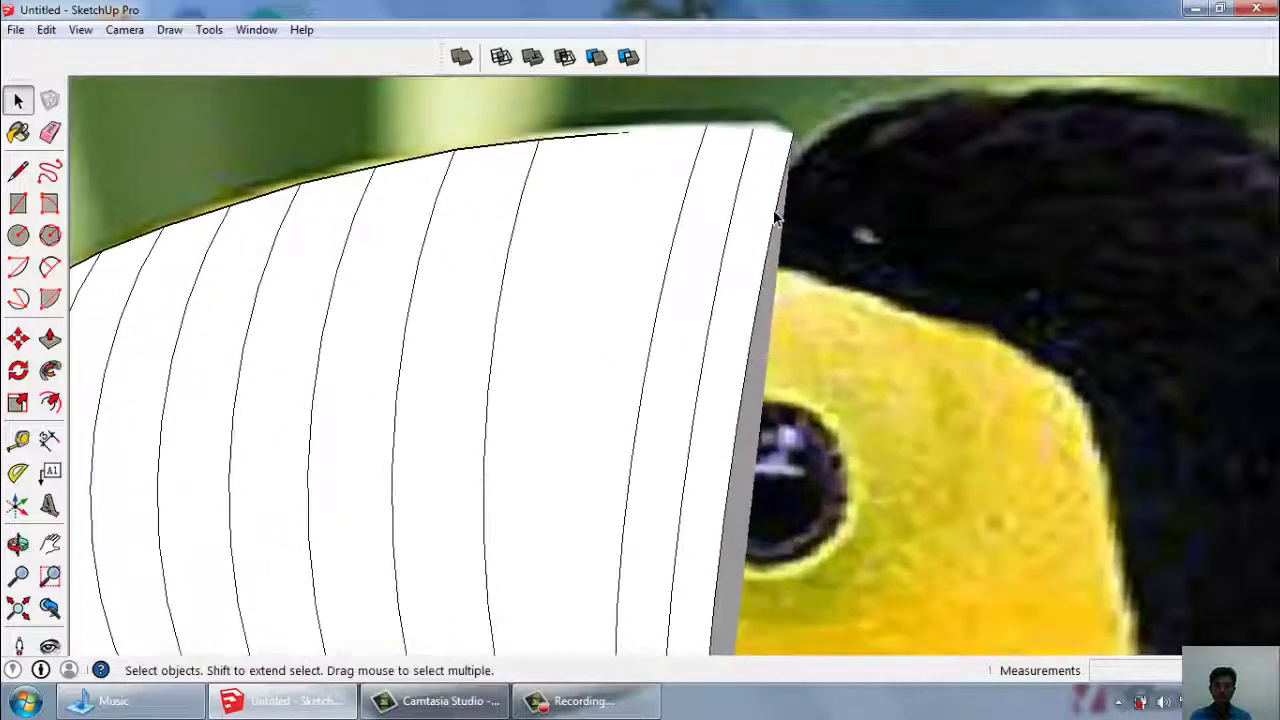
Fine-tune the selected strip's scale, first to 0.99, then to 1.01.
click(27, 406)
mouse_move(728, 205)
middle_down()
mouse_move(757, 237)
mouse_move(743, 257)
mouse_move(762, 197)
mouse_move(591, 209)
mouse_move(660, 234)
mouse_move(680, 194)
mouse_move(733, 213)
middle_up()
mouse_move(757, 157)
mouse_down()
mouse_move(715, 172)
mouse_move(742, 180)
mouse_move(750, 203)
mouse_up()
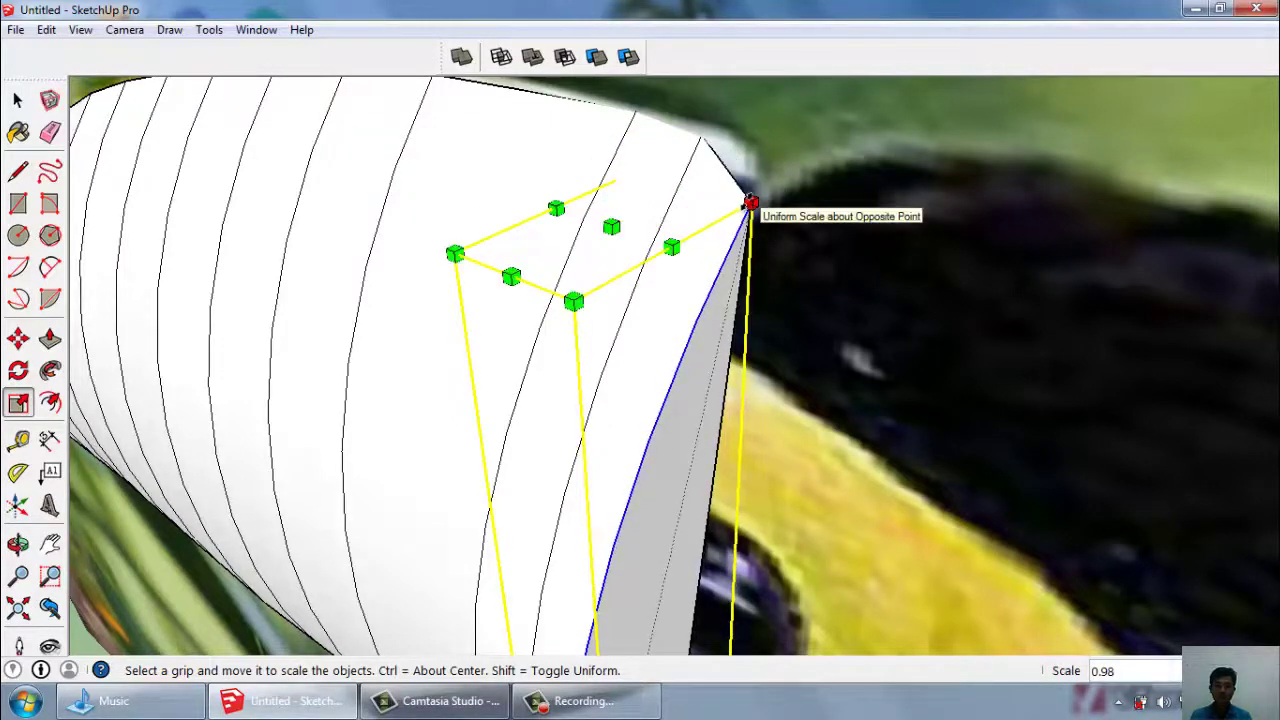
key(space)
scroll(748, 300, up, 2)
scroll(748, 290, up, 2)
scroll(748, 273, up, 2)
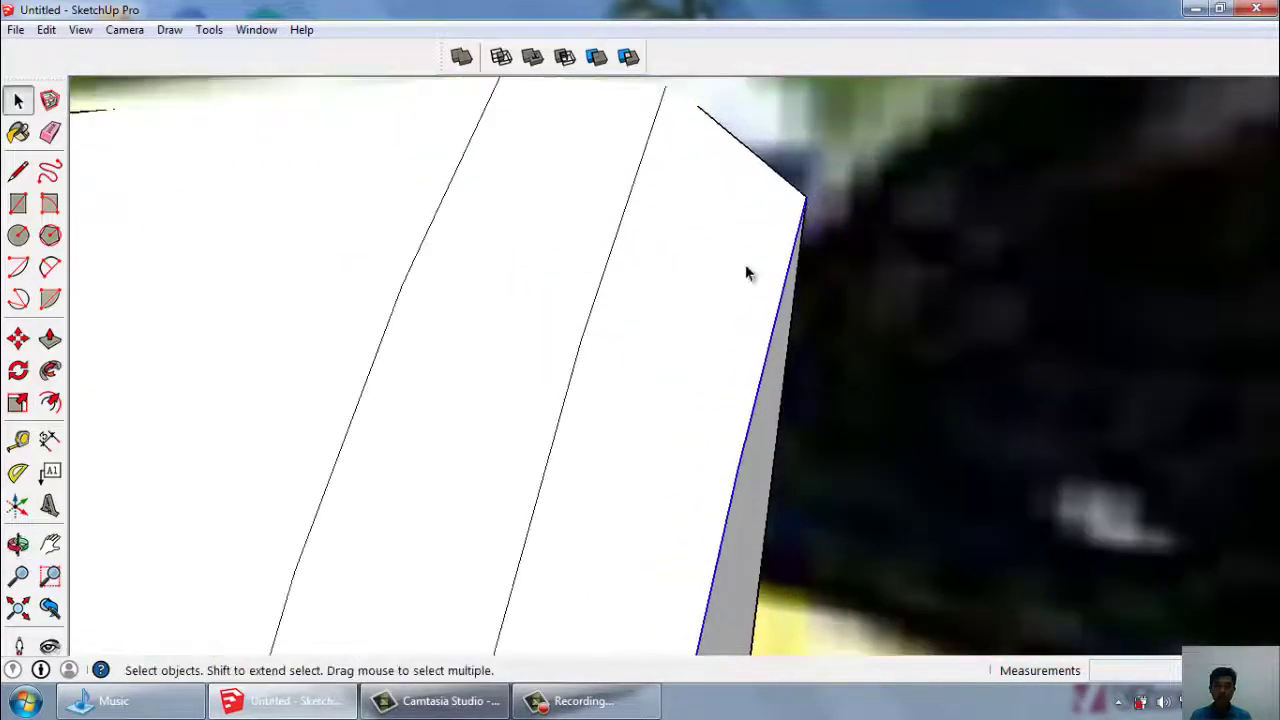
middle_drag(745, 273, 724, 137)
click(17, 398)
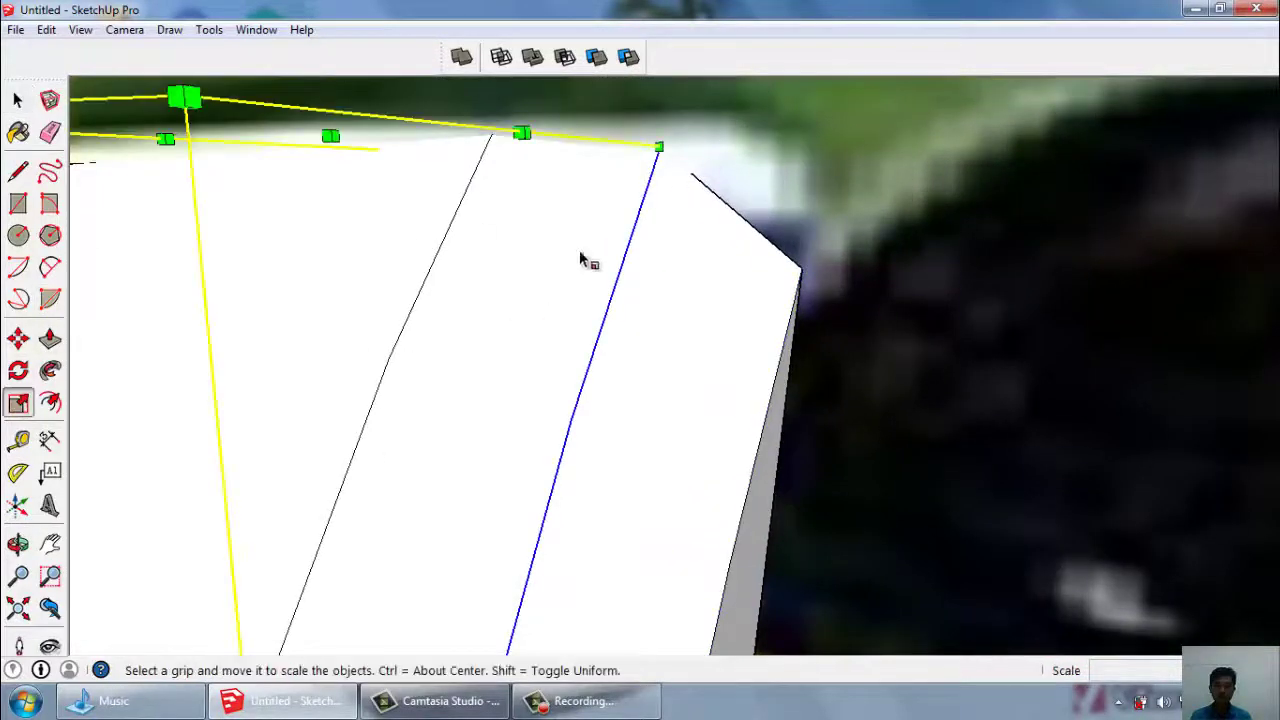
scroll(636, 180, down, 2)
drag(640, 170, 655, 168)
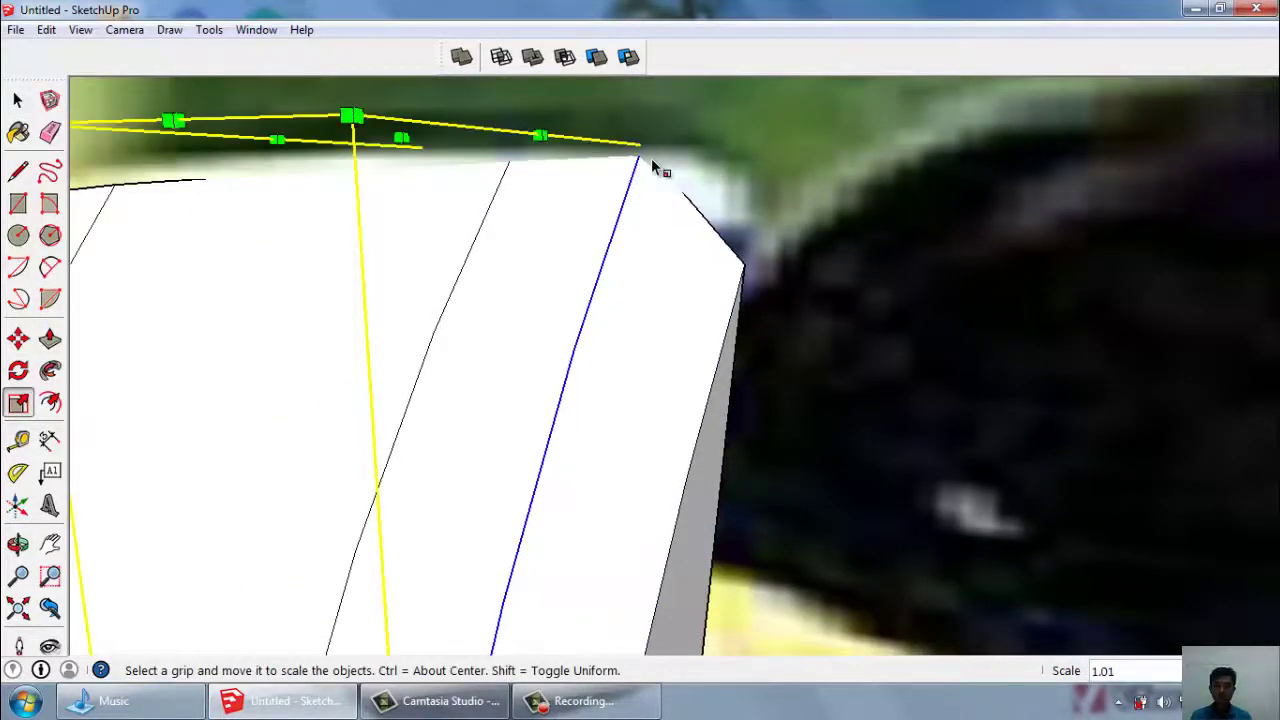
key(space)
Slightly enlarge the slice's top corner with the Scale tool.
mouse_move(745, 270)
middle_down()
mouse_move(594, 243)
mouse_move(623, 308)
middle_up()
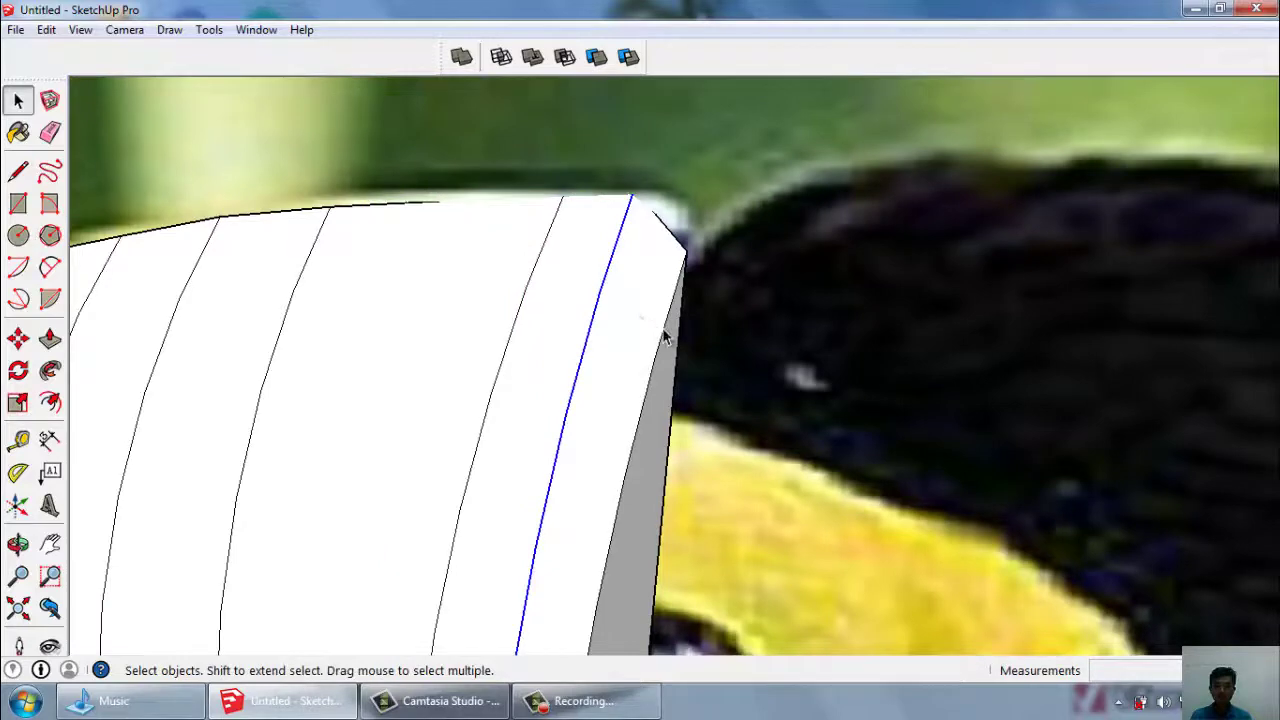
click(17, 401)
drag(683, 221, 689, 226)
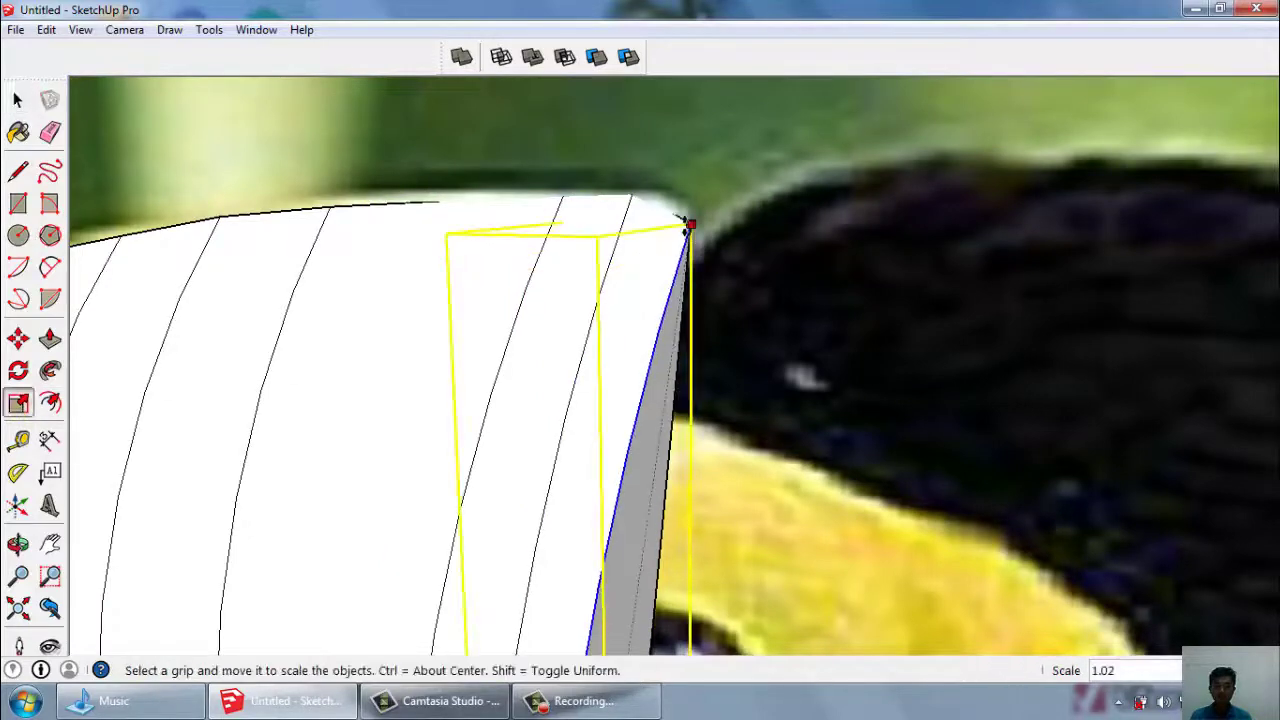
key(space)
Scale the slice downward so its lower end reaches the beak base.
scroll(633, 248, down, 5)
mouse_move(633, 248)
middle_down()
mouse_move(638, 171)
mouse_move(738, 355)
mouse_move(634, 500)
middle_up()
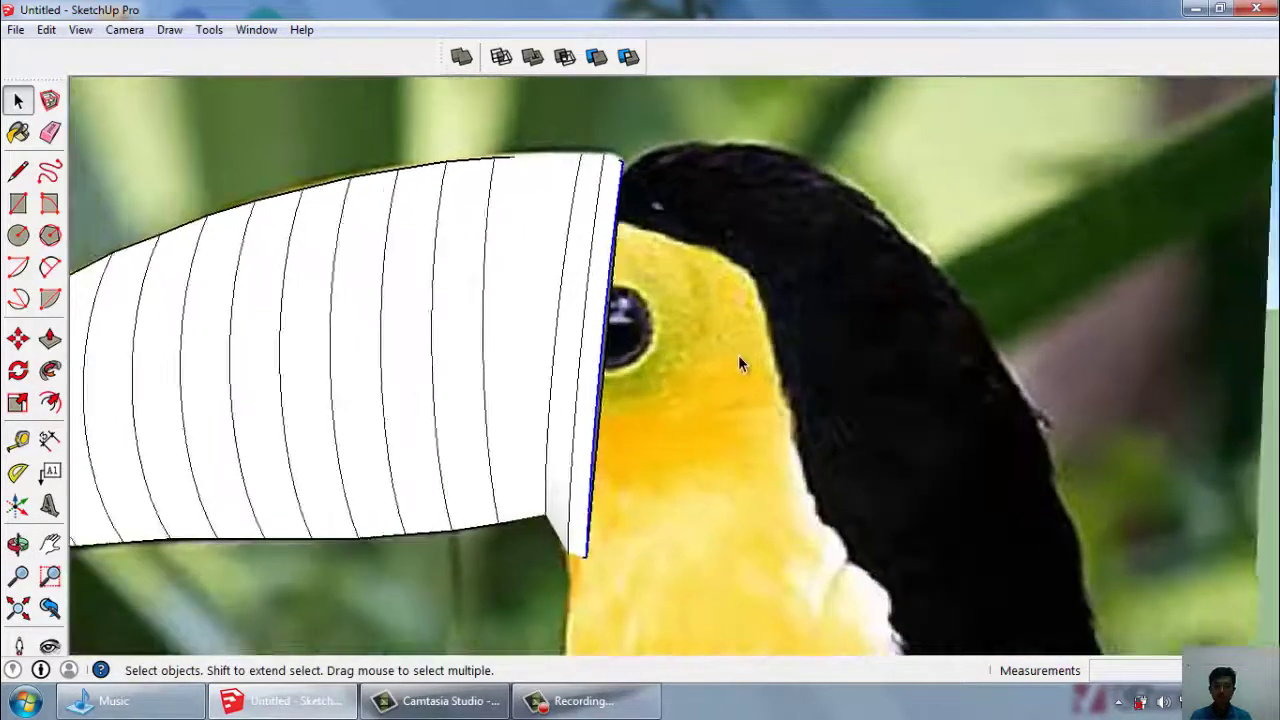
scroll(634, 500, up, 3)
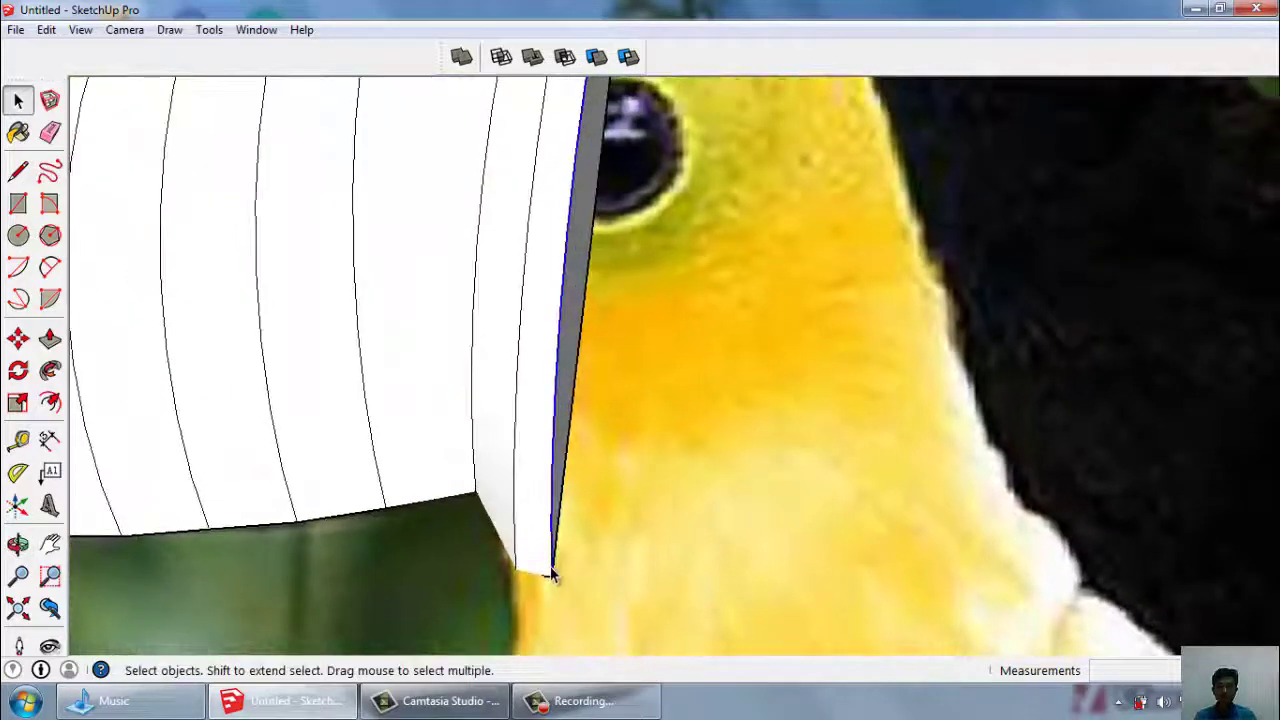
click(17, 401)
scroll(541, 575, down, 2)
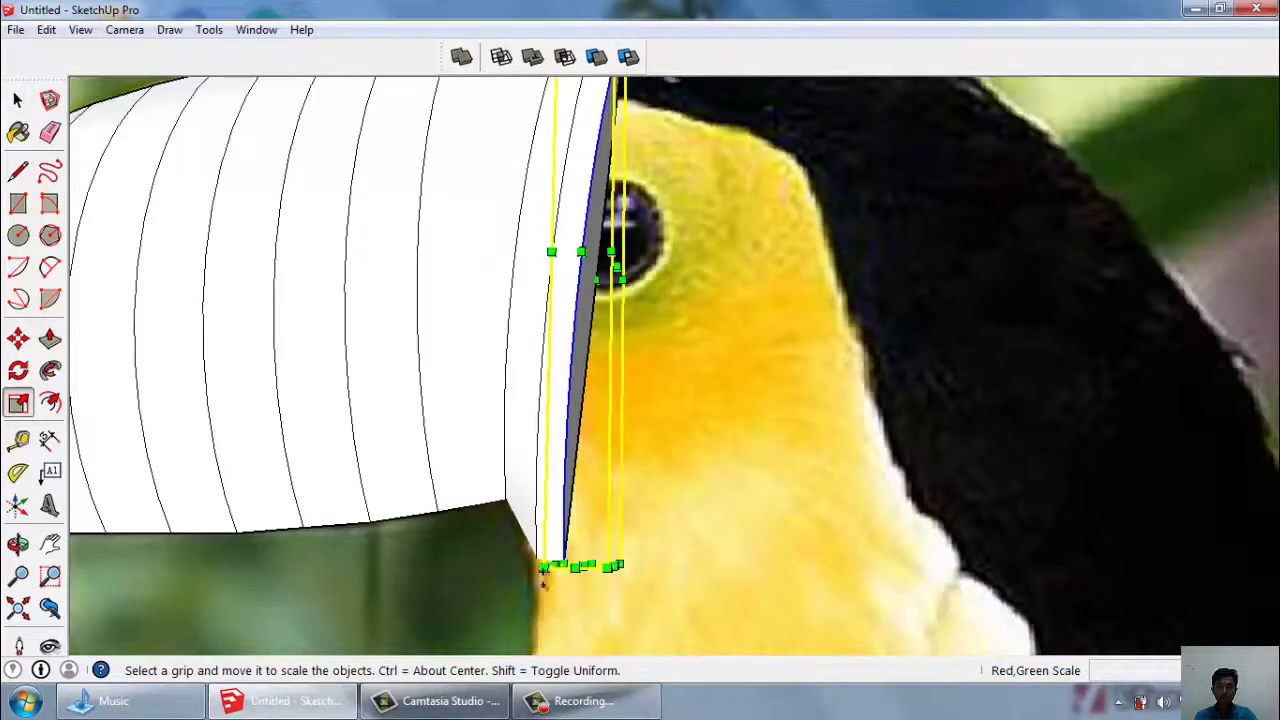
mouse_move(541, 568)
mouse_down()
mouse_move(508, 600)
mouse_move(463, 614)
mouse_move(543, 422)
mouse_up()
scroll(530, 600, up, 2)
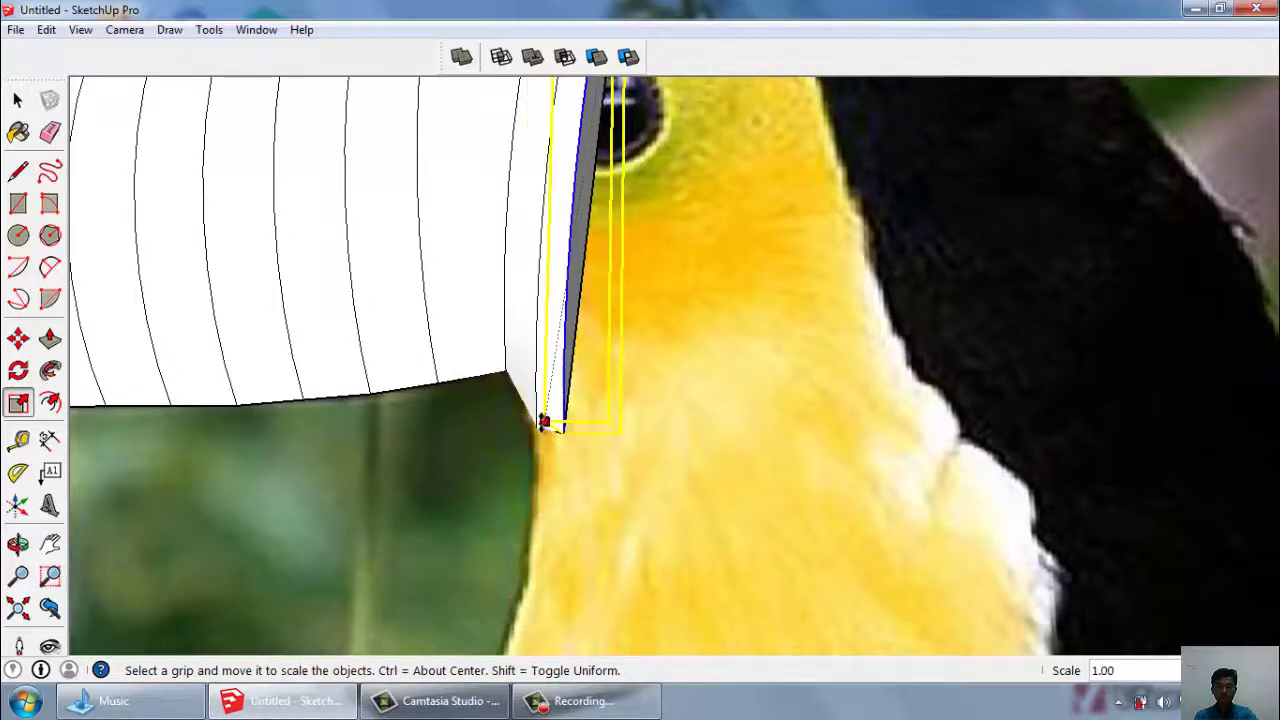
scroll(622, 428, down, 3)
In Front view, stretch the beak's end edge by its corner grips toward the bill base.
key(Escape)
scroll(593, 454, up, 1)
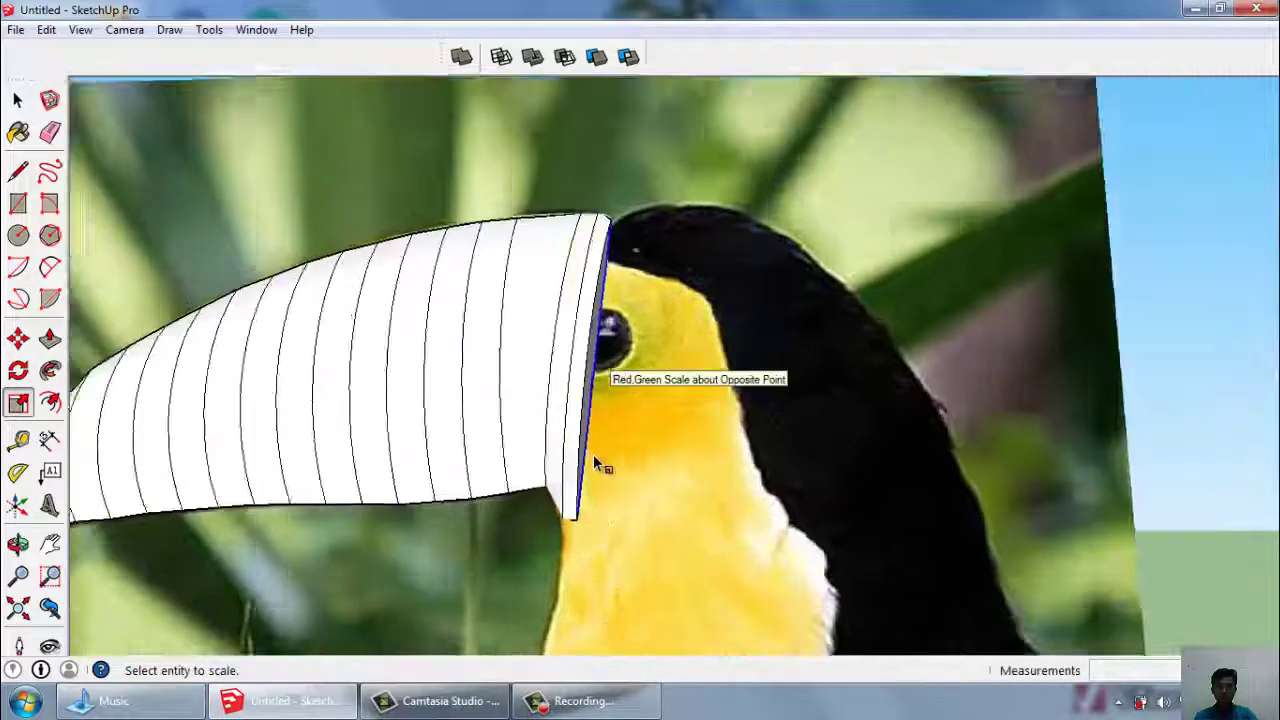
scroll(590, 464, up, 3)
scroll(600, 447, up, 1)
scroll(600, 462, up, 1)
scroll(585, 504, up, 1)
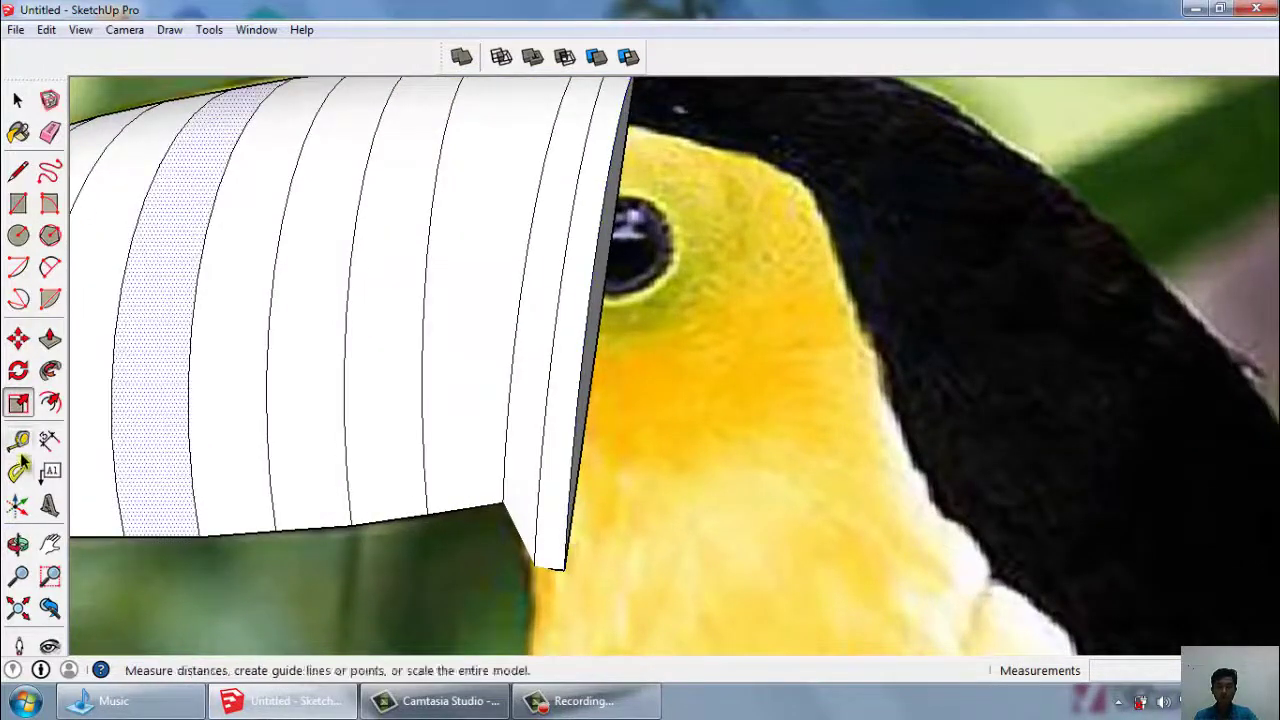
click(170, 330)
scroll(555, 640, down, 1)
key(space)
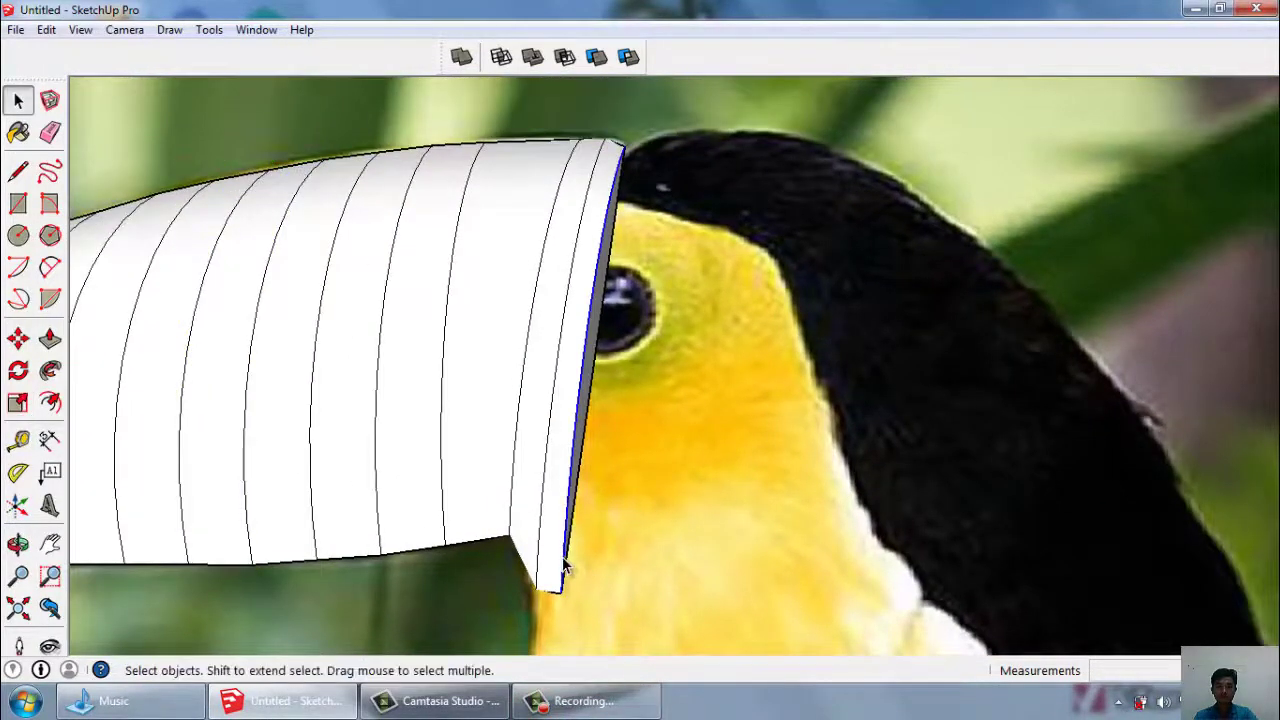
key(f)
key(s)
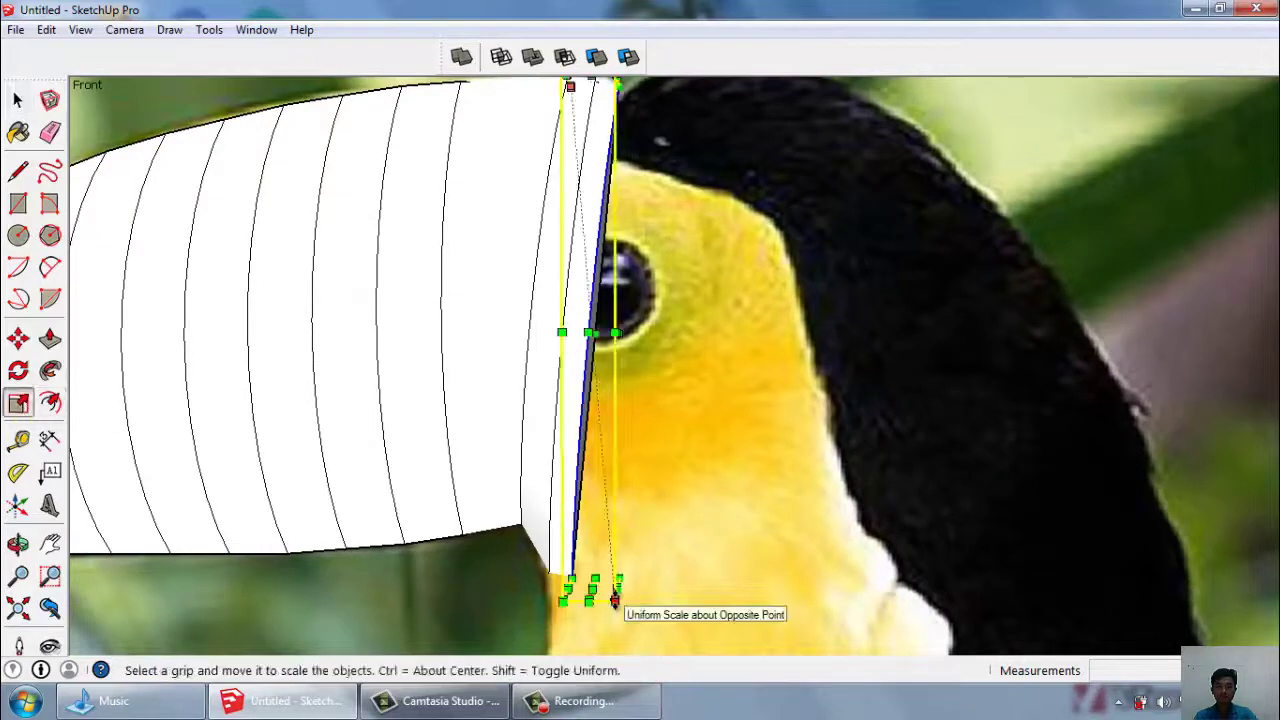
drag(614, 600, 538, 630)
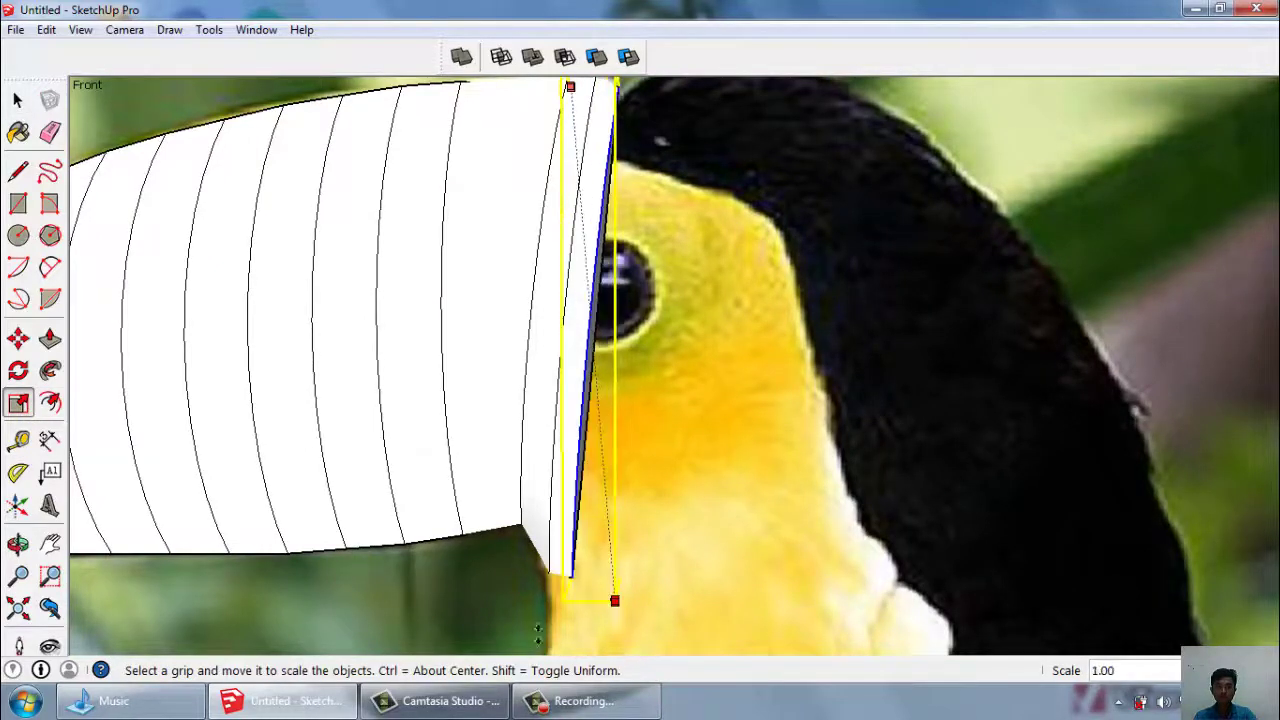
mouse_move(614, 600)
mouse_down()
mouse_move(586, 638)
mouse_move(554, 636)
mouse_up()
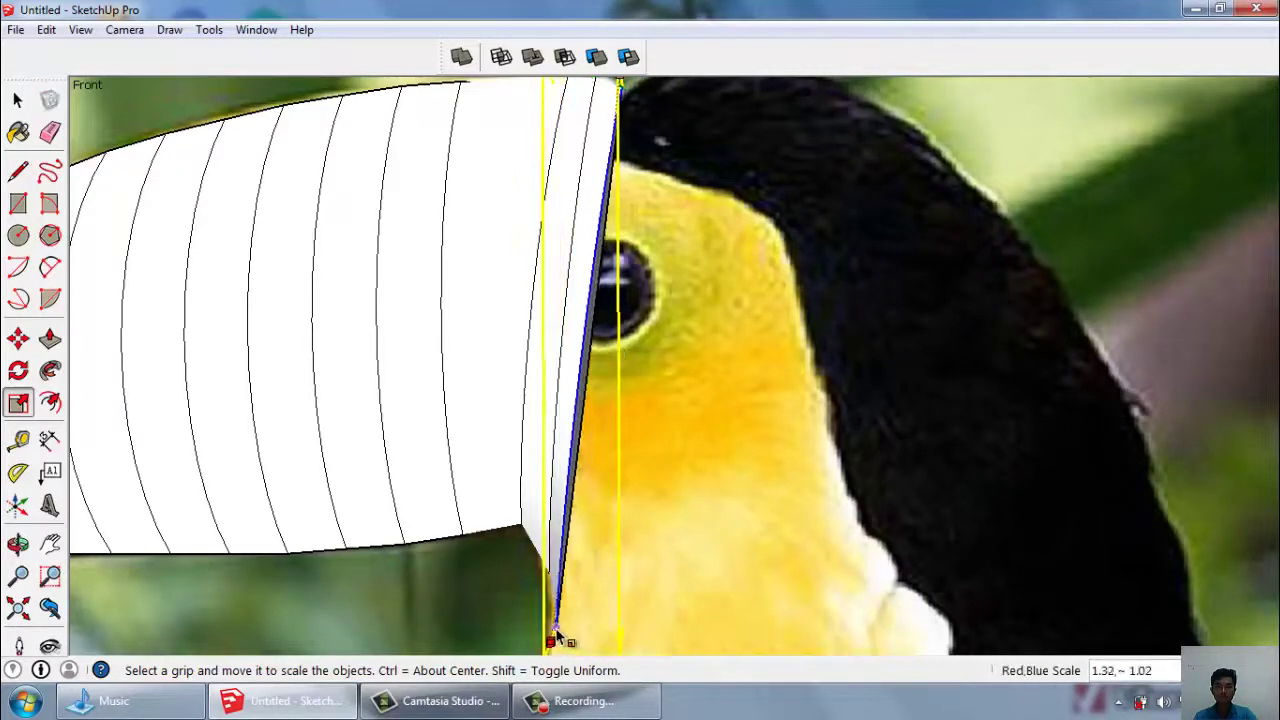
key(space)
Orbit around the beak to inspect the stretched end from different sides.
scroll(640, 500, down, 3)
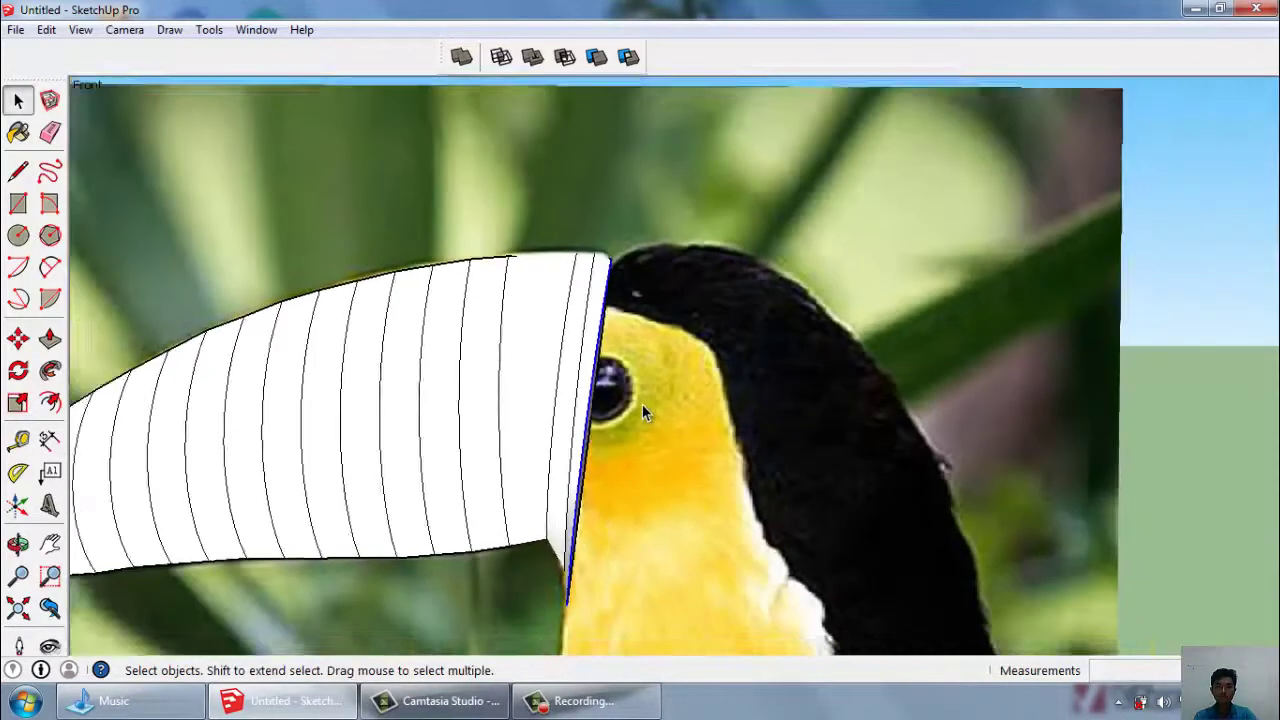
scroll(608, 626, up, 5)
mouse_move(608, 626)
middle_down()
mouse_move(740, 604)
mouse_move(548, 440)
middle_up()
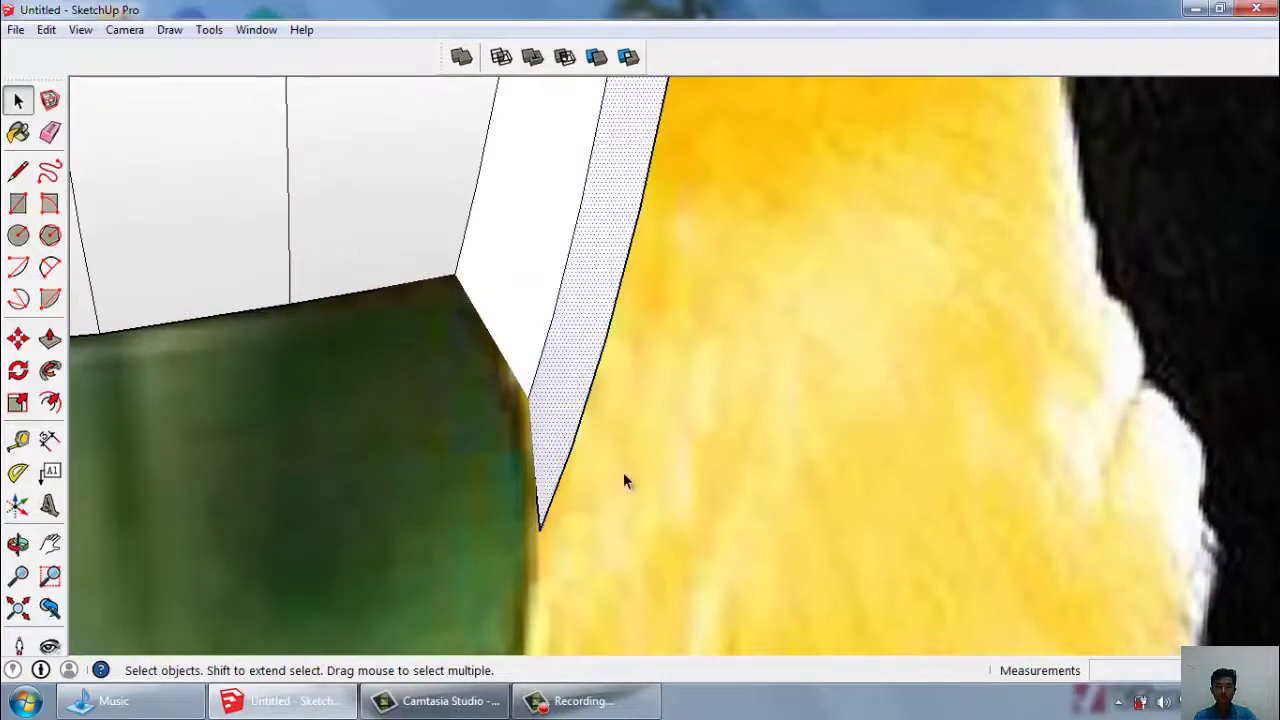
scroll(573, 628, down, 3)
scroll(723, 449, down, 3)
scroll(723, 458, down, 2)
mouse_move(777, 257)
middle_down()
mouse_move(737, 317)
mouse_move(679, 321)
mouse_move(668, 490)
mouse_move(789, 514)
mouse_move(606, 514)
mouse_move(997, 491)
middle_up()
scroll(683, 325, up, 2)
scroll(886, 530, up, 2)
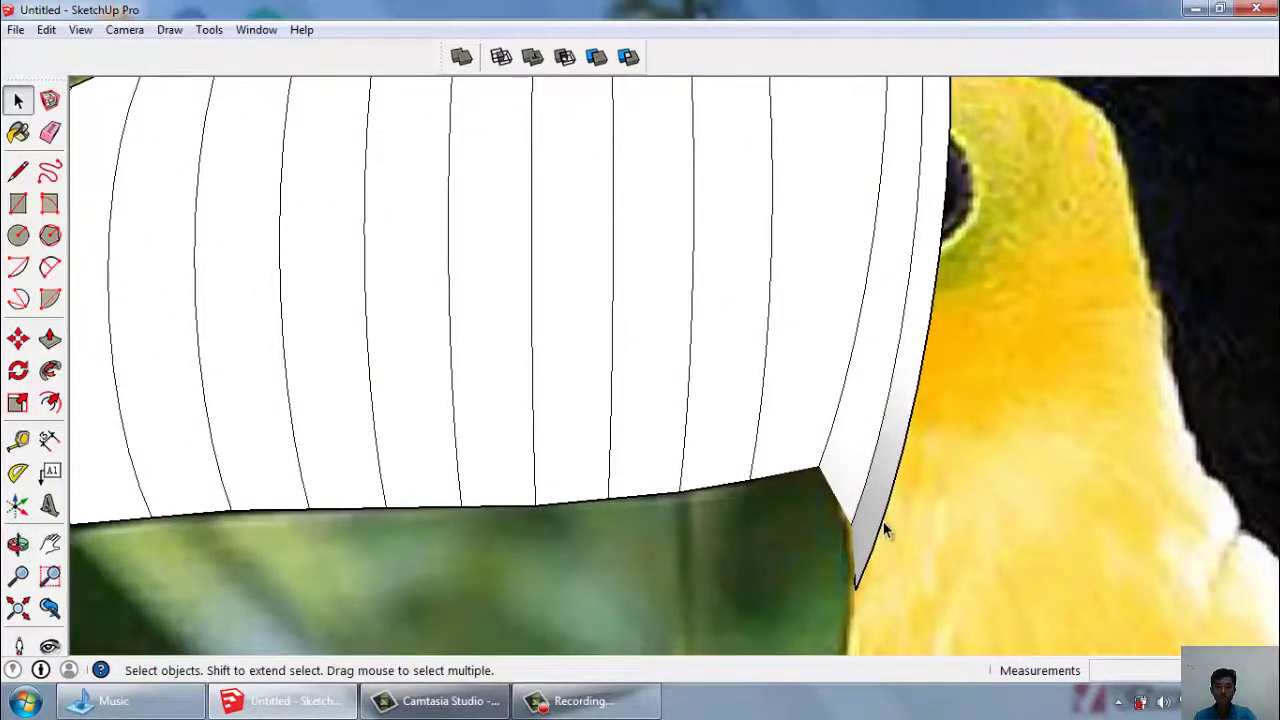
Rescale the end slice from a corner grip by about 1.08, then orbit back toward the eye.
key(s)
click(851, 597)
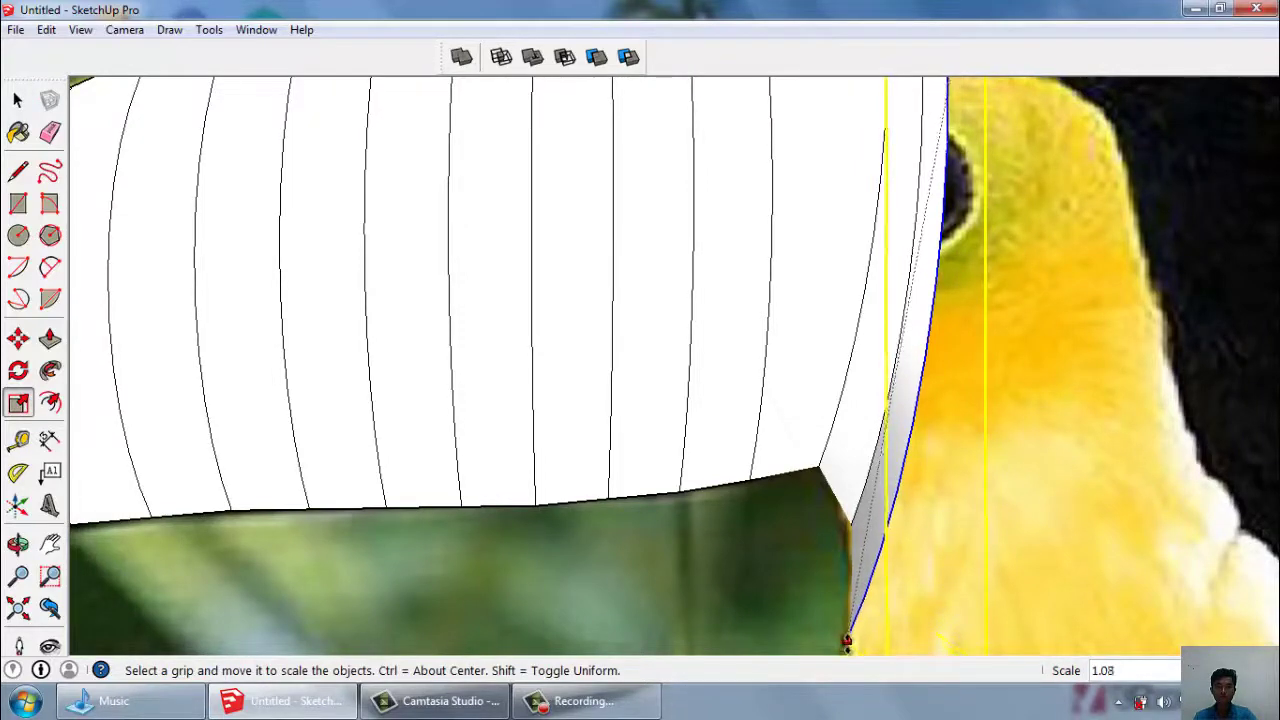
click(861, 650)
key(space)
mouse_move(761, 522)
middle_down()
mouse_move(848, 471)
mouse_move(911, 386)
middle_up()
scroll(915, 110, up, 3)
scroll(880, 190, down, 3)
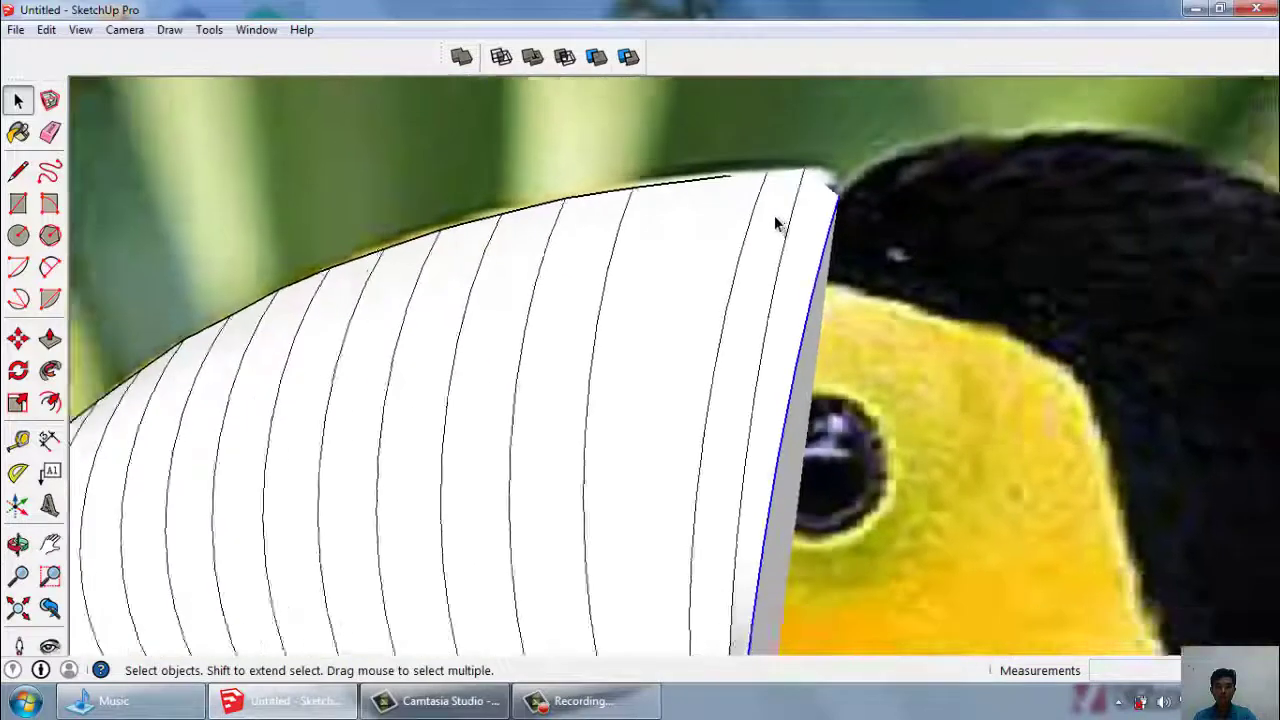
scroll(770, 218, down, 1)
scroll(750, 220, down, 2)
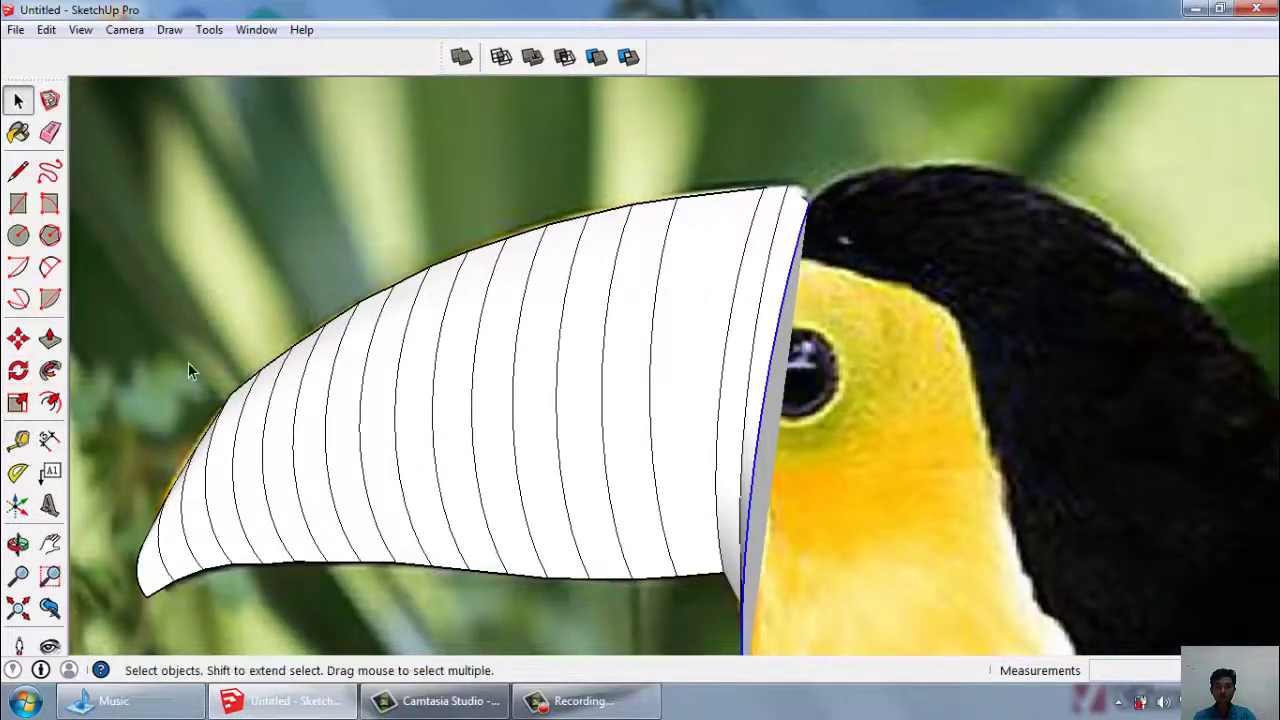
scroll(190, 370, down, 2)
scroll(612, 440, up, 2)
Rotate the bill a few degrees about its base corner so the toucan's eye shows.
click(603, 405)
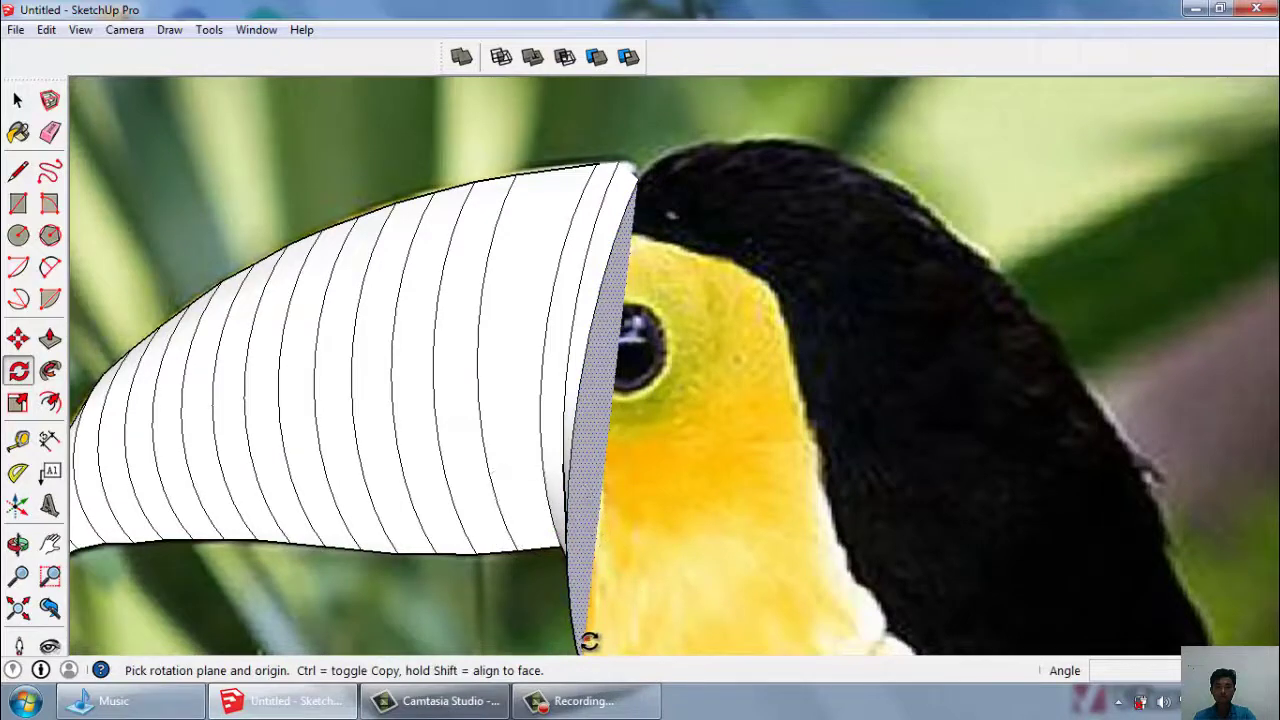
middle_drag(589, 641, 581, 616)
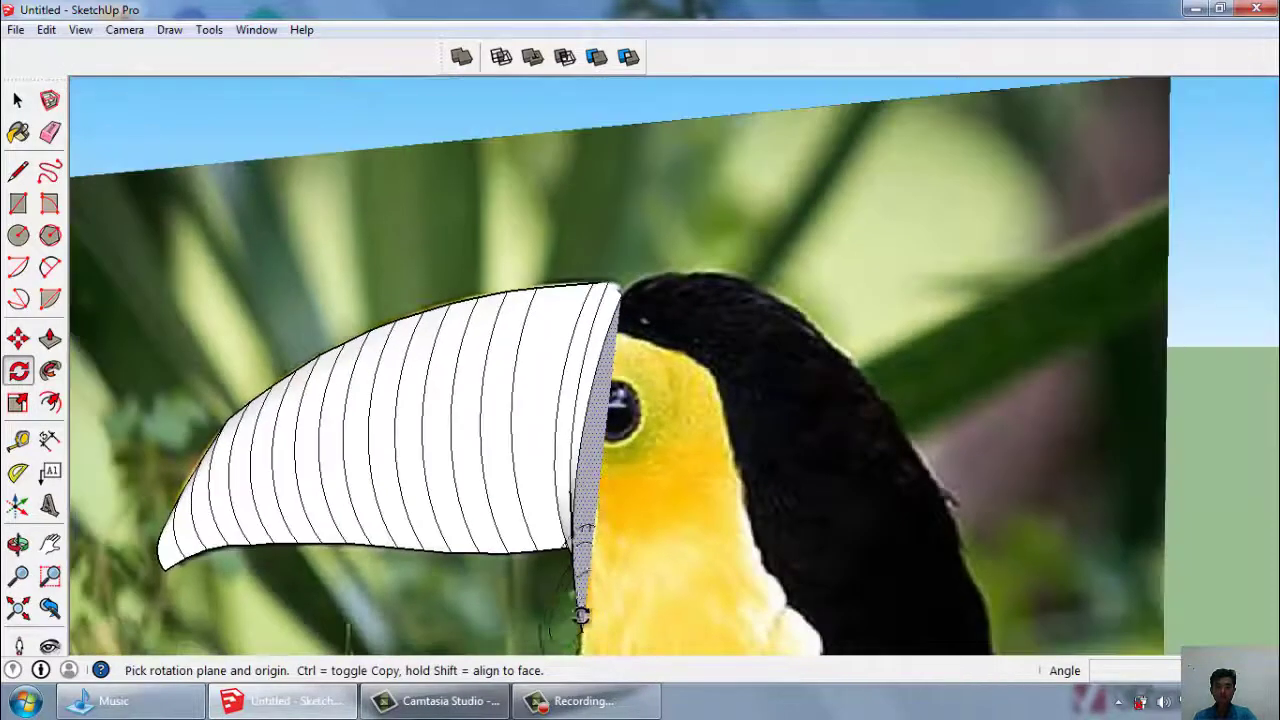
click(621, 296)
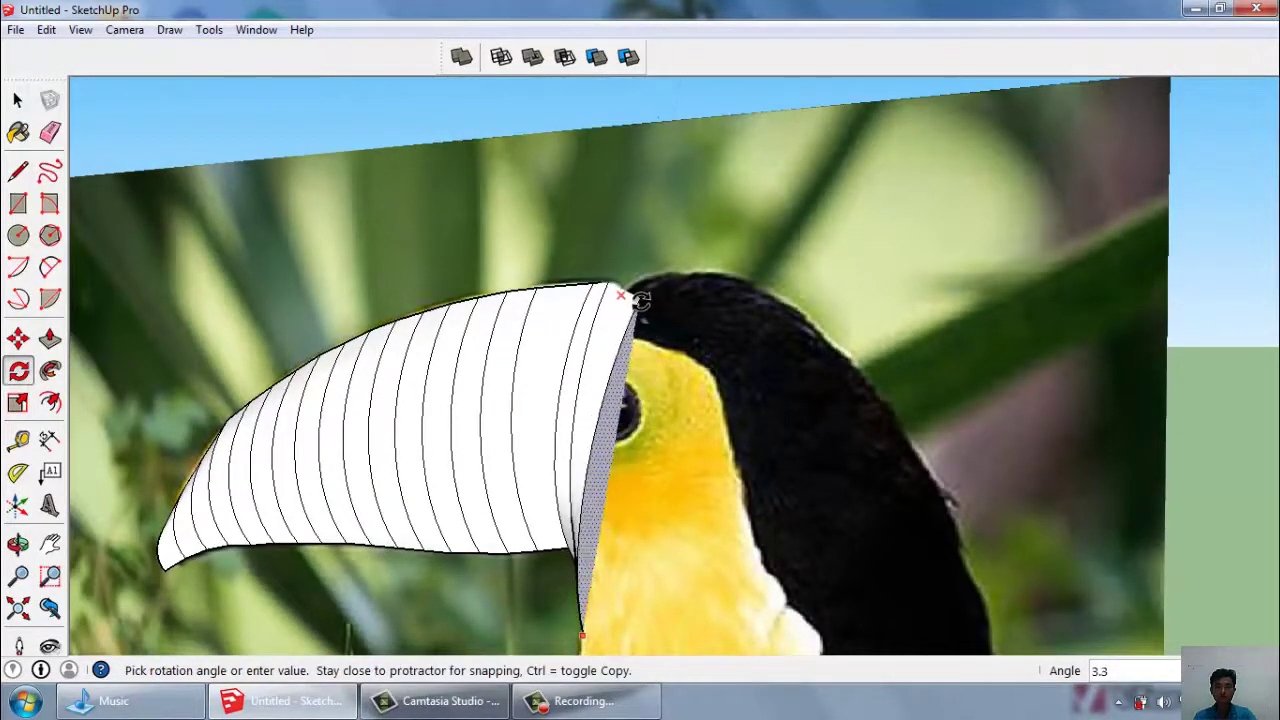
click(620, 345)
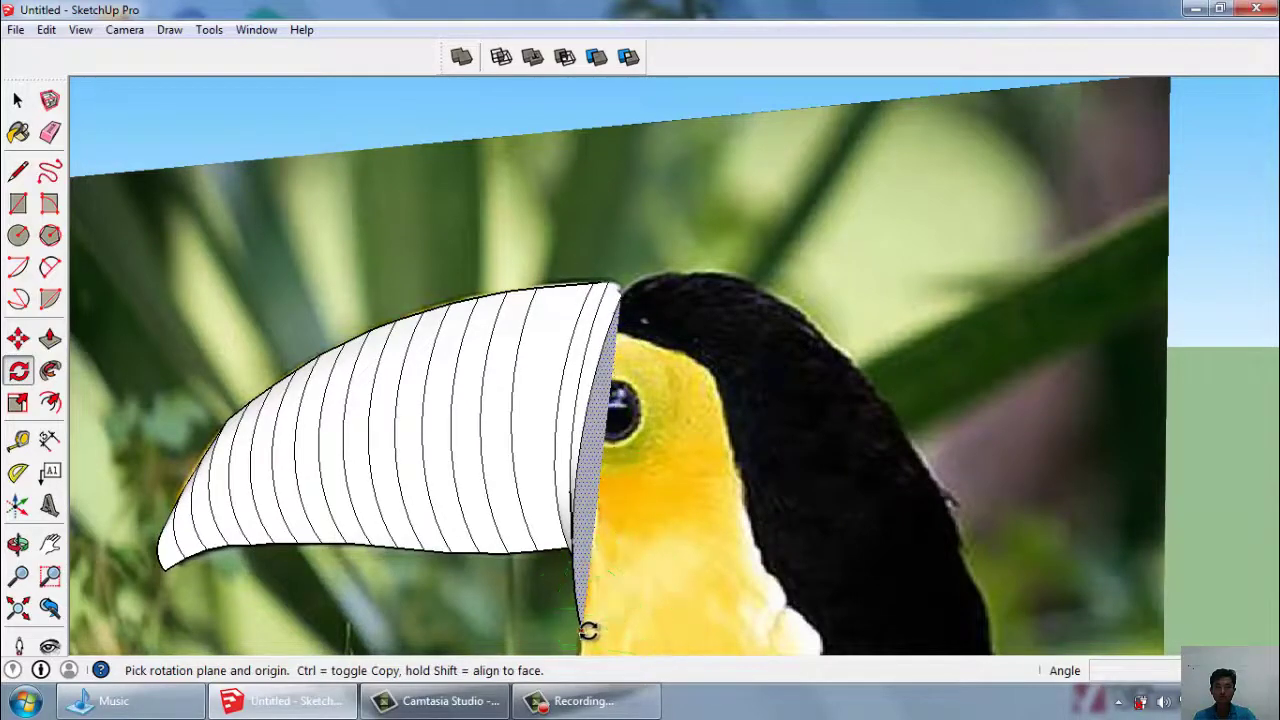
scroll(636, 450, up, 3)
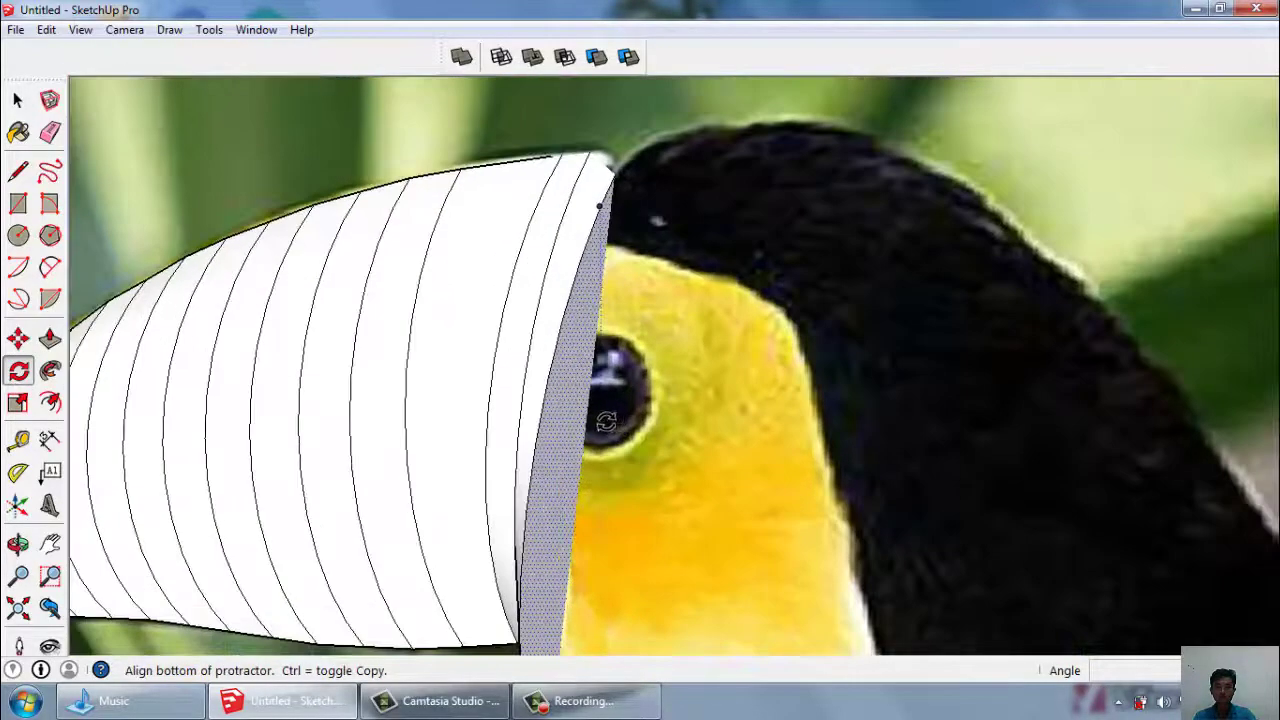
click(620, 180)
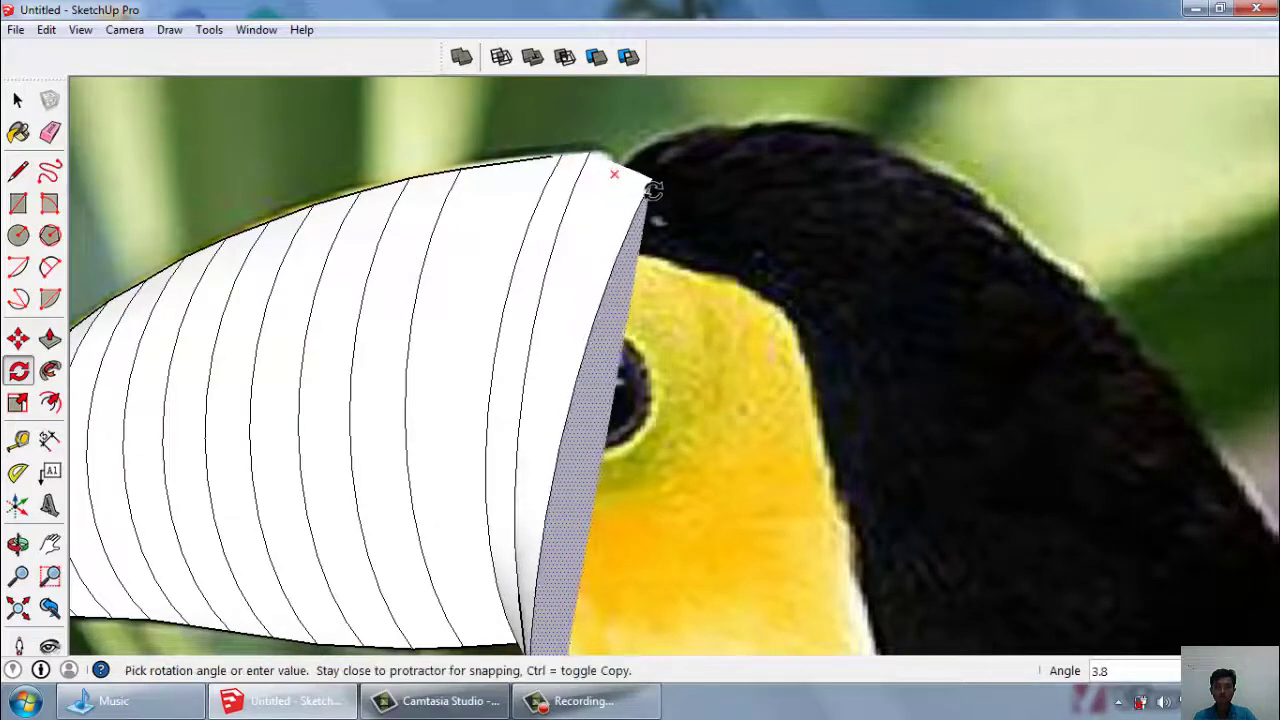
key(Escape)
scroll(613, 268, down, 1)
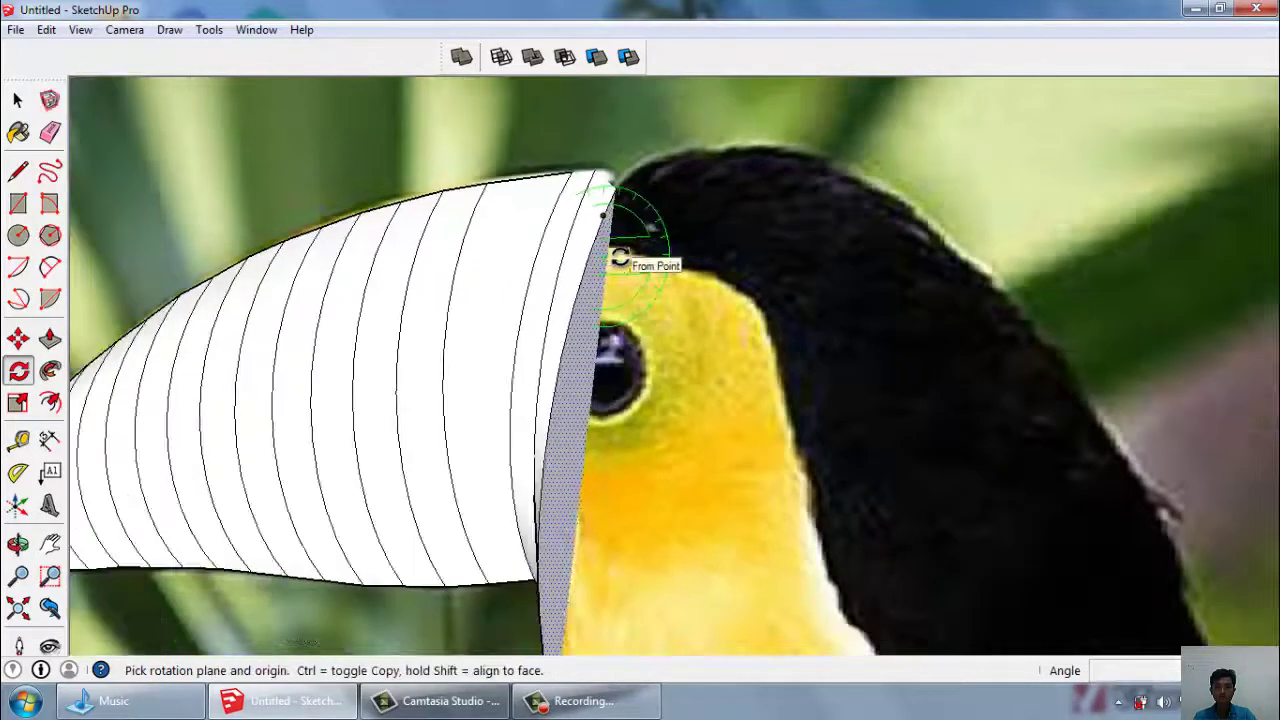
key(space)
scroll(609, 252, down, 1)
Push/Pull the beak's end face outward about another 1" until it reaches the eye.
key(p)
drag(590, 375, 665, 383)
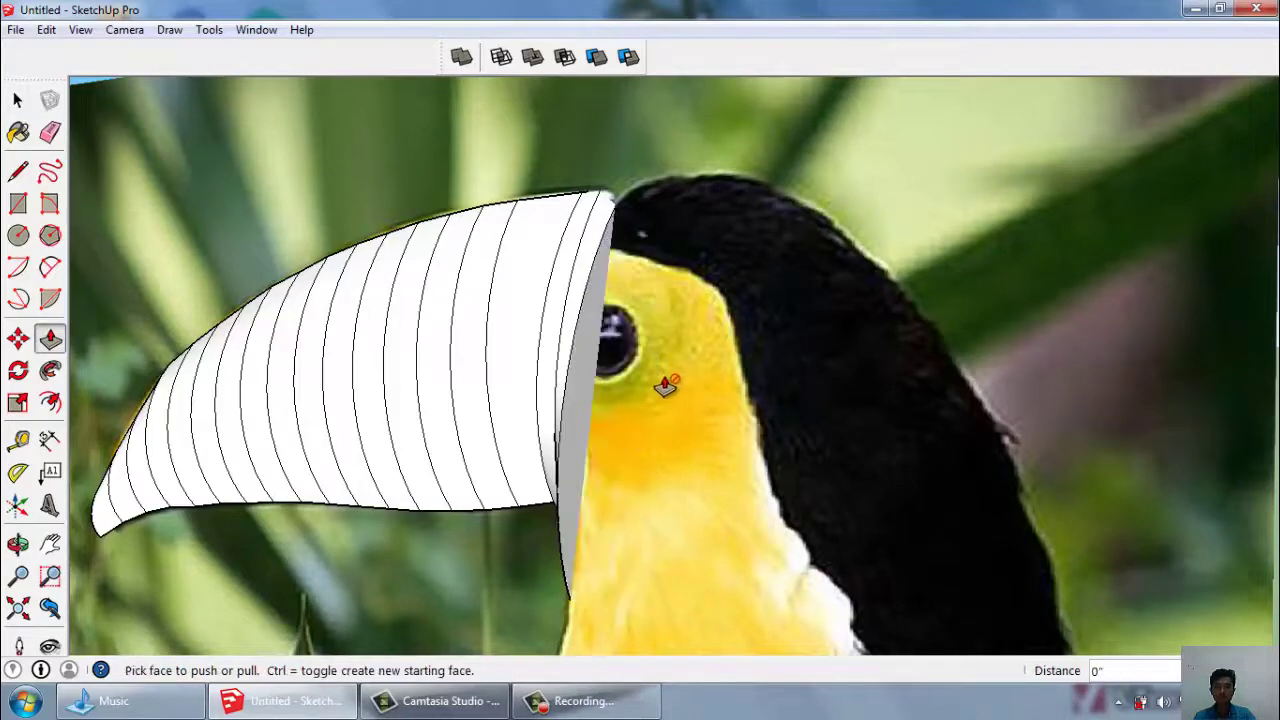
scroll(663, 380, up, 1)
key(space)
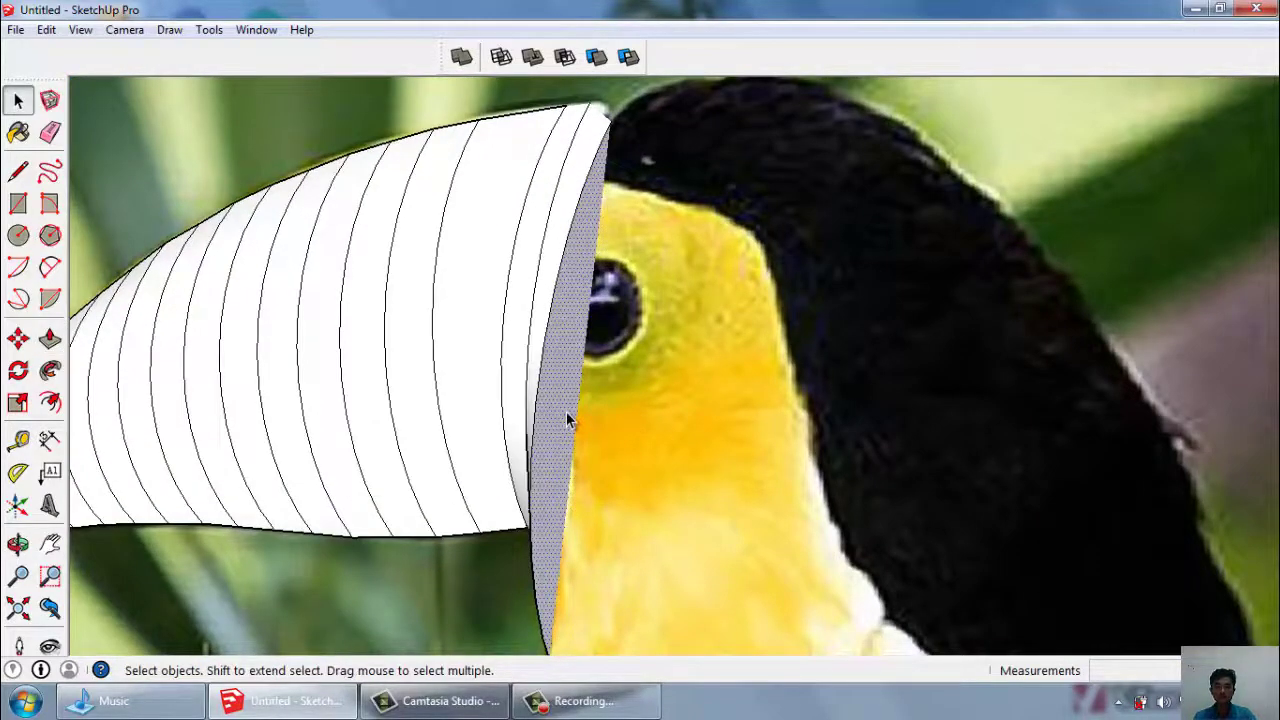
drag(565, 421, 601, 425)
scroll(611, 418, down, 2)
scroll(588, 422, up, 1)
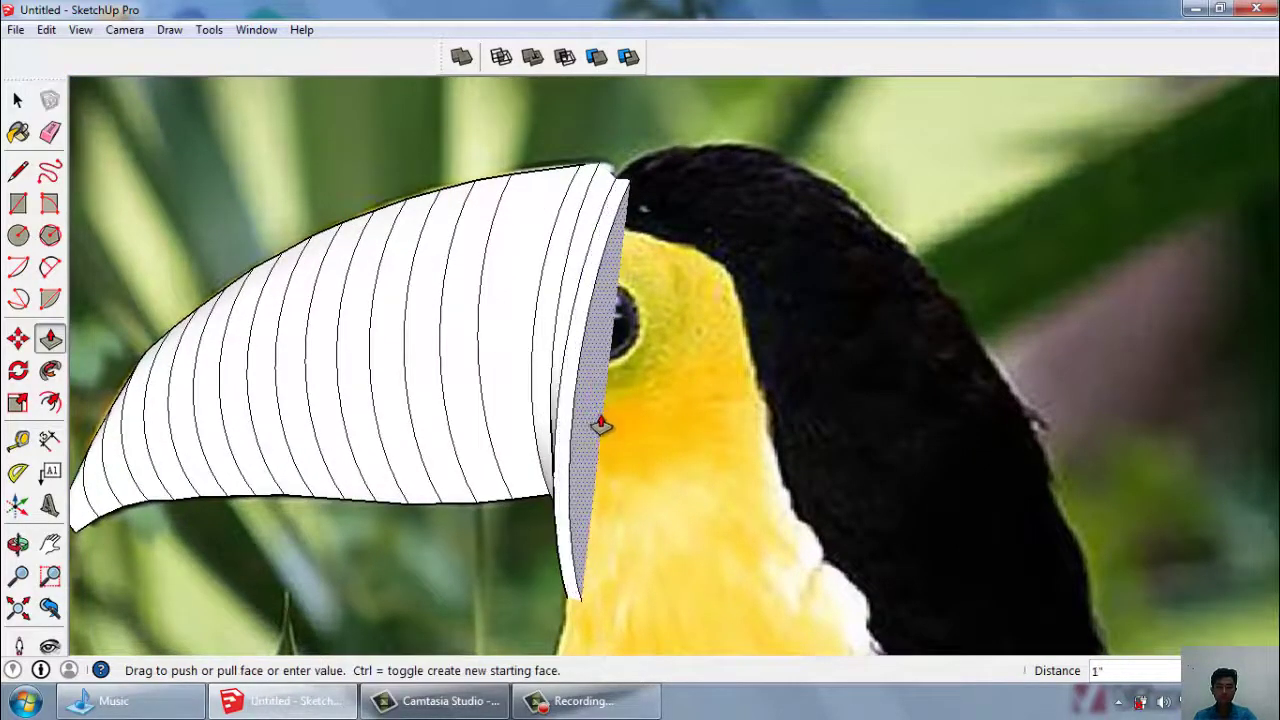
key(space)
scroll(598, 552, up, 1)
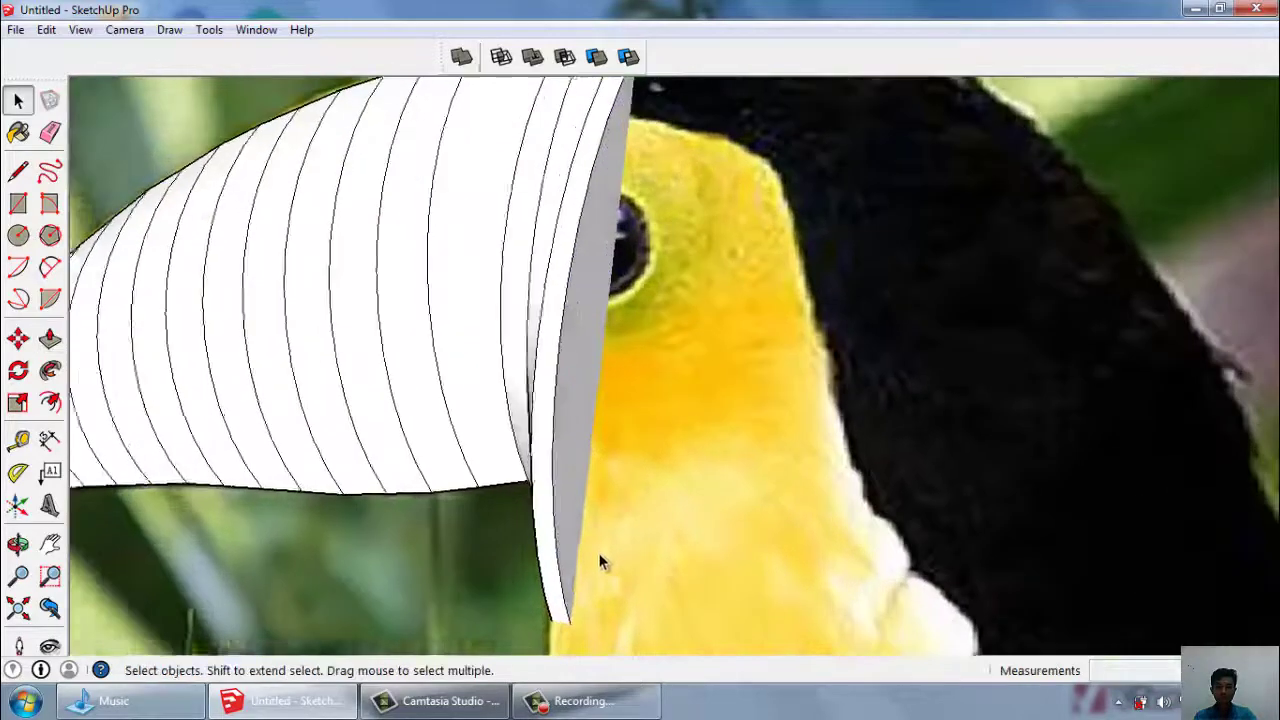
scroll(599, 405, down, 1)
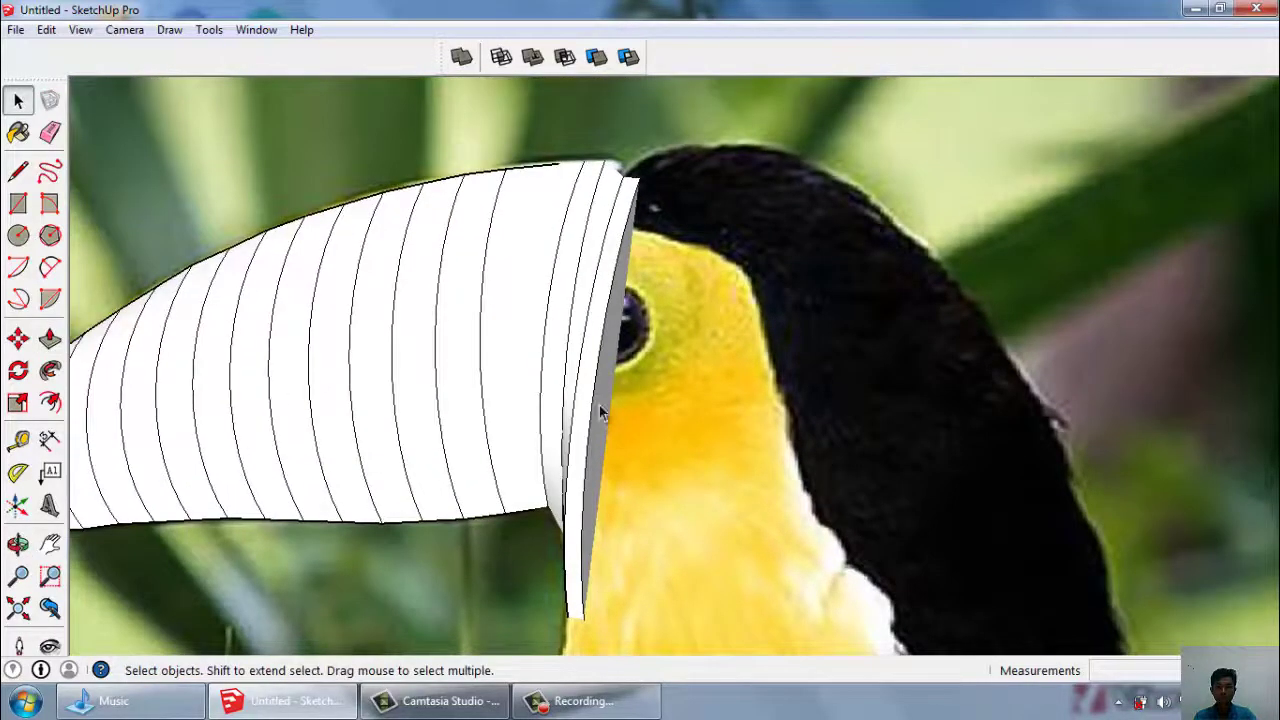
Scale the last slice, stretching its top upward and its bottom toward the beak bottom.
click(29, 403)
scroll(636, 203, up, 2)
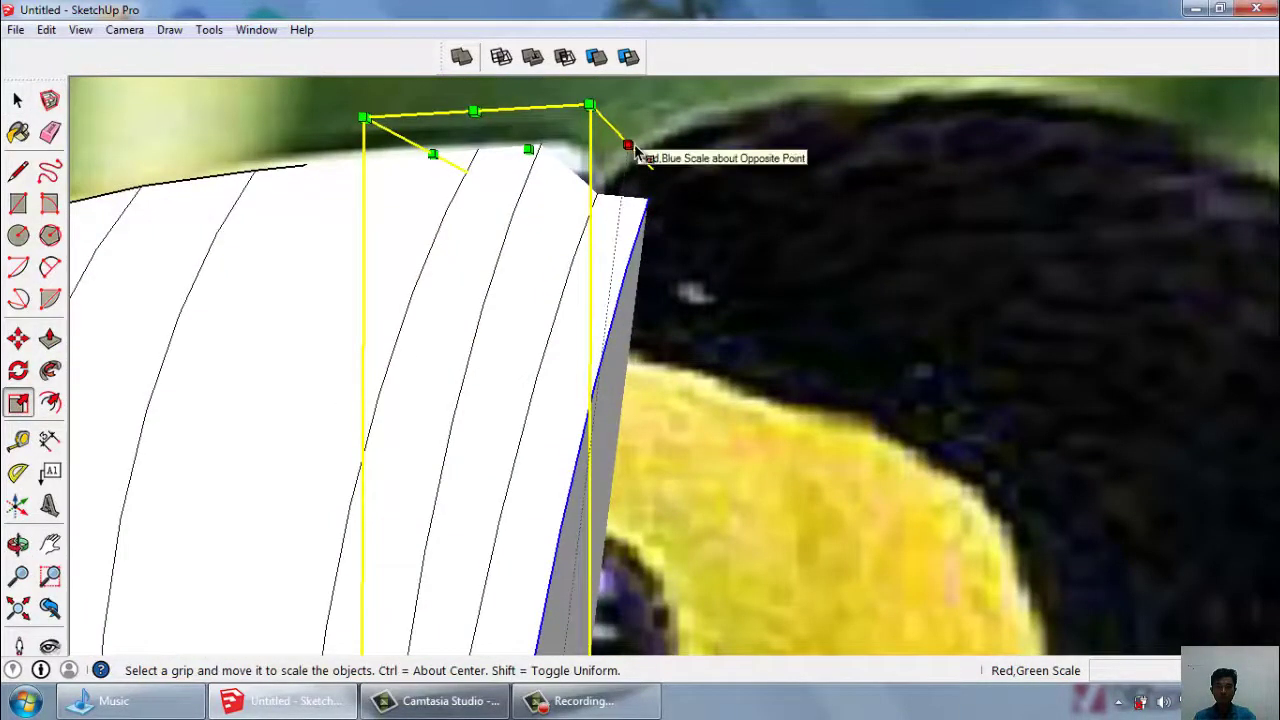
mouse_move(635, 149)
mouse_down()
mouse_move(608, 88)
mouse_move(650, 117)
mouse_up()
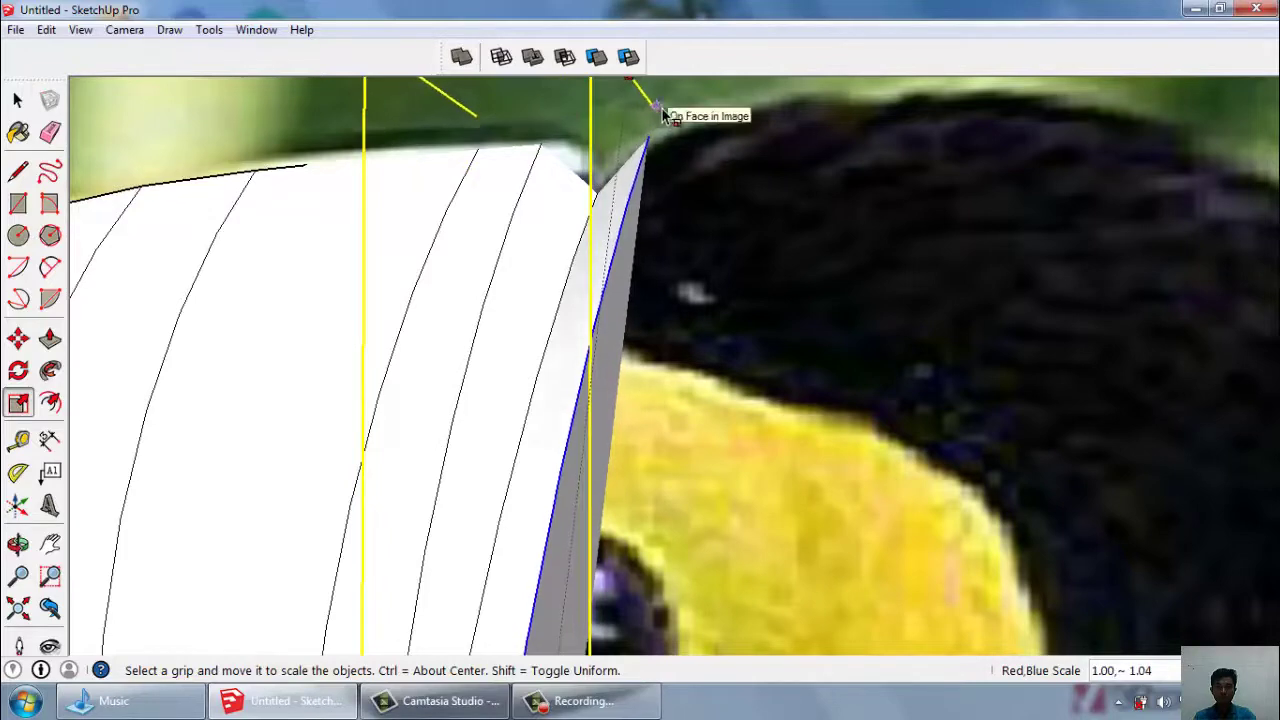
scroll(663, 115, down, 3)
scroll(571, 523, up, 3)
scroll(622, 537, up, 2)
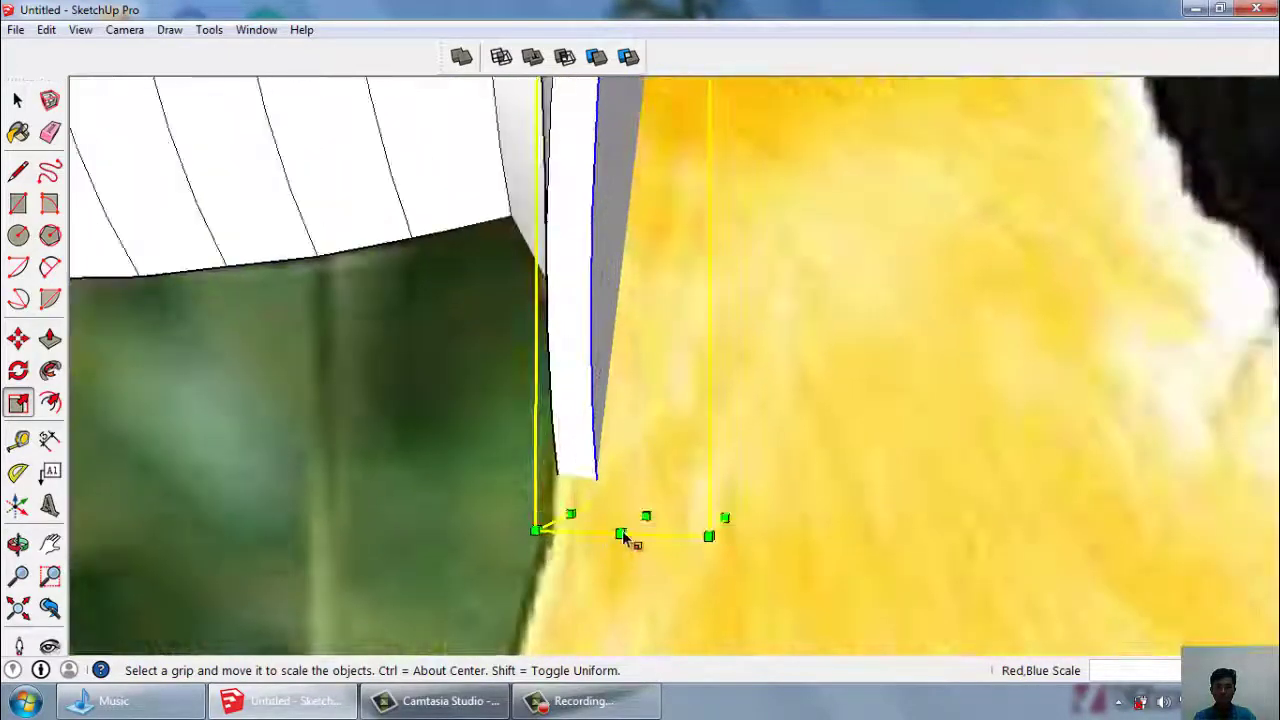
drag(580, 522, 554, 567)
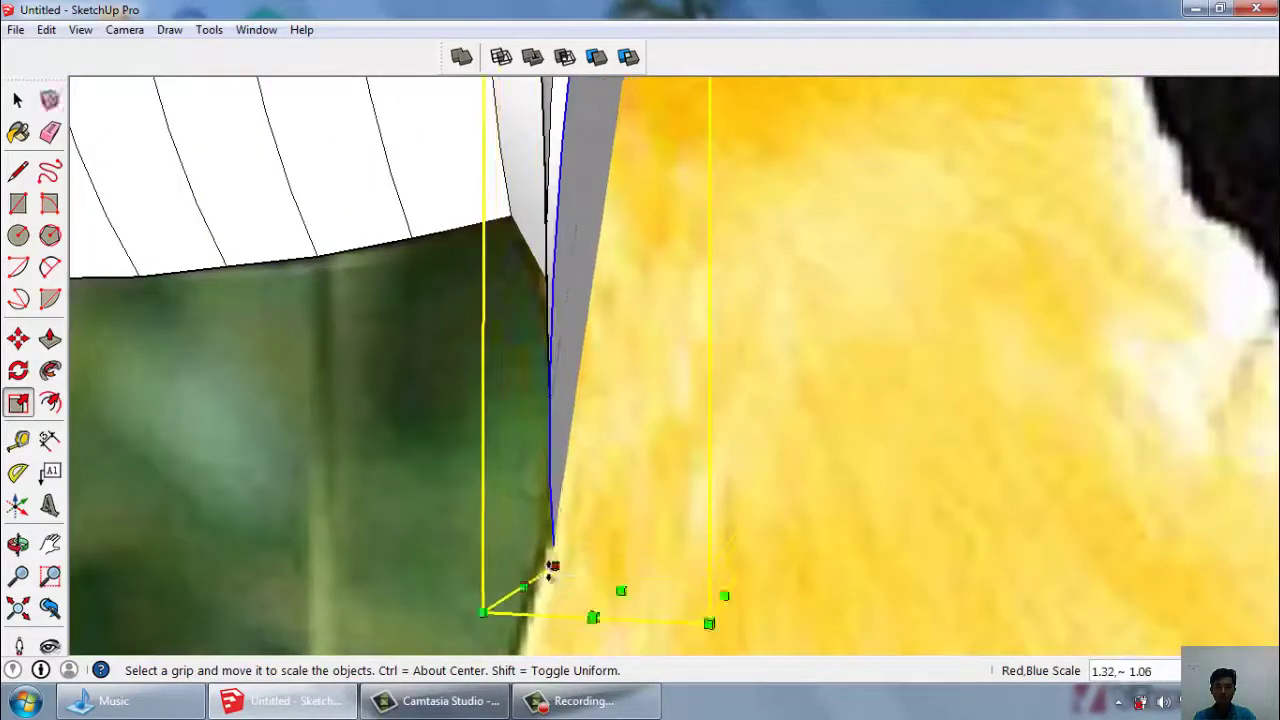
scroll(587, 612, down, 2)
scroll(587, 612, down, 2)
scroll(632, 318, up, 3)
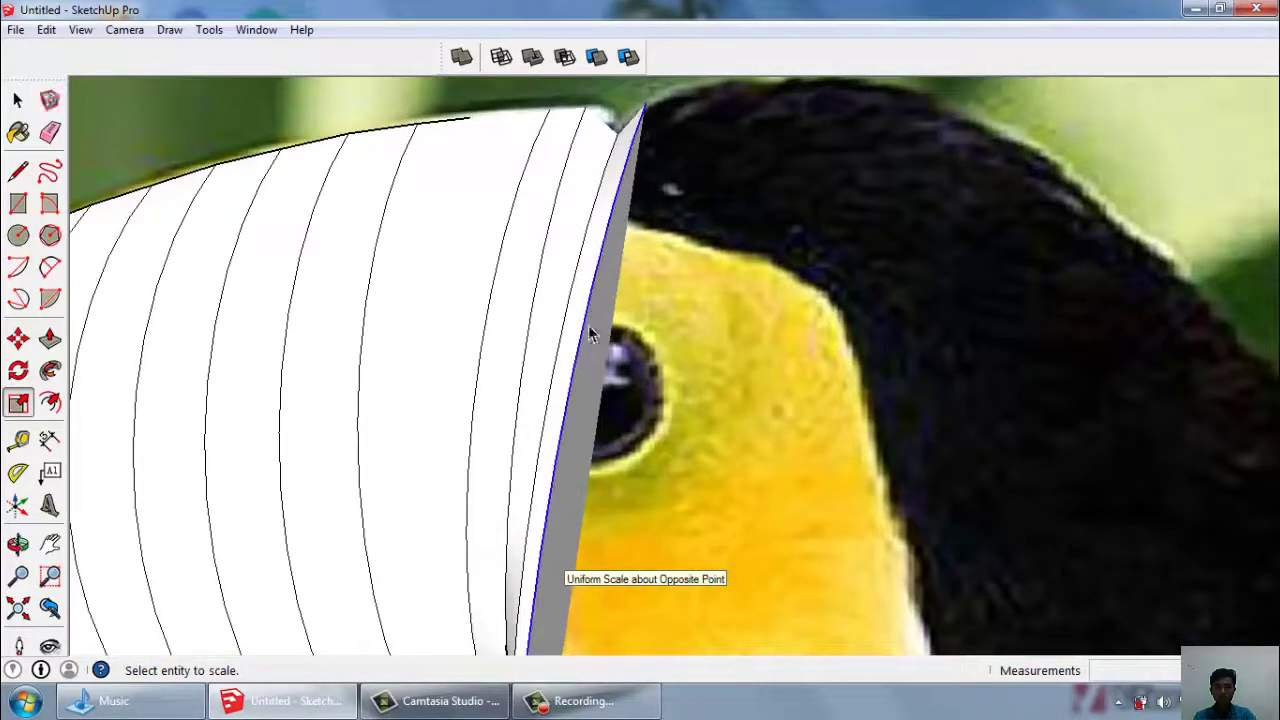
Push/Pull the final slice outward 1 1/4".
key(p)
drag(591, 360, 630, 370)
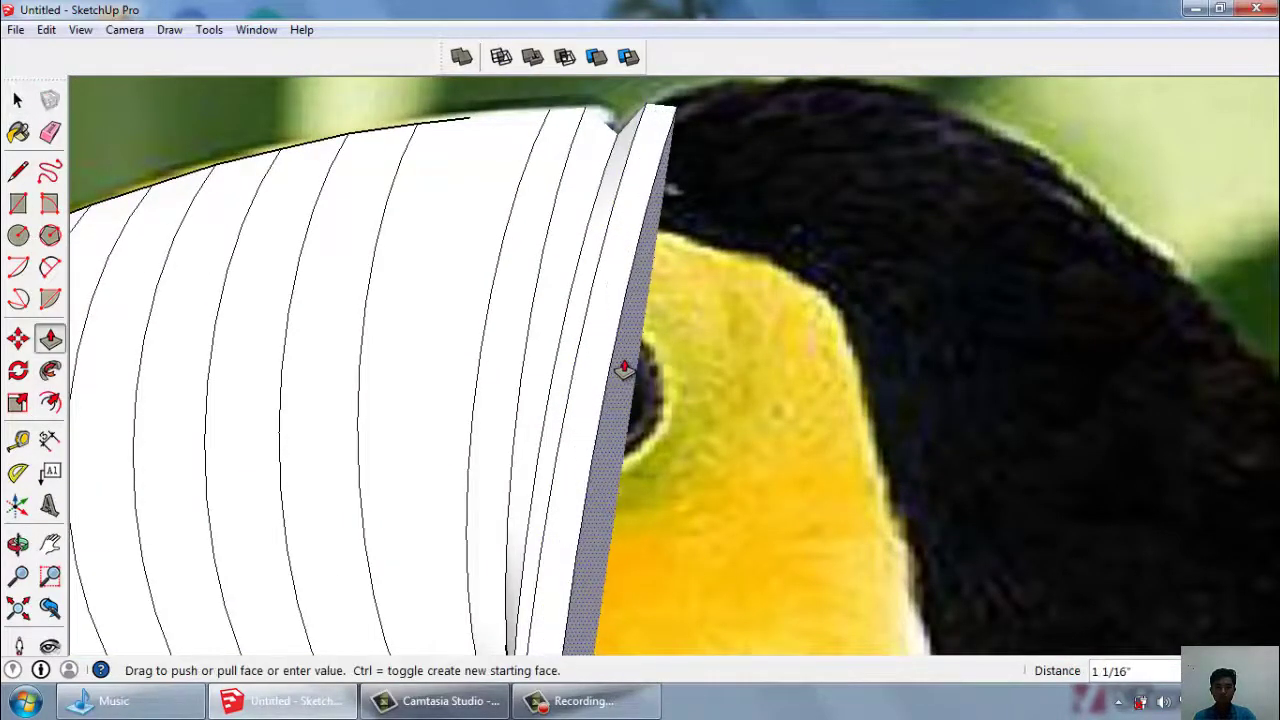
key(space)
scroll(629, 347, down, 3)
scroll(667, 281, up, 2)
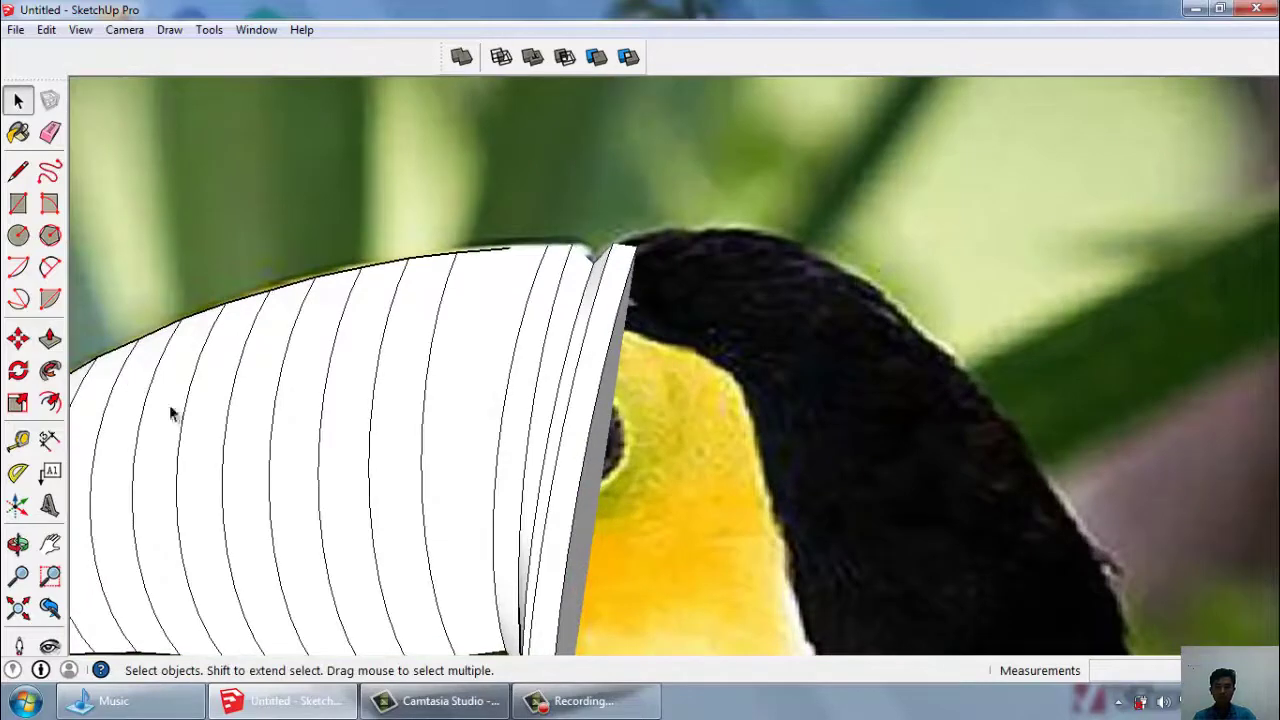
Rescale the thickened slice's top and bottom to the beak base, then orbit to check.
click(18, 403)
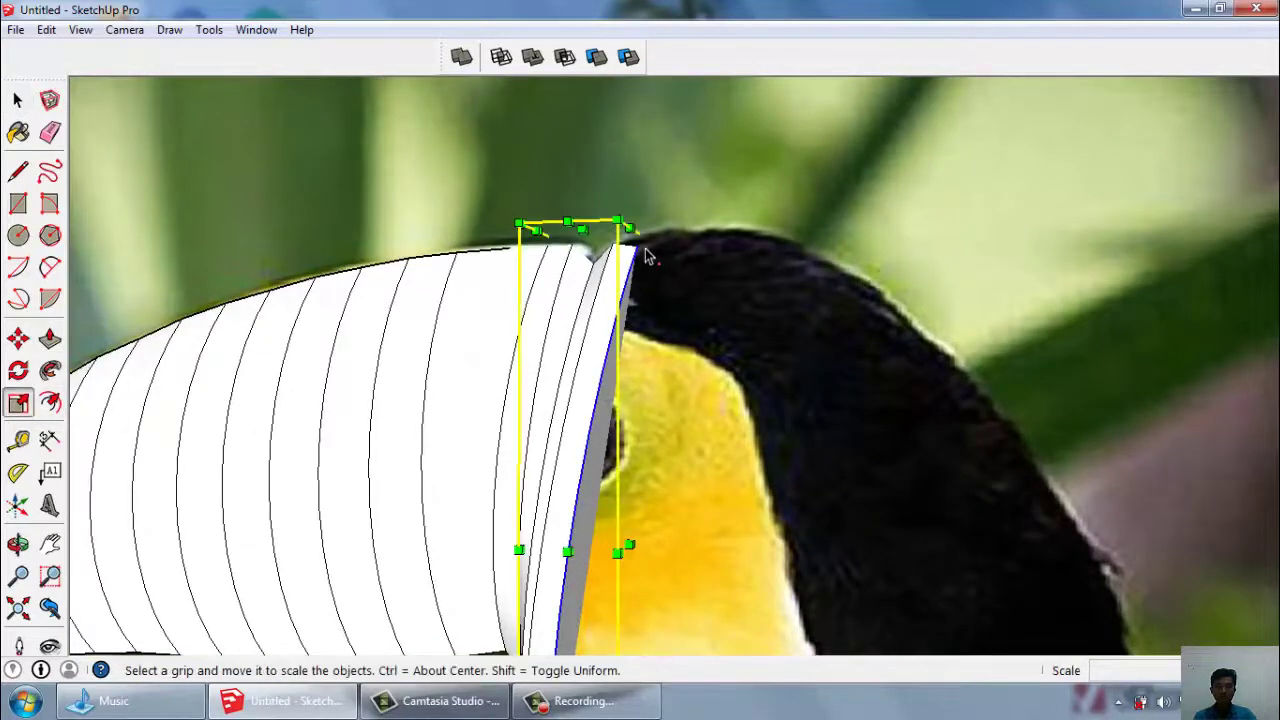
scroll(610, 212, up, 3)
mouse_move(610, 167)
mouse_down()
mouse_move(638, 190)
mouse_move(630, 180)
mouse_up()
scroll(634, 114, down, 3)
scroll(586, 528, down, 2)
scroll(580, 490, up, 5)
mouse_move(574, 466)
mouse_down()
mouse_move(563, 494)
mouse_move(555, 483)
mouse_up()
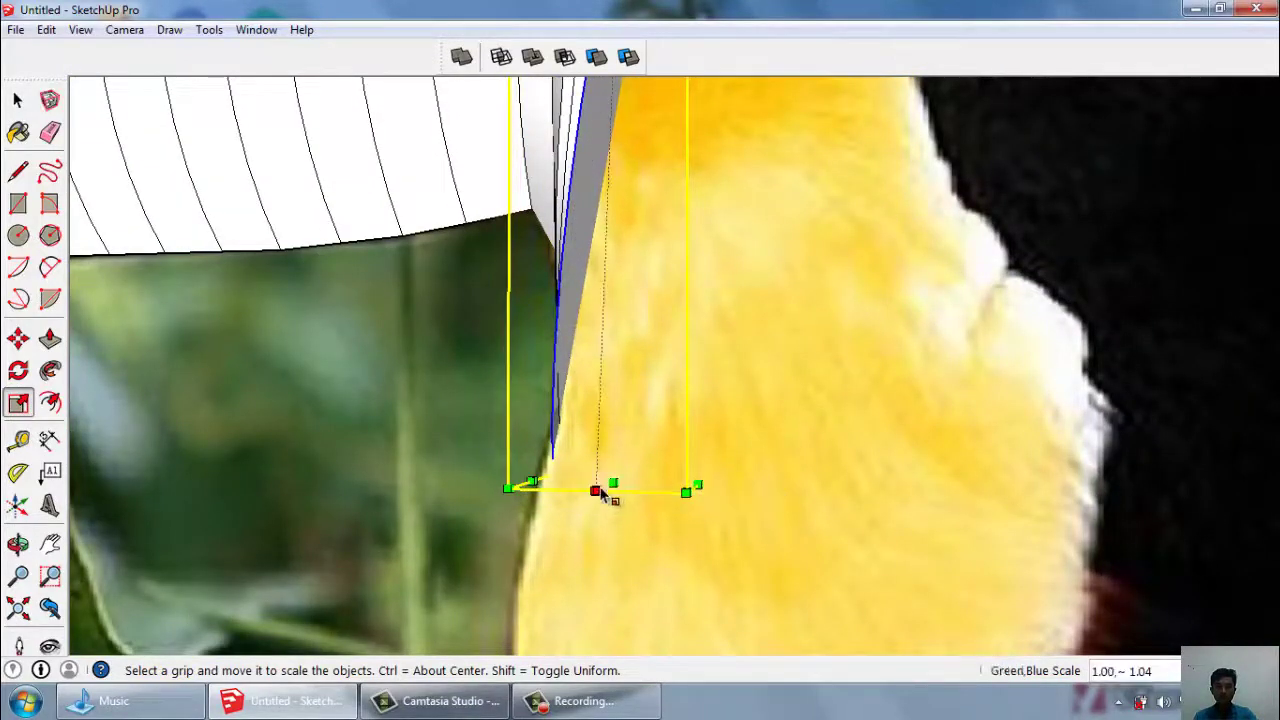
drag(608, 482, 607, 481)
scroll(600, 486, down, 2)
mouse_move(600, 486)
middle_down()
mouse_move(751, 517)
mouse_move(714, 497)
middle_up()
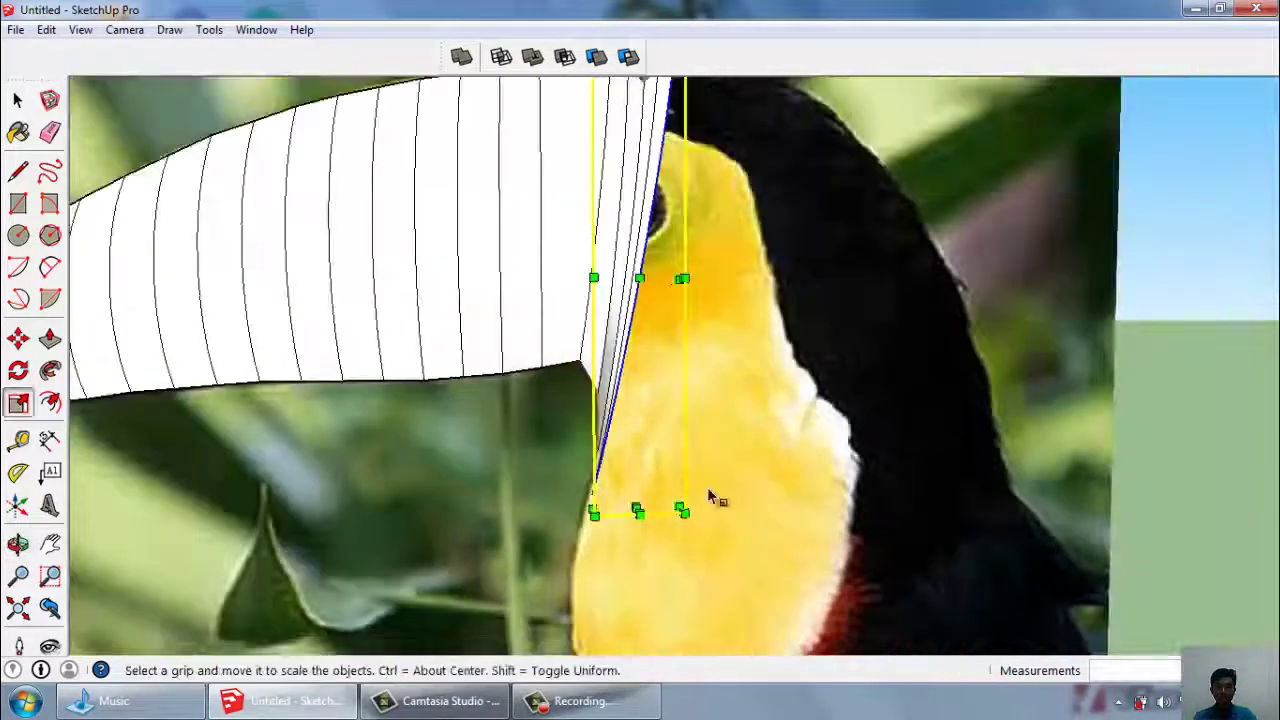
scroll(714, 497, down, 2)
mouse_move(905, 472)
middle_down()
mouse_move(651, 449)
mouse_move(449, 483)
mouse_move(560, 509)
mouse_move(587, 544)
mouse_move(566, 571)
mouse_move(627, 275)
middle_up()
Reactivate Scale on the thin slice and orbit to view it from another side.
key(s)
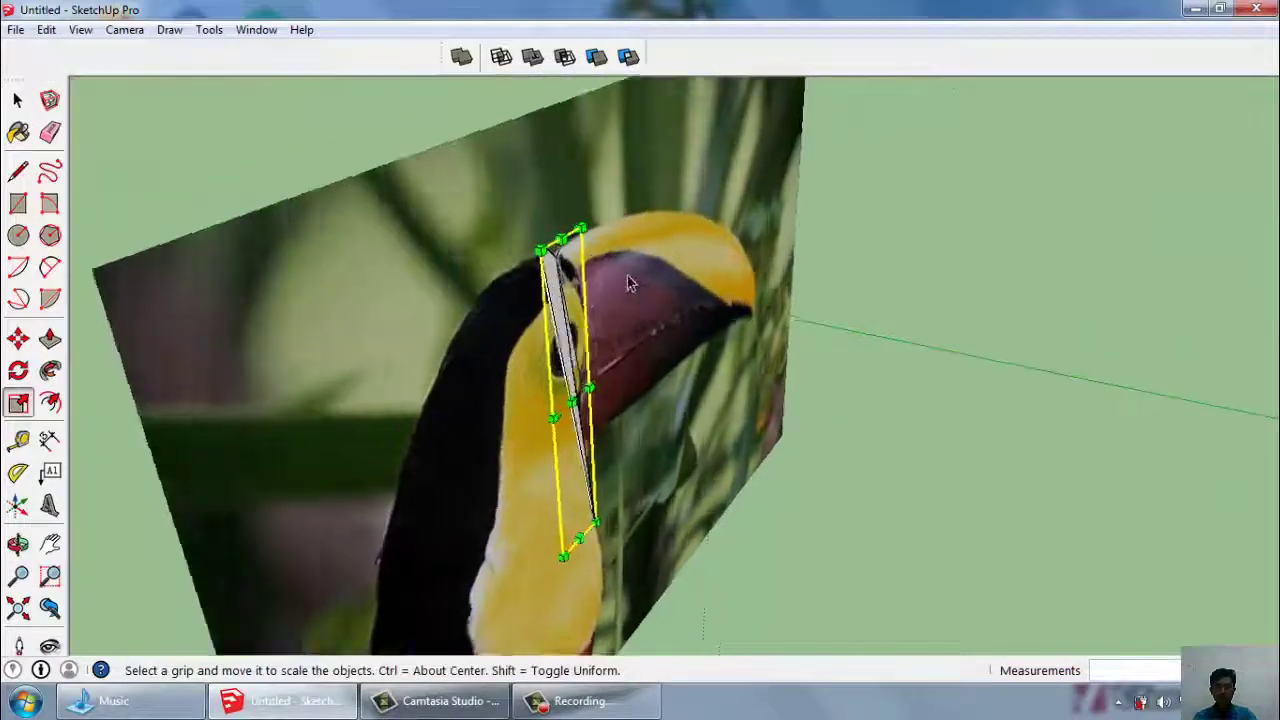
scroll(585, 288, up, 3)
scroll(588, 288, down, 2)
scroll(508, 362, down, 1)
scroll(414, 287, down, 2)
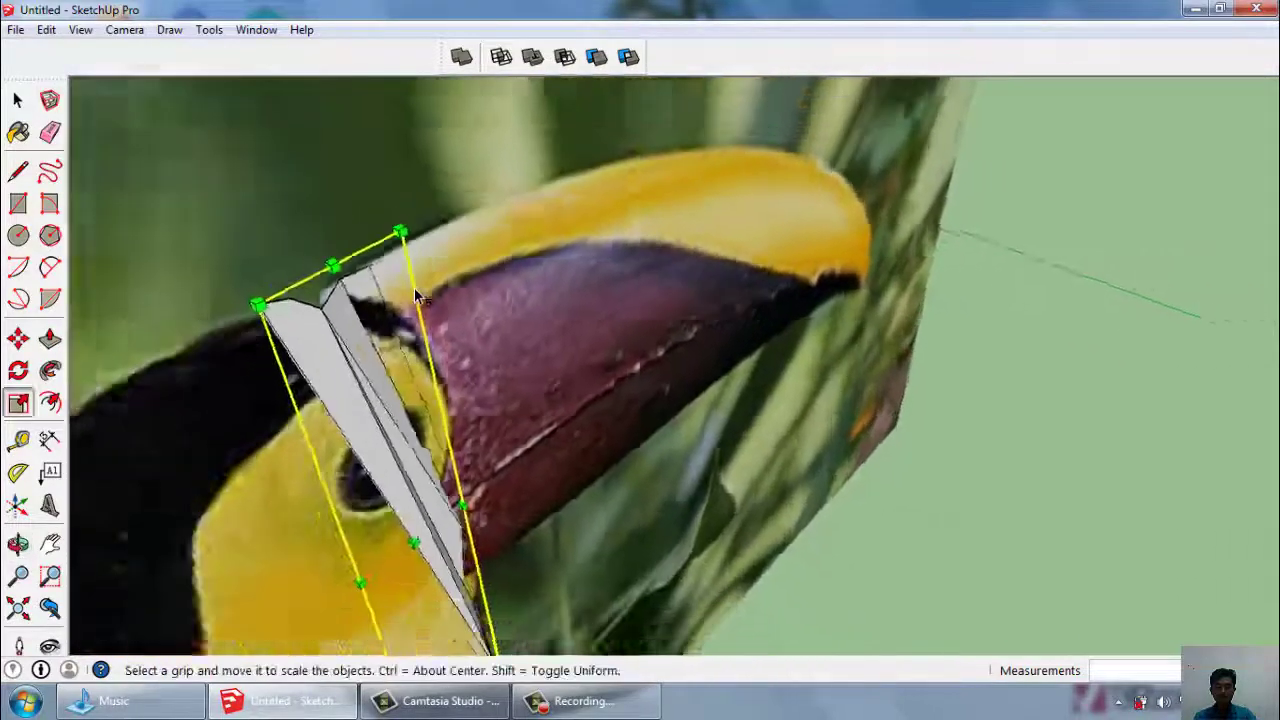
scroll(421, 490, down, 2)
mouse_move(424, 490)
middle_down()
mouse_move(760, 345)
mouse_move(863, 456)
mouse_move(841, 341)
middle_up()
scroll(863, 456, up, 3)
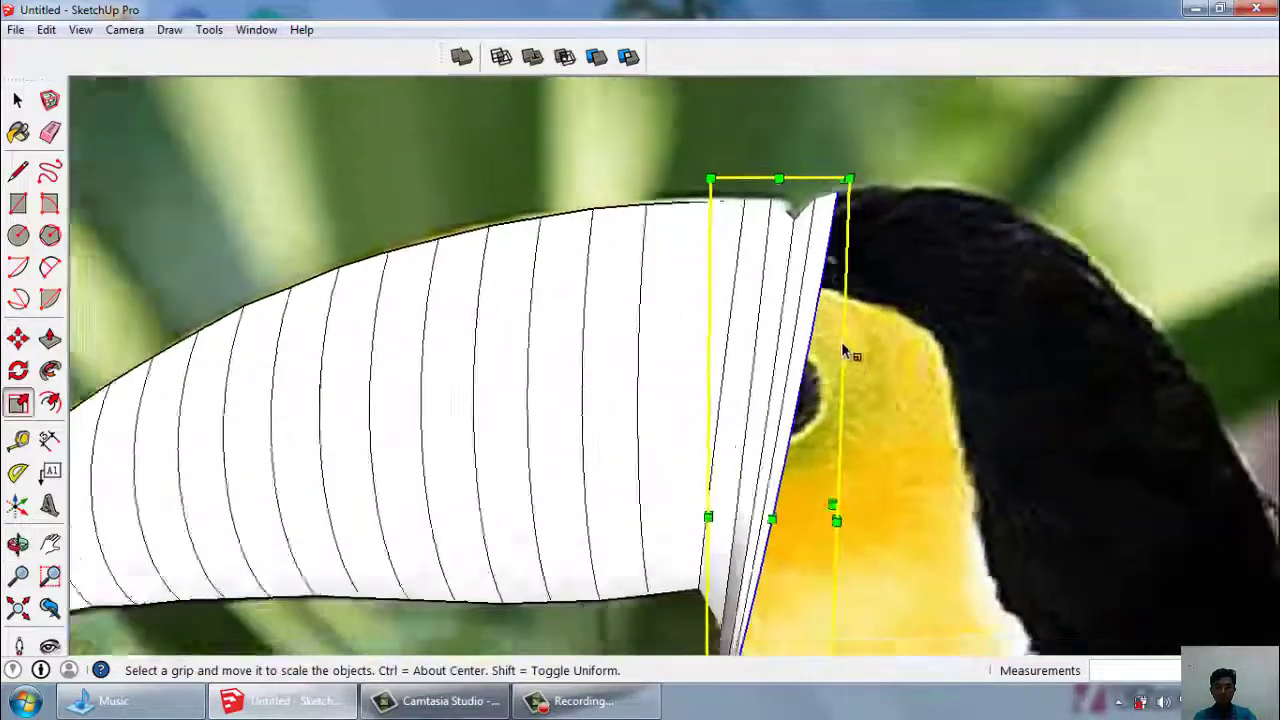
Exit Scale and orbit around the beak edge to inspect the final slice.
key(space)
scroll(800, 500, up, 2)
scroll(747, 570, up, 3)
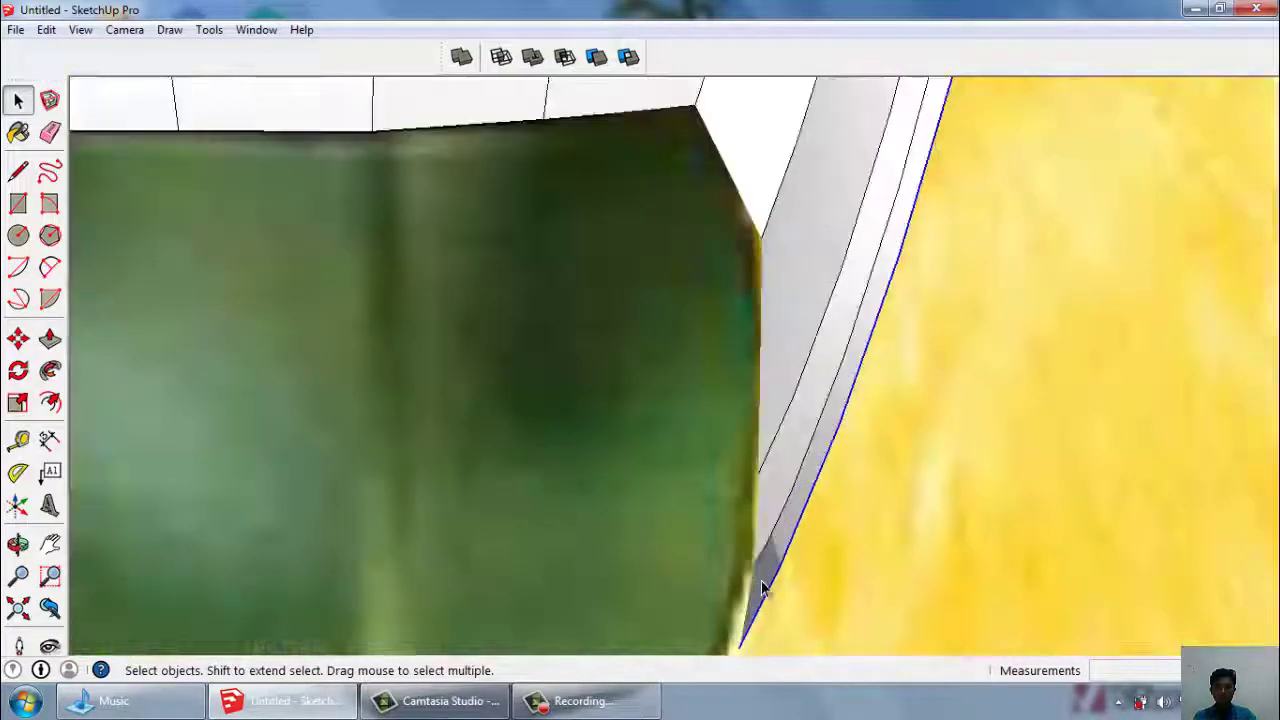
scroll(776, 538, up, 2)
mouse_move(776, 538)
middle_down()
mouse_move(543, 537)
mouse_move(709, 560)
mouse_move(545, 531)
middle_up()
scroll(580, 508, down, 3)
scroll(851, 391, down, 3)
scroll(788, 194, up, 2)
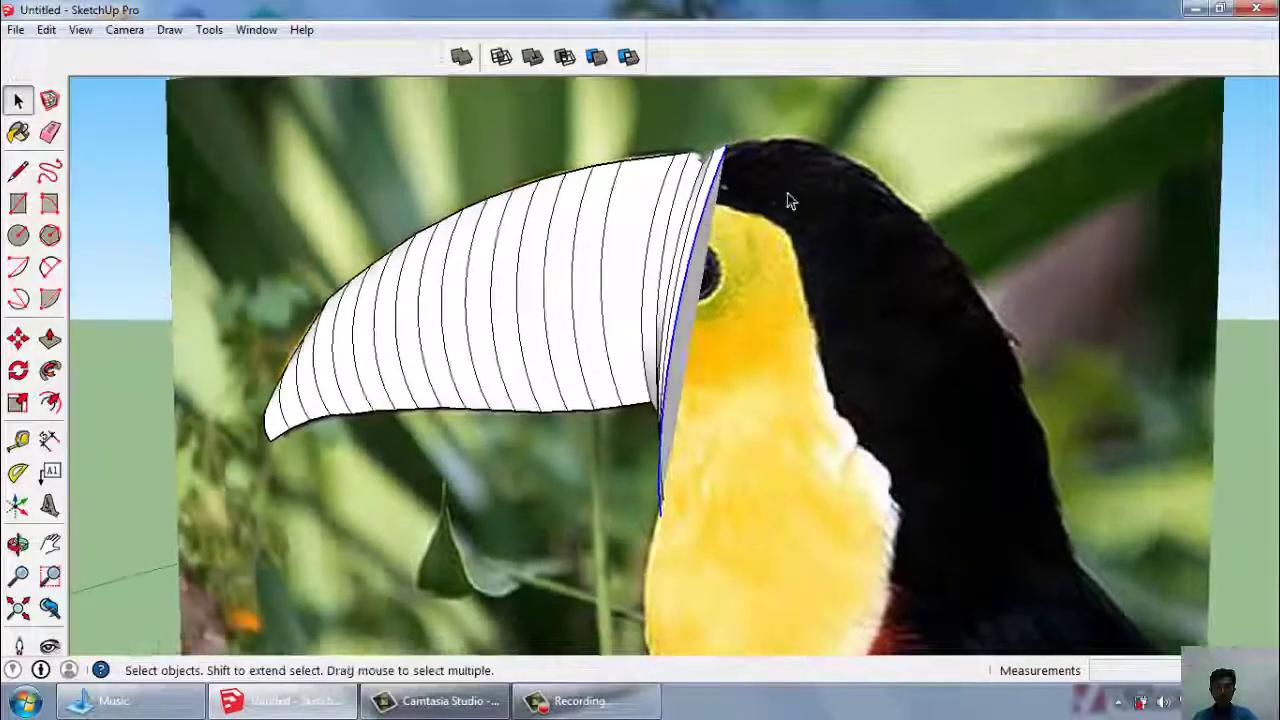
scroll(660, 290, up, 2)
Push/pull the beak-edge face 2 1/2" toward the head.
key(p)
drag(659, 282, 741, 292)
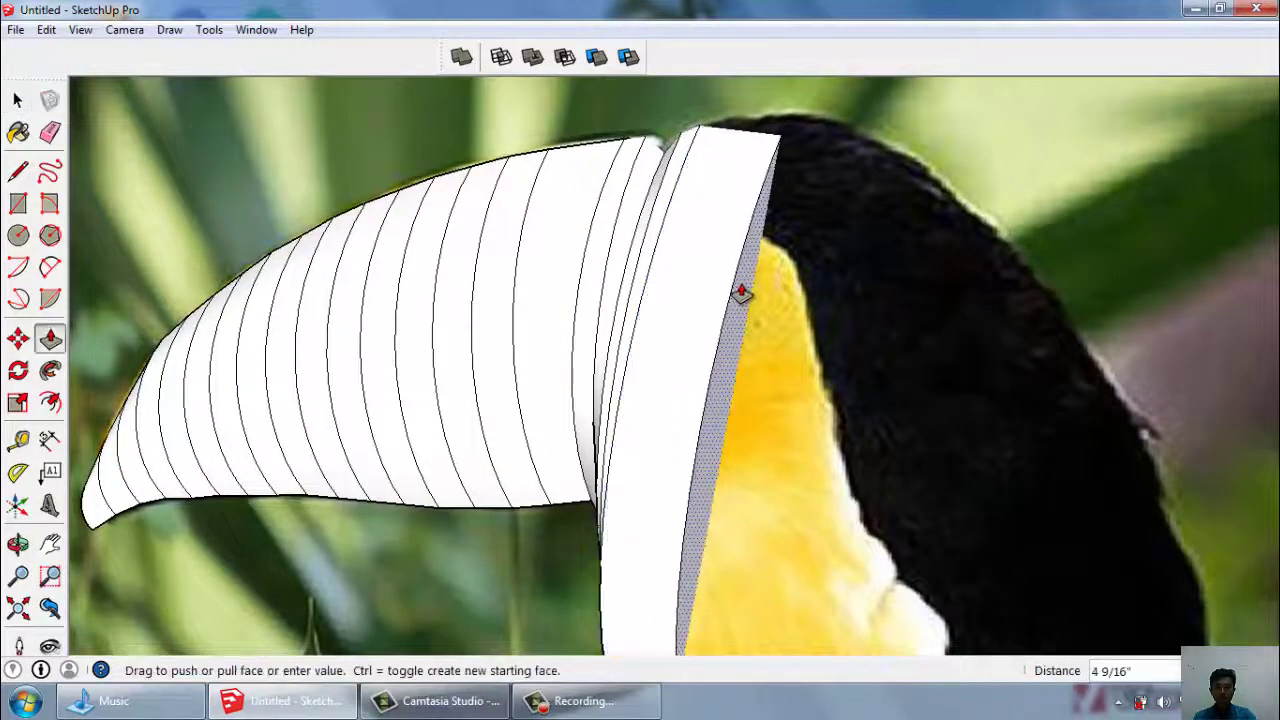
key(Escape)
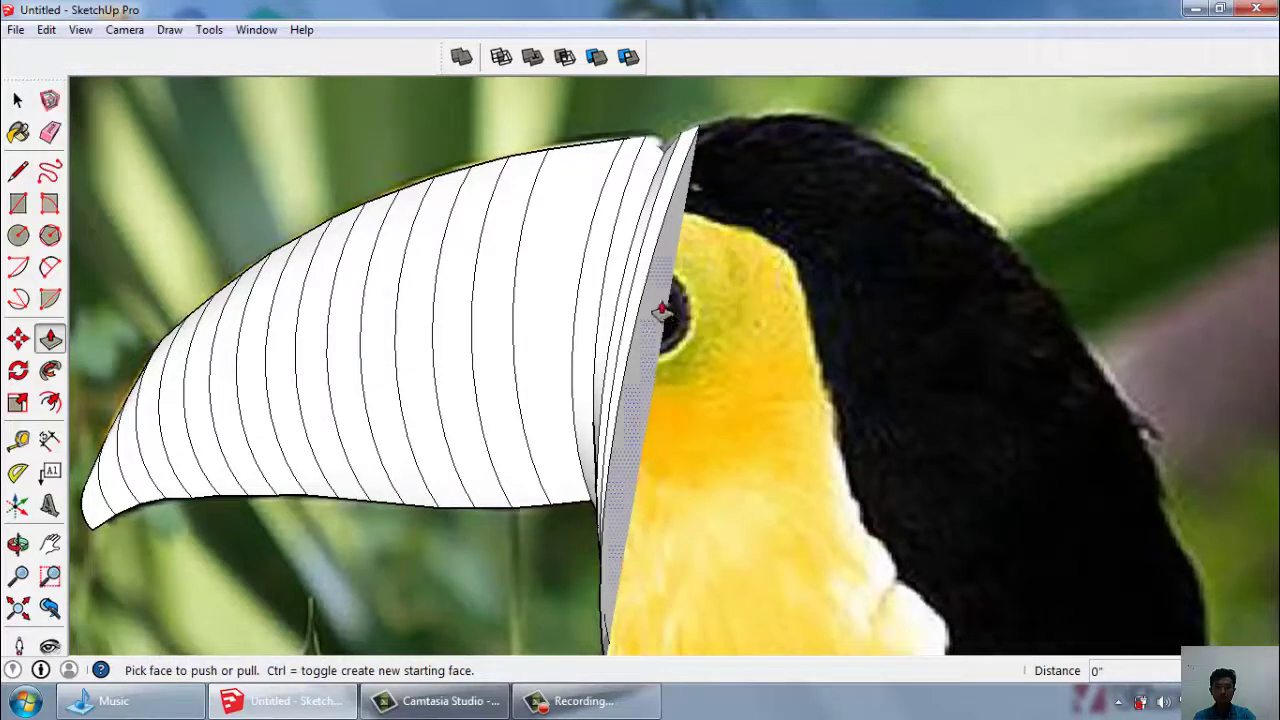
mouse_move(662, 312)
mouse_down()
mouse_move(697, 309)
mouse_move(705, 322)
mouse_move(689, 315)
mouse_up()
key(space)
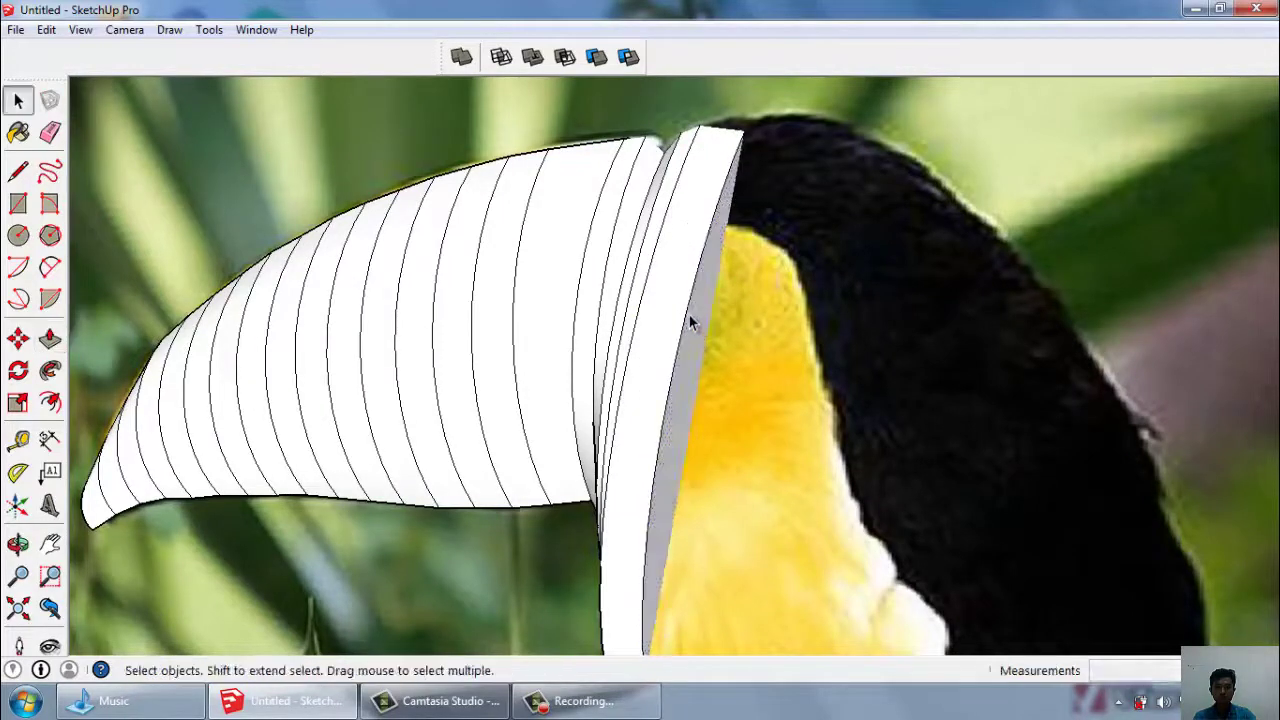
Scale the extruded piece wider toward the head.
click(18, 402)
scroll(738, 127, up, 3)
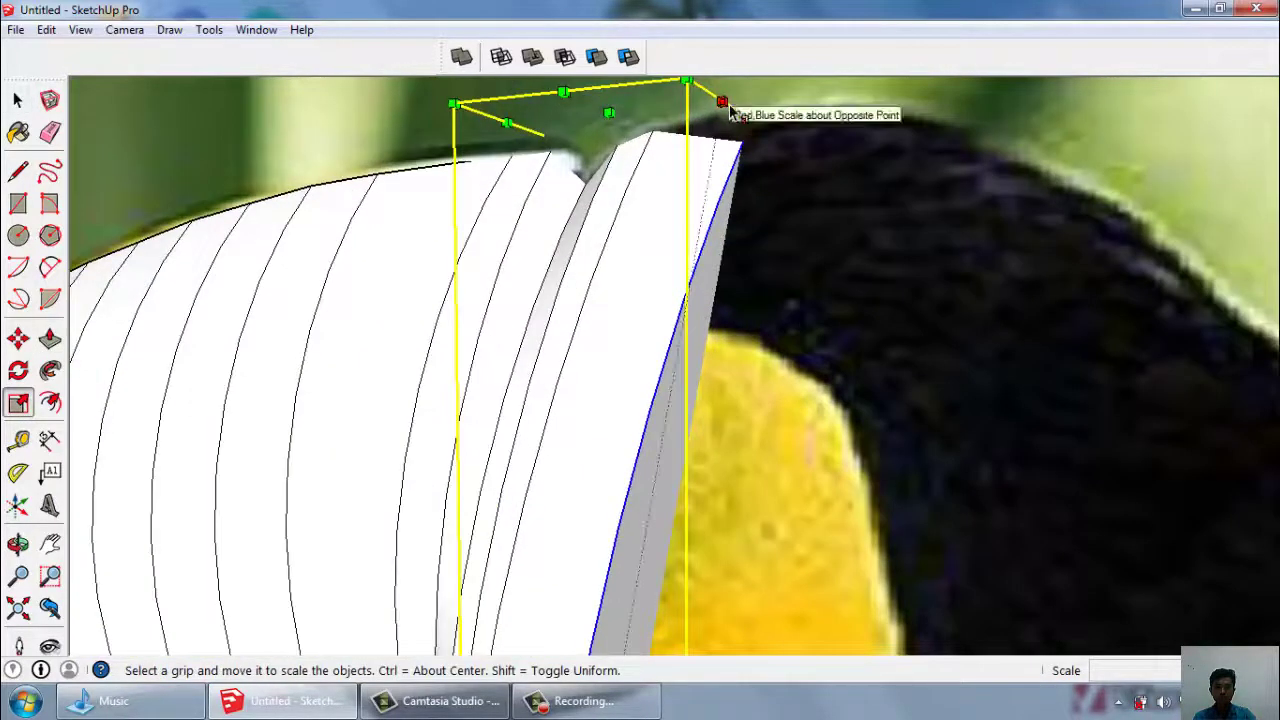
drag(730, 108, 787, 96)
key(space)
scroll(780, 100, down, 3)
scroll(690, 400, up, 3)
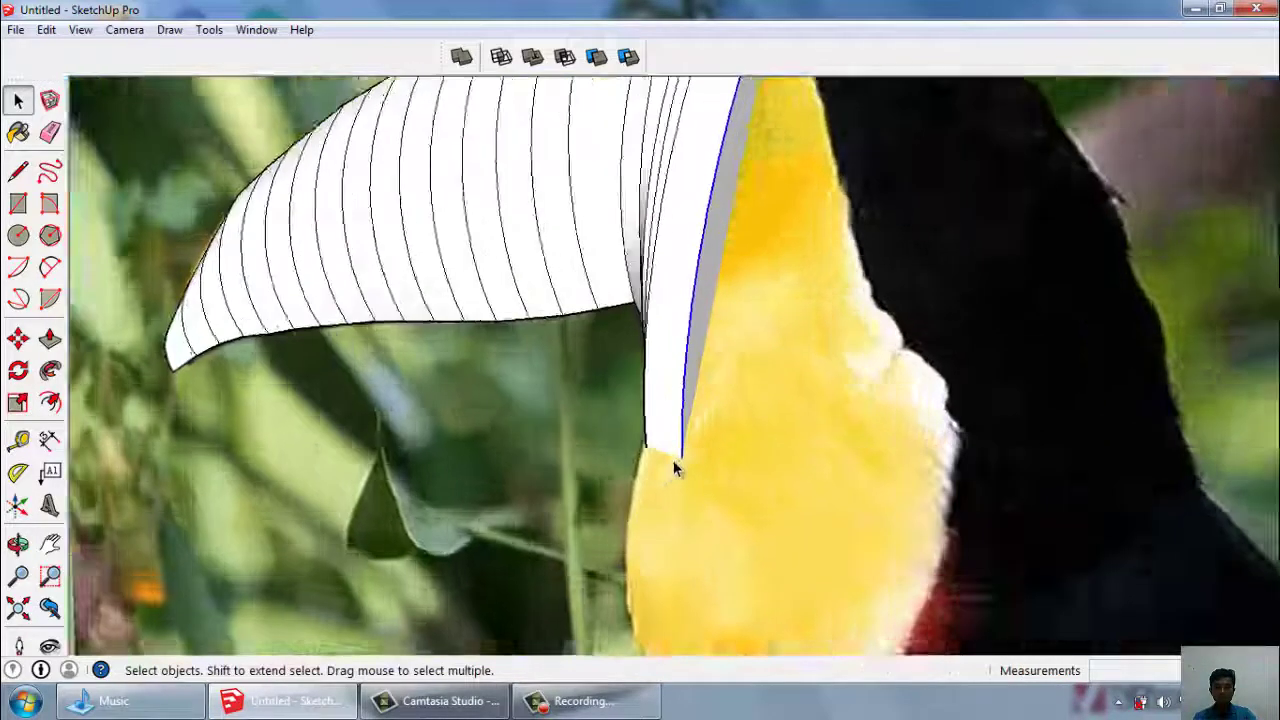
scroll(688, 404, up, 2)
Rescale the piece so its bottom reaches the beak base and its top narrows inward.
click(16, 405)
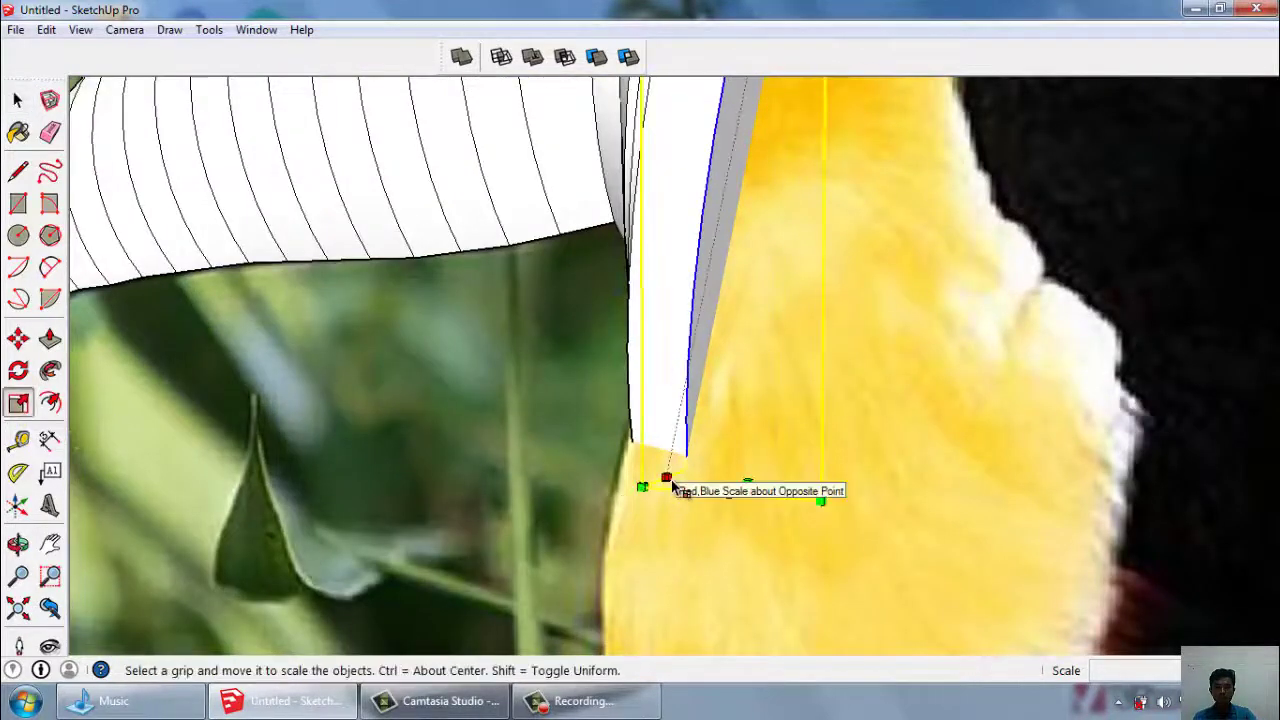
drag(833, 486, 800, 476)
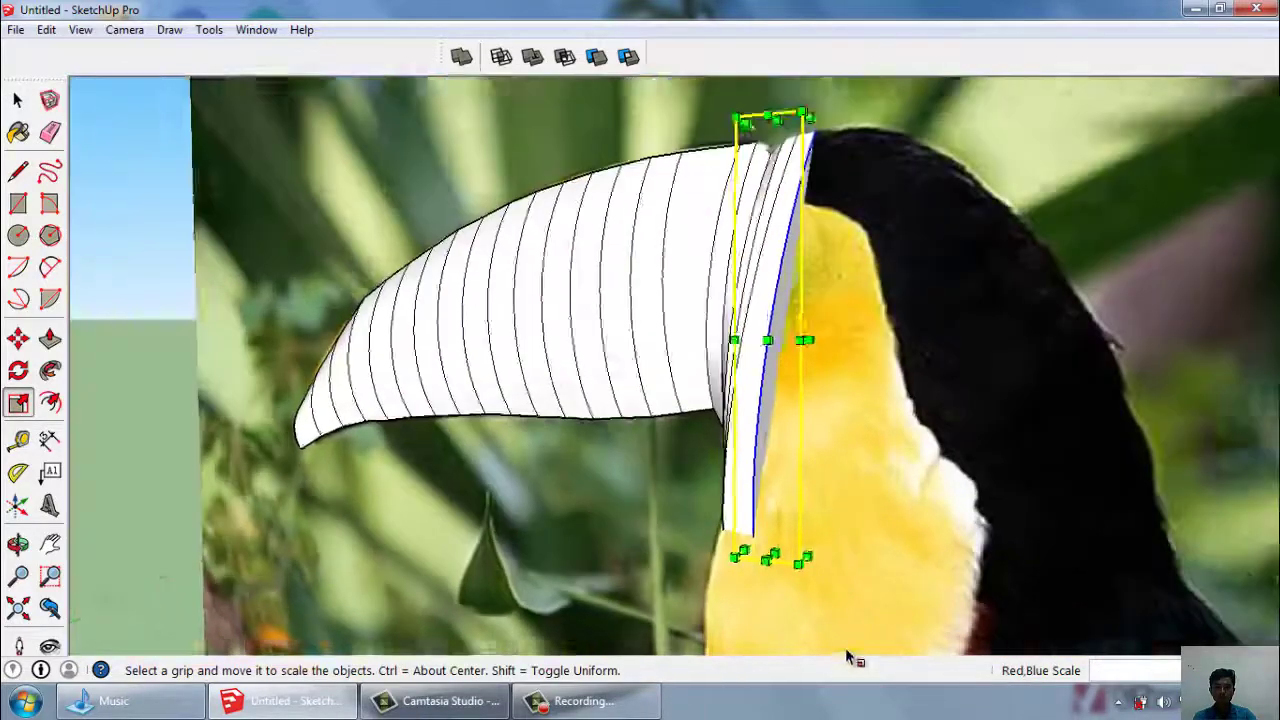
scroll(845, 641, down, 3)
scroll(735, 556, up, 3)
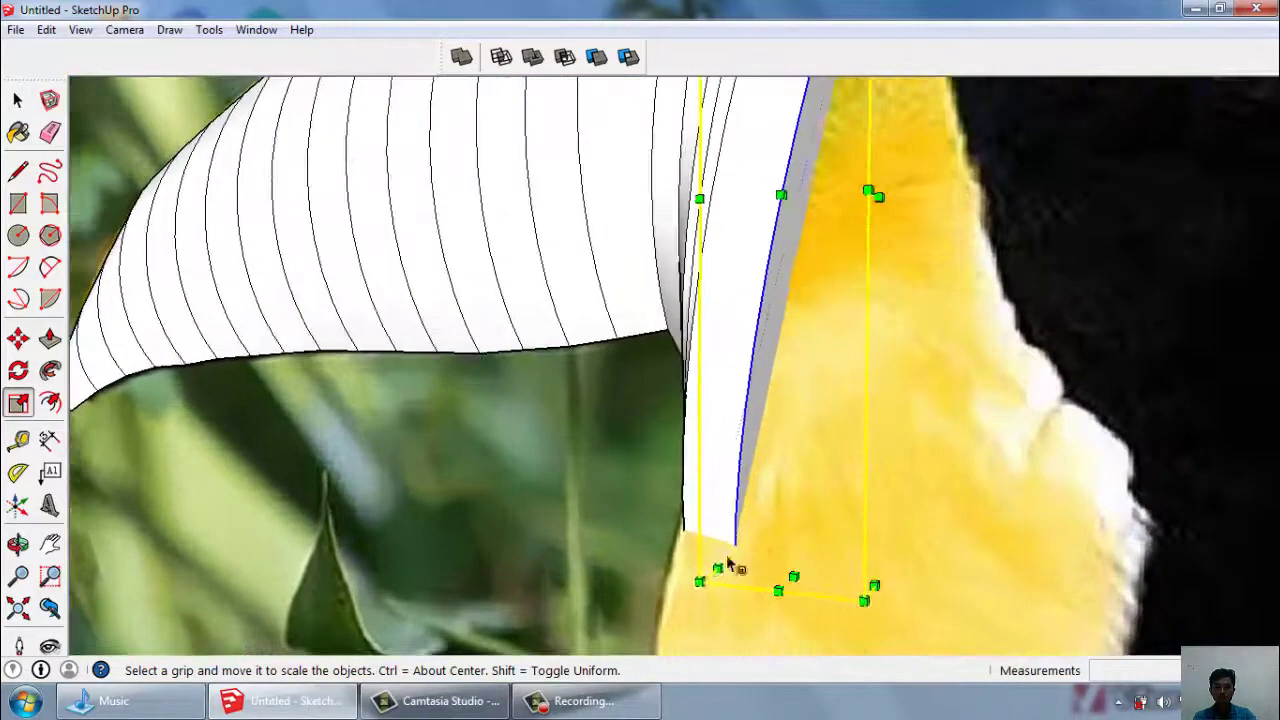
mouse_move(714, 580)
mouse_down()
mouse_move(703, 543)
mouse_move(683, 534)
mouse_up()
scroll(823, 182, down, 3)
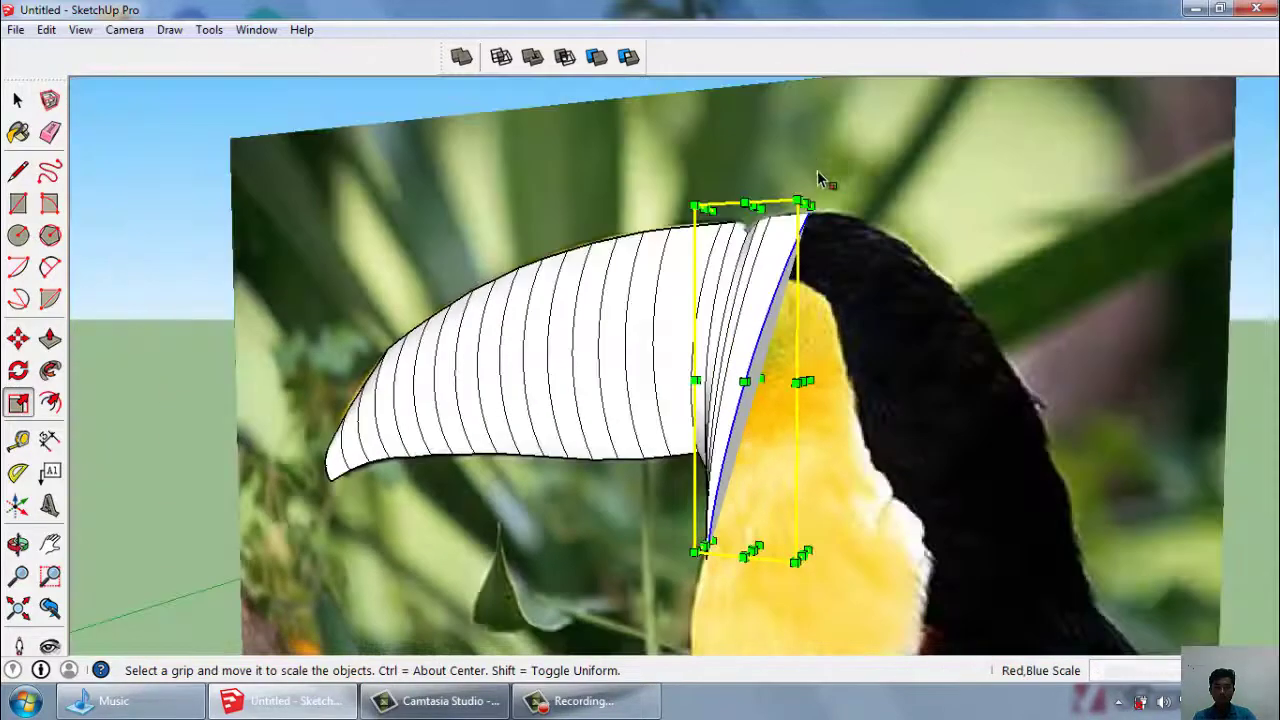
scroll(795, 230, up, 4)
drag(792, 182, 766, 195)
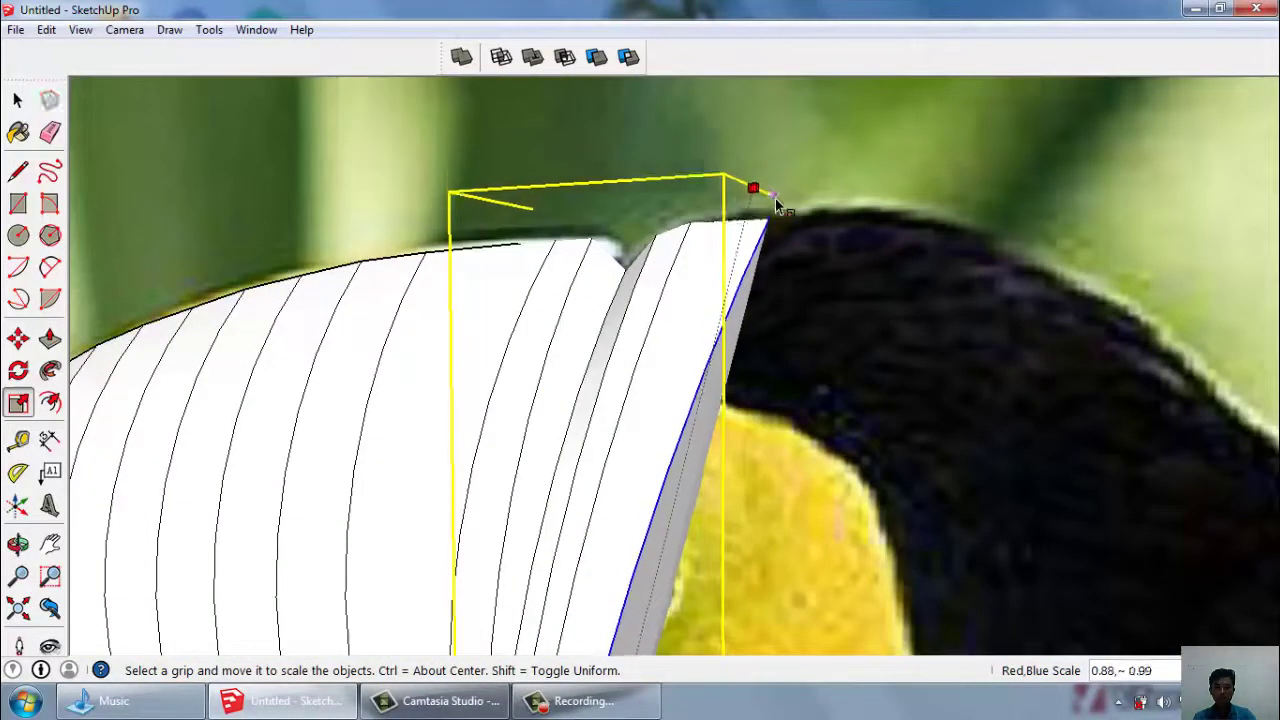
key(space)
scroll(749, 349, down, 3)
scroll(701, 420, up, 3)
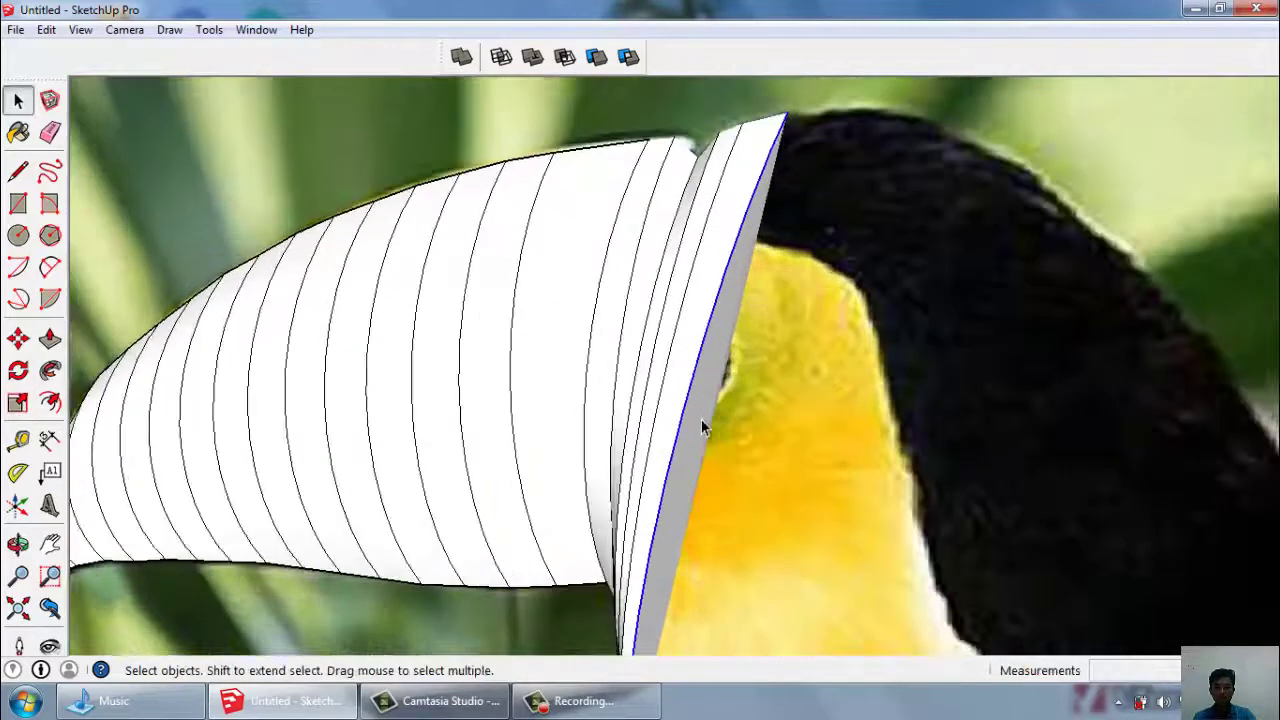
Orbit to the beak's side and inspect its side face closely.
key(p)
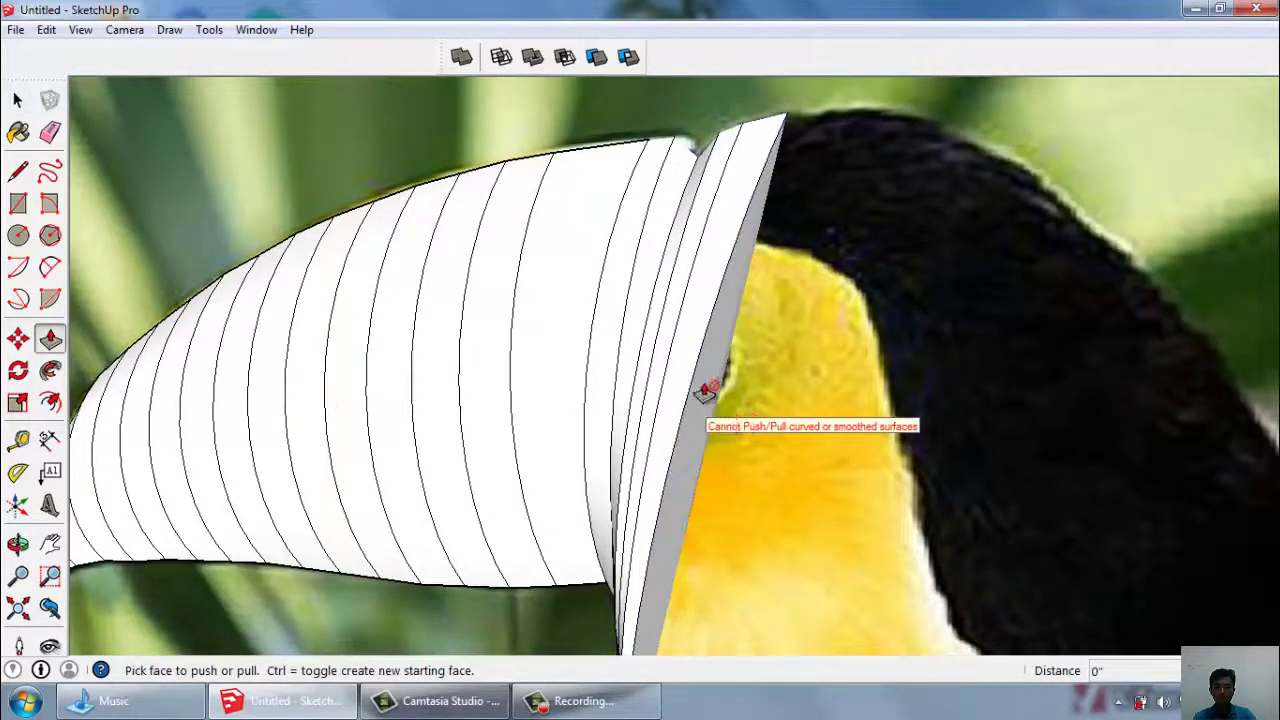
key(p)
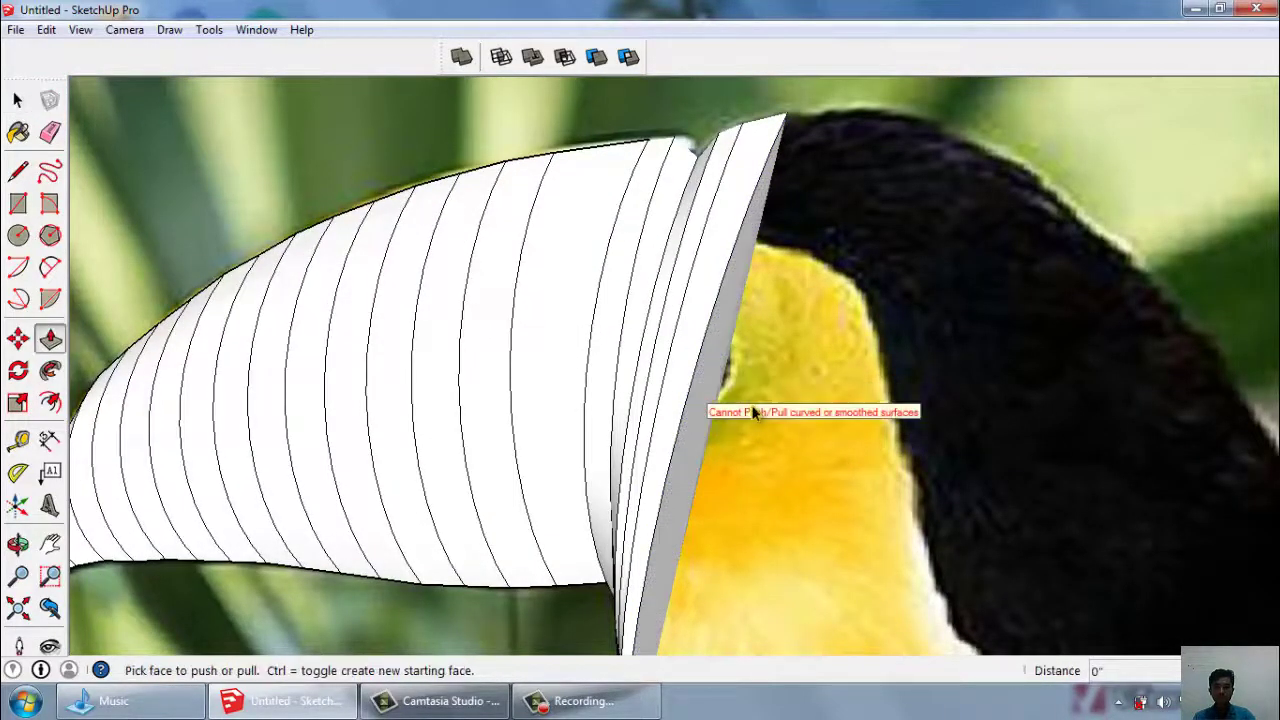
scroll(705, 405, down, 3)
scroll(737, 490, up, 3)
middle_drag(737, 490, 737, 449)
key(space)
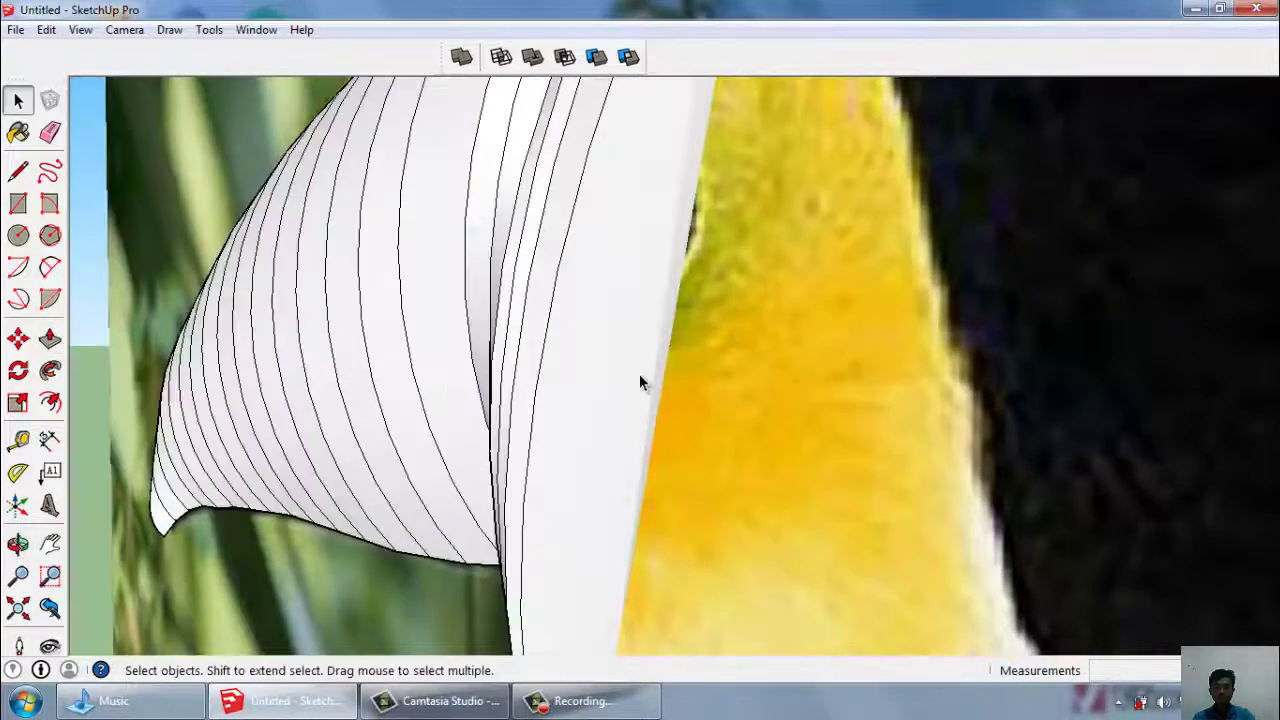
click(631, 409)
scroll(632, 415, down, 2)
key(Escape)
middle_drag(634, 428, 748, 486)
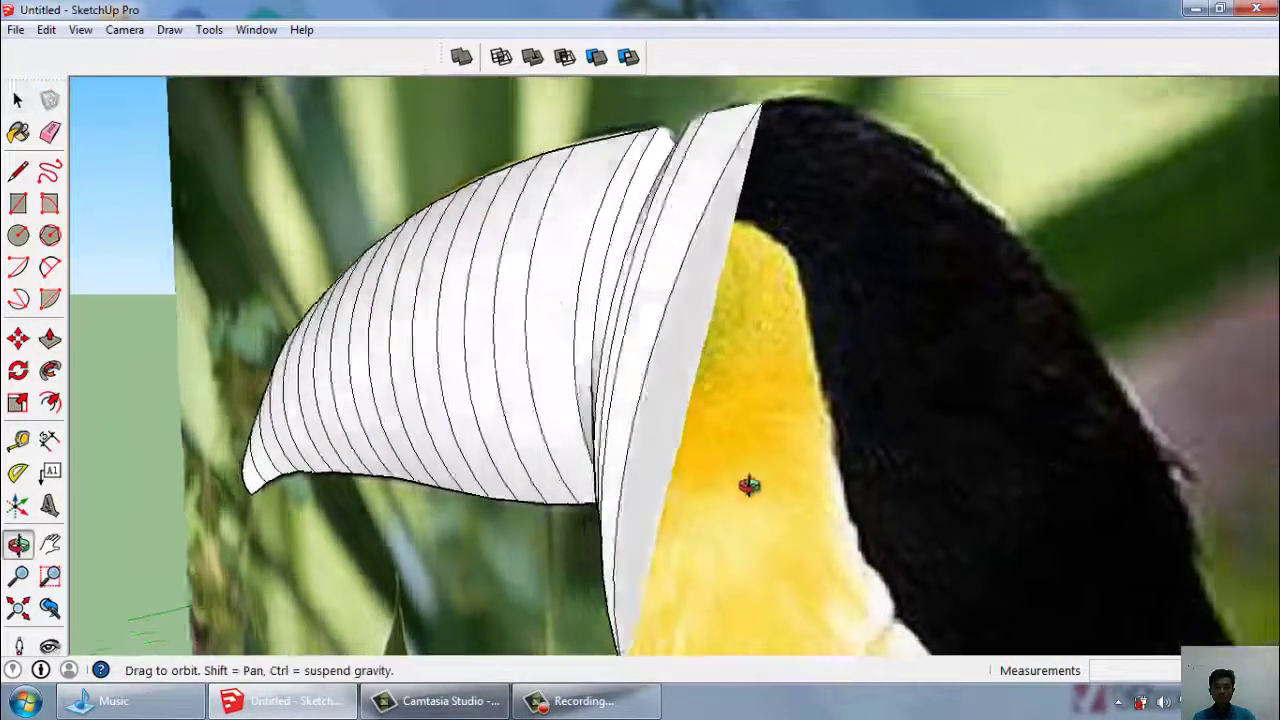
scroll(754, 445, up, 3)
scroll(754, 445, up, 3)
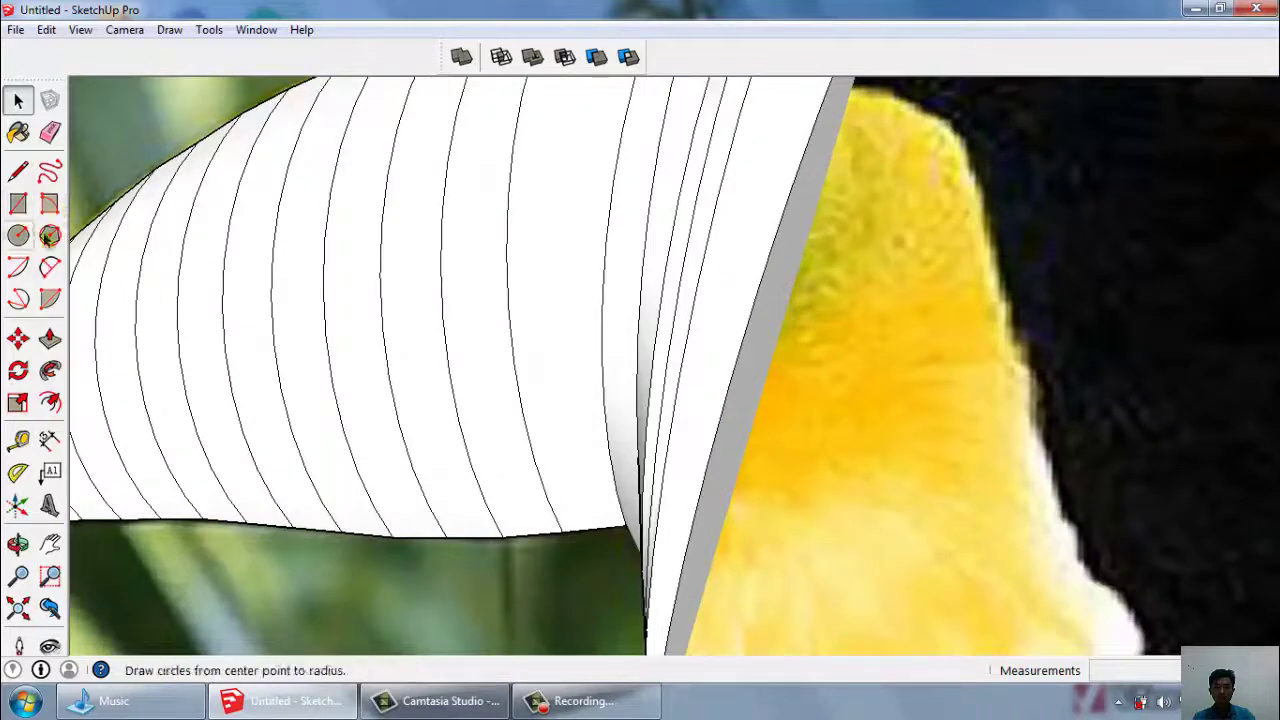
Try another push/pull on the slice, then back out and zoom around it.
key(p)
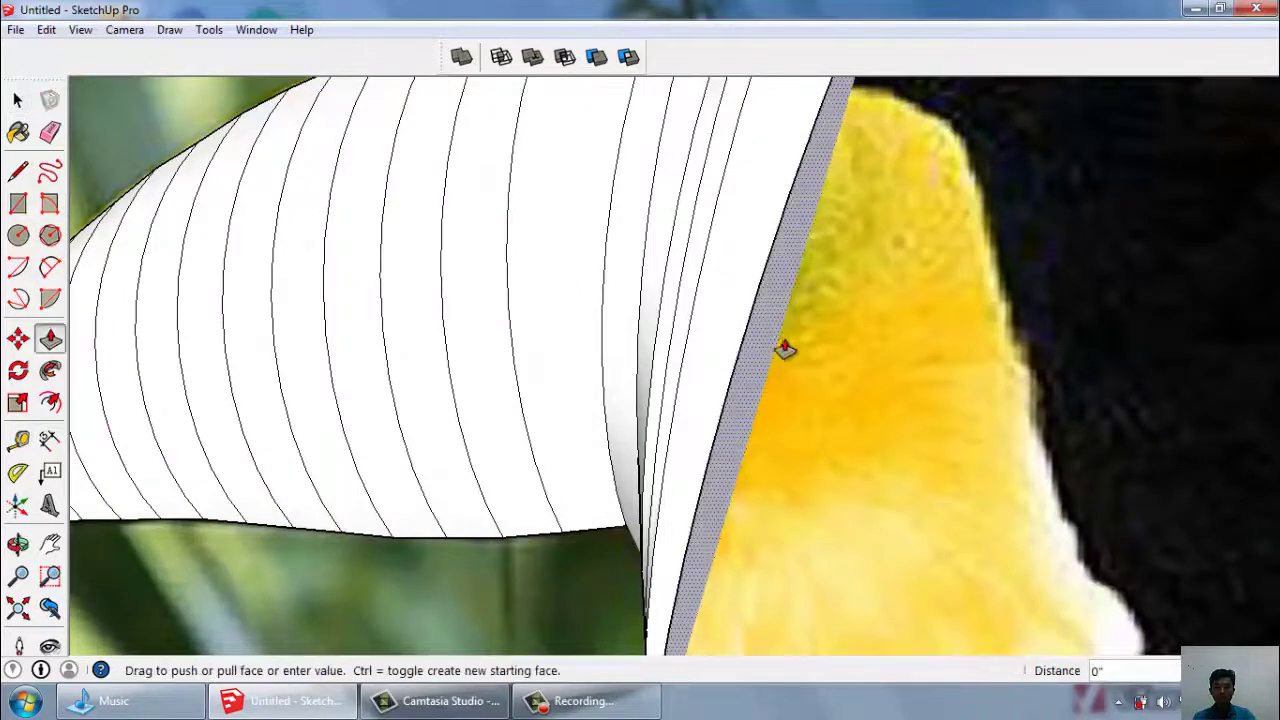
scroll(770, 340, down, 2)
scroll(800, 370, down, 2)
key(space)
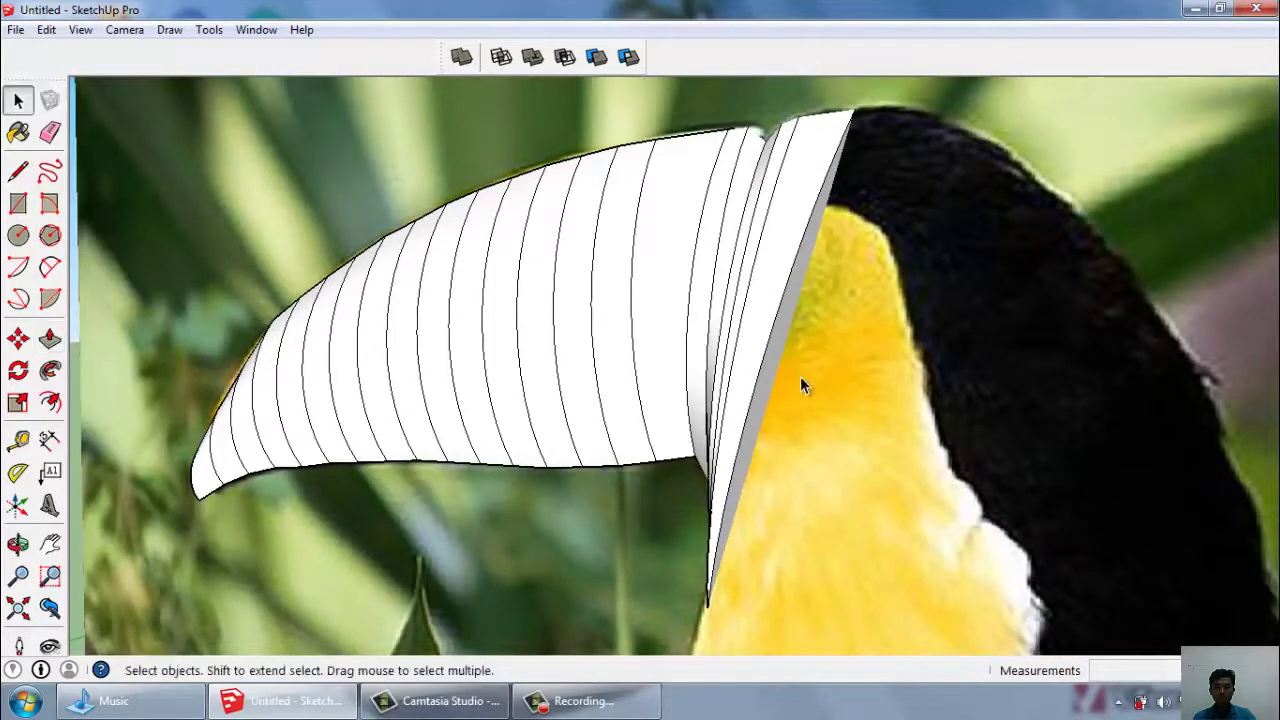
scroll(795, 375, up, 1)
scroll(800, 250, down, 1)
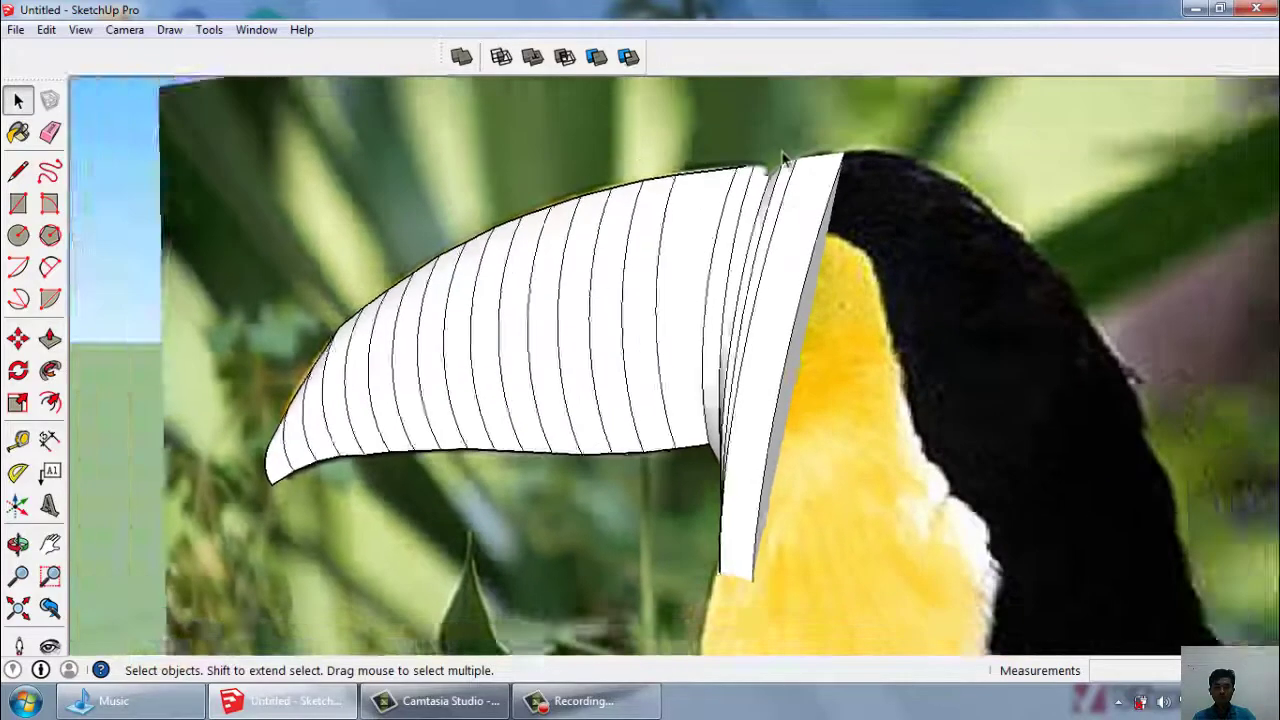
scroll(811, 186, up, 3)
scroll(811, 196, up, 1)
scroll(837, 243, up, 1)
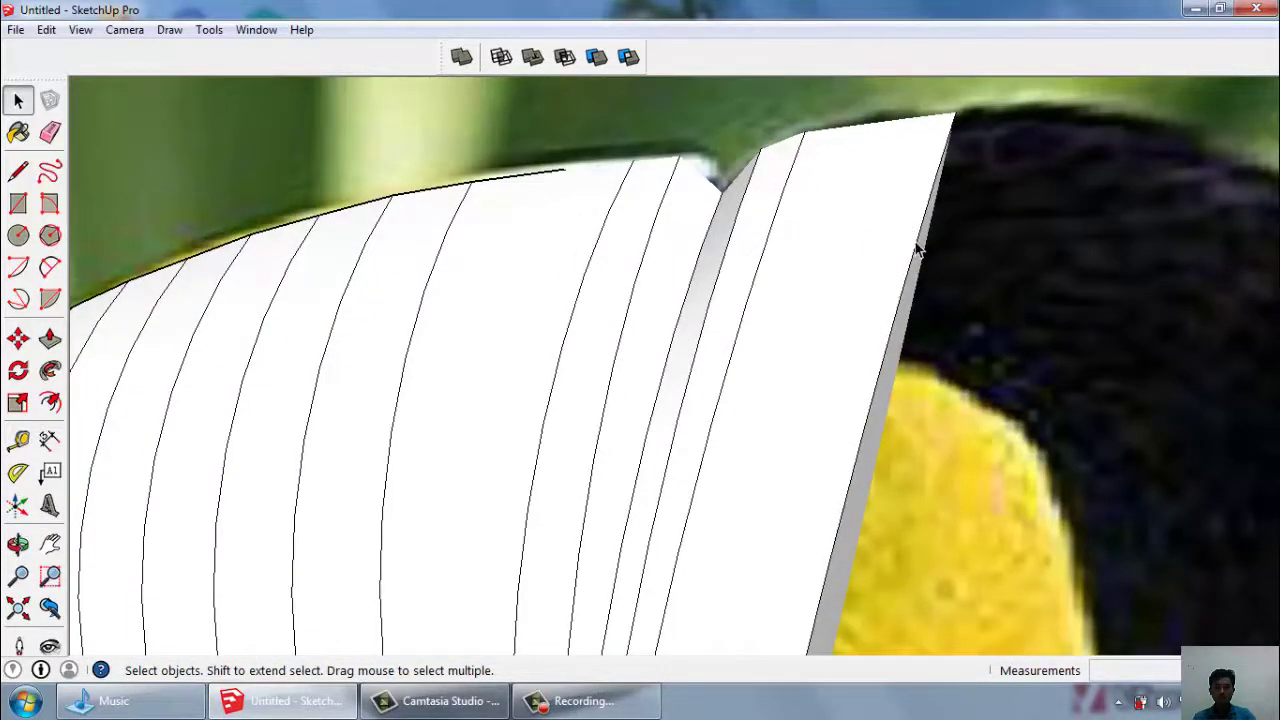
scroll(870, 215, down, 2)
scroll(760, 225, down, 2)
Scale the final slice narrower at the top and down to the beak's lower point.
click(18, 402)
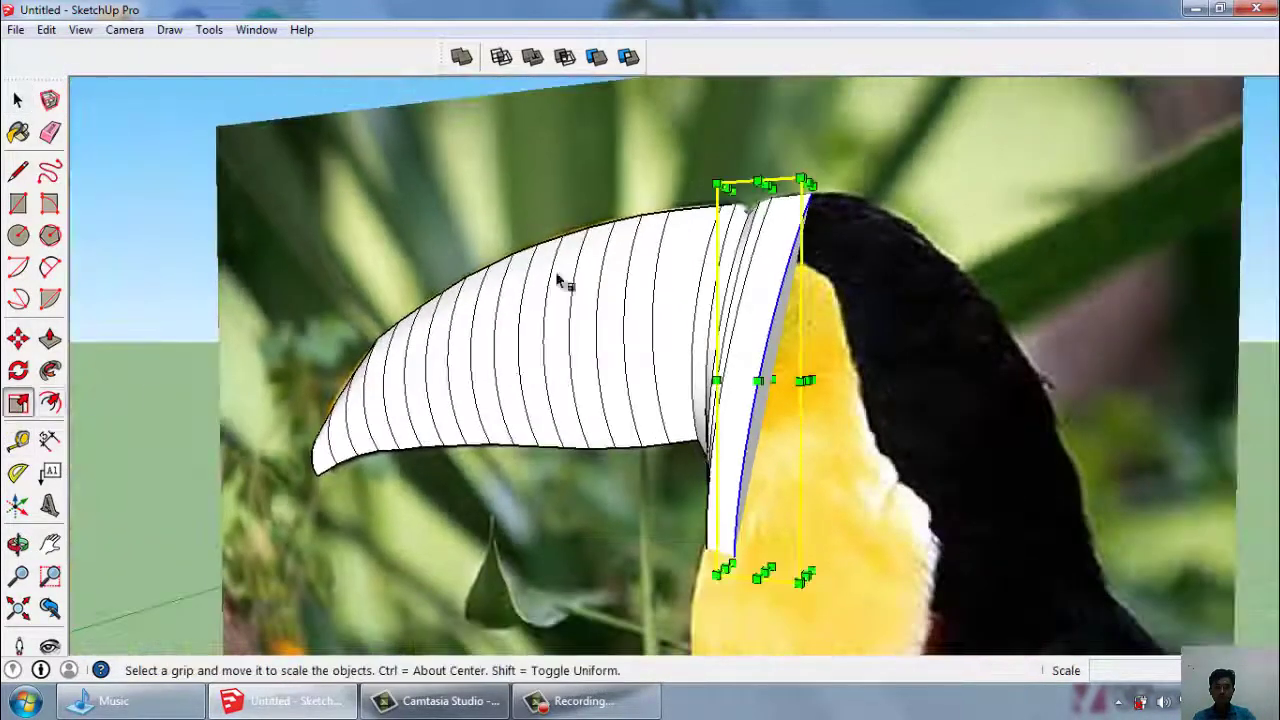
scroll(818, 190, up, 3)
drag(818, 168, 790, 165)
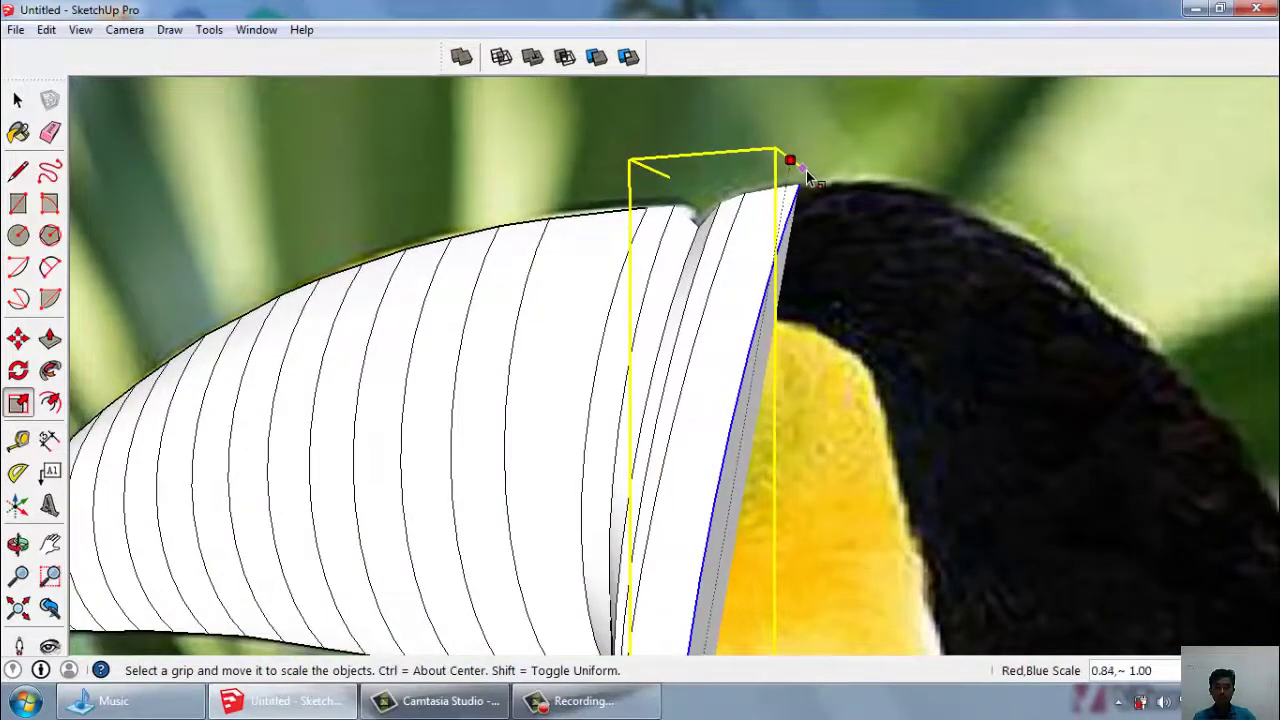
scroll(795, 140, down, 2)
scroll(706, 656, up, 2)
drag(705, 546, 690, 535)
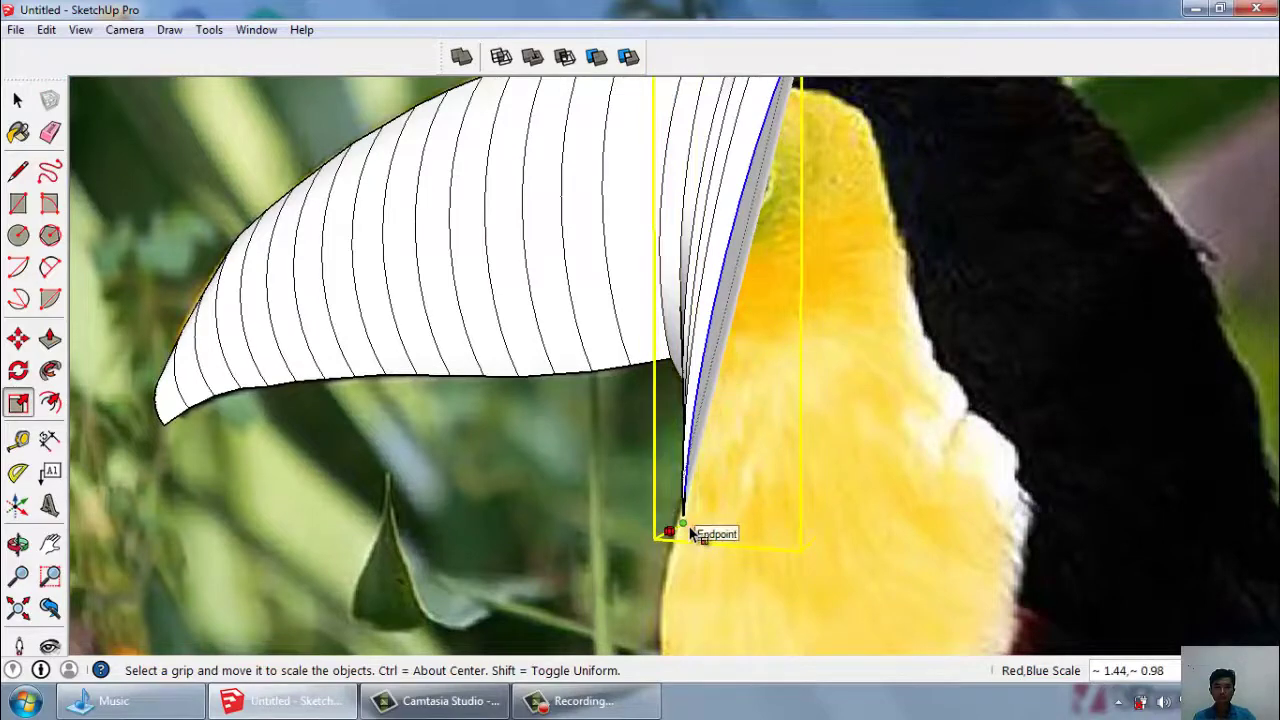
scroll(700, 530, up, 2)
scroll(680, 517, up, 2)
key(space)
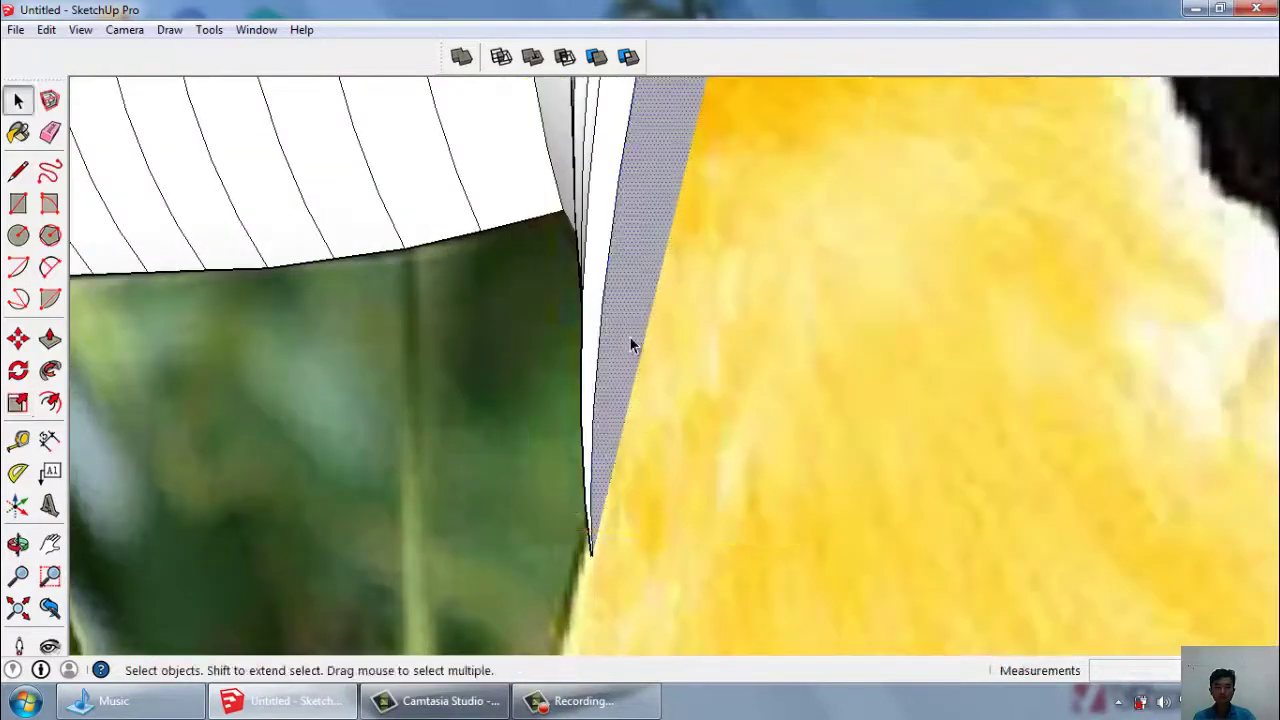
Push/pull the slice's thin grey face to thicken it.
key(p)
click(630, 345)
click(615, 395)
key(space)
scroll(622, 431, down, 1)
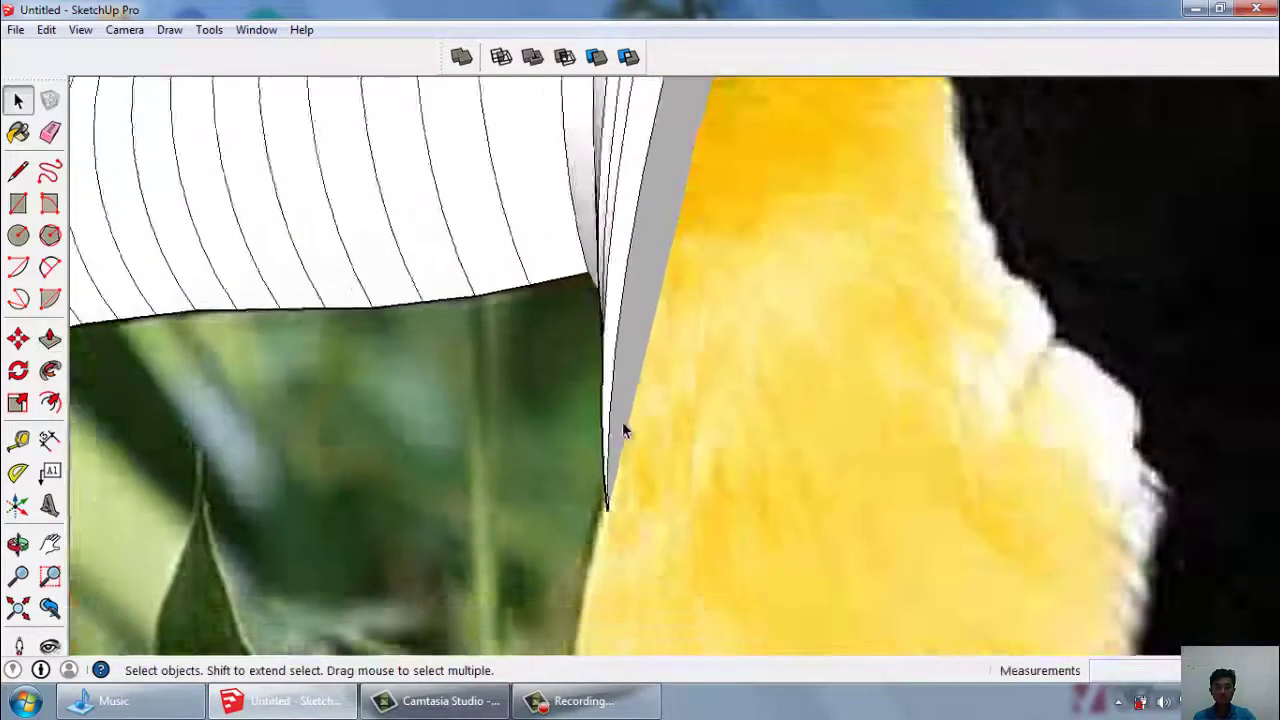
scroll(790, 432, down, 2)
Hide the toucan photo and orbit to the final slice's tip.
right_click(791, 430)
click(823, 474)
mouse_move(831, 463)
middle_down()
mouse_move(650, 547)
mouse_move(634, 251)
middle_up()
scroll(651, 423, up, 3)
mouse_move(651, 423)
middle_down()
mouse_move(789, 309)
mouse_move(778, 570)
middle_up()
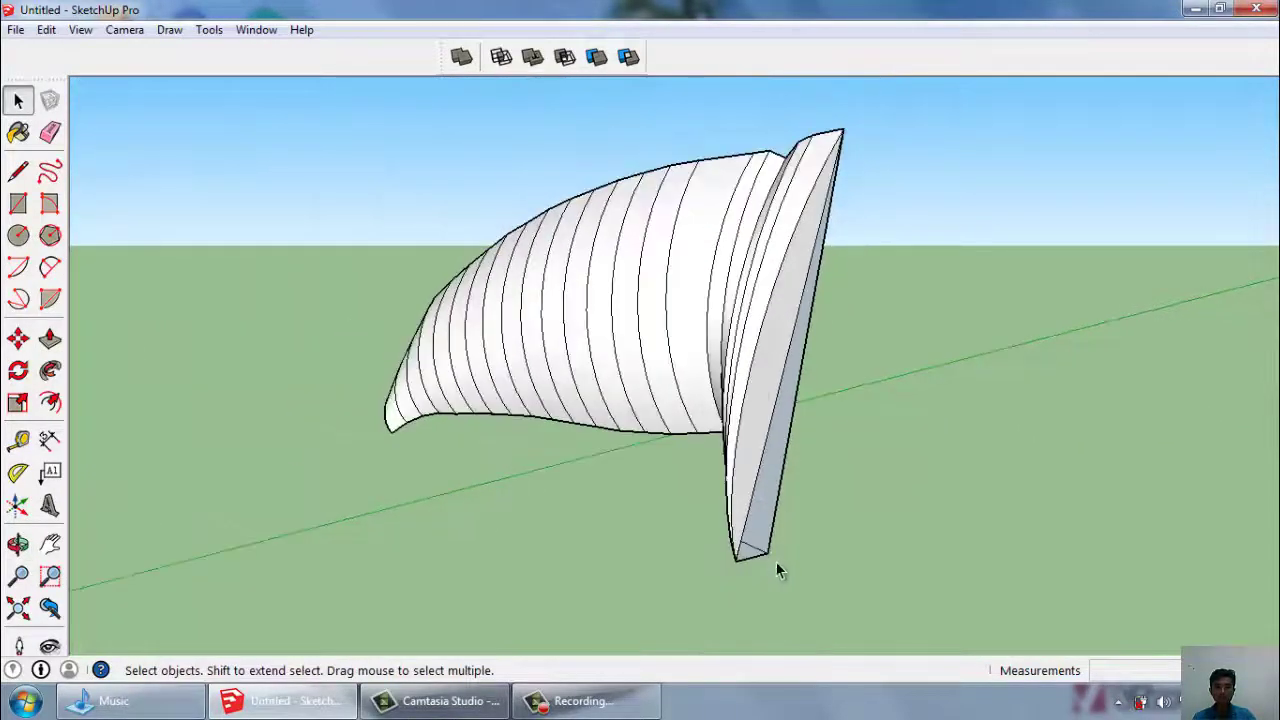
scroll(778, 570, up, 3)
mouse_move(740, 506)
middle_down()
mouse_move(406, 523)
mouse_move(667, 624)
mouse_move(820, 654)
mouse_move(774, 480)
mouse_move(560, 537)
mouse_move(720, 566)
mouse_move(840, 626)
middle_up()
Select the final slice's narrow face and push/pull it thicker.
click(812, 540)
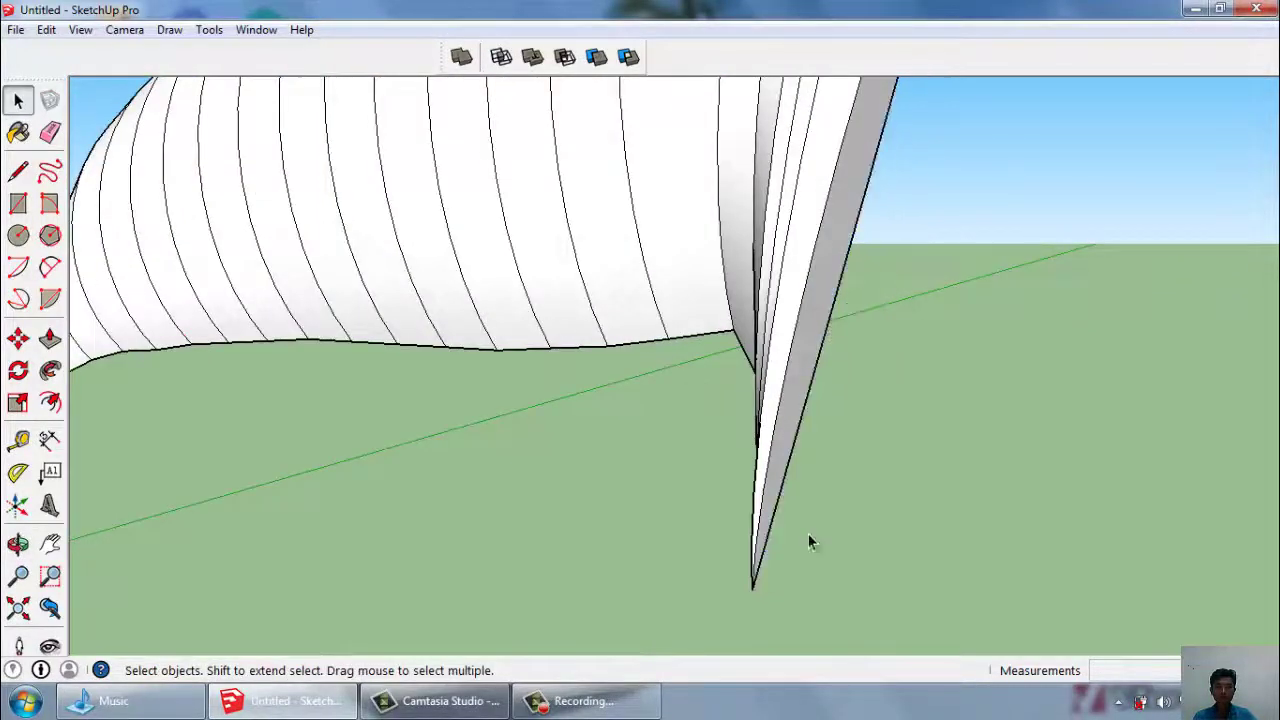
mouse_move(808, 533)
middle_down()
mouse_move(642, 550)
mouse_move(717, 429)
middle_up()
key(p)
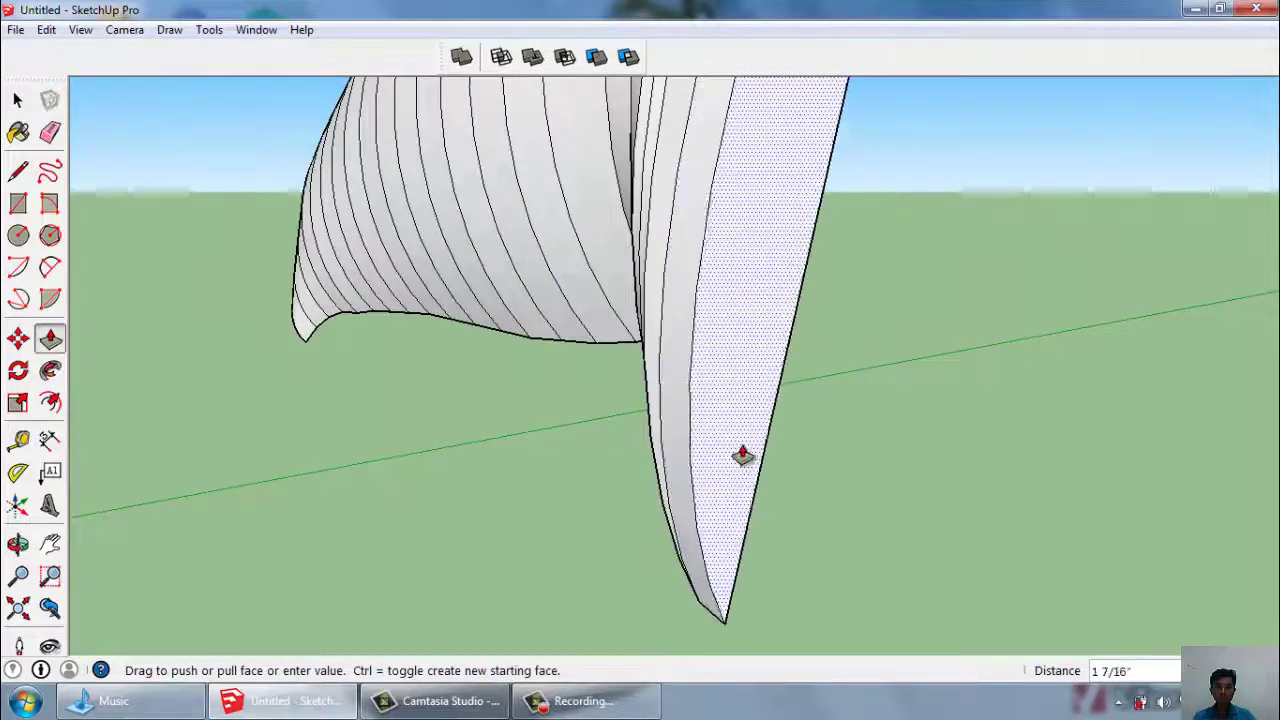
click(740, 450)
key(space)
Unhide everything with Edit > Unhide > All to bring the toucan photo back.
click(46, 29)
mouse_move(81, 300)
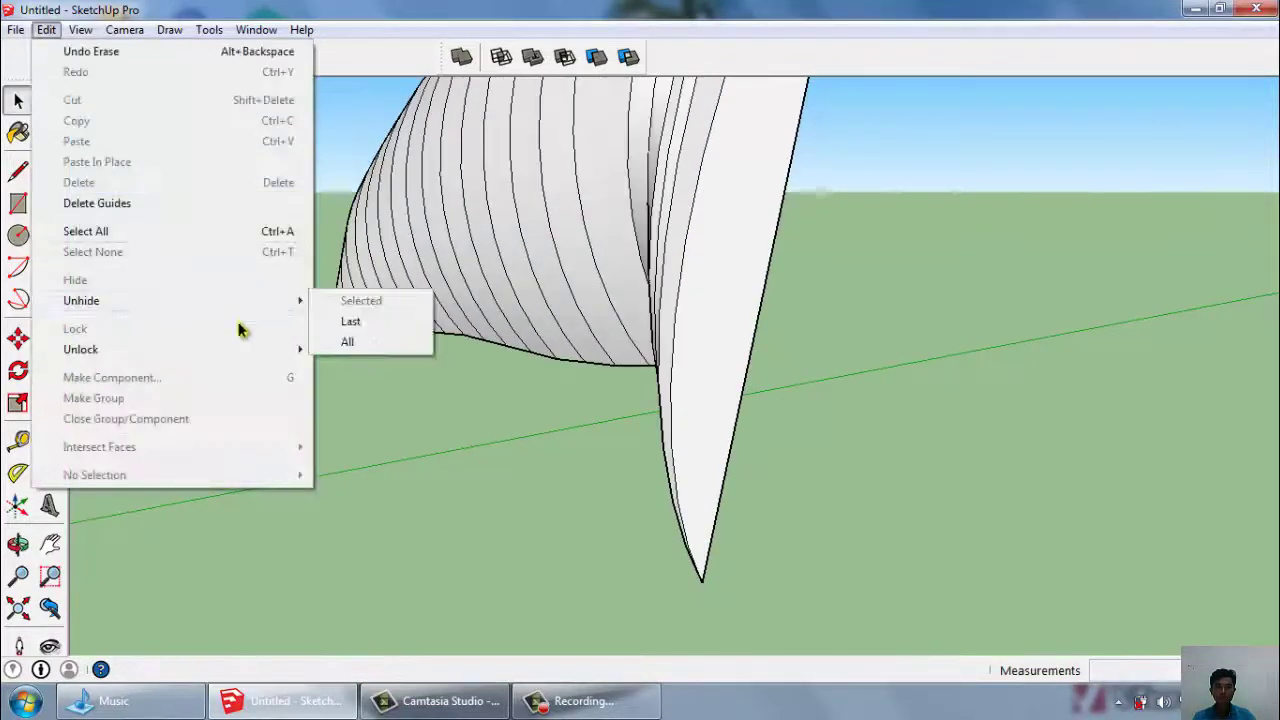
click(346, 340)
scroll(505, 343, down, 3)
scroll(505, 343, up, 3)
scroll(640, 265, up, 2)
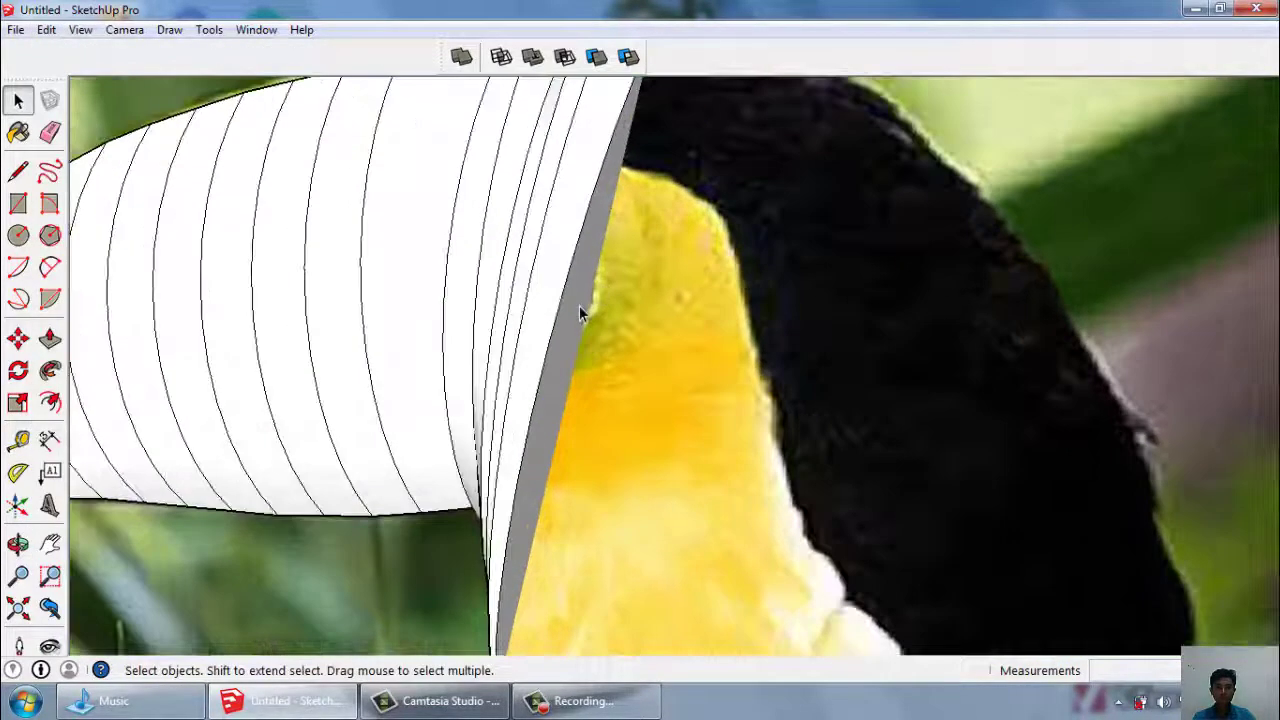
Push/pull the final slice to 3 3/16" thick.
key(p)
drag(578, 318, 623, 349)
scroll(623, 349, down, 2)
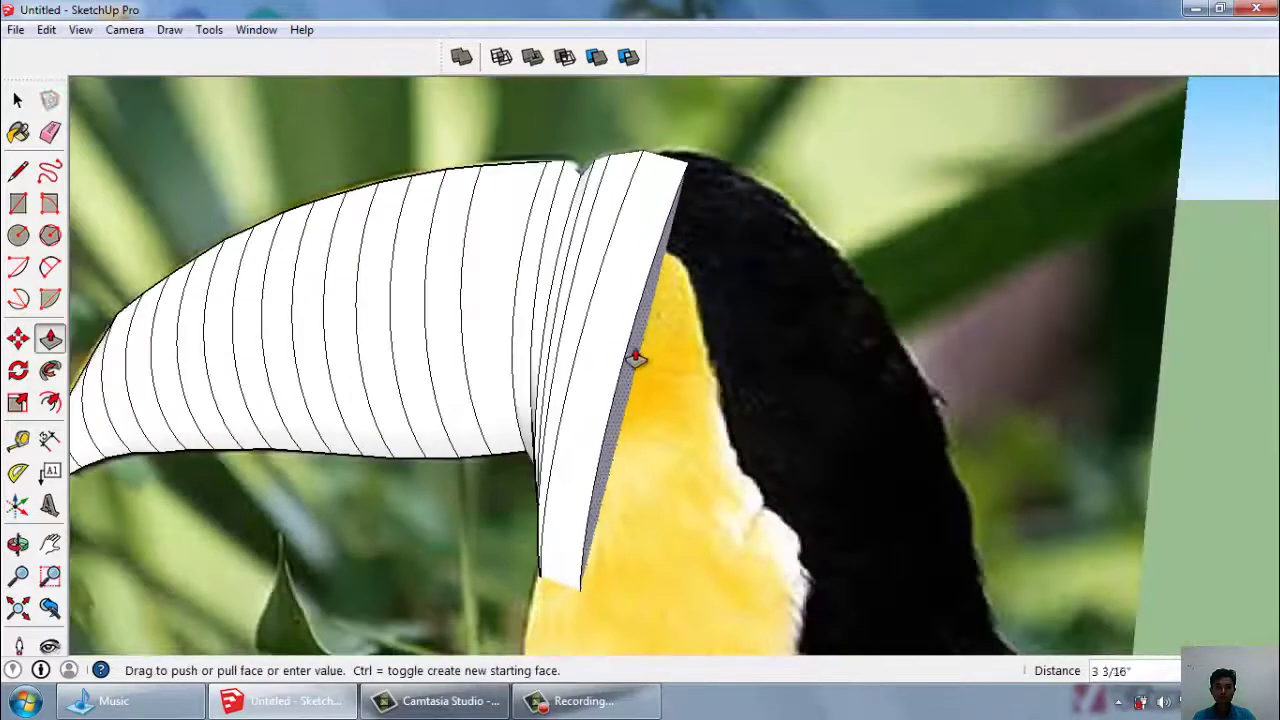
key(space)
scroll(672, 192, up, 2)
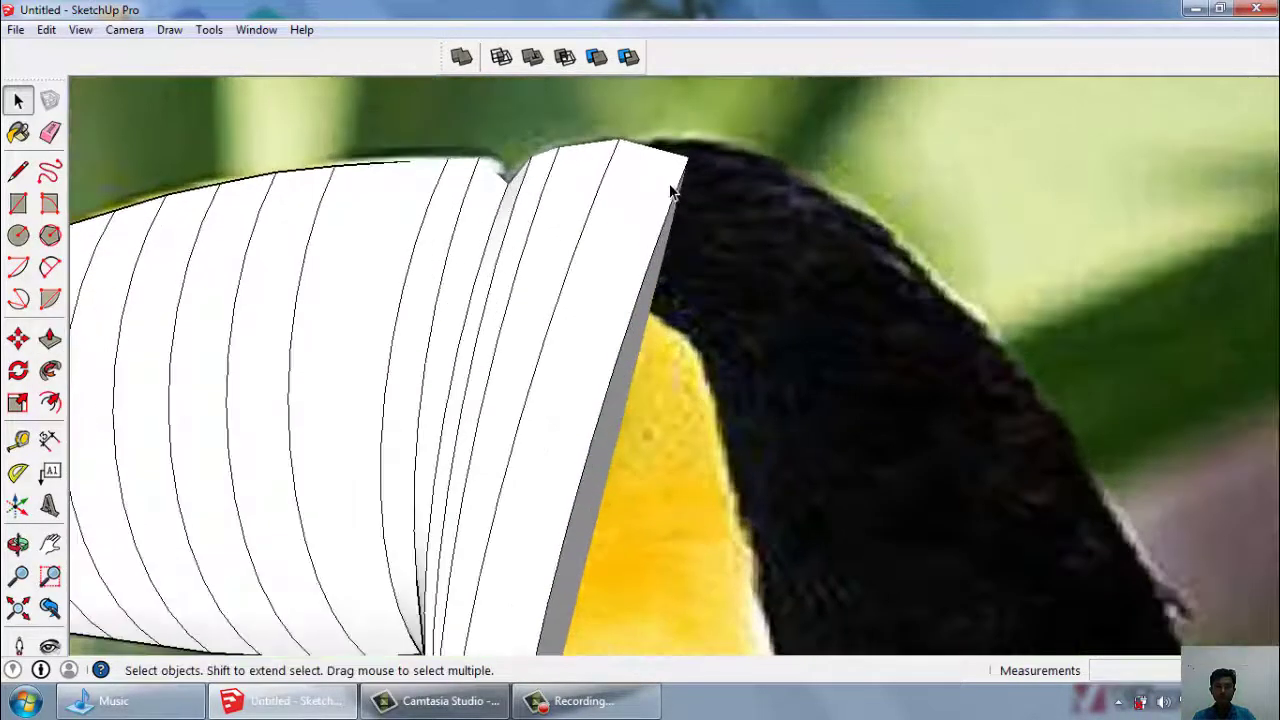
Scale the slice about 1.30 × 0.98 so its top and bottom match the beak base.
click(22, 401)
scroll(643, 157, up, 2)
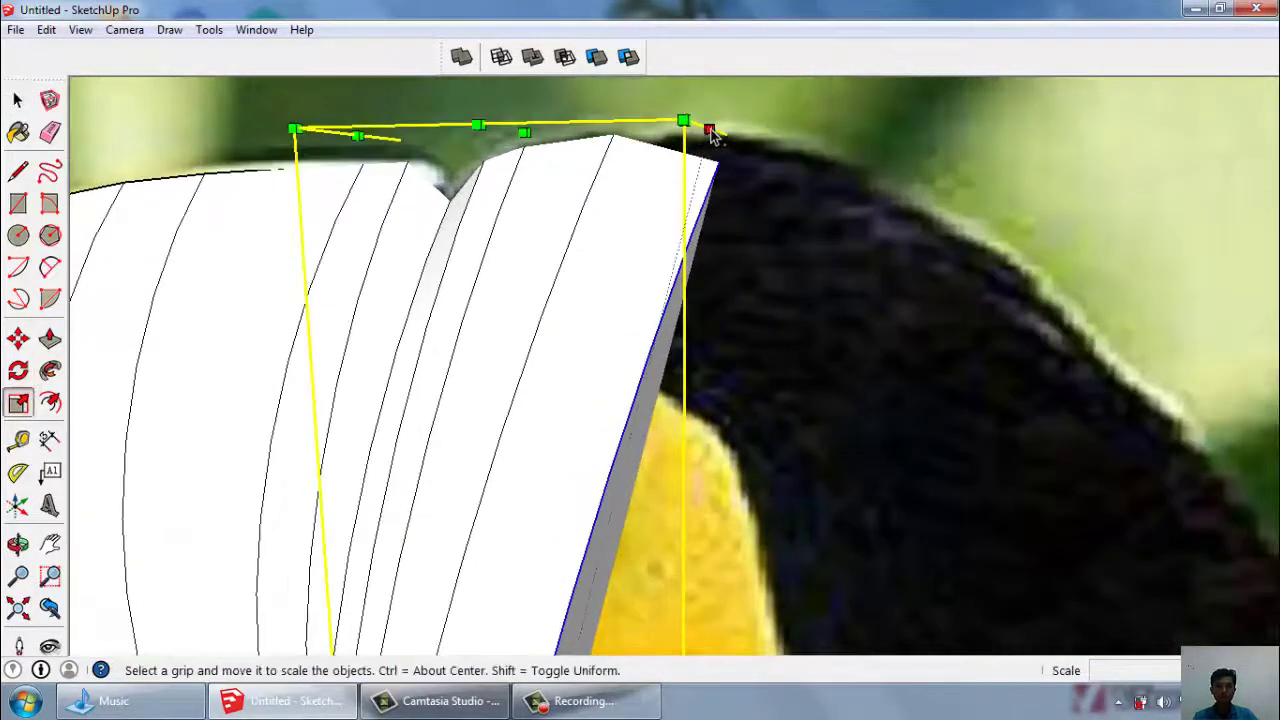
drag(709, 129, 734, 111)
scroll(700, 133, down, 3)
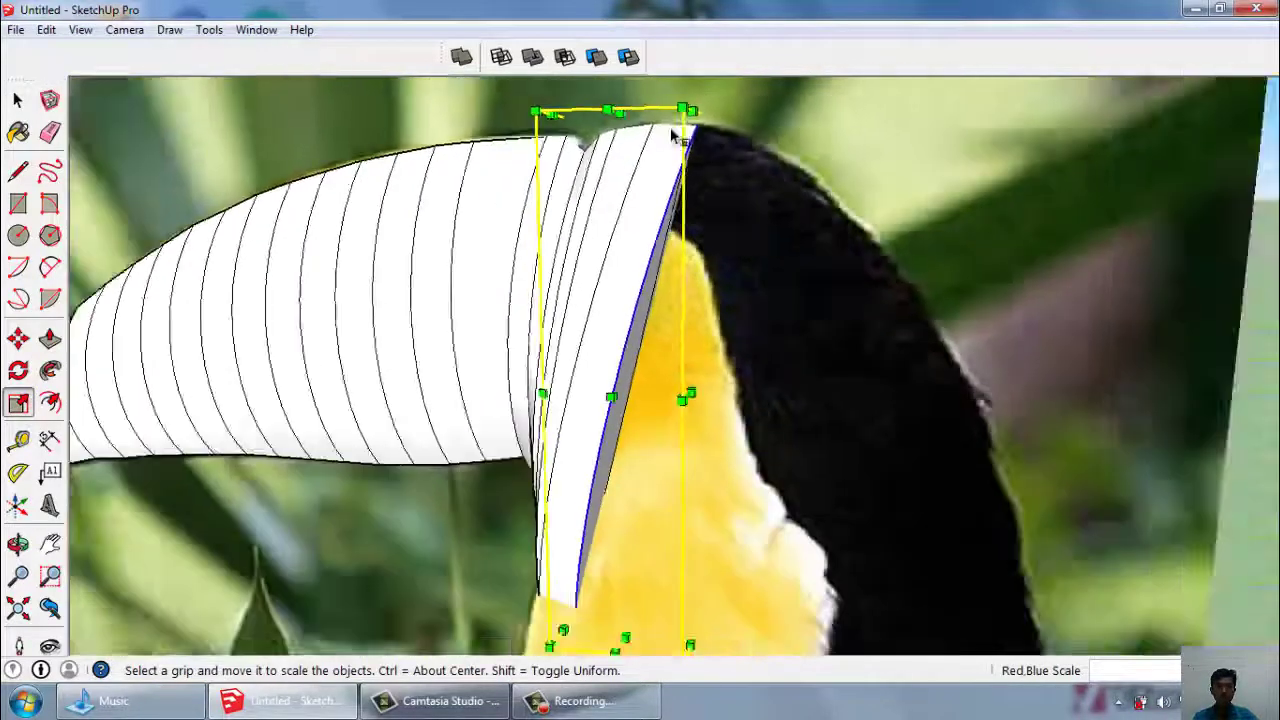
scroll(560, 620, up, 3)
drag(542, 617, 536, 594)
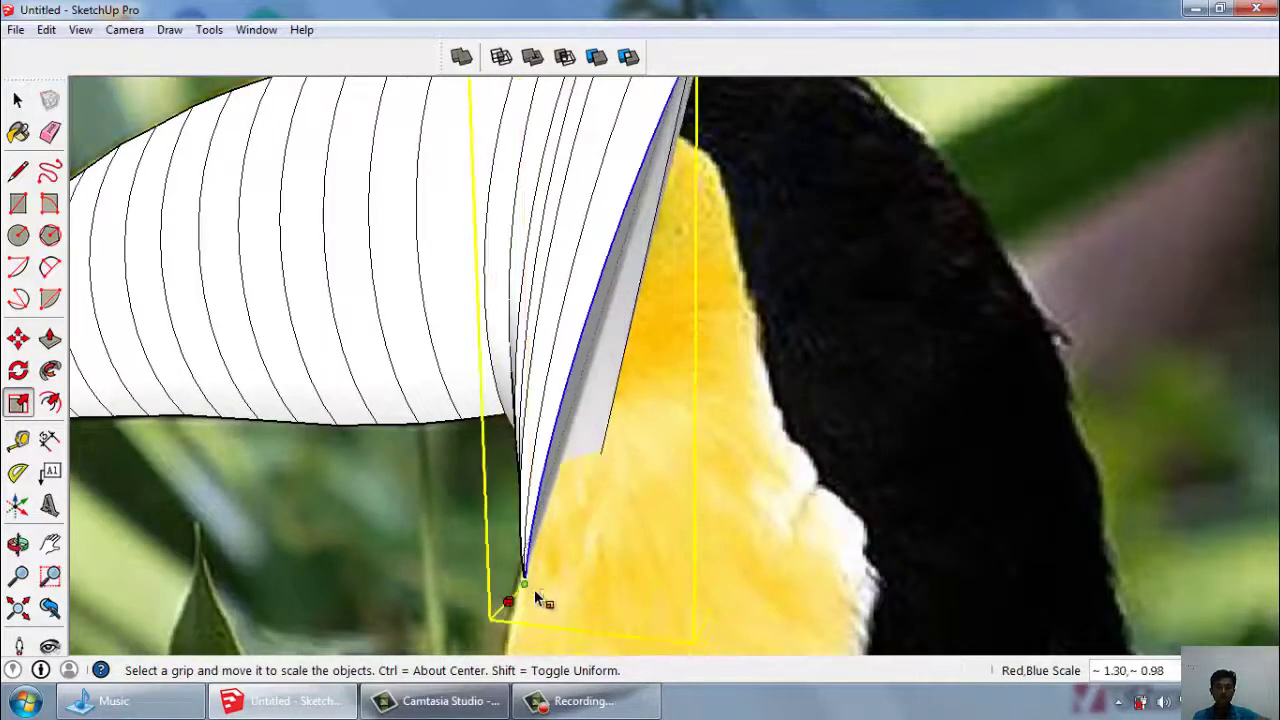
key(space)
scroll(587, 520, down, 2)
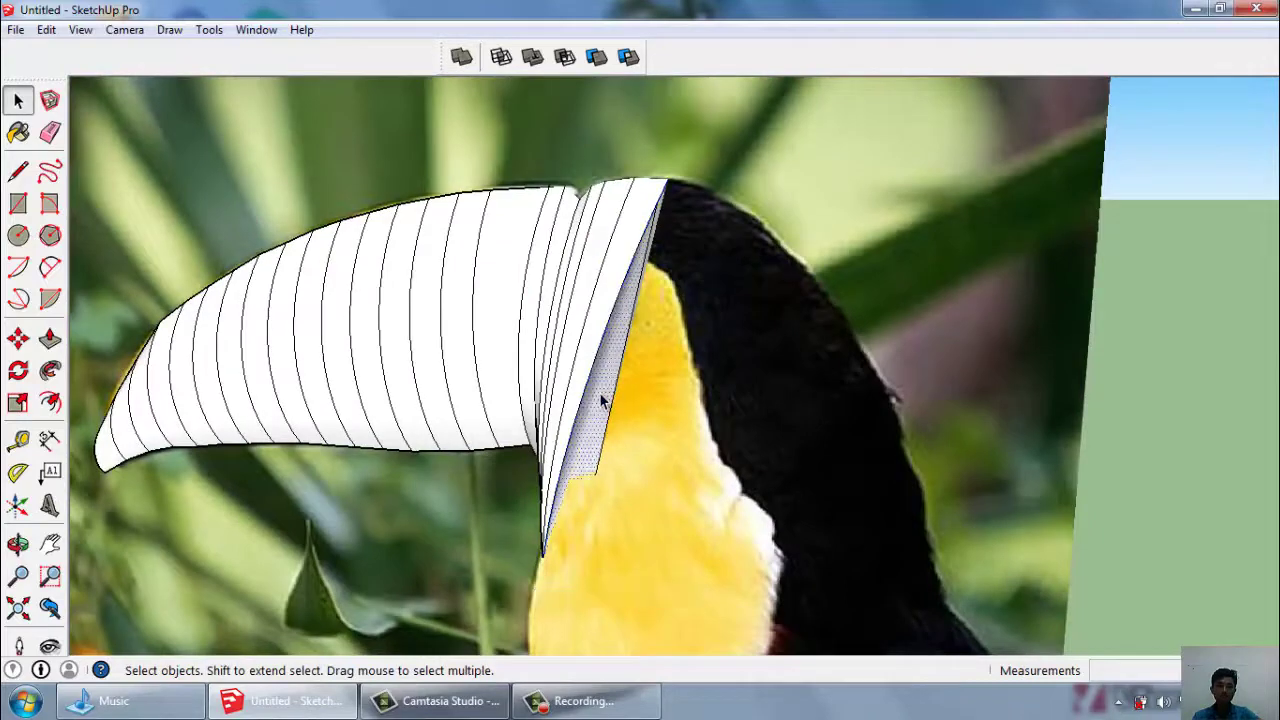
scroll(601, 400, up, 2)
scroll(603, 418, up, 2)
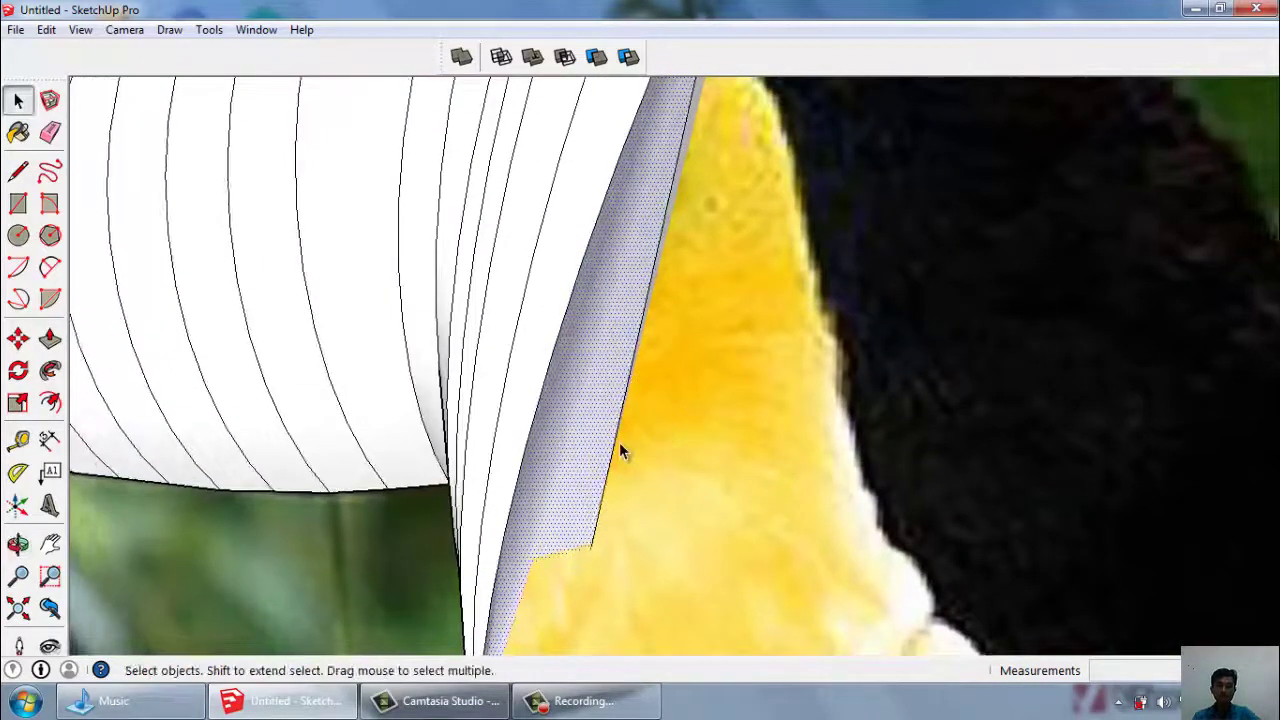
Hide the toucan photo and orbit around the bare beak to check the tapered end piece.
right_click(709, 444)
click(751, 503)
mouse_move(731, 503)
middle_down()
mouse_move(588, 453)
mouse_move(597, 366)
middle_up()
middle_drag(623, 529, 723, 546)
scroll(682, 623, up, 5)
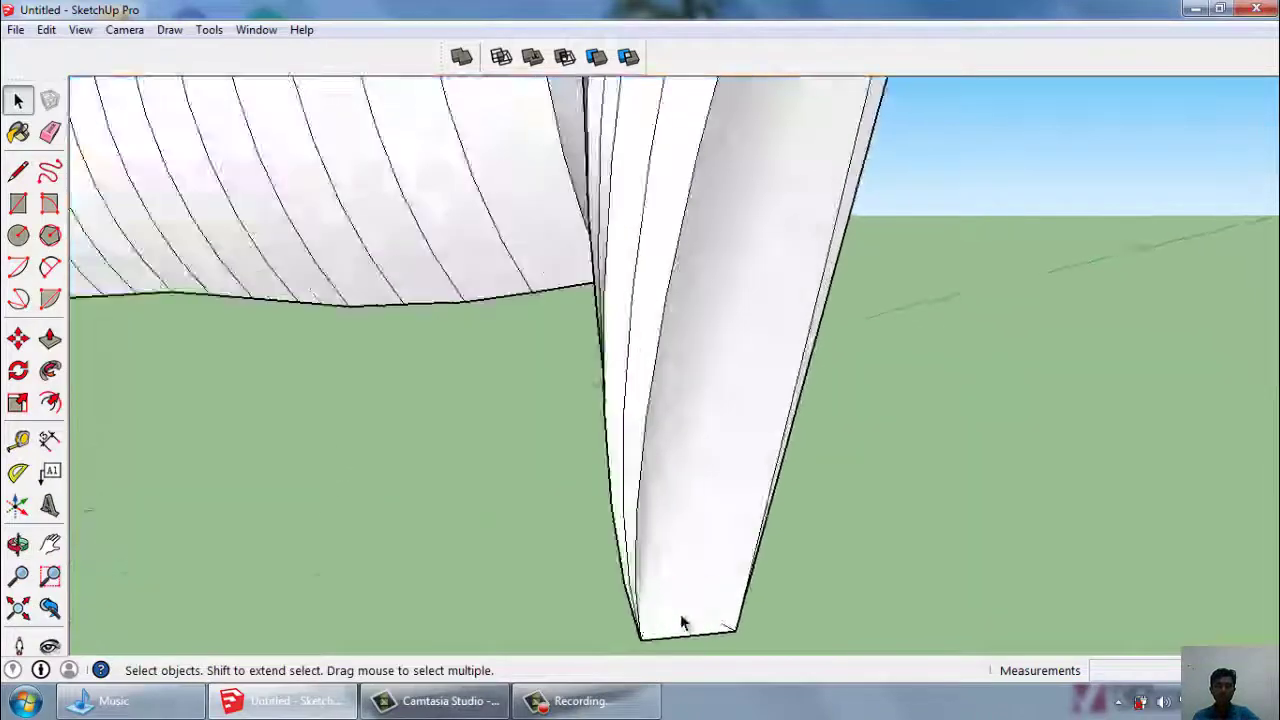
mouse_move(682, 623)
middle_down()
mouse_move(737, 509)
mouse_move(829, 517)
mouse_move(714, 529)
mouse_move(856, 494)
mouse_move(449, 529)
mouse_move(677, 560)
mouse_move(703, 593)
middle_up()
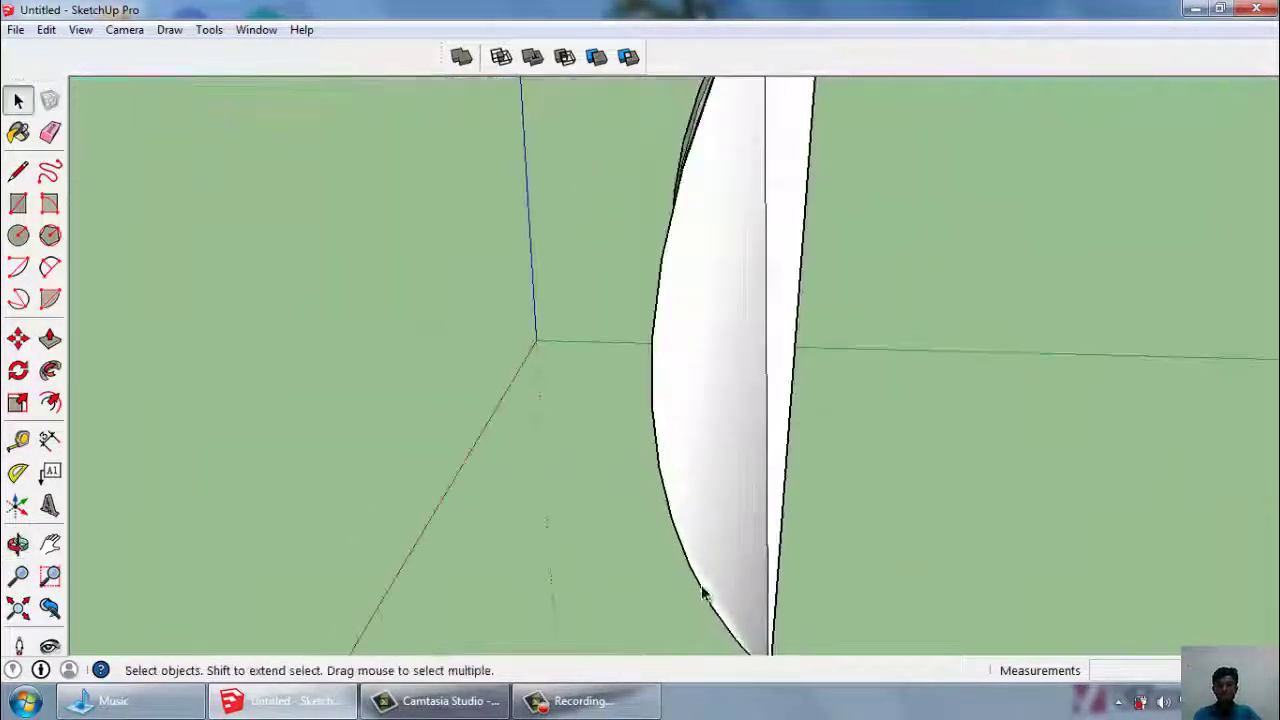
scroll(703, 593, down, 3)
mouse_move(734, 400)
middle_down()
mouse_move(874, 389)
mouse_move(851, 448)
middle_up()
scroll(863, 400, down, 2)
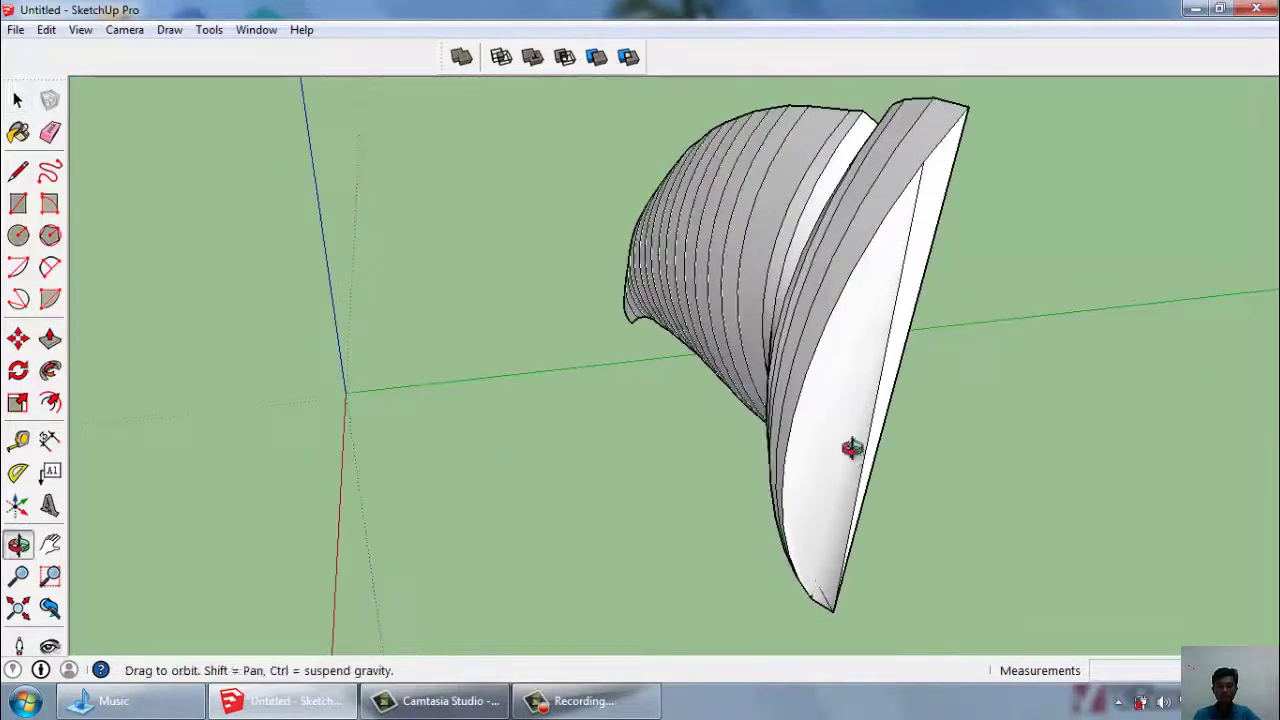
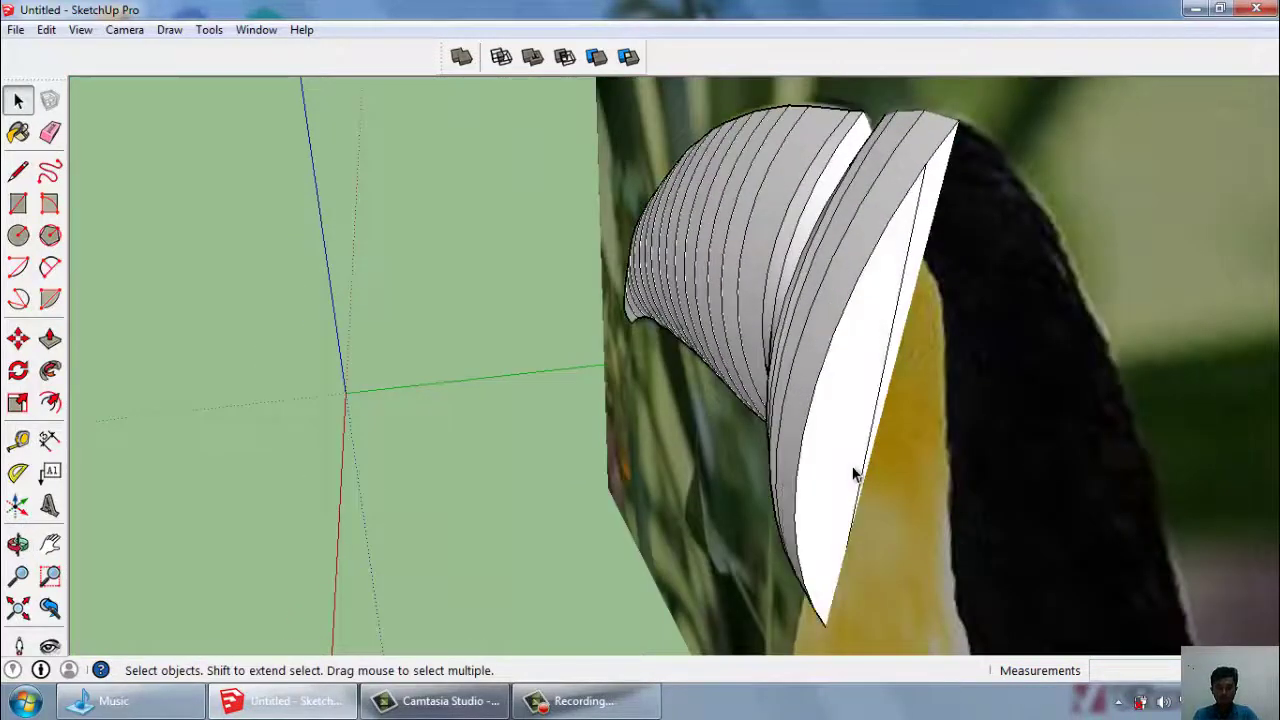
Select the beak's rear strip and scale its top corner outward to match the toucan photo.
scroll(1035, 457, up, 3)
mouse_move(1035, 457)
middle_down()
mouse_move(853, 408)
mouse_move(951, 343)
mouse_move(1000, 278)
middle_up()
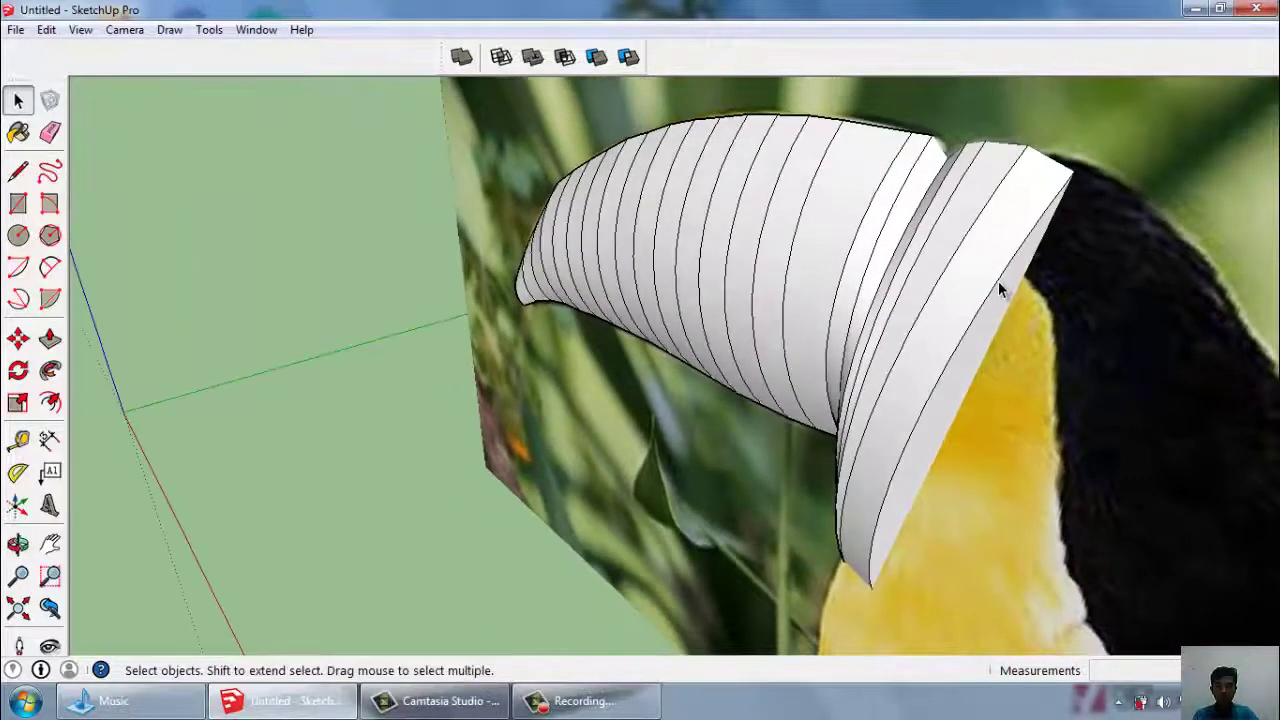
click(955, 352)
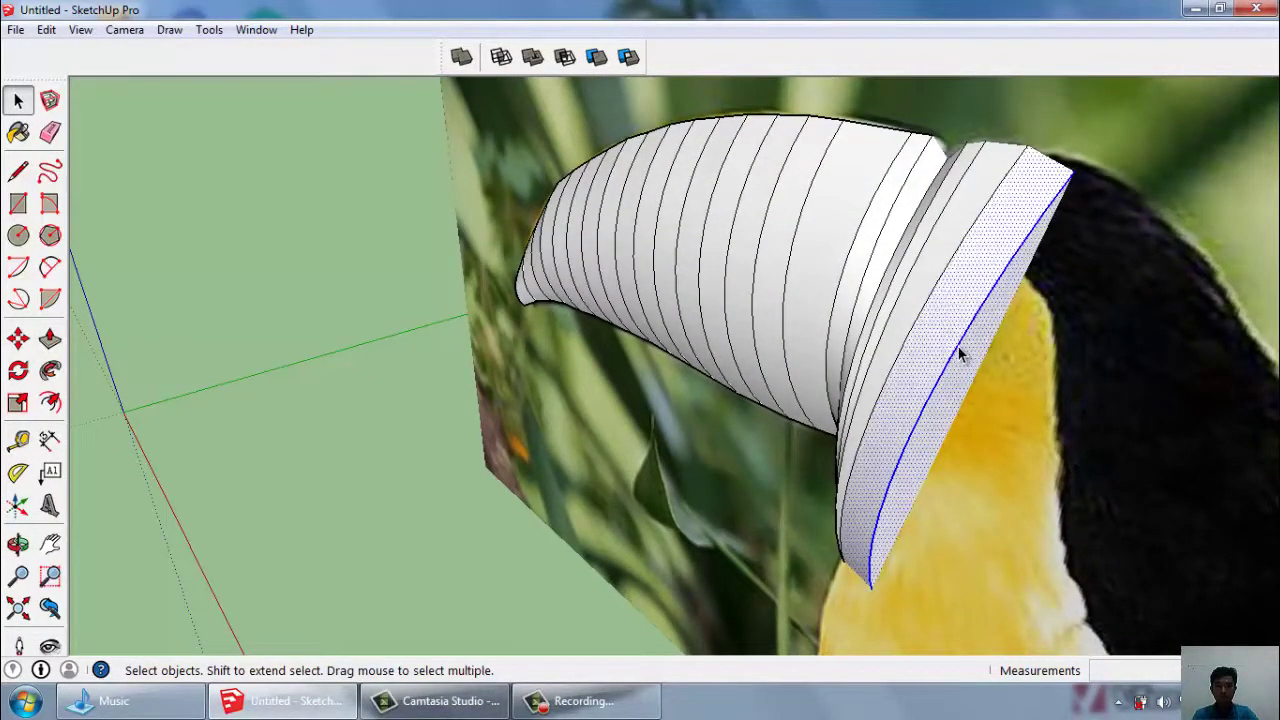
click(17, 404)
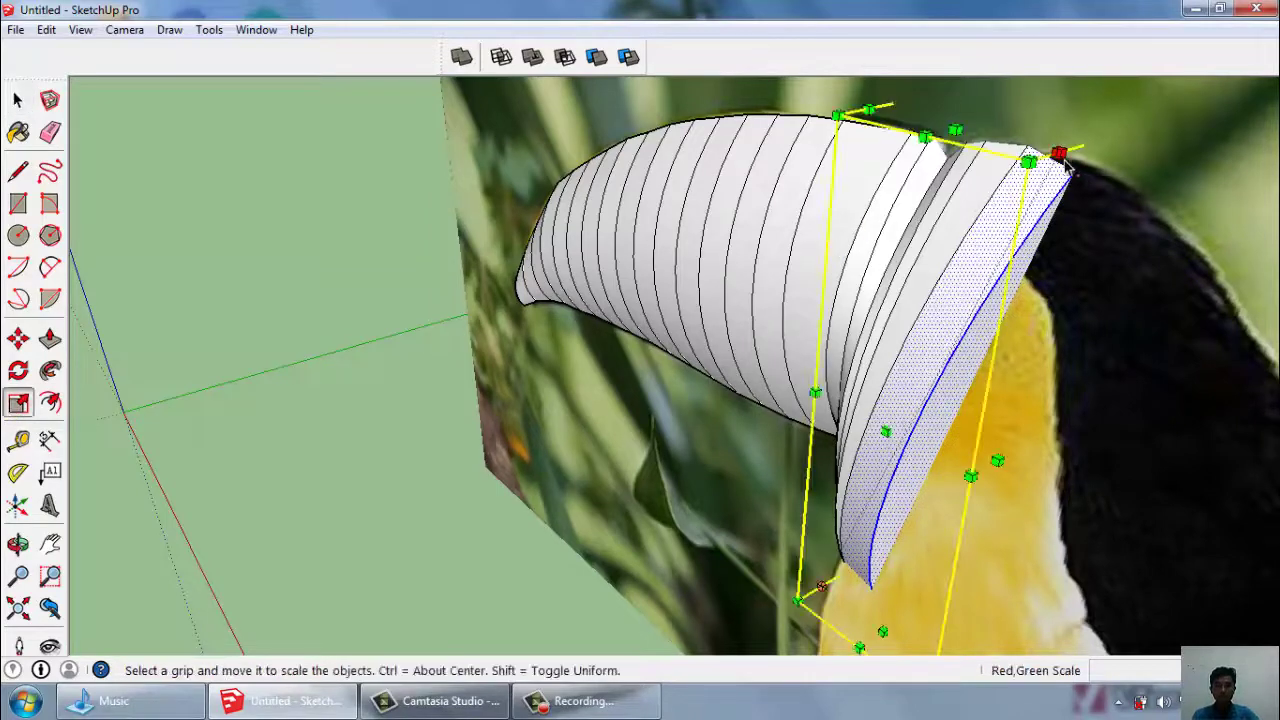
drag(1064, 162, 1084, 157)
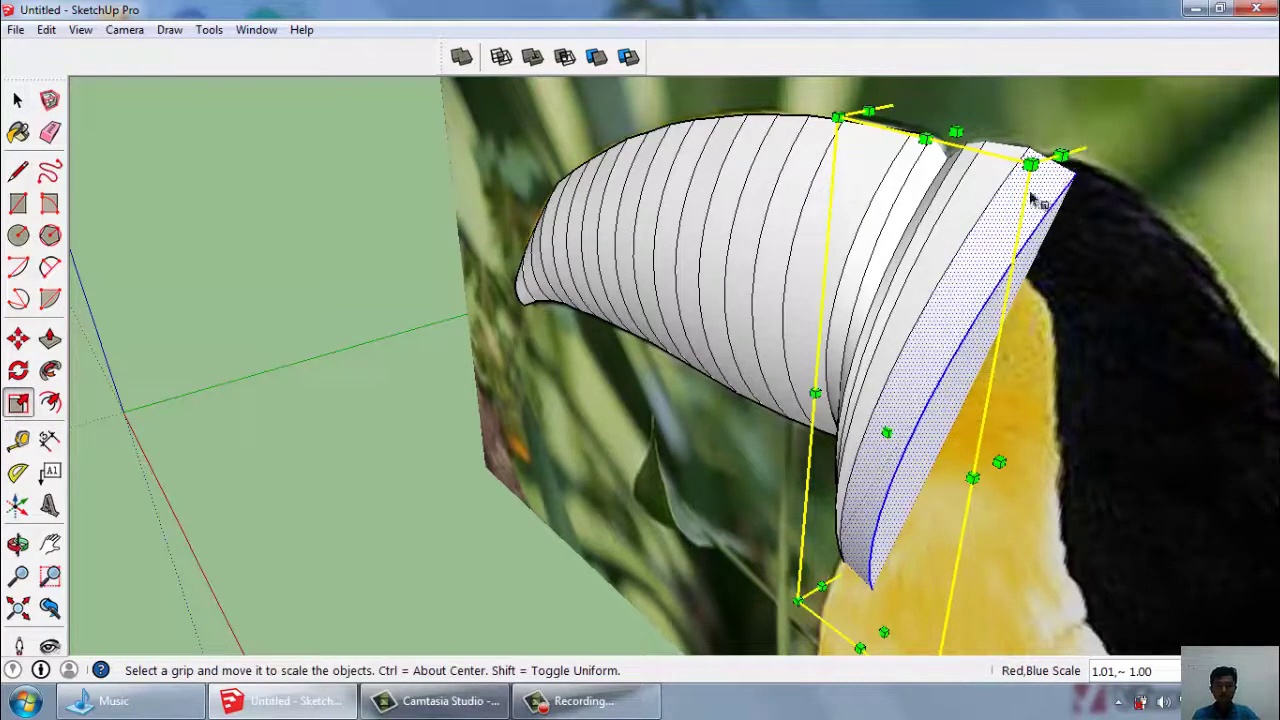
middle_drag(1028, 200, 871, 294)
key(space)
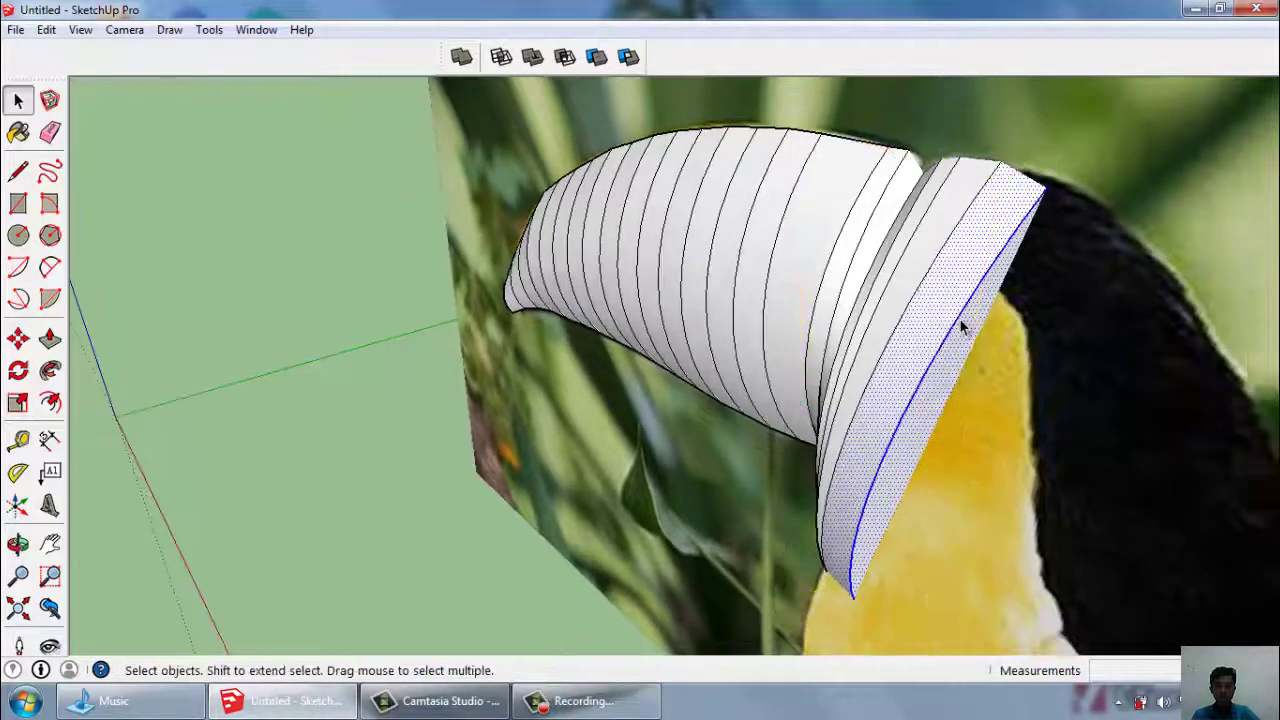
scroll(1030, 190, up, 1)
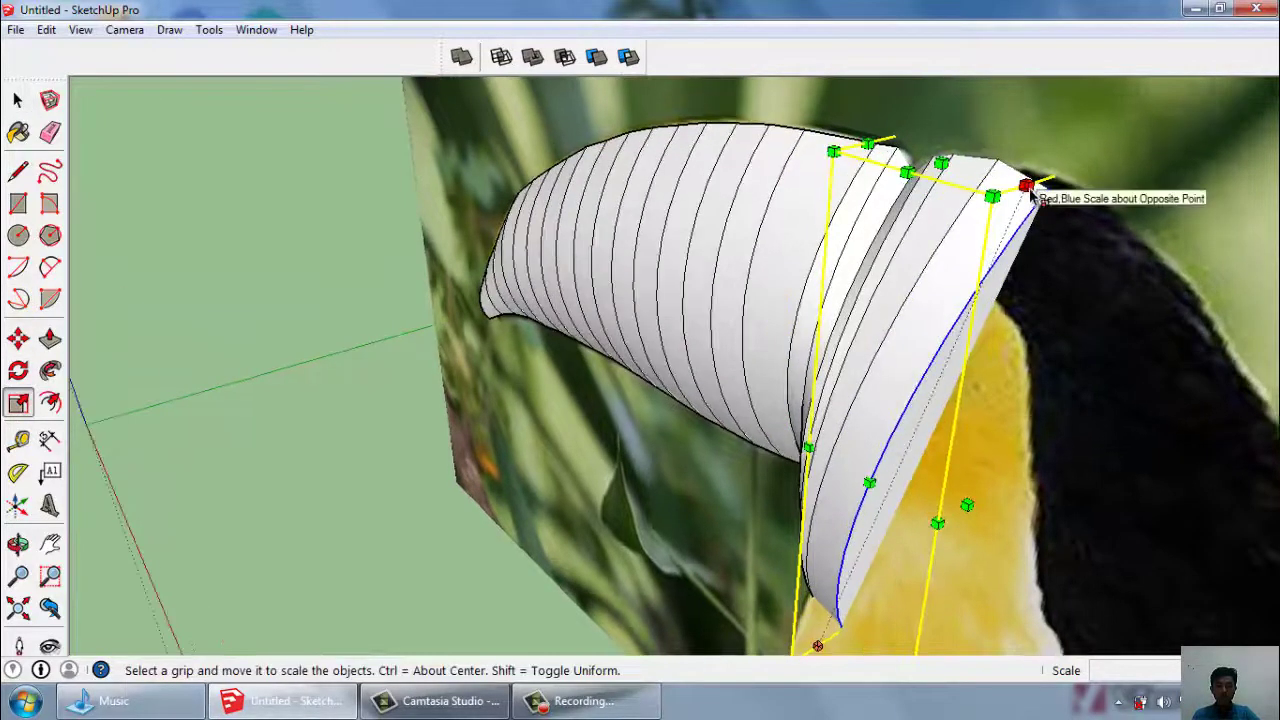
drag(1037, 193, 1055, 177)
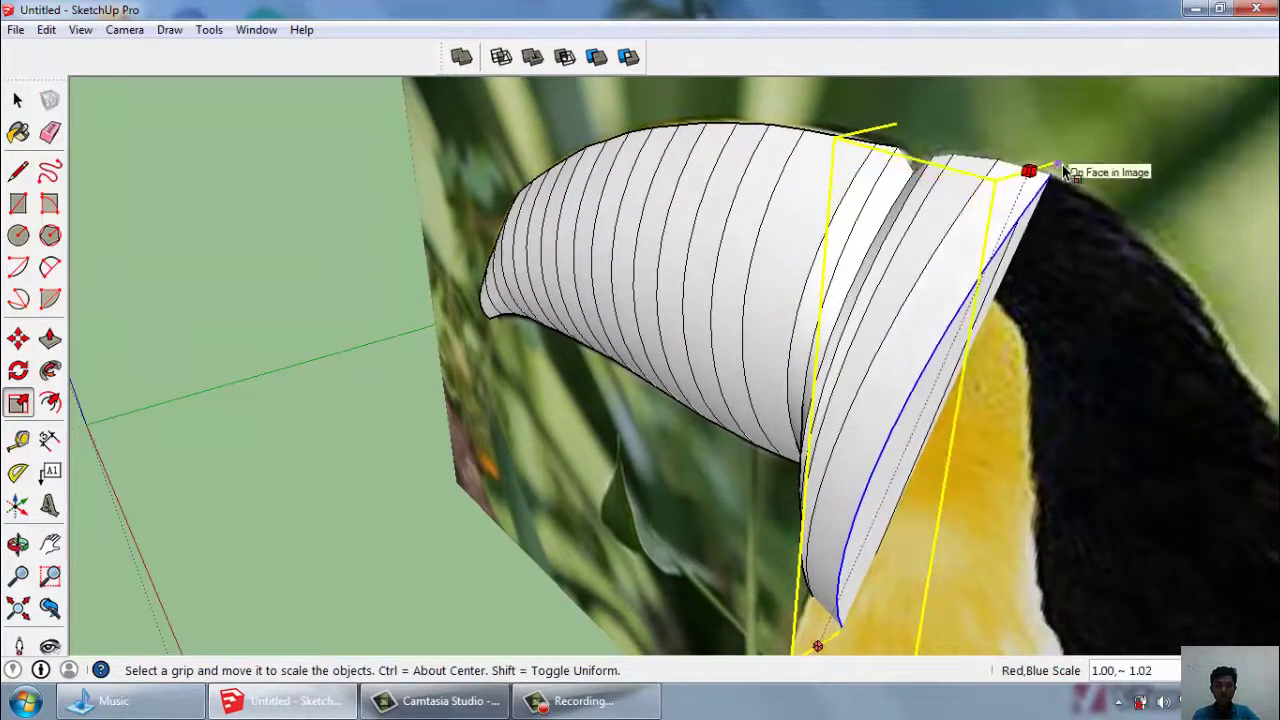
Extend the strip's lower end to fit the photo, then hide the toucan photo.
mouse_move(1065, 172)
middle_down()
mouse_move(866, 594)
mouse_move(1170, 390)
mouse_move(862, 532)
middle_up()
scroll(866, 594, up, 3)
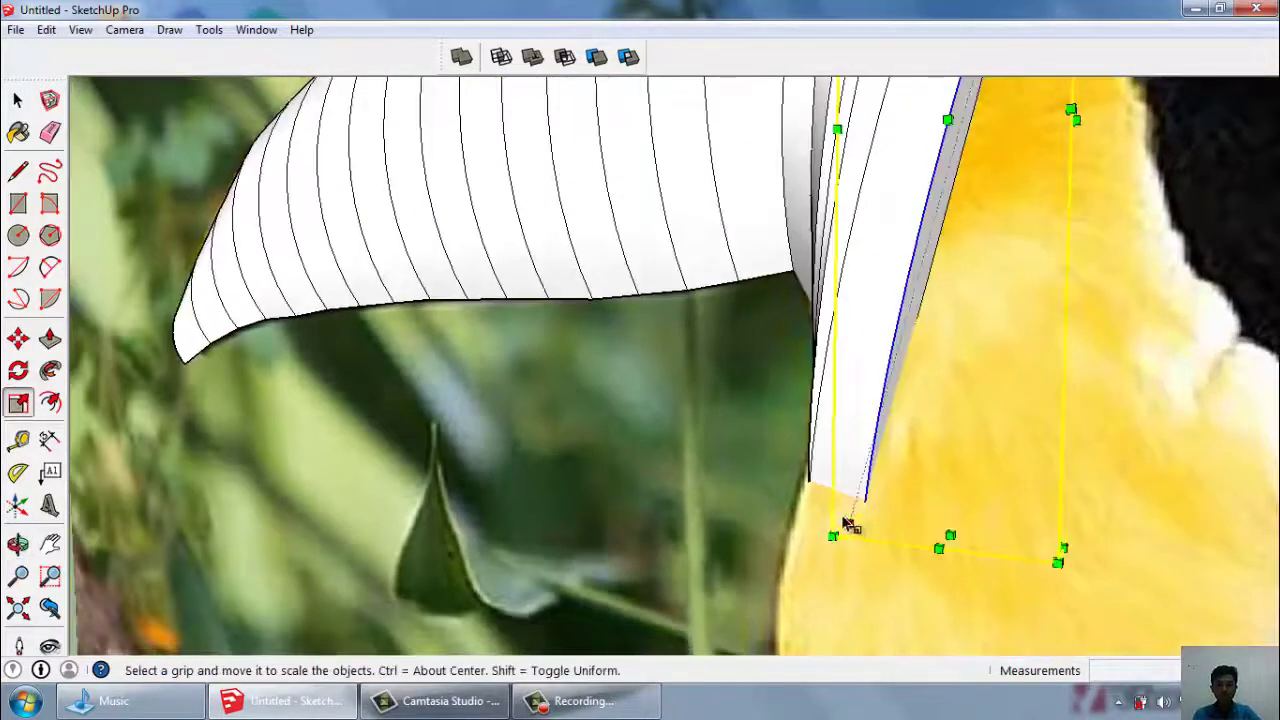
drag(848, 525, 823, 503)
key(space)
scroll(950, 396, down, 2)
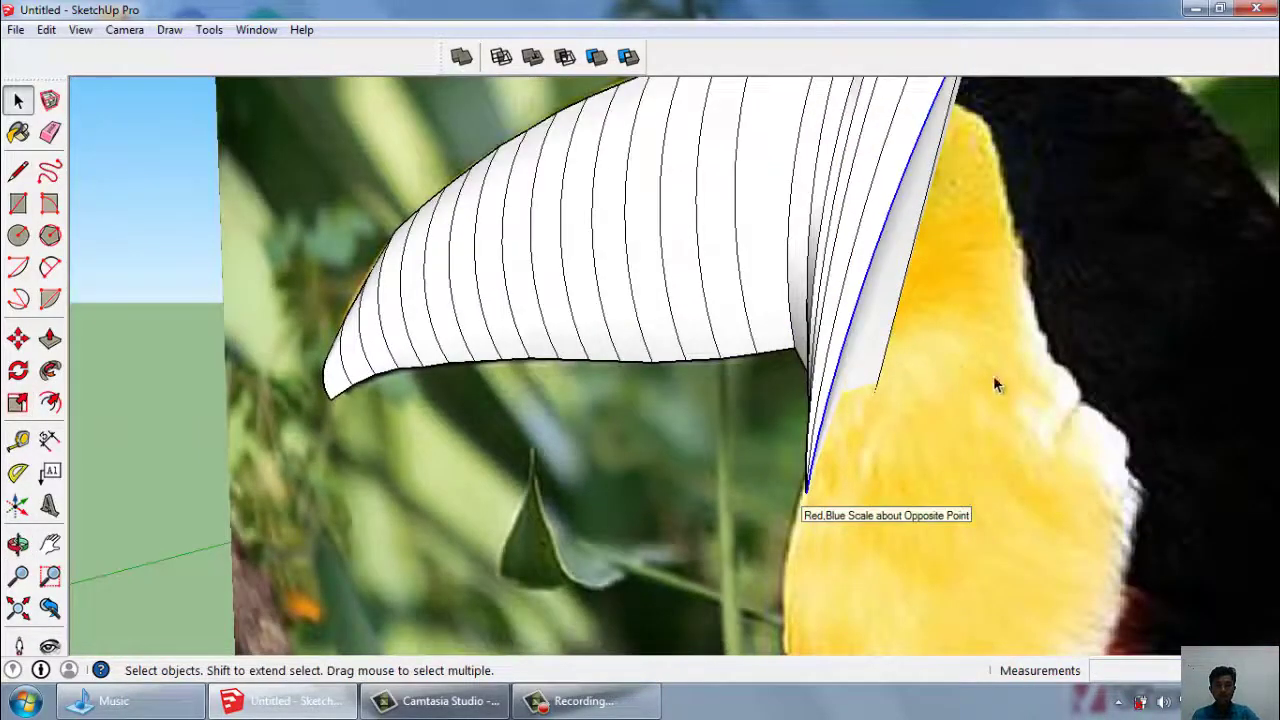
right_click(1003, 378)
click(1047, 431)
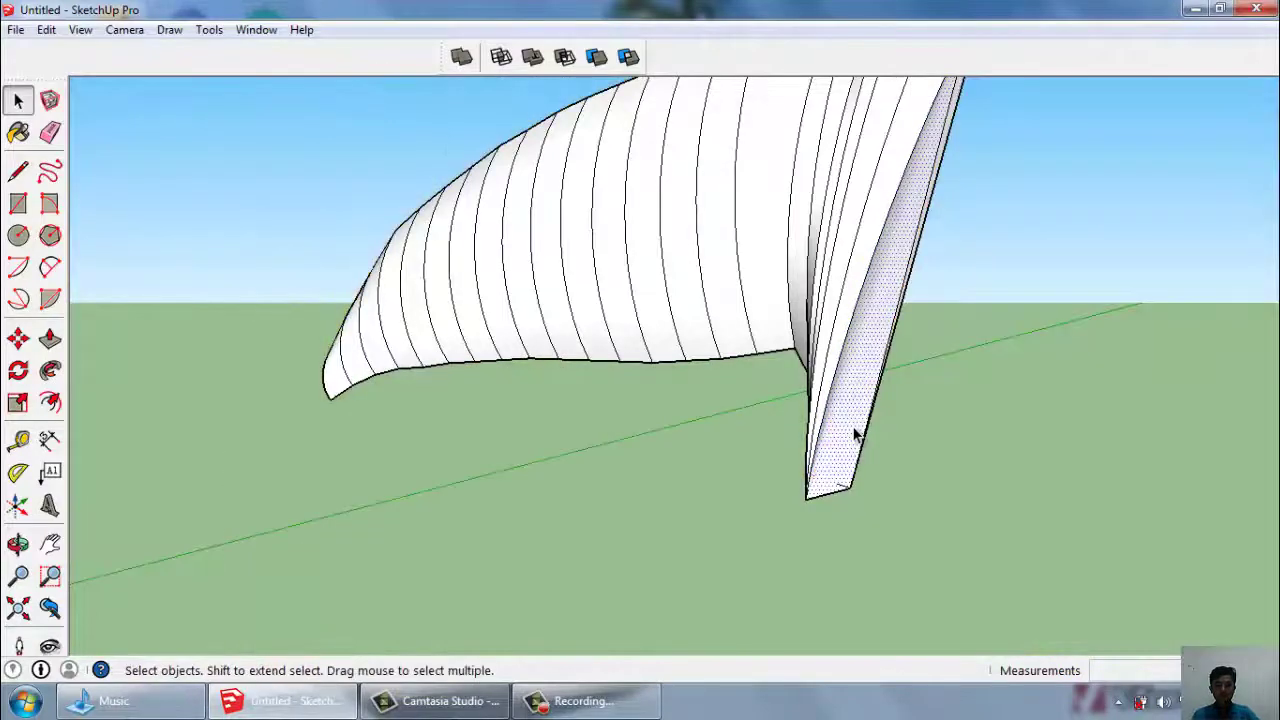
From below the beak, box-select and delete the narrow side face at the strip's bottom tip.
middle_drag(891, 425, 663, 462)
mouse_move(637, 521)
middle_down()
mouse_move(803, 531)
mouse_move(921, 469)
mouse_move(754, 542)
mouse_move(763, 457)
mouse_move(674, 491)
mouse_move(640, 470)
middle_up()
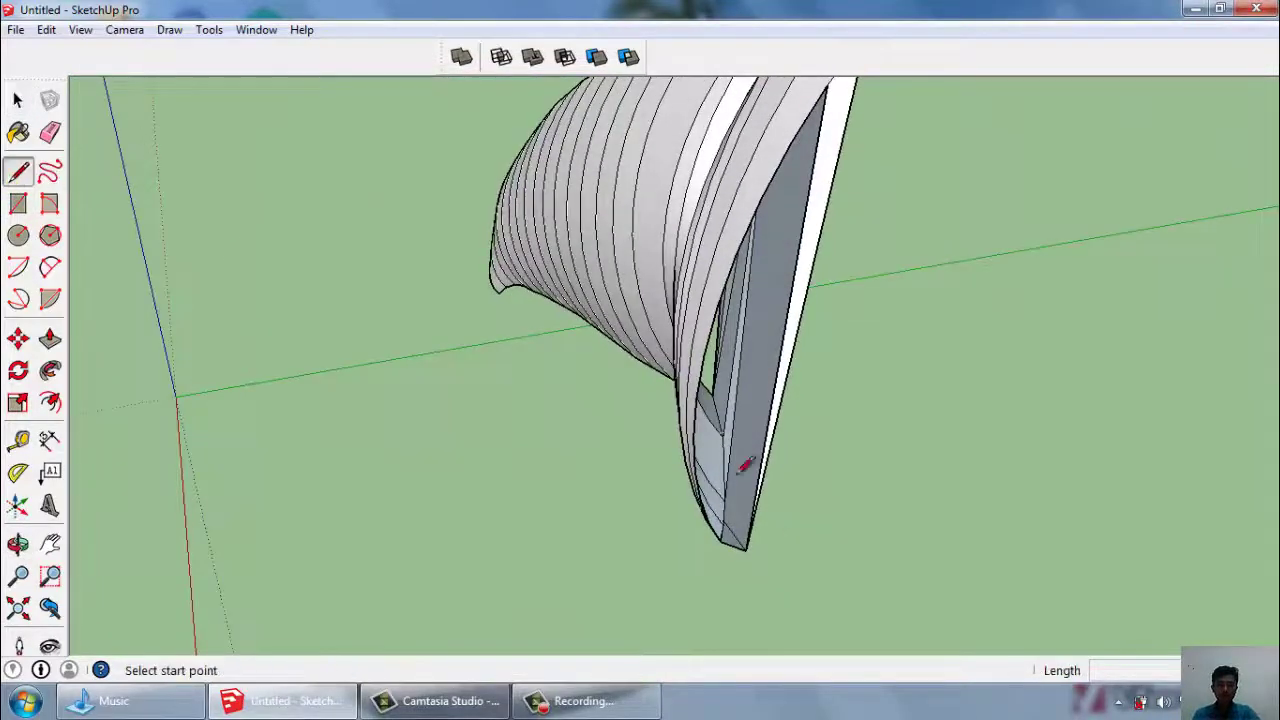
click(731, 534)
middle_drag(731, 534, 843, 253)
key(Escape)
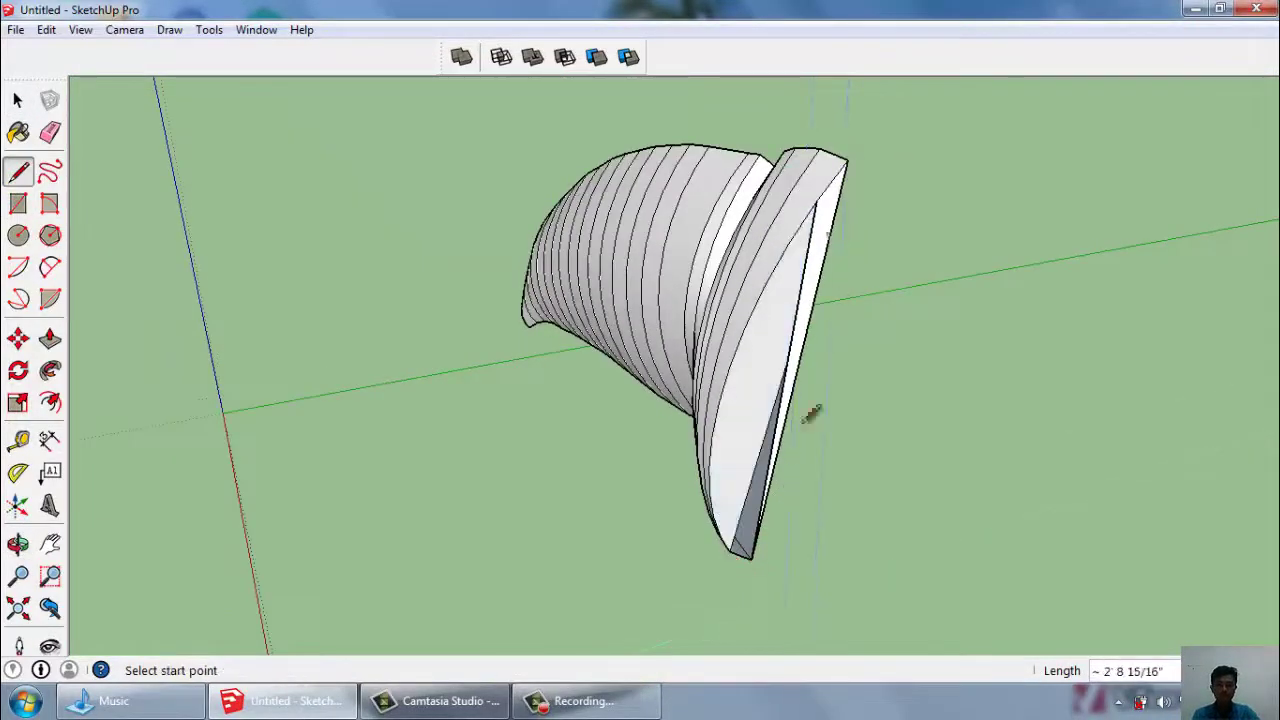
key(o)
scroll(840, 520, up, 5)
mouse_move(811, 501)
middle_down()
mouse_move(770, 503)
mouse_move(766, 529)
middle_up()
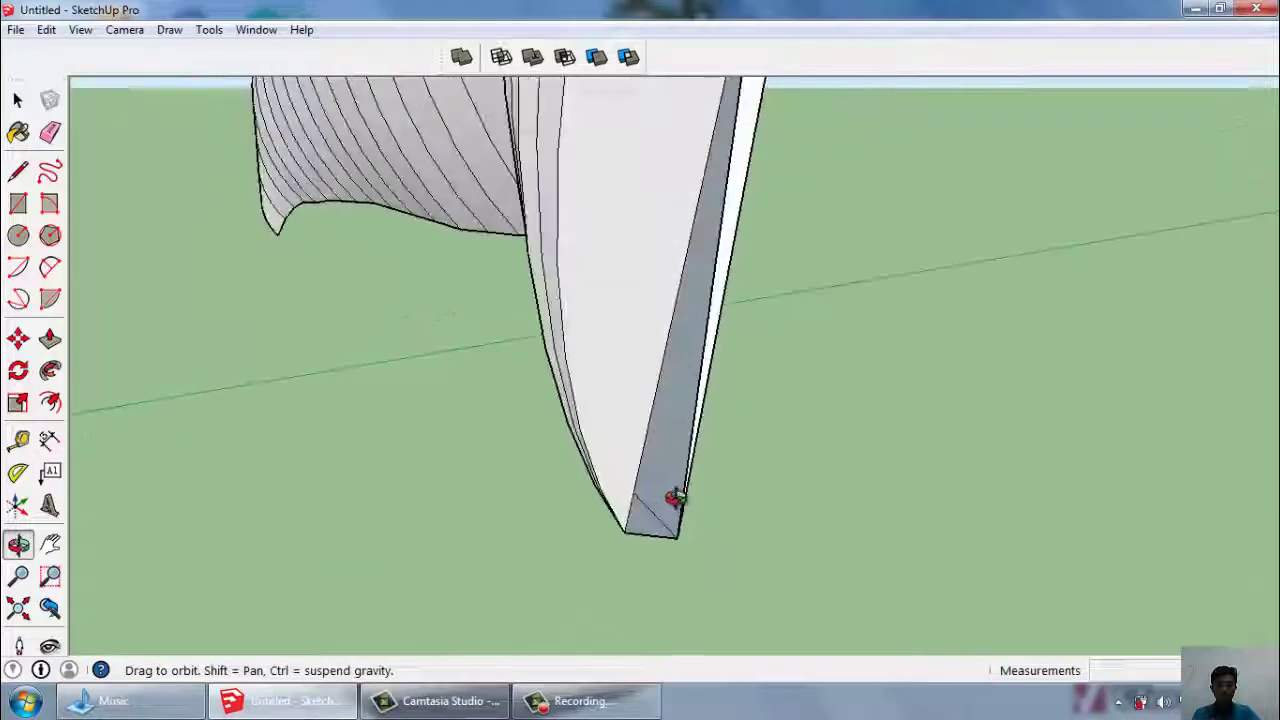
key(space)
drag(808, 604, 762, 531)
key(Delete)
mouse_move(773, 520)
middle_down()
mouse_move(500, 472)
mouse_move(737, 674)
mouse_move(586, 354)
mouse_move(430, 418)
mouse_move(751, 517)
mouse_move(957, 434)
mouse_move(900, 420)
middle_up()
click(46, 29)
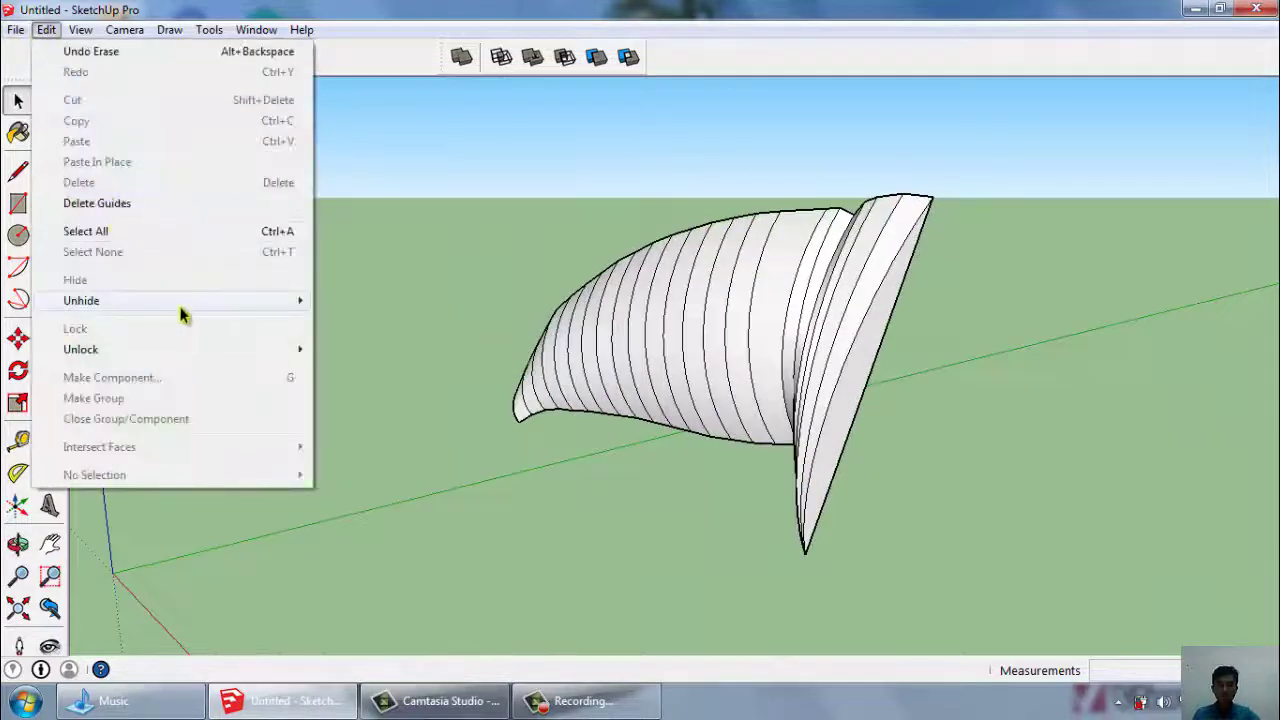
Unhide all to bring back the toucan photo and rescale the rear strip's corner against it.
mouse_move(81, 300)
click(350, 340)
scroll(927, 307, up, 3)
scroll(768, 283, up, 3)
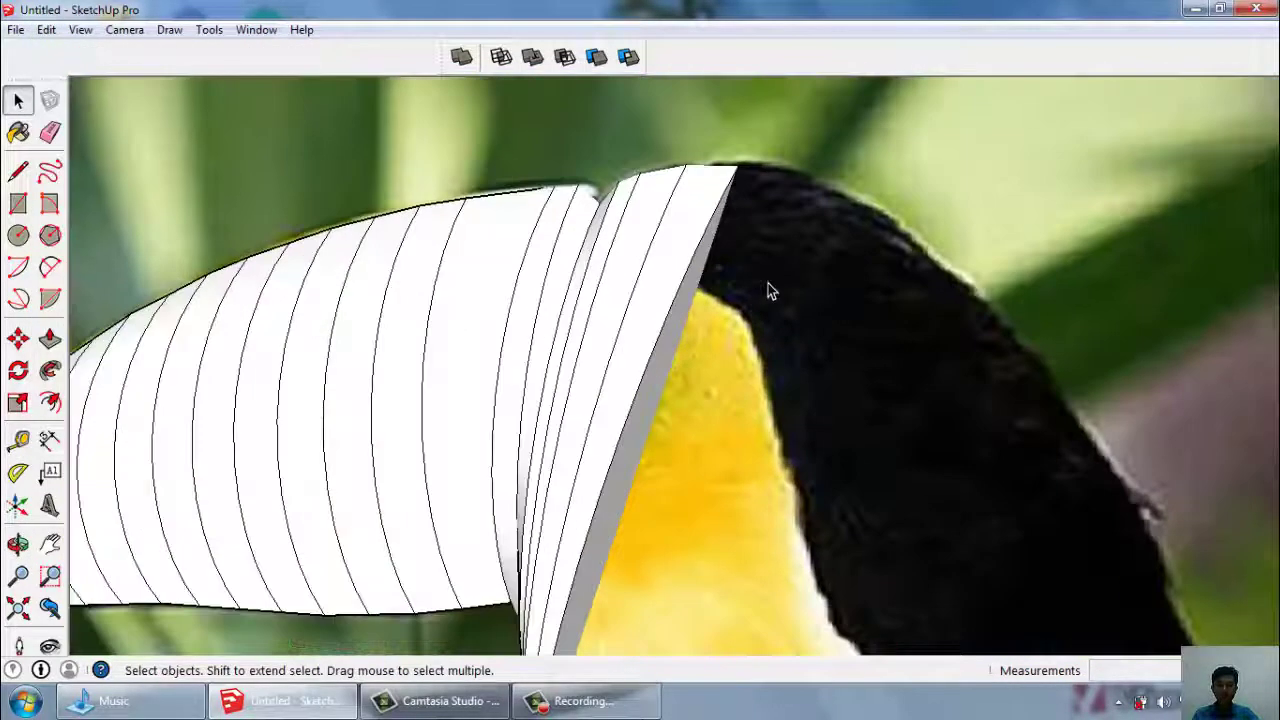
mouse_move(768, 283)
middle_down()
mouse_move(780, 337)
mouse_move(722, 240)
middle_up()
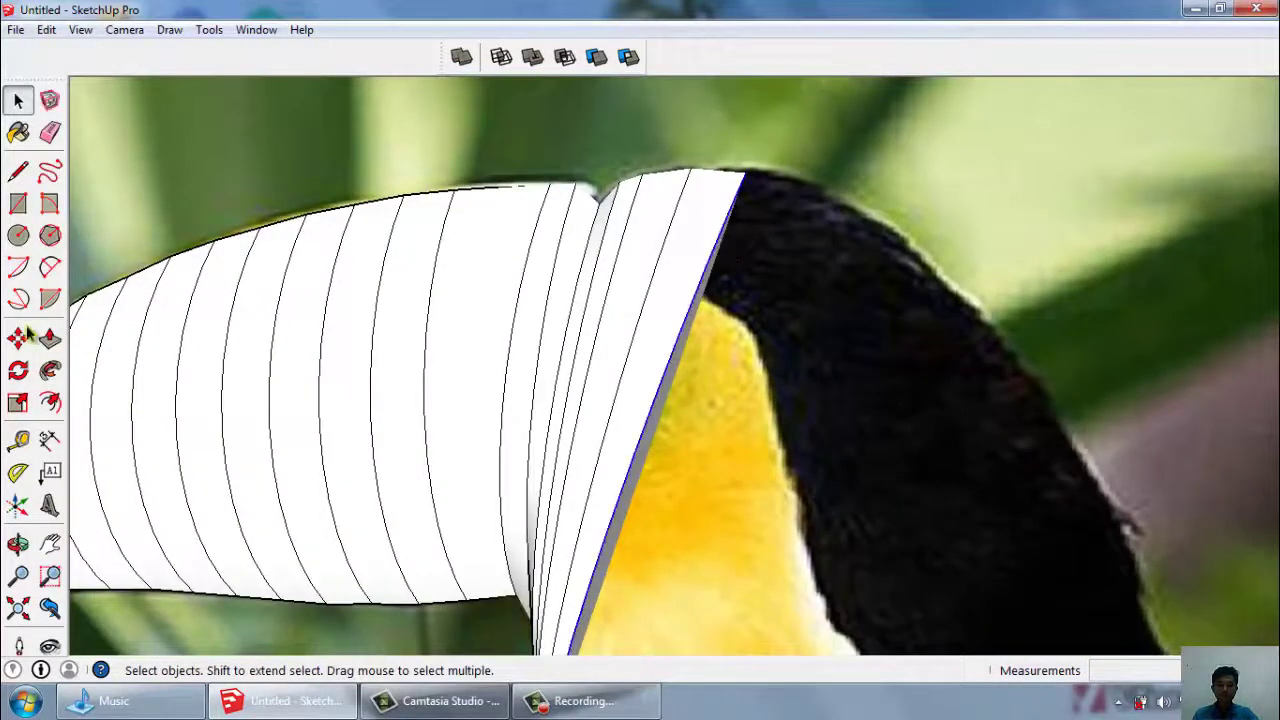
click(18, 404)
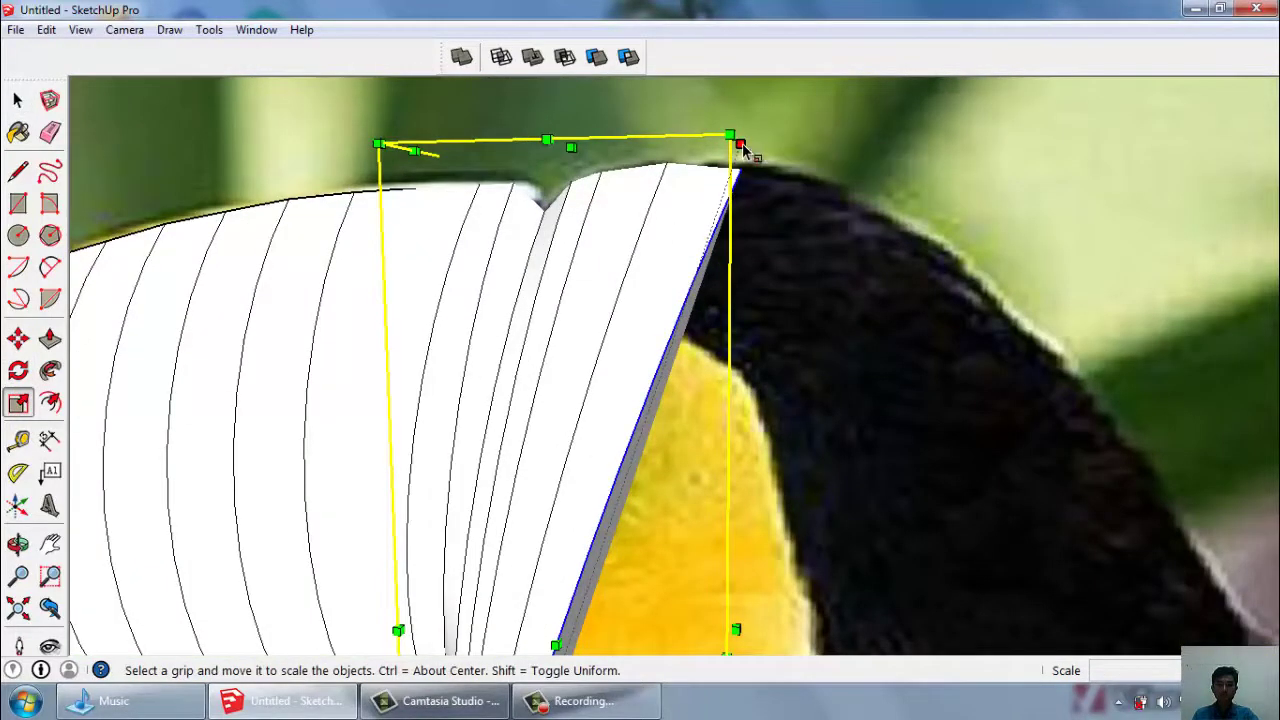
click(741, 145)
click(737, 143)
key(space)
scroll(686, 261, down, 3)
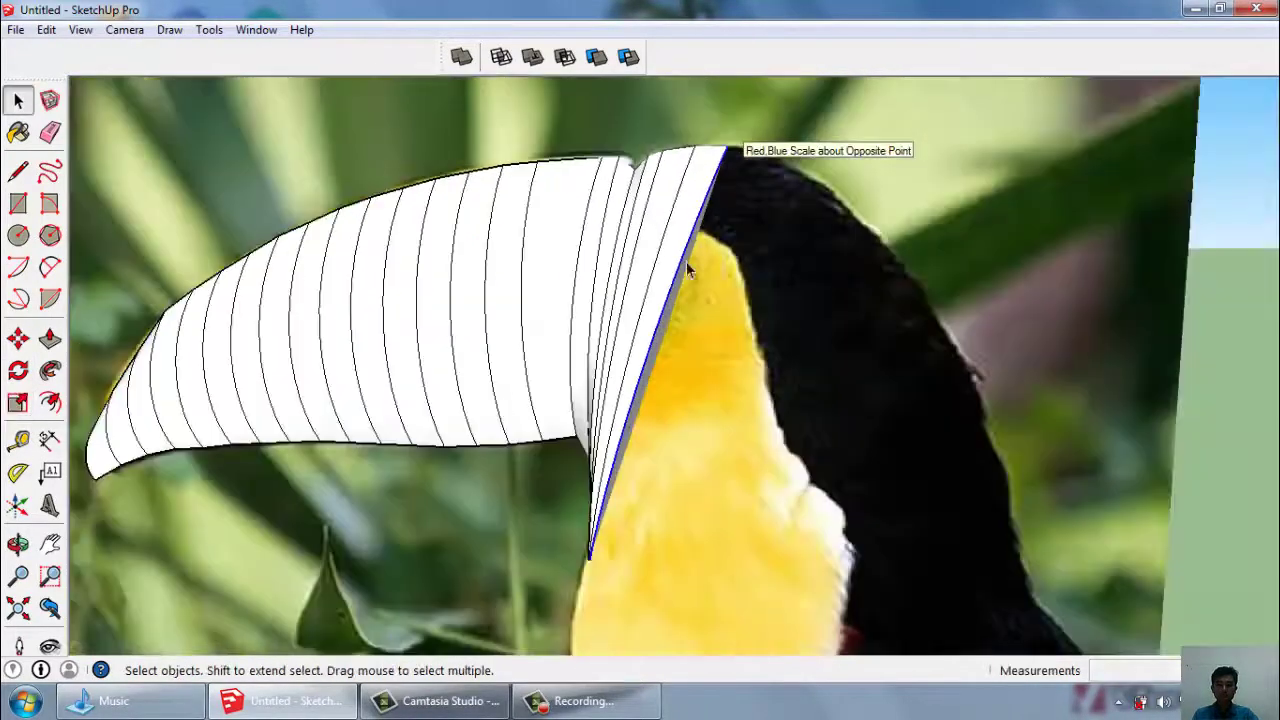
scroll(686, 261, up, 2)
scroll(697, 277, up, 3)
scroll(689, 323, up, 2)
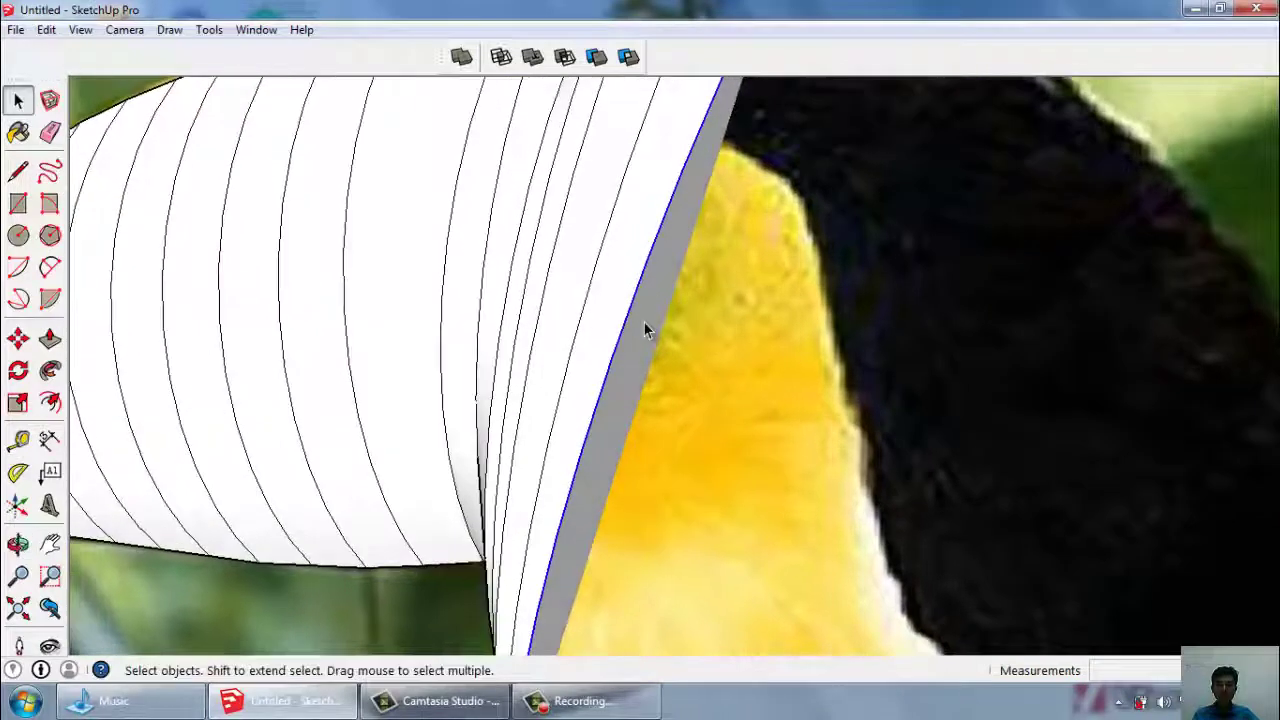
Hide the toucan photo again and look around the beak model.
key(p)
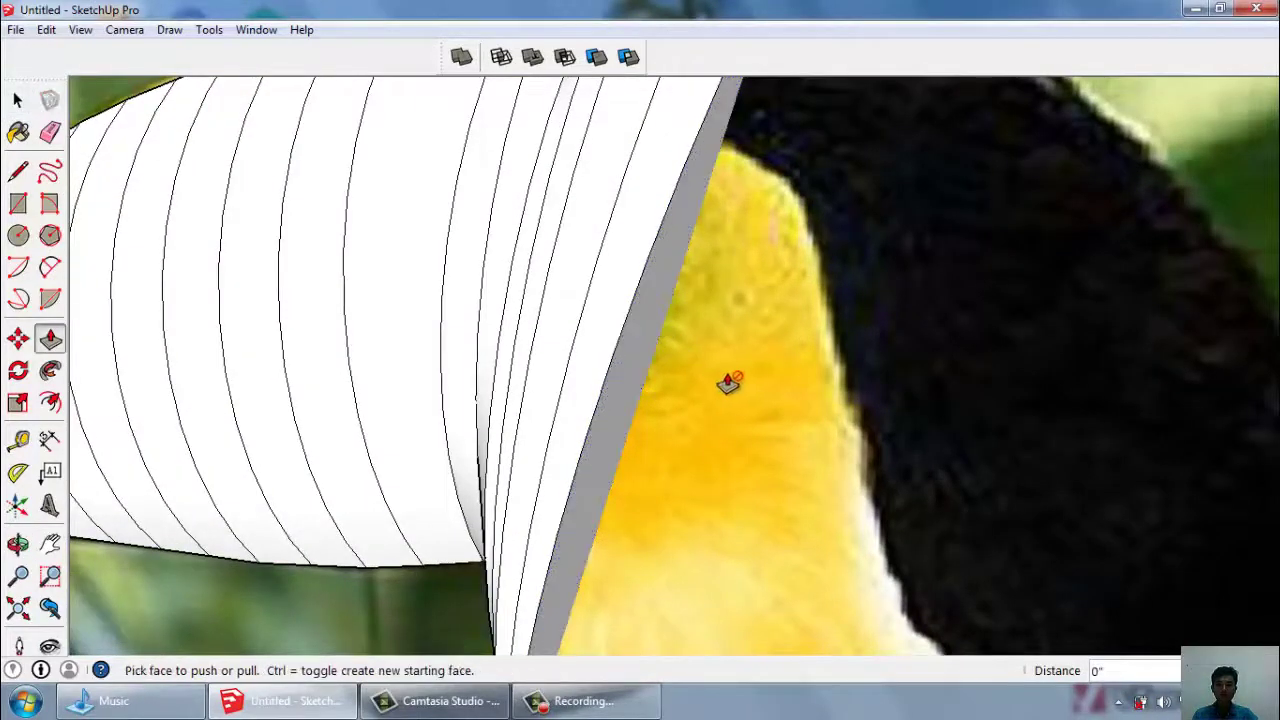
key(space)
right_click(828, 420)
click(840, 469)
mouse_move(810, 356)
middle_down()
mouse_move(493, 365)
mouse_move(623, 396)
middle_up()
Close in on the curved shell and delete the stray cross edge on its rear strip.
key(p)
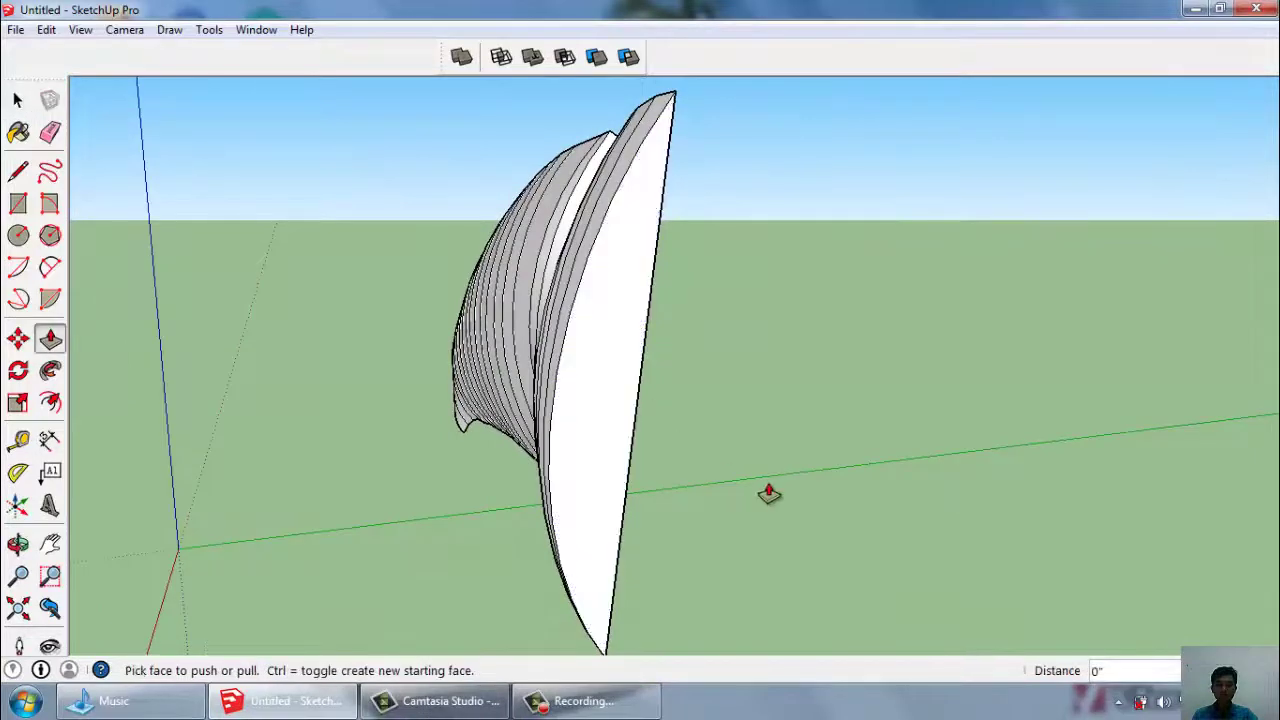
middle_drag(768, 492, 314, 394)
scroll(474, 420, up, 3)
middle_drag(474, 420, 229, 406)
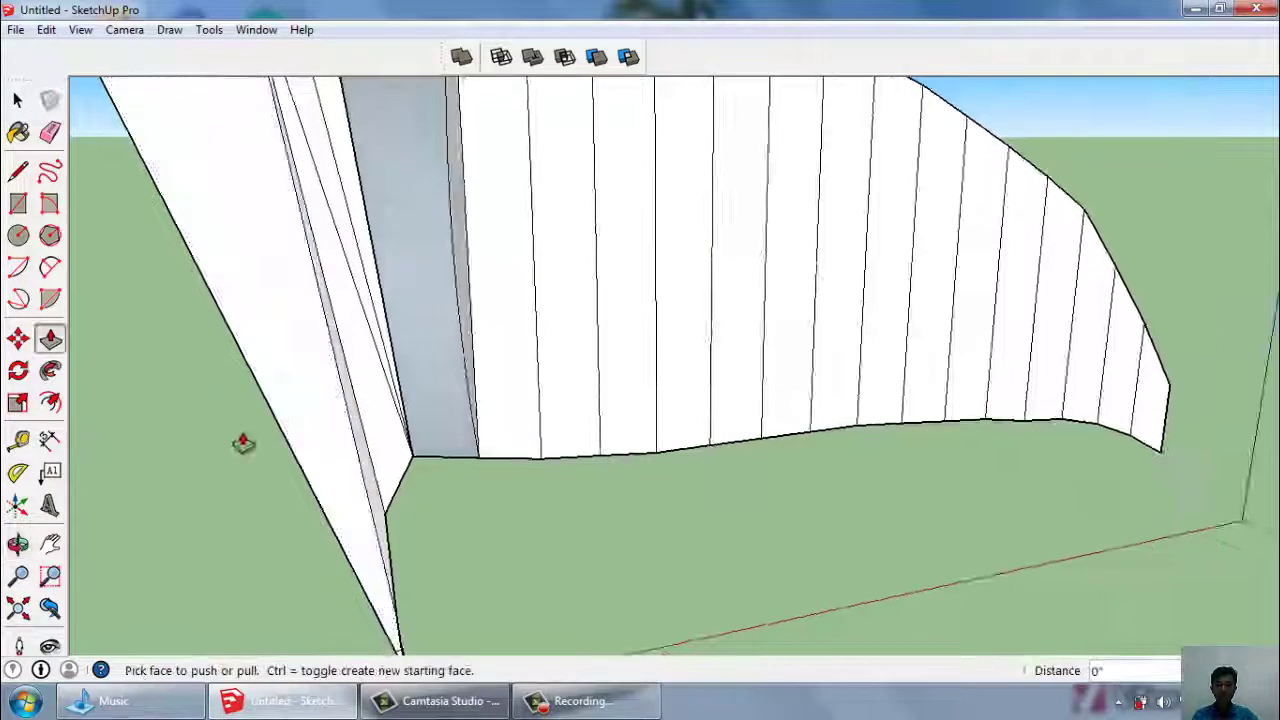
scroll(391, 585, down, 2)
key(space)
scroll(350, 628, up, 3)
scroll(354, 622, up, 3)
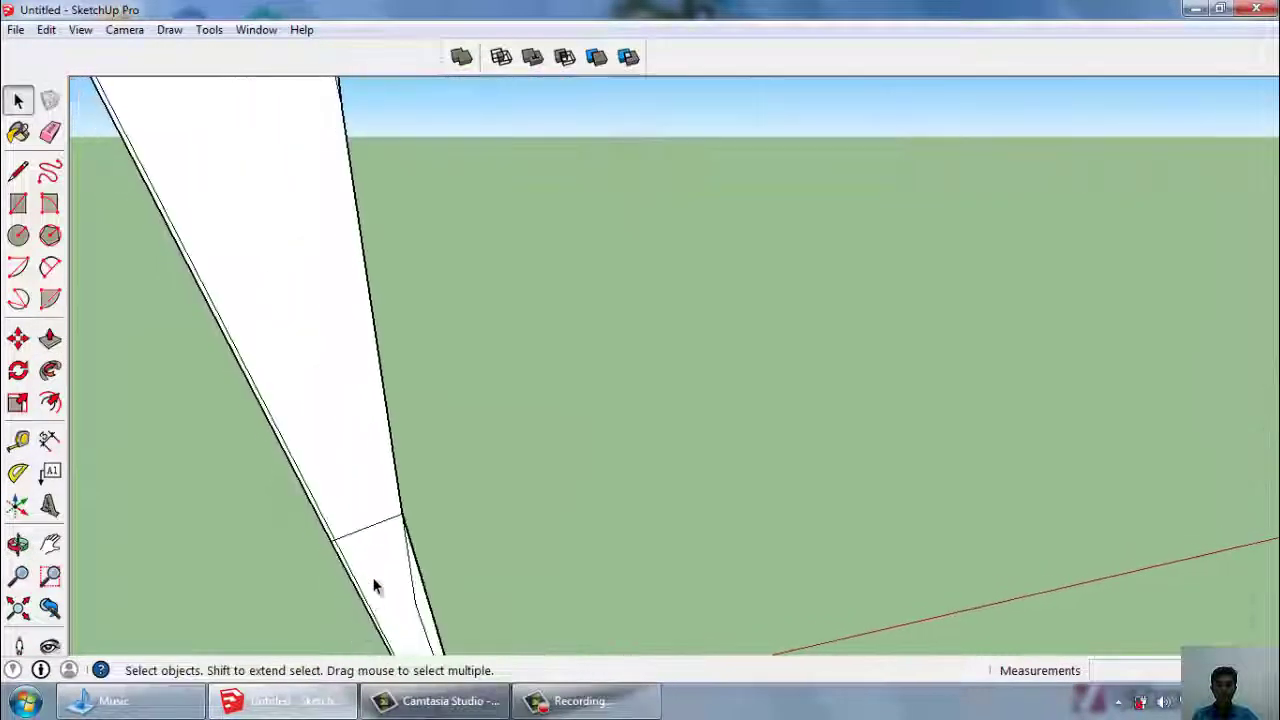
scroll(375, 587, up, 2)
click(336, 483)
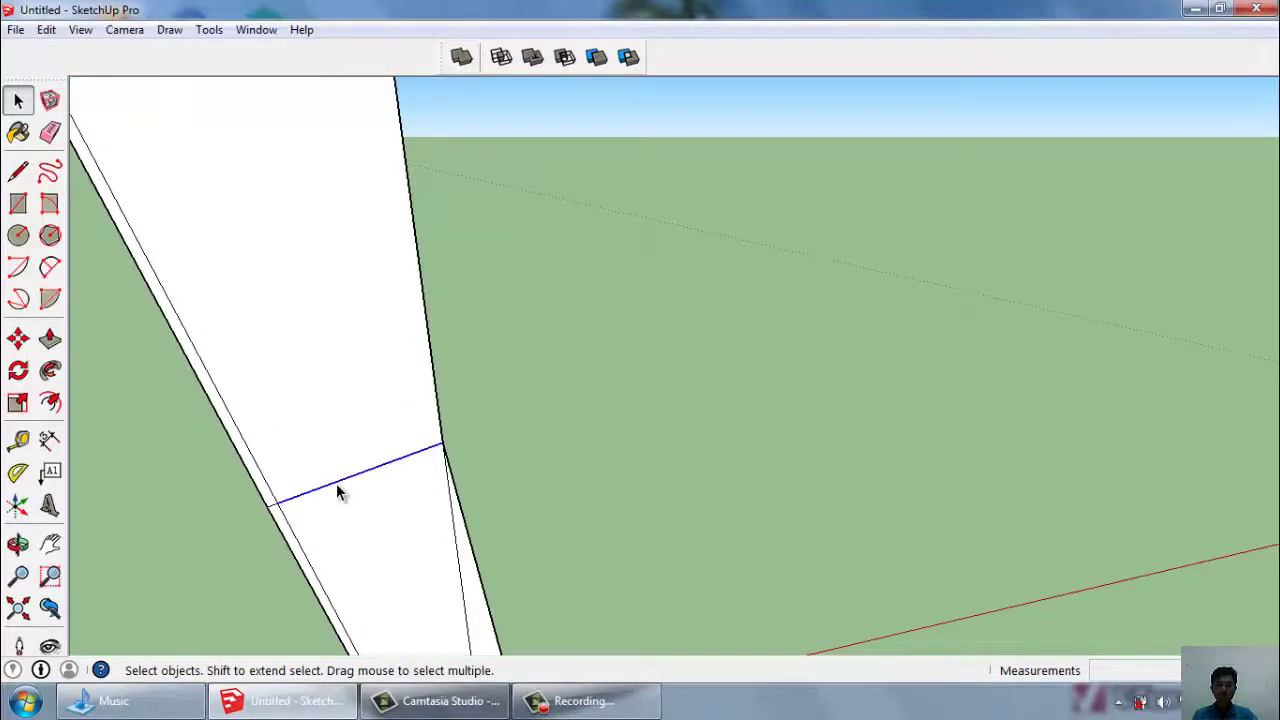
key(Delete)
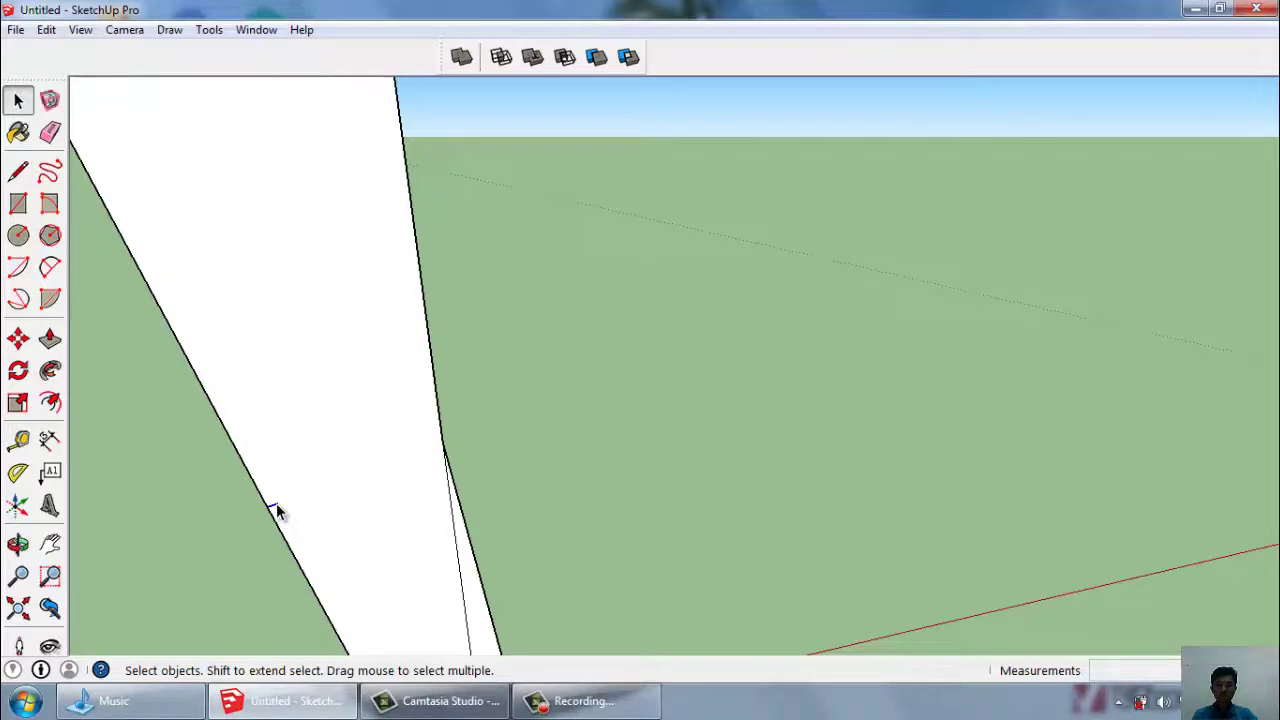
Draw a line ending at the strip's top endpoint at its angled corner.
scroll(598, 503, down, 2)
scroll(598, 430, down, 2)
mouse_move(598, 430)
middle_down()
mouse_move(751, 655)
mouse_move(742, 571)
mouse_move(775, 388)
mouse_move(826, 420)
mouse_move(825, 506)
mouse_move(877, 334)
mouse_move(1034, 400)
mouse_move(960, 370)
middle_up()
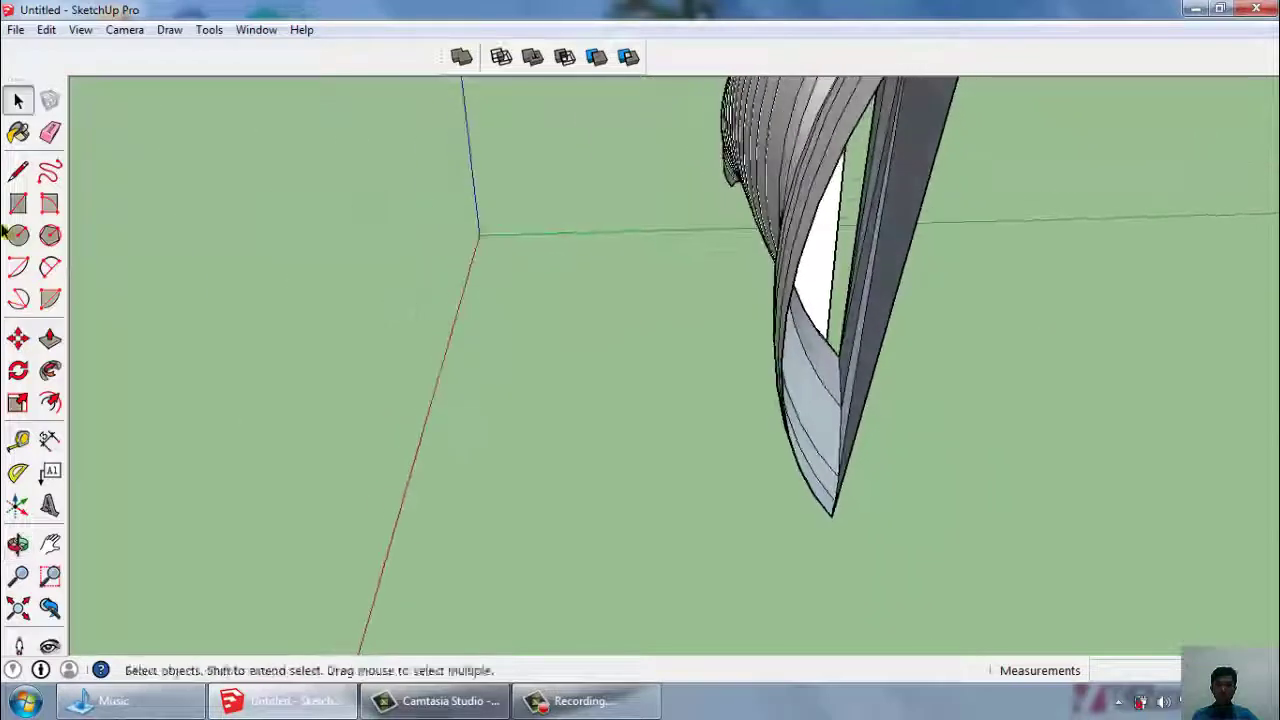
key(Escape)
scroll(829, 507, up, 1)
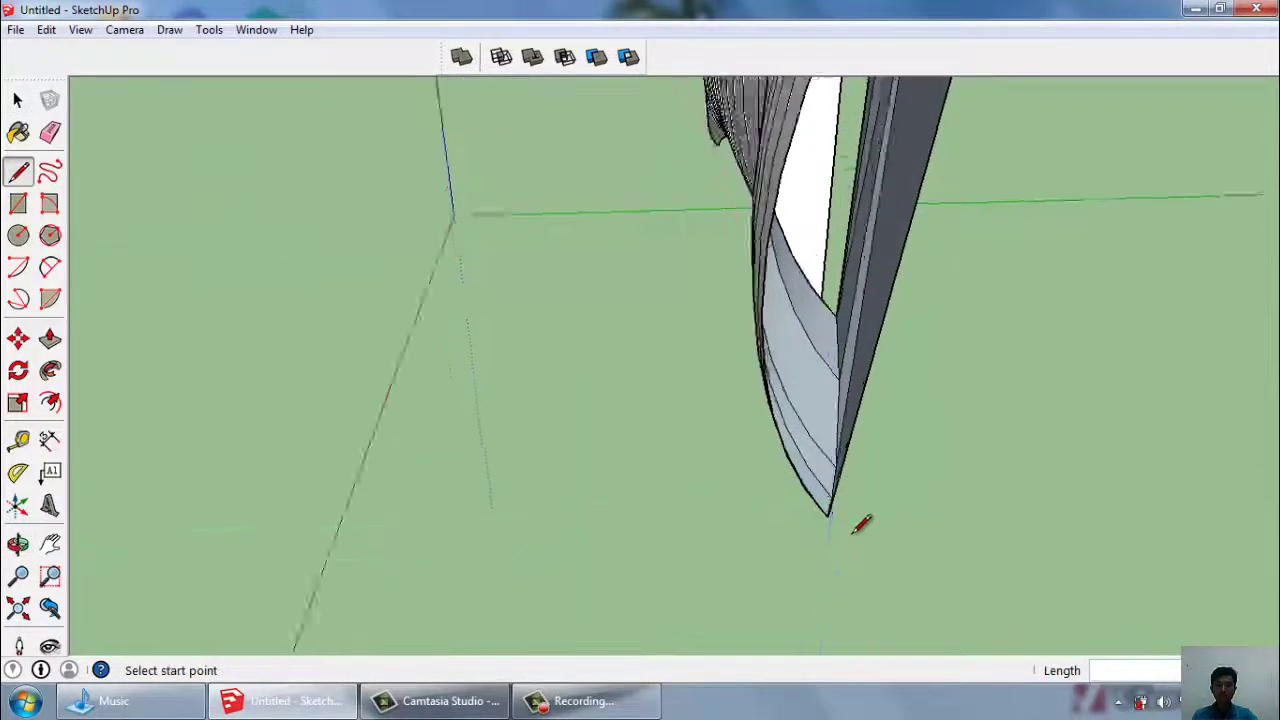
scroll(829, 500, up, 2)
scroll(900, 620, down, 2)
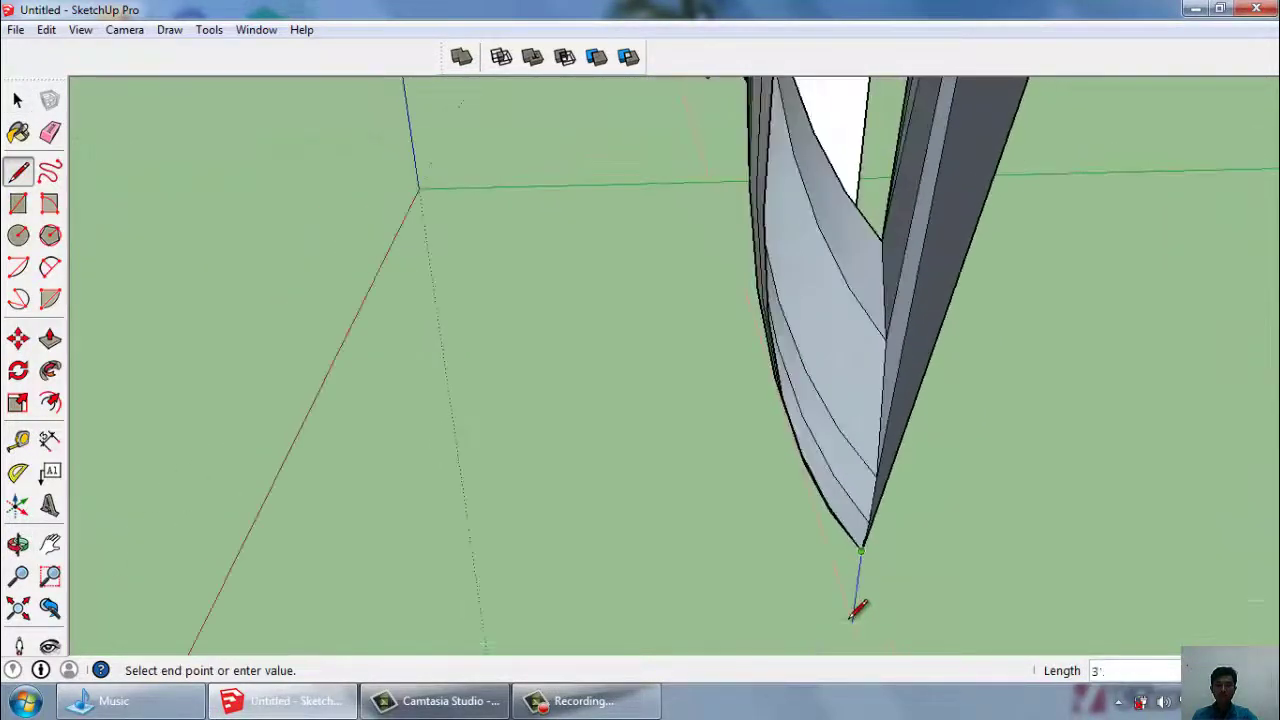
mouse_move(857, 606)
middle_down()
mouse_move(1048, 614)
mouse_move(899, 524)
middle_up()
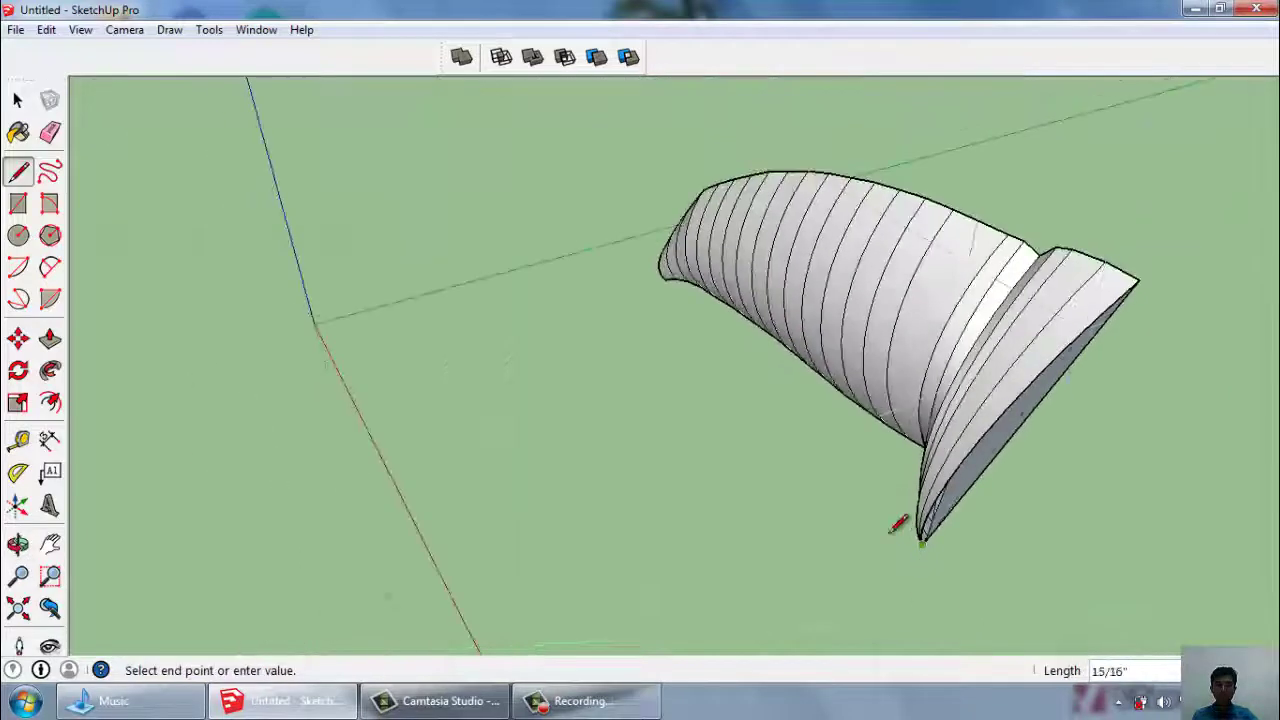
click(1140, 275)
key(space)
mouse_move(622, 294)
middle_down()
mouse_move(957, 400)
mouse_move(895, 343)
middle_up()
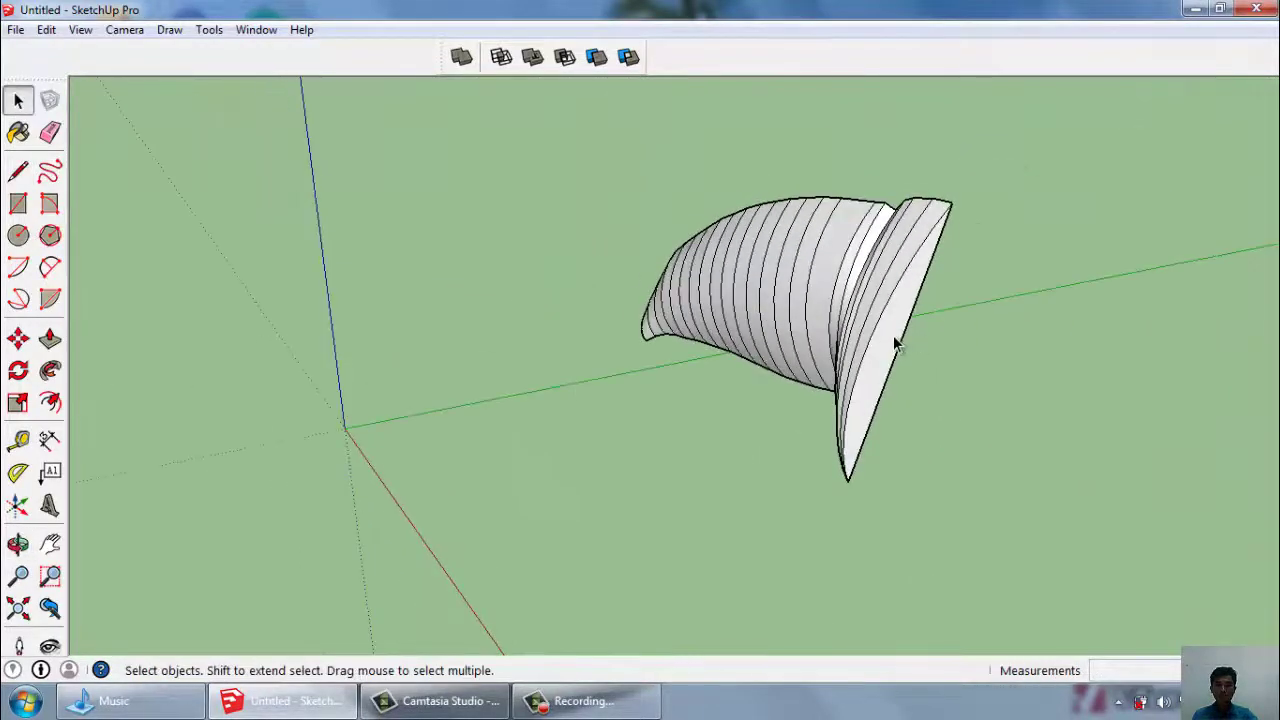
Inspect the shell's back edge, selecting and then clearing the edges beside the back face.
key(p)
scroll(895, 345, up, 1)
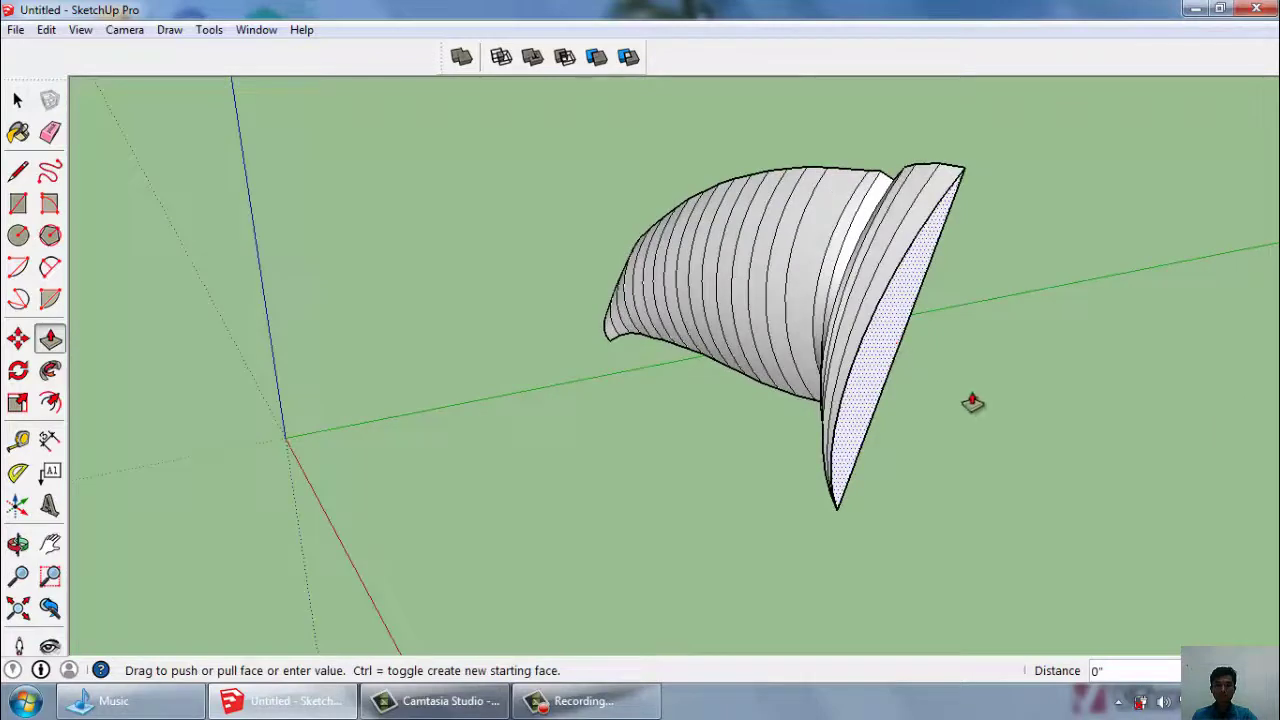
key(space)
middle_drag(947, 394, 434, 391)
scroll(472, 392, up, 3)
scroll(527, 440, up, 2)
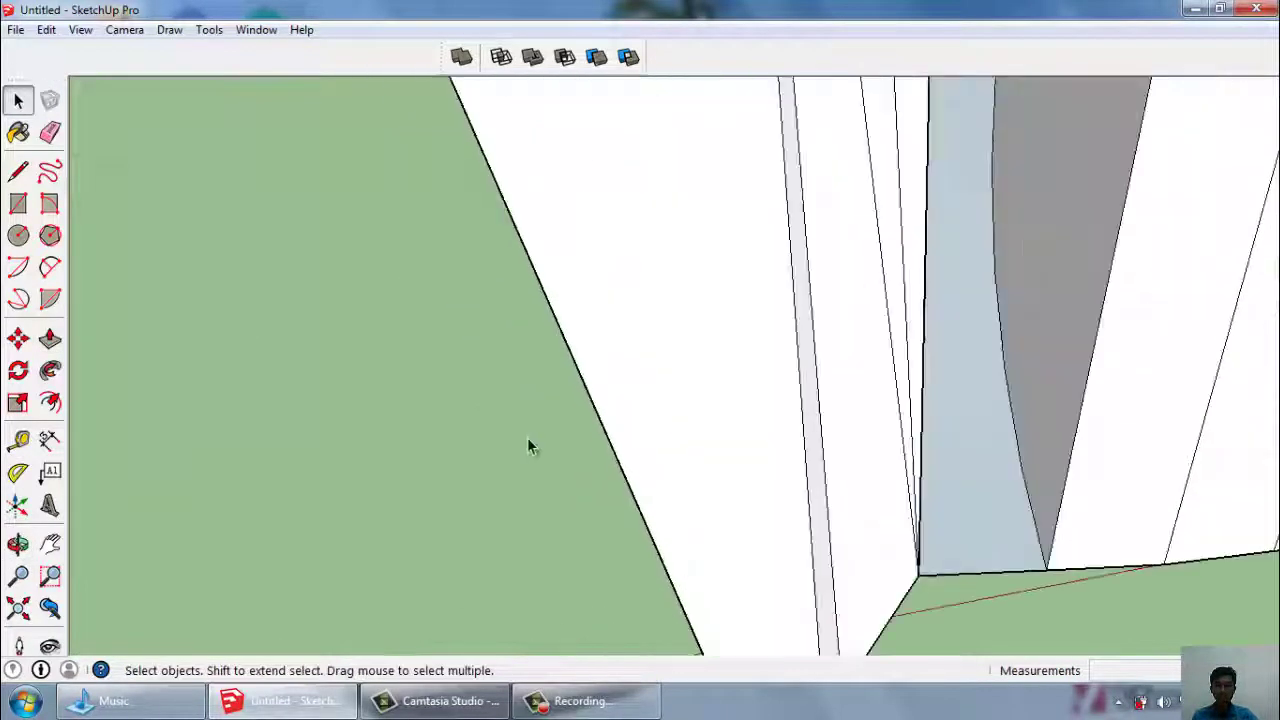
scroll(530, 447, up, 1)
mouse_move(666, 451)
middle_down()
mouse_move(909, 370)
mouse_move(631, 406)
middle_up()
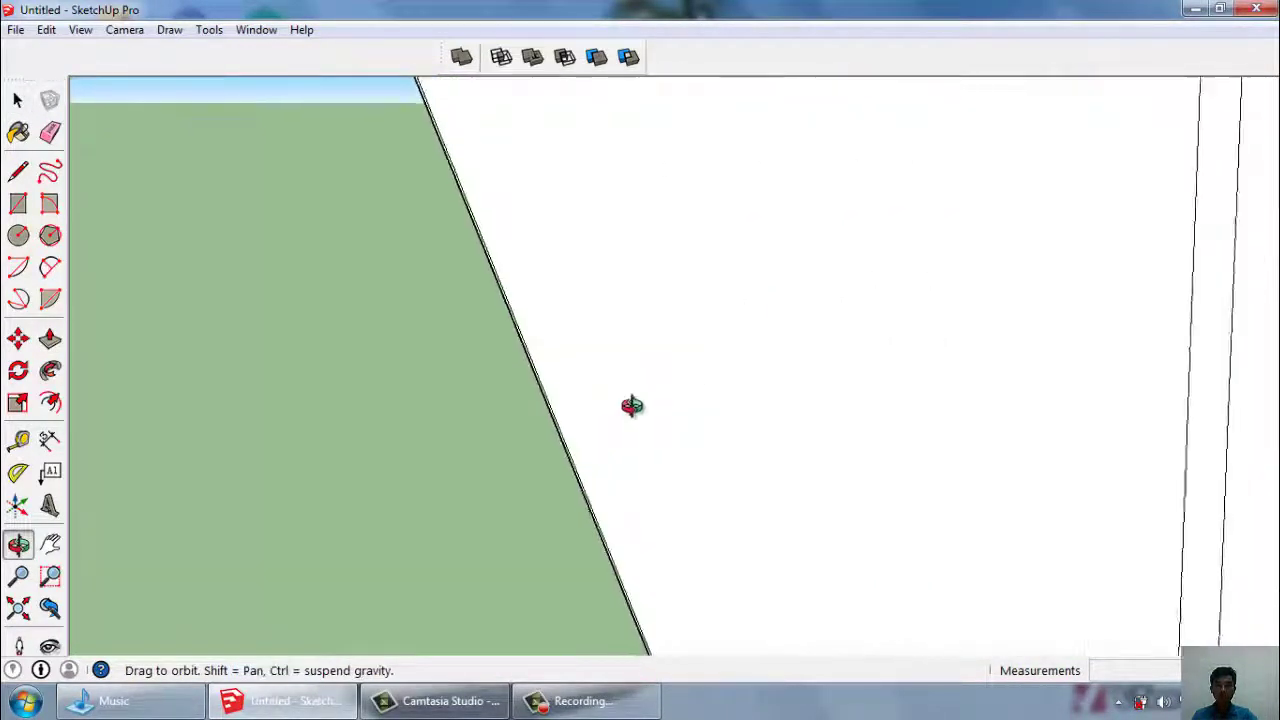
click(584, 500)
middle_drag(589, 504, 820, 525)
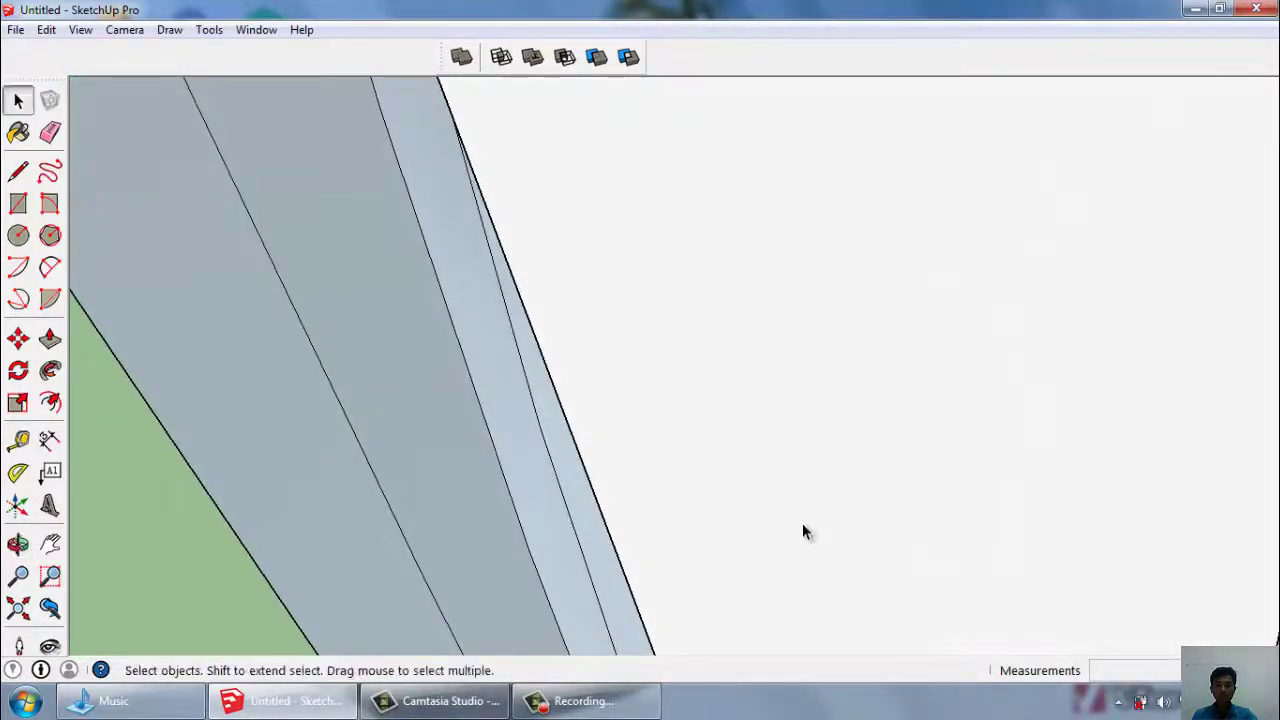
click(803, 532)
click(615, 545)
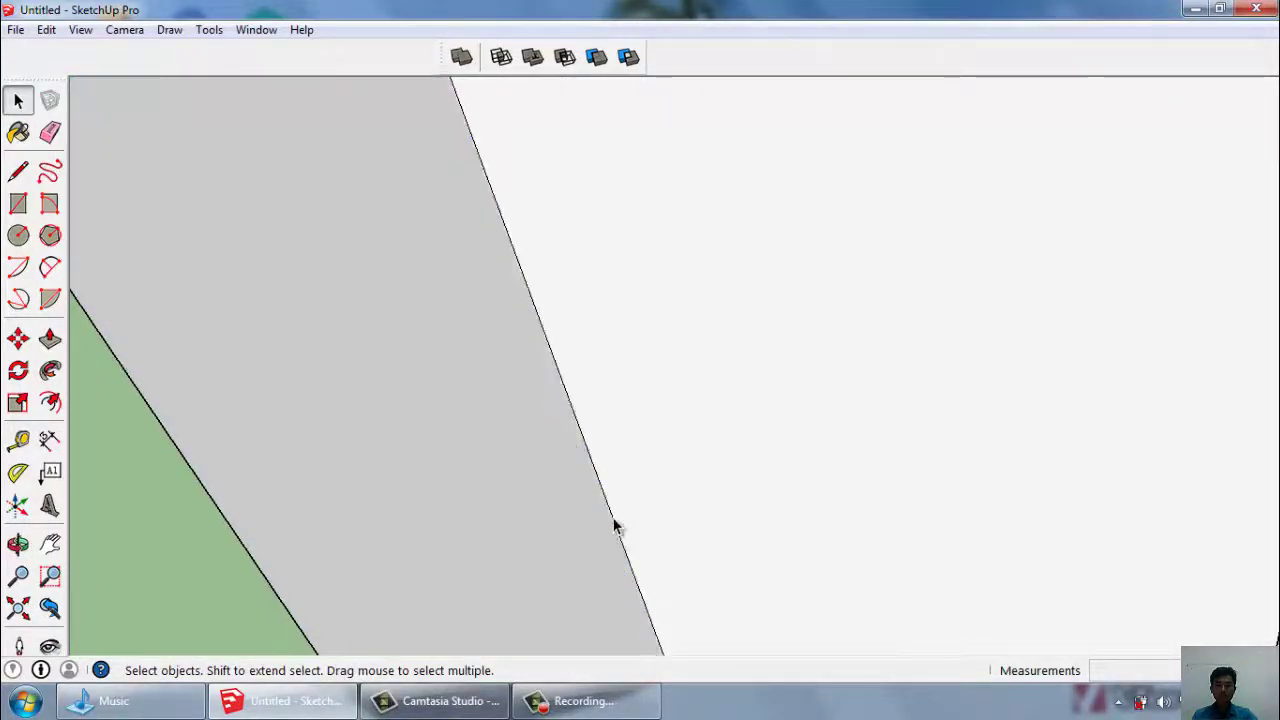
scroll(600, 520, down, 2)
scroll(585, 530, down, 2)
scroll(578, 550, down, 2)
Test the grey strip face with Push/Pull, then cancel back to the original shell.
click(579, 560)
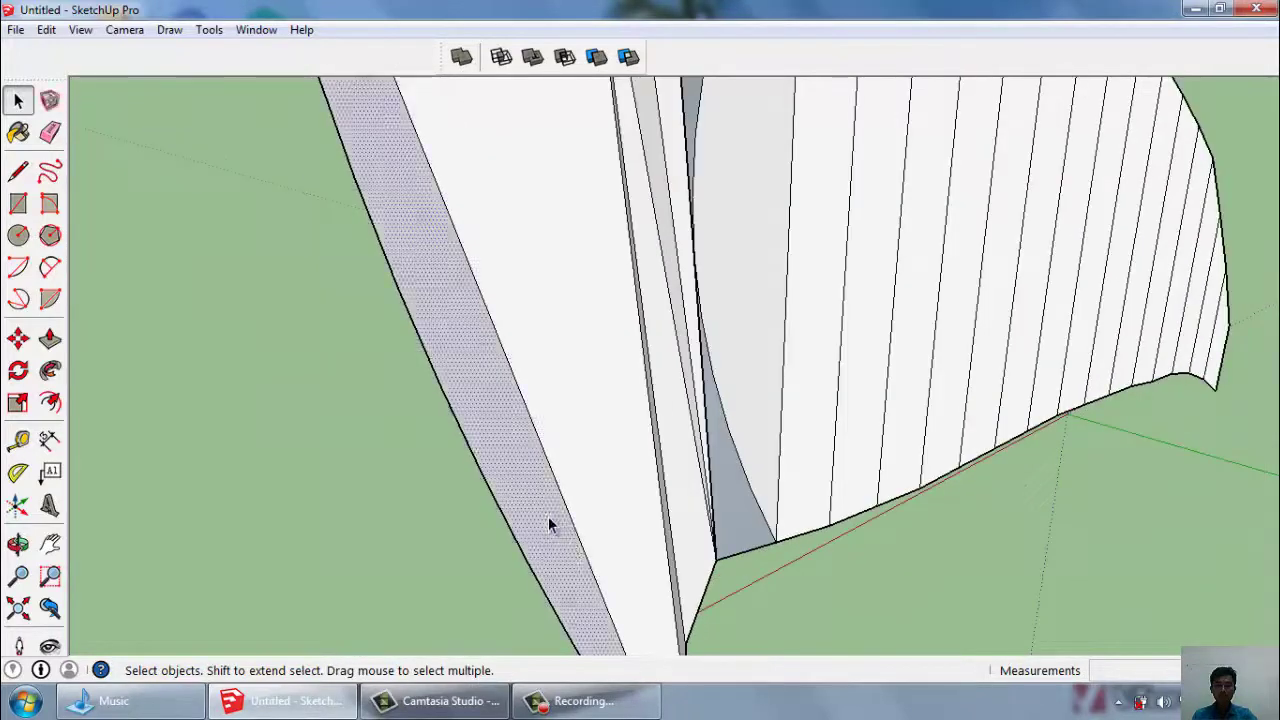
key(p)
click(549, 523)
key(Escape)
scroll(500, 580, down, 2)
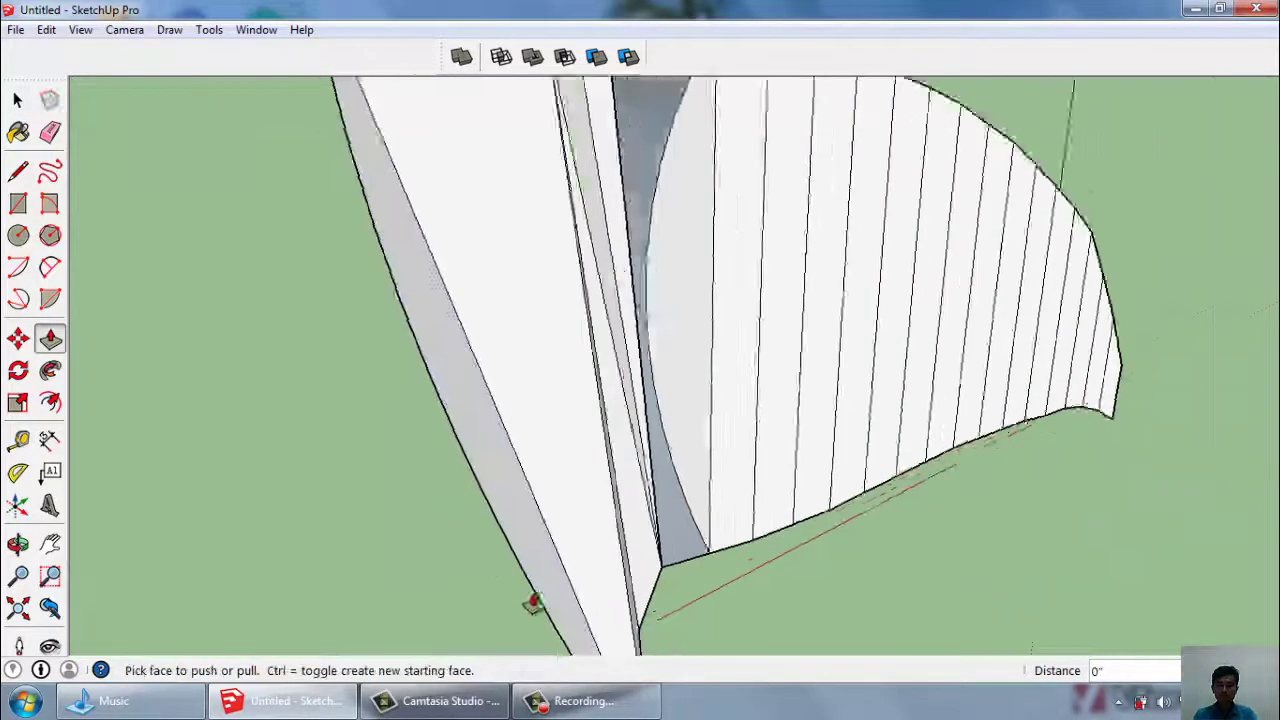
middle_drag(528, 600, 694, 569)
key(space)
Unhide the toucan photo plane and orbit to face it.
click(46, 29)
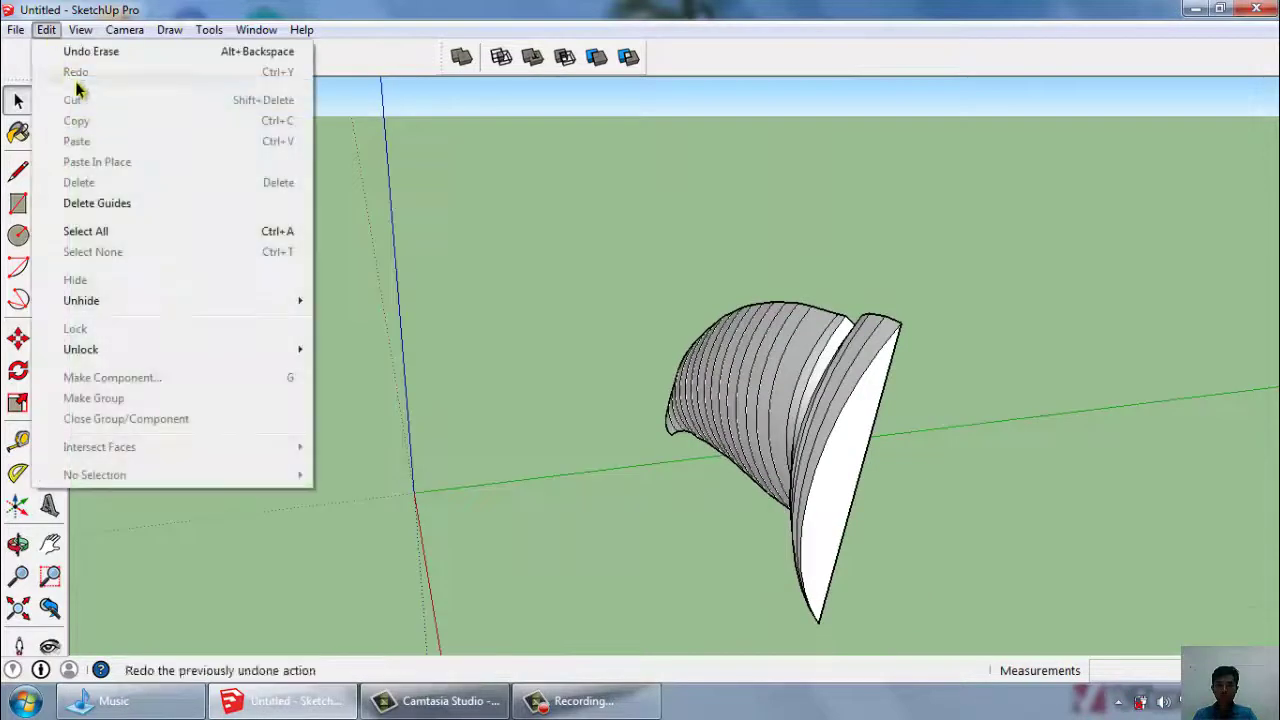
click(352, 343)
middle_drag(453, 419, 869, 323)
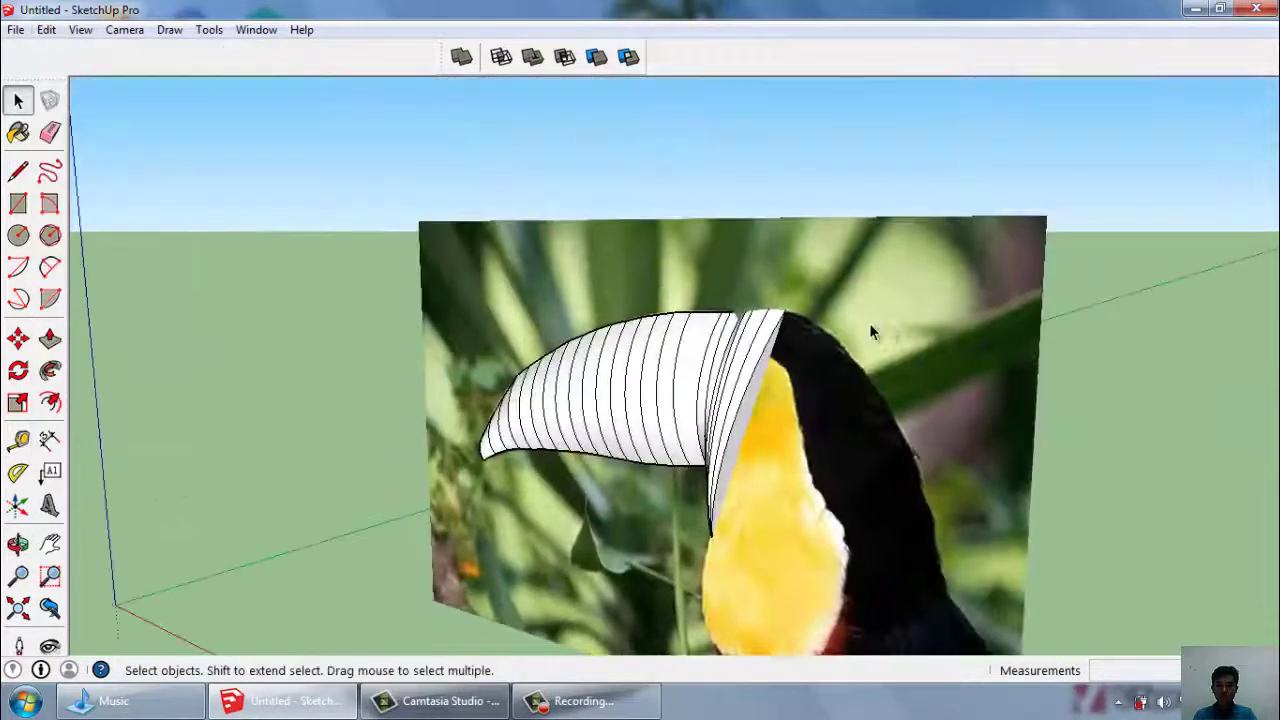
scroll(691, 407, up, 3)
Try pulling the side face beside the yellow beak, then cancel and reorient onto the beak.
key(p)
drag(675, 410, 722, 460)
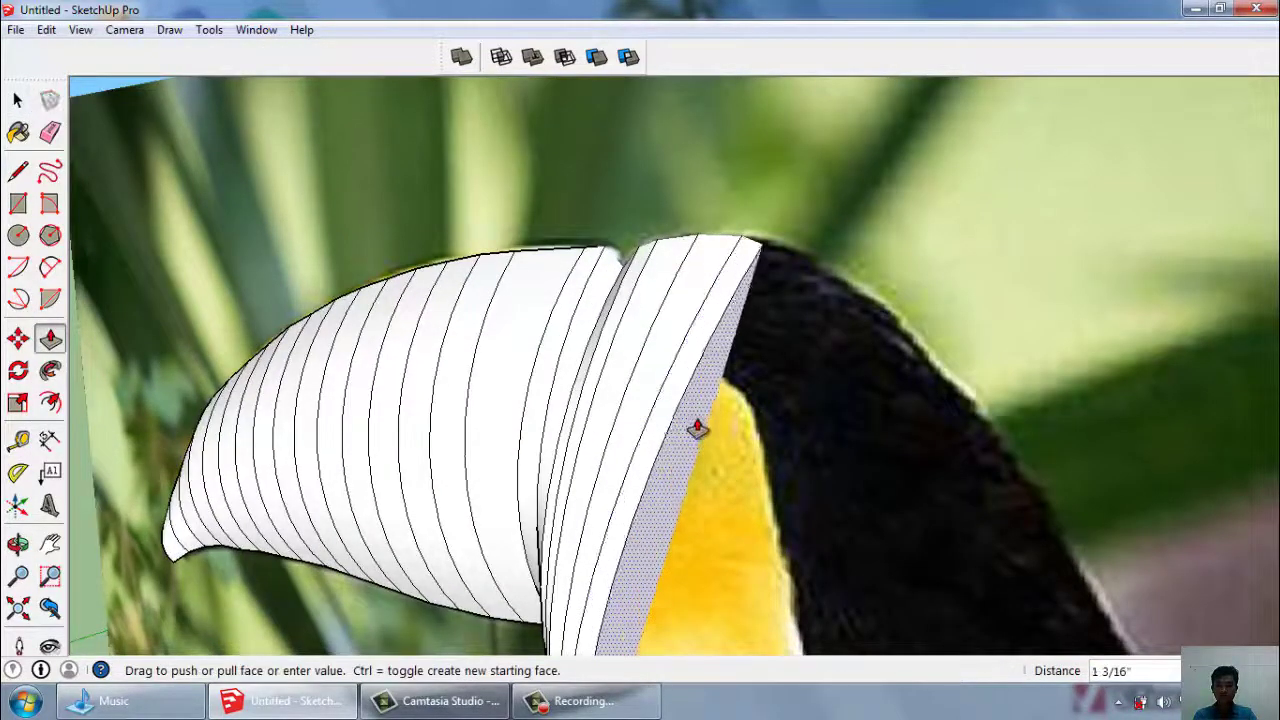
key(space)
scroll(722, 460, down, 3)
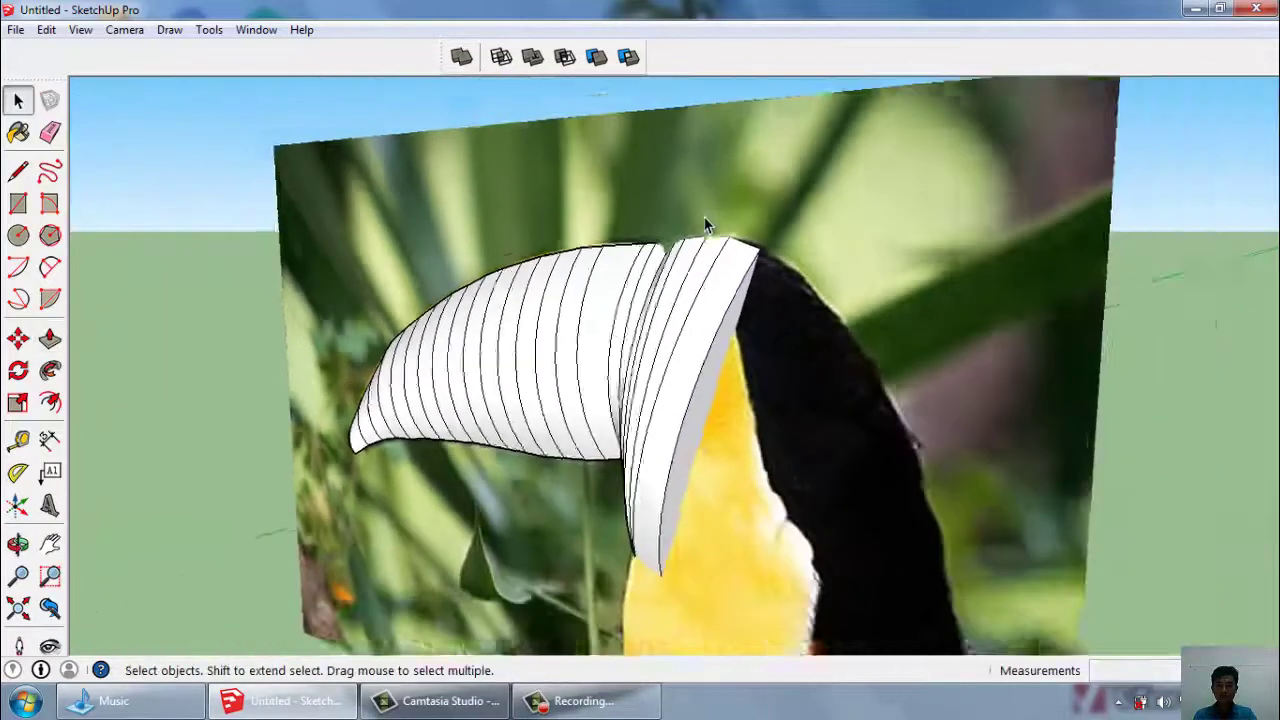
middle_drag(706, 220, 863, 329)
scroll(762, 325, up, 3)
scroll(775, 345, up, 2)
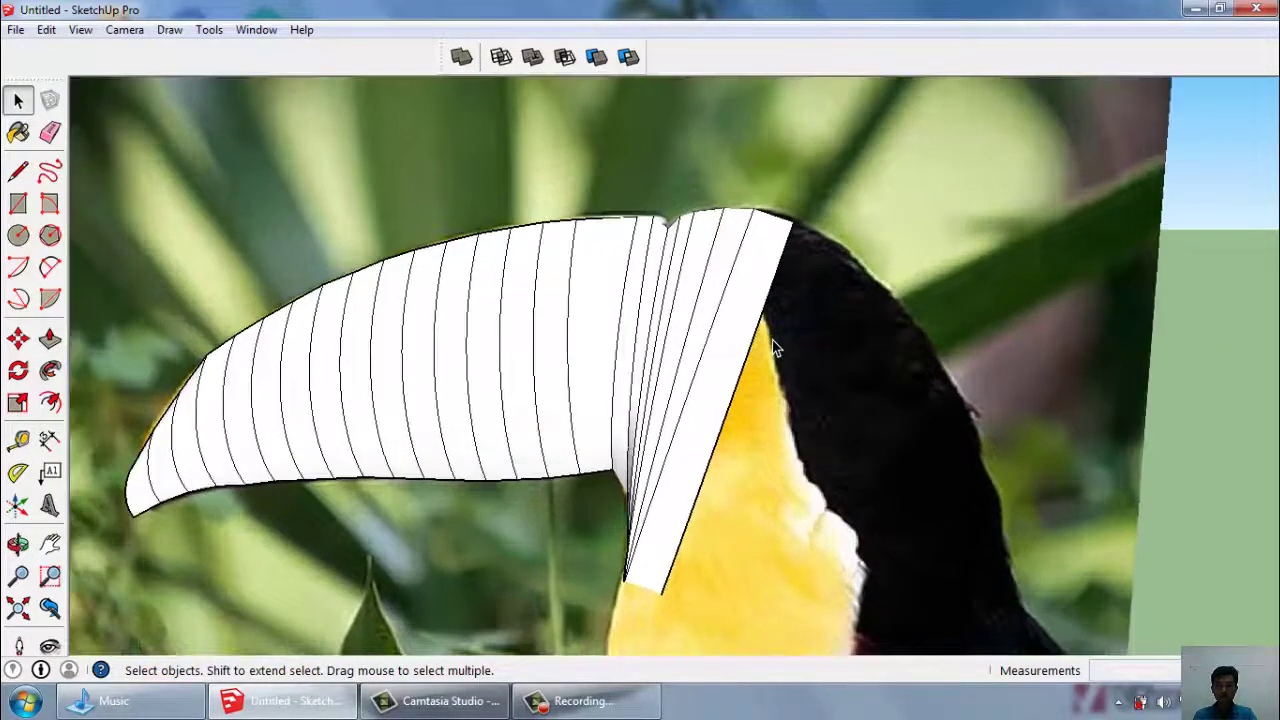
scroll(777, 351, up, 2)
middle_drag(777, 351, 719, 348)
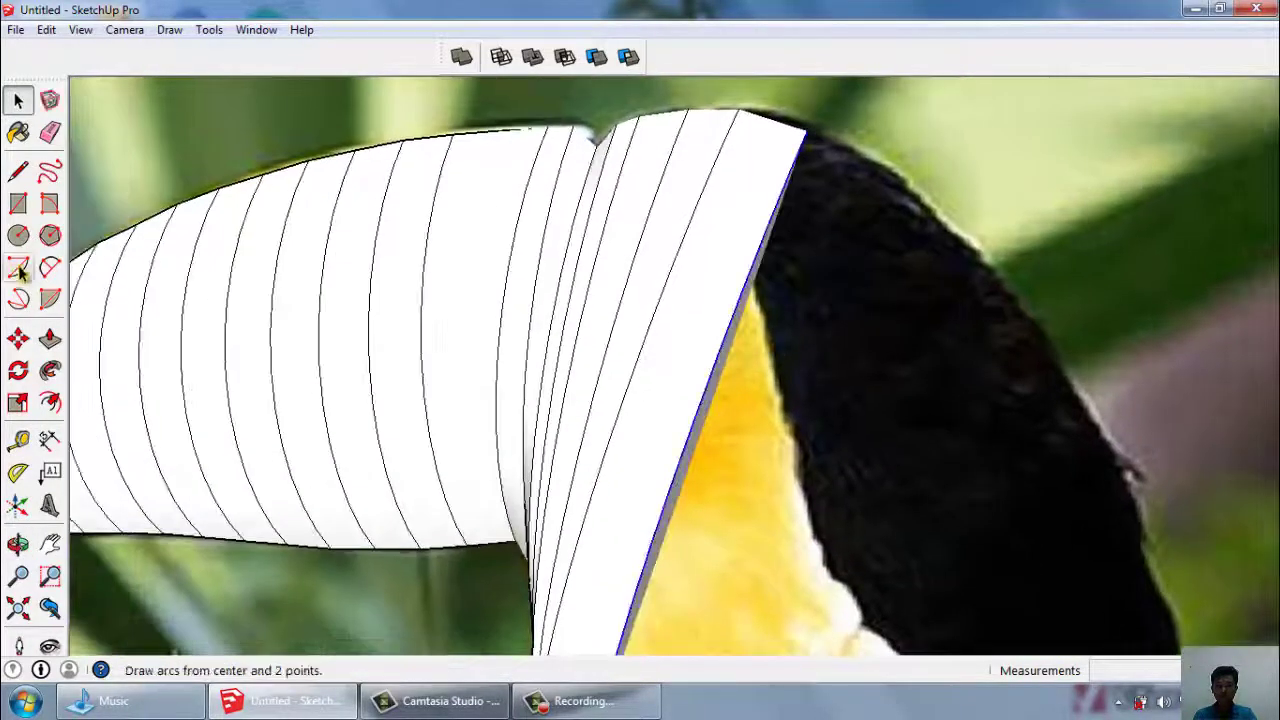
Scale the beak section up and to the right to fit the photo's beak.
click(20, 402)
scroll(829, 257, up, 2)
scroll(810, 185, up, 2)
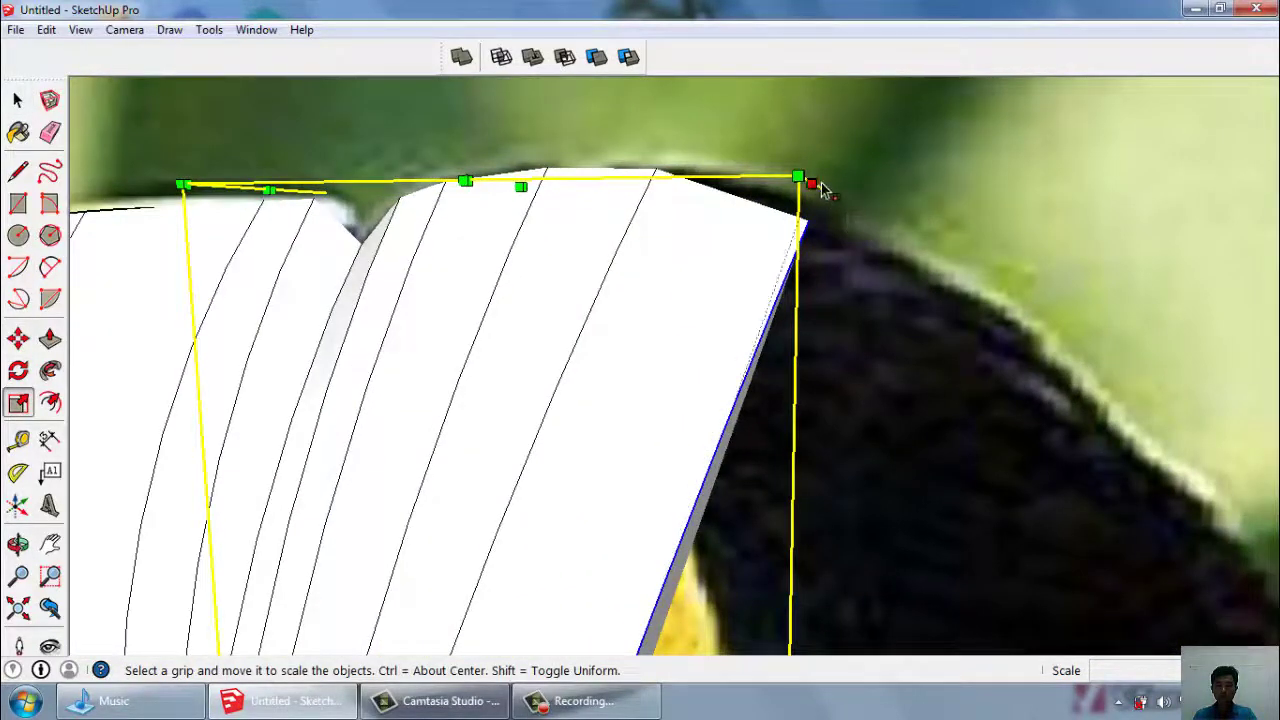
drag(820, 189, 826, 170)
scroll(786, 141, down, 3)
scroll(748, 100, down, 2)
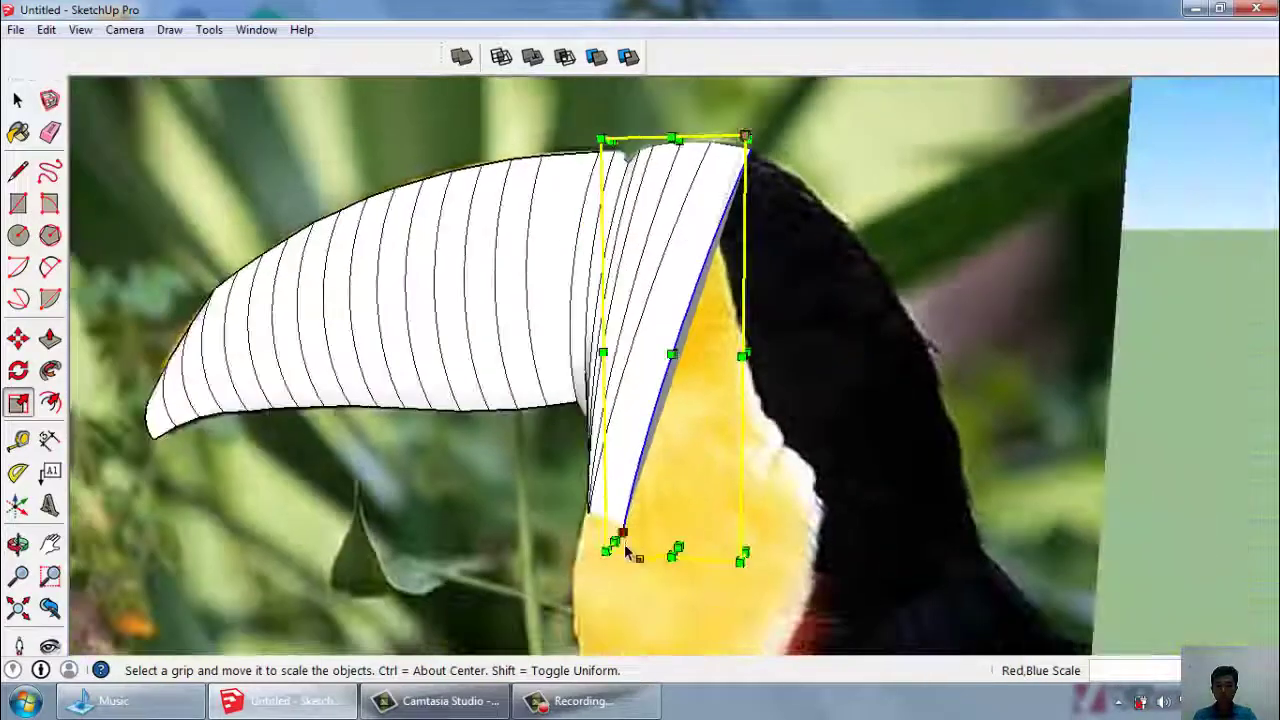
scroll(620, 545, up, 5)
drag(598, 526, 553, 484)
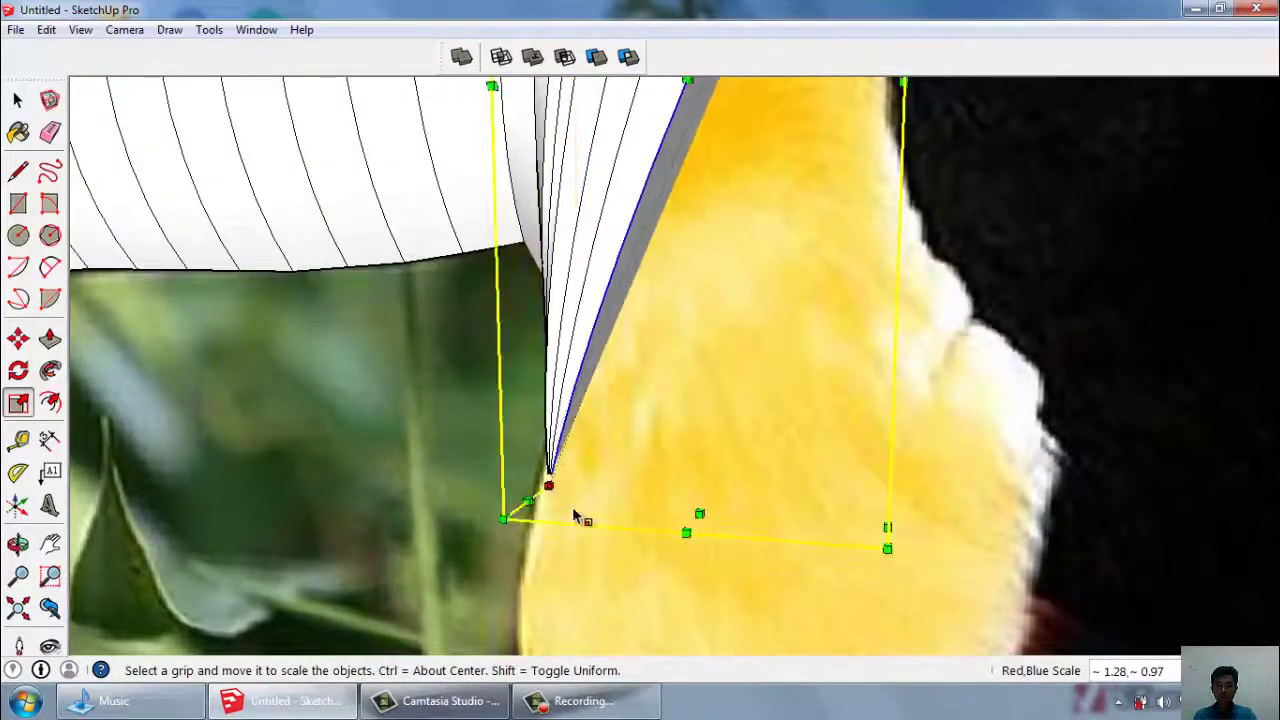
scroll(580, 525, down, 3)
key(space)
Select the beak section's side face and inspect the beak from several angles.
scroll(706, 332, up, 4)
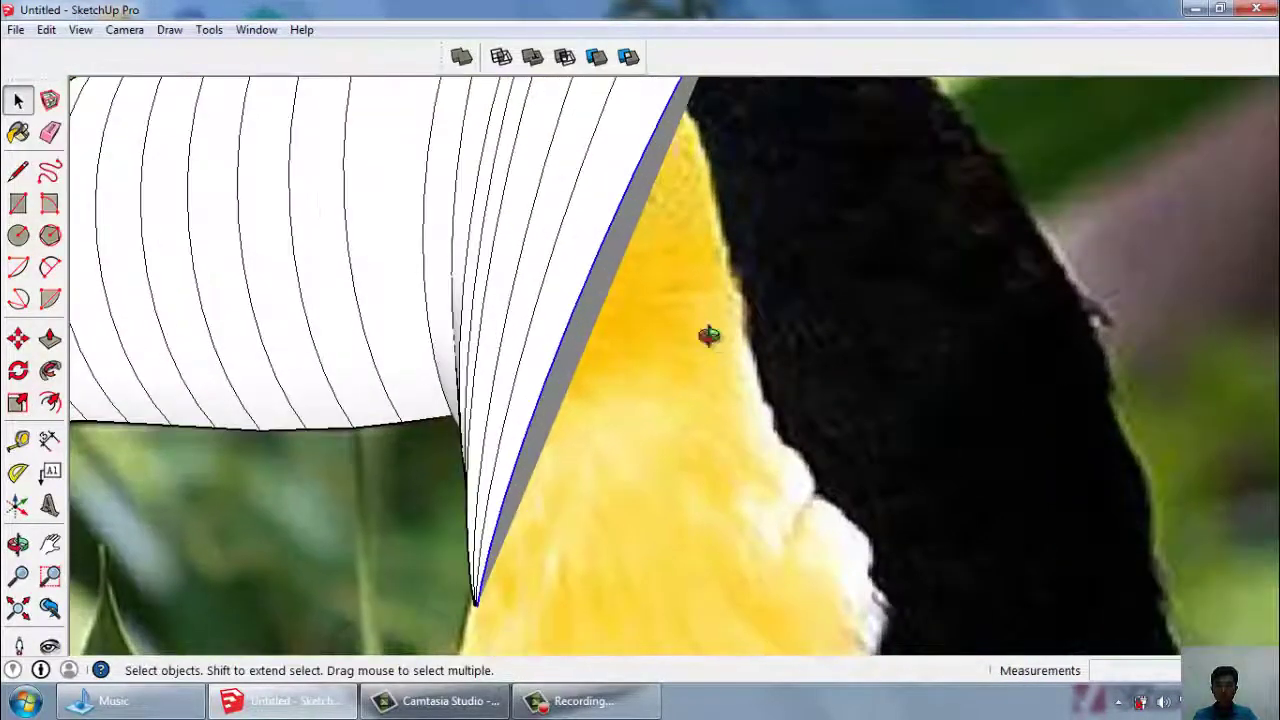
middle_drag(708, 335, 597, 323)
click(597, 323)
key(p)
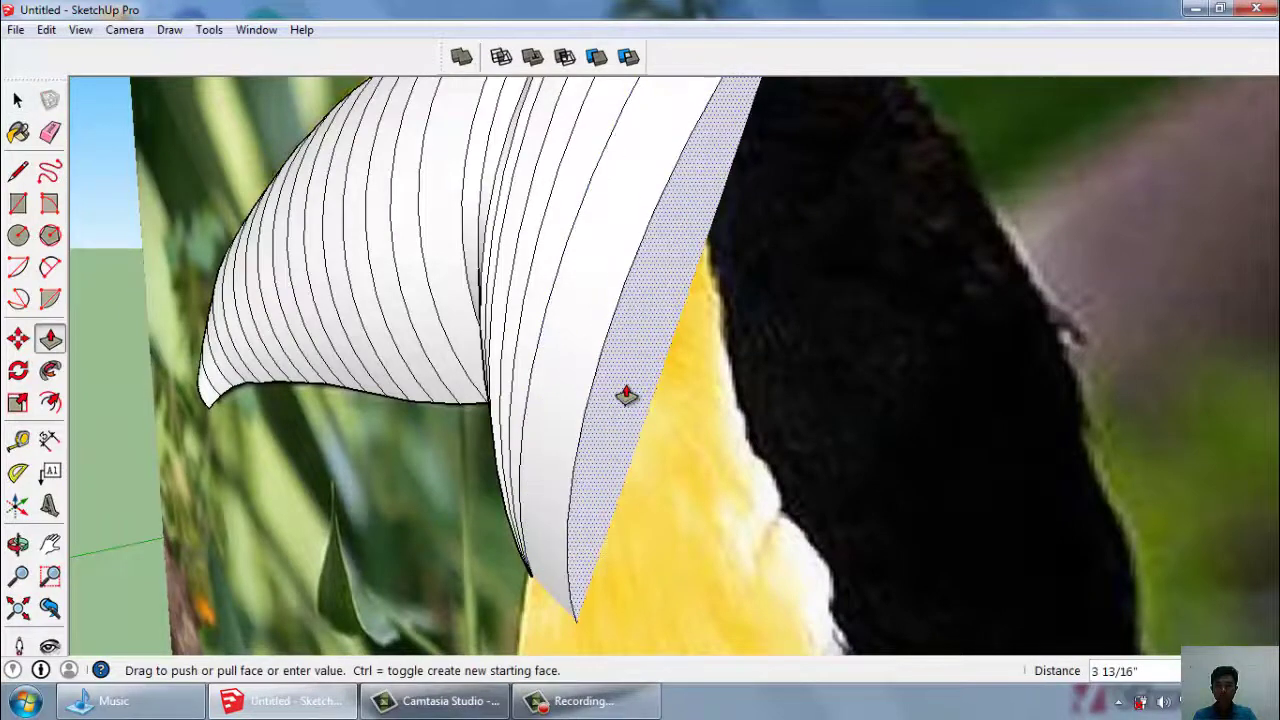
mouse_move(626, 395)
middle_down()
mouse_move(634, 534)
mouse_move(880, 491)
middle_up()
scroll(808, 443, up, 5)
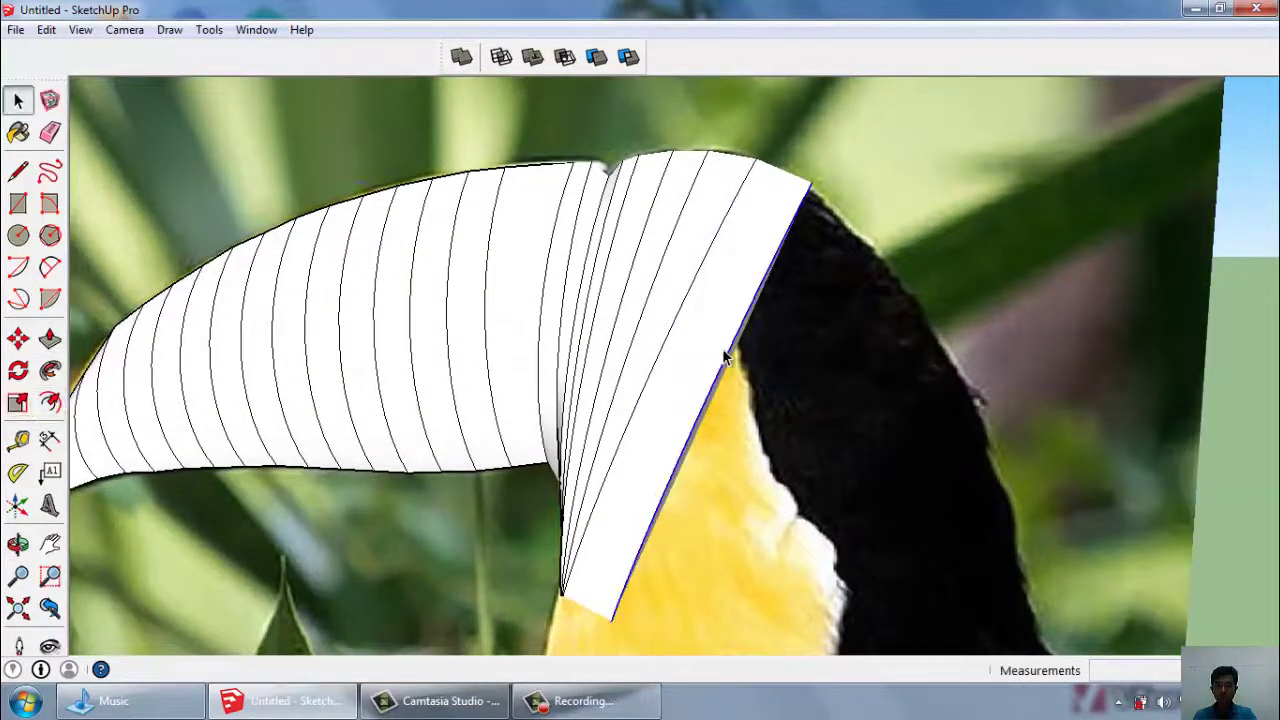
click(18, 401)
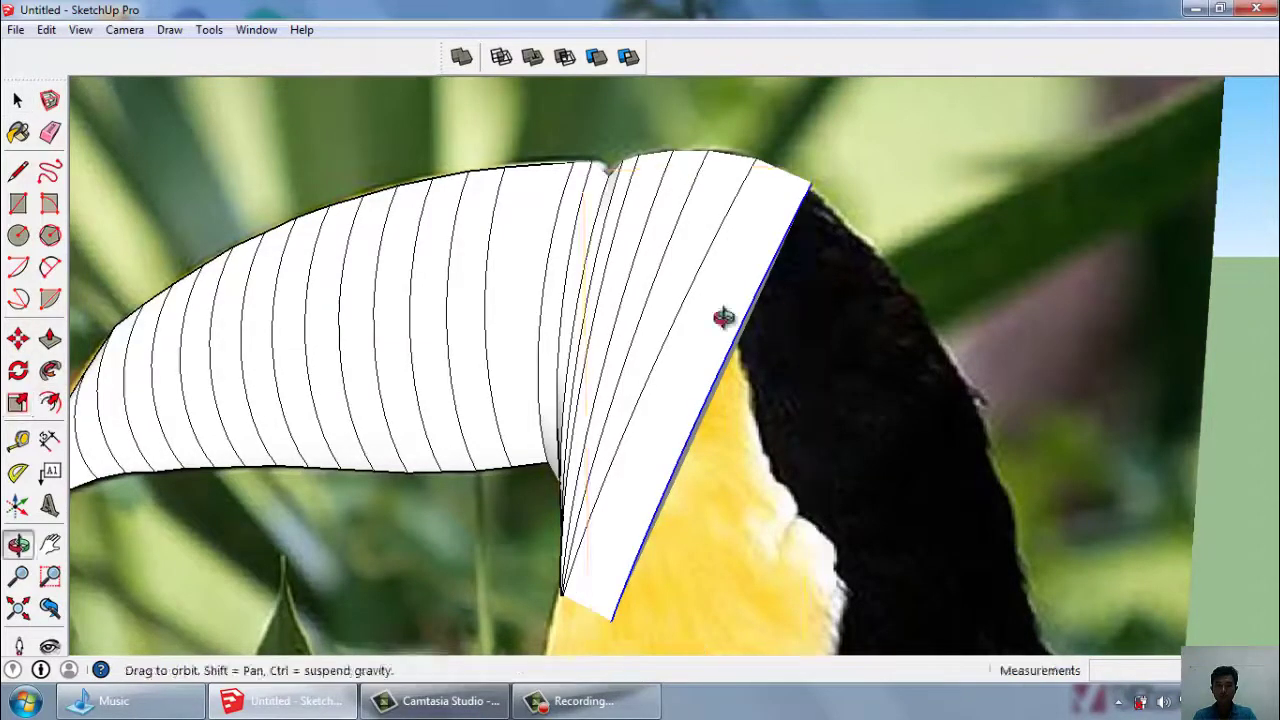
middle_drag(723, 317, 666, 340)
key(space)
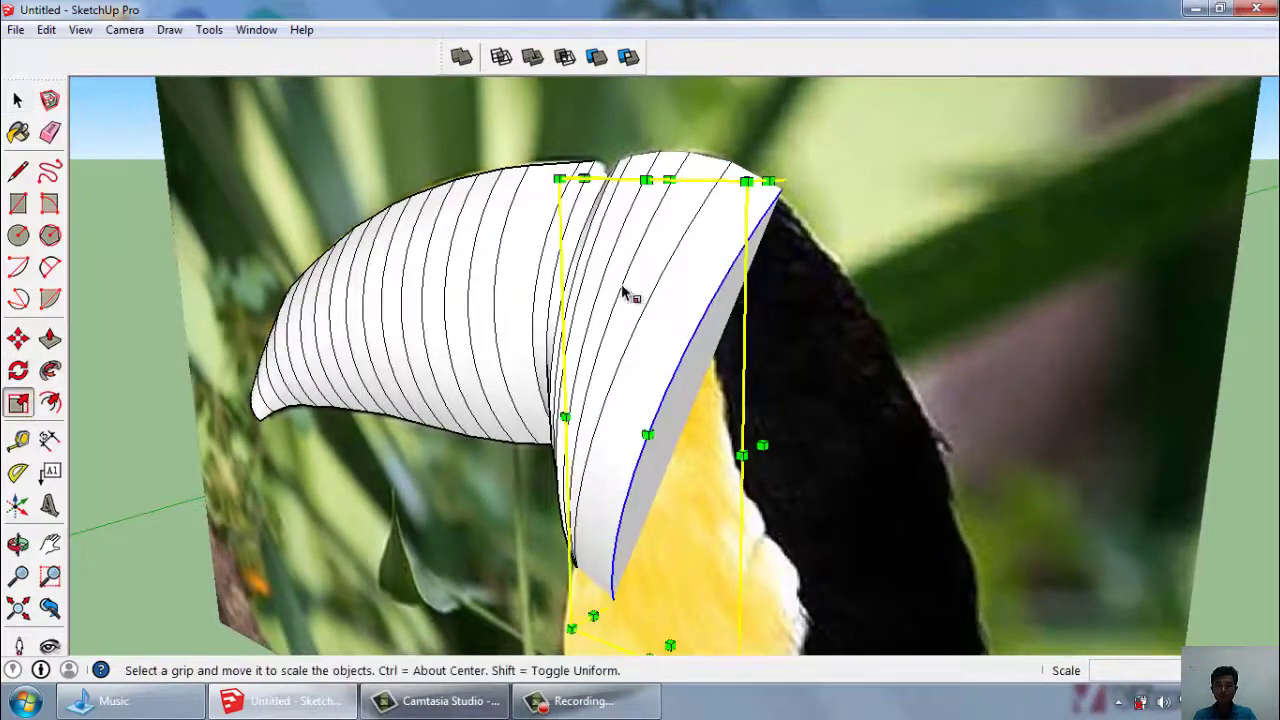
mouse_move(625, 292)
middle_down()
mouse_move(771, 351)
mouse_move(749, 217)
mouse_move(763, 433)
middle_up()
scroll(775, 351, up, 2)
key(space)
middle_drag(809, 347, 772, 168)
Narrow the beak section and stretch it down toward the beak tip to match the photo.
click(18, 402)
drag(758, 168, 770, 196)
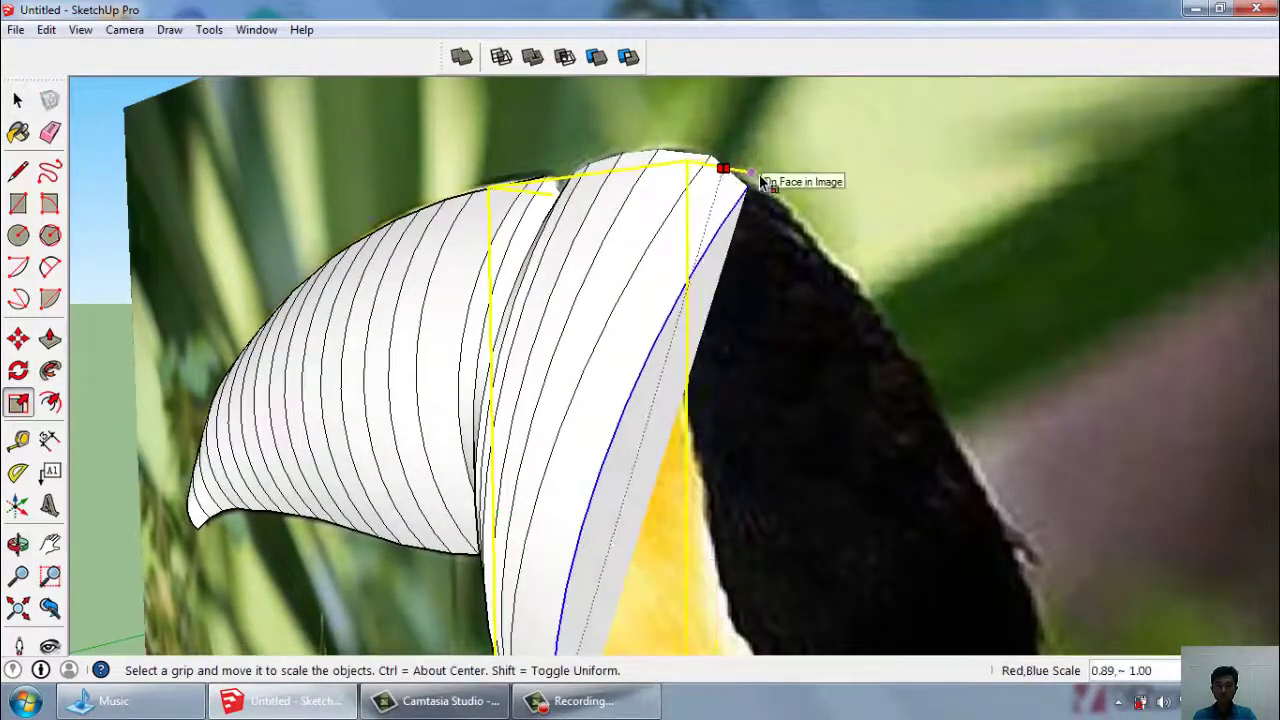
mouse_move(797, 173)
middle_down()
mouse_move(686, 286)
mouse_move(686, 571)
middle_up()
scroll(651, 537, up, 5)
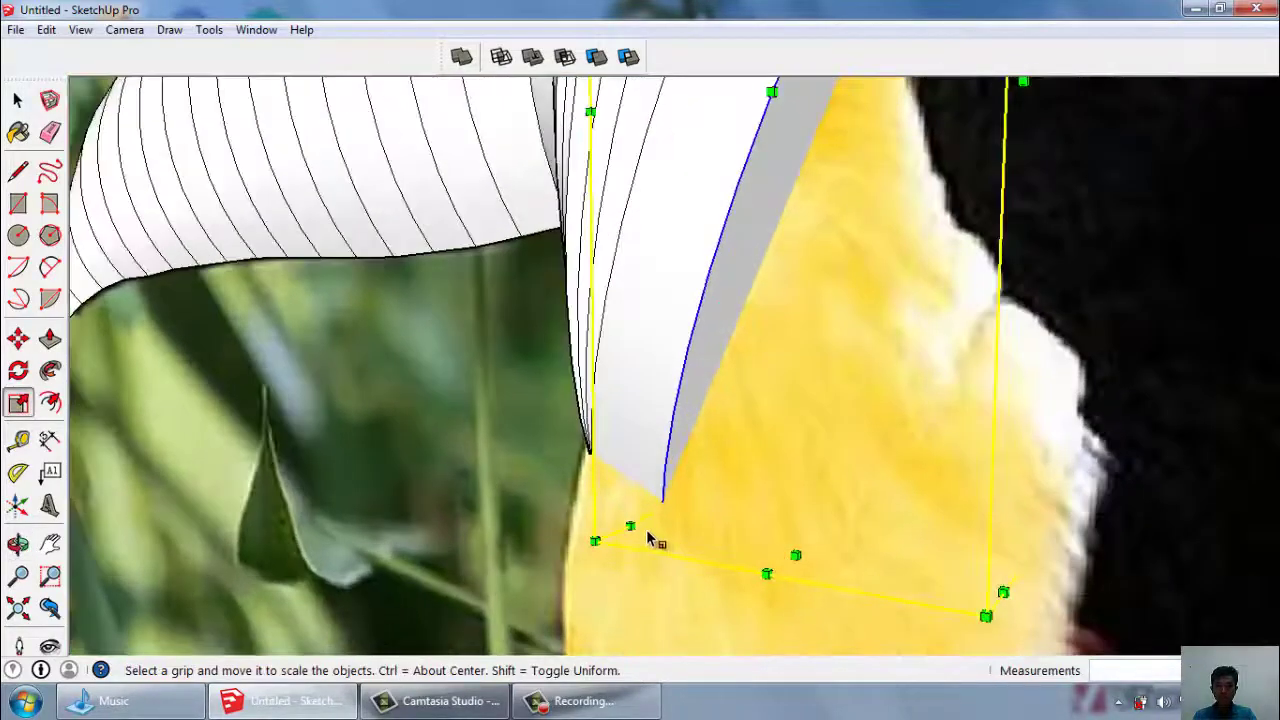
click(600, 463)
scroll(600, 463, down, 5)
key(space)
scroll(675, 358, up, 2)
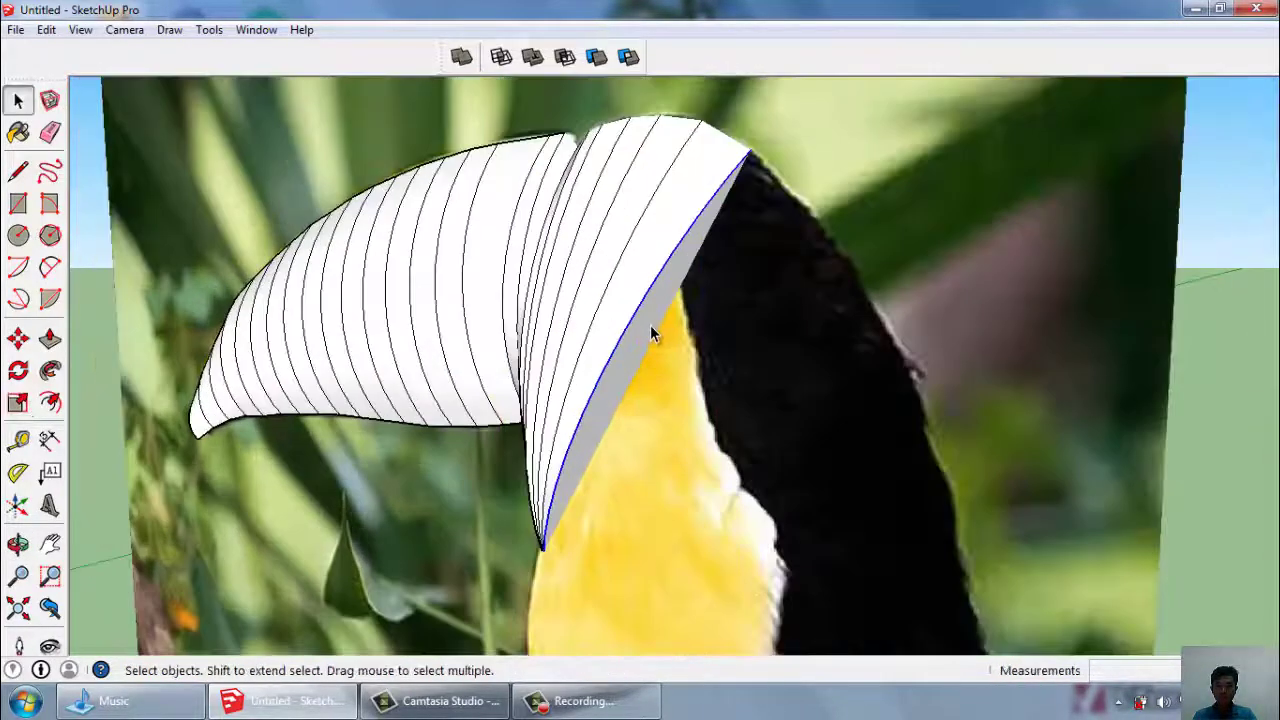
Thicken the beak section, then adjust its top and lower corners to the photo's outline.
key(p)
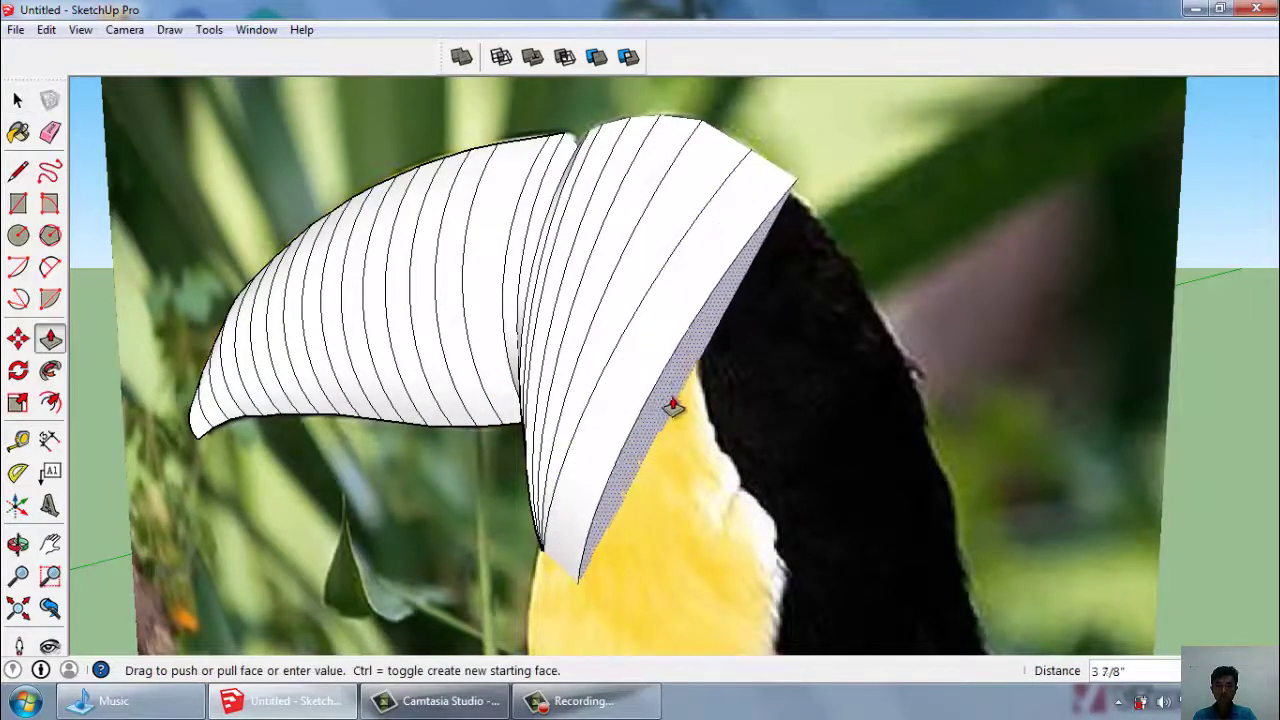
drag(663, 357, 674, 426)
key(space)
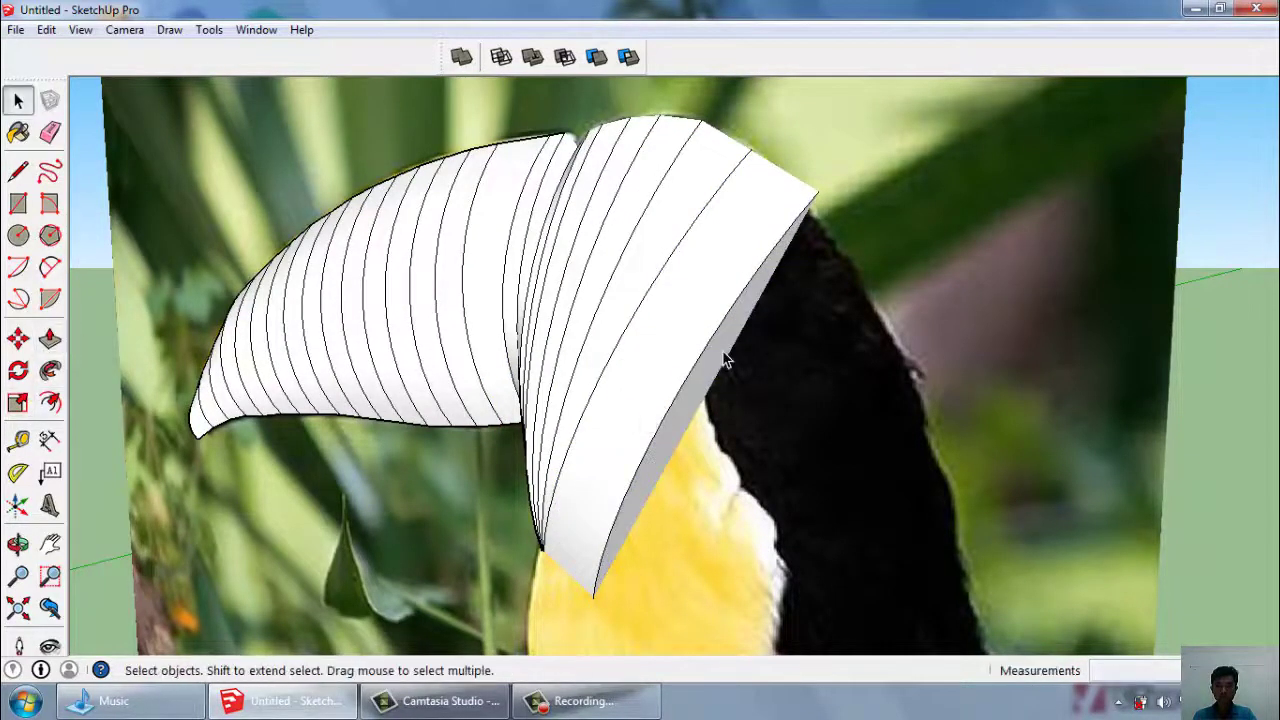
click(18, 400)
scroll(820, 175, up, 2)
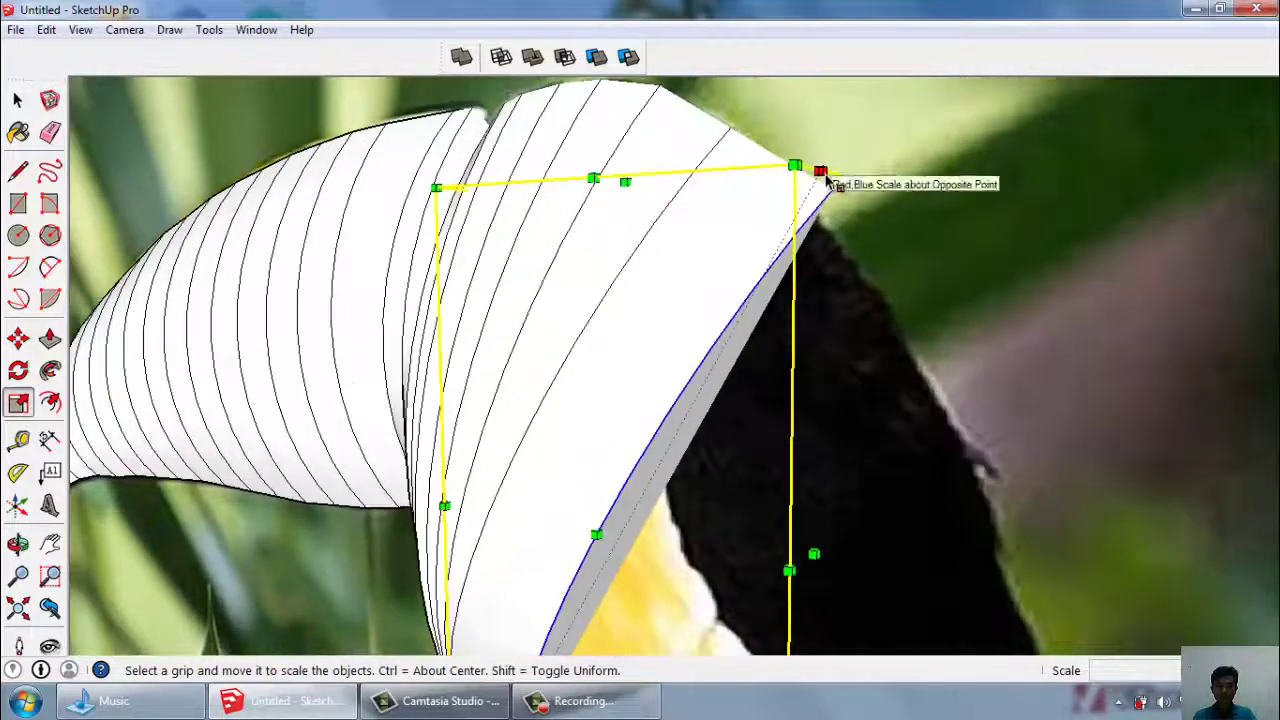
drag(820, 172, 830, 205)
scroll(830, 205, down, 2)
scroll(814, 163, down, 1)
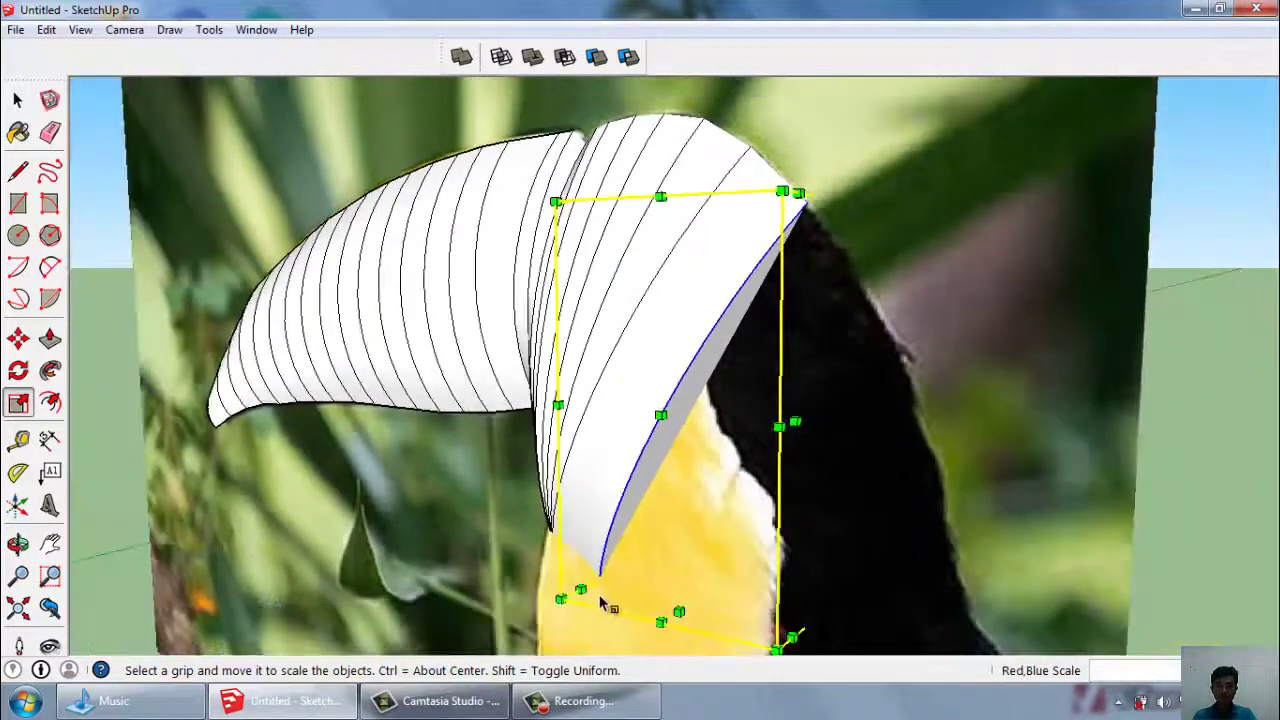
drag(565, 600, 560, 543)
key(space)
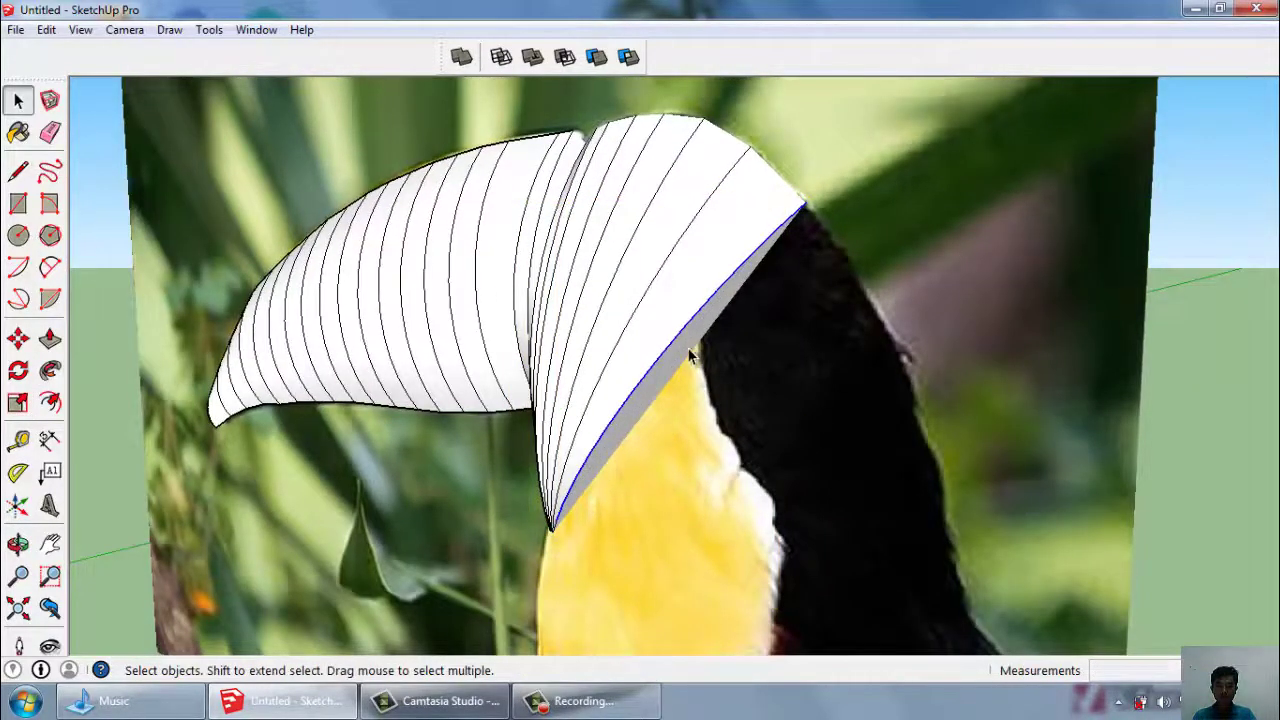
Extend the lower beak face down over the throat and taper it to the photo.
key(p)
drag(687, 352, 697, 422)
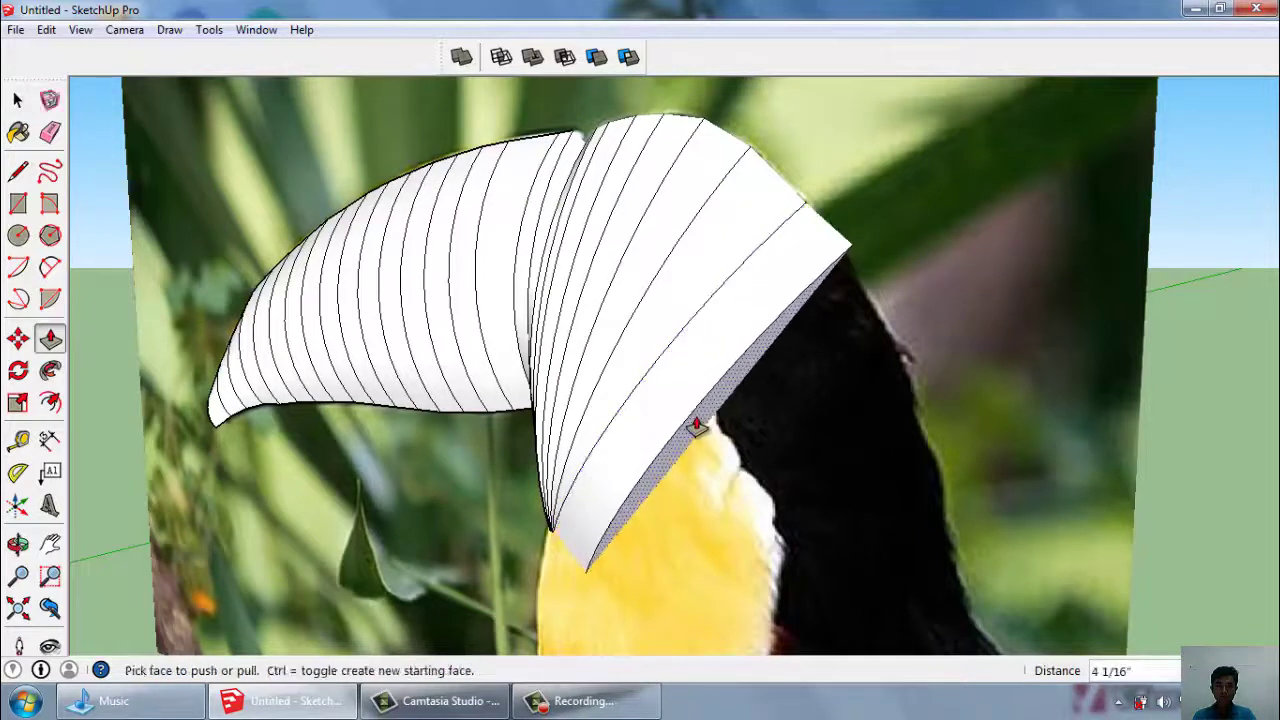
click(688, 412)
click(18, 402)
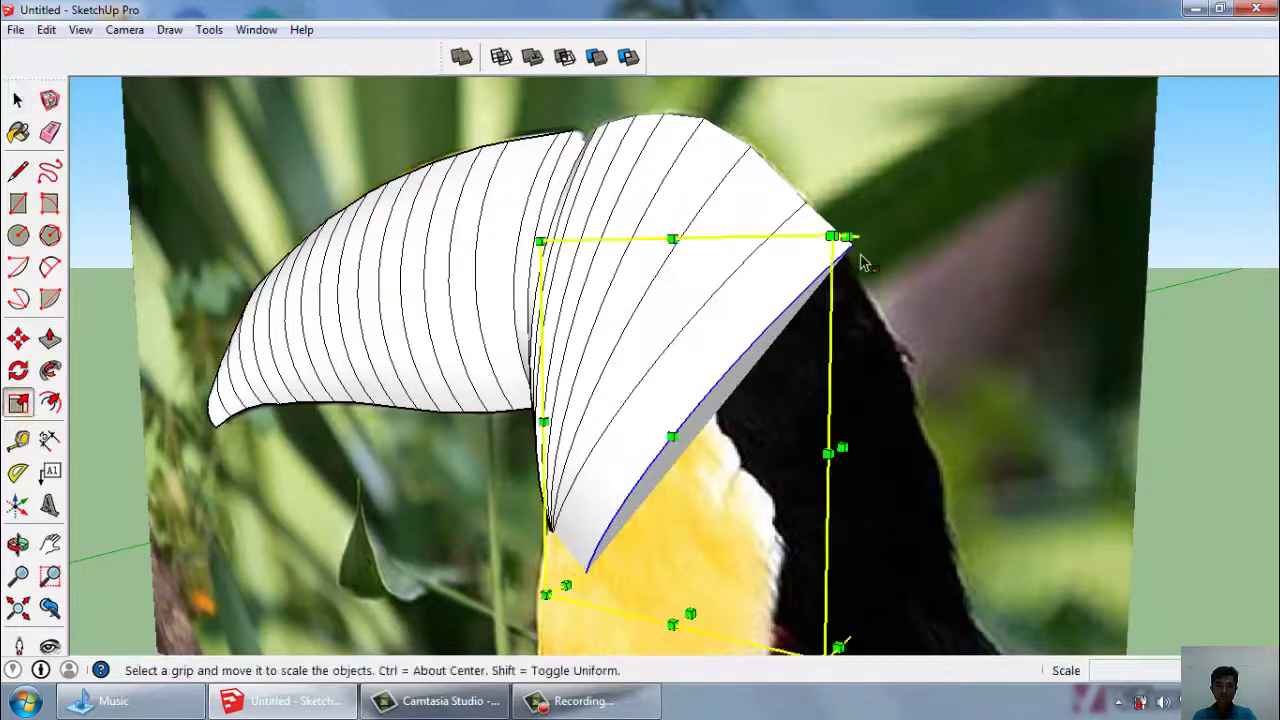
drag(840, 243, 865, 279)
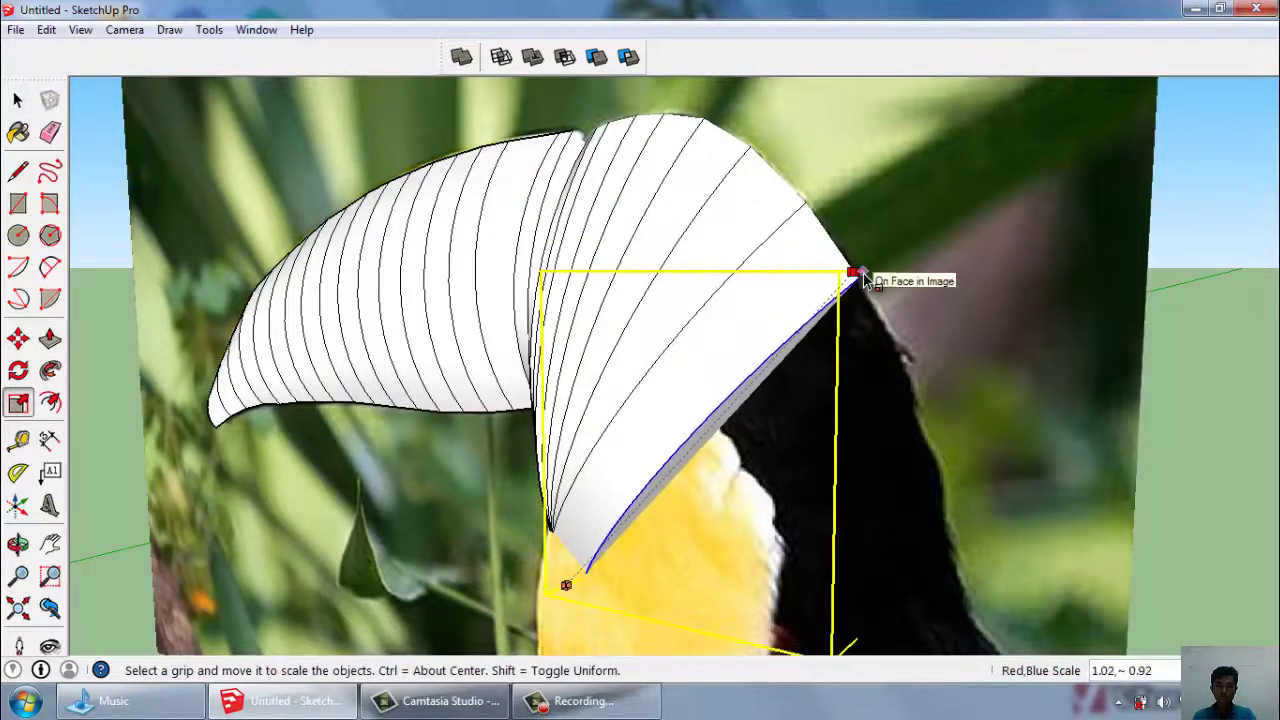
middle_drag(885, 360, 750, 342)
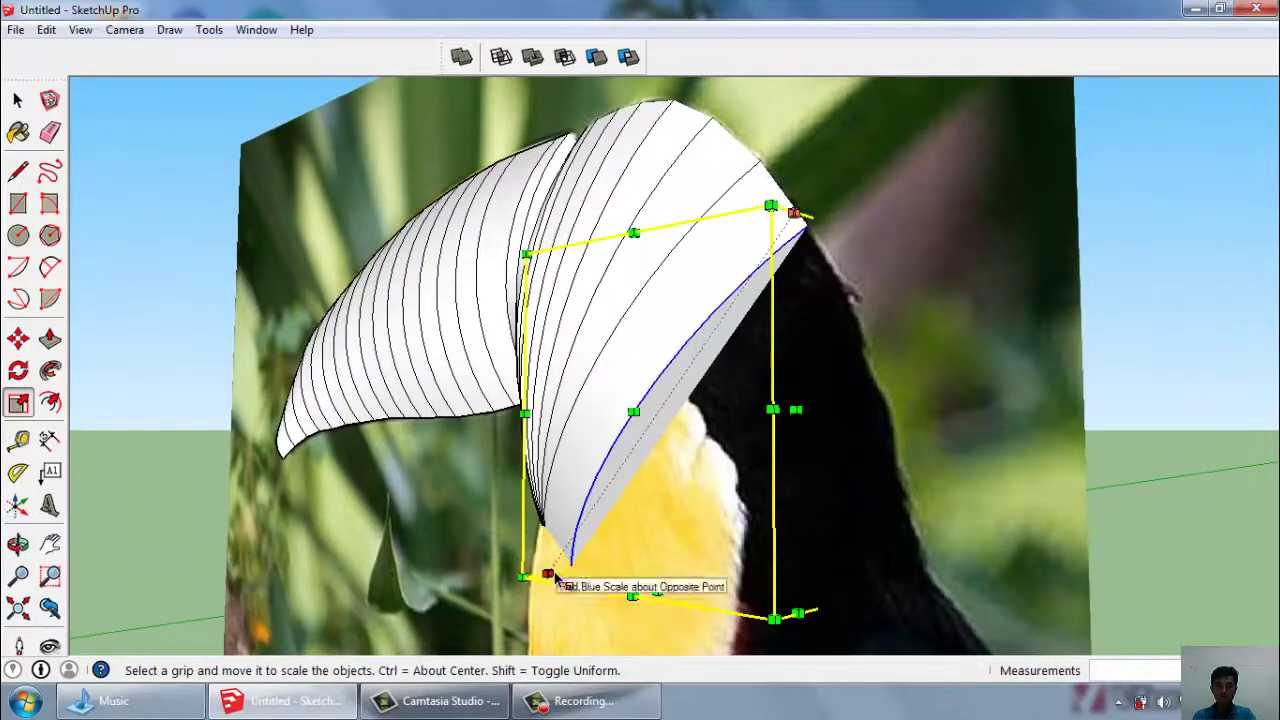
drag(548, 575, 546, 519)
key(space)
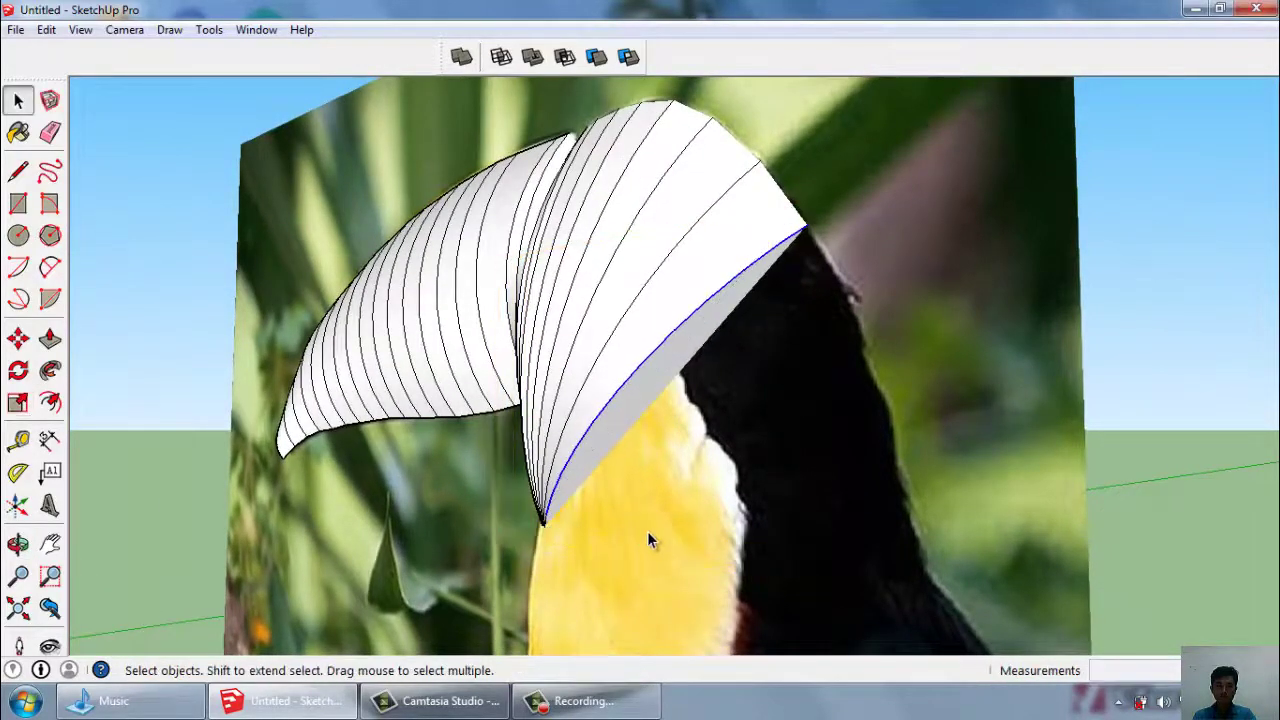
Push the lower beak face further down and pull its corners in to match the photo.
middle_drag(648, 540, 748, 455)
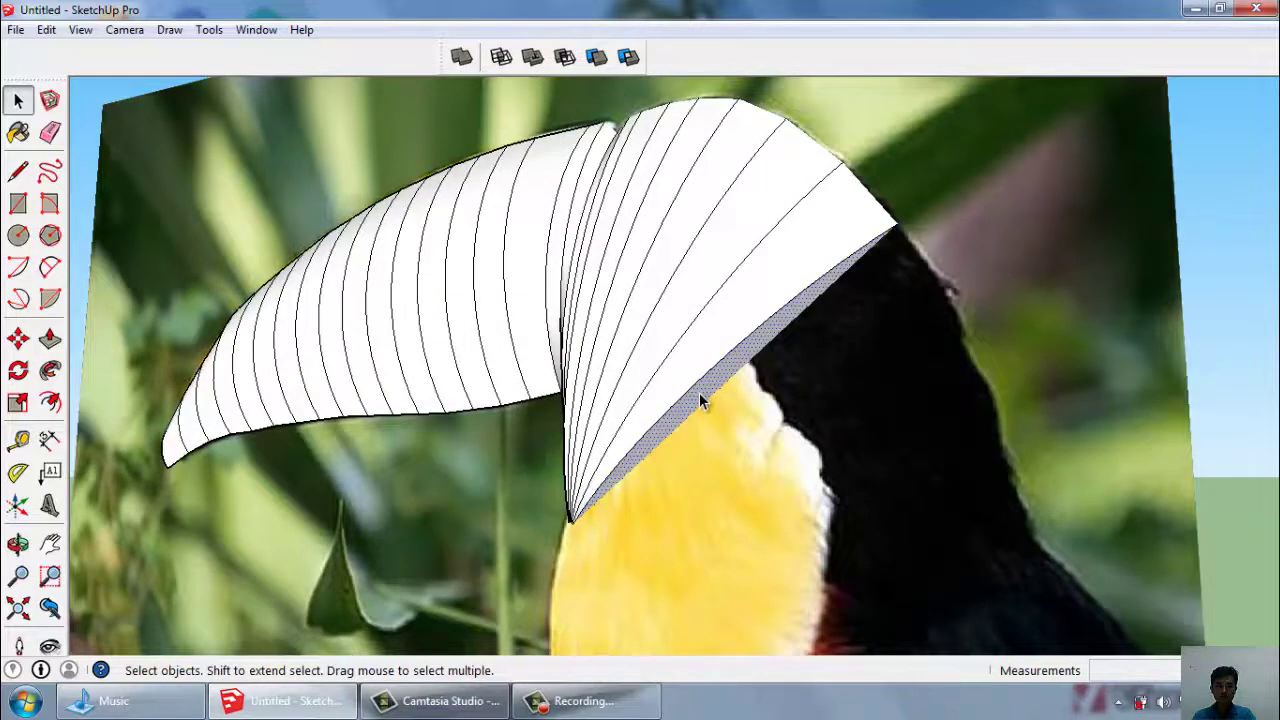
key(p)
drag(699, 394, 727, 482)
key(space)
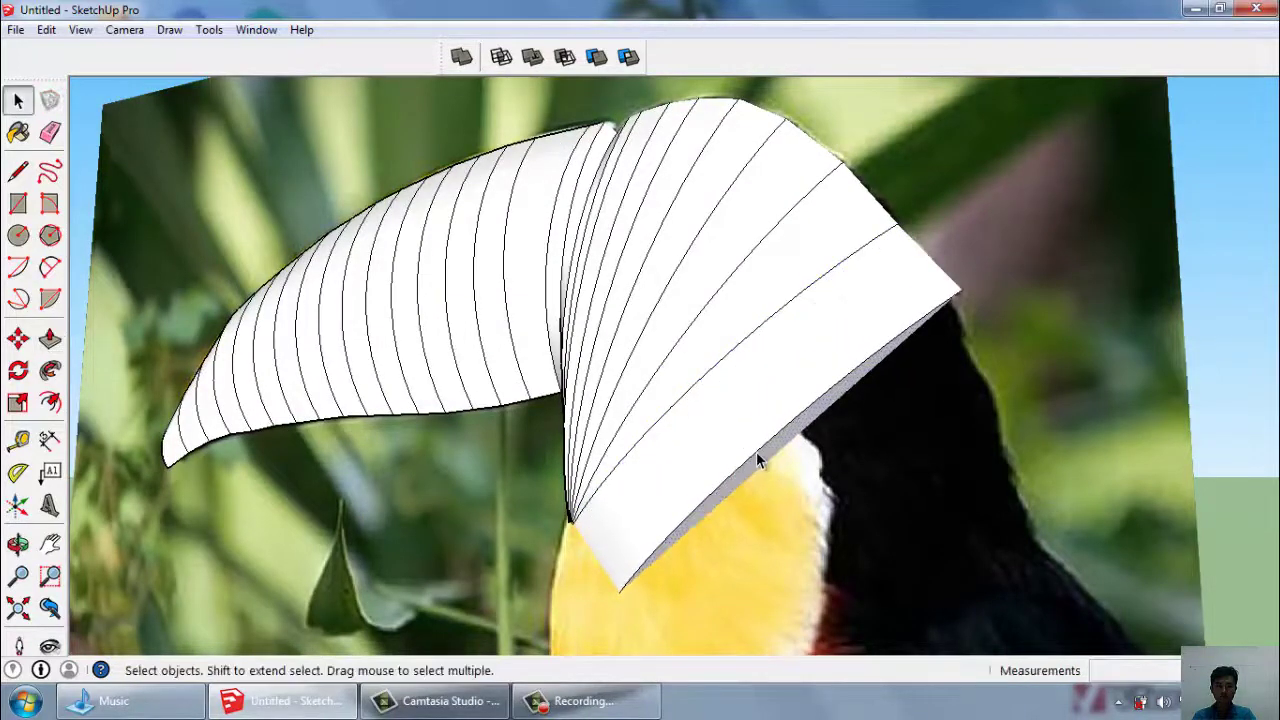
click(24, 407)
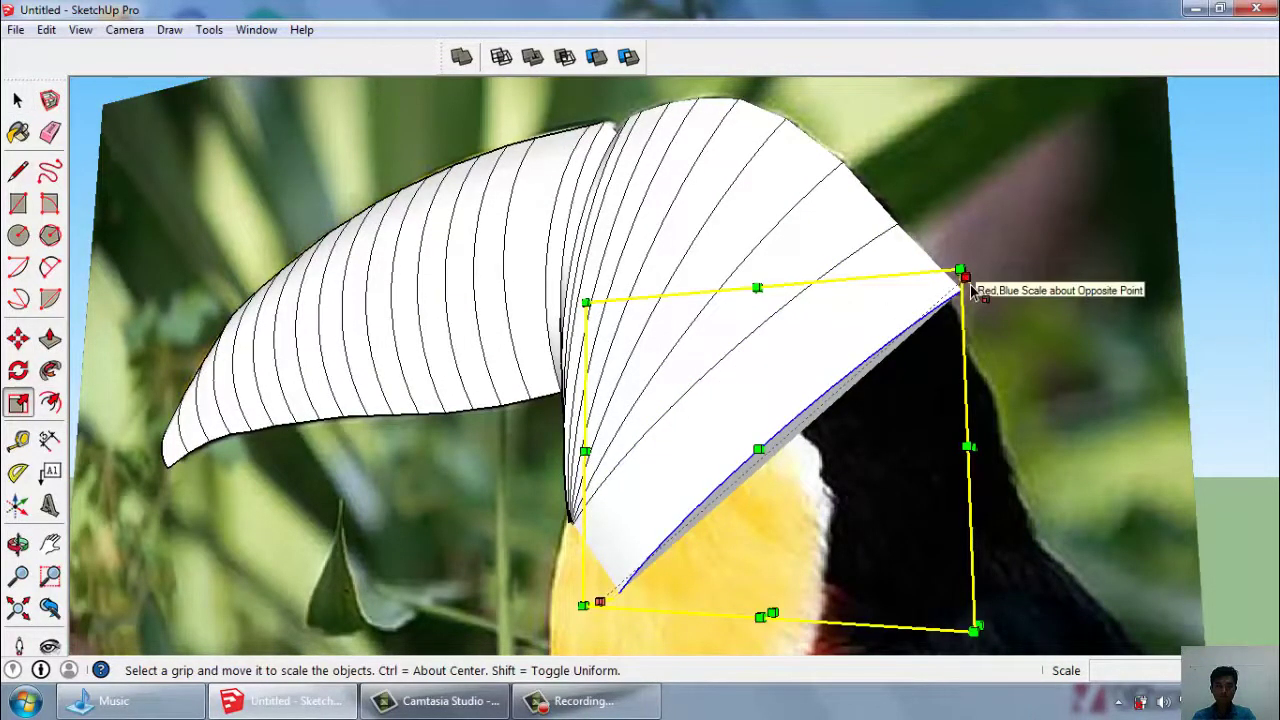
drag(965, 276, 963, 300)
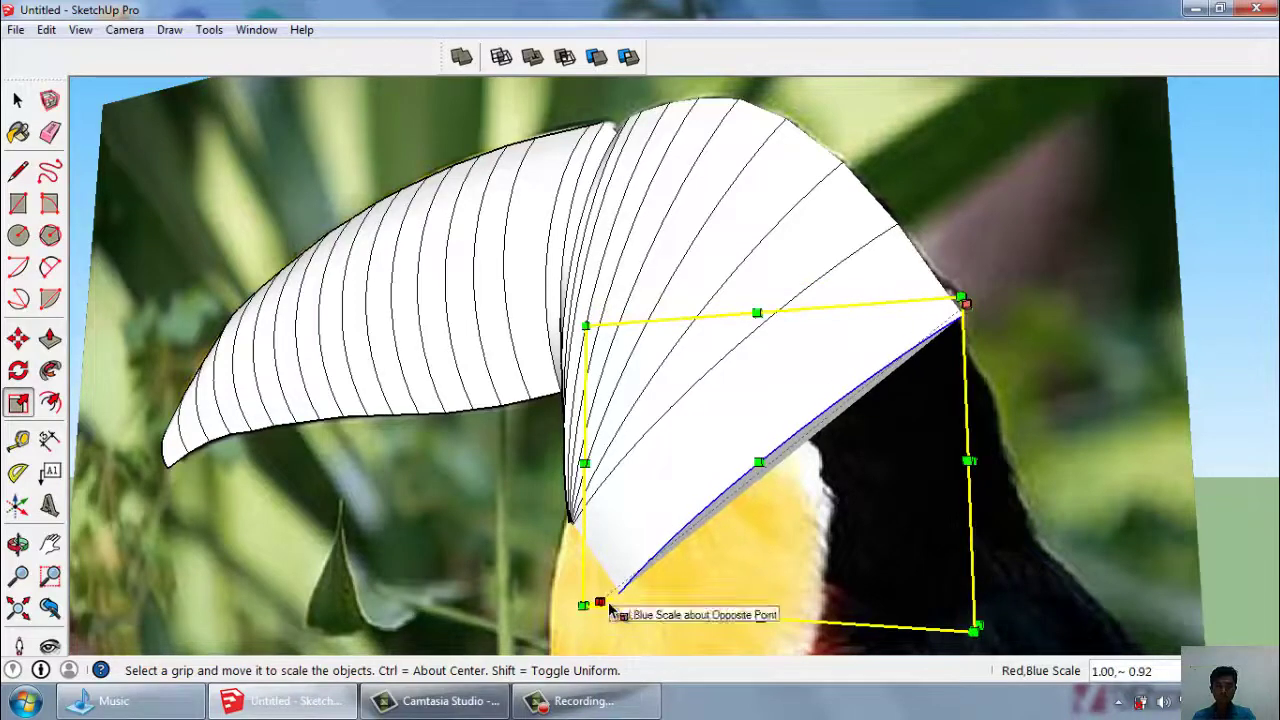
drag(610, 605, 571, 531)
key(space)
Pull the lower beak face further down.
middle_drag(694, 492, 787, 365)
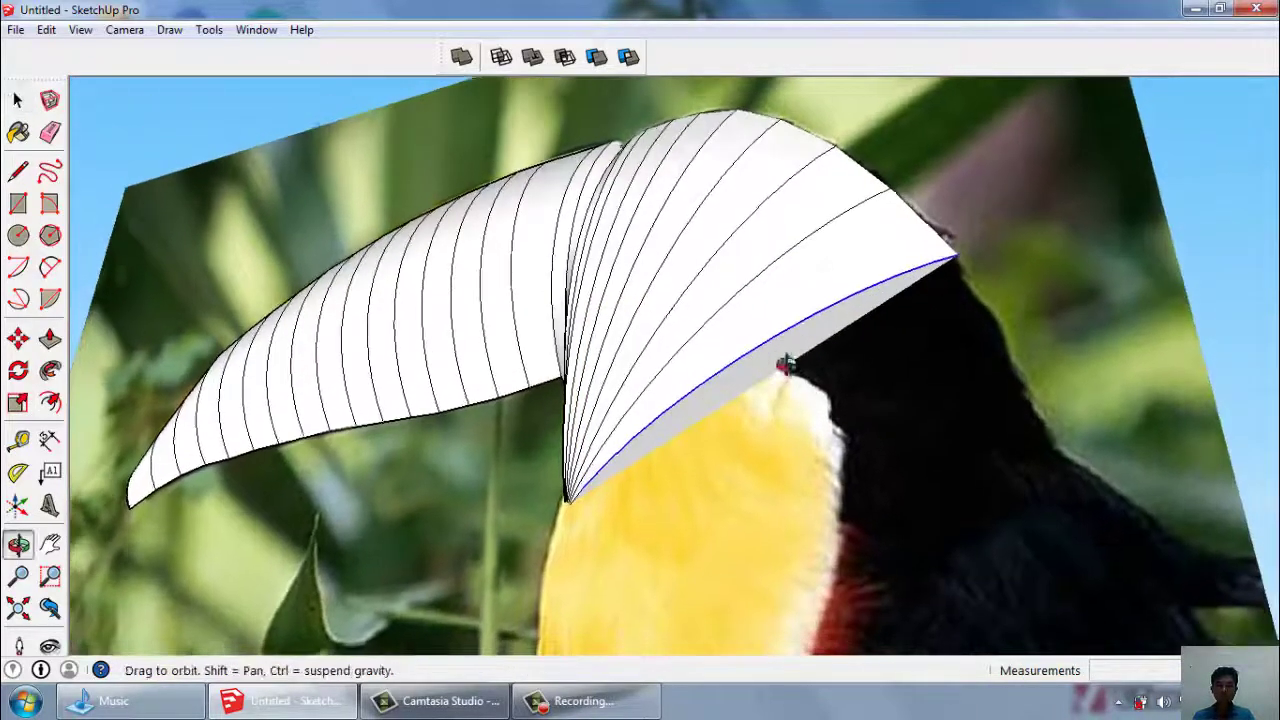
key(p)
drag(775, 360, 775, 478)
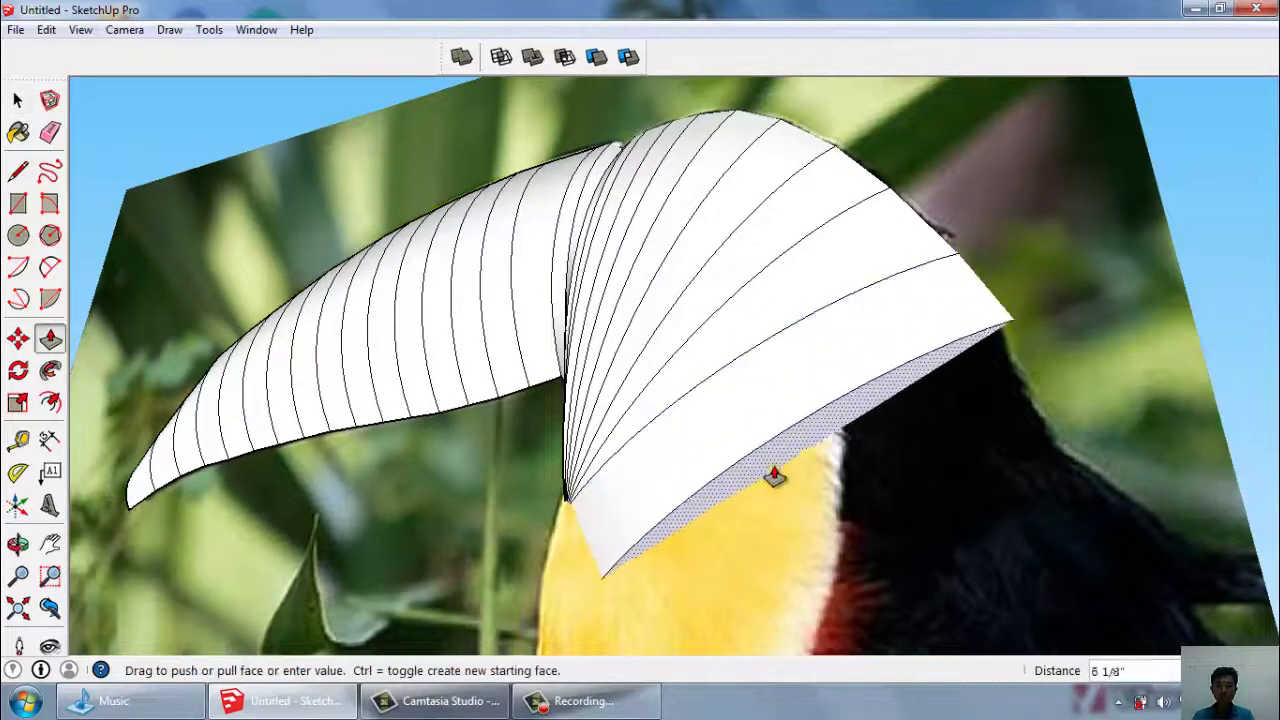
click(775, 478)
key(space)
Scale the lower beak face inward from its corners to narrow it.
mouse_move(768, 477)
middle_down()
mouse_move(757, 457)
mouse_move(768, 457)
middle_up()
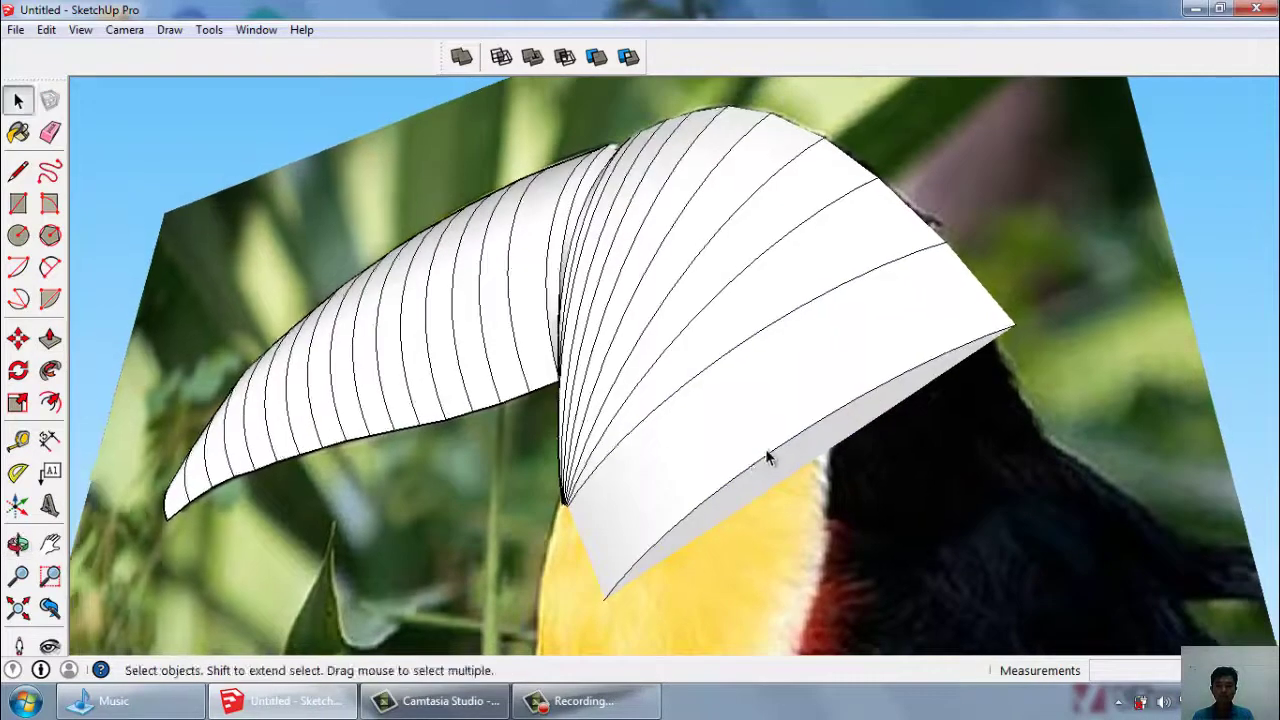
click(767, 457)
key(s)
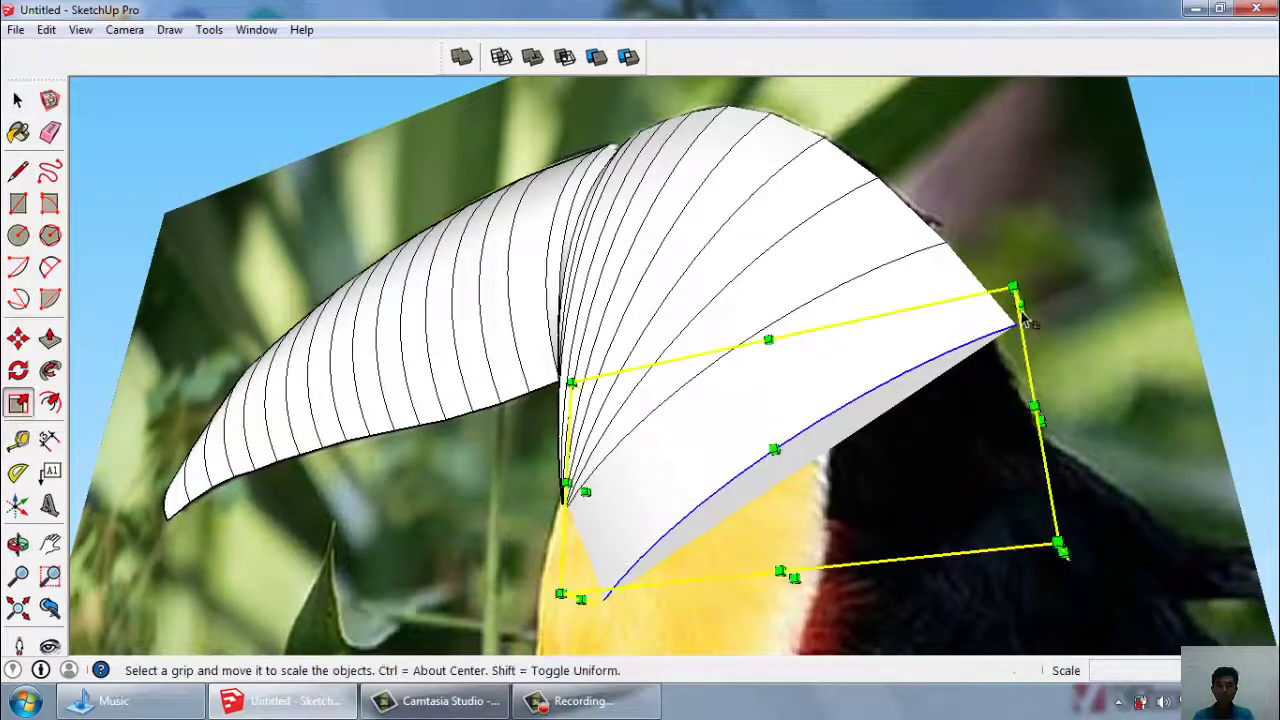
drag(1027, 318, 1010, 336)
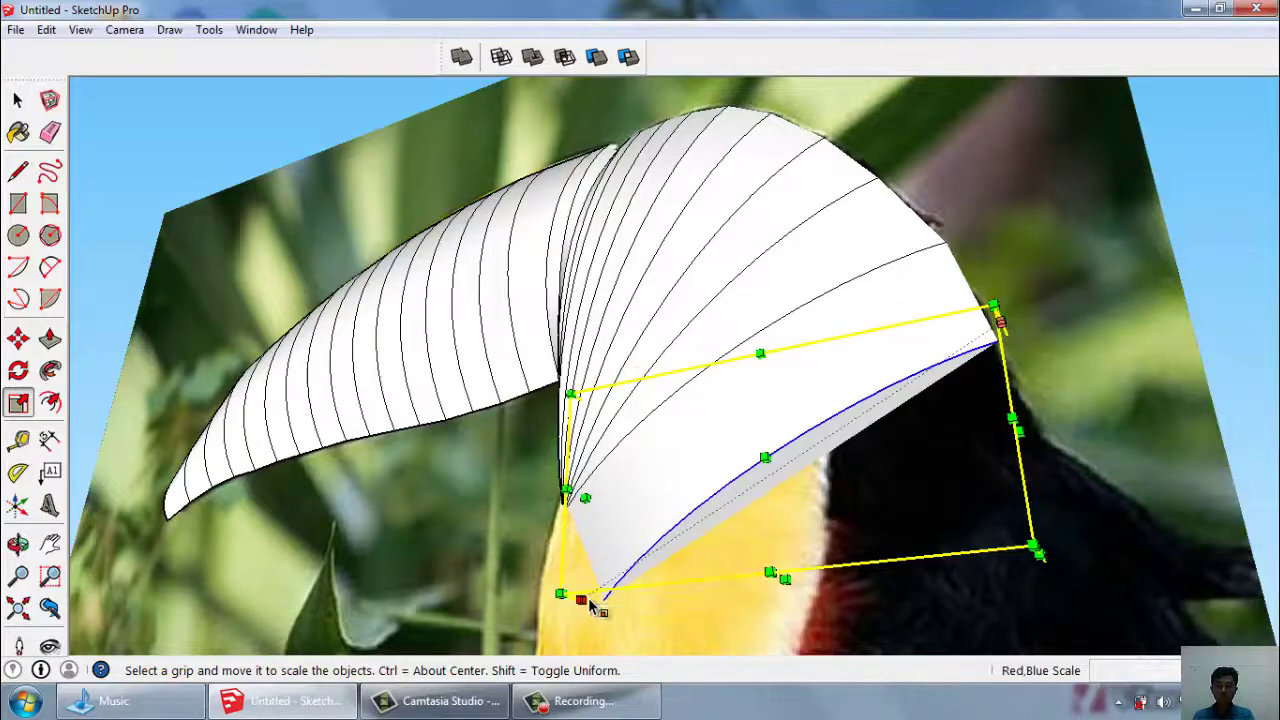
drag(590, 603, 568, 516)
key(space)
Push the lower beak face down once more.
middle_drag(623, 512, 856, 610)
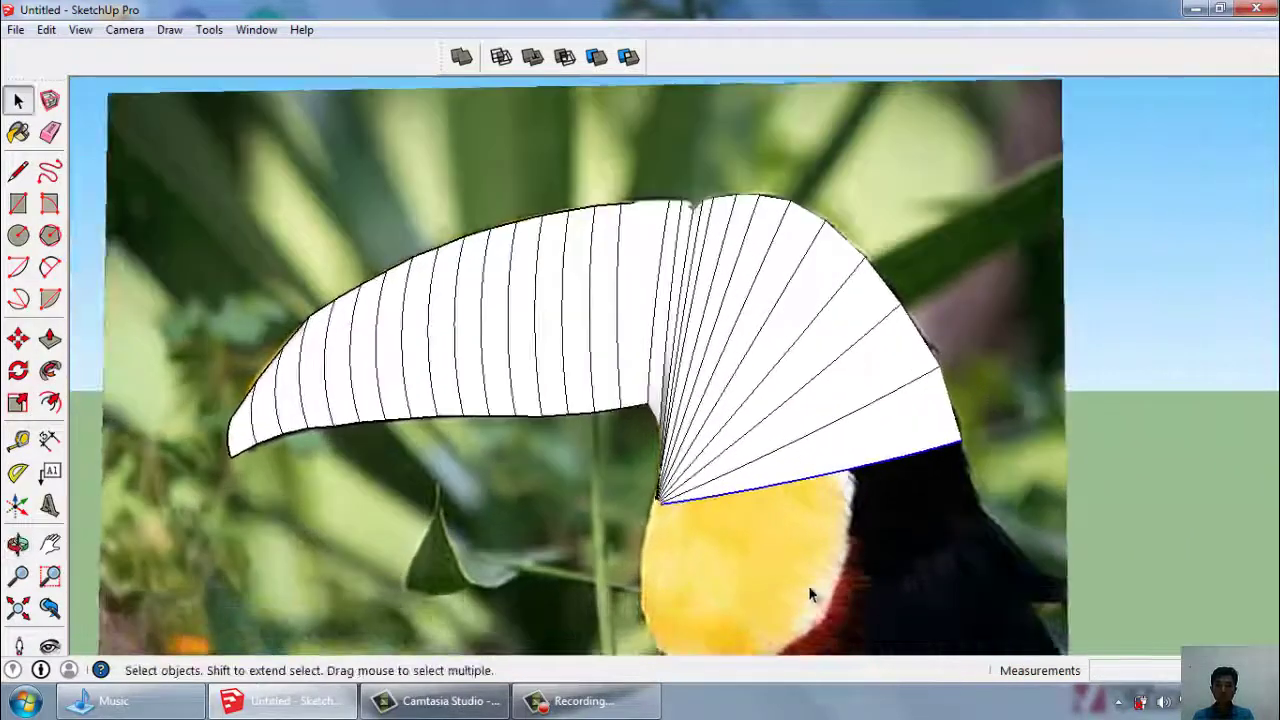
scroll(791, 523, up, 3)
mouse_move(791, 523)
middle_down()
mouse_move(787, 311)
mouse_move(794, 383)
middle_up()
click(794, 383)
key(p)
mouse_move(794, 375)
mouse_down()
mouse_move(797, 492)
mouse_move(769, 509)
mouse_up()
key(space)
Scale the beak's bottom curved edge narrower and higher to follow the throat.
middle_drag(769, 509, 754, 571)
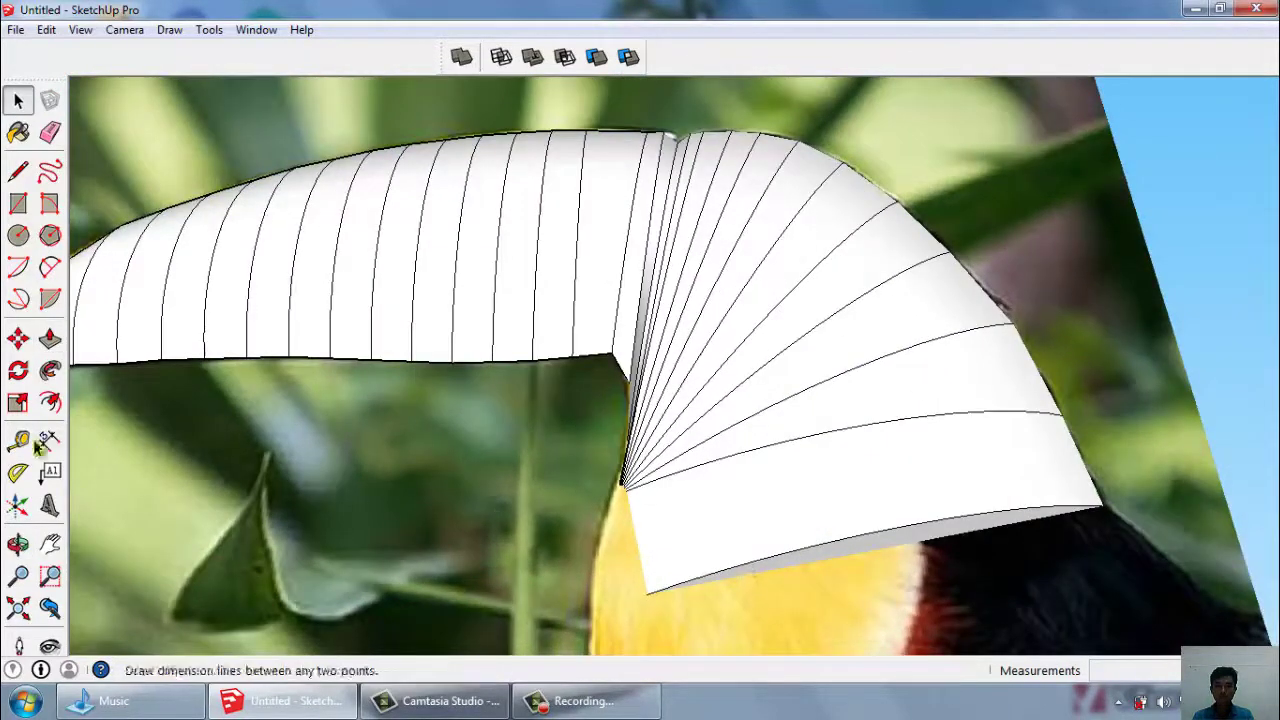
click(690, 583)
click(691, 578)
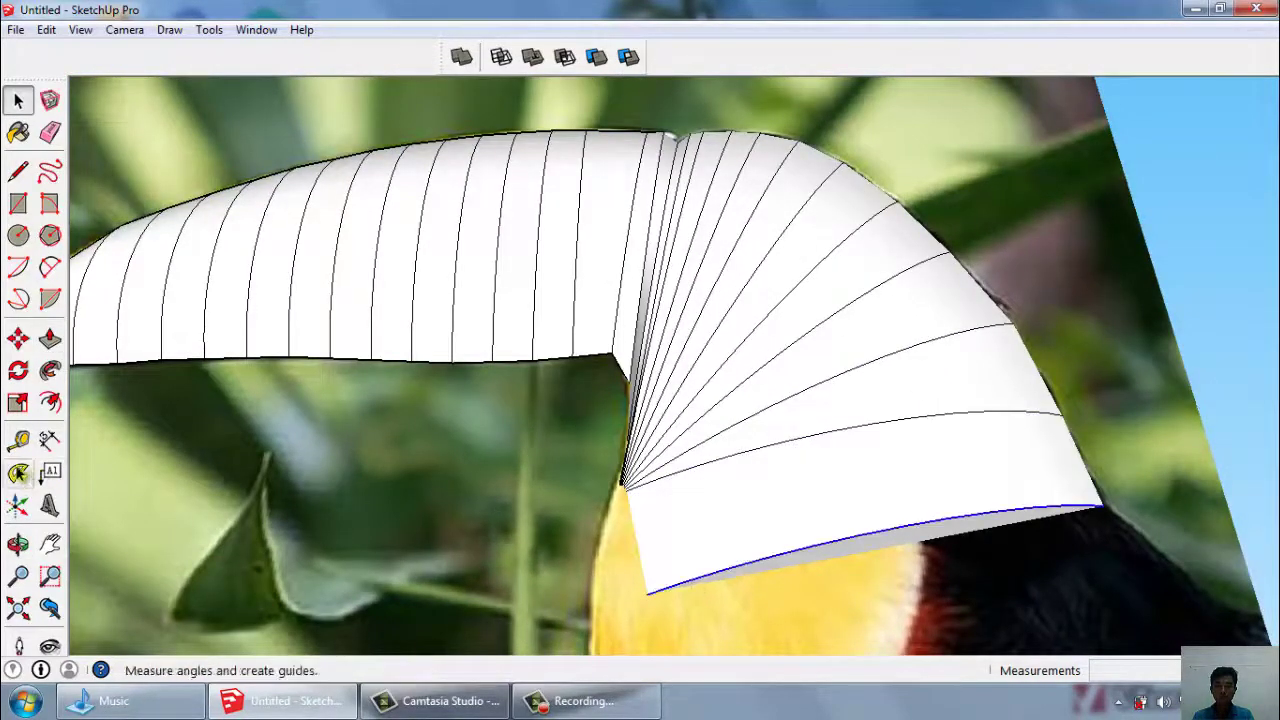
click(18, 402)
drag(640, 588, 582, 567)
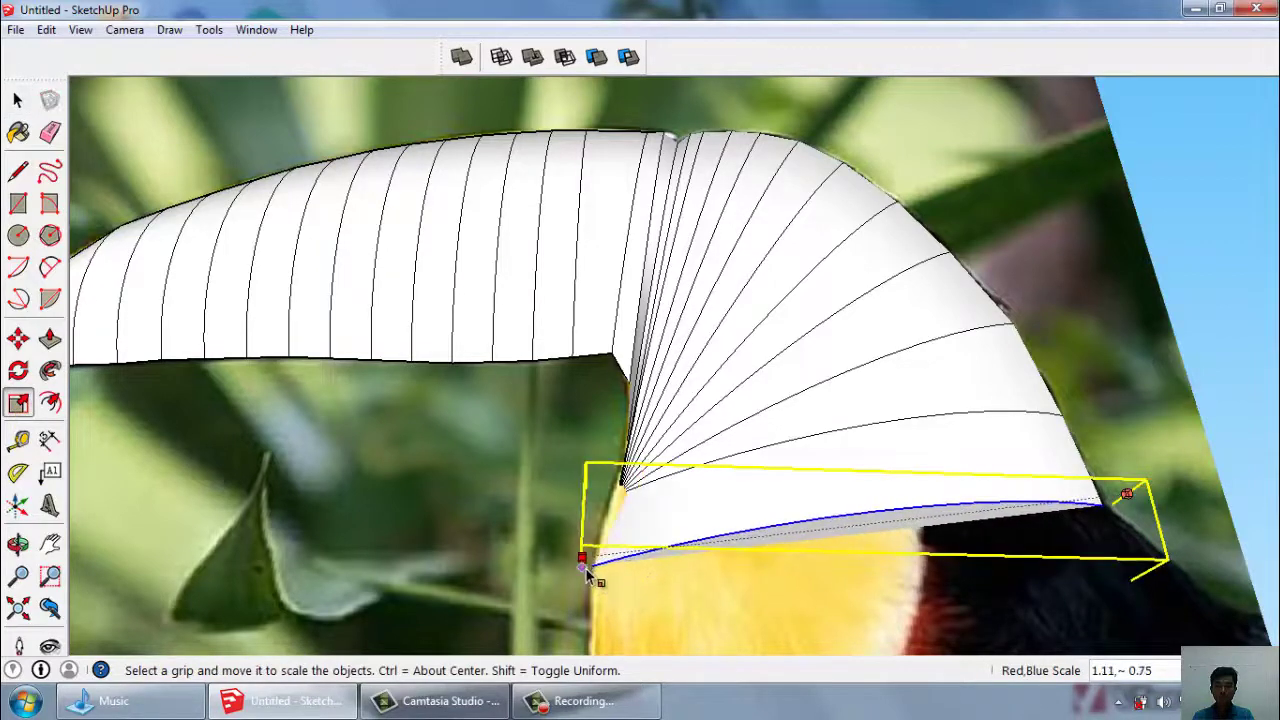
key(space)
scroll(665, 491, down, 3)
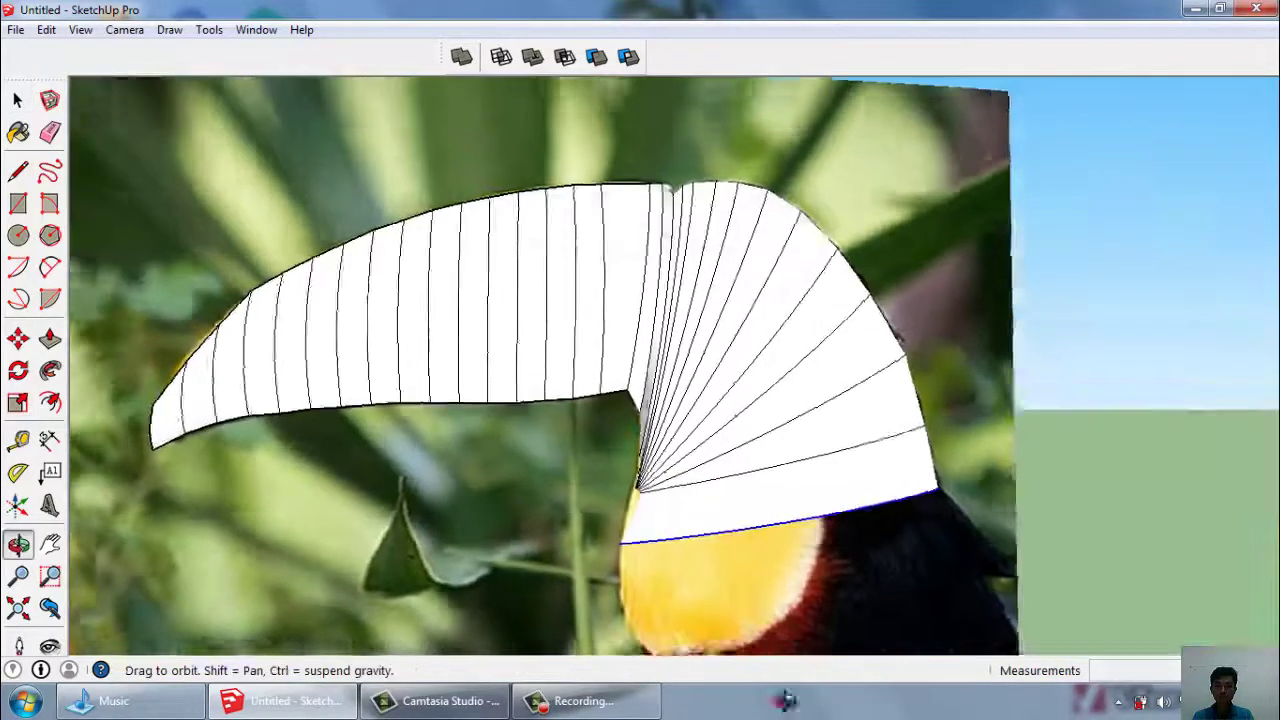
scroll(763, 542, up, 6)
scroll(725, 503, down, 3)
scroll(763, 523, down, 1)
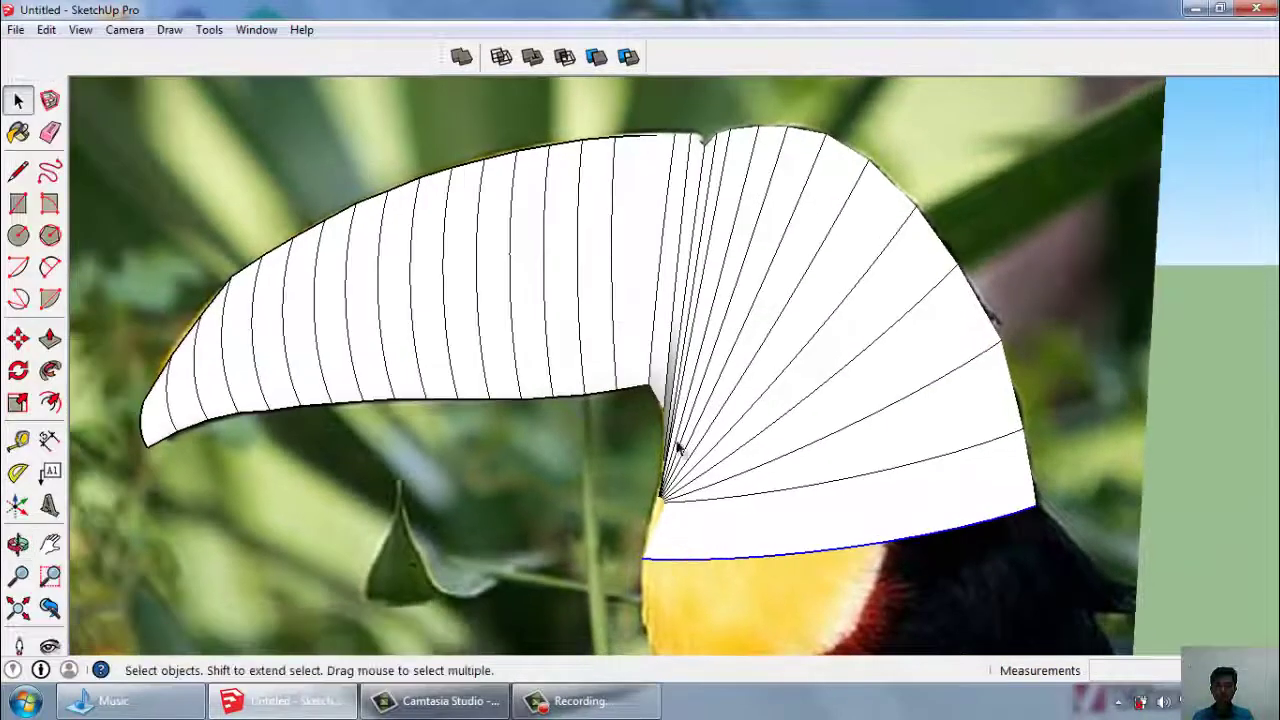
scroll(680, 443, down, 2)
mouse_move(790, 540)
middle_down()
mouse_move(777, 334)
mouse_move(785, 478)
middle_up()
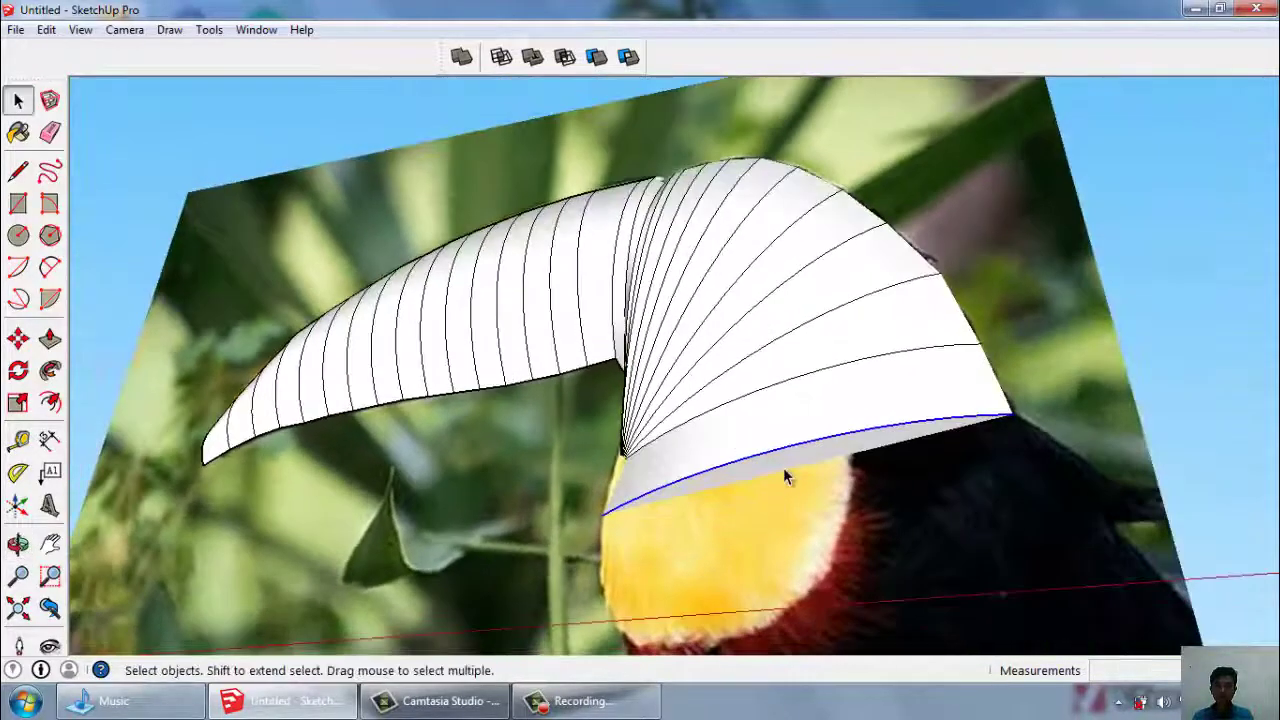
Push the beak's lower face further down.
key(p)
drag(784, 470, 795, 566)
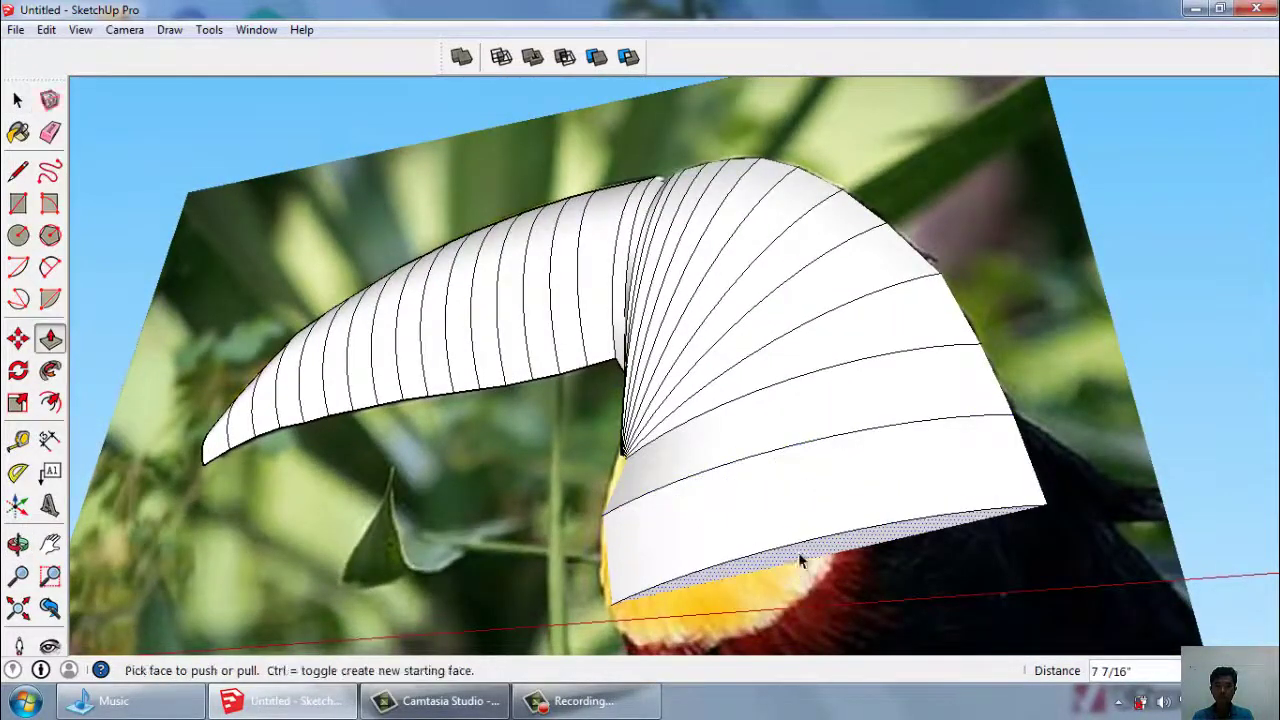
key(space)
Rescale the beak's bottom edge, flattening and widening it to fit the photo.
click(797, 540)
click(797, 543)
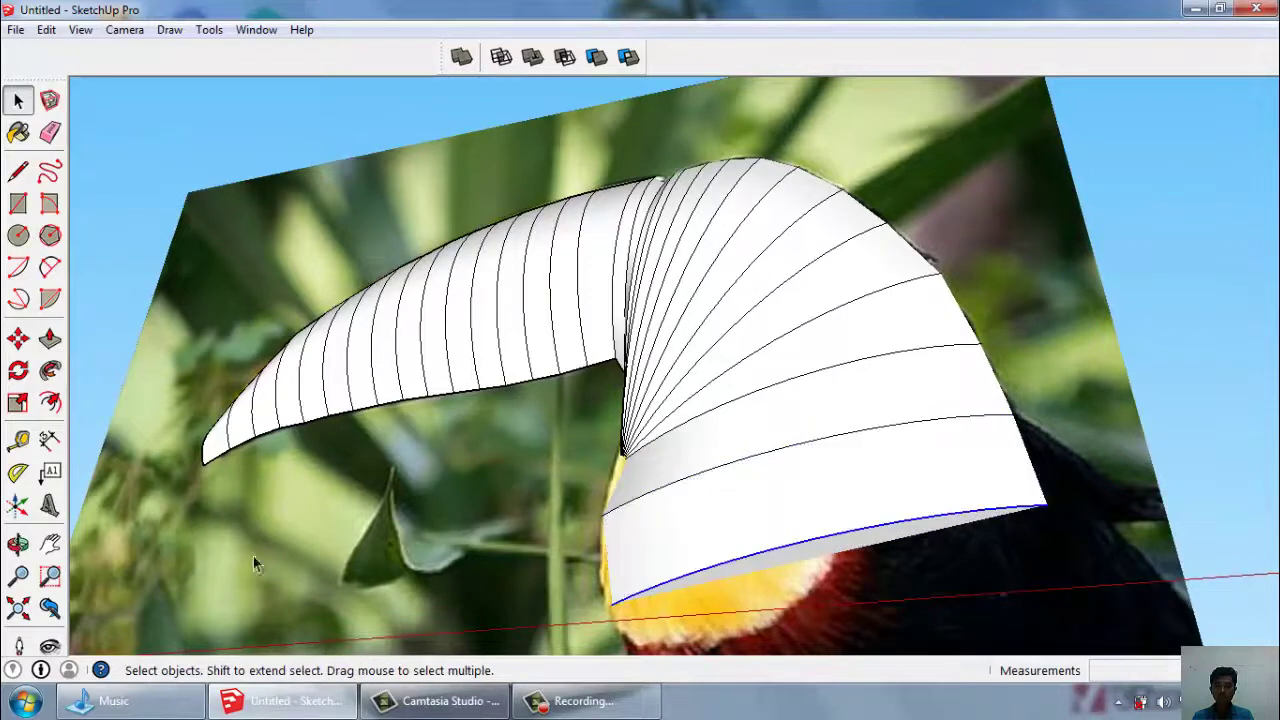
click(18, 403)
drag(595, 605, 601, 611)
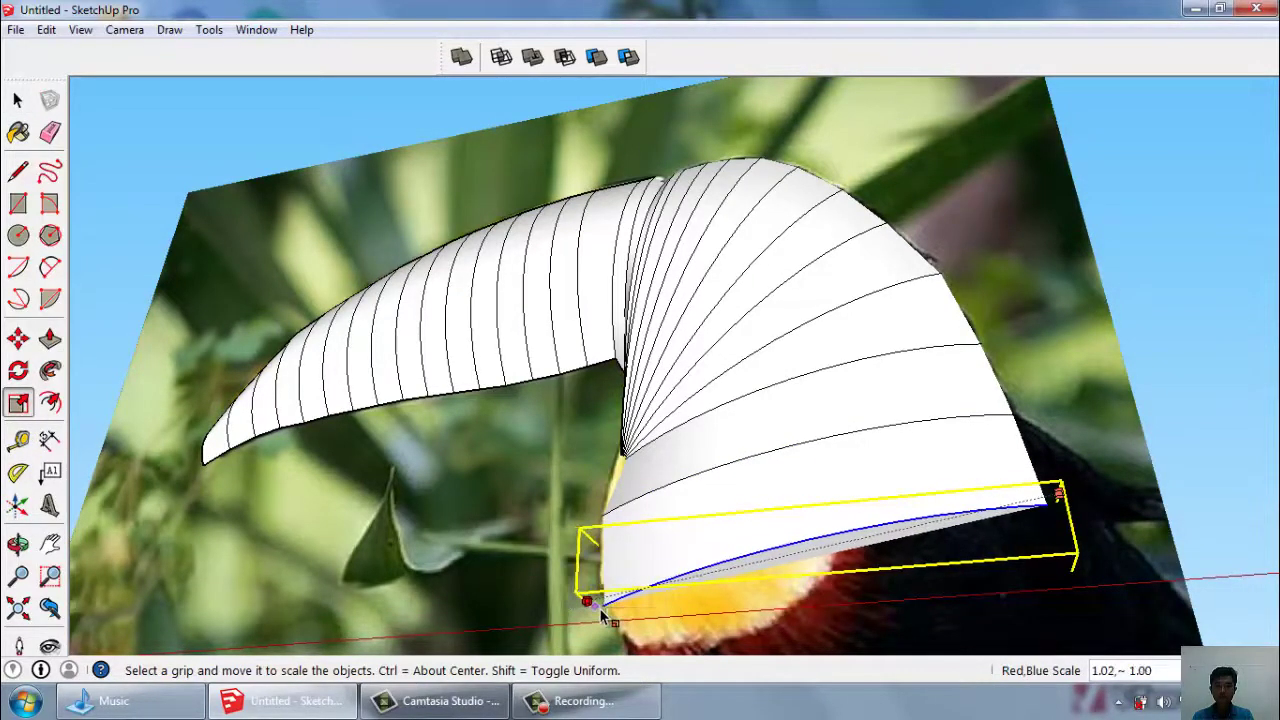
middle_drag(980, 588, 898, 575)
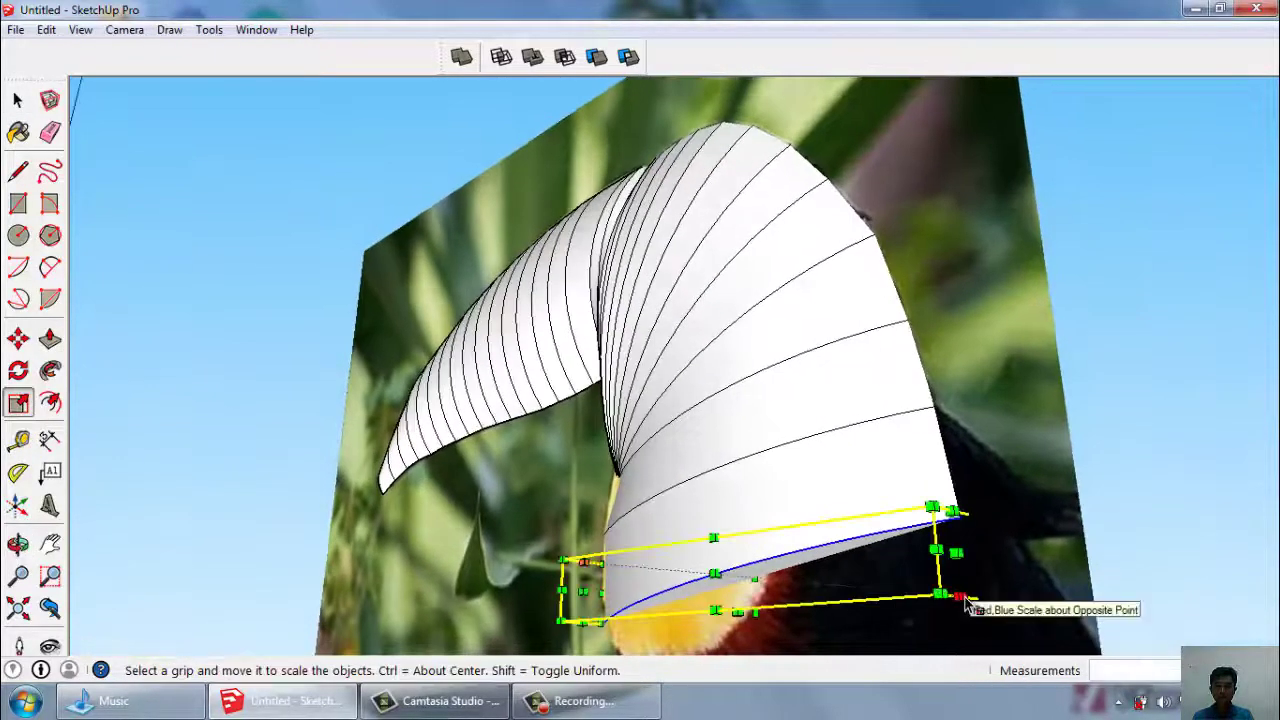
mouse_move(966, 600)
mouse_down()
mouse_move(1025, 588)
mouse_move(977, 565)
mouse_up()
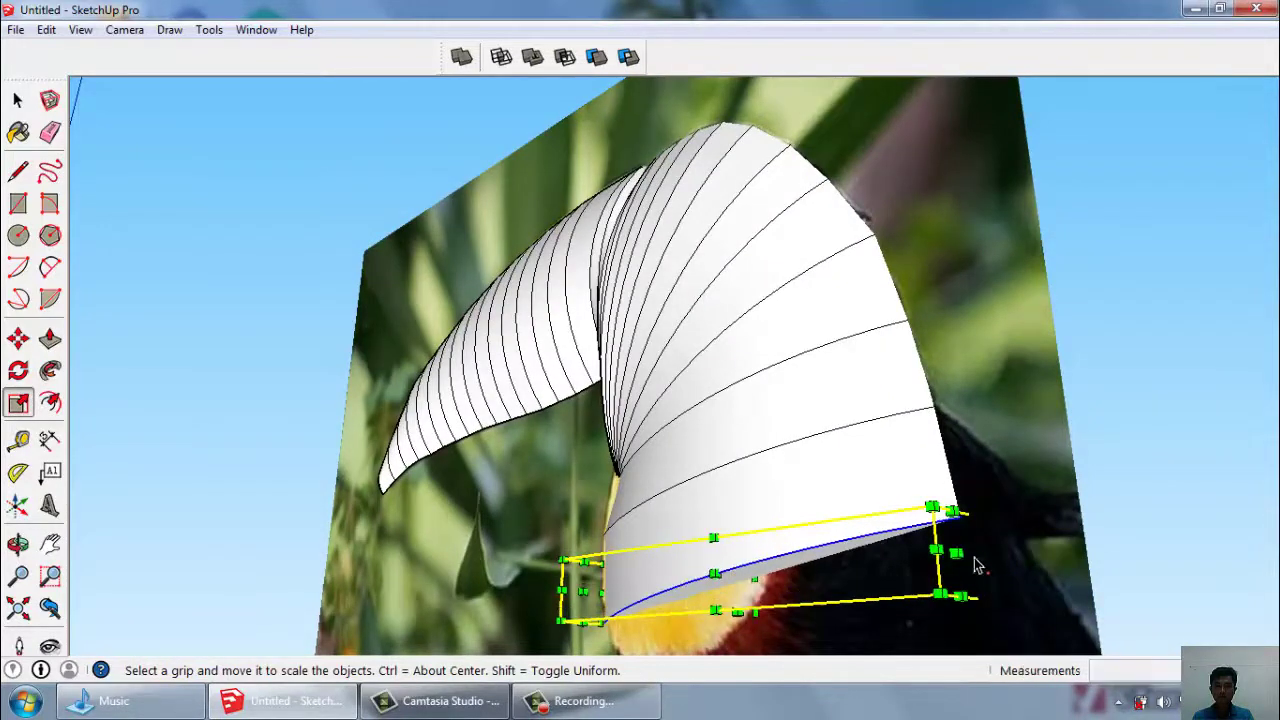
drag(952, 512, 1044, 484)
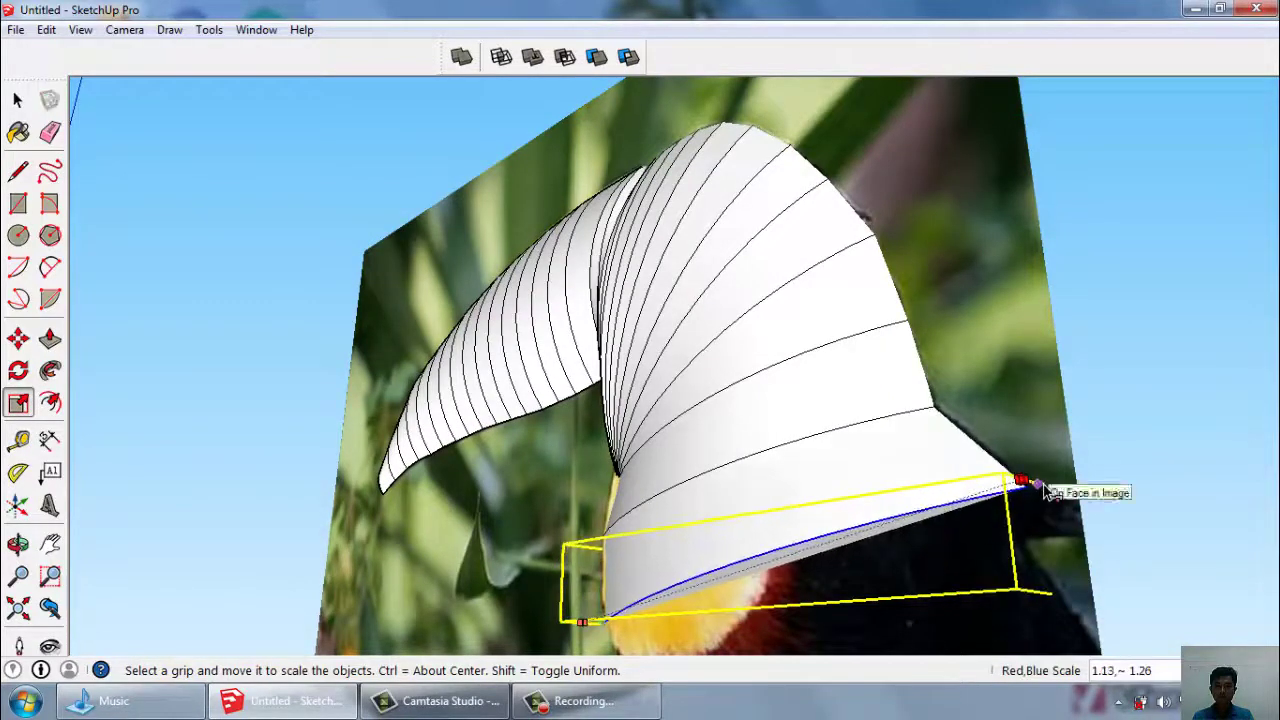
mouse_move(970, 522)
middle_down()
mouse_move(1006, 617)
mouse_move(720, 577)
mouse_move(714, 509)
mouse_move(826, 520)
middle_up()
key(space)
Extrude the bill's bottom face down into another band.
scroll(826, 520, up, 3)
mouse_move(823, 606)
middle_down()
mouse_move(814, 514)
mouse_move(826, 465)
middle_up()
mouse_move(866, 538)
middle_down()
mouse_move(843, 466)
mouse_move(836, 500)
middle_up()
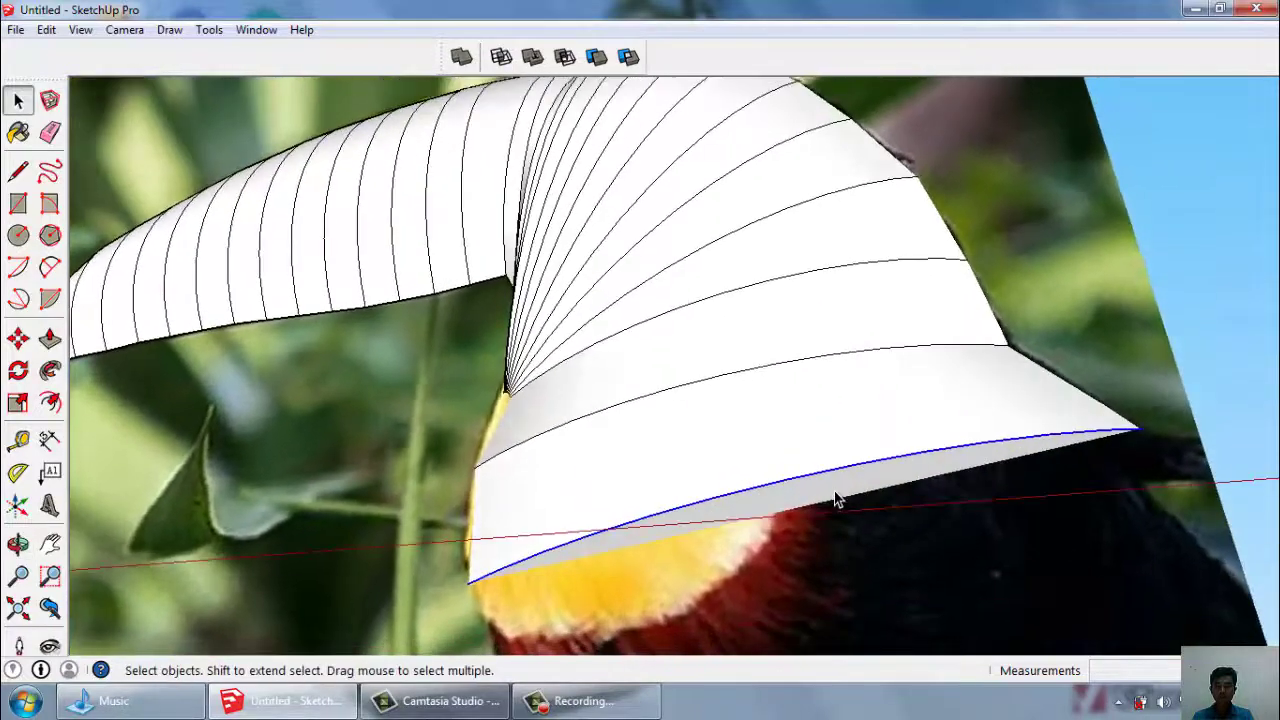
key(p)
click(838, 505)
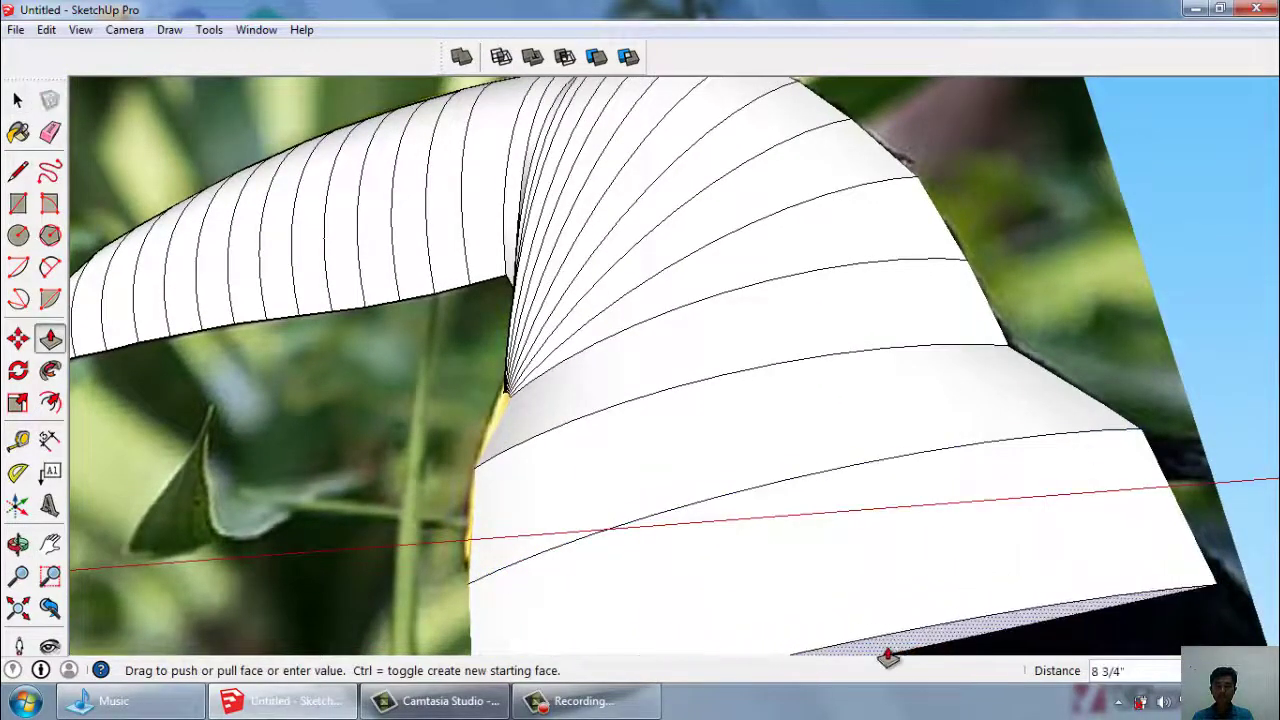
middle_drag(886, 654, 798, 617)
scroll(734, 243, down, 3)
scroll(777, 486, up, 3)
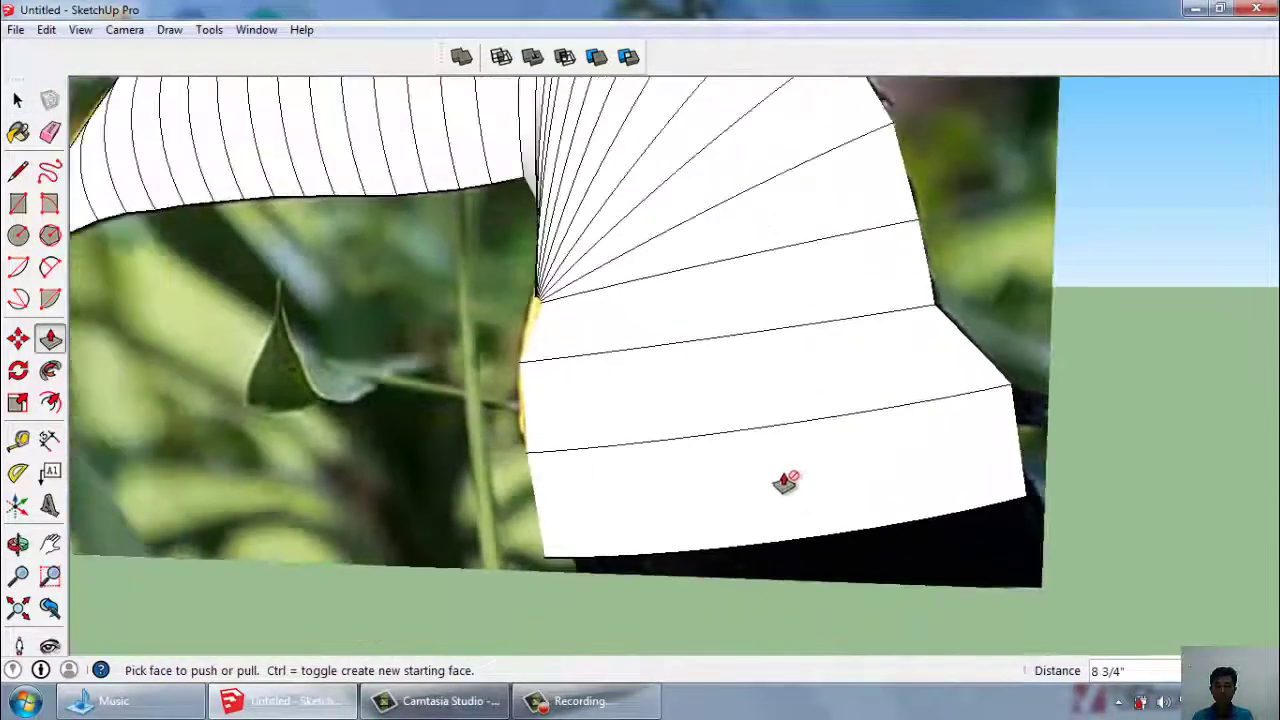
mouse_move(791, 480)
middle_down()
mouse_move(889, 346)
mouse_move(900, 429)
middle_up()
key(space)
Stretch the head's bottom curved edge lengthwise, to roughly 1.07 in red.
click(897, 425)
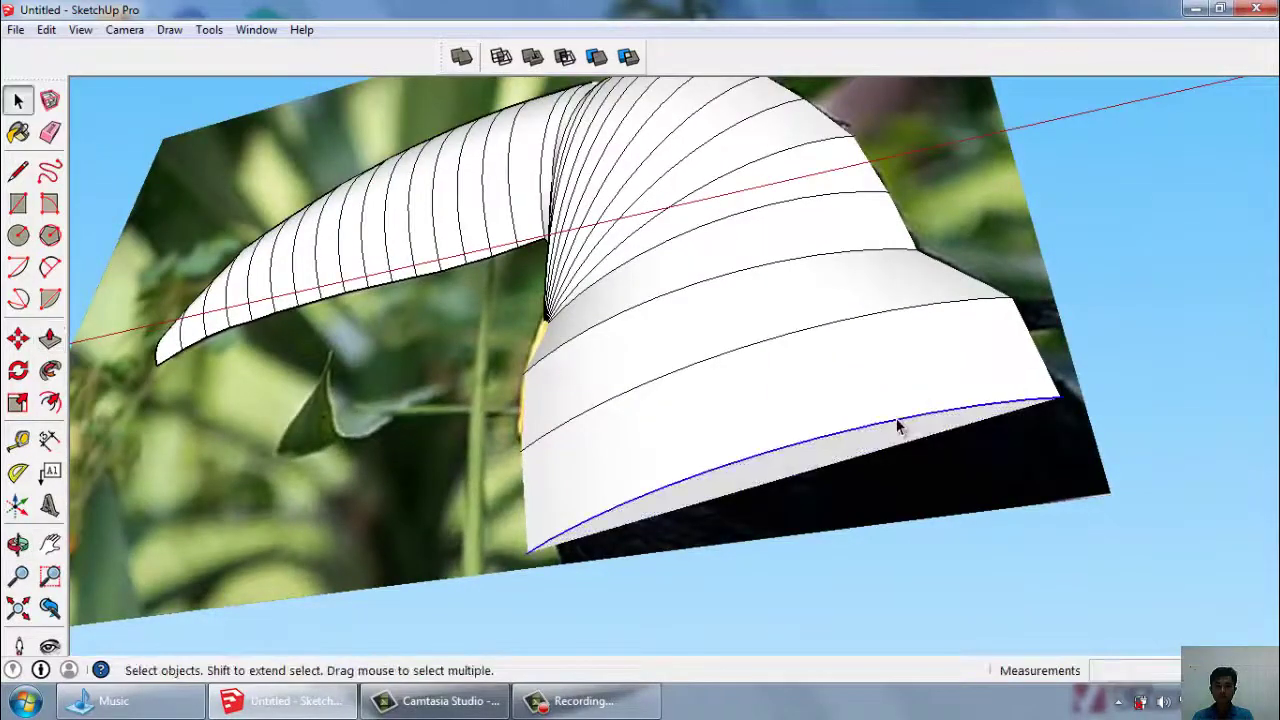
click(18, 402)
middle_drag(1078, 452, 910, 470)
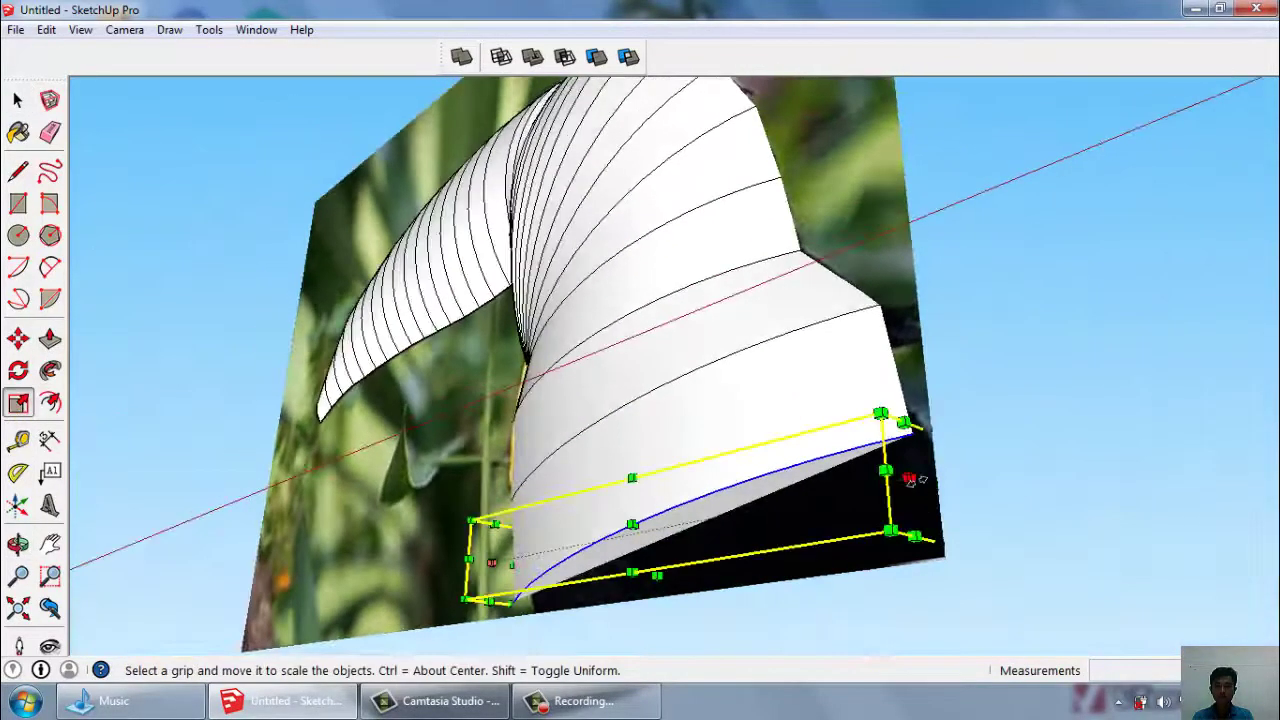
drag(925, 440, 955, 470)
key(space)
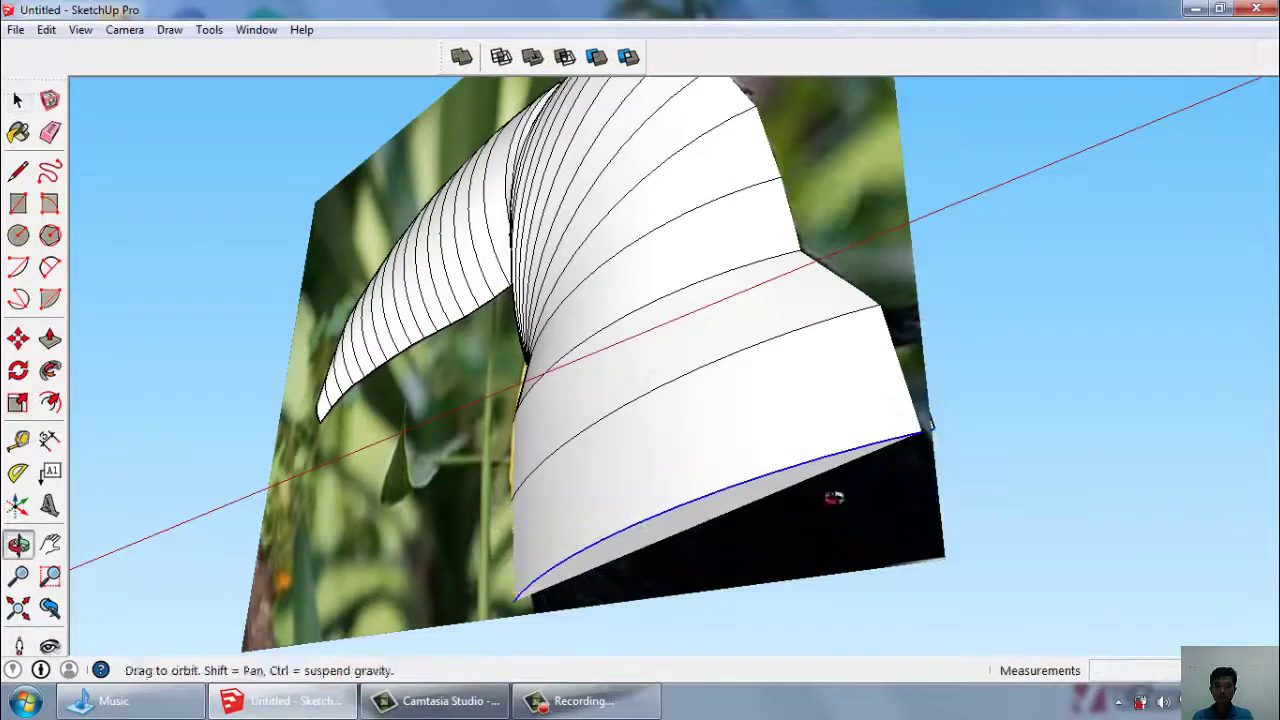
Narrow the bottom curved edge slightly from its left end so it follows the photo.
middle_drag(935, 485, 697, 558)
key(s)
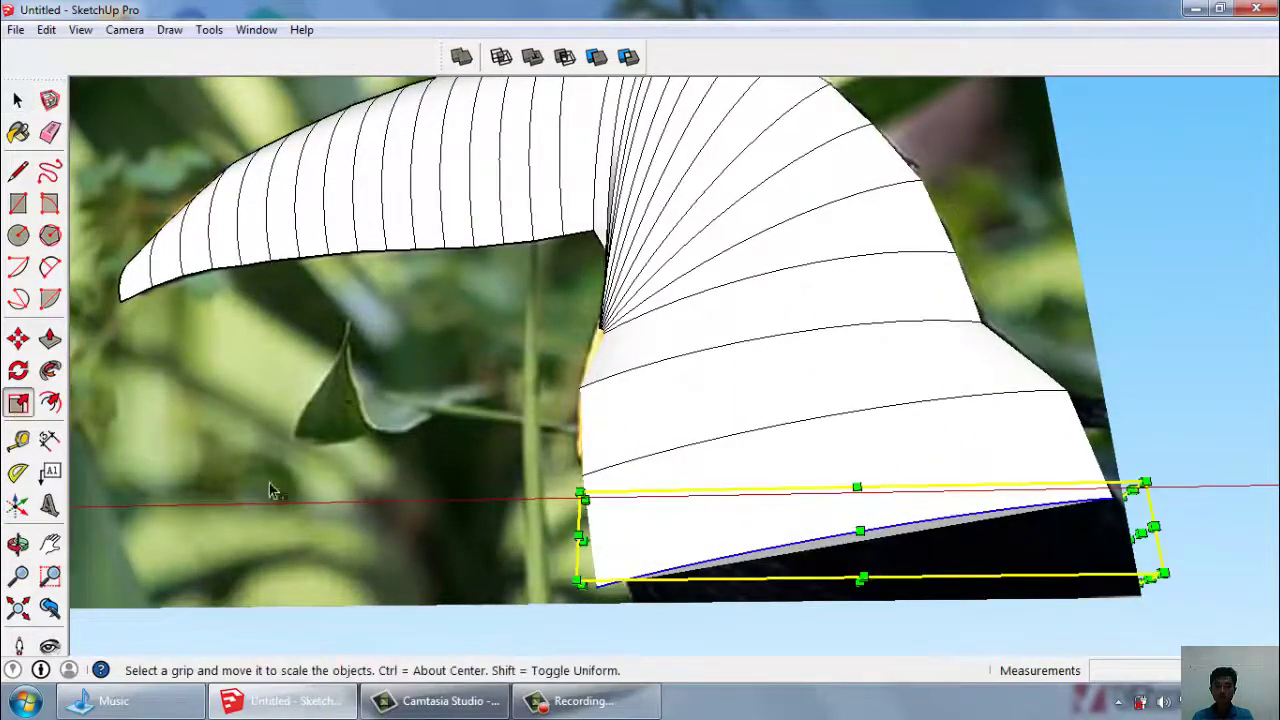
drag(586, 594, 620, 592)
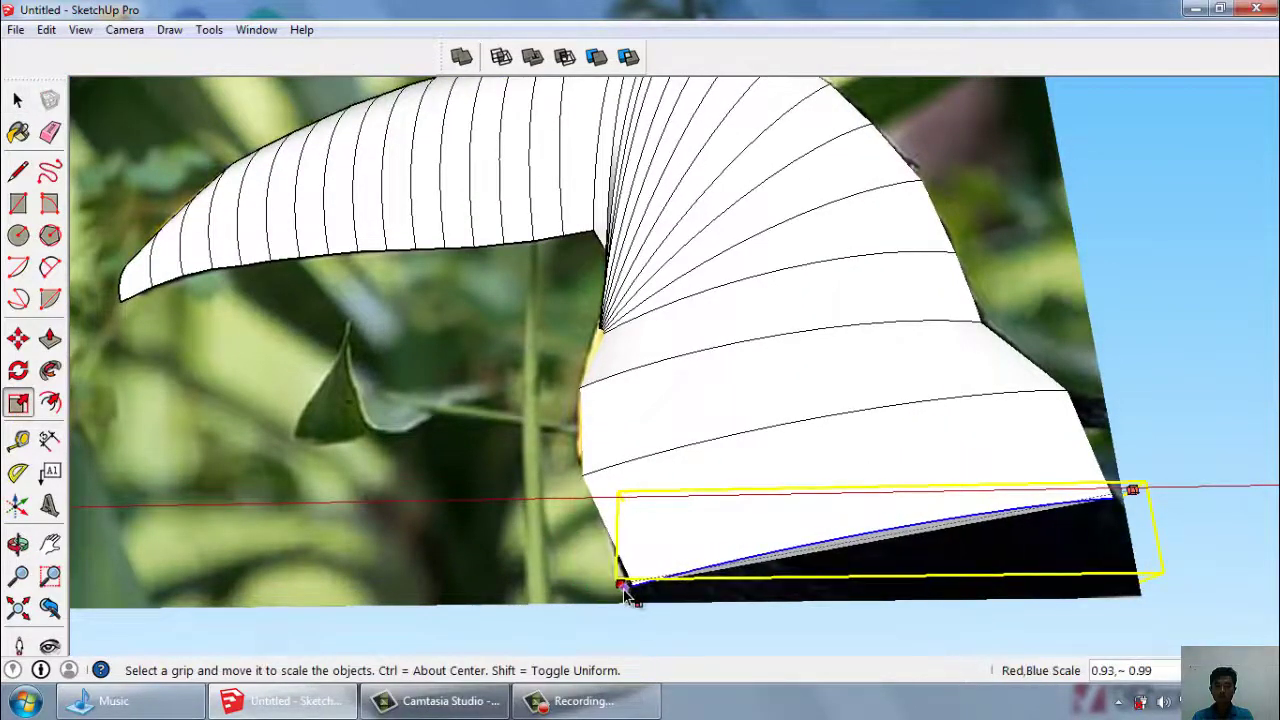
key(space)
scroll(771, 520, down, 2)
scroll(748, 577, down, 3)
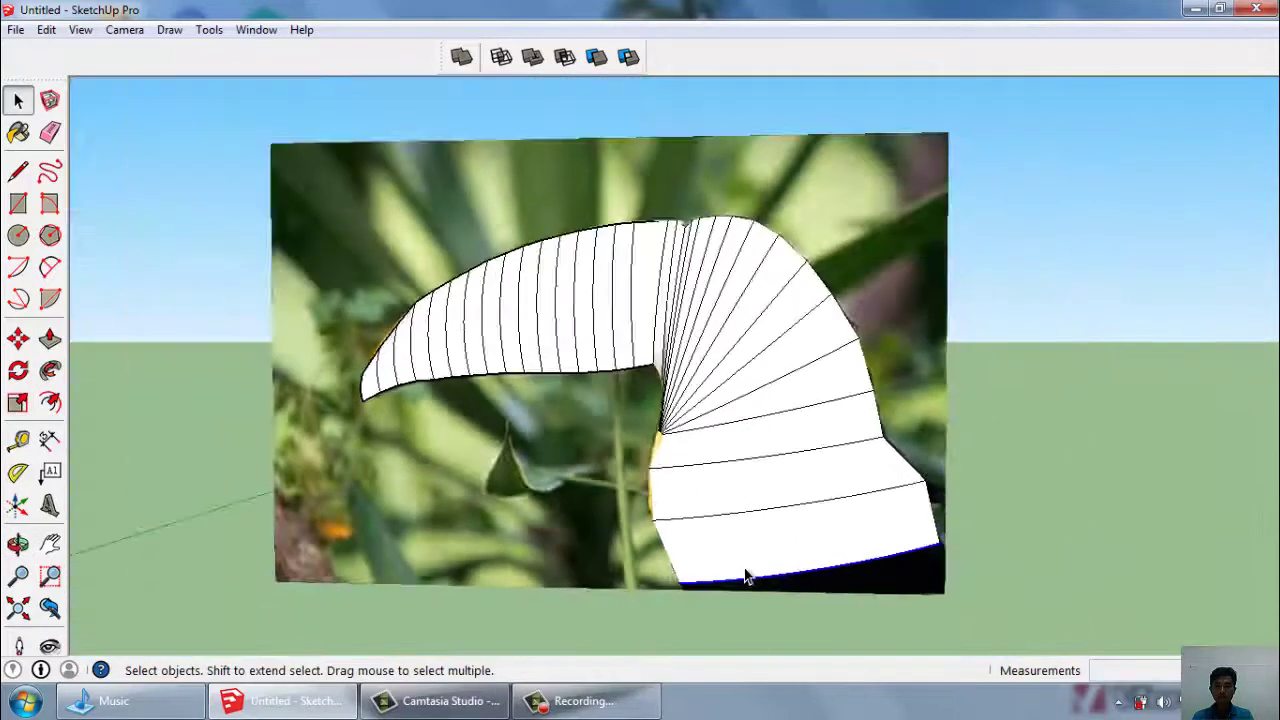
scroll(740, 512, down, 2)
mouse_move(740, 512)
middle_down()
mouse_move(731, 534)
mouse_move(712, 442)
middle_up()
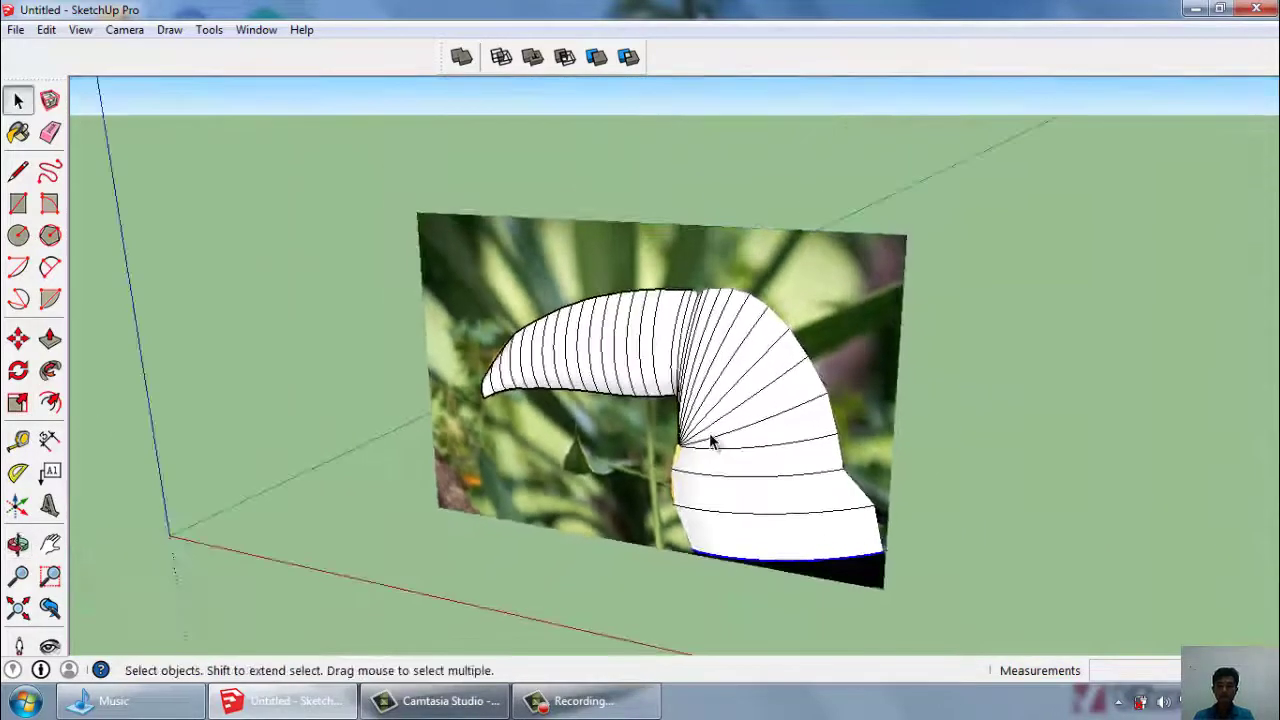
Scale the beak tip's curved end edge up slightly, to about 1.02.
right_click(825, 289)
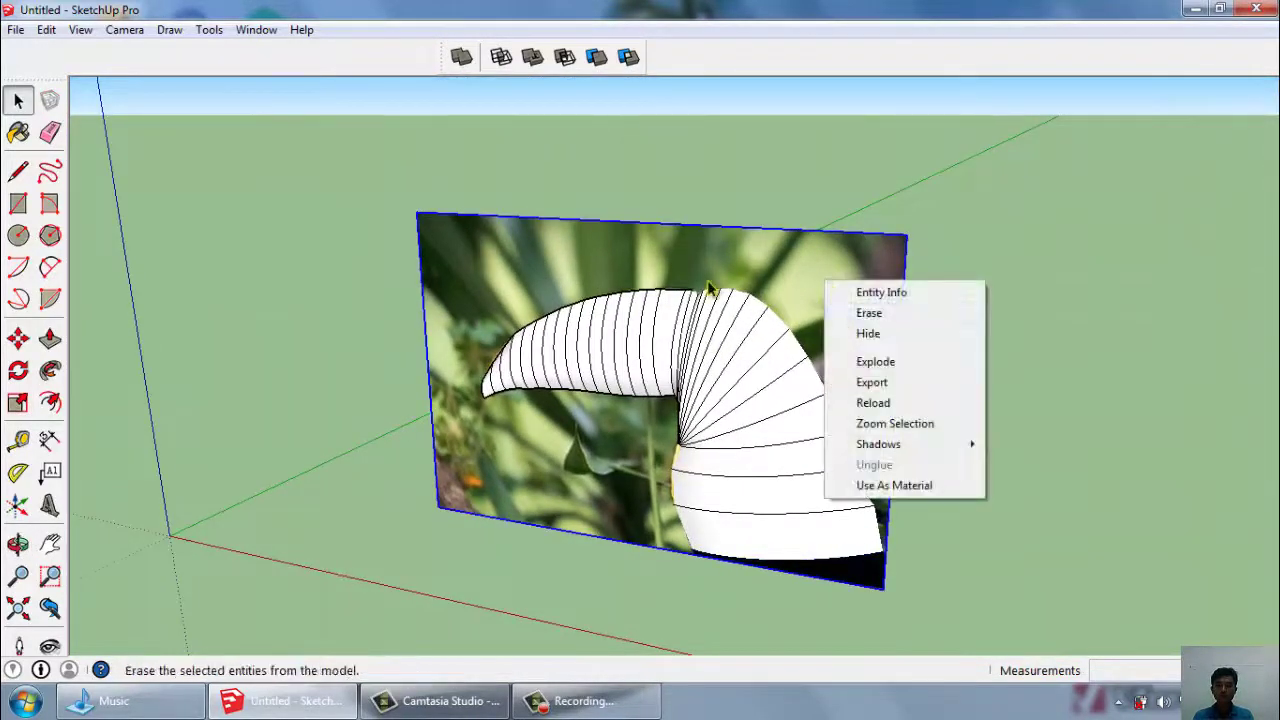
middle_drag(708, 288, 600, 363)
scroll(421, 440, up, 2)
scroll(421, 440, up, 4)
scroll(477, 429, up, 3)
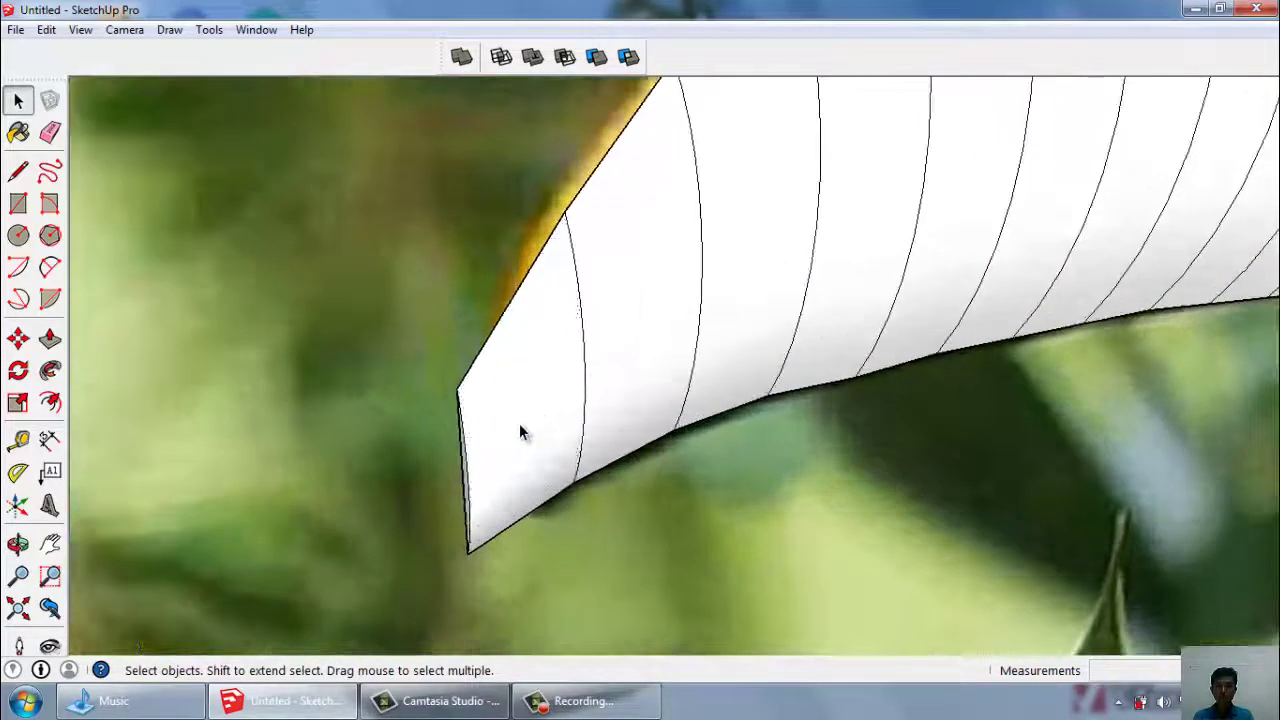
click(519, 424)
middle_drag(517, 420, 591, 409)
click(490, 480)
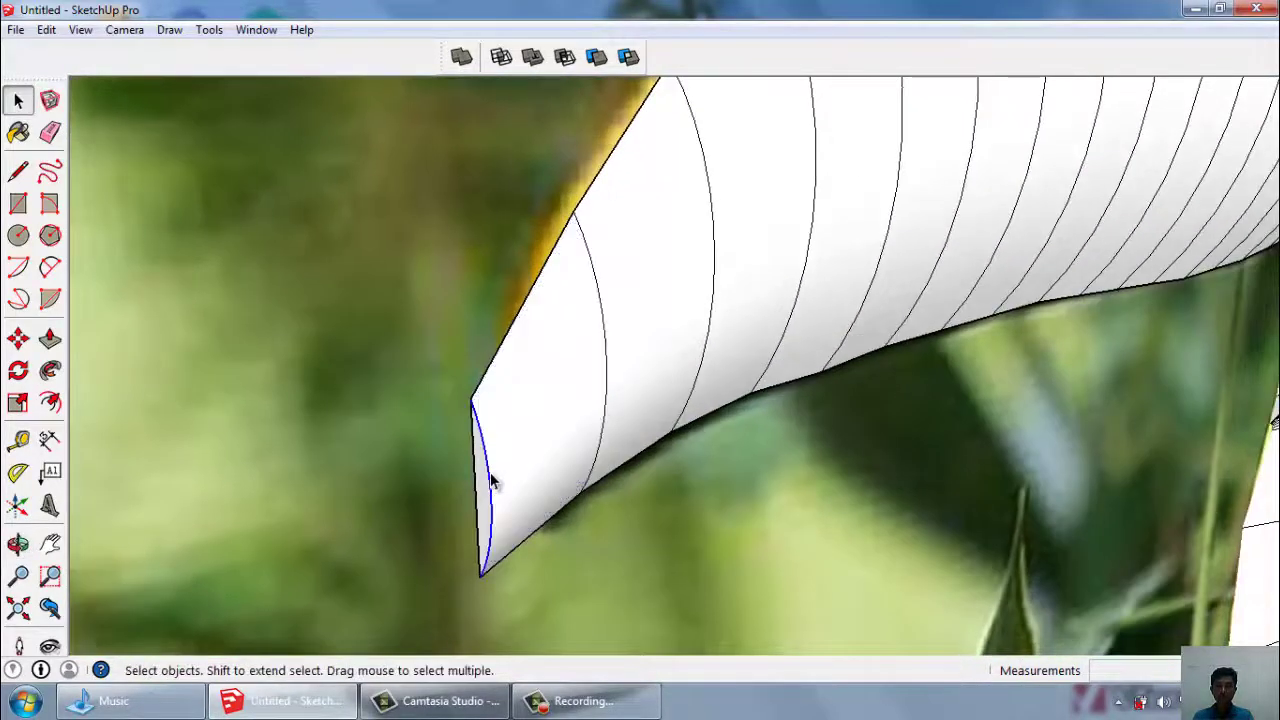
click(18, 402)
click(479, 404)
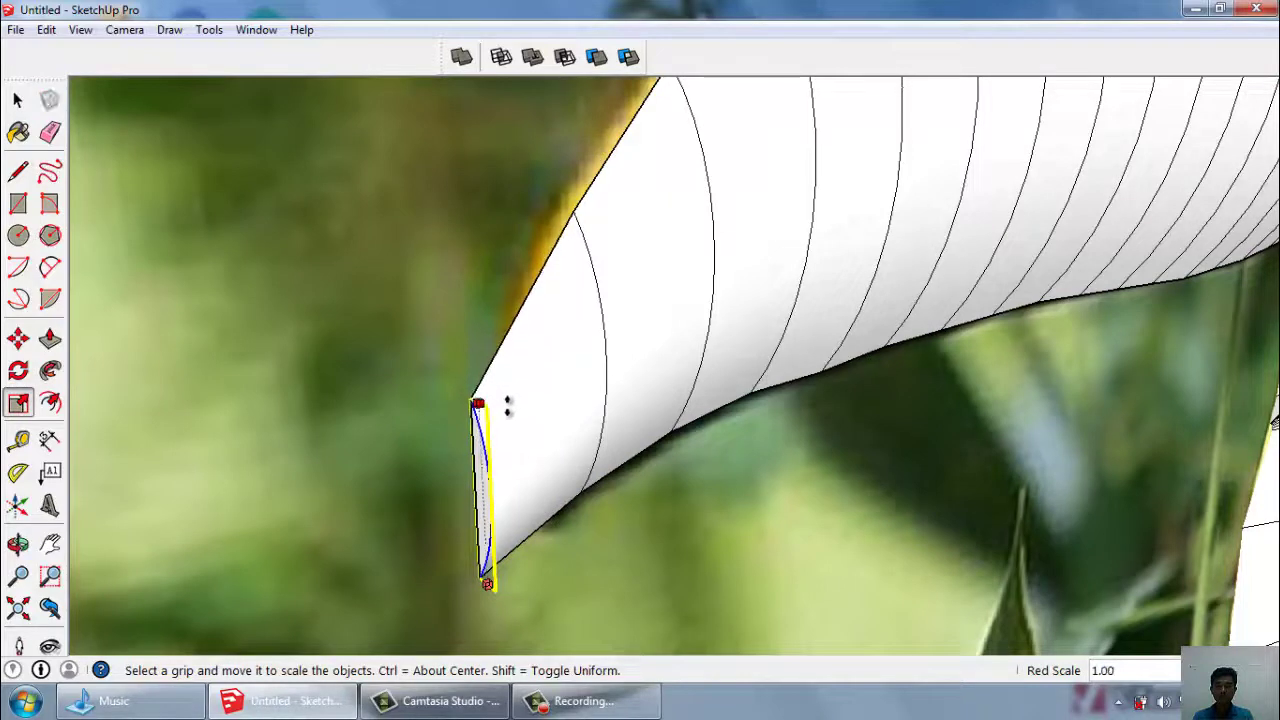
scroll(500, 480, up, 1)
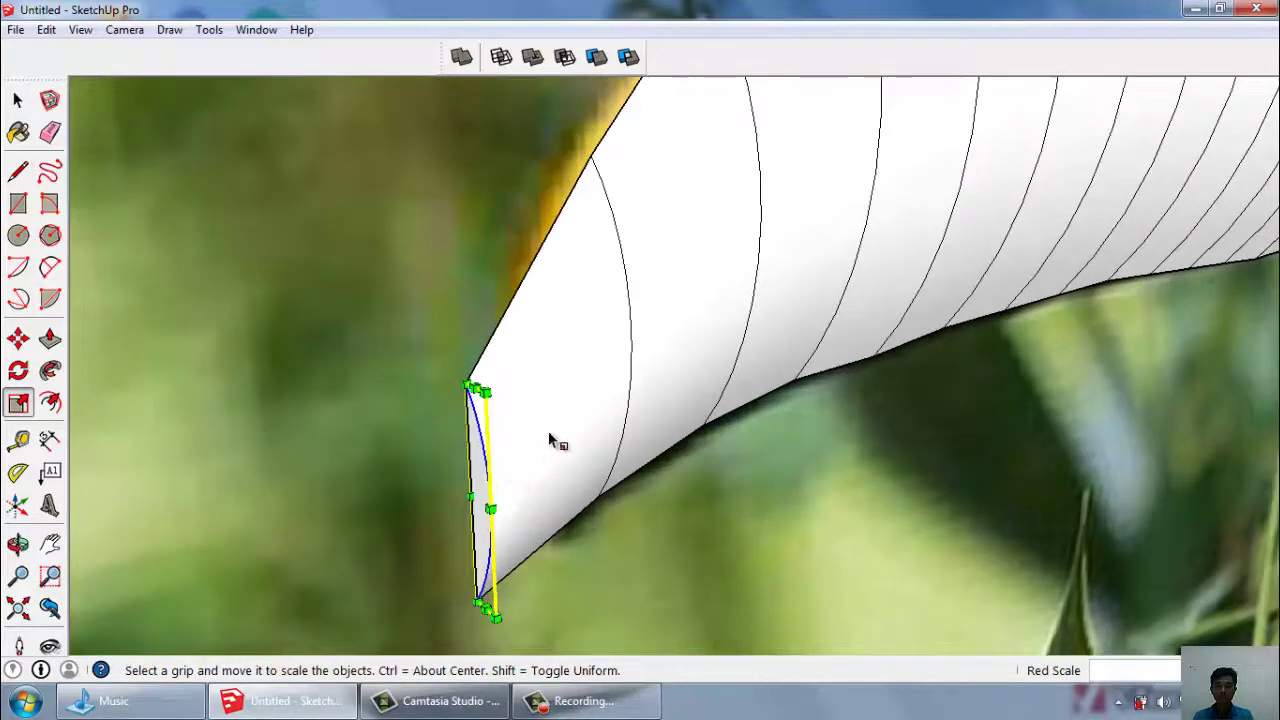
scroll(497, 463, up, 1)
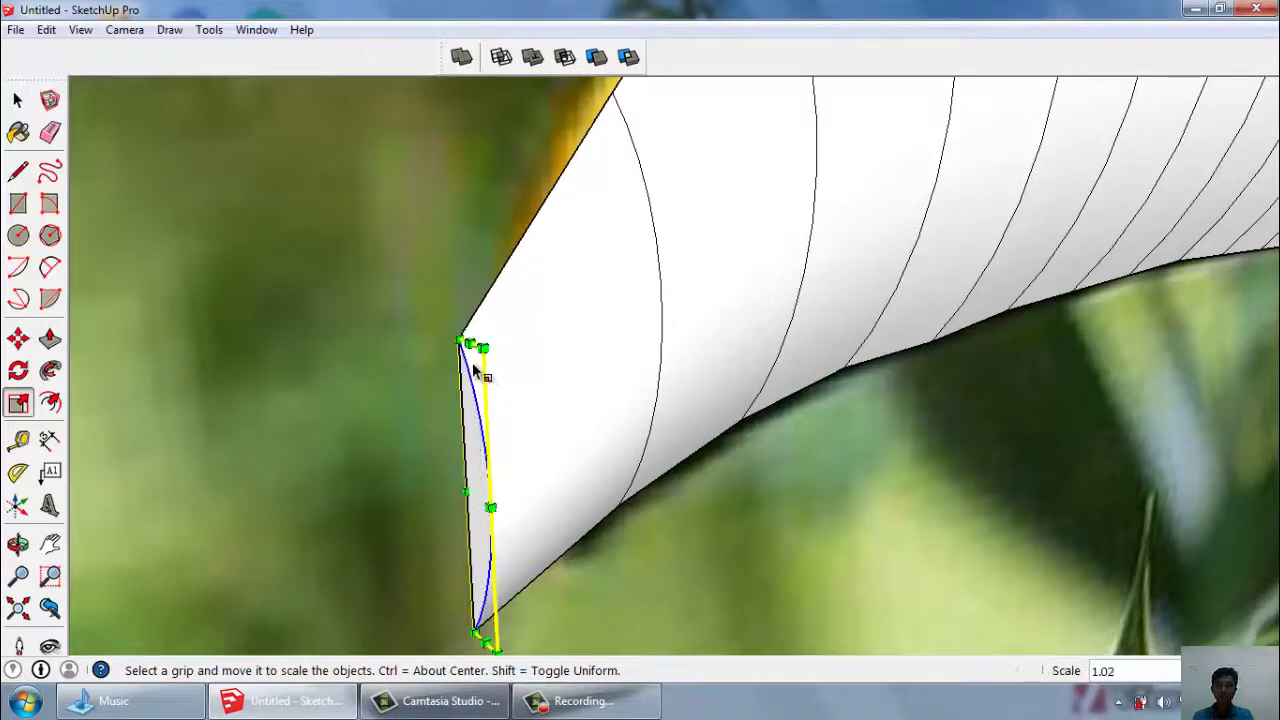
key(space)
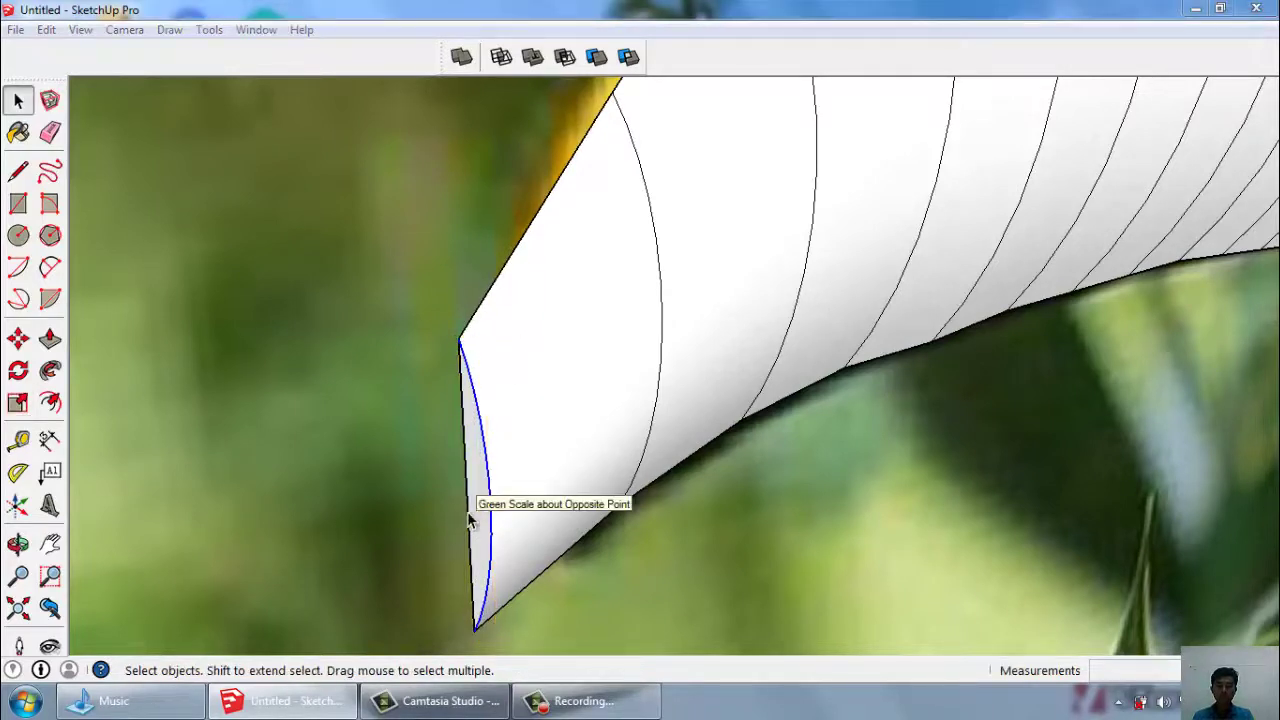
Try a push/pull on the narrow tip face and undo the accidental pull.
key(p)
click(471, 499)
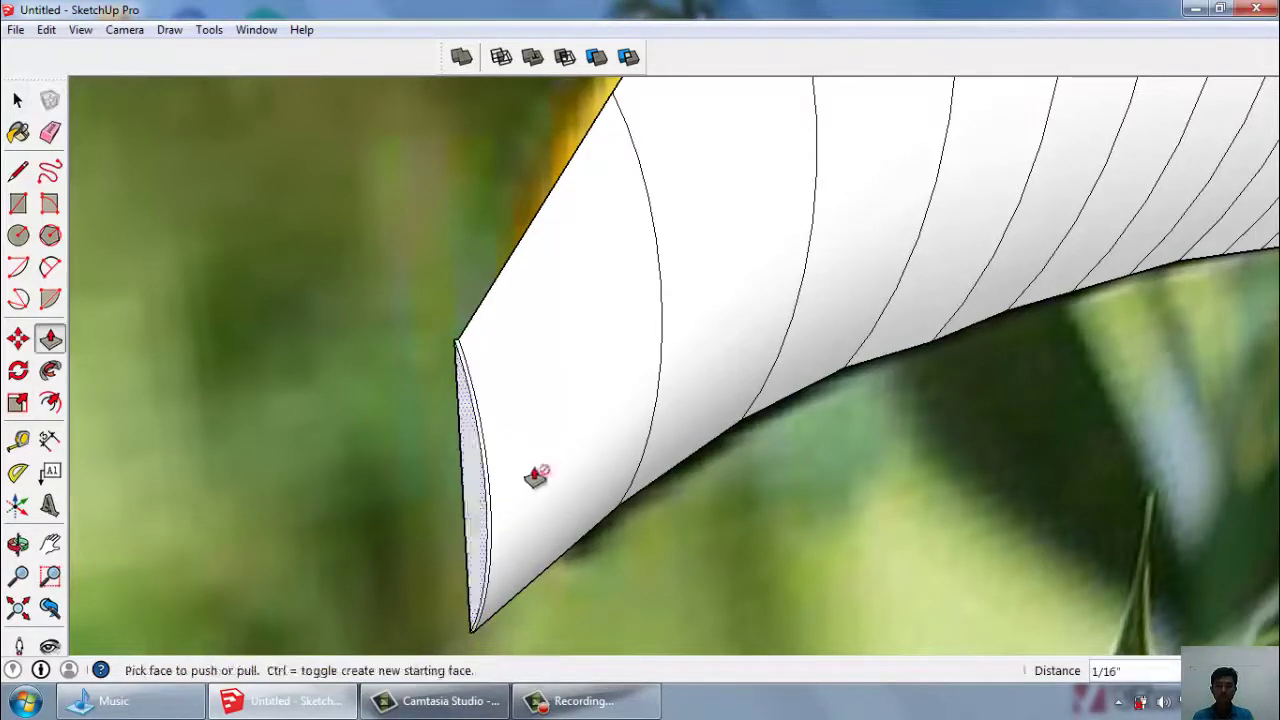
key(super)
key(Escape)
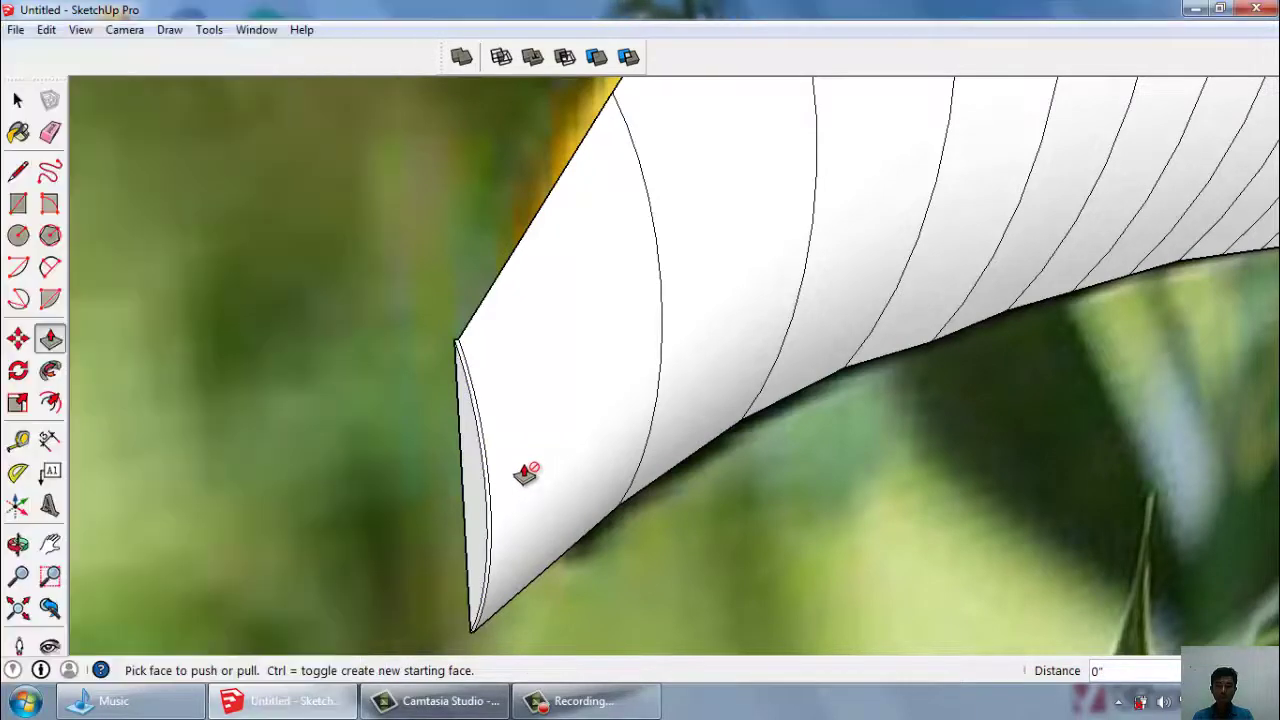
key(ctrl+z)
click(481, 477)
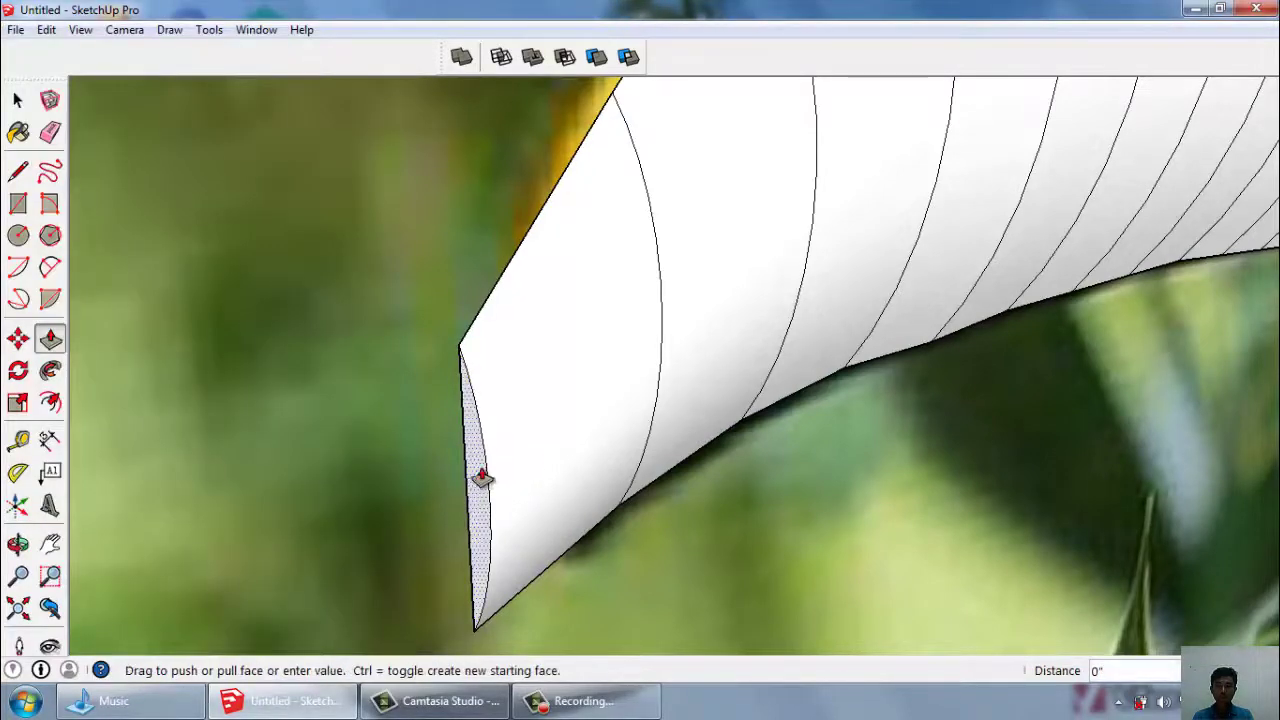
key(space)
Delete the flat end face of the beak tip so the tip is open.
scroll(497, 495, down, 2)
scroll(500, 507, down, 2)
scroll(517, 465, down, 2)
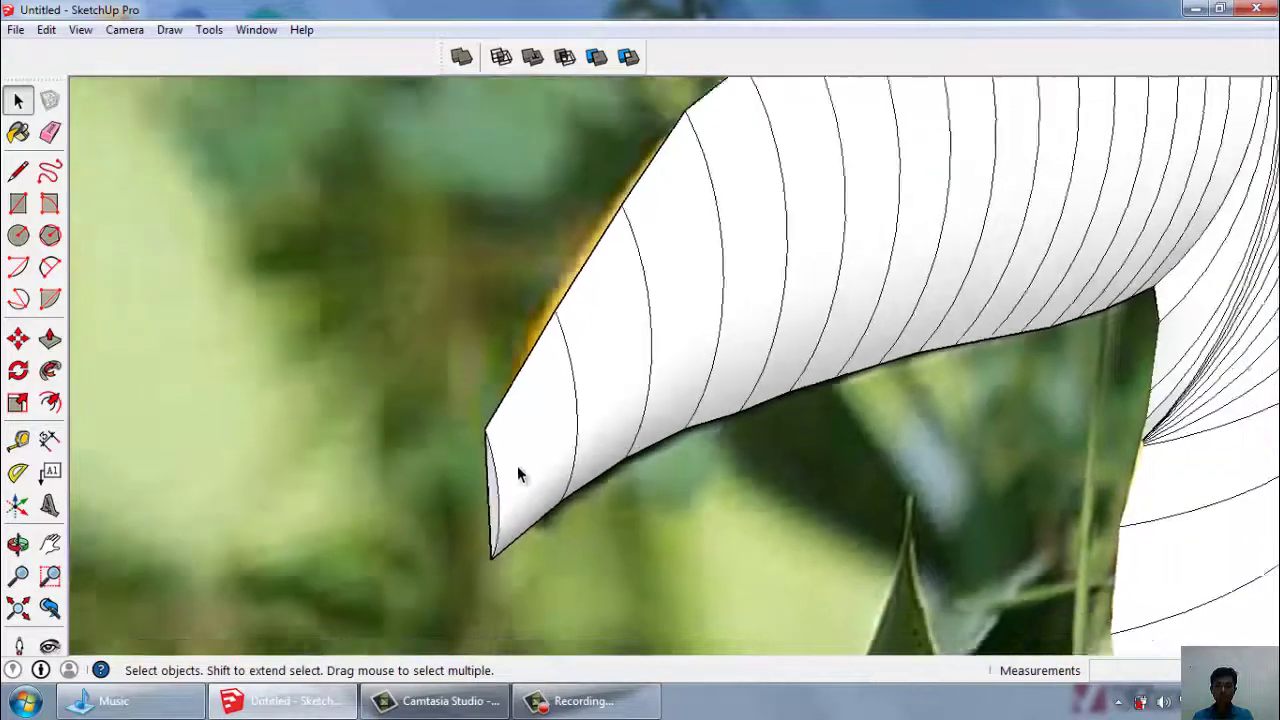
scroll(545, 449, down, 2)
scroll(540, 462, up, 2)
scroll(475, 468, up, 2)
click(470, 466)
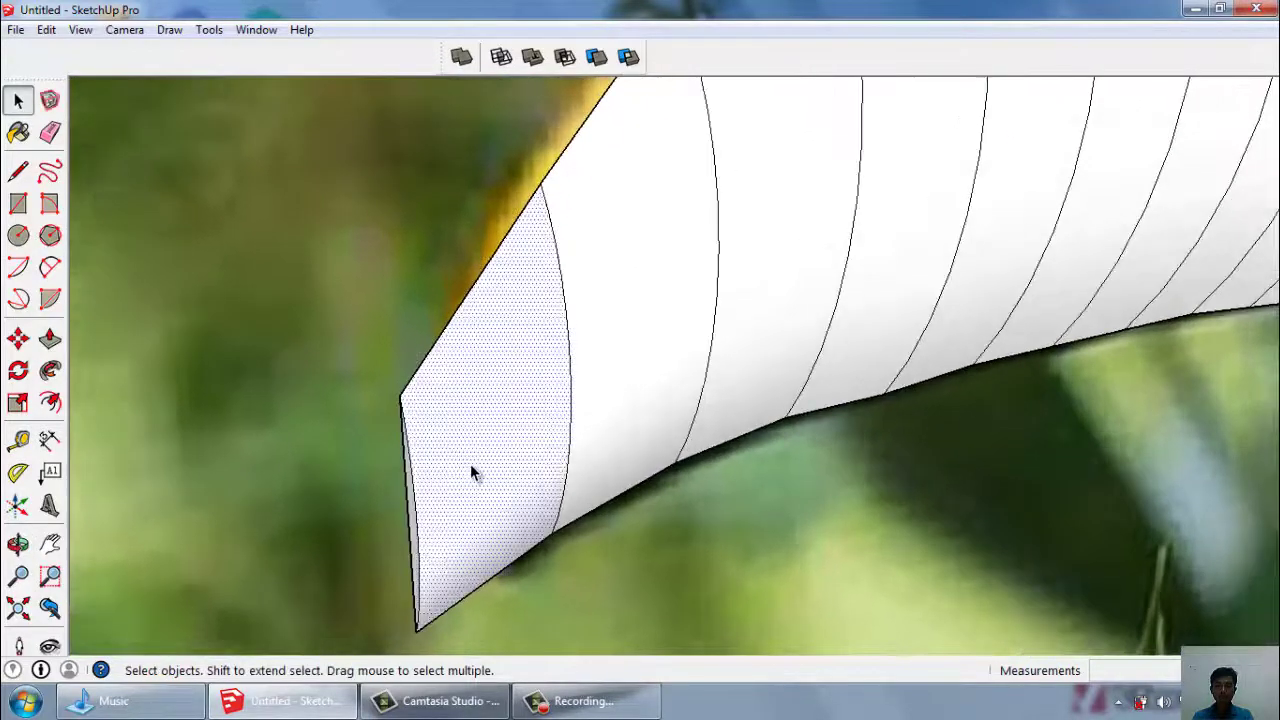
key(Delete)
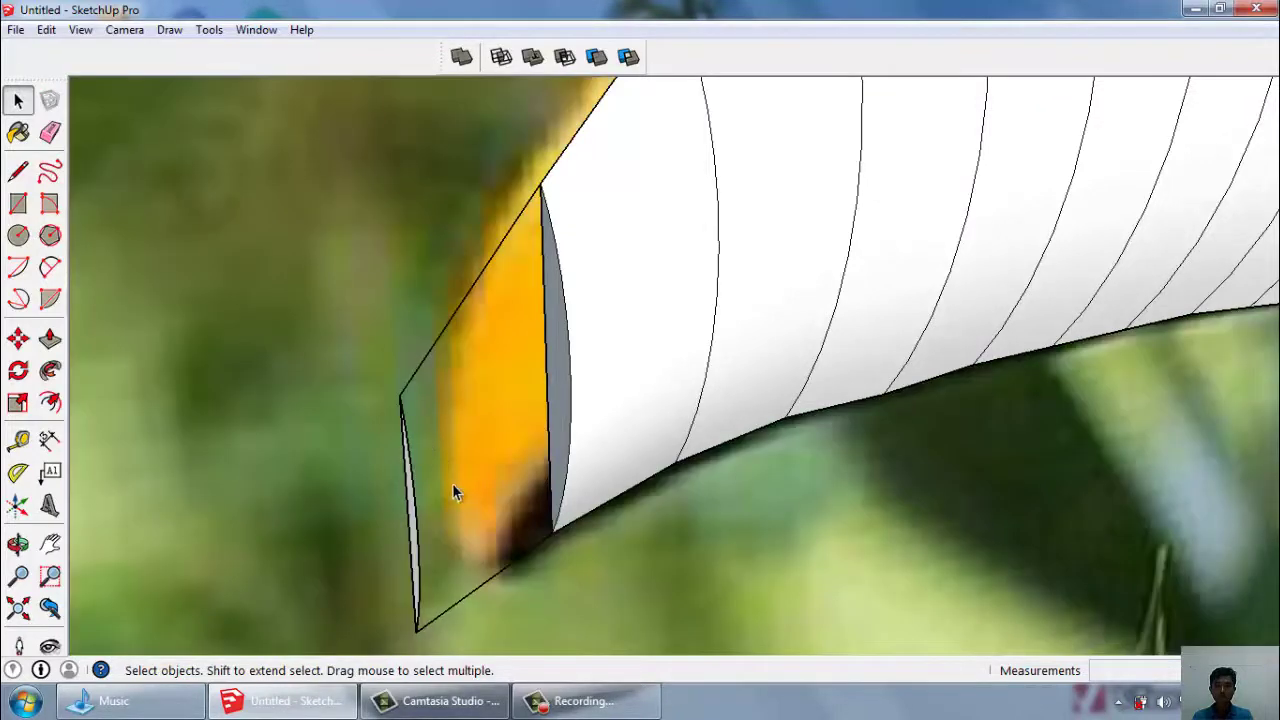
Push the beak tip's end face inward with Push/Pull.
middle_drag(452, 490, 608, 441)
key(p)
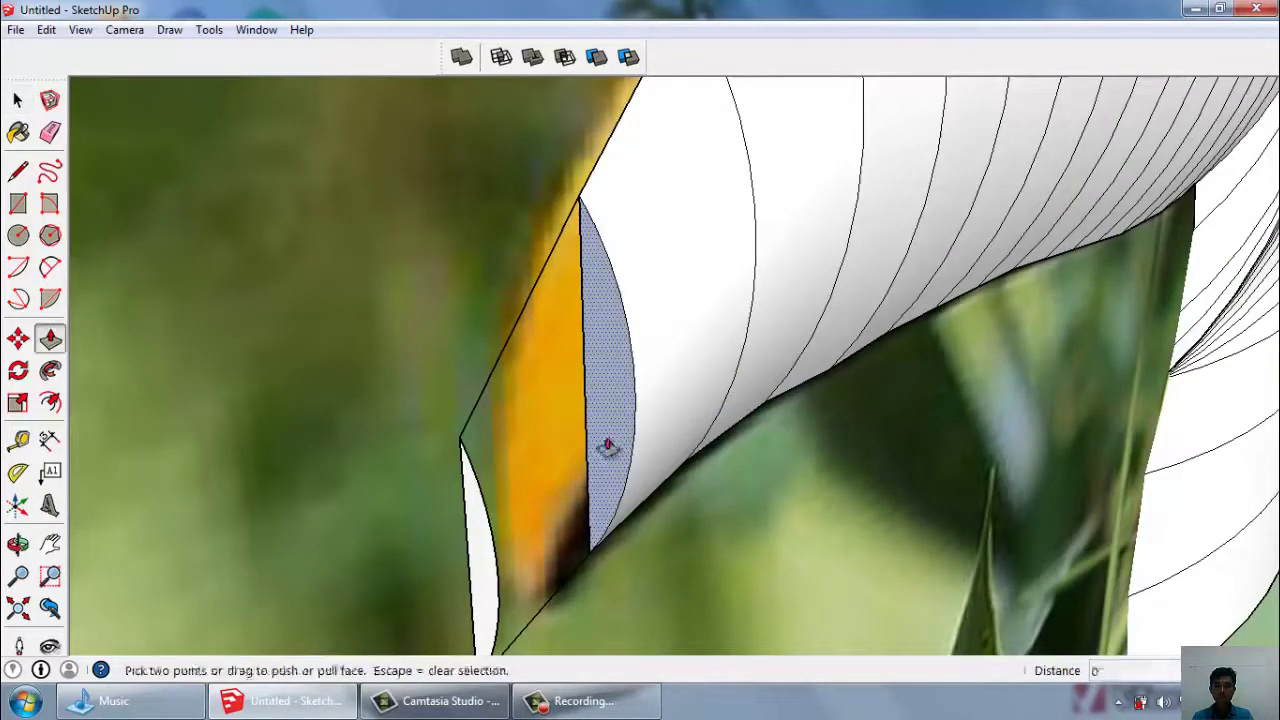
mouse_move(608, 444)
mouse_down()
mouse_move(534, 470)
mouse_move(528, 434)
mouse_up()
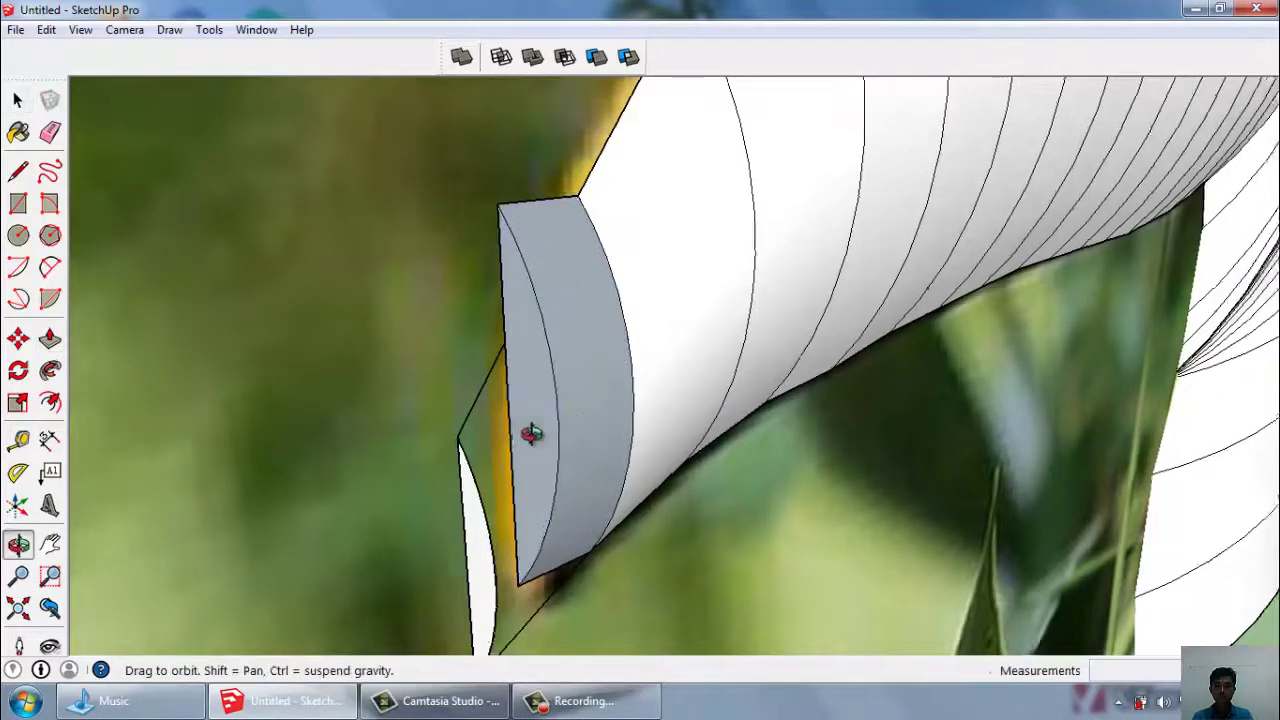
middle_drag(528, 434, 486, 371)
key(space)
Scale the pushed end face down to 0.60 width.
click(511, 417)
middle_drag(511, 427, 443, 272)
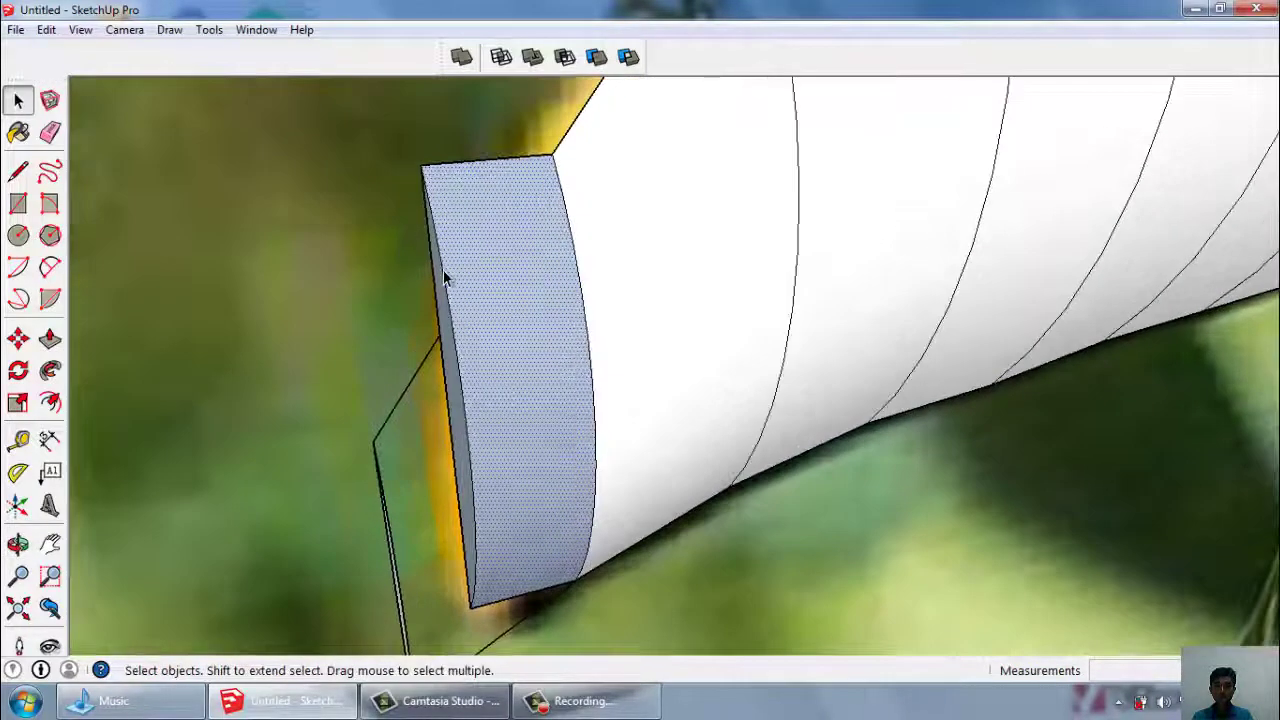
click(18, 402)
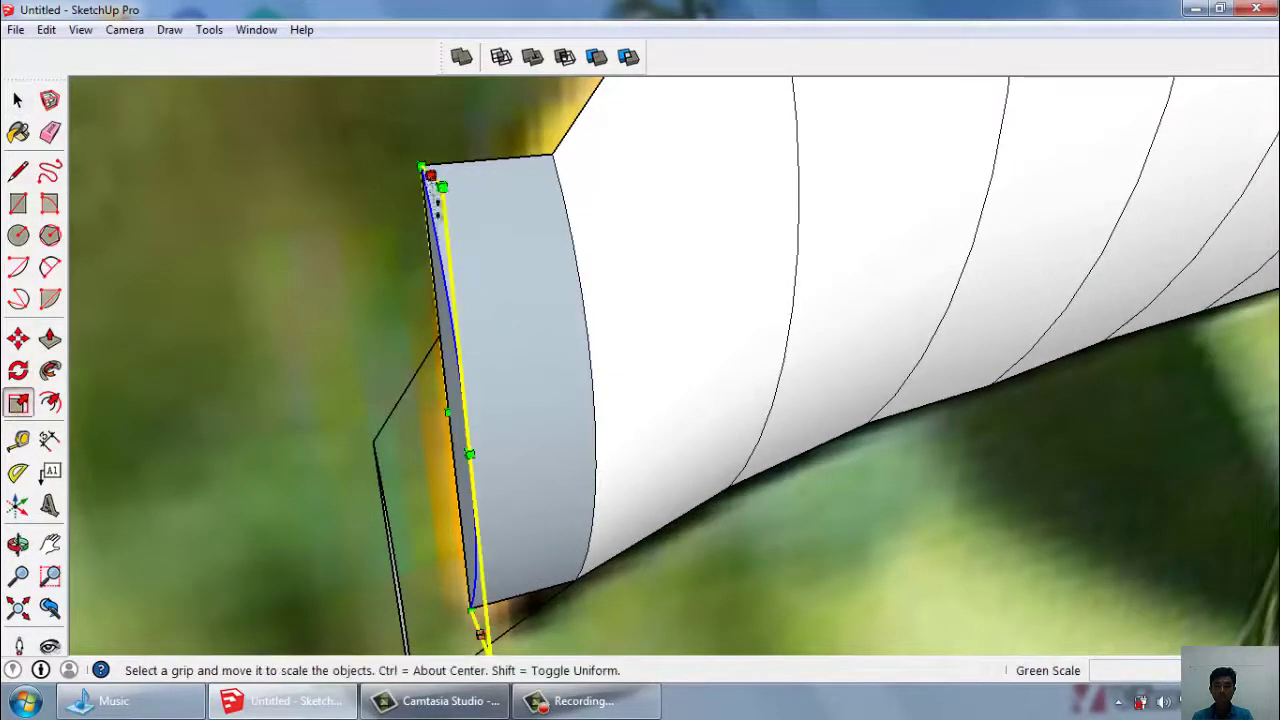
drag(436, 200, 503, 472)
key(space)
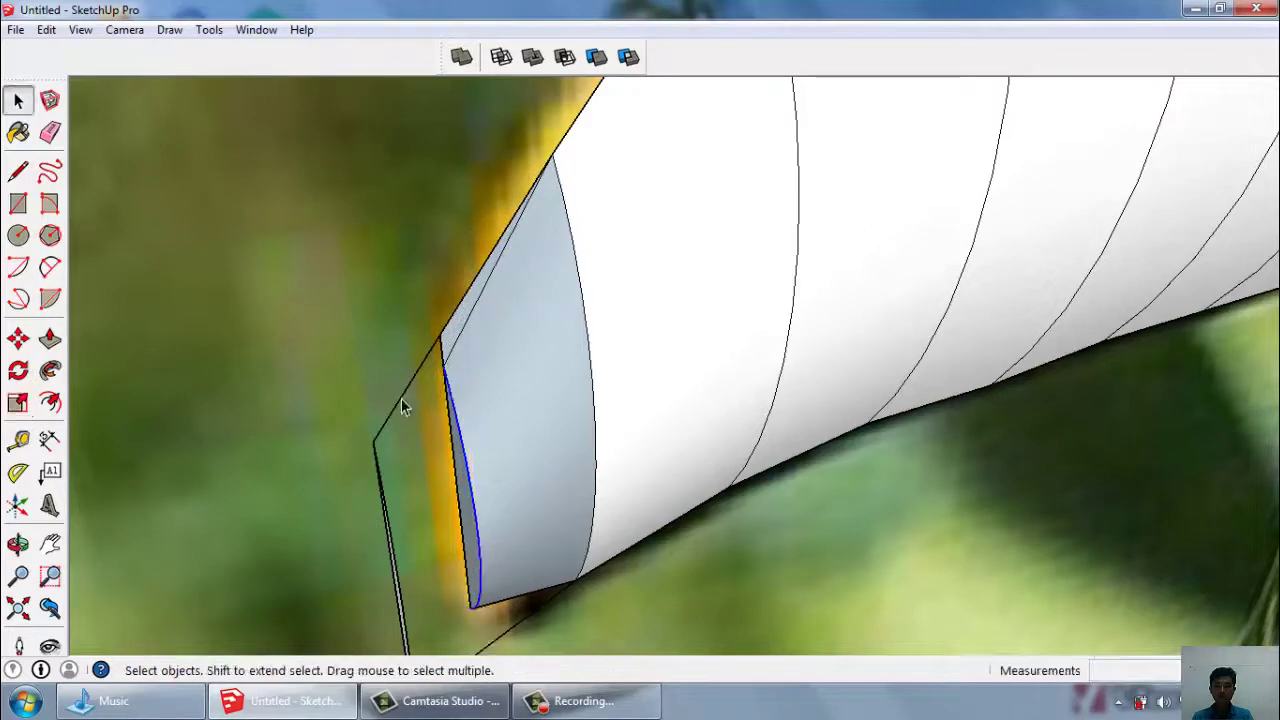
Delete the stray sliver edge left at the beak tip.
scroll(409, 465, down, 2)
scroll(436, 362, up, 3)
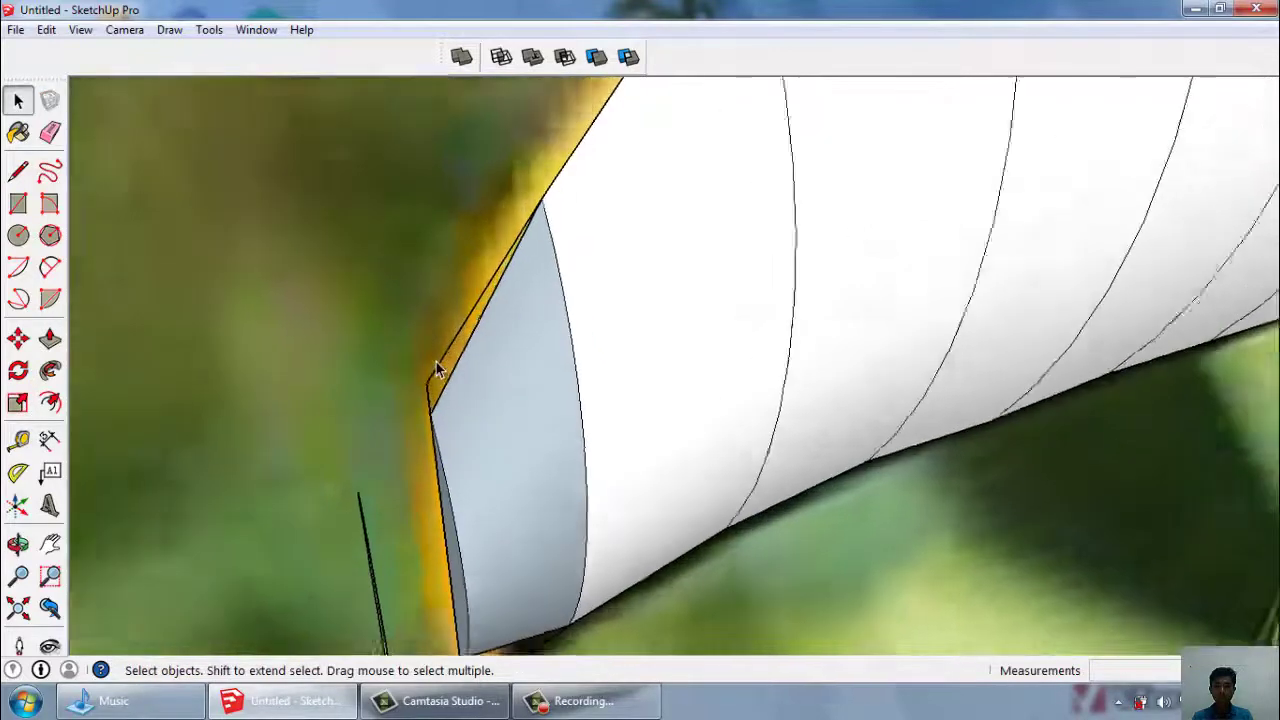
click(437, 372)
key(Delete)
Push/pull the tip face again to add a short section at the beak tip.
scroll(411, 306, down, 2)
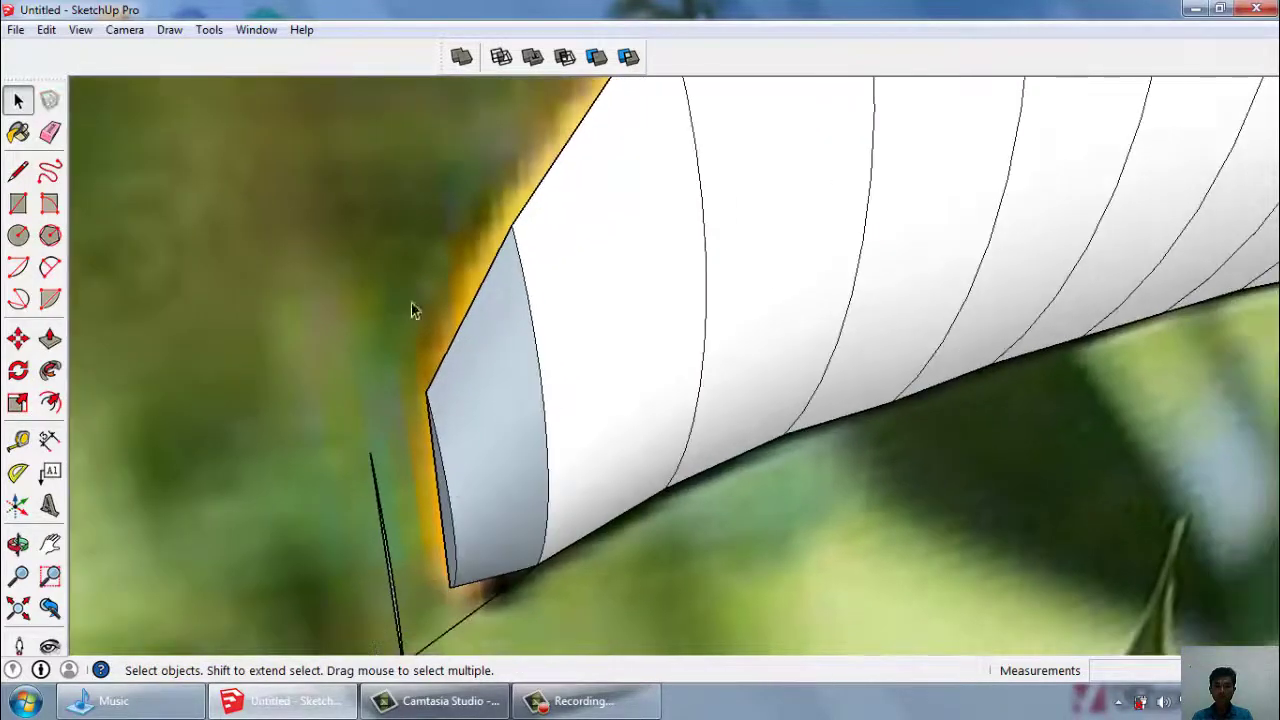
mouse_move(411, 306)
middle_down()
mouse_move(471, 534)
mouse_move(440, 632)
middle_up()
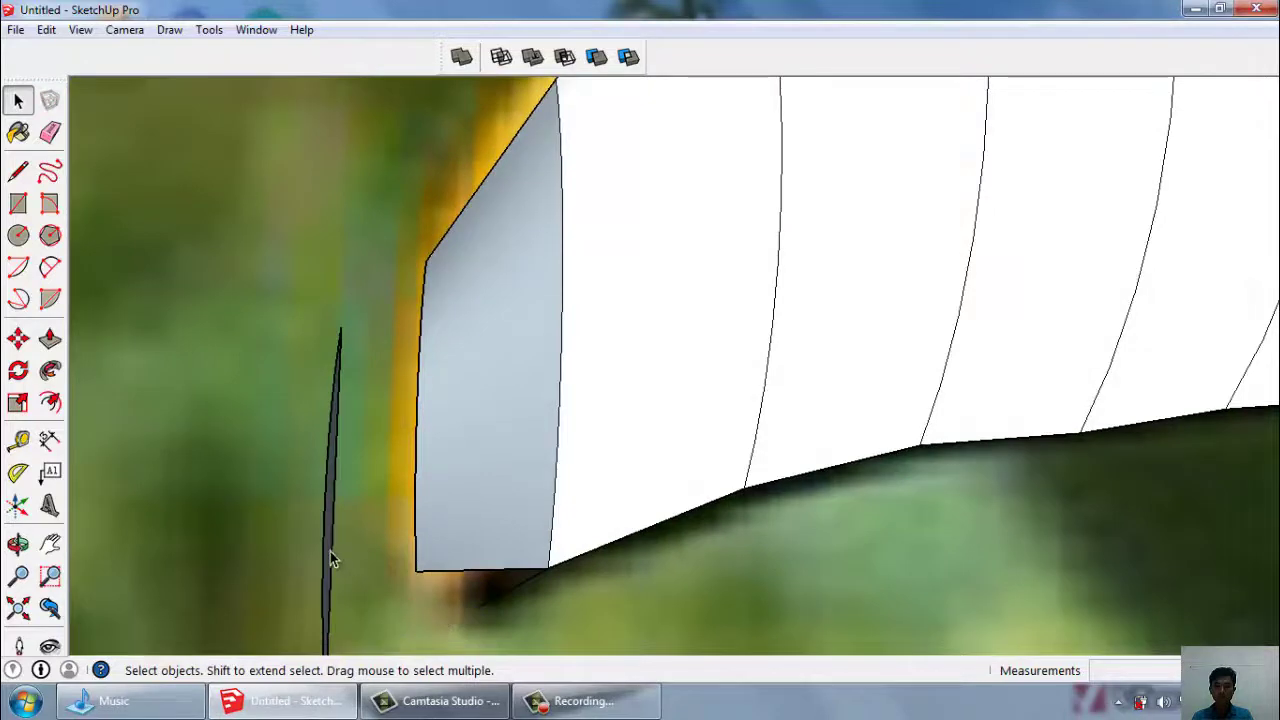
scroll(391, 463, down, 2)
mouse_move(391, 463)
middle_down()
mouse_move(471, 583)
mouse_move(529, 509)
middle_up()
scroll(476, 467, up, 1)
key(p)
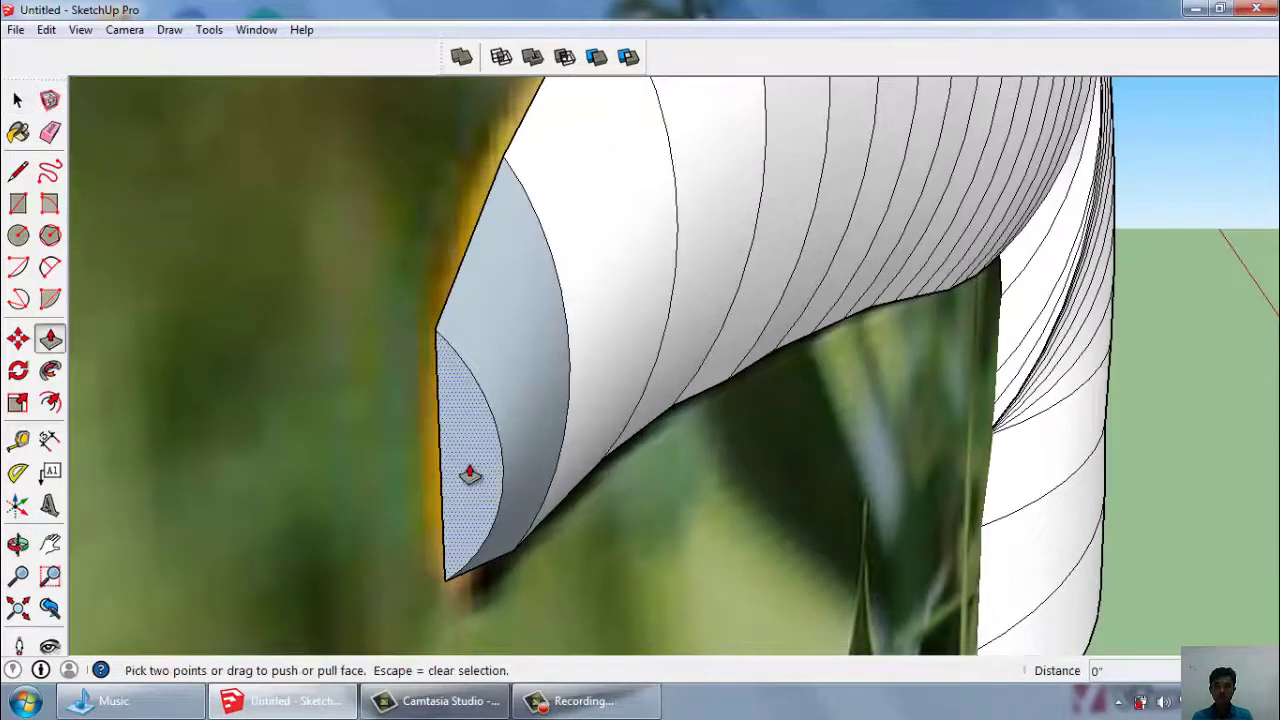
click(471, 468)
click(457, 471)
key(space)
middle_drag(457, 471, 386, 432)
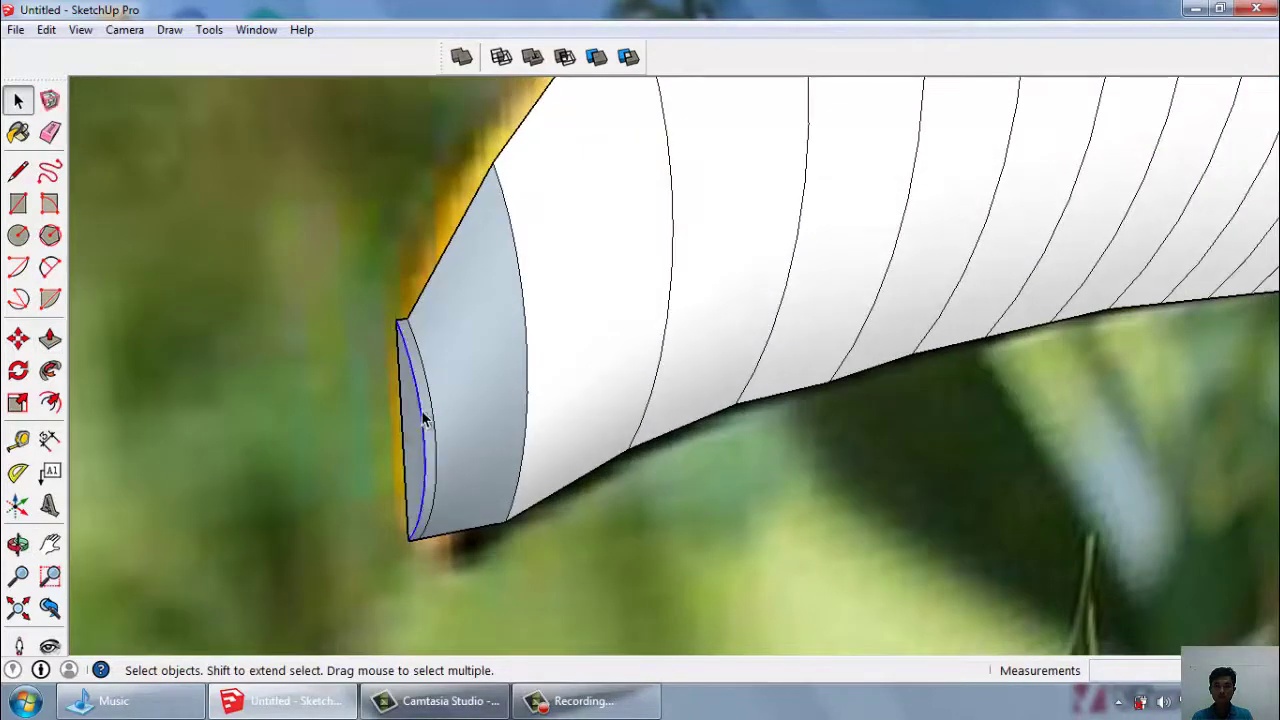
Shrink the beak tip arc to about 0.44, then further to 0.38.
click(18, 402)
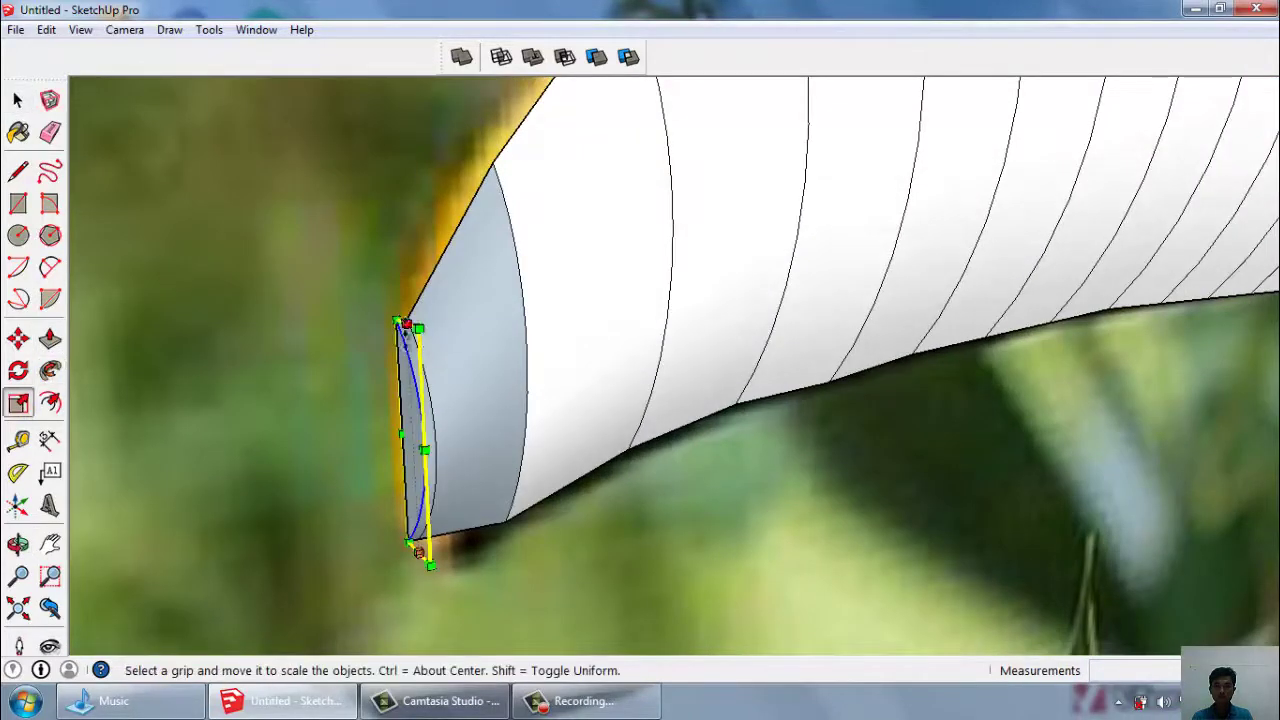
drag(406, 323, 420, 470)
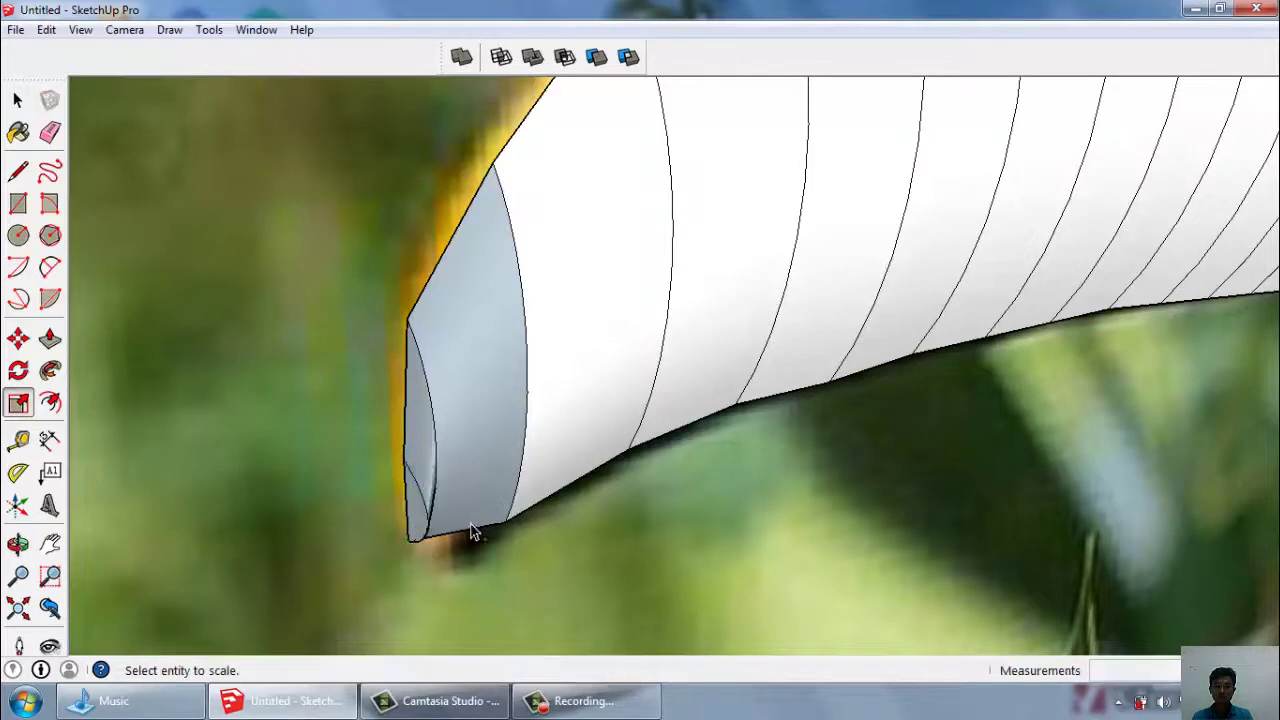
mouse_move(470, 528)
middle_down()
mouse_move(445, 500)
mouse_move(590, 285)
middle_up()
key(space)
Shrink the cross-section edge near the beak tip to 0.97.
click(548, 360)
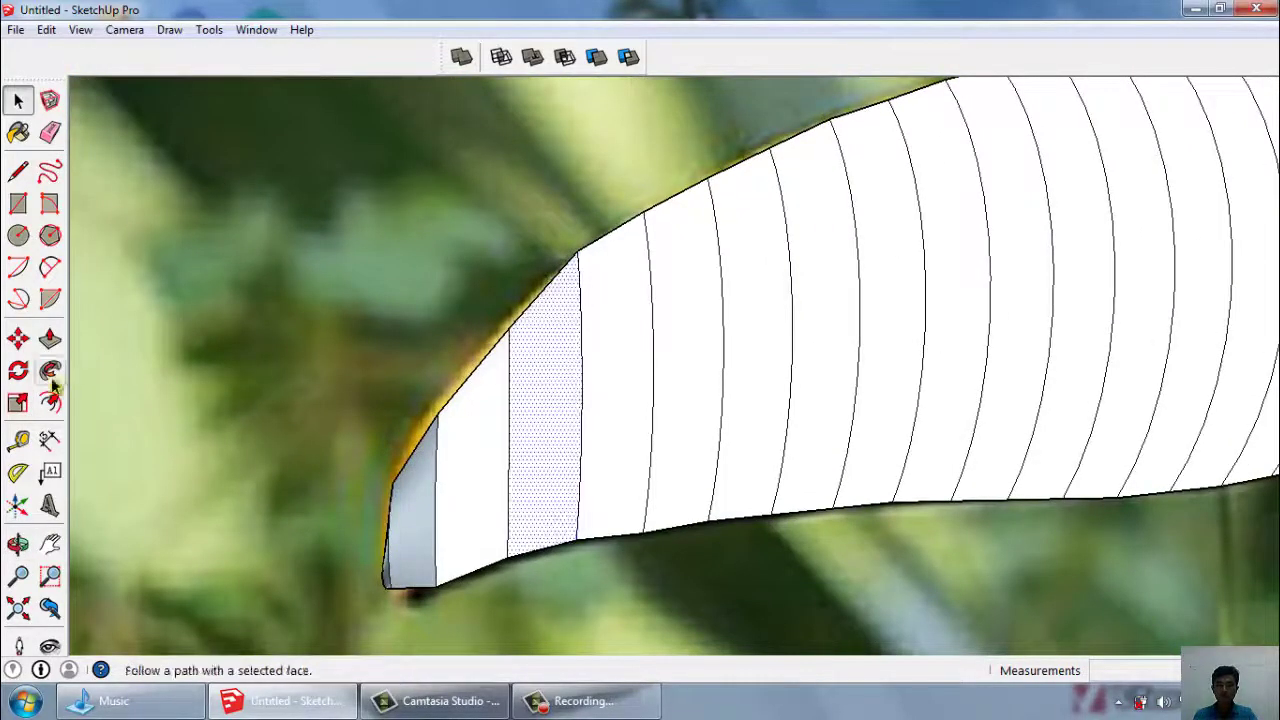
click(18, 403)
mouse_move(634, 223)
middle_down()
mouse_move(455, 378)
mouse_move(634, 320)
middle_up()
key(Escape)
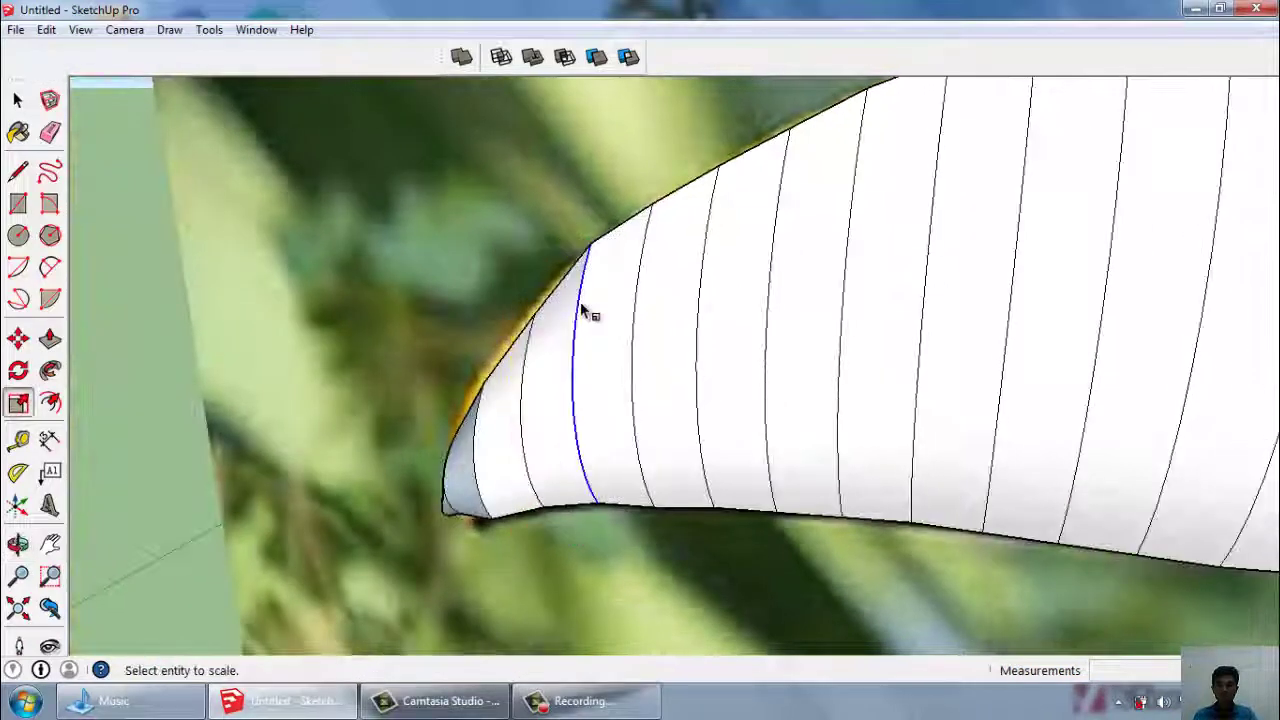
click(20, 403)
drag(563, 253, 571, 266)
key(space)
Shrink the next cross-section edge and the mid-beak edge each to 0.99.
click(18, 402)
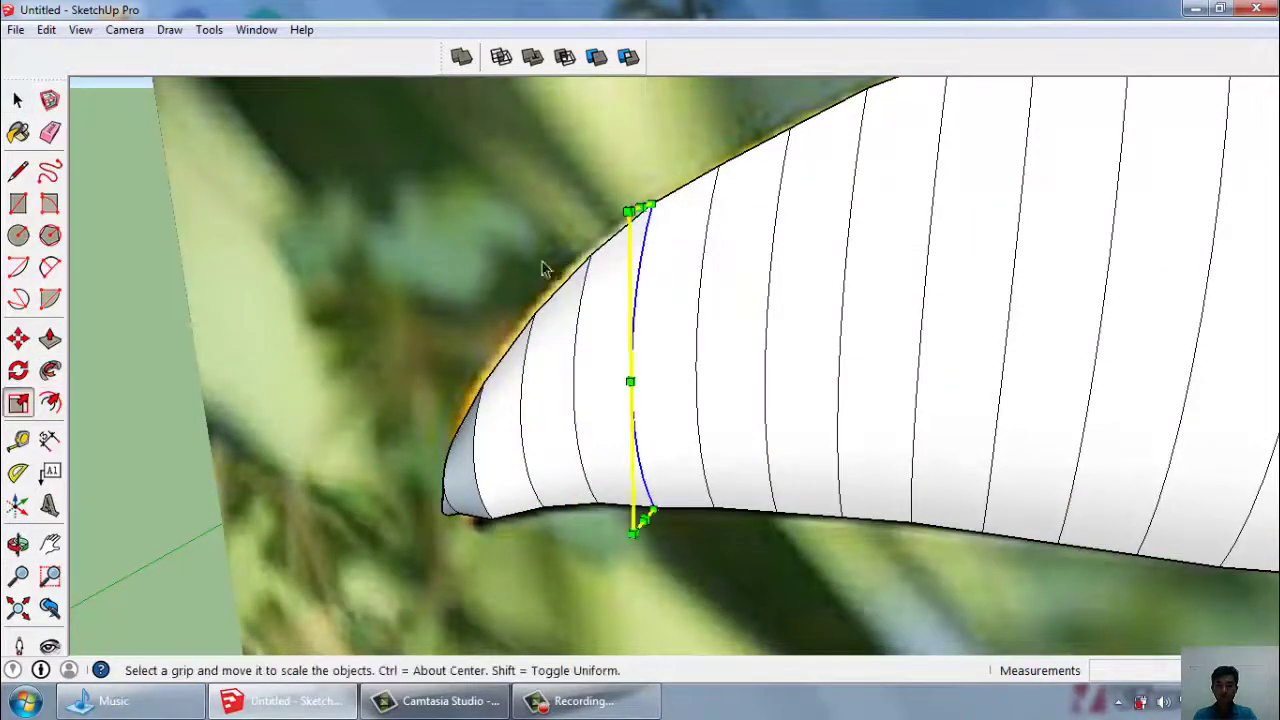
drag(628, 210, 629, 216)
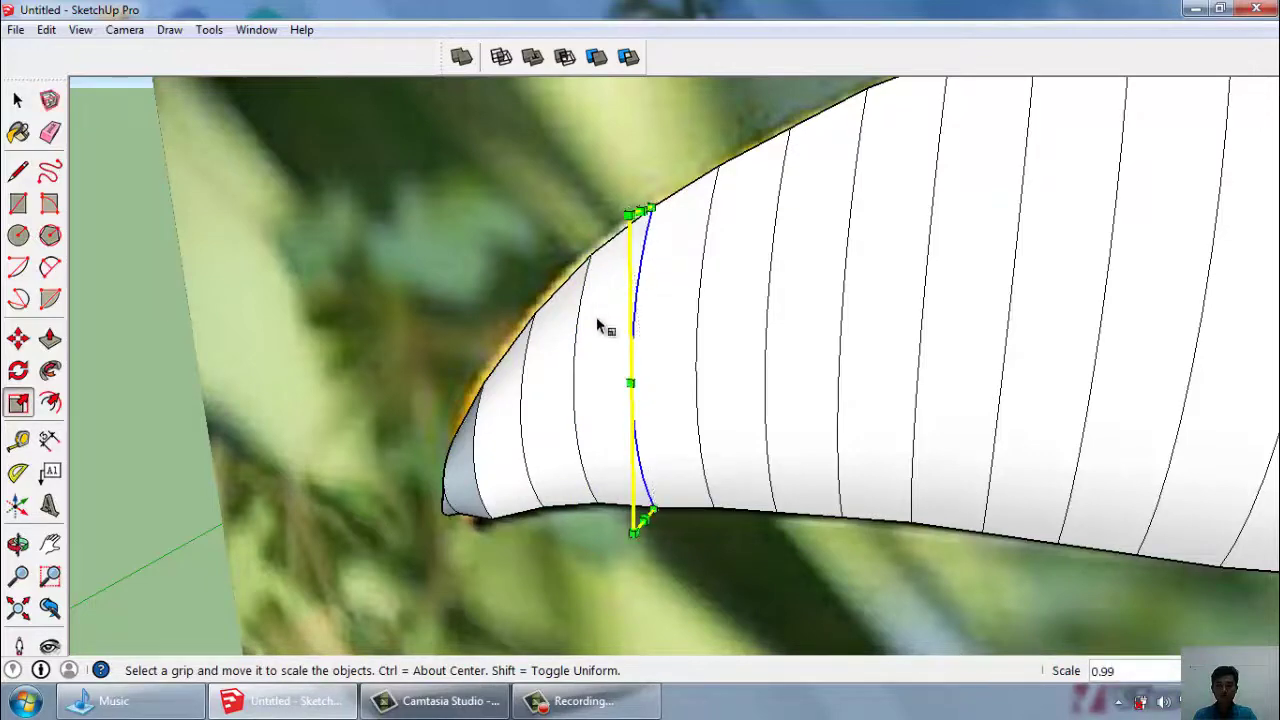
scroll(600, 328, down, 3)
scroll(706, 286, up, 4)
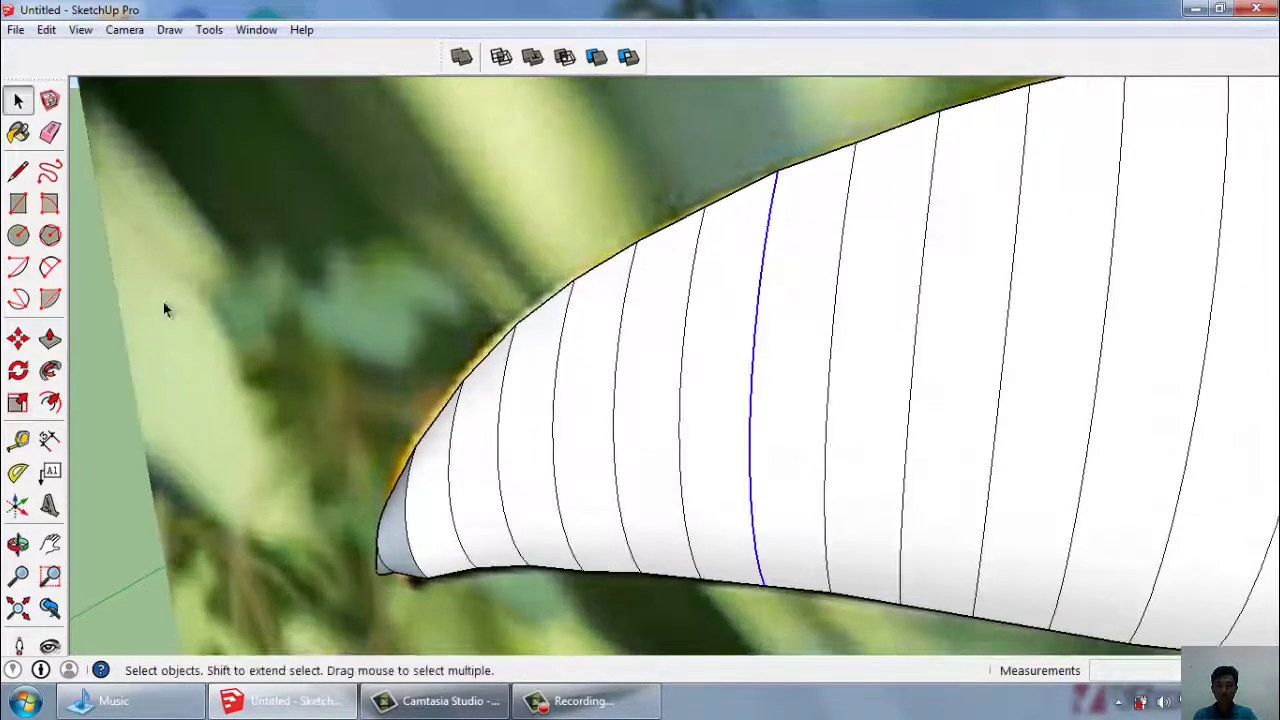
click(18, 402)
drag(753, 178, 755, 182)
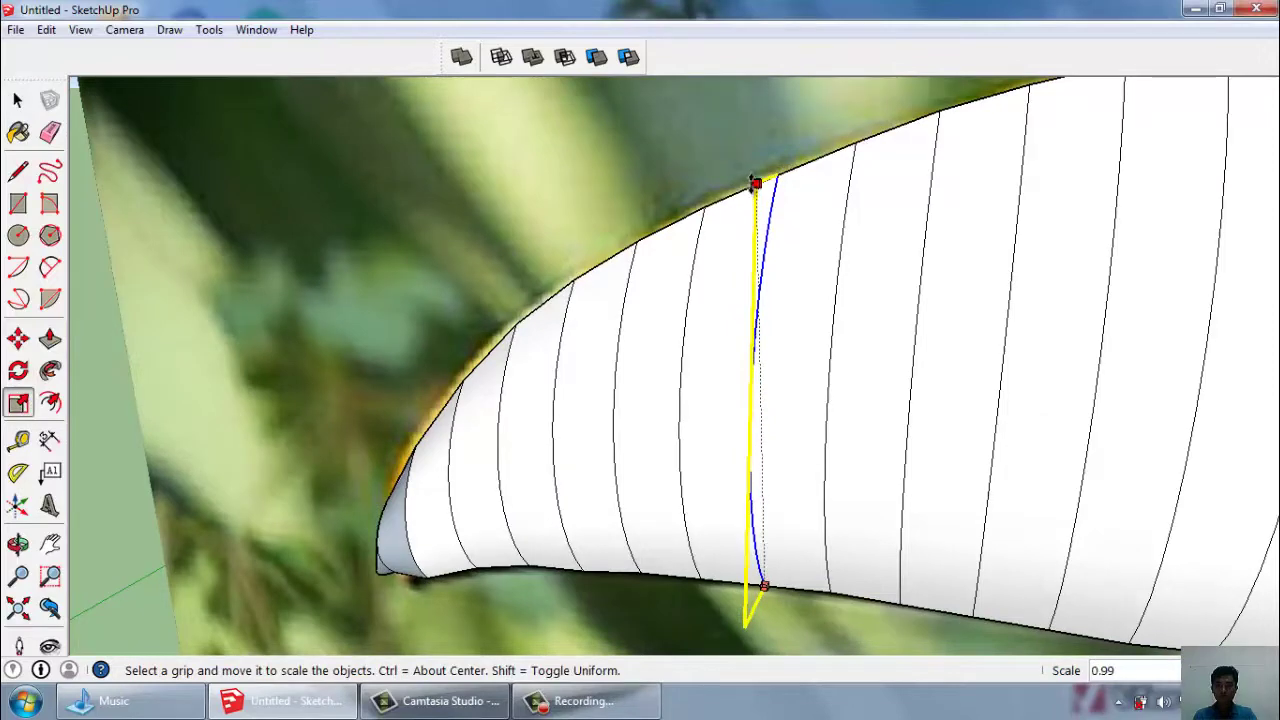
scroll(729, 217, down, 3)
scroll(680, 314, up, 3)
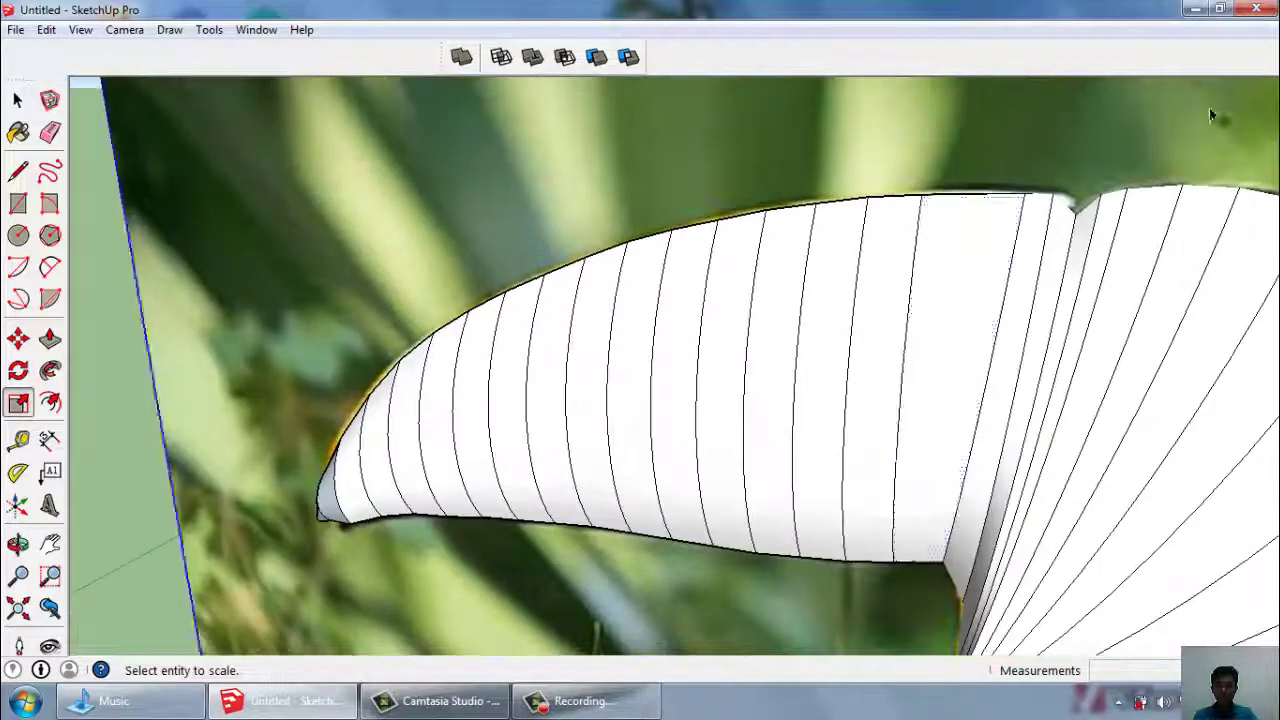
scroll(900, 250, up, 2)
Scale the edge near the beak base down to 0.99.
click(1000, 255)
key(space)
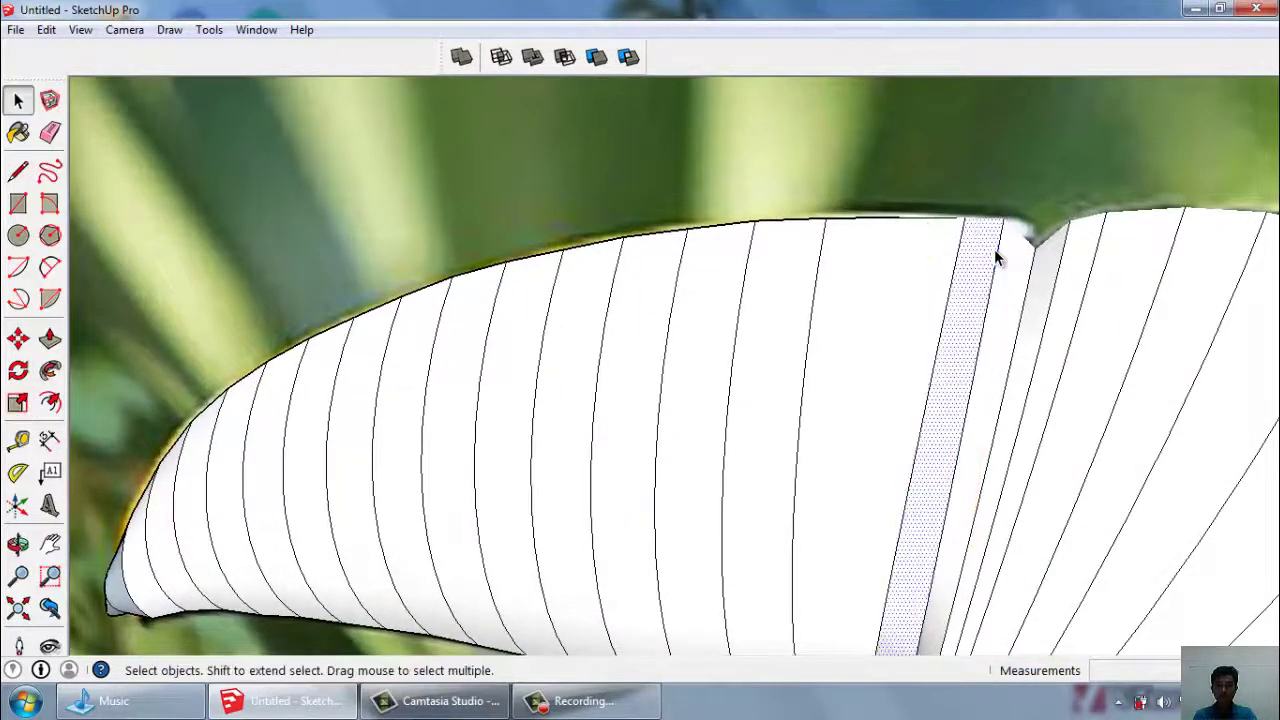
click(997, 261)
click(17, 401)
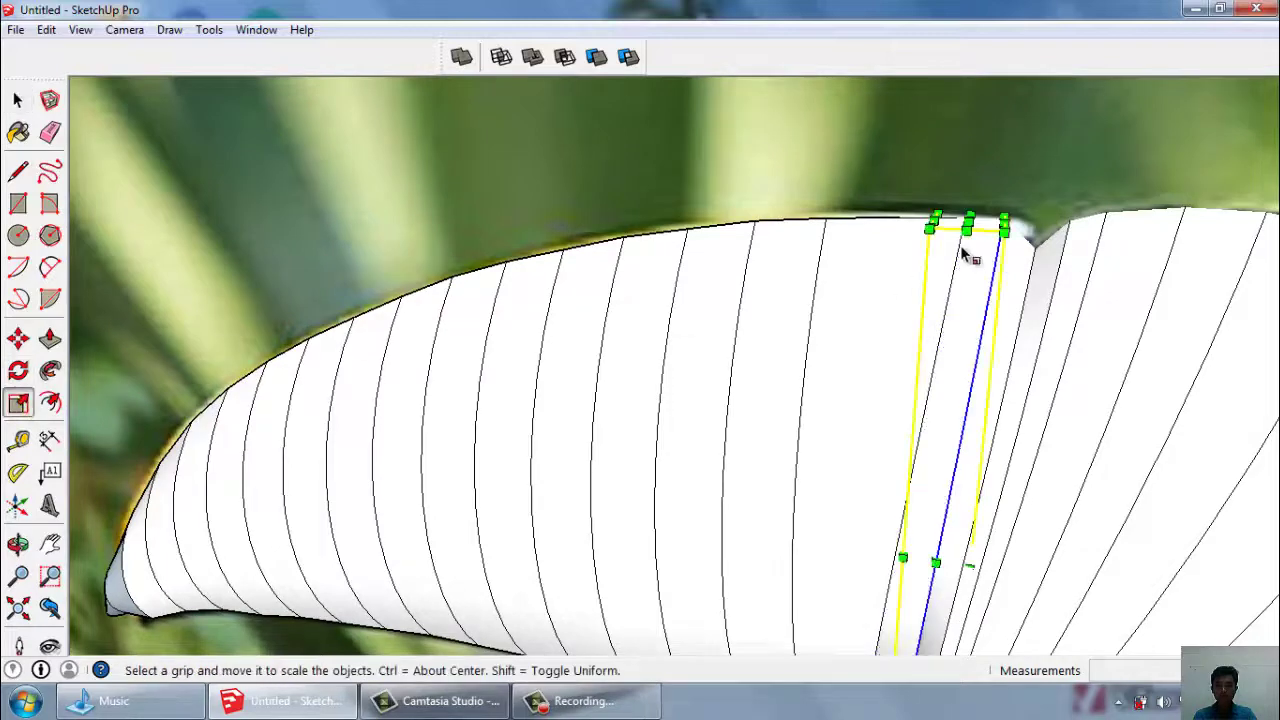
click(1005, 229)
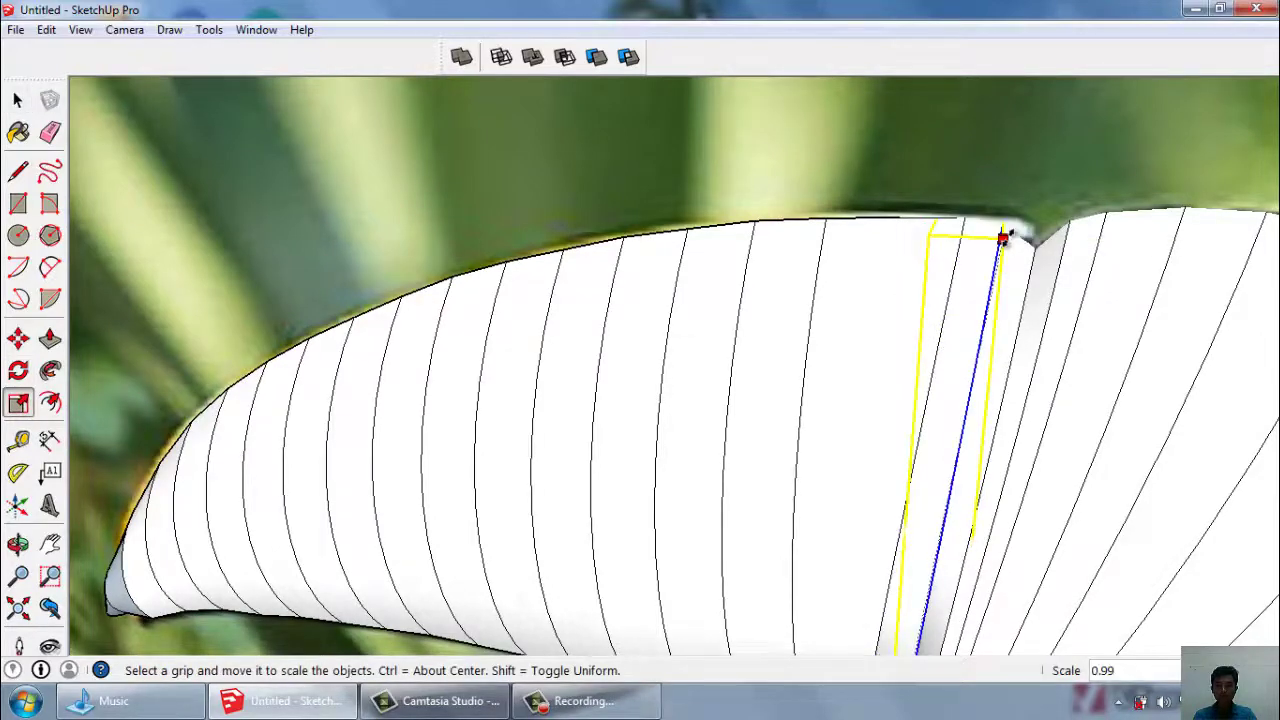
click(1003, 237)
scroll(1000, 280, up, 3)
scroll(767, 288, up, 2)
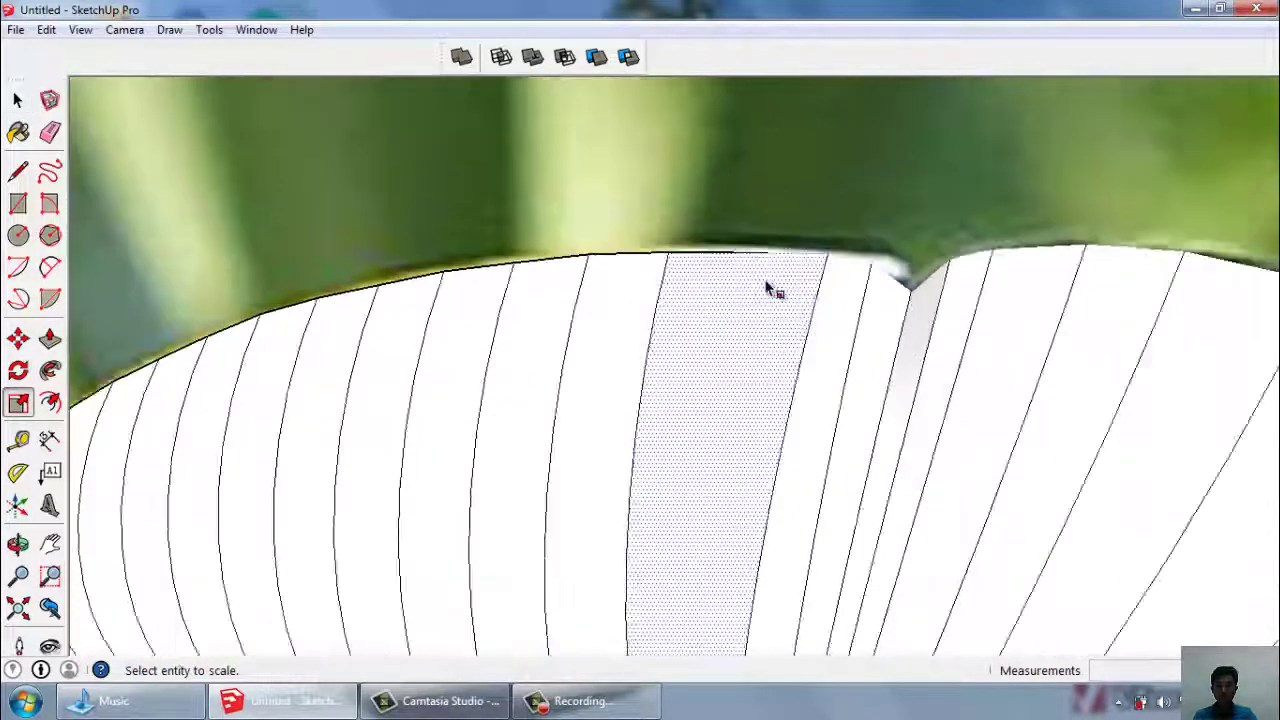
scroll(767, 288, down, 3)
Shrink an edge on the head's curved side to about 0.96.
middle_drag(766, 234, 929, 320)
scroll(1174, 517, up, 2)
scroll(1174, 517, up, 1)
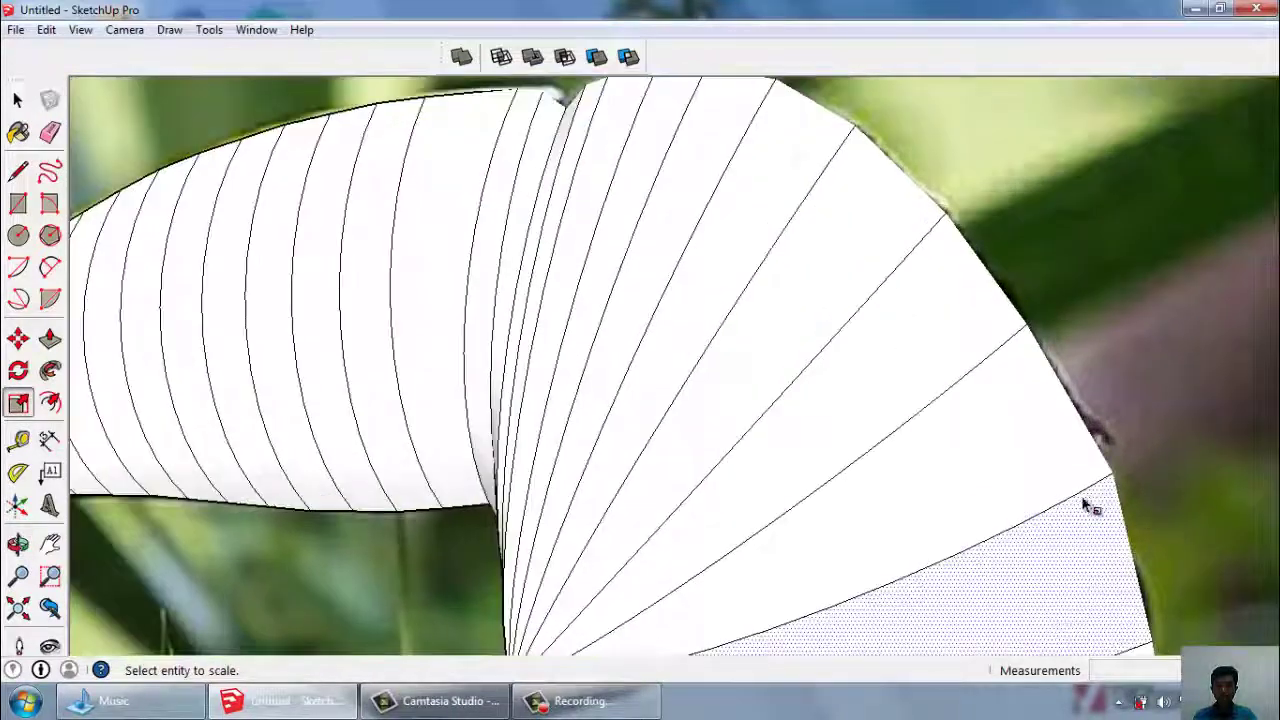
key(space)
click(1078, 503)
click(18, 402)
scroll(1100, 460, down, 1)
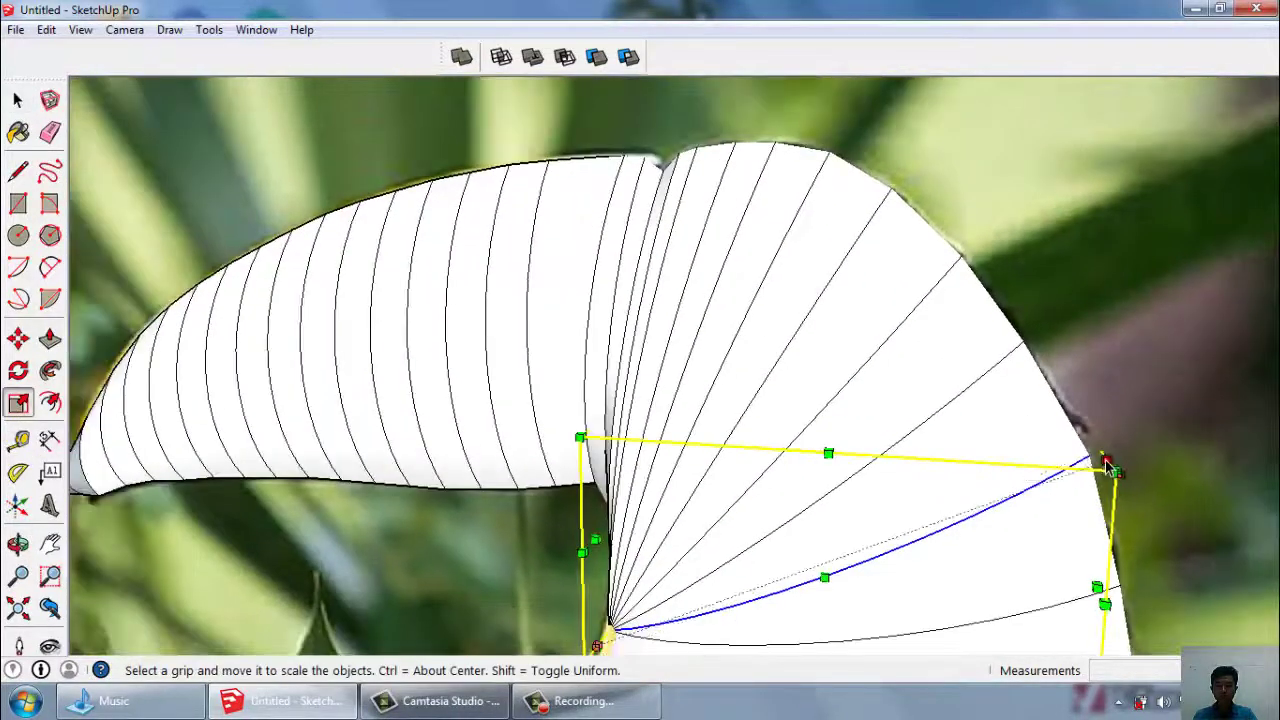
drag(1107, 463, 1105, 486)
scroll(1093, 390, down, 2)
Rescale the first lower head edge to fit the photo's outline.
scroll(1025, 263, down, 2)
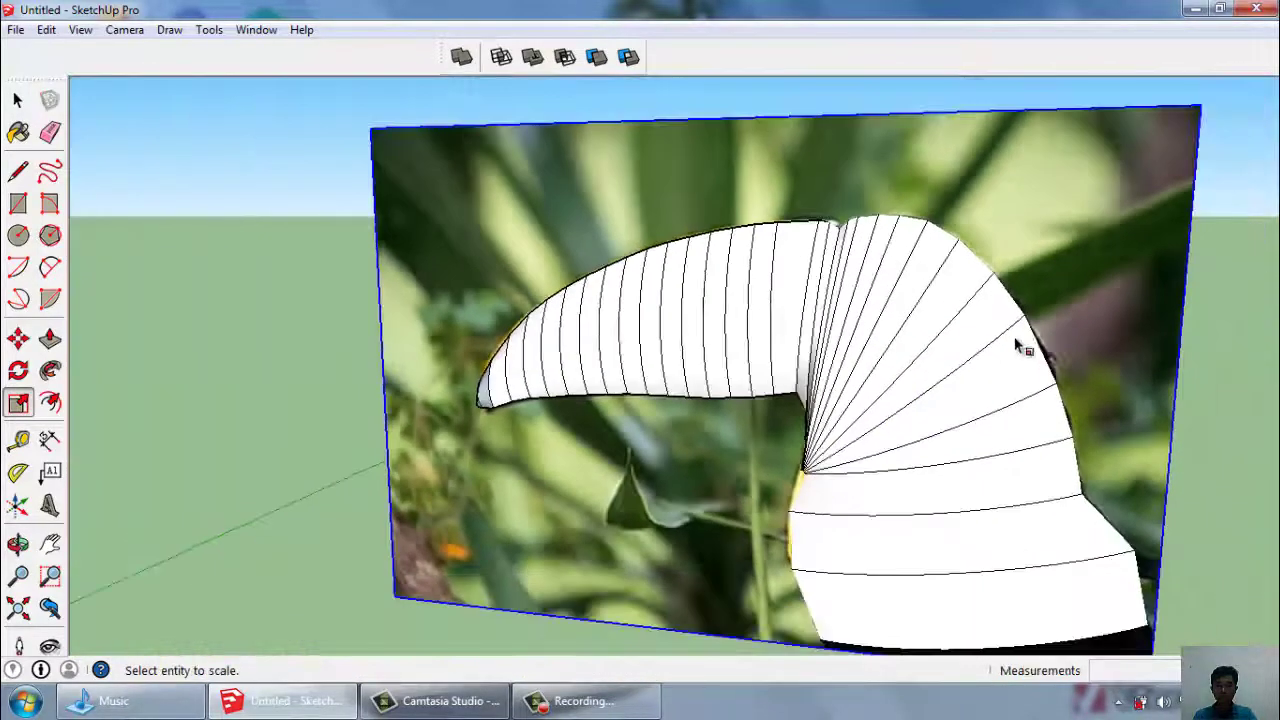
scroll(943, 343, up, 1)
scroll(1157, 491, up, 2)
scroll(832, 594, up, 1)
key(space)
click(774, 559)
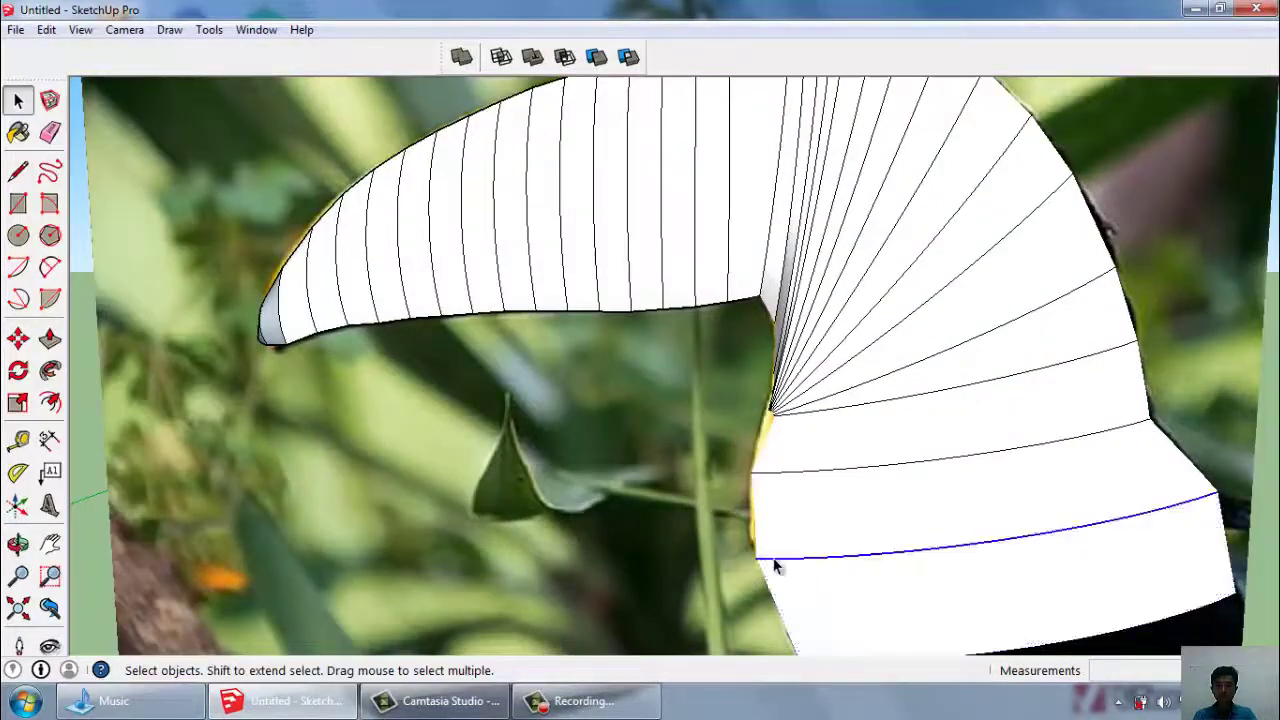
click(18, 402)
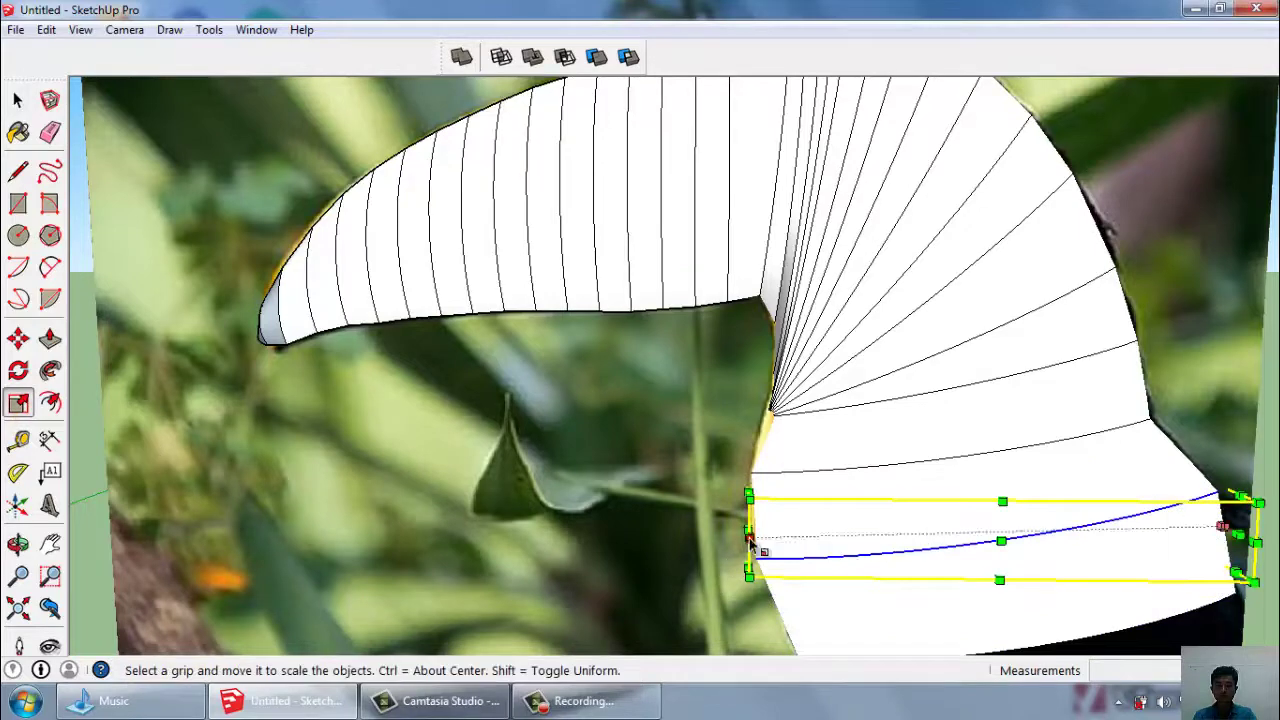
drag(752, 540, 766, 537)
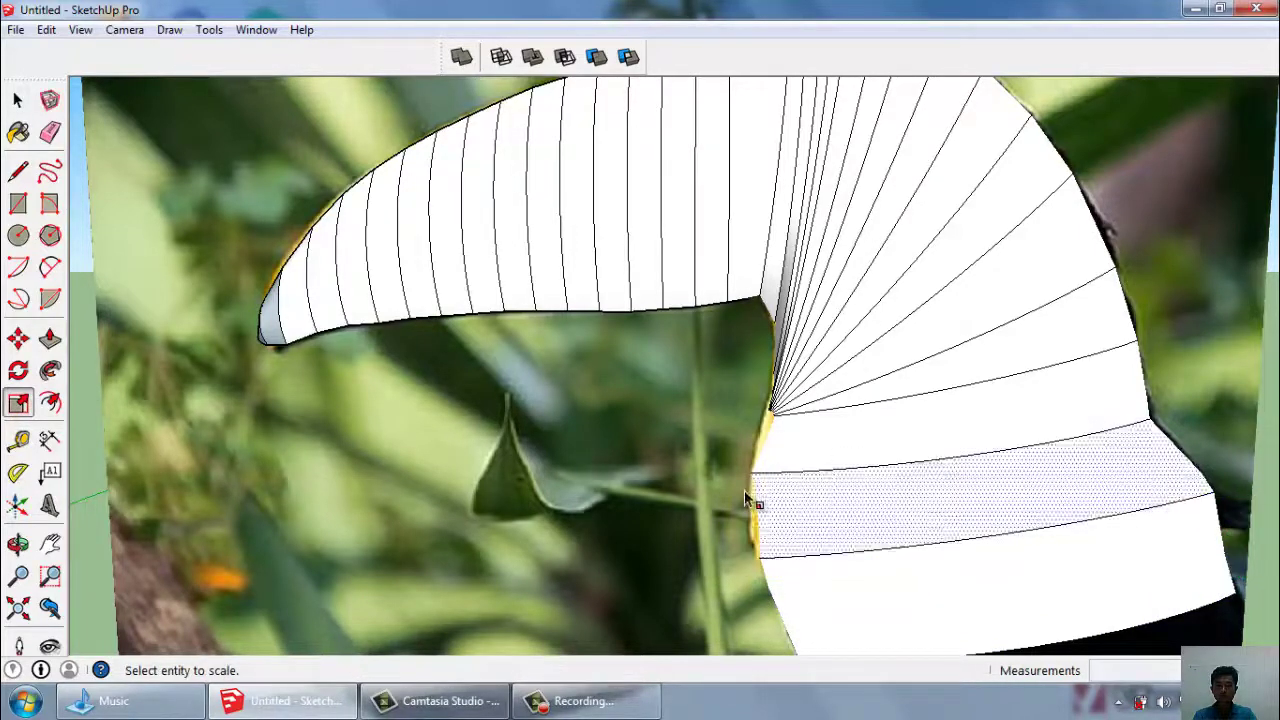
Shrink a second lower head edge to 0.98.
scroll(866, 515, down, 2)
scroll(1008, 590, up, 1)
key(space)
click(1058, 482)
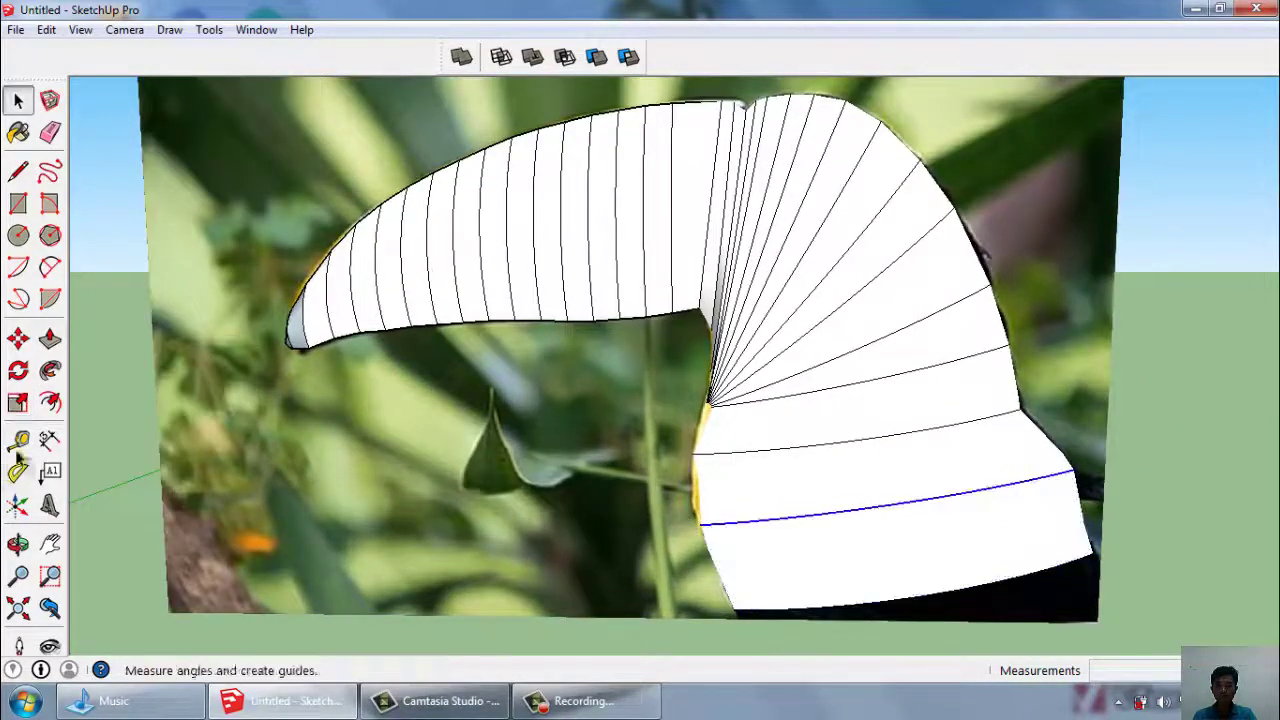
click(18, 402)
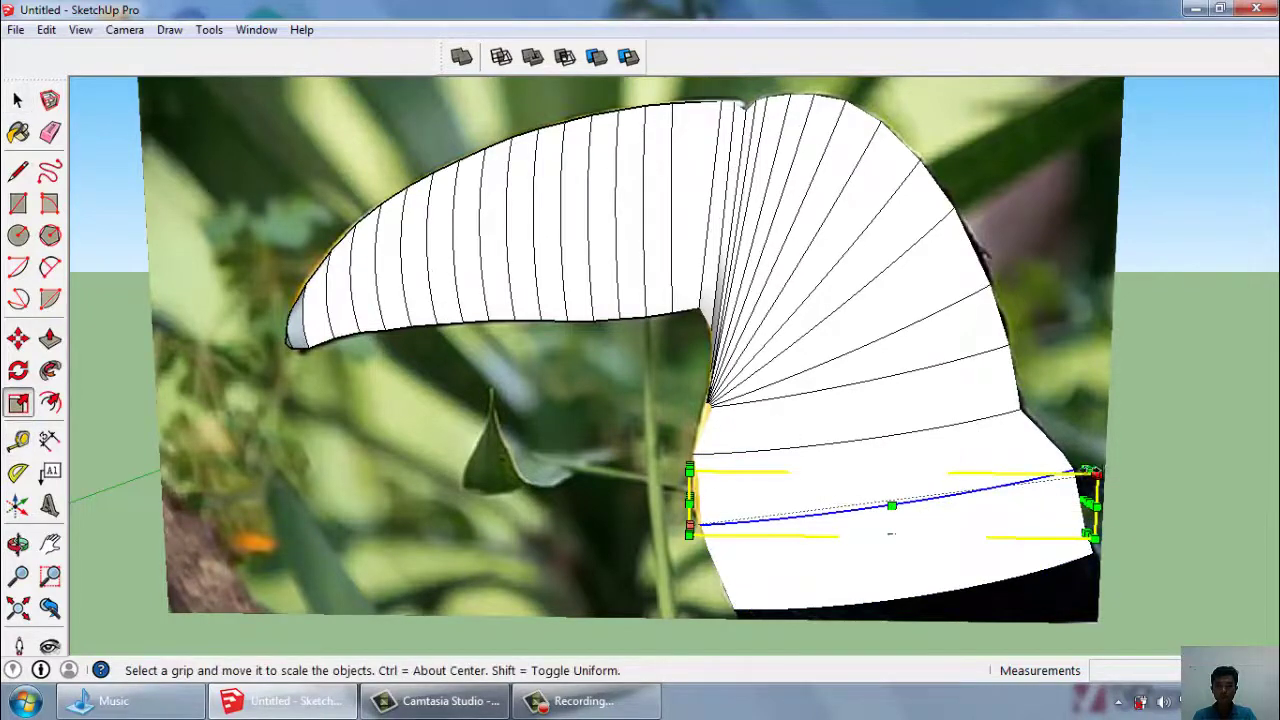
drag(1094, 470, 1088, 475)
scroll(1050, 550, up, 1)
scroll(1030, 567, up, 1)
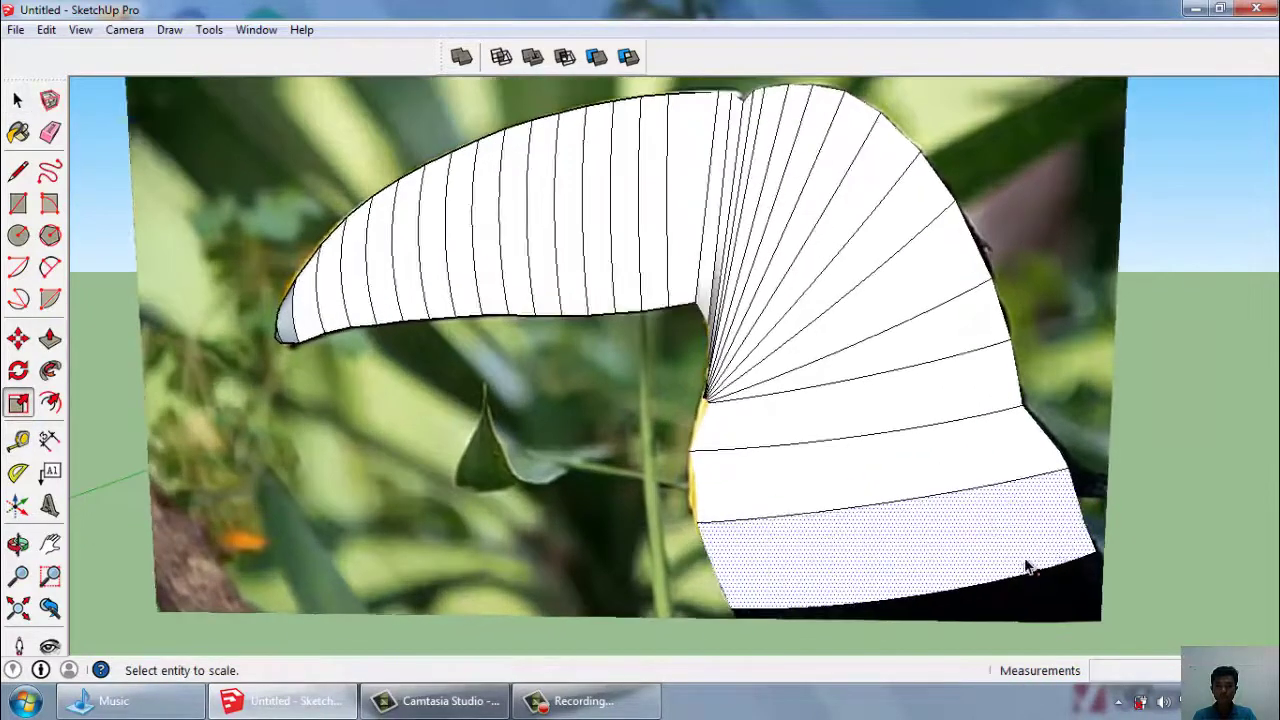
Enlarge the beak tip's end edge to 1.02 so it reaches the photo's tip, then zoom out.
mouse_move(980, 558)
middle_down()
mouse_move(923, 543)
mouse_move(1057, 520)
middle_up()
scroll(271, 357, up, 3)
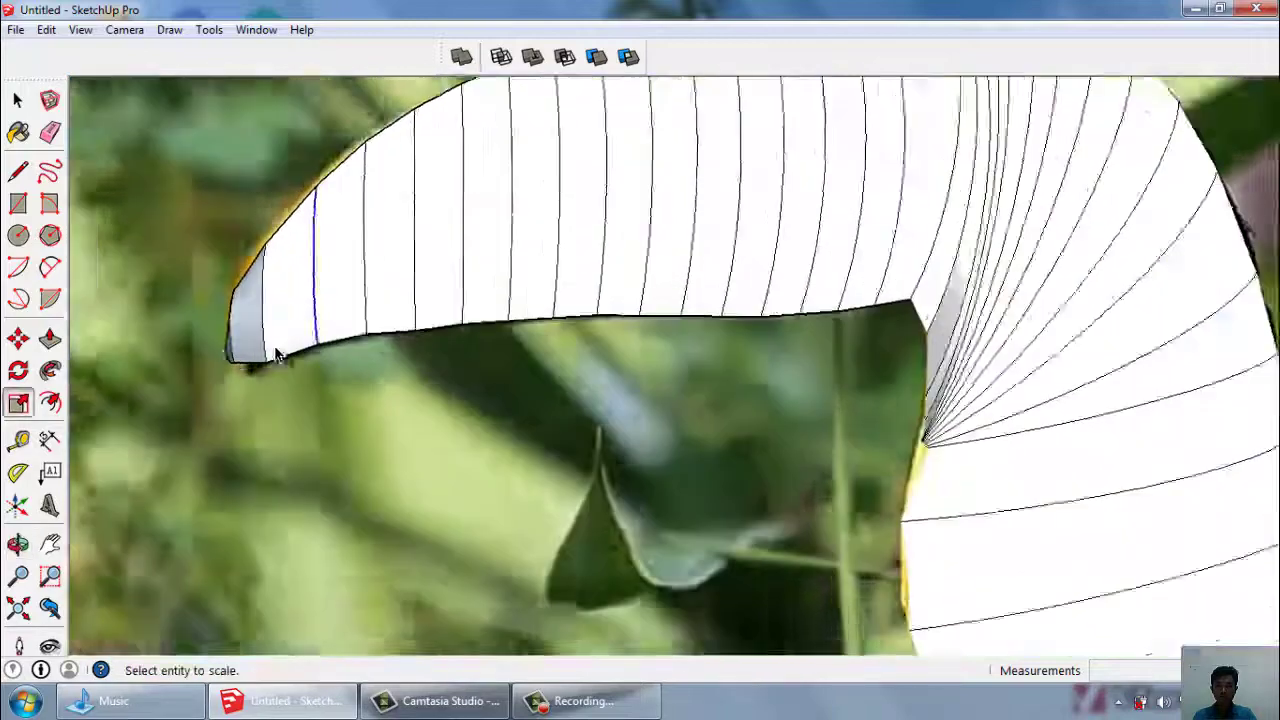
scroll(208, 370, up, 2)
scroll(212, 371, up, 1)
scroll(220, 385, down, 1)
scroll(220, 391, down, 2)
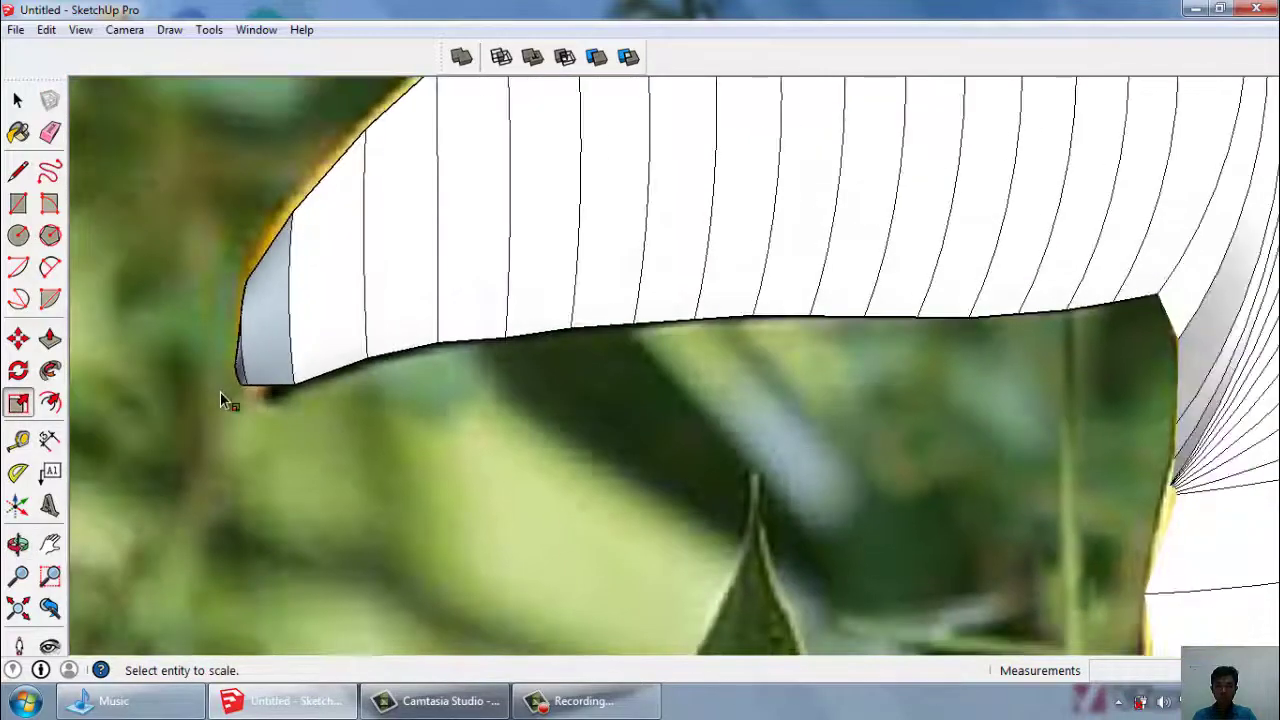
scroll(283, 232, up, 1)
scroll(275, 260, up, 1)
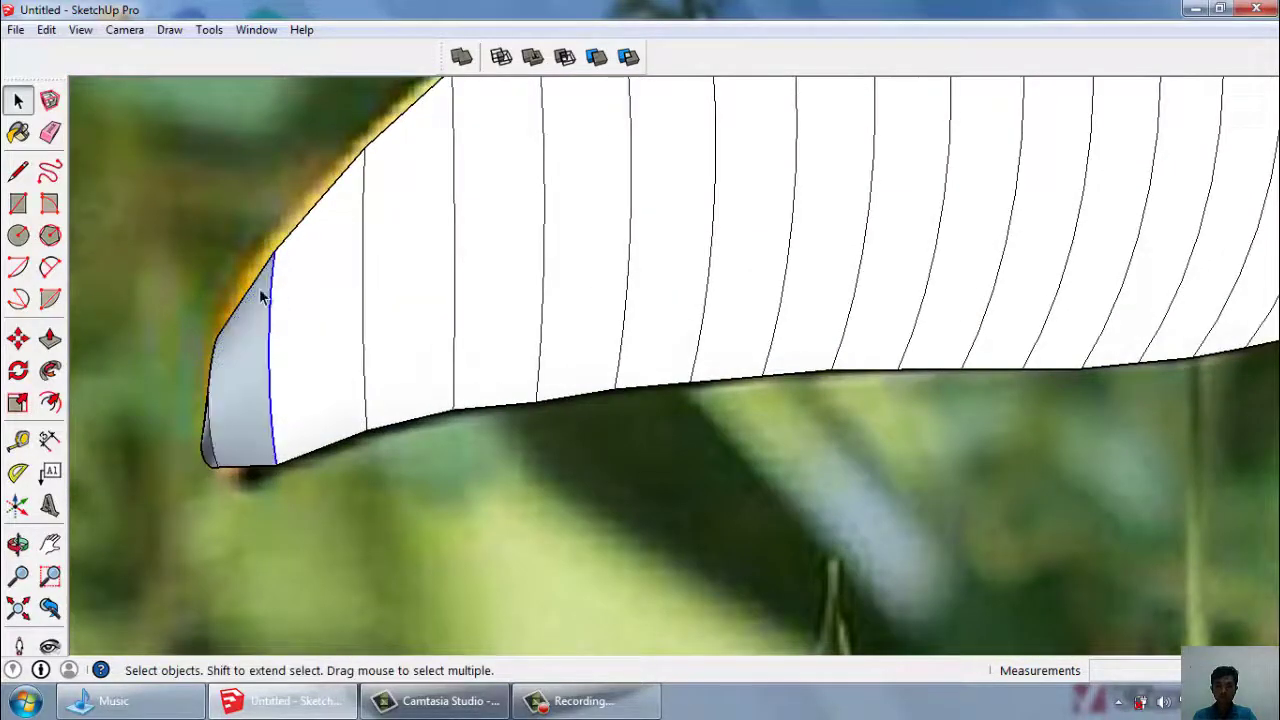
drag(268, 245, 267, 240)
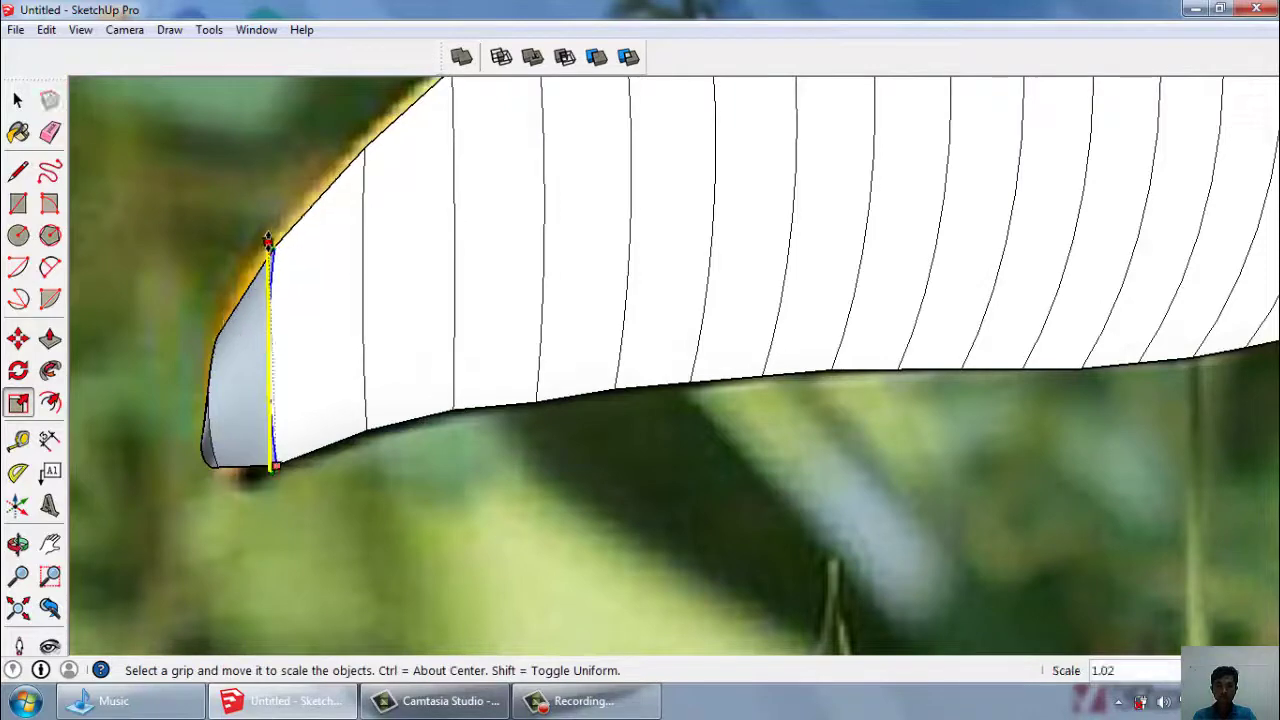
scroll(275, 255, down, 1)
scroll(320, 406, down, 2)
scroll(300, 430, down, 2)
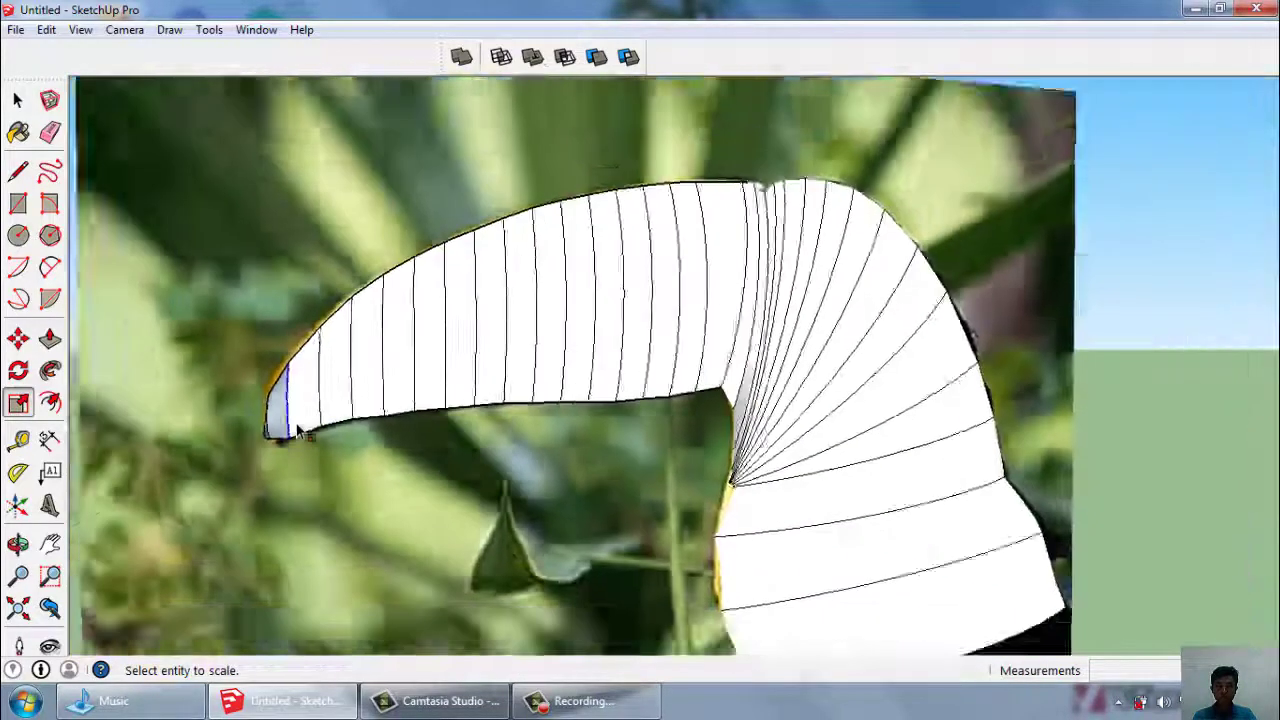
scroll(290, 420, down, 2)
key(space)
Orbit to view the model from behind the reference photo, then hide the toucan photo.
right_click(608, 251)
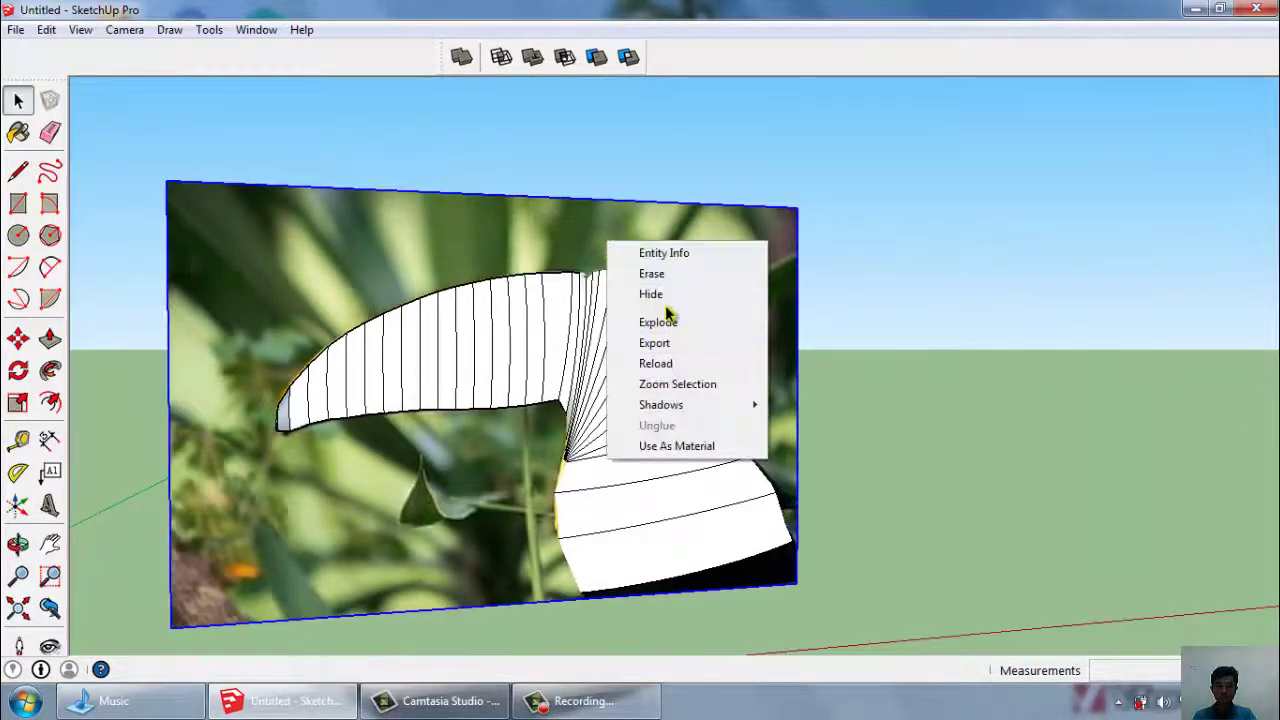
mouse_move(800, 334)
middle_down()
mouse_move(610, 337)
mouse_move(702, 210)
middle_up()
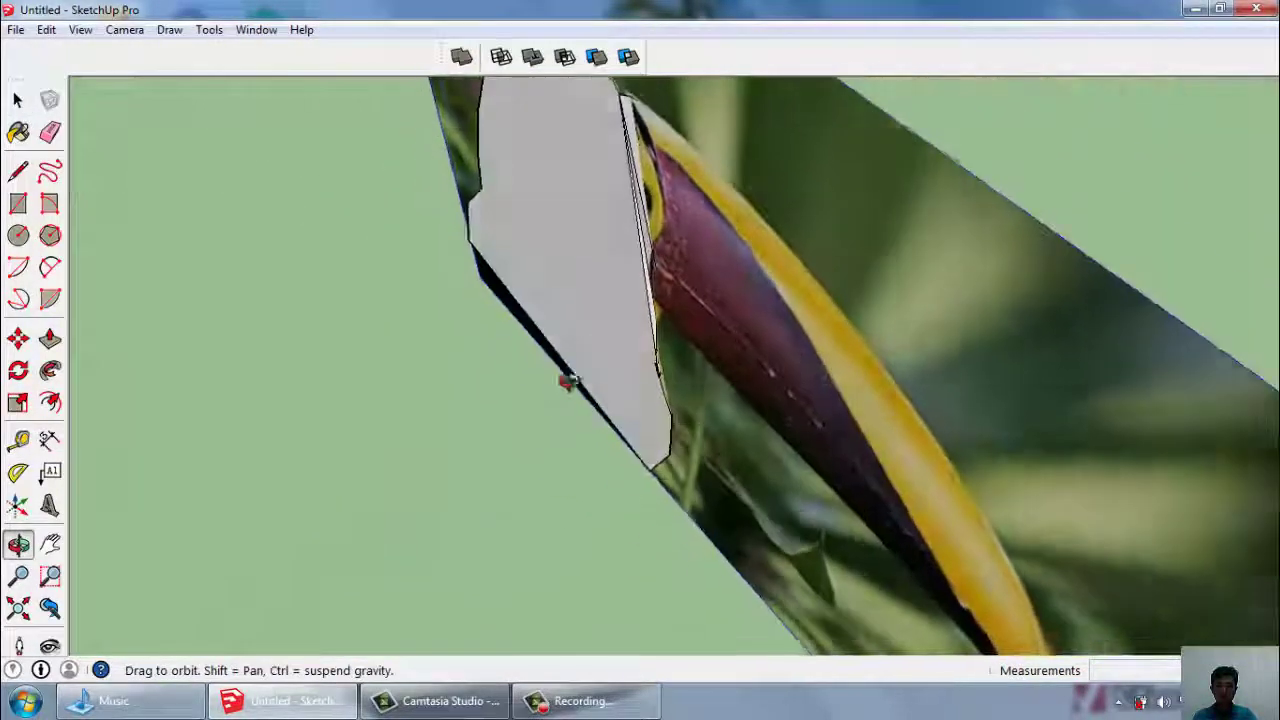
middle_drag(566, 377, 1088, 255)
scroll(730, 295, down, 5)
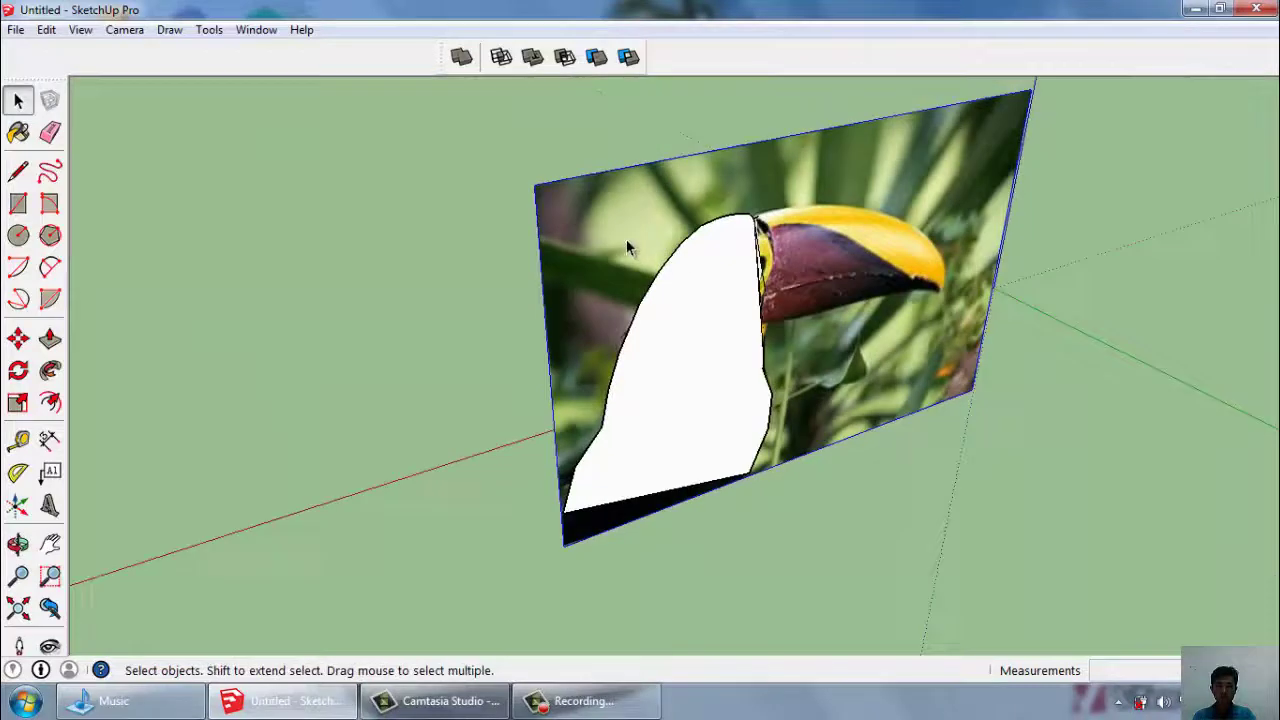
right_click(626, 239)
click(683, 295)
Select the large flat head face and tall stray edges, then delete the dark inner edge.
middle_drag(683, 299, 720, 285)
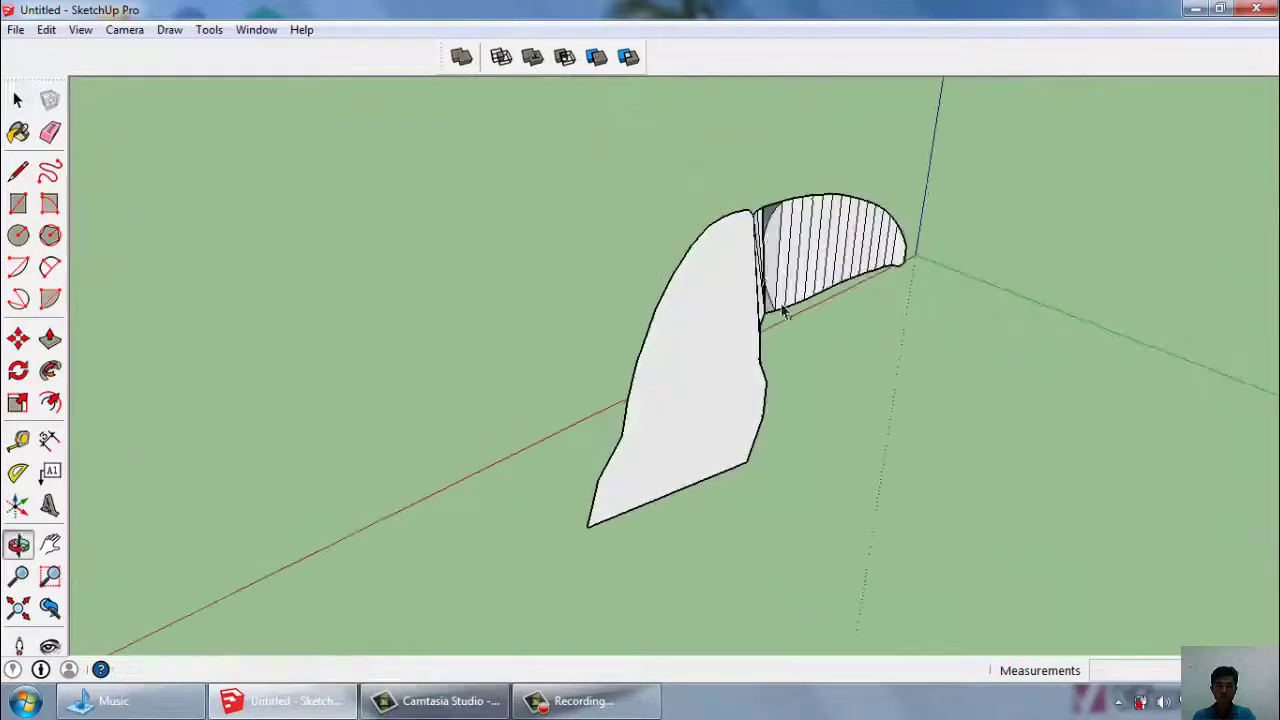
scroll(743, 266, up, 3)
scroll(697, 232, up, 3)
middle_drag(697, 232, 640, 240)
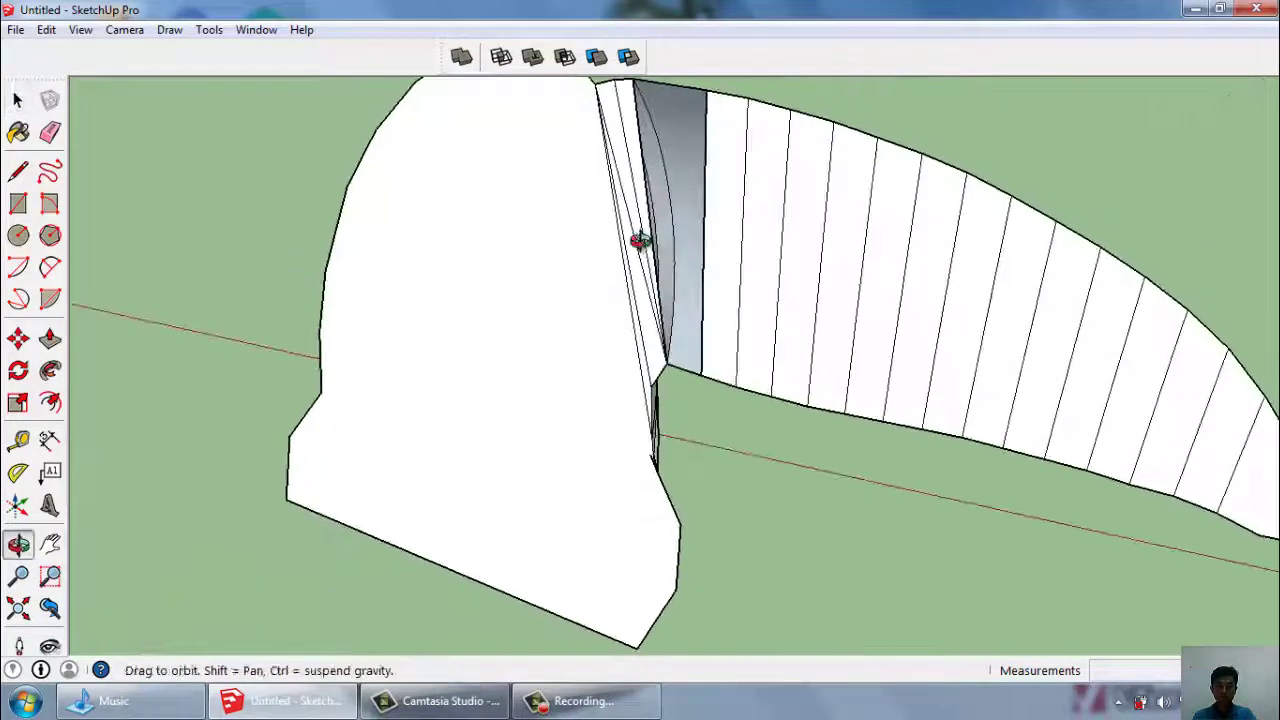
click(563, 325)
middle_drag(563, 325, 647, 268)
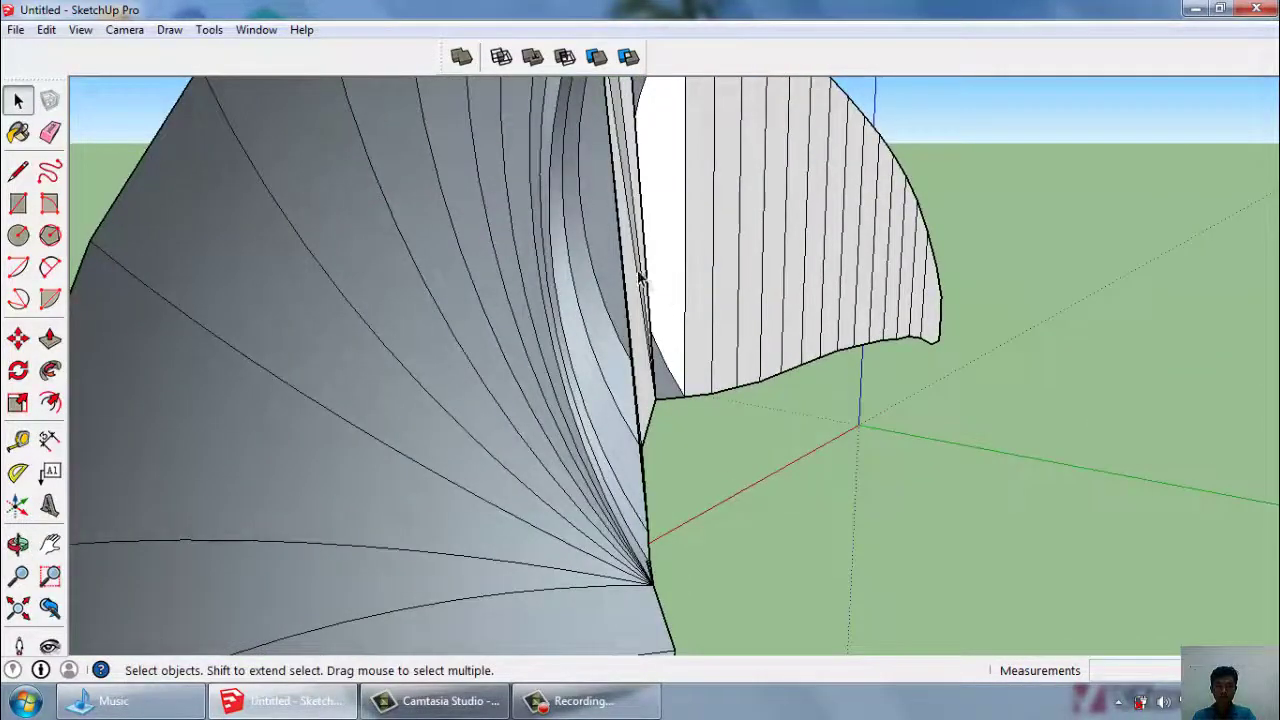
click(640, 280)
mouse_move(640, 280)
middle_down()
mouse_move(556, 310)
mouse_move(527, 205)
middle_up()
click(555, 315)
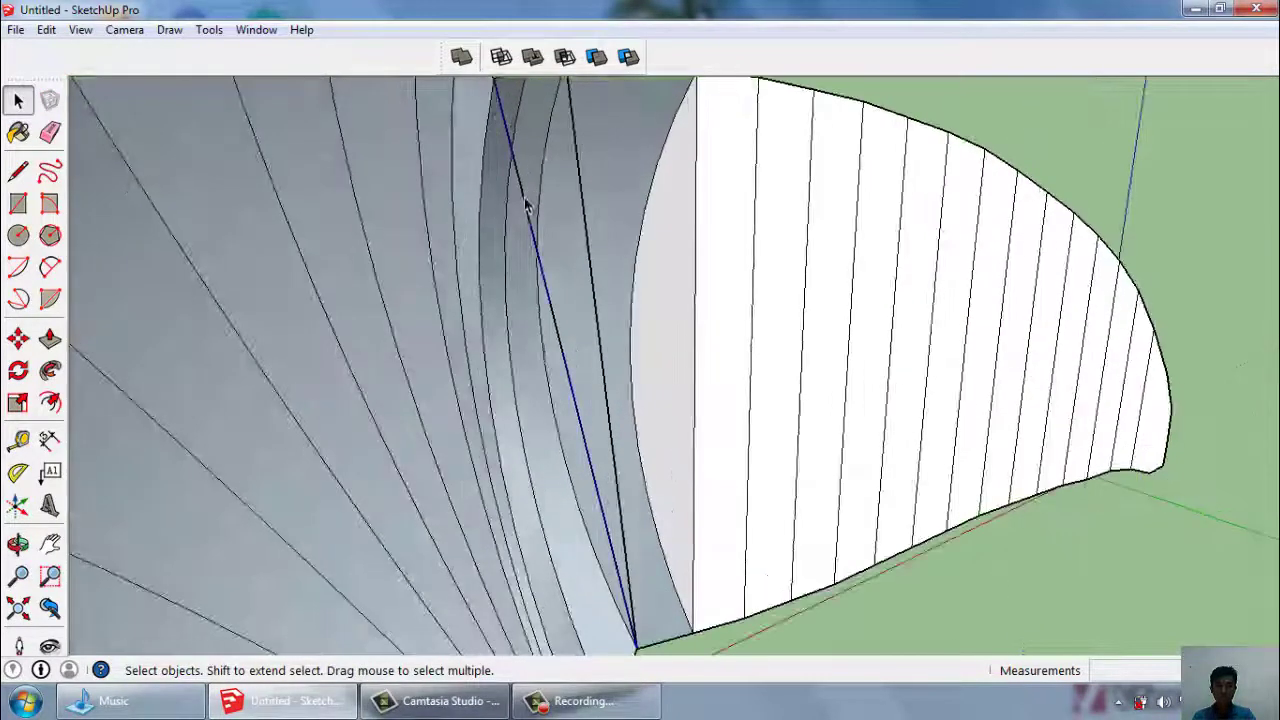
click(587, 214)
key(Delete)
Delete the white face strips left inside the head shell.
click(714, 271)
key(Delete)
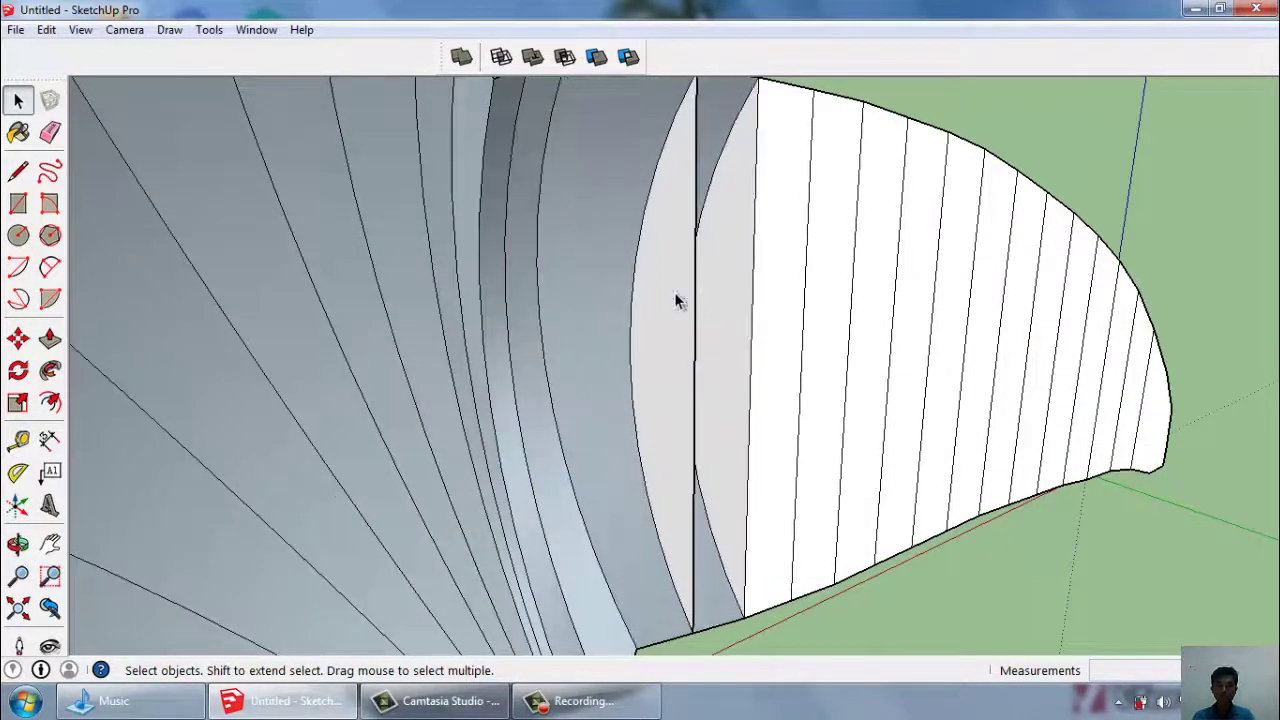
click(763, 354)
key(Delete)
click(775, 345)
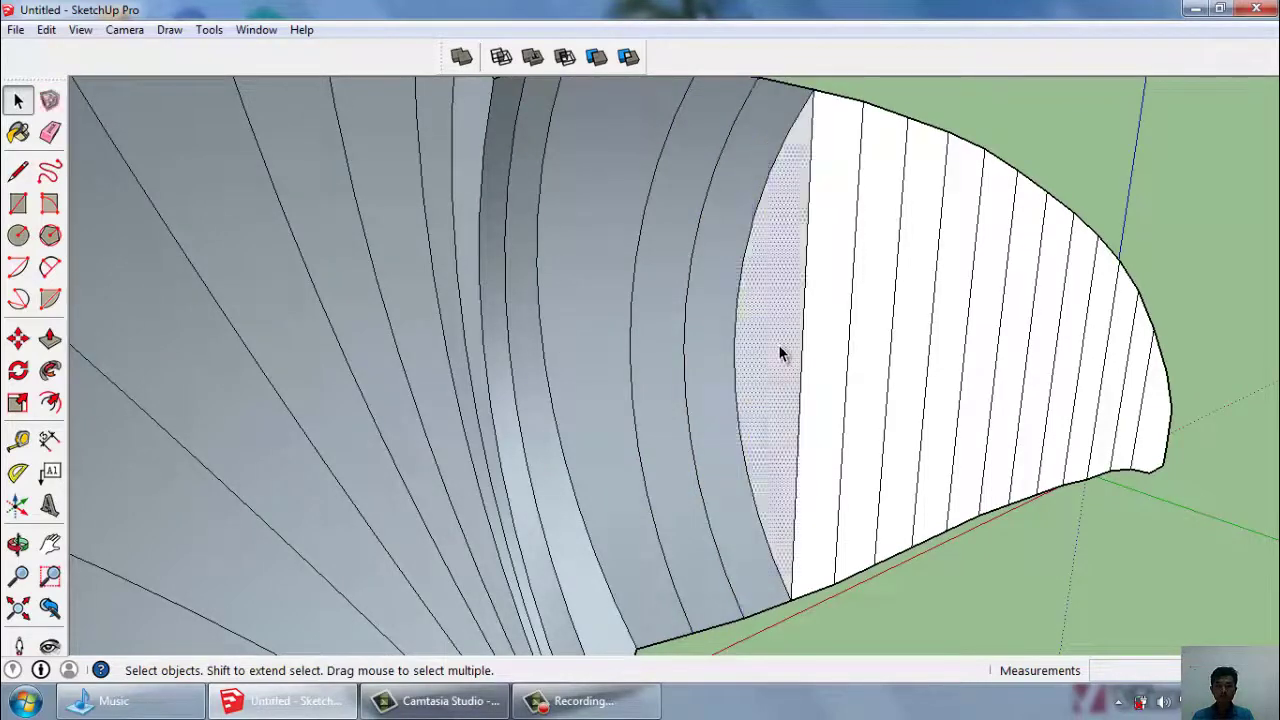
key(Delete)
click(855, 360)
key(Delete)
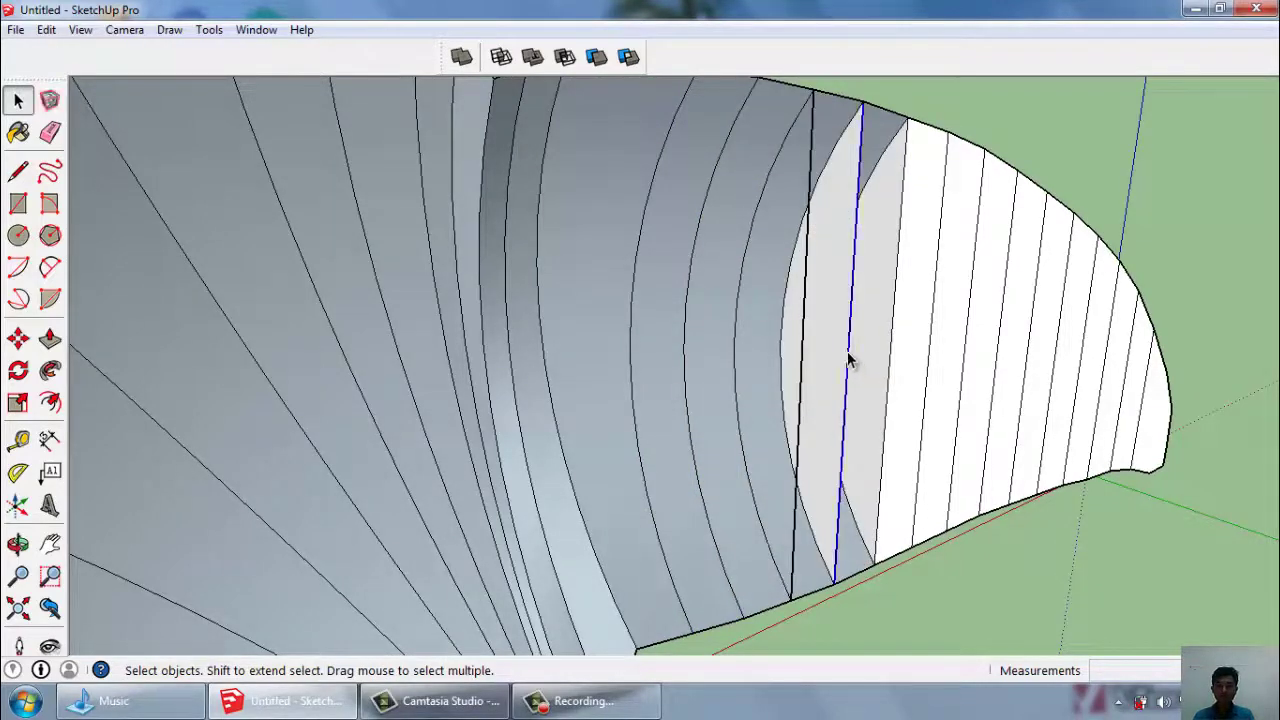
Delete the remaining leftover edges and white strips farther along the shell.
key(Delete)
click(802, 366)
key(Delete)
click(890, 366)
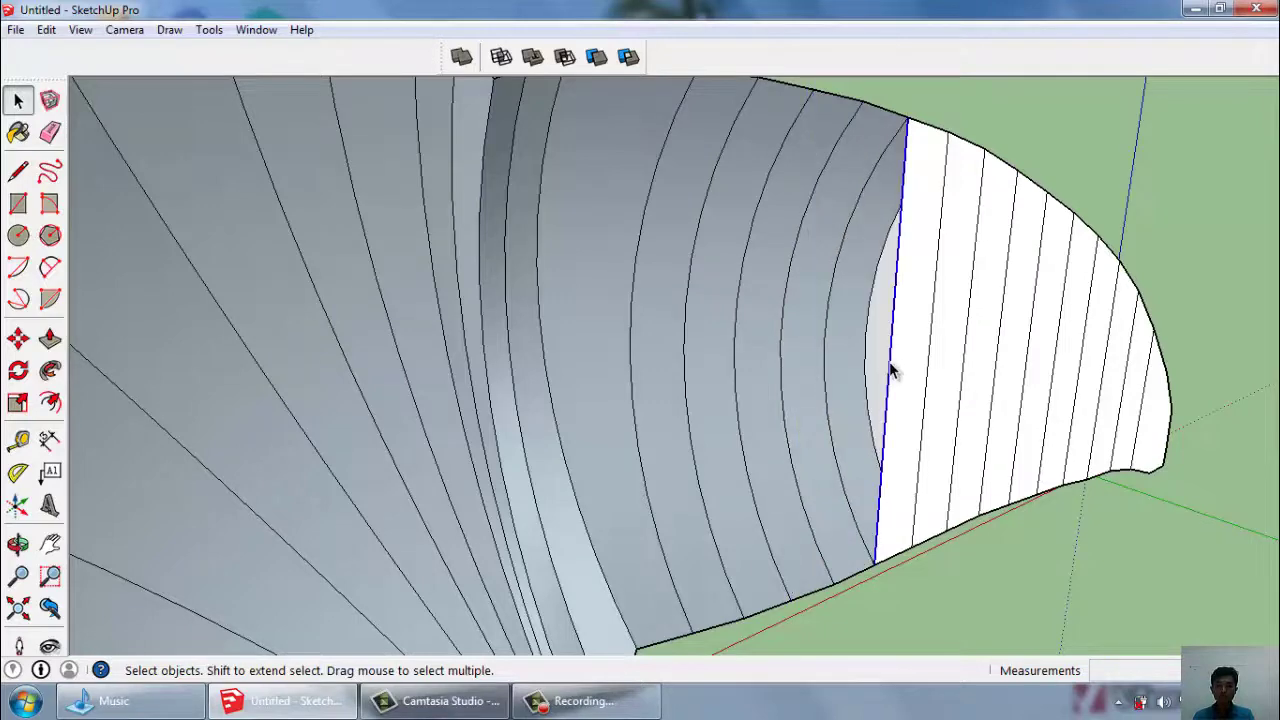
key(Delete)
click(914, 364)
key(Delete)
click(934, 371)
key(Delete)
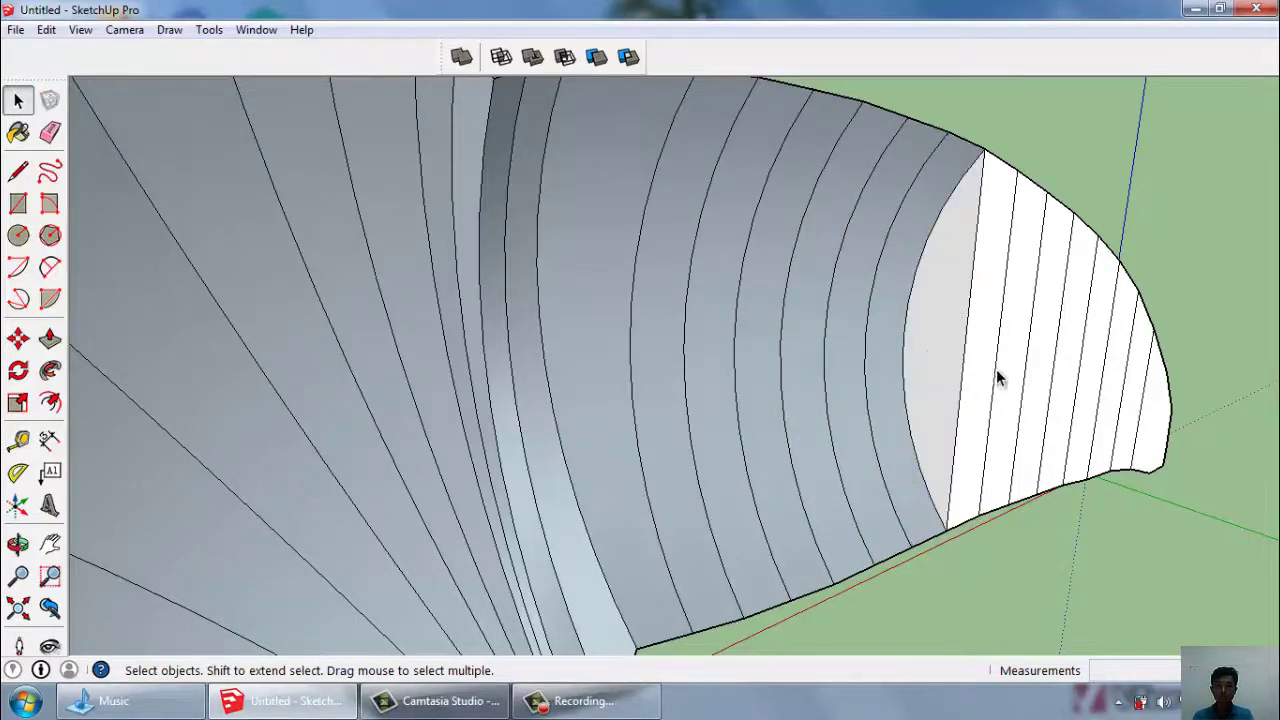
Zoom in and delete the leftover faces and strip near the shell's edge.
scroll(998, 378, up, 3)
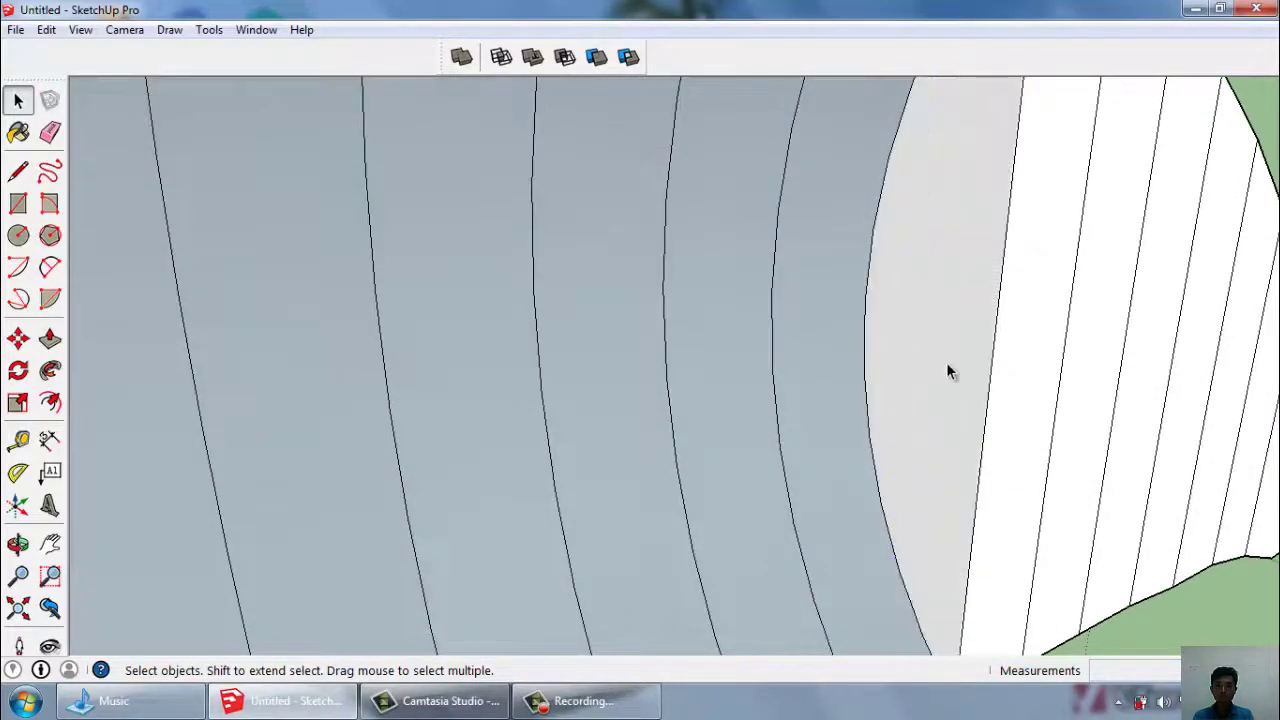
click(948, 372)
key(Delete)
click(988, 386)
key(Delete)
click(1059, 396)
key(Delete)
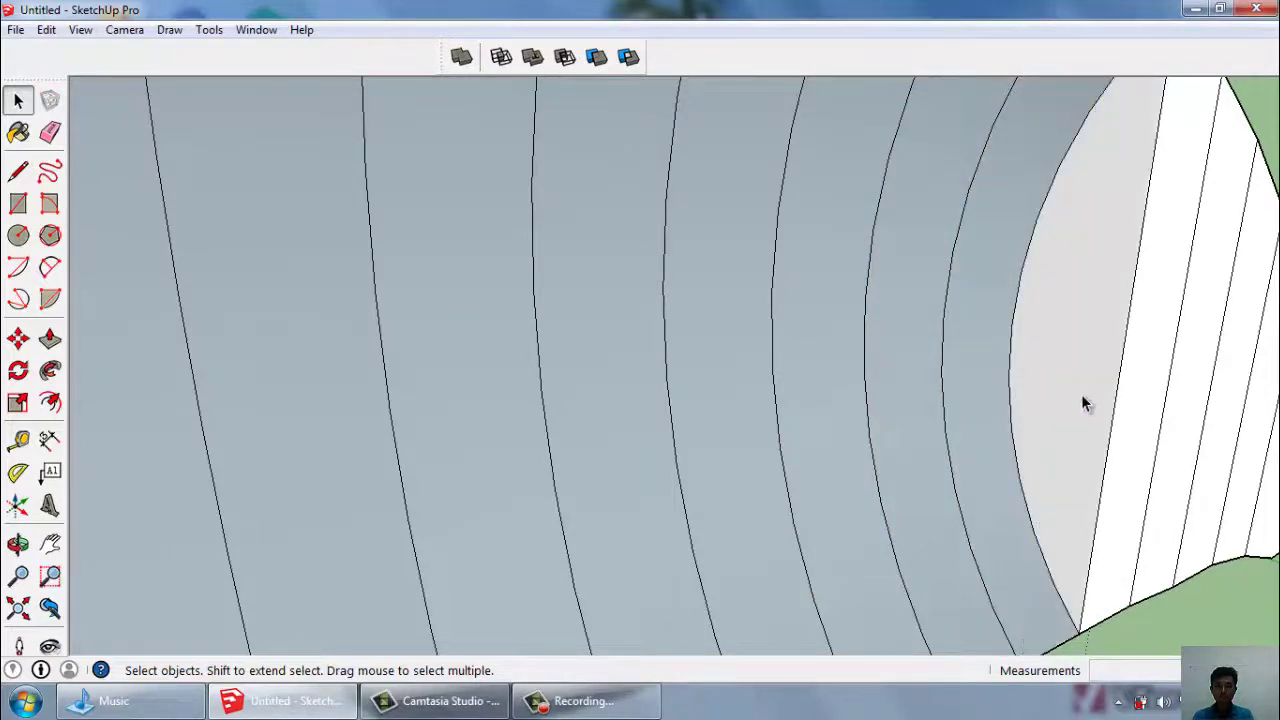
scroll(860, 420, down, 3)
scroll(971, 414, up, 3)
click(890, 398)
key(Delete)
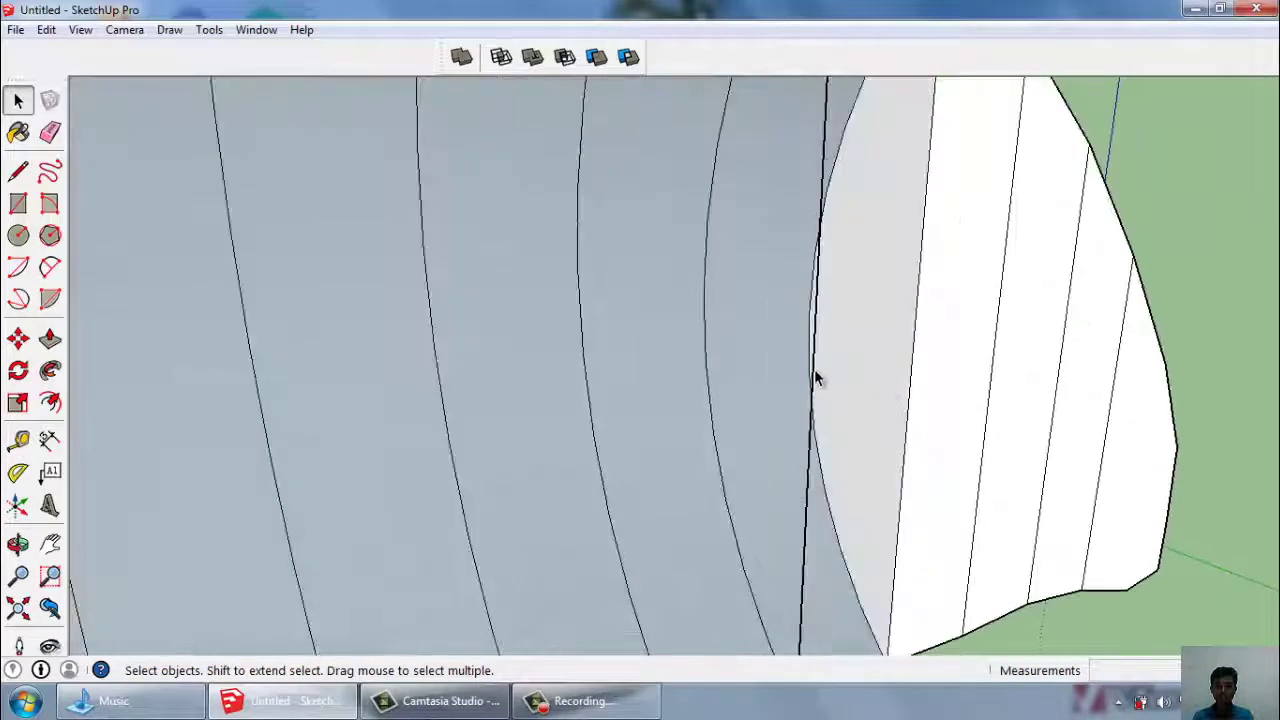
Delete the face strips along the open edge and the light-grey inner face.
click(814, 378)
key(Delete)
click(908, 380)
key(Delete)
click(951, 380)
key(Delete)
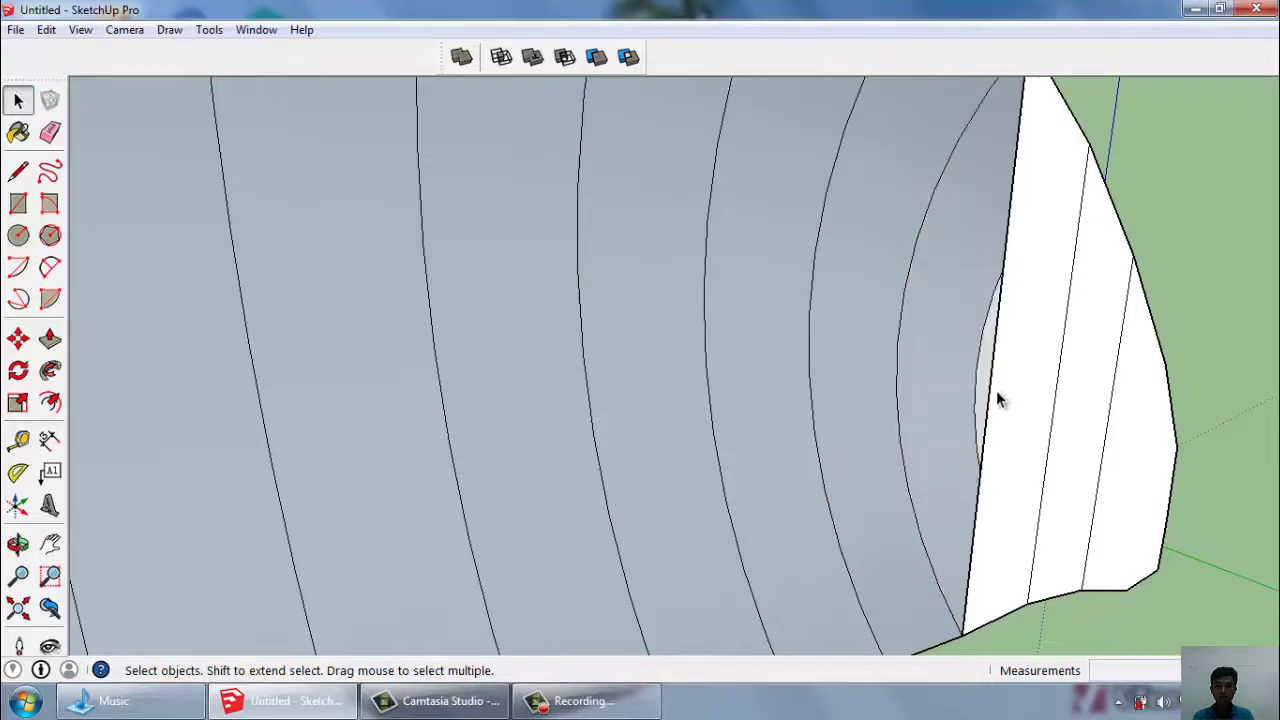
click(997, 393)
key(Delete)
click(1060, 402)
key(Delete)
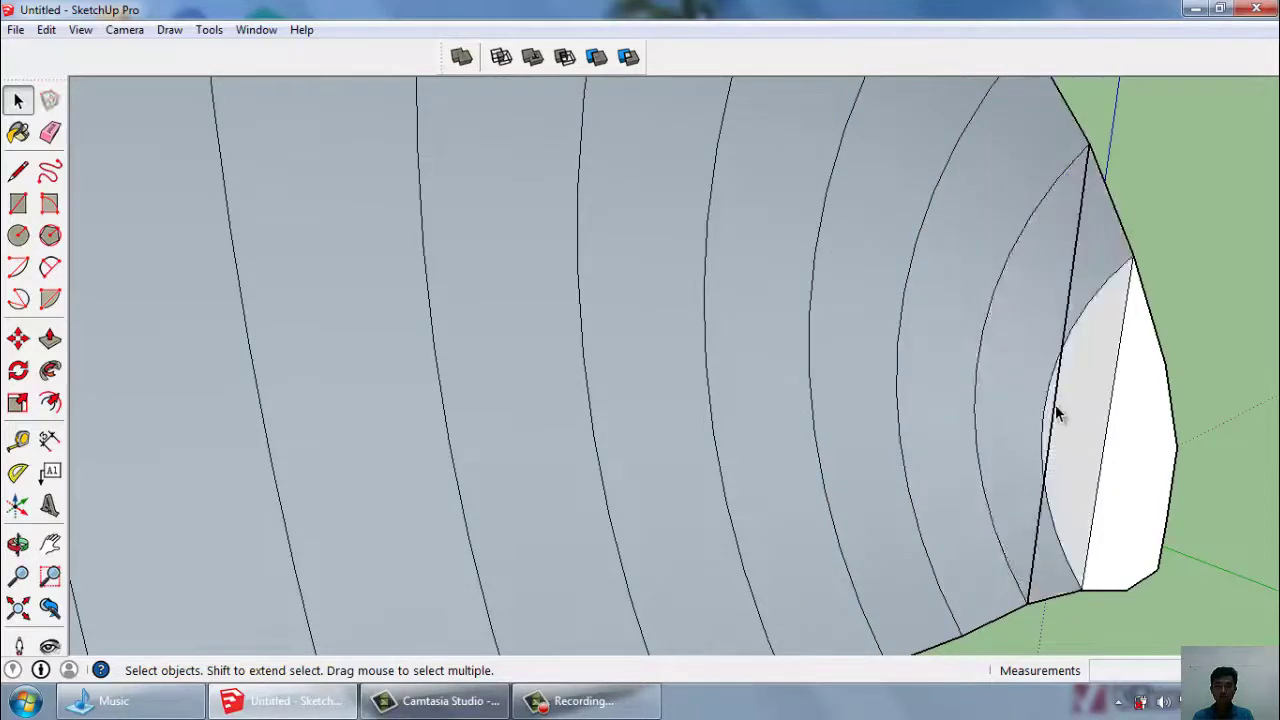
click(1075, 430)
key(Delete)
Orbit and zoom to inspect the cleaned opening and the shell from the side.
middle_drag(1139, 453, 1057, 491)
scroll(1097, 430, down, 2)
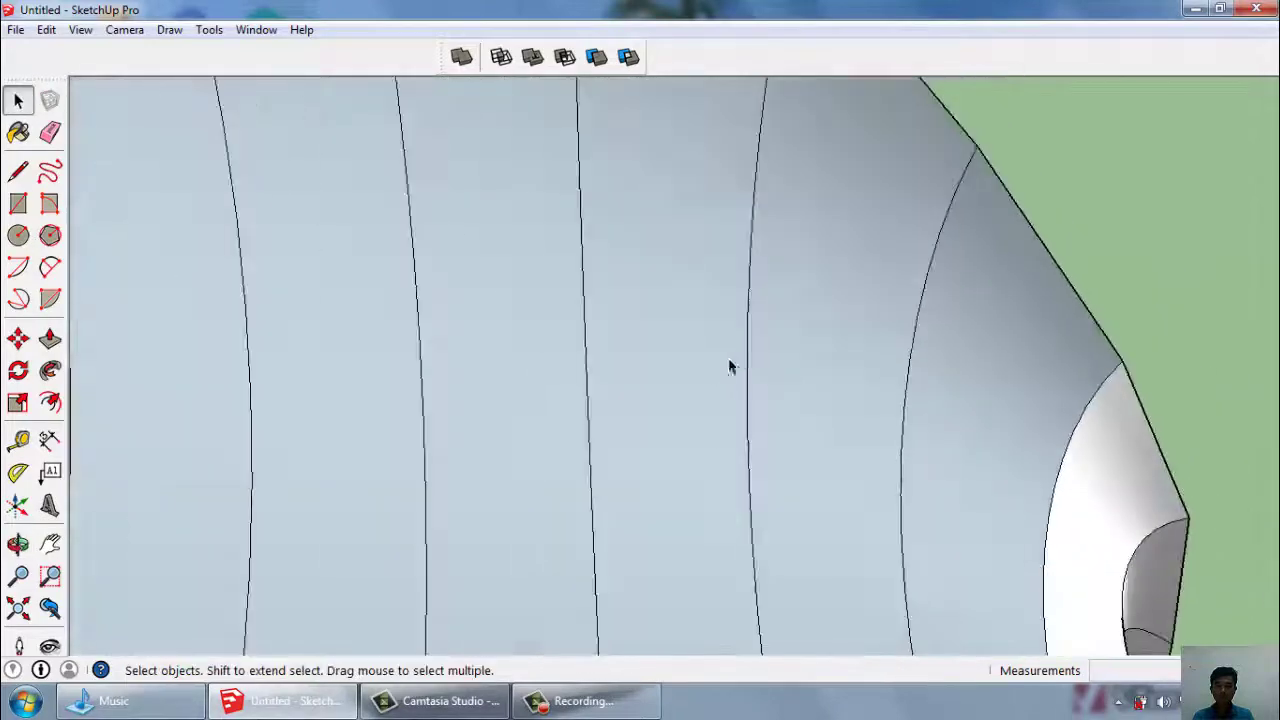
mouse_move(729, 363)
middle_down()
mouse_move(1098, 588)
mouse_move(910, 590)
mouse_move(706, 514)
mouse_move(1054, 569)
mouse_move(520, 523)
mouse_move(877, 506)
mouse_move(404, 448)
mouse_move(523, 474)
mouse_move(528, 508)
mouse_move(563, 509)
mouse_move(577, 490)
middle_up()
scroll(1037, 605, up, 3)
scroll(1034, 580, up, 3)
scroll(1036, 577, up, 3)
scroll(577, 490, down, 5)
Unhide all geometry to bring back the toucan photo plane.
scroll(985, 465, up, 3)
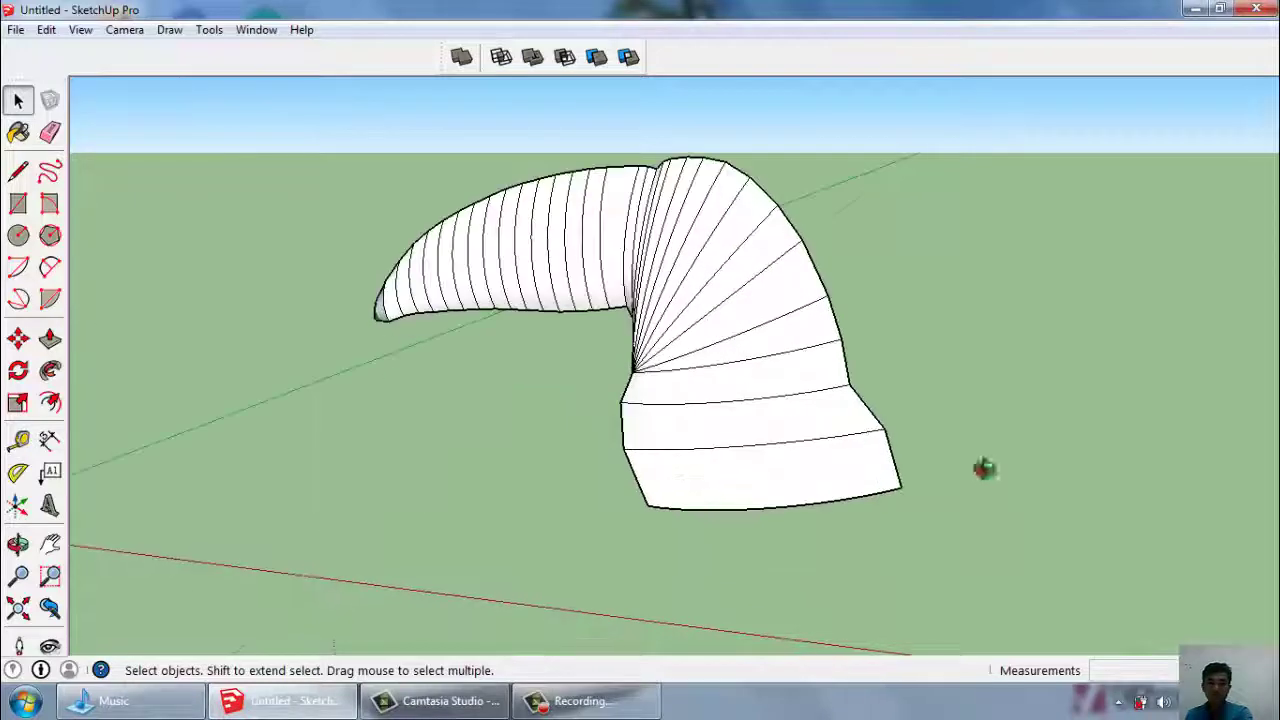
middle_drag(985, 465, 866, 451)
click(46, 29)
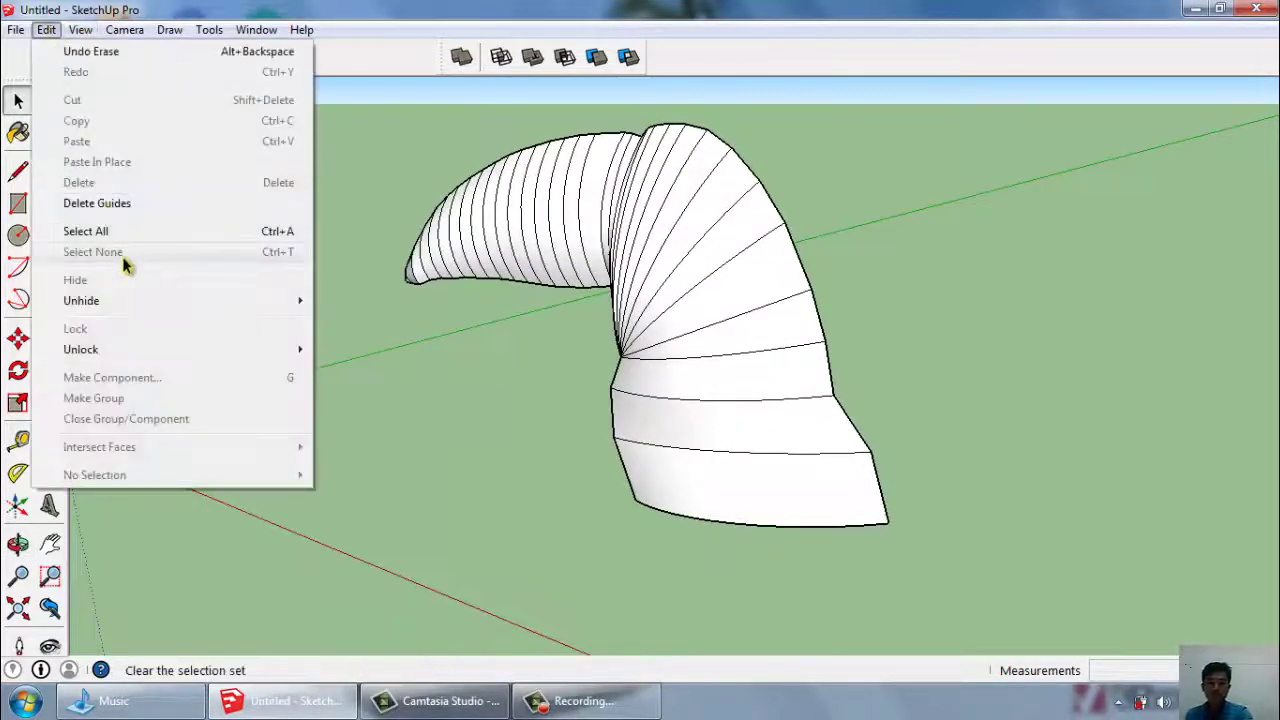
mouse_move(81, 300)
click(369, 340)
Orbit around and behind the photo to compare the white shell with the toucan image.
mouse_move(777, 329)
middle_down()
mouse_move(348, 296)
mouse_move(661, 143)
middle_up()
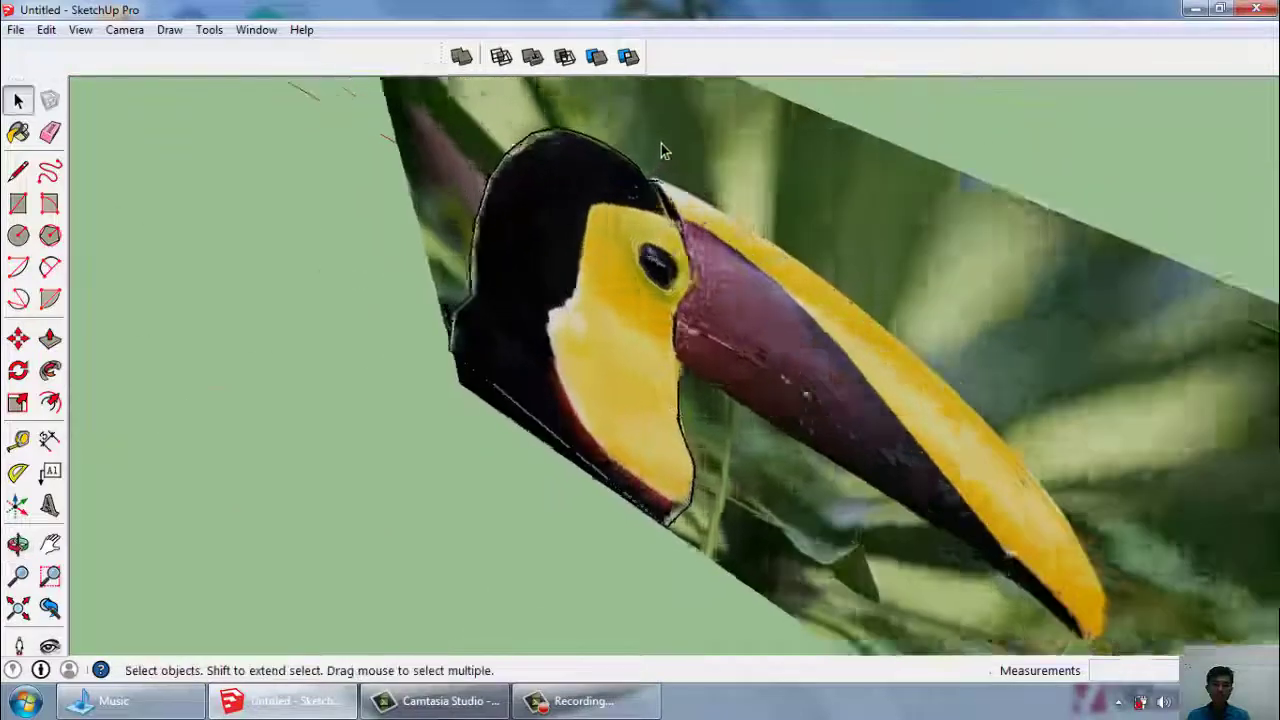
scroll(640, 195, up, 3)
scroll(624, 213, up, 3)
scroll(624, 213, down, 2)
scroll(622, 218, down, 2)
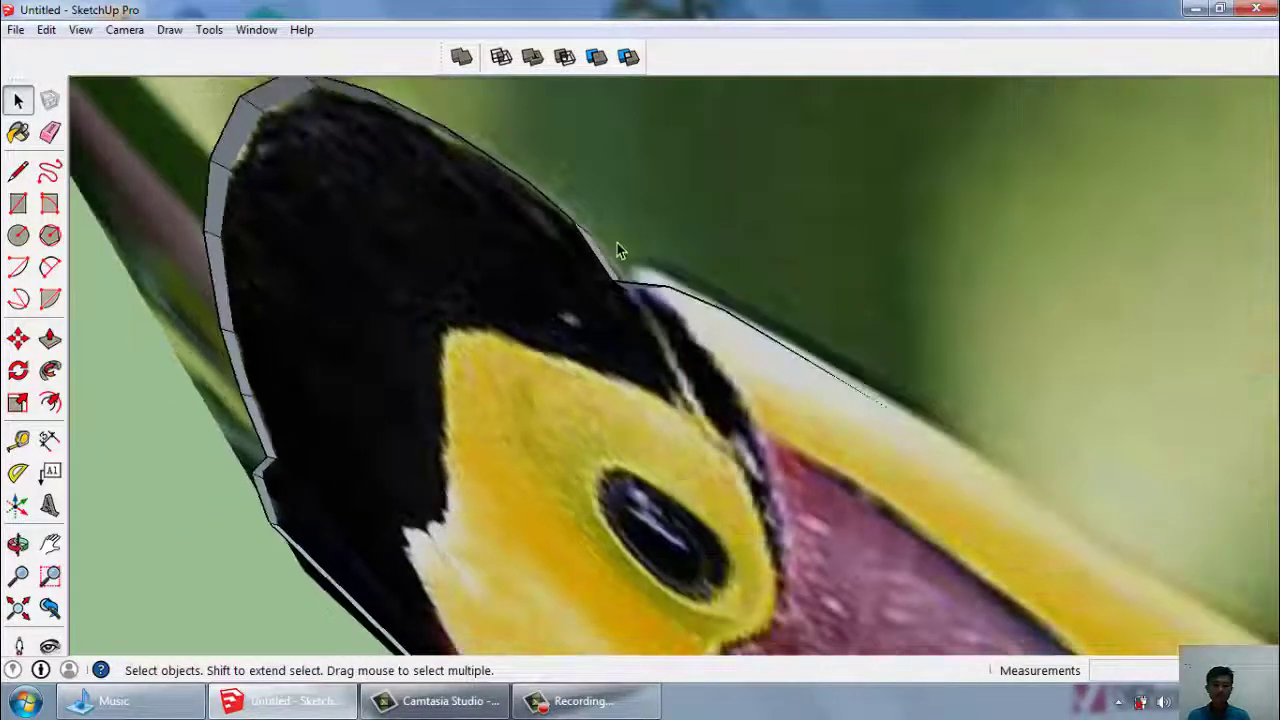
scroll(617, 245, down, 2)
scroll(617, 245, down, 2)
mouse_move(617, 245)
middle_down()
mouse_move(1109, 274)
mouse_move(843, 290)
middle_up()
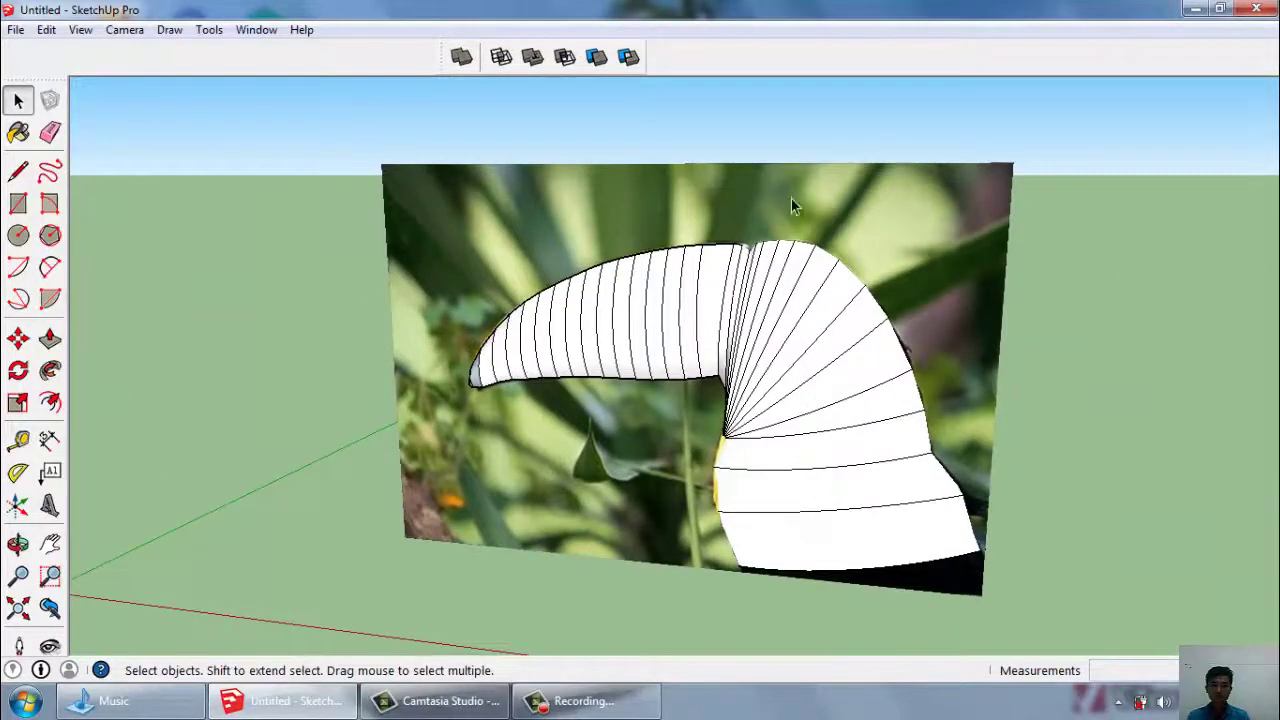
scroll(831, 327, up, 3)
scroll(829, 325, down, 2)
scroll(780, 420, up, 3)
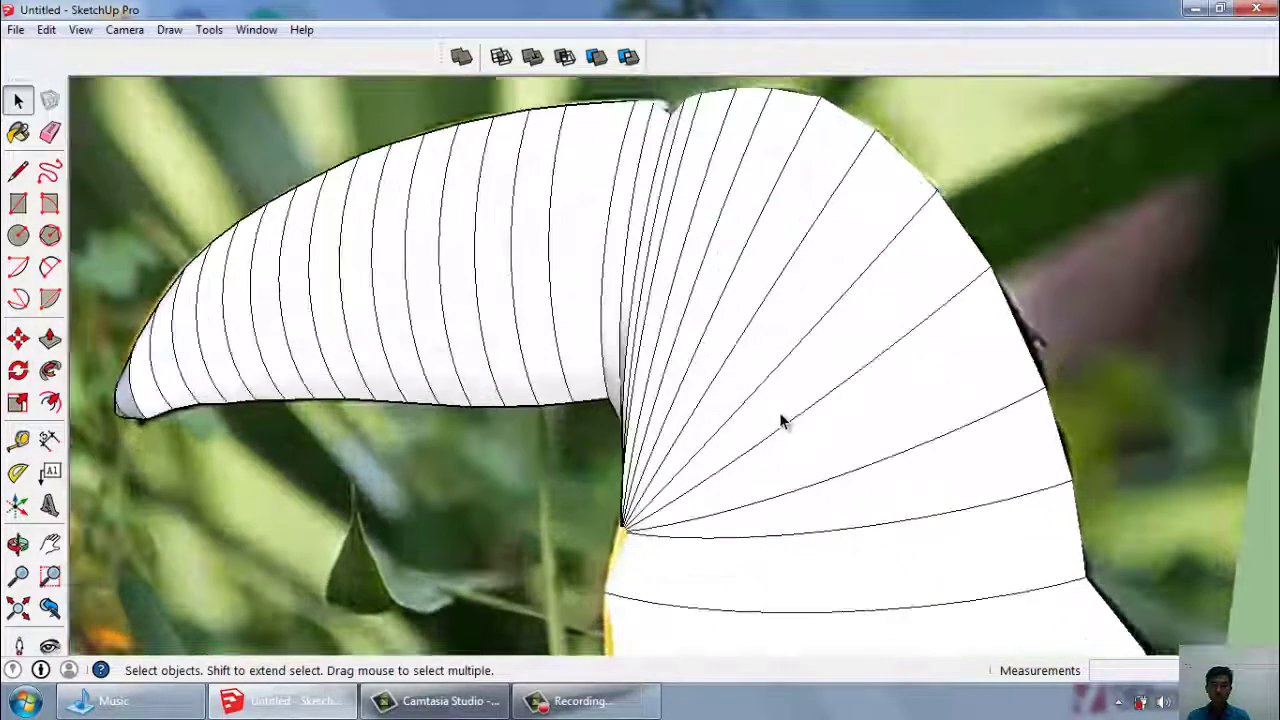
scroll(769, 399, down, 3)
scroll(769, 397, down, 2)
Hide the toucan photo plane and select the entire bird model.
click(766, 262)
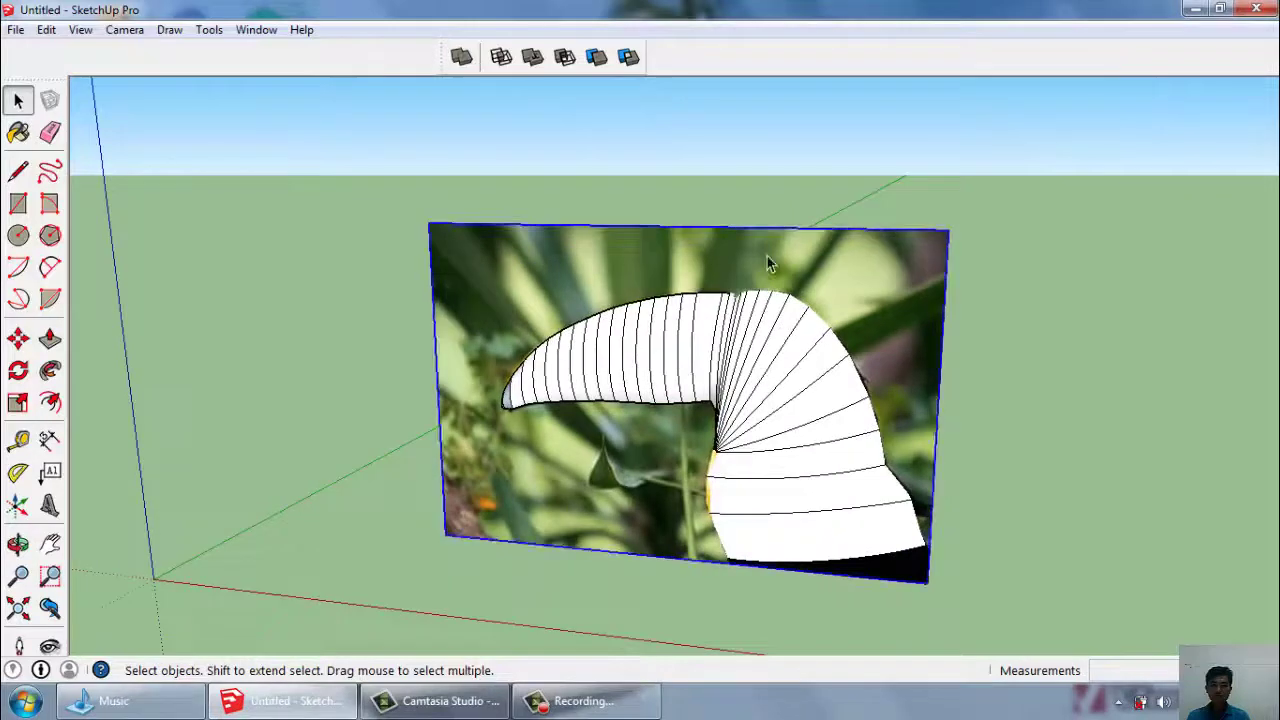
right_click(767, 258)
click(808, 309)
key(ctrl+a)
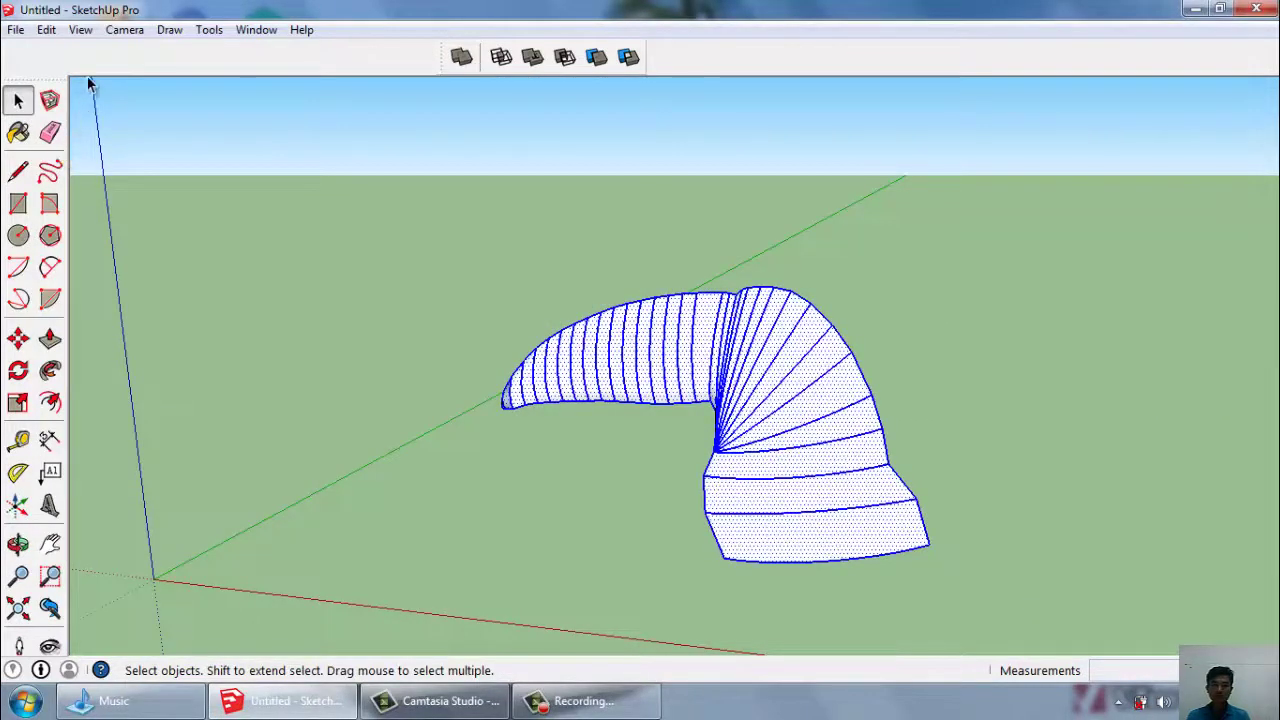
click(47, 30)
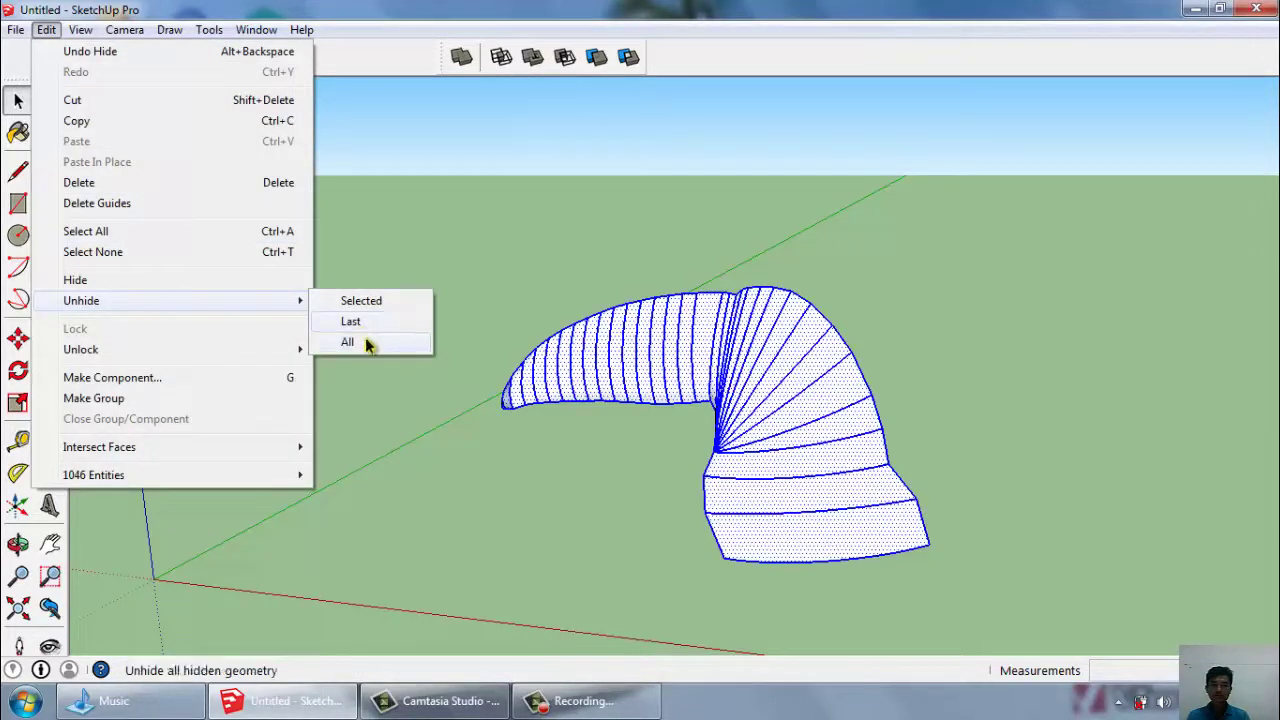
Unhide the toucan photo and Move-copy it to a spot beside the original.
click(368, 344)
middle_drag(829, 363, 833, 392)
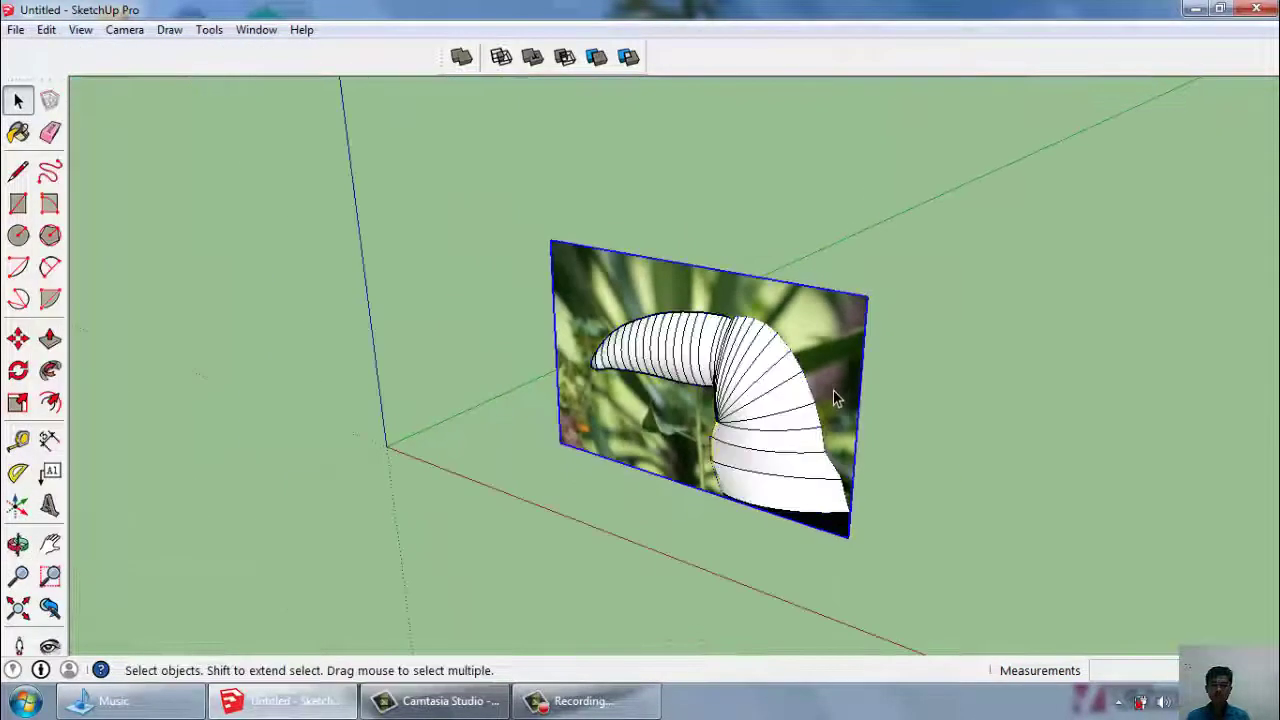
scroll(833, 390, up, 2)
key(m)
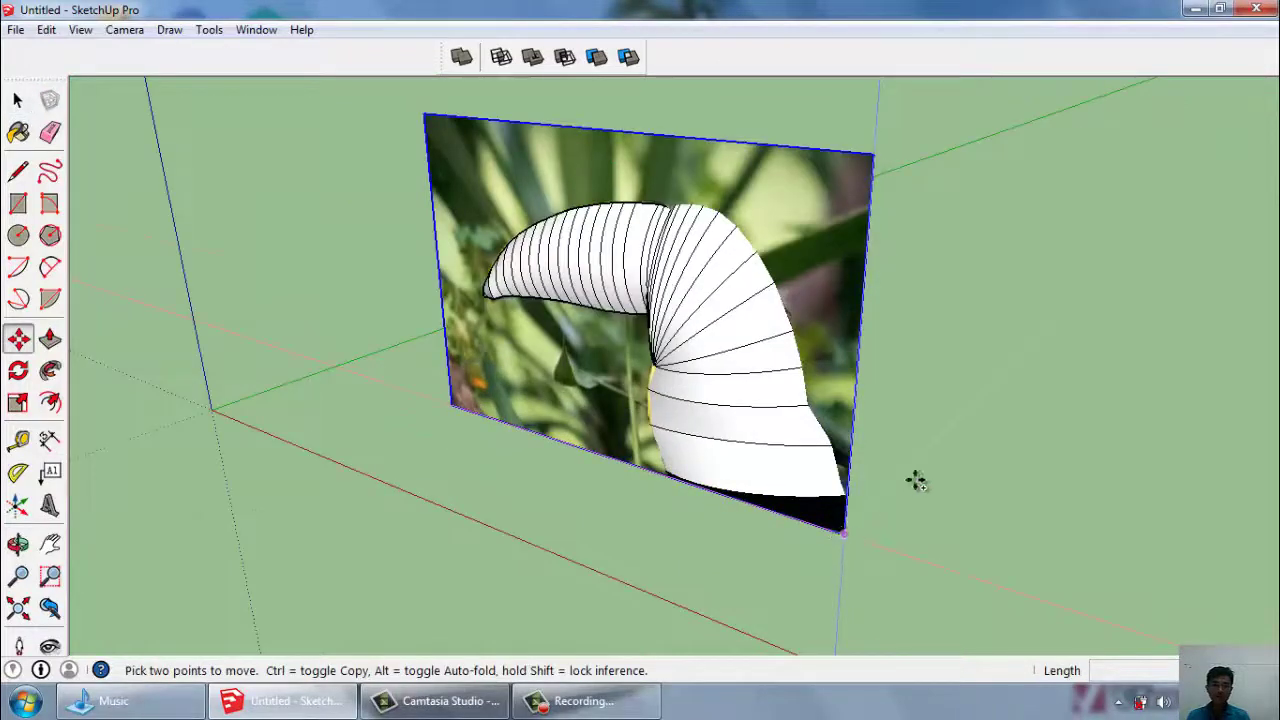
click(844, 532)
middle_drag(994, 414, 1020, 420)
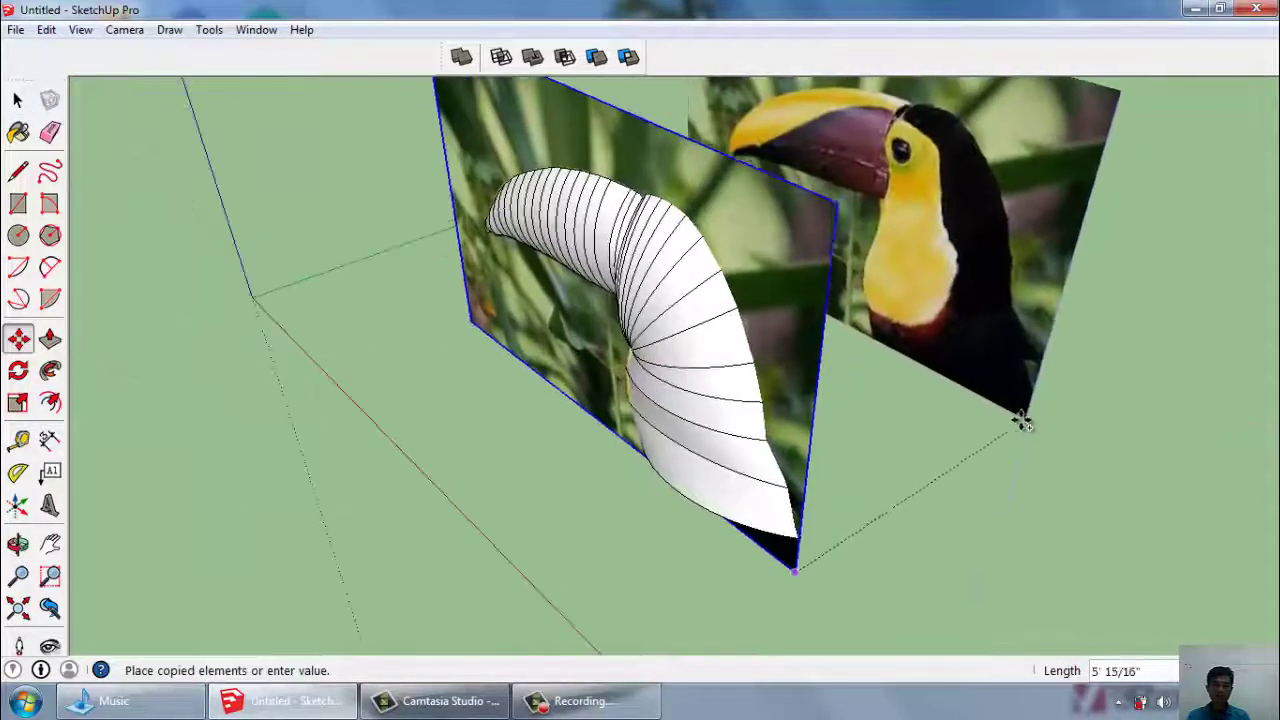
click(997, 434)
key(space)
Frame both photos from the front and open the Materials browser.
scroll(926, 509, down, 3)
scroll(739, 394, up, 3)
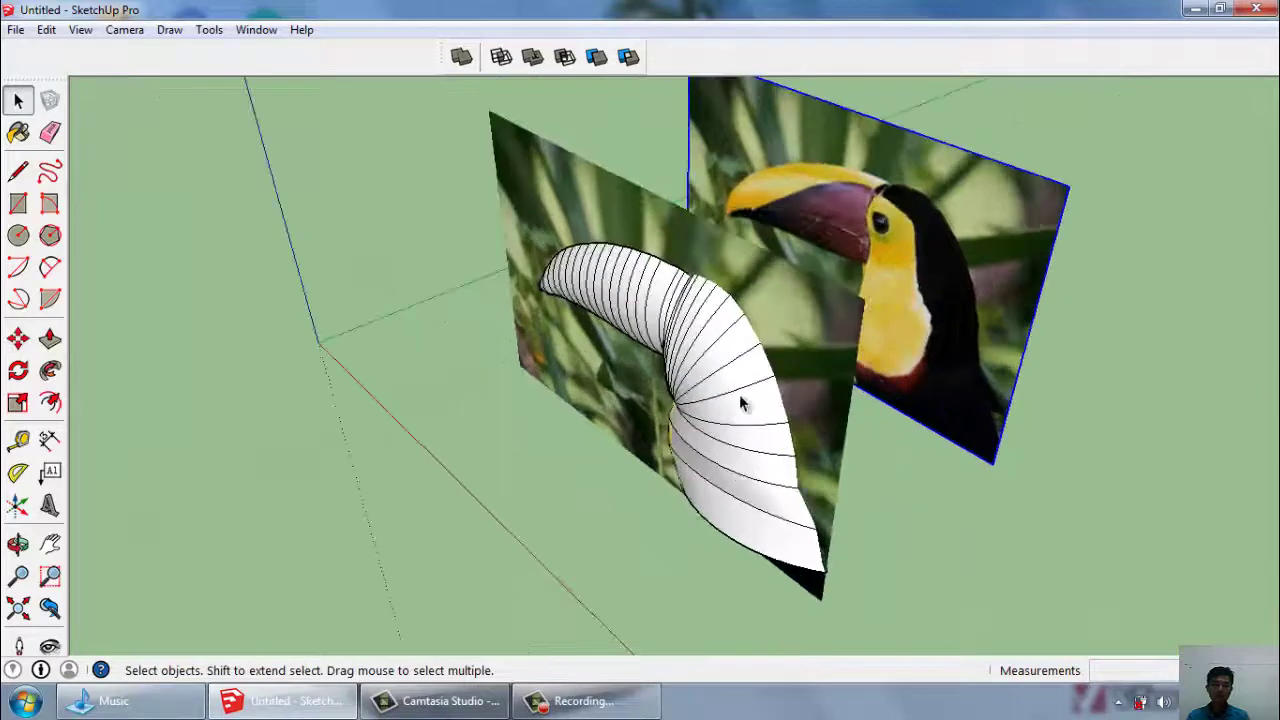
scroll(783, 447, down, 2)
middle_drag(783, 447, 795, 376)
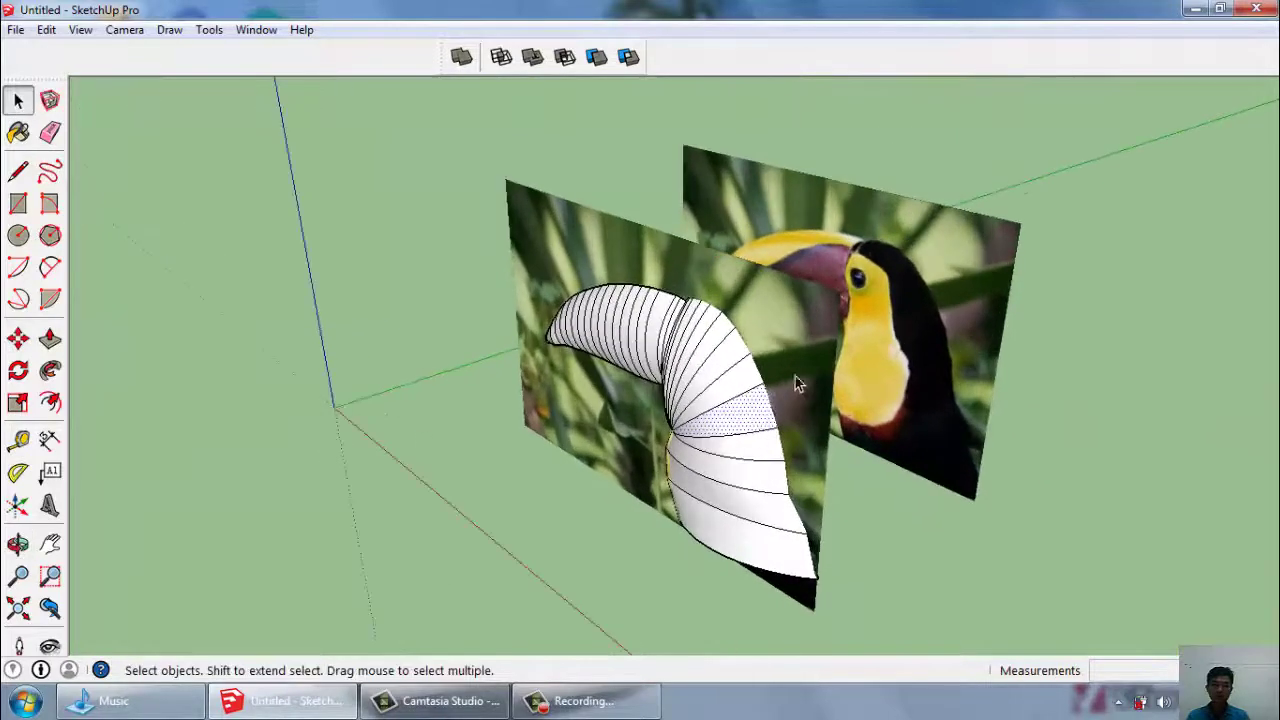
scroll(906, 466, down, 1)
click(18, 132)
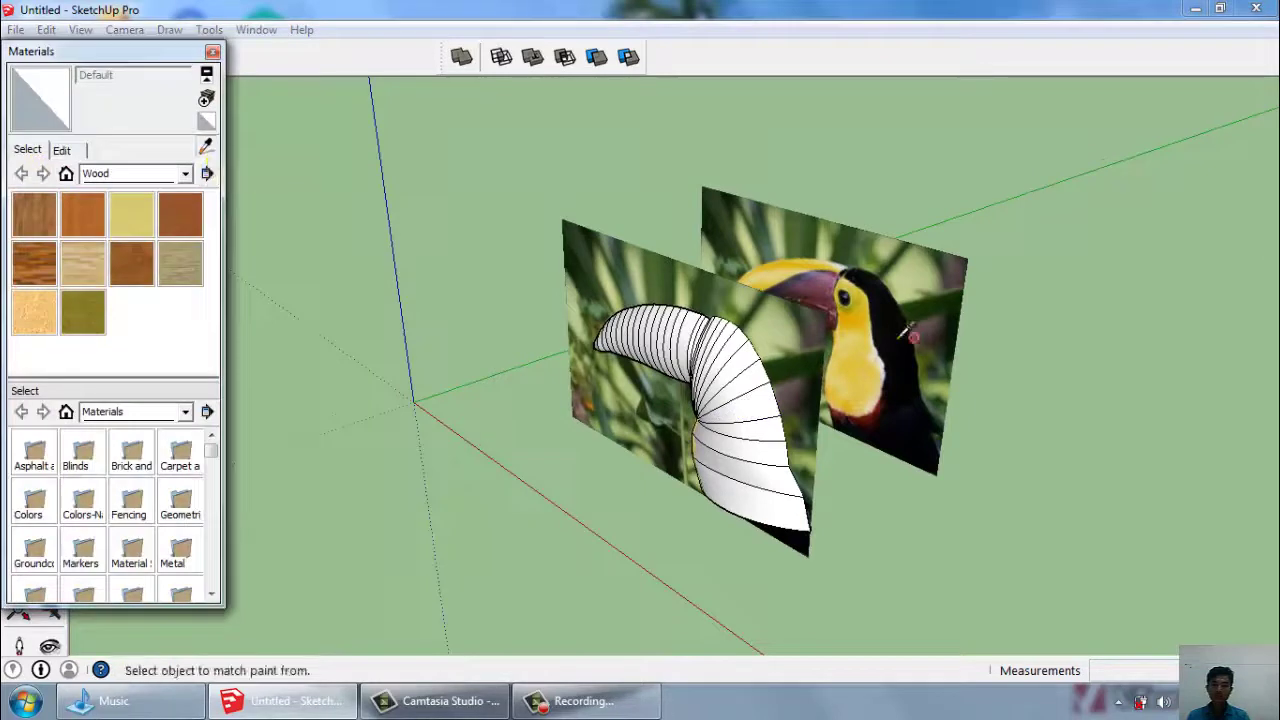
Explode the back toucan photo and sample its texture with the eyedropper.
key(space)
right_click(883, 357)
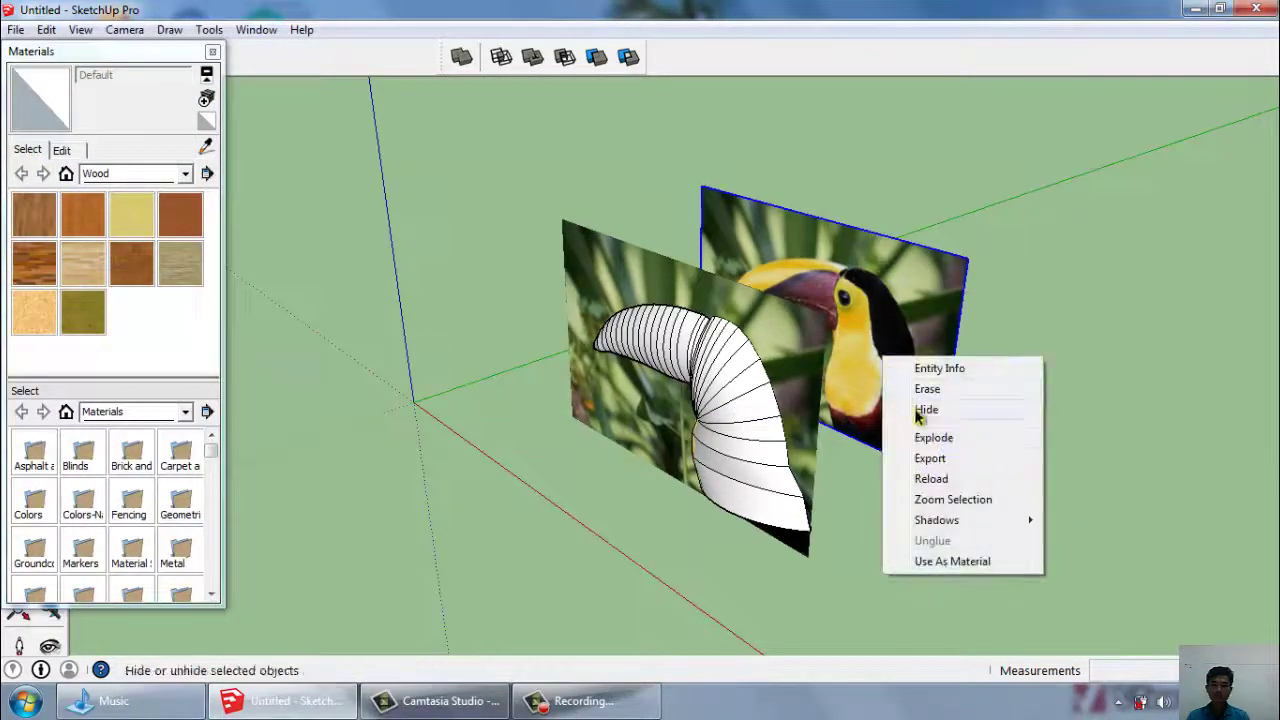
click(924, 440)
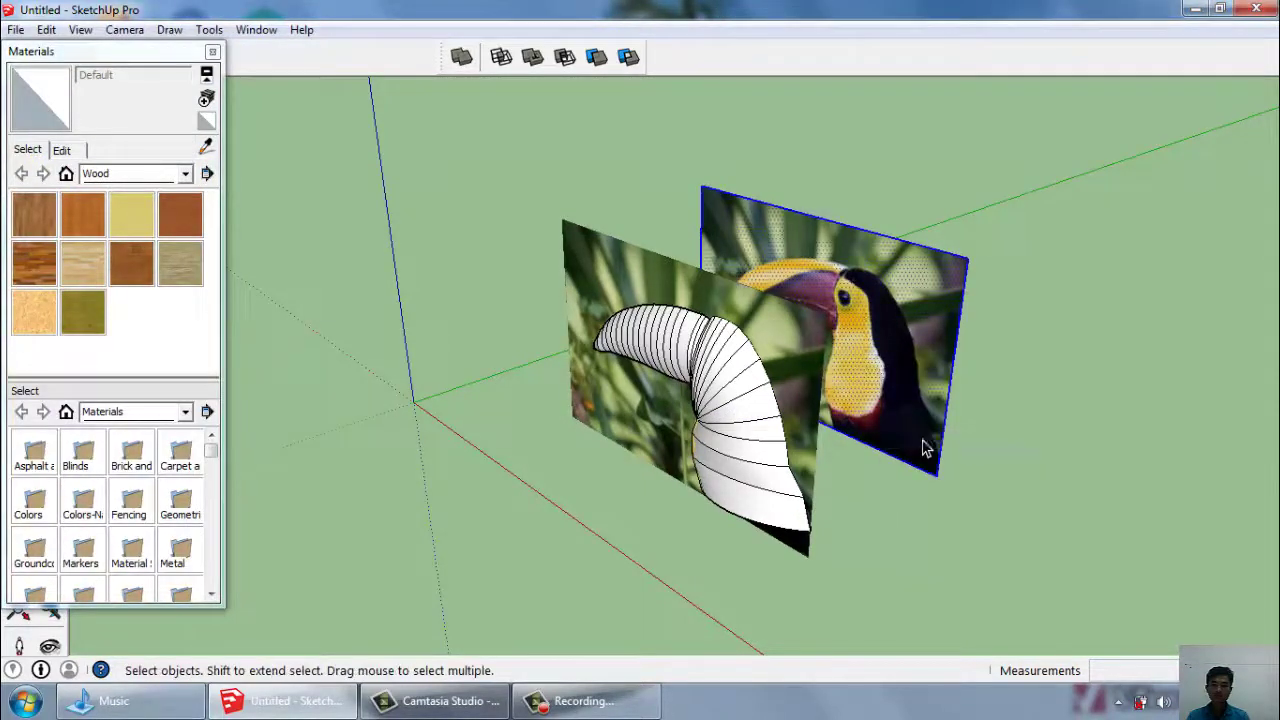
click(207, 148)
click(851, 367)
Paint the tube and beak strips of the shell with the toucan photo texture.
scroll(750, 403, up, 2)
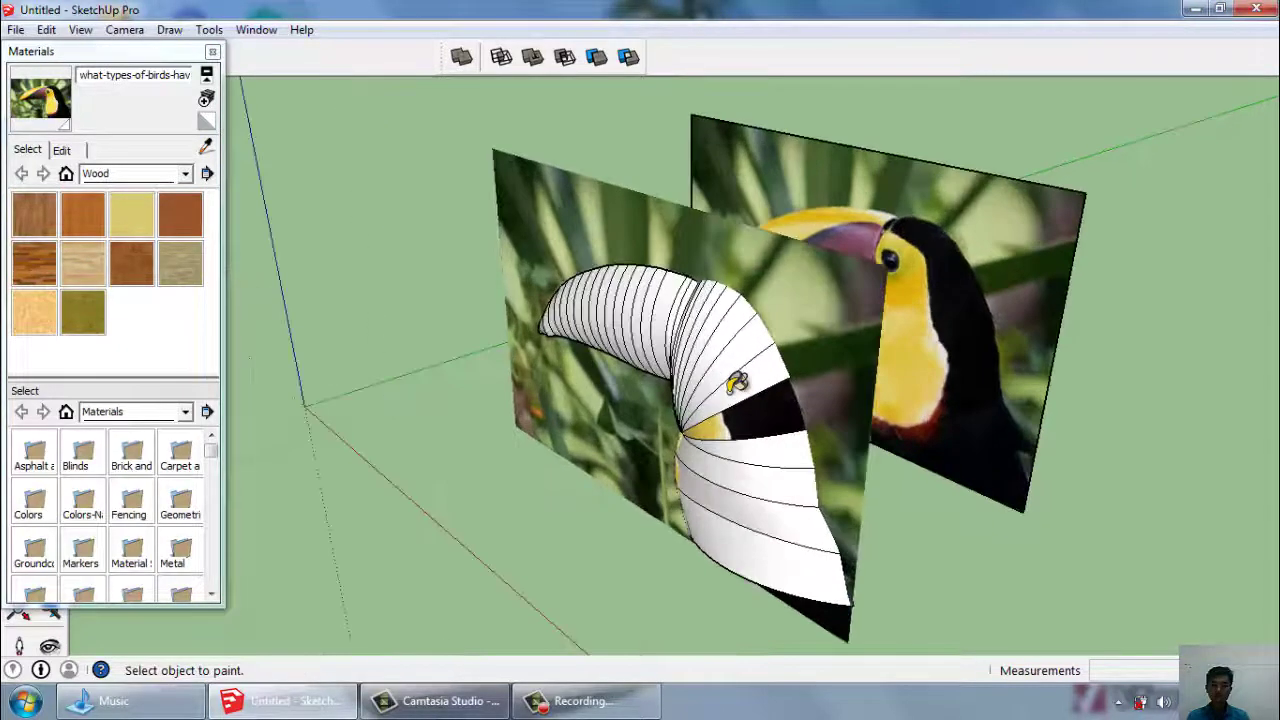
scroll(748, 374, up, 1)
scroll(795, 414, up, 1)
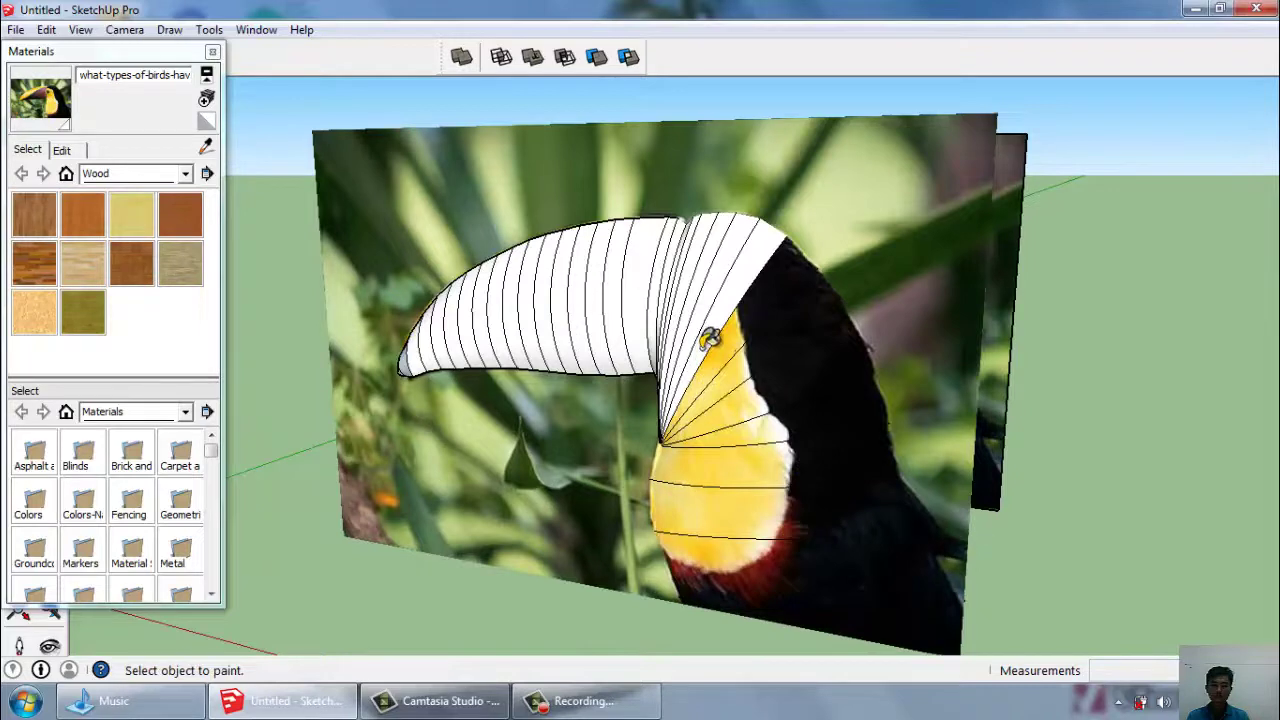
scroll(663, 285, up, 2)
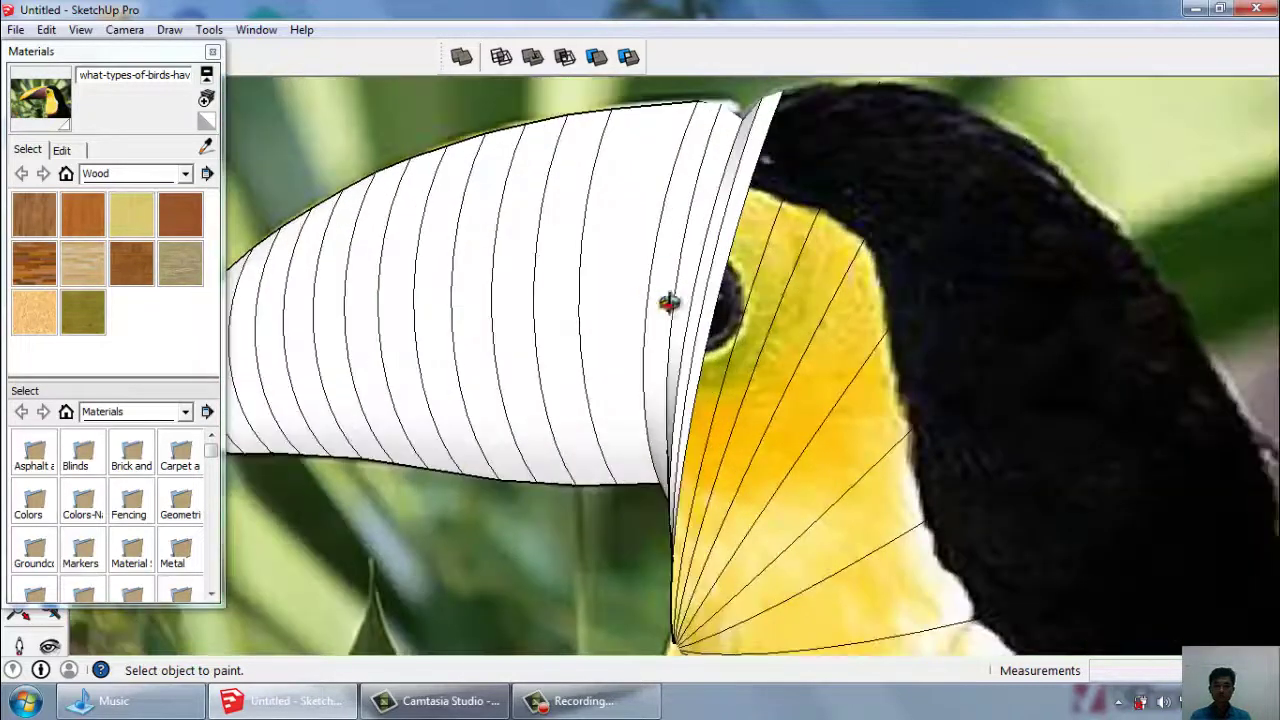
scroll(668, 297, up, 1)
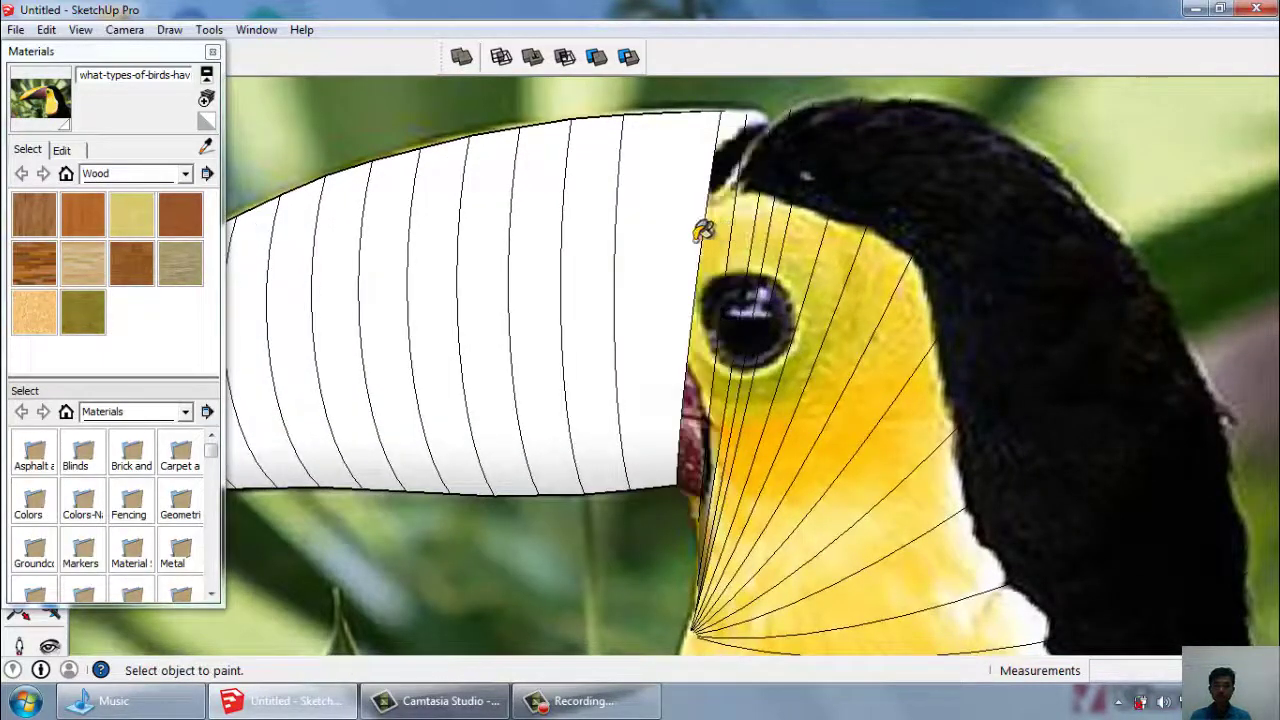
click(701, 232)
click(340, 292)
scroll(437, 294, down, 2)
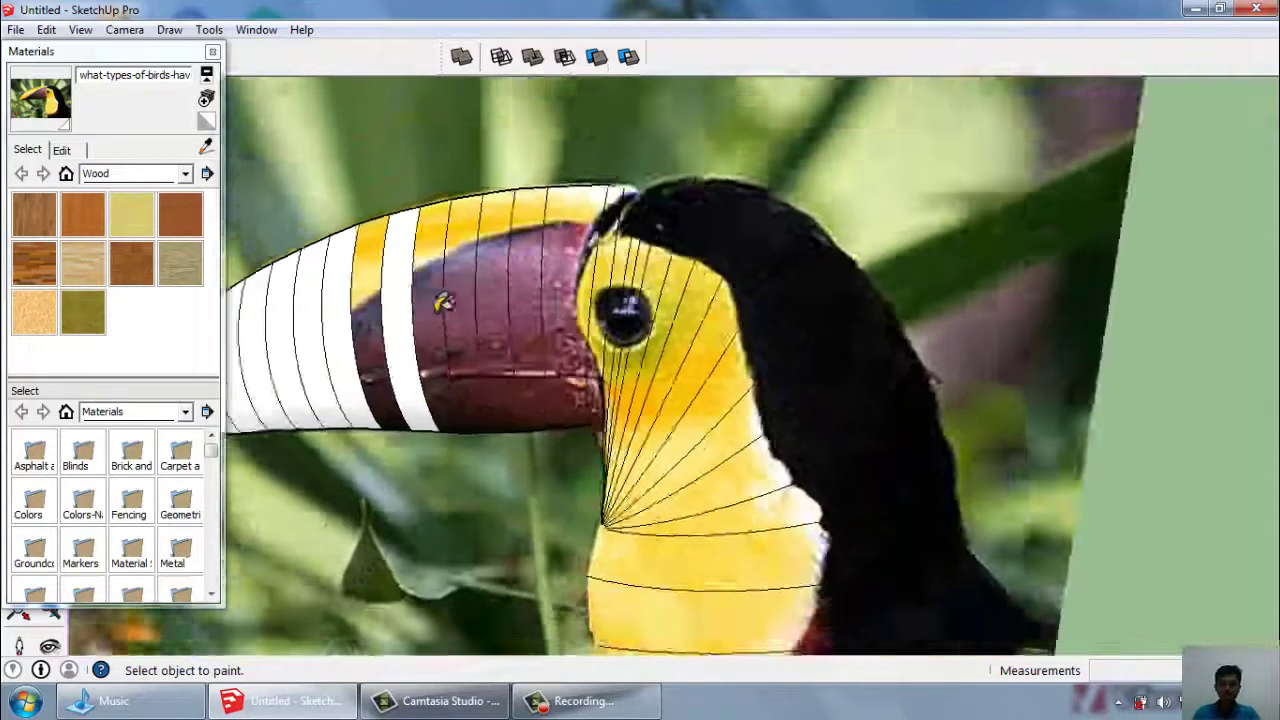
scroll(323, 334, up, 1)
scroll(290, 410, up, 2)
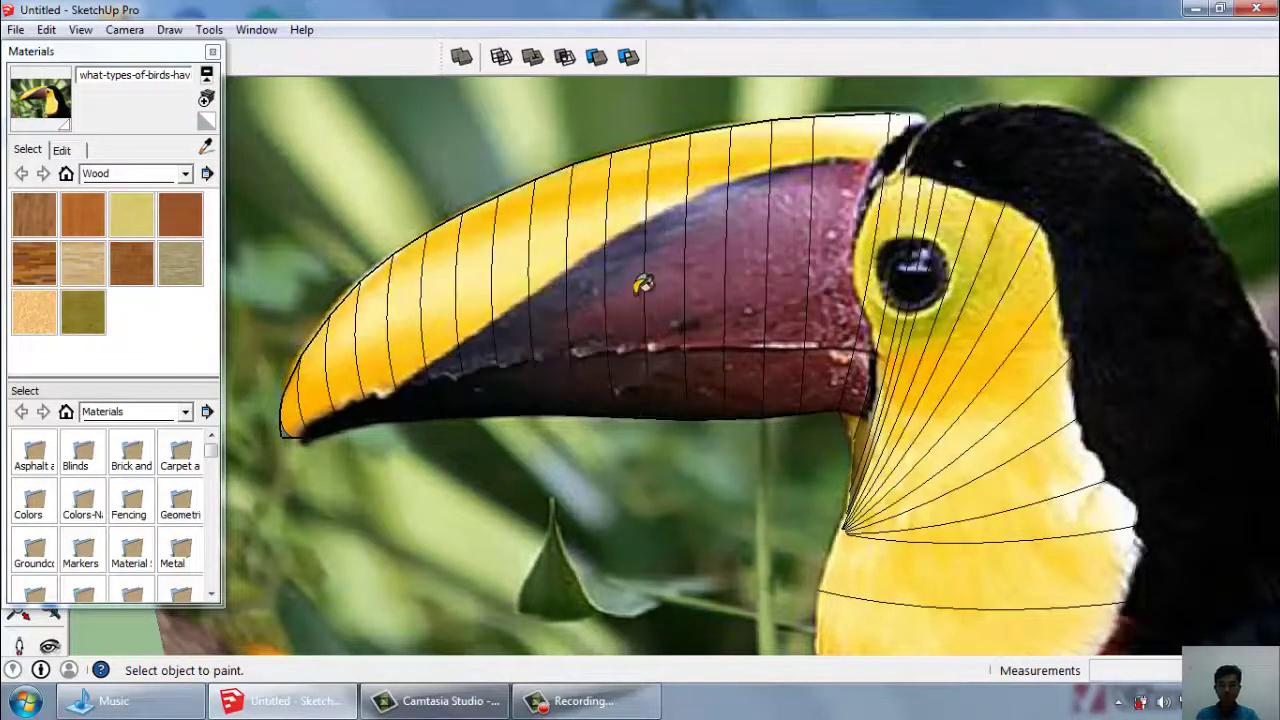
scroll(330, 440, up, 1)
scroll(313, 421, up, 2)
scroll(314, 428, down, 2)
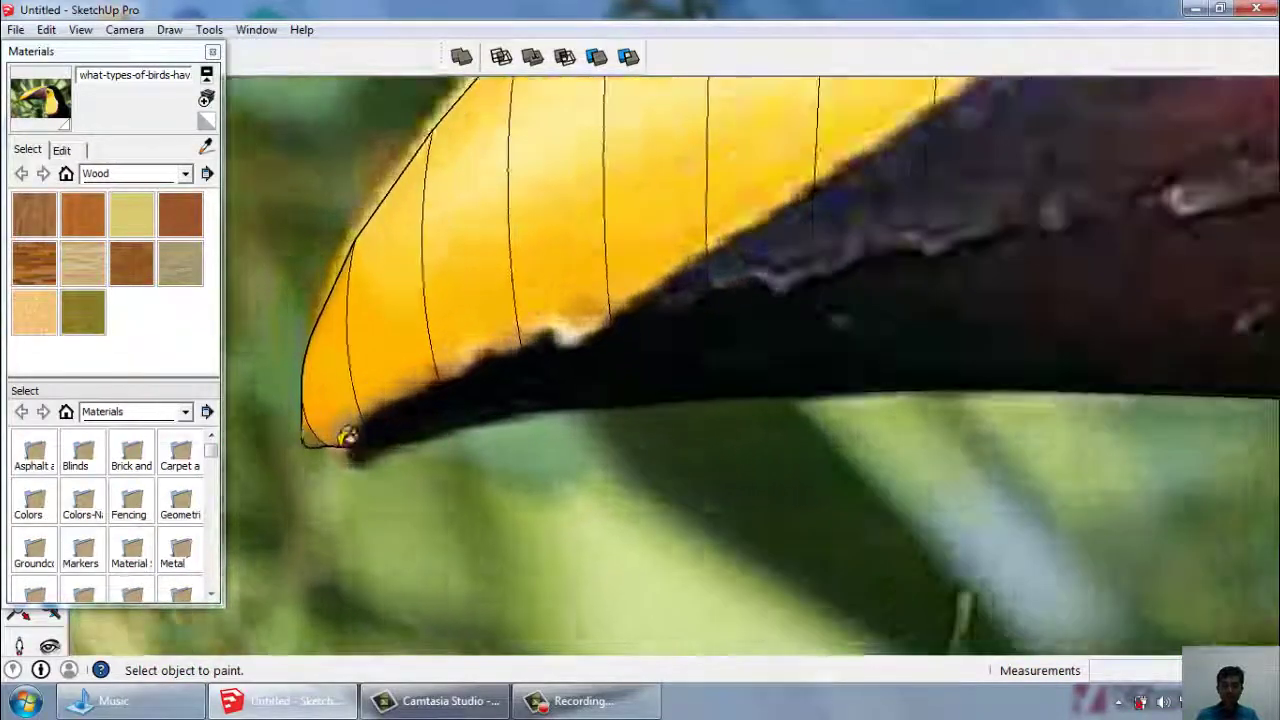
scroll(314, 428, down, 2)
Close the Materials panel and orbit around the toucan photos and textured shell.
click(212, 51)
key(space)
scroll(326, 378, down, 3)
mouse_move(326, 378)
middle_down()
mouse_move(420, 380)
mouse_move(520, 360)
middle_up()
scroll(688, 292, up, 3)
scroll(668, 303, up, 2)
scroll(668, 303, down, 3)
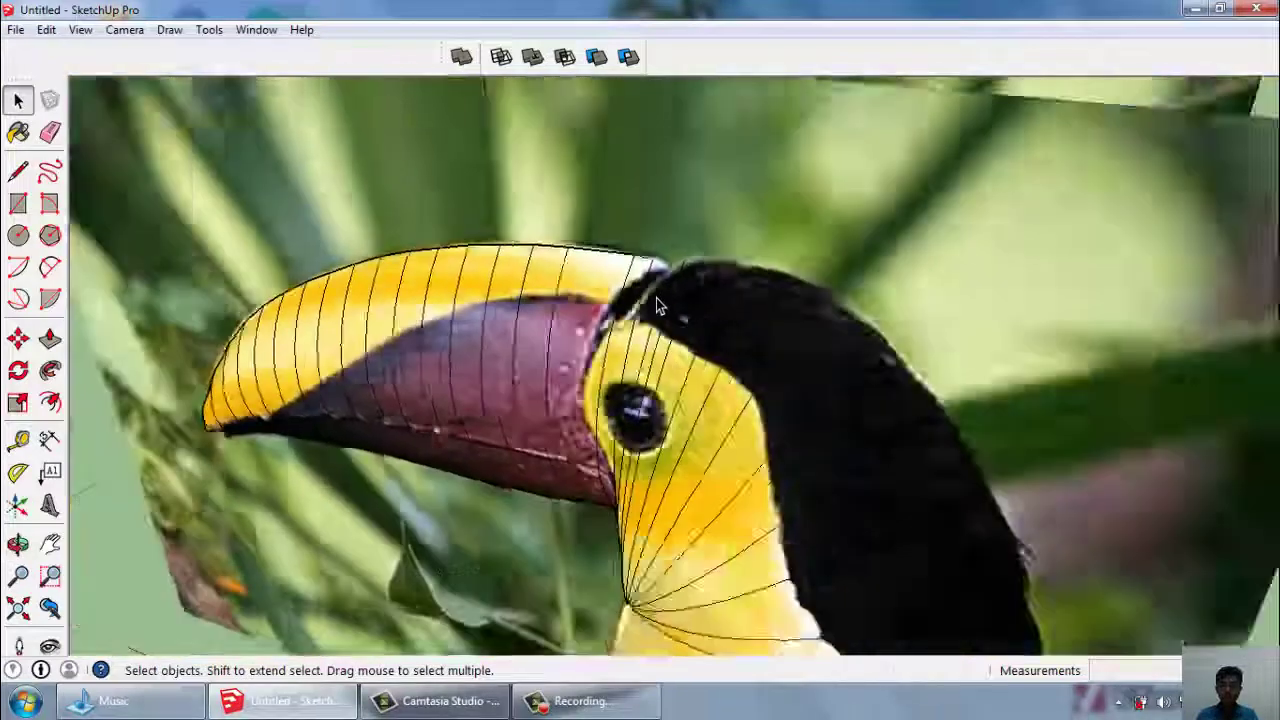
scroll(660, 305, down, 2)
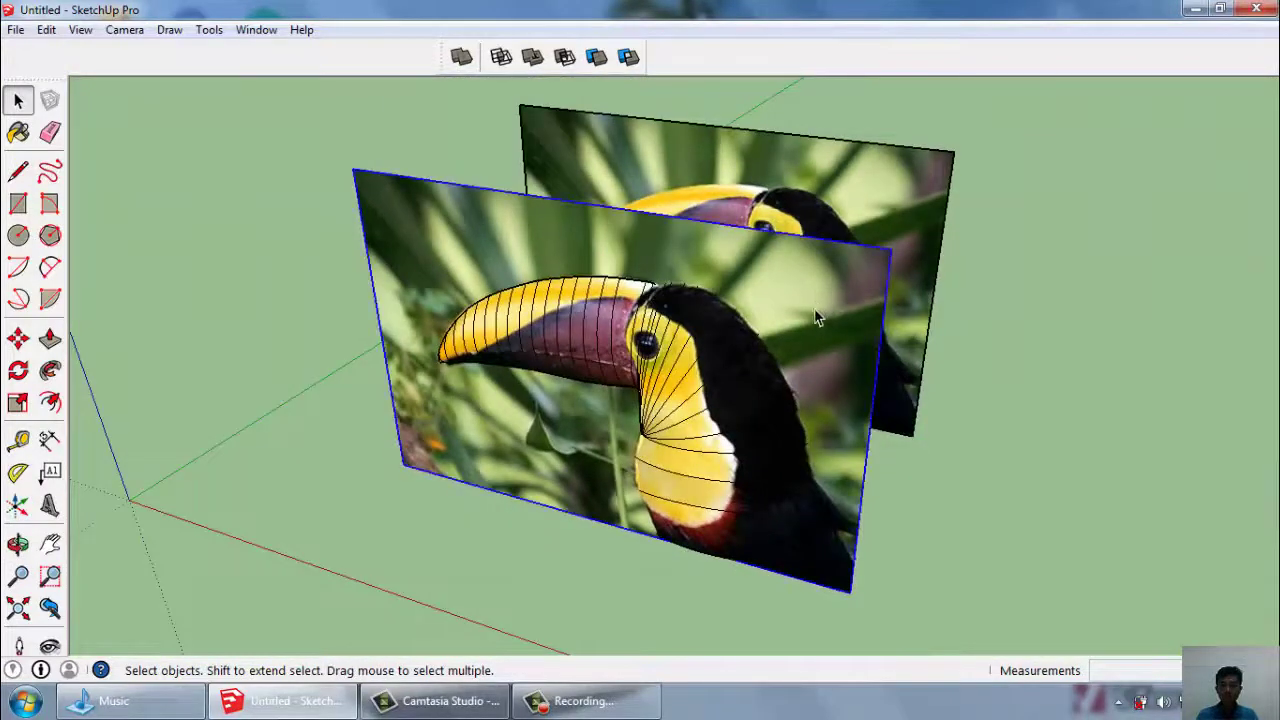
middle_drag(819, 303, 727, 352)
Hide the front photo panel to reveal the textured toucan shell.
right_click(791, 323)
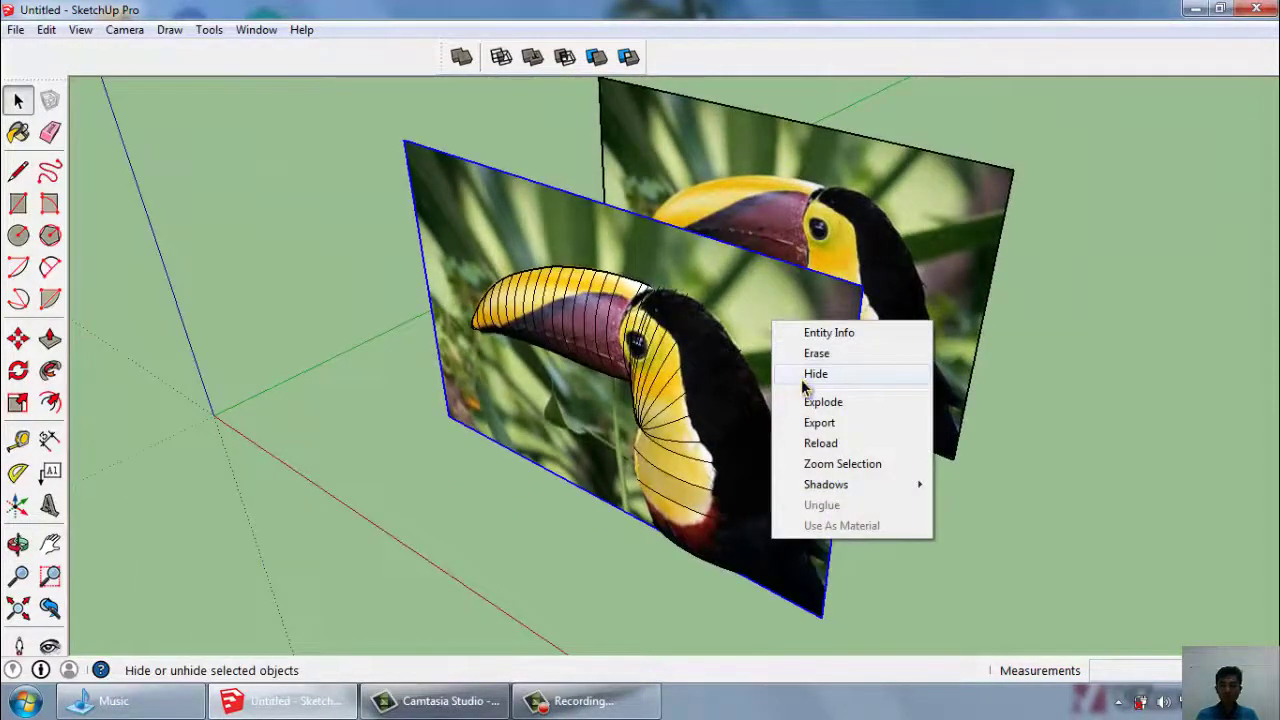
click(801, 379)
middle_drag(801, 379, 813, 377)
scroll(813, 377, up, 3)
scroll(813, 377, up, 1)
Turn the textured toucan shell into a component.
scroll(560, 320, up, 4)
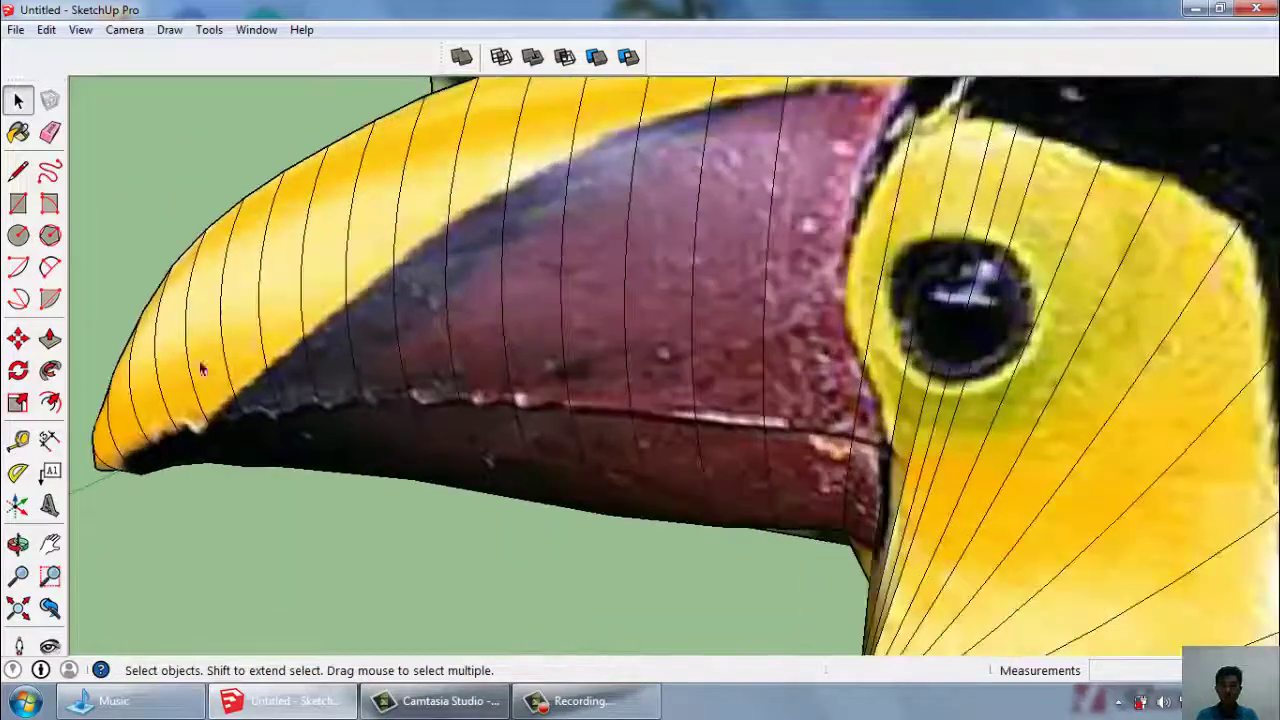
scroll(647, 340, down, 2)
scroll(647, 340, down, 2)
scroll(771, 314, down, 3)
scroll(735, 517, down, 3)
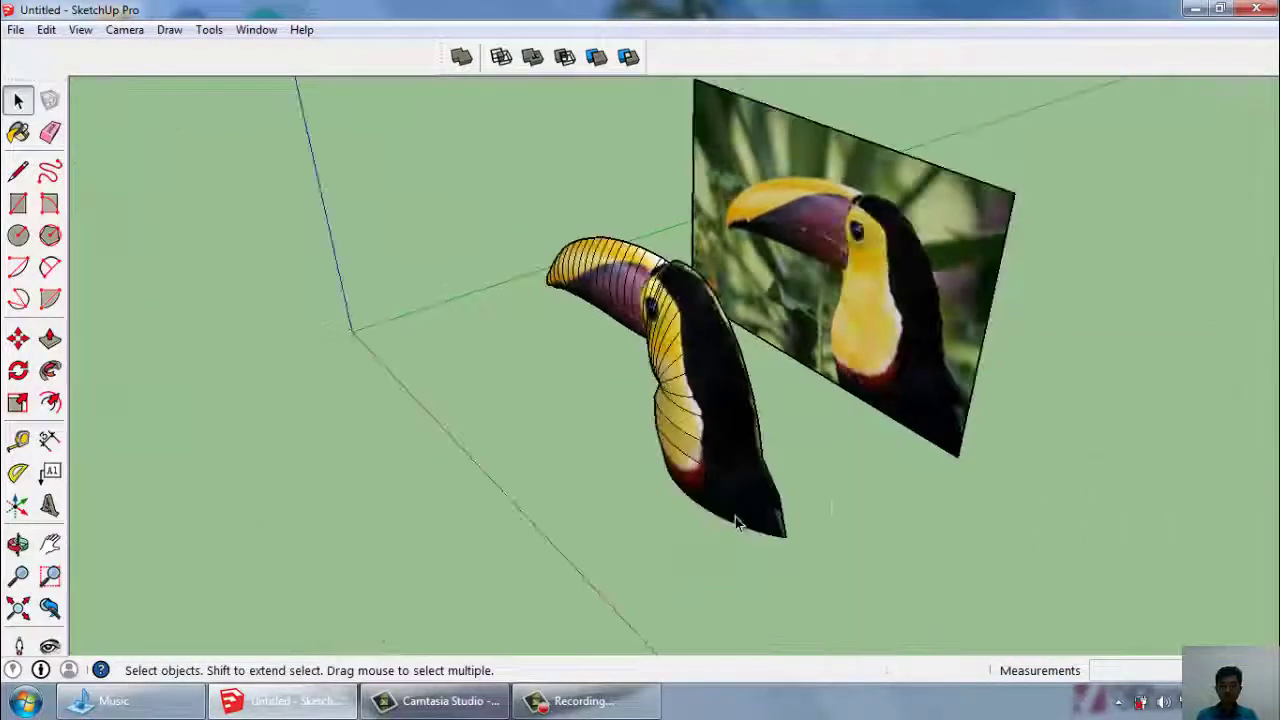
middle_drag(735, 517, 675, 443)
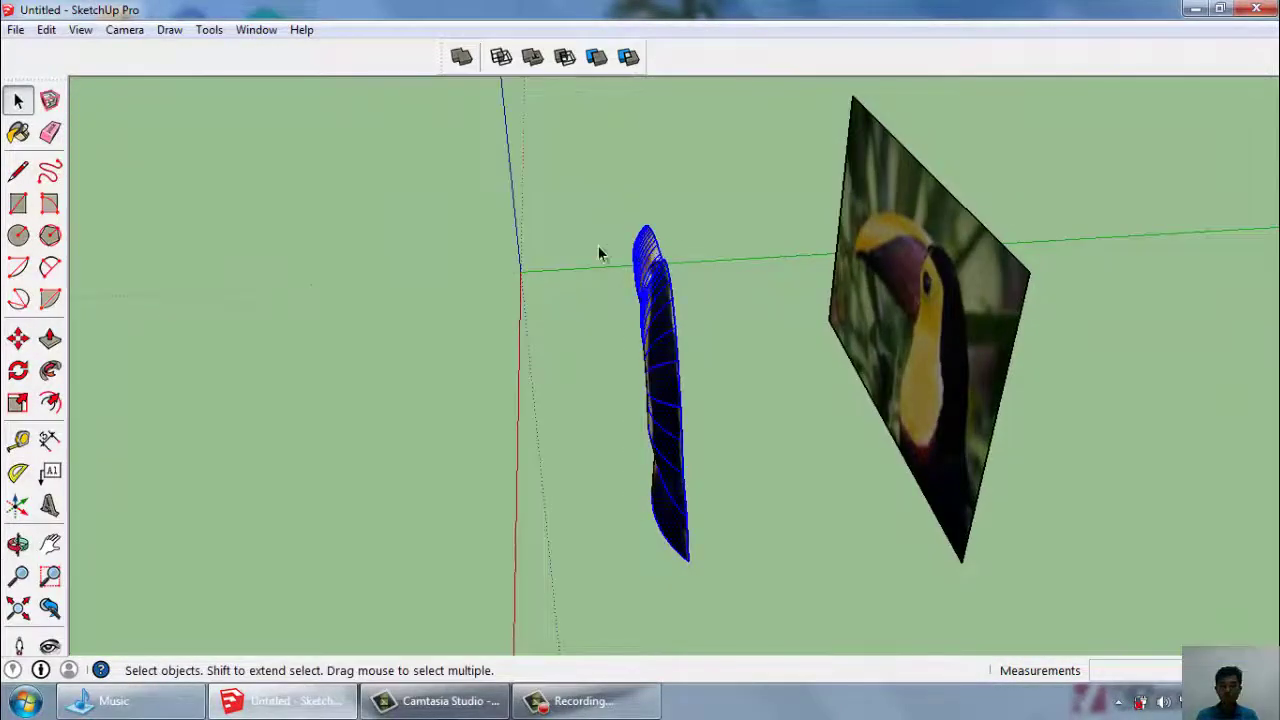
right_click(660, 331)
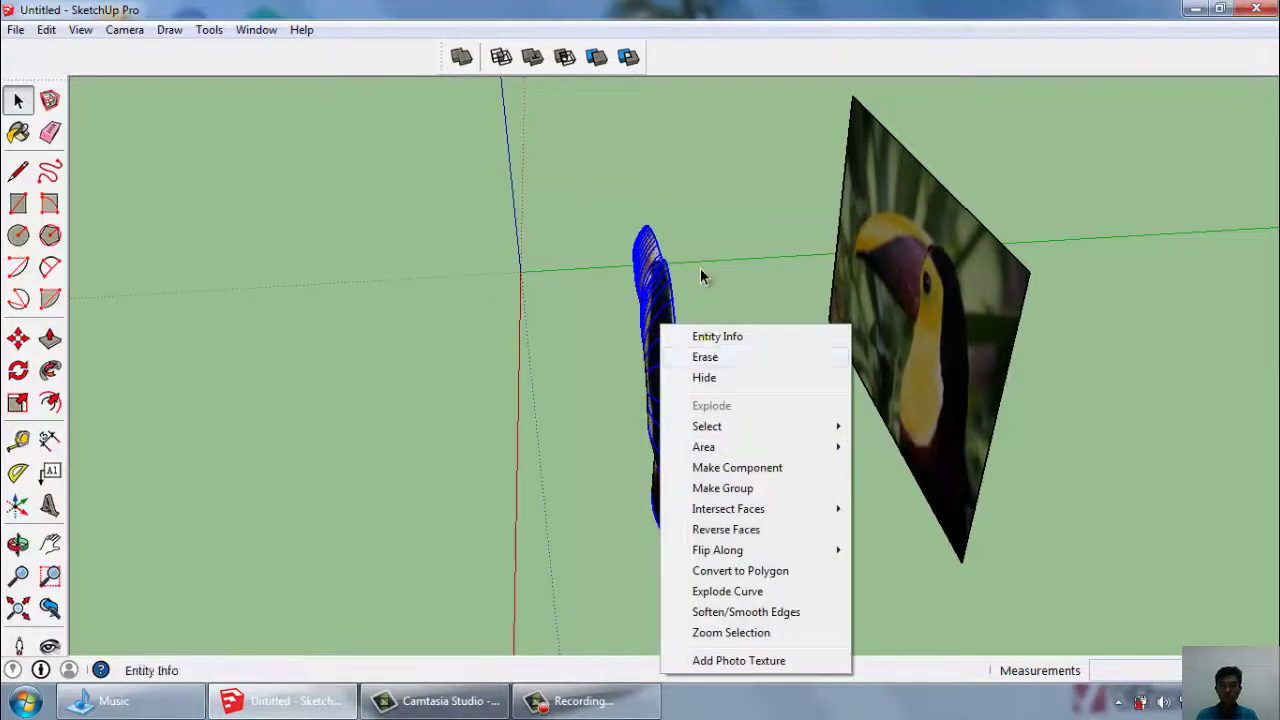
key(Escape)
key(g)
key(Return)
Unhide all hidden geometry to bring back the toucan photo panel.
middle_drag(751, 380, 130, 70)
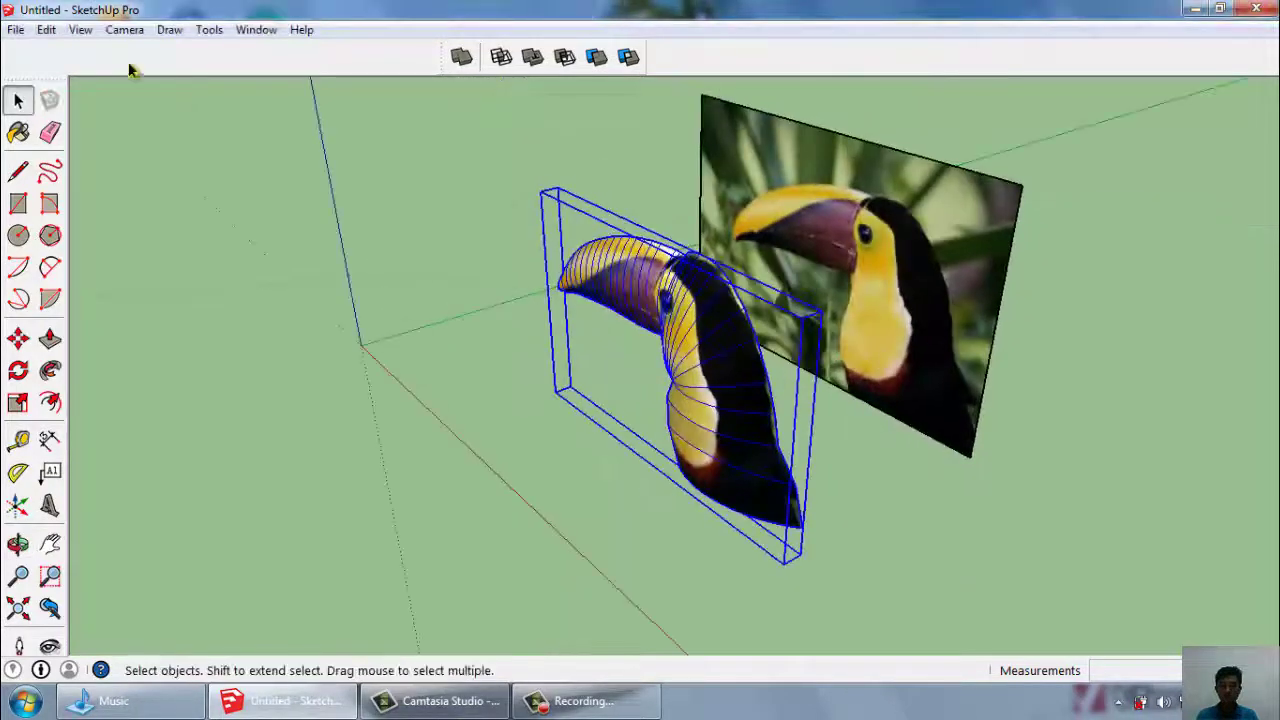
click(46, 31)
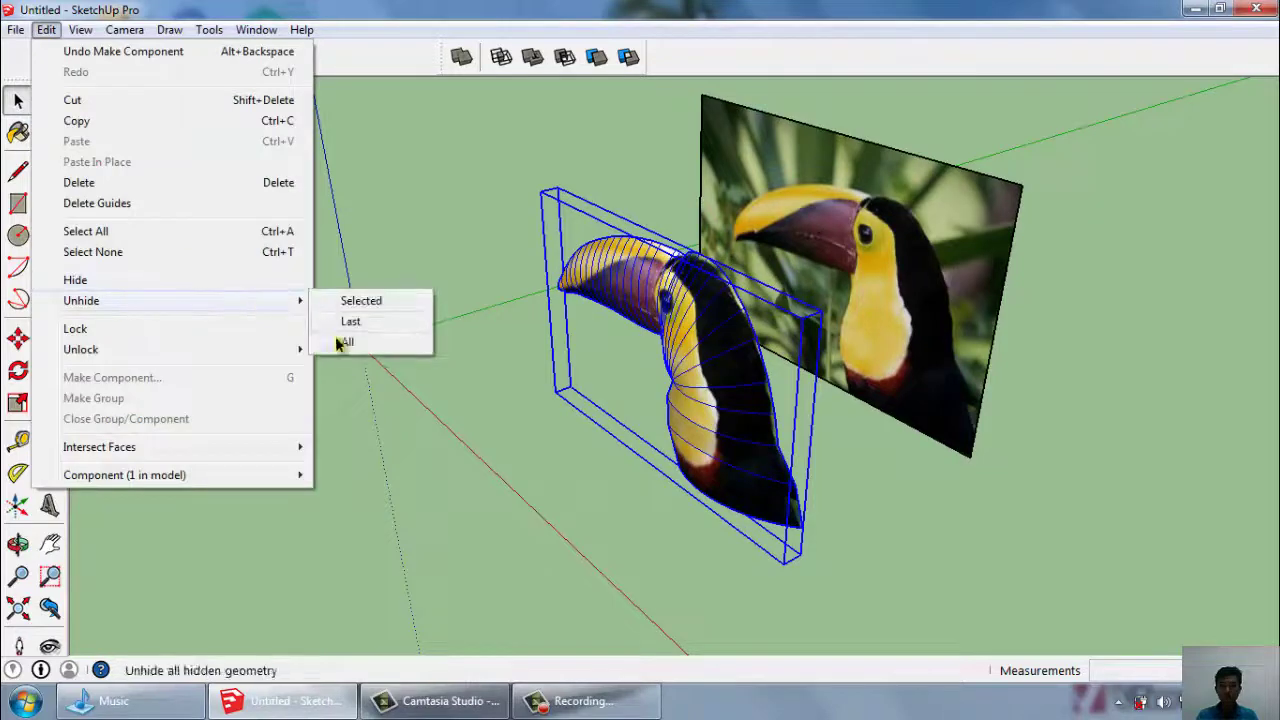
click(343, 342)
scroll(731, 486, up, 2)
scroll(826, 543, up, 2)
scroll(826, 590, up, 3)
scroll(668, 555, up, 2)
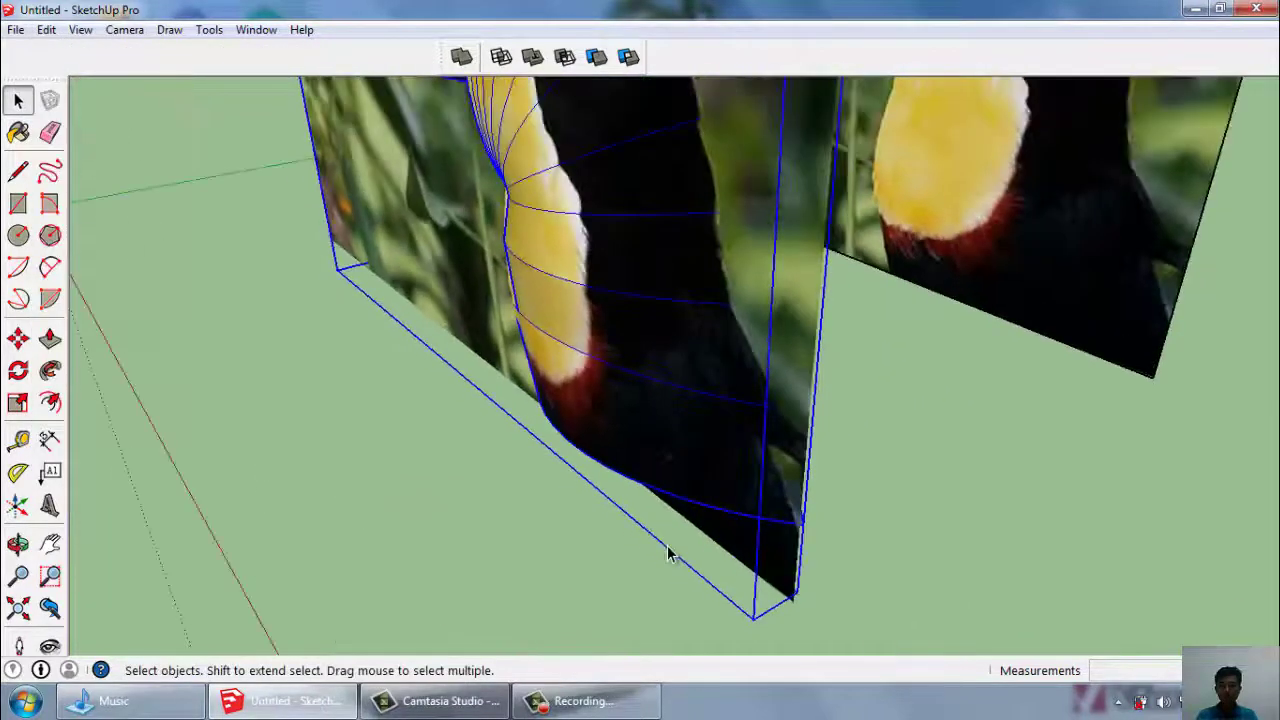
Start copying the toucan component from its bottom endpoint.
mouse_move(781, 590)
middle_down()
mouse_move(800, 594)
mouse_move(735, 620)
middle_up()
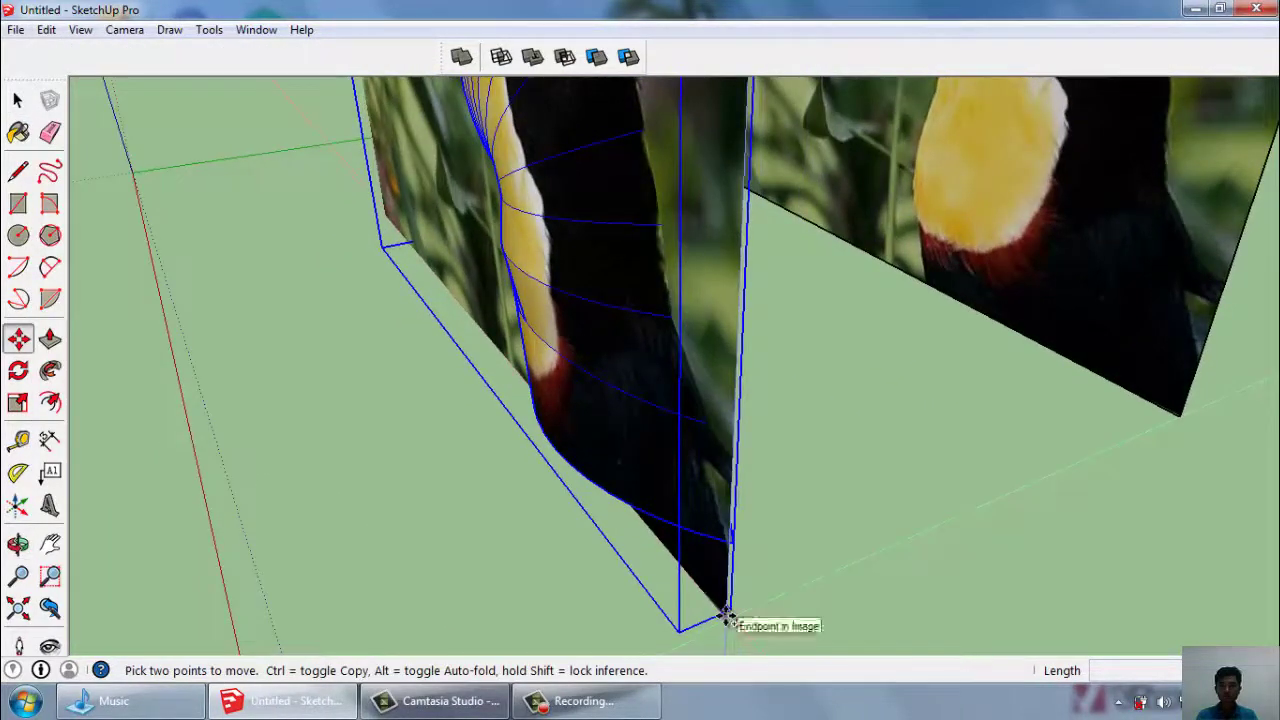
click(727, 617)
scroll(840, 583, down, 3)
scroll(714, 557, down, 3)
scroll(620, 595, down, 2)
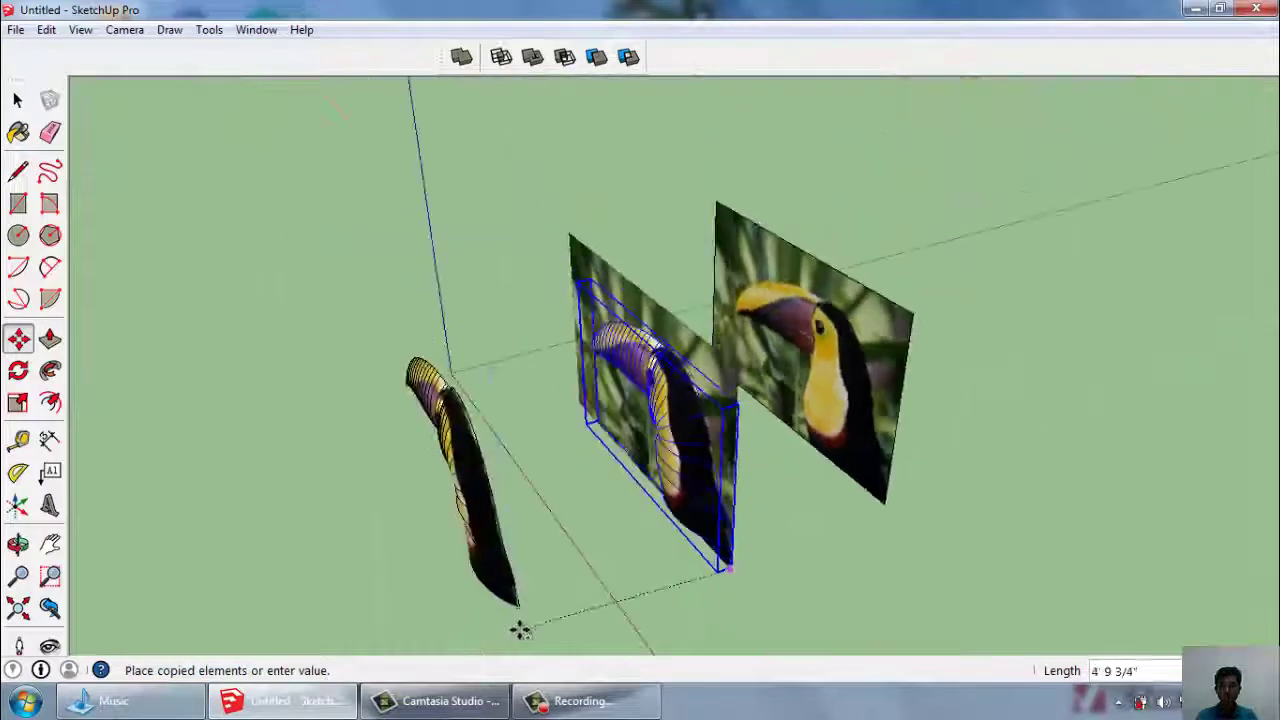
Place the copied toucan component beside the original.
click(522, 651)
right_click(497, 545)
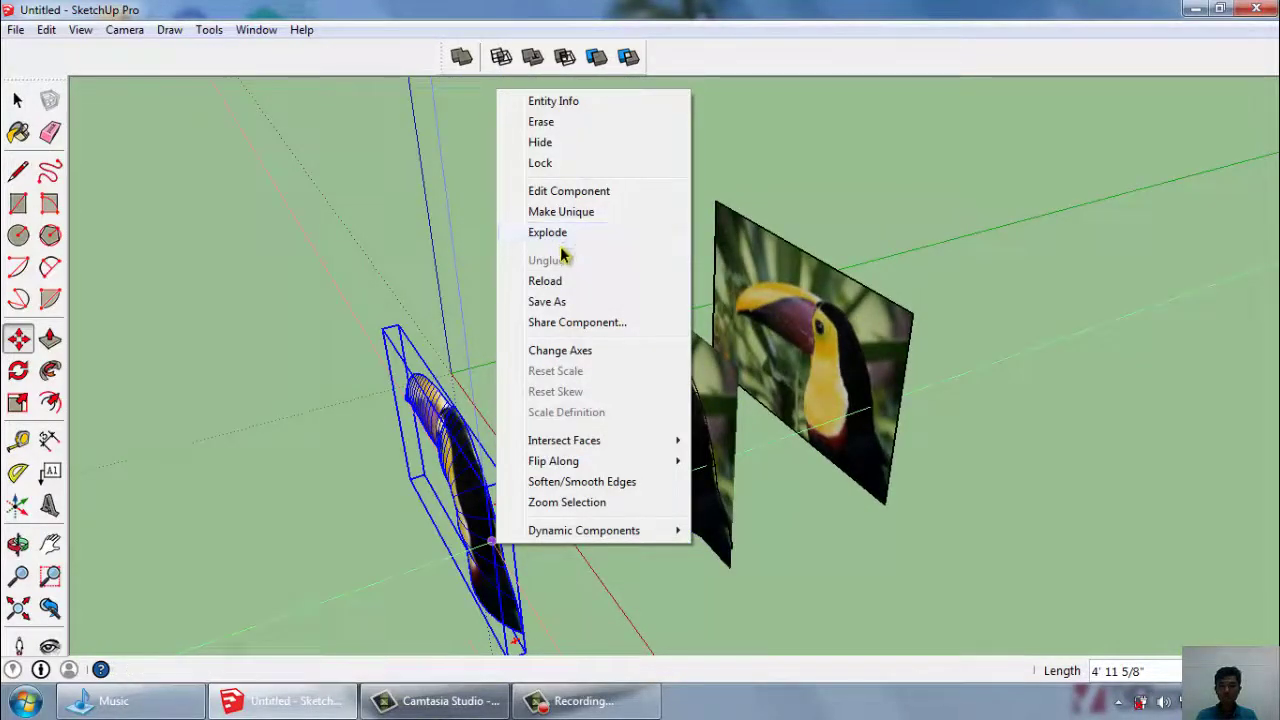
key(Escape)
scroll(534, 394, down, 2)
scroll(536, 397, up, 2)
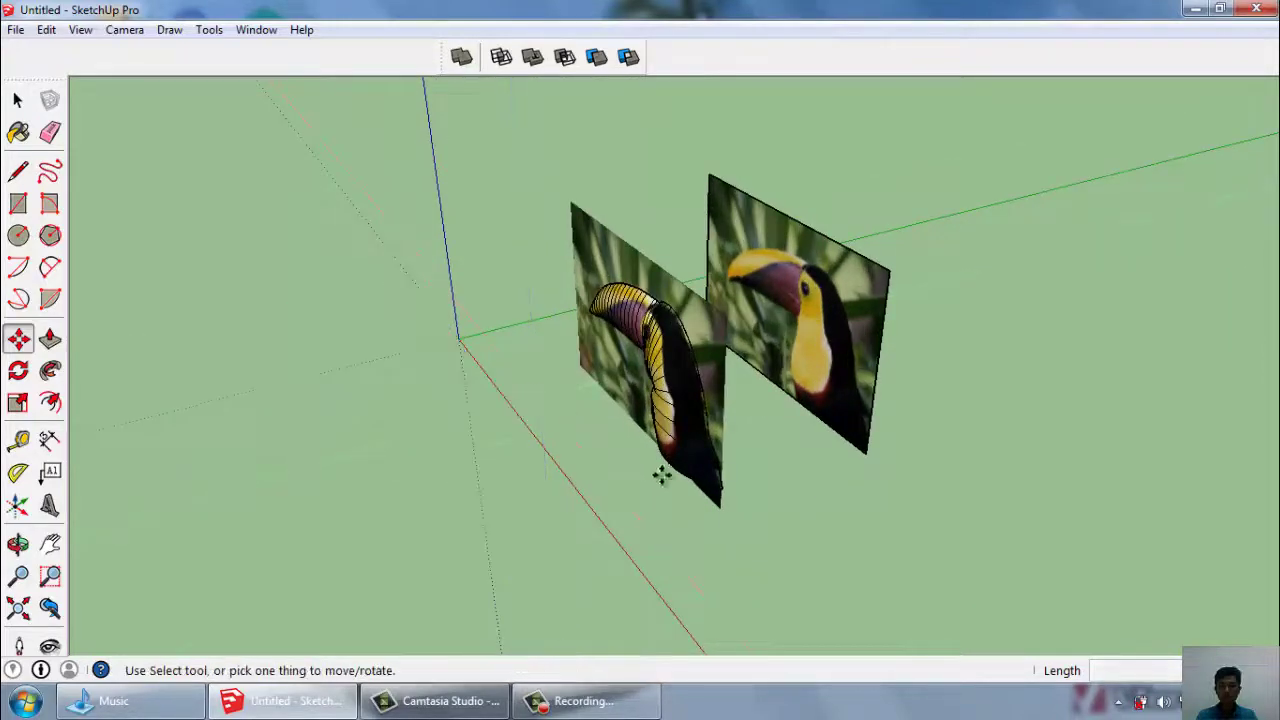
scroll(662, 475, up, 2)
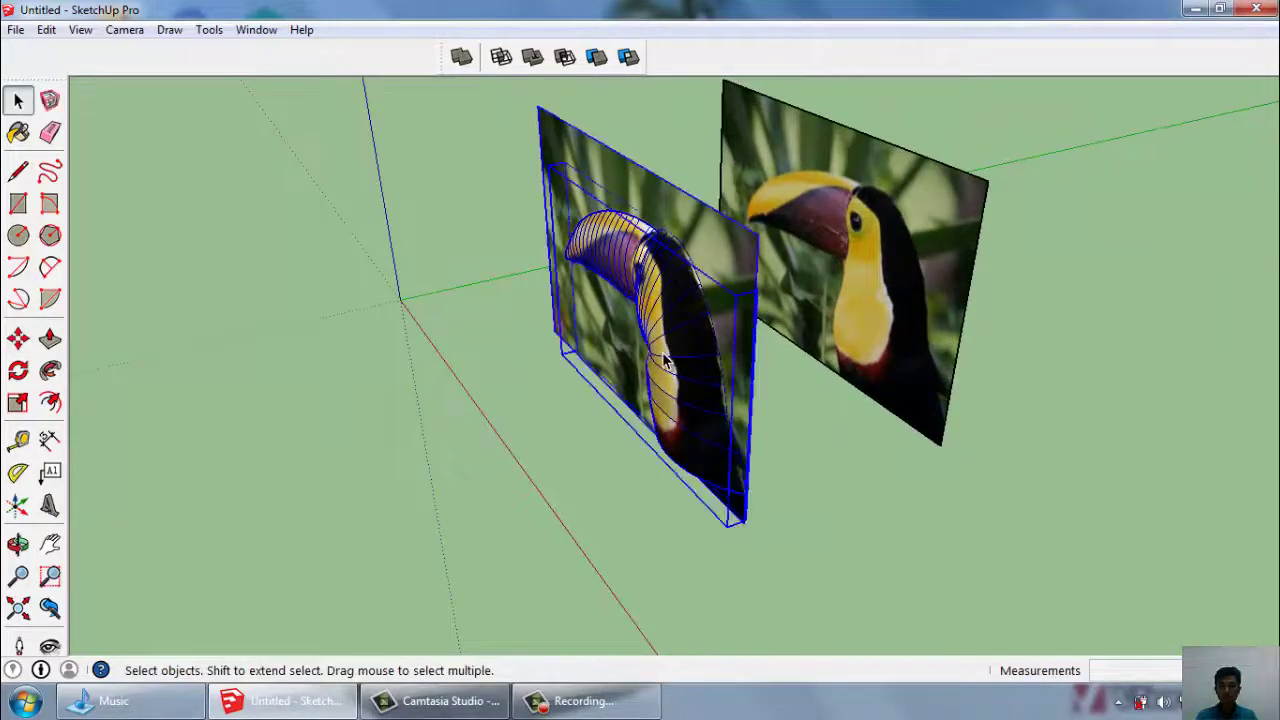
scroll(745, 525, up, 3)
scroll(737, 529, up, 2)
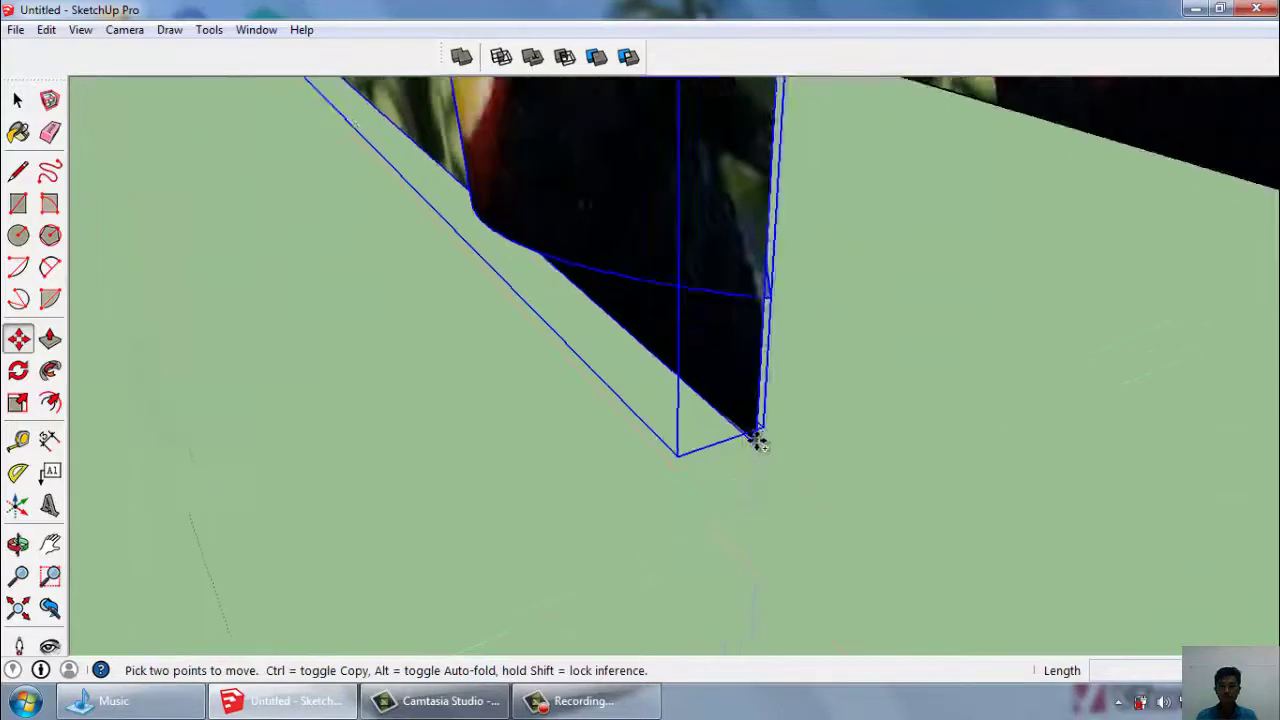
ctrl+click(756, 437)
click(499, 538)
Mirror the copy and snap its endpoint against the original toucan.
right_click(430, 335)
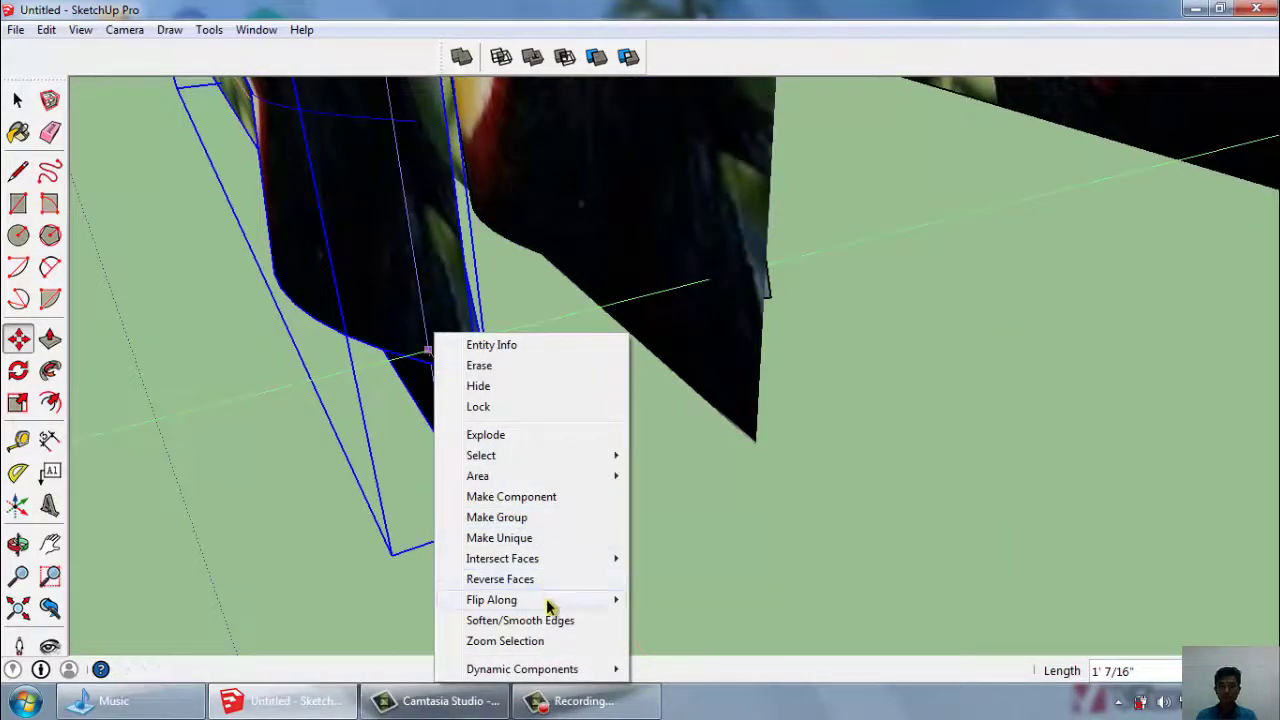
click(668, 618)
mouse_move(666, 620)
middle_down()
mouse_move(588, 582)
mouse_move(562, 592)
middle_up()
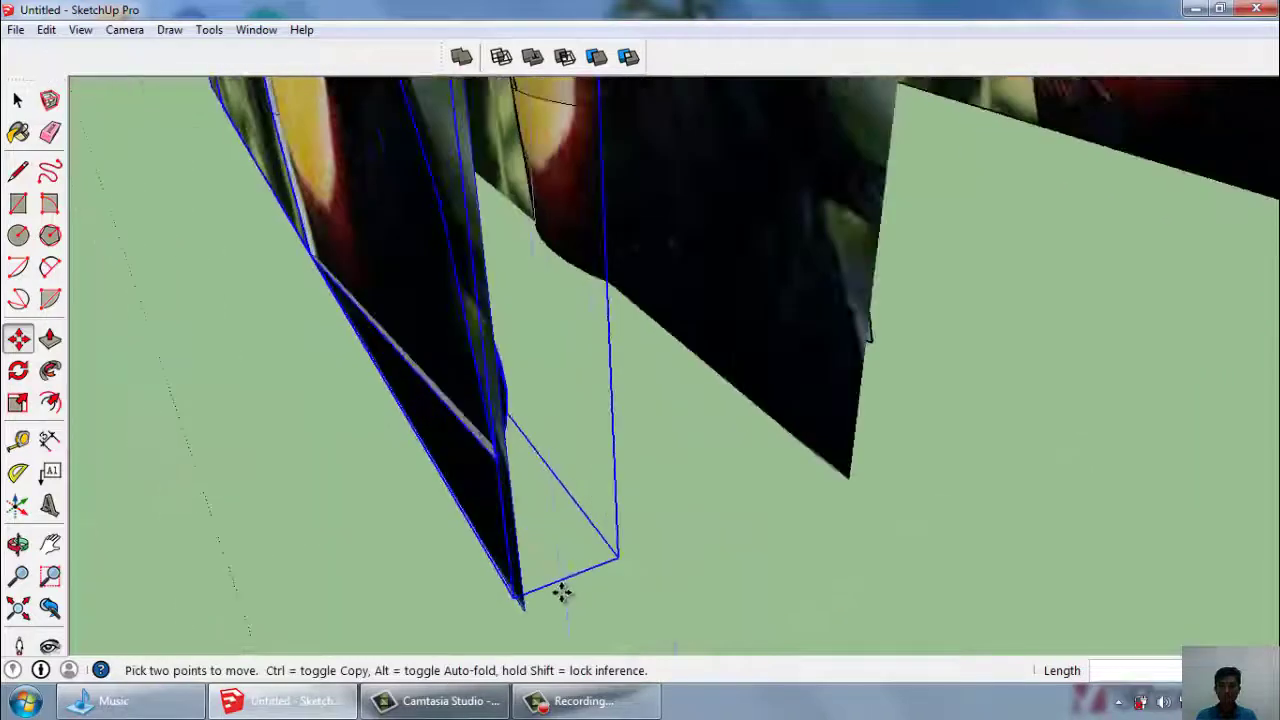
click(522, 609)
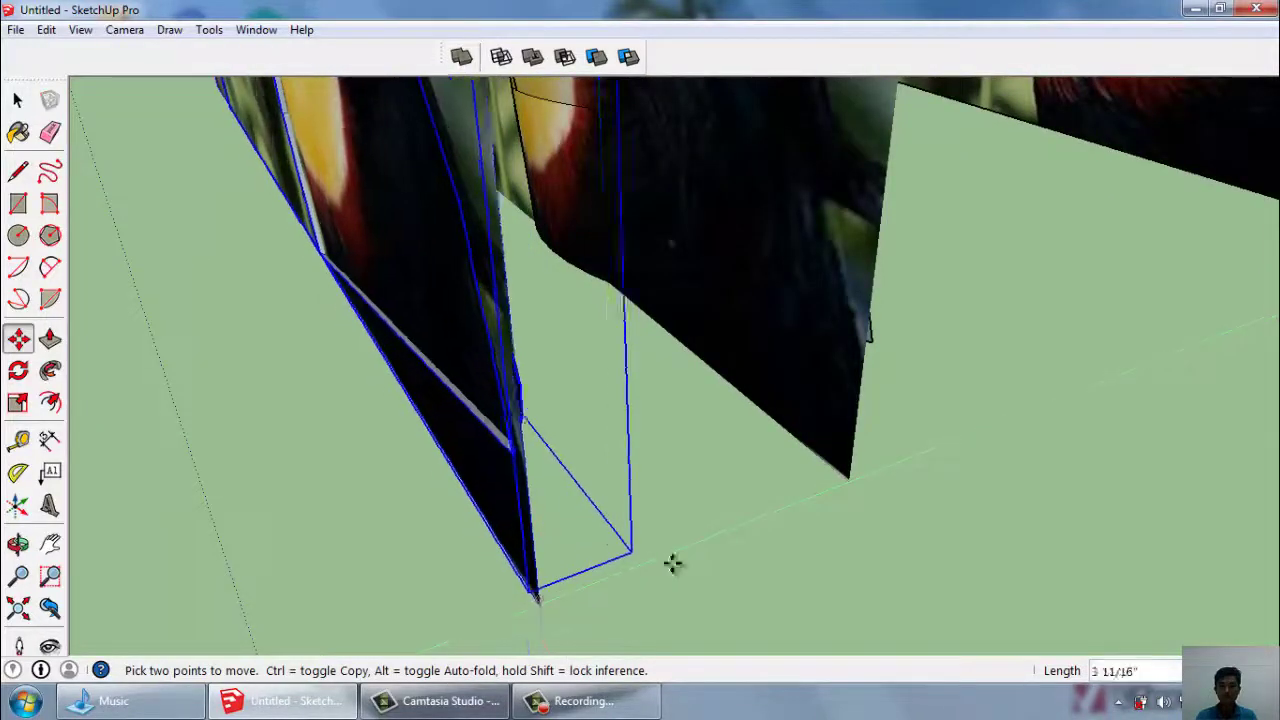
click(843, 483)
scroll(777, 531, down, 3)
key(space)
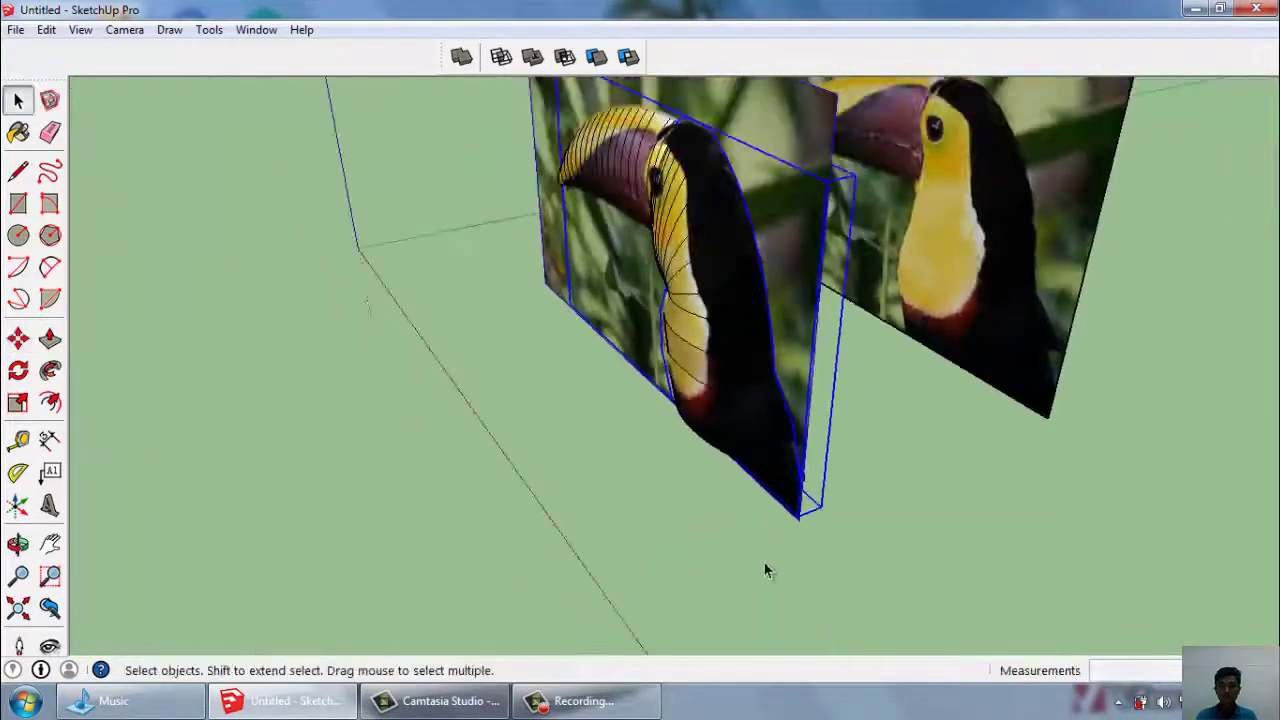
scroll(766, 566, down, 2)
Hide the front toucan reference photo plane.
right_click(737, 242)
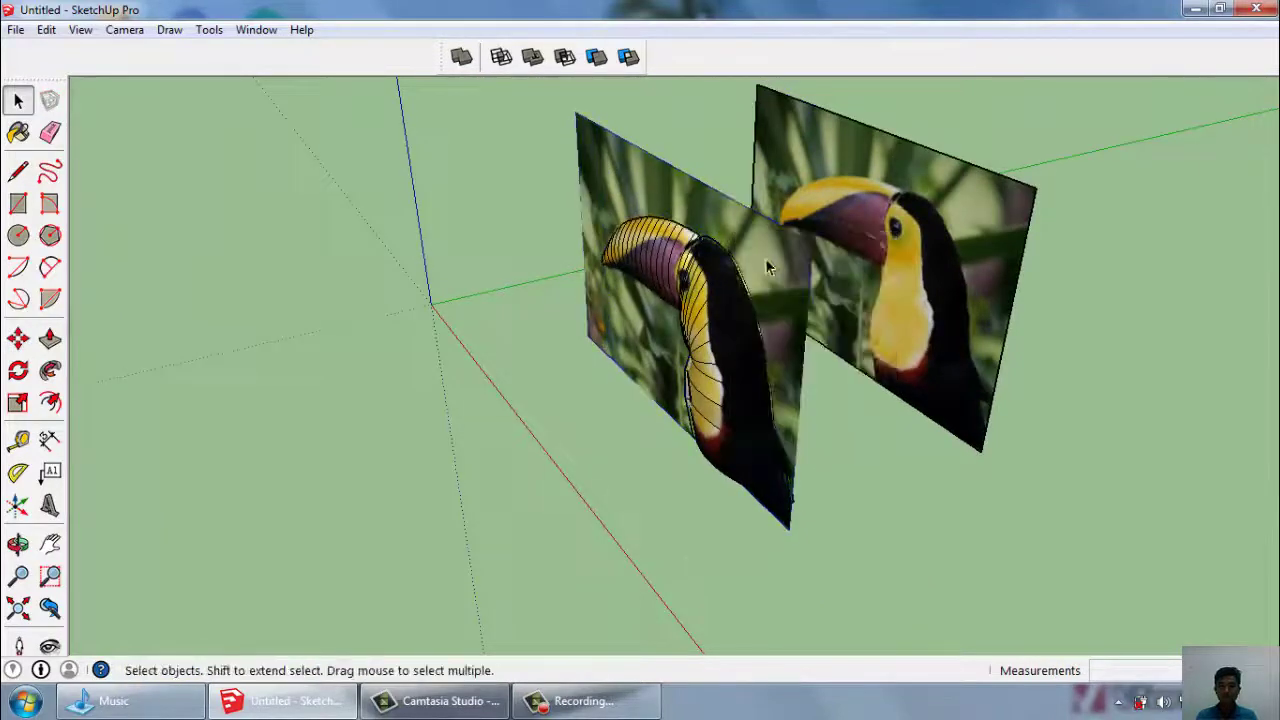
right_click(786, 264)
click(792, 288)
mouse_move(785, 303)
middle_down()
mouse_move(609, 343)
mouse_move(666, 334)
middle_up()
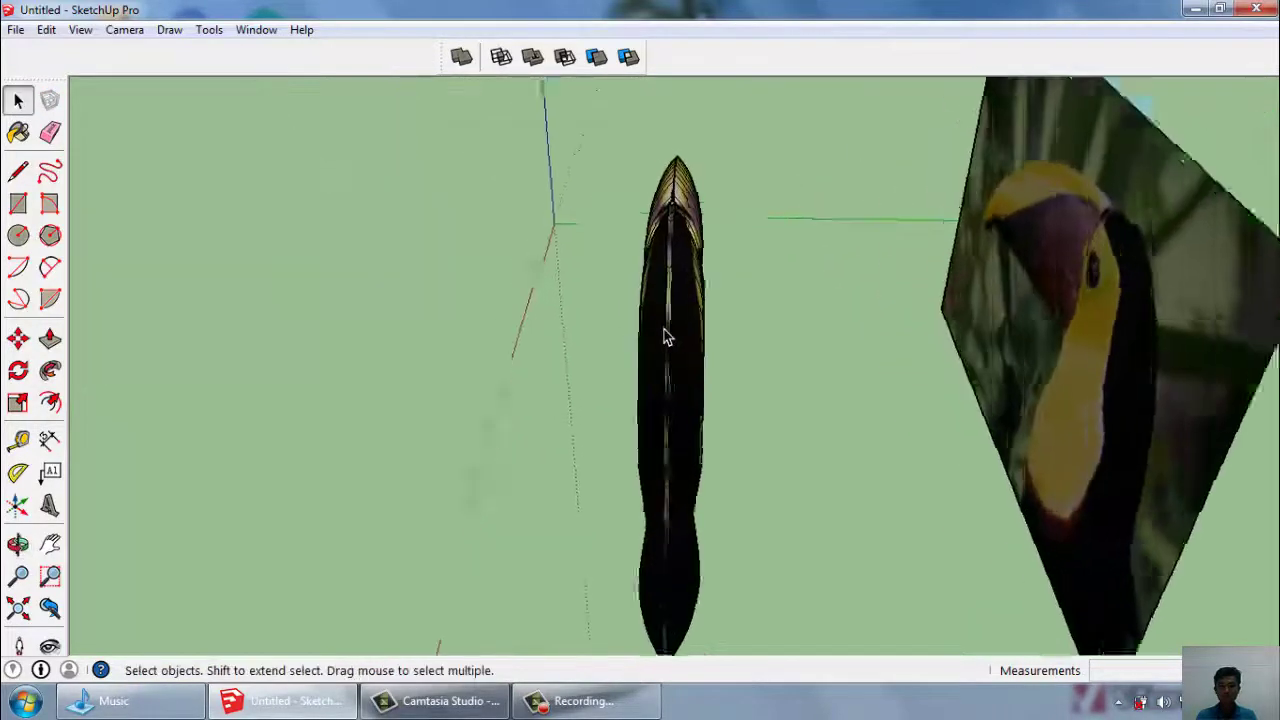
Orbit and zoom around the textured beak and eye to inspect them up close.
scroll(451, 481, up, 6)
scroll(395, 490, down, 5)
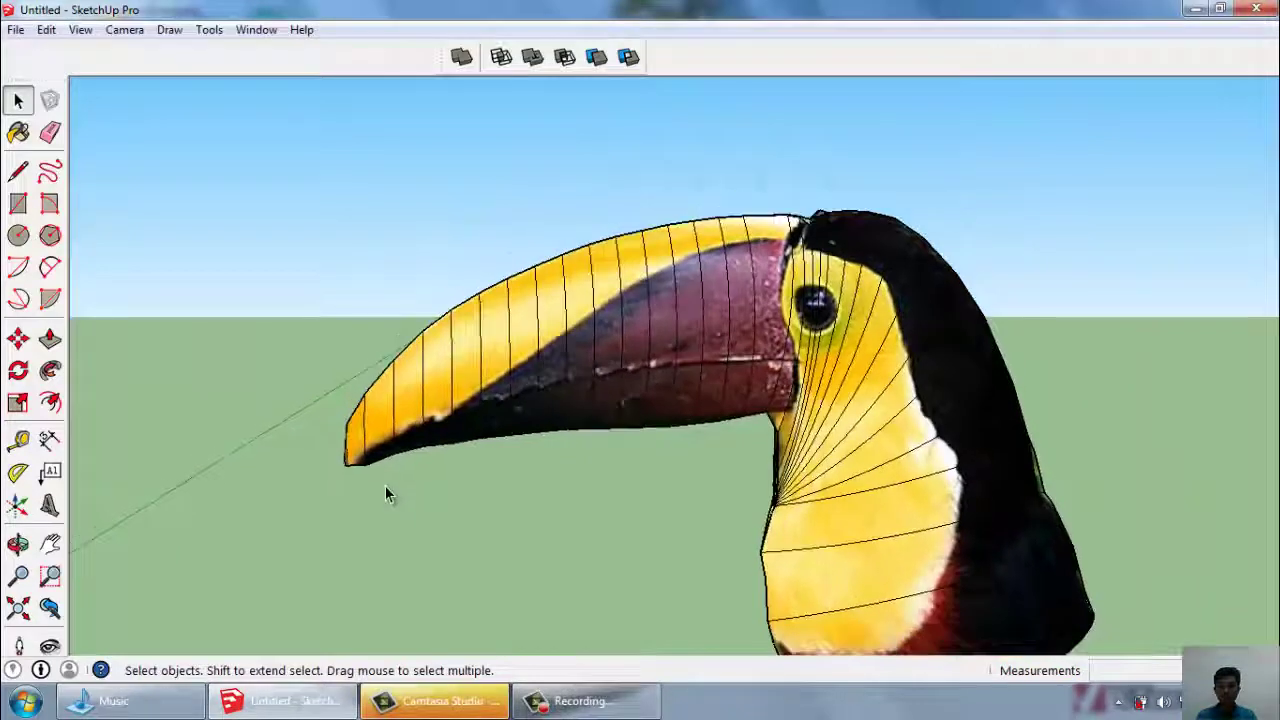
scroll(388, 487, up, 3)
scroll(390, 490, up, 2)
scroll(389, 486, up, 1)
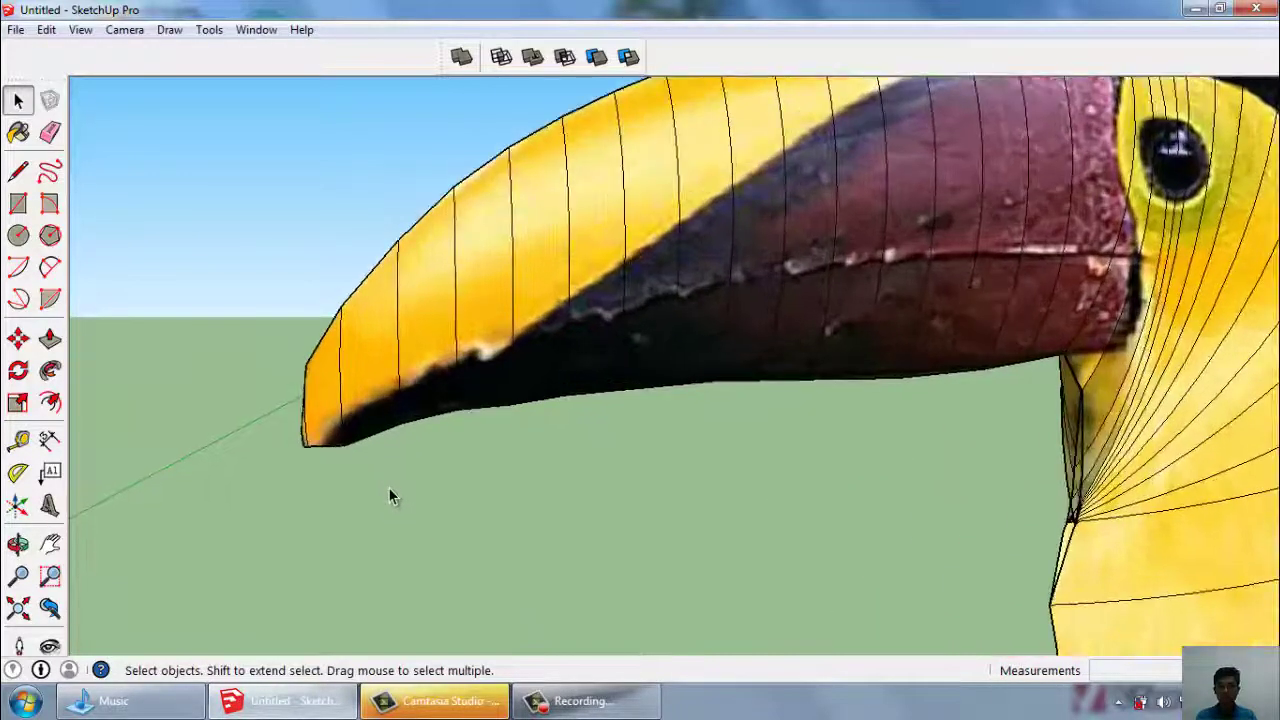
mouse_move(388, 487)
middle_down()
mouse_move(380, 446)
mouse_move(523, 464)
middle_up()
mouse_move(523, 464)
mouse_down()
mouse_move(594, 491)
mouse_move(657, 486)
mouse_move(677, 503)
mouse_move(663, 506)
mouse_up()
key(space)
scroll(432, 488, down, 1)
scroll(481, 494, down, 1)
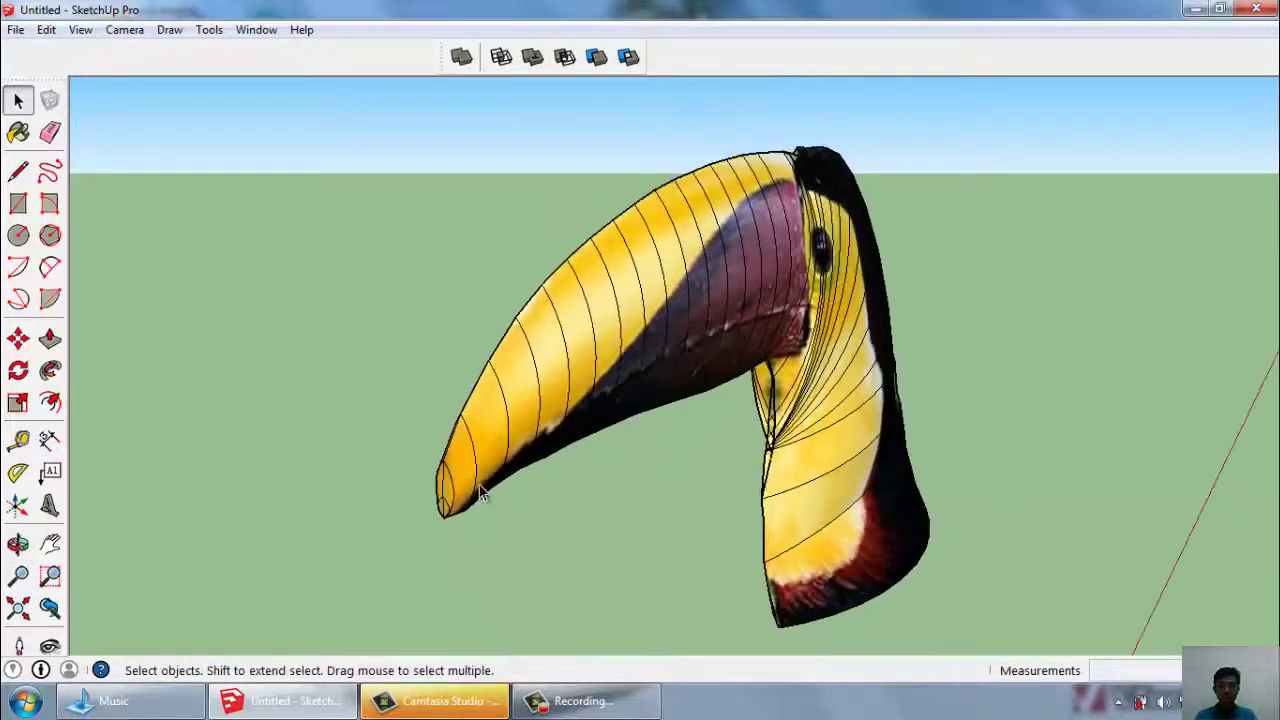
mouse_move(720, 284)
middle_down()
mouse_move(750, 335)
mouse_move(843, 322)
mouse_move(552, 283)
middle_up()
scroll(753, 337, up, 2)
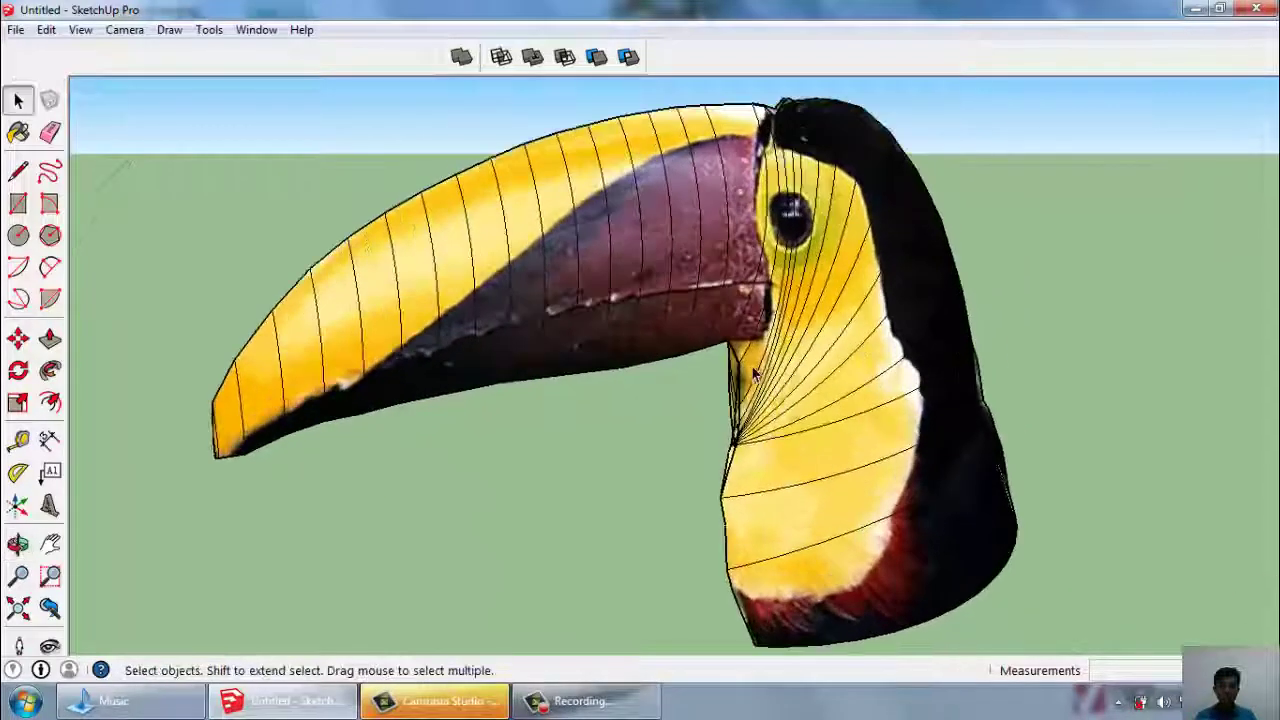
scroll(790, 402, up, 3)
scroll(765, 415, up, 2)
mouse_move(765, 415)
middle_down()
mouse_move(629, 443)
mouse_move(694, 357)
mouse_move(660, 175)
mouse_move(694, 220)
mouse_move(695, 283)
mouse_move(766, 363)
mouse_move(768, 350)
middle_up()
scroll(623, 443, down, 2)
scroll(693, 290, down, 3)
Orbit the whole toucan from below, over the head top, and around its other side.
middle_drag(837, 395, 795, 566)
middle_drag(942, 482, 675, 578)
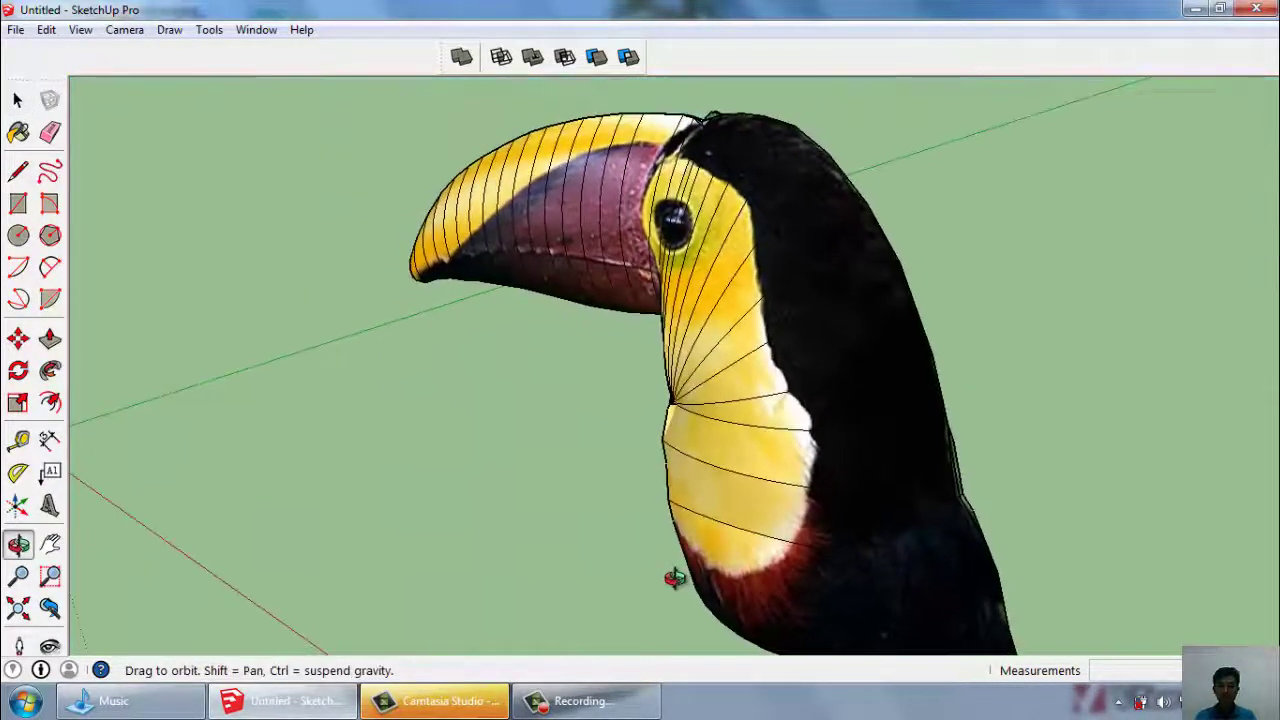
scroll(727, 358, down, 2)
scroll(862, 574, up, 2)
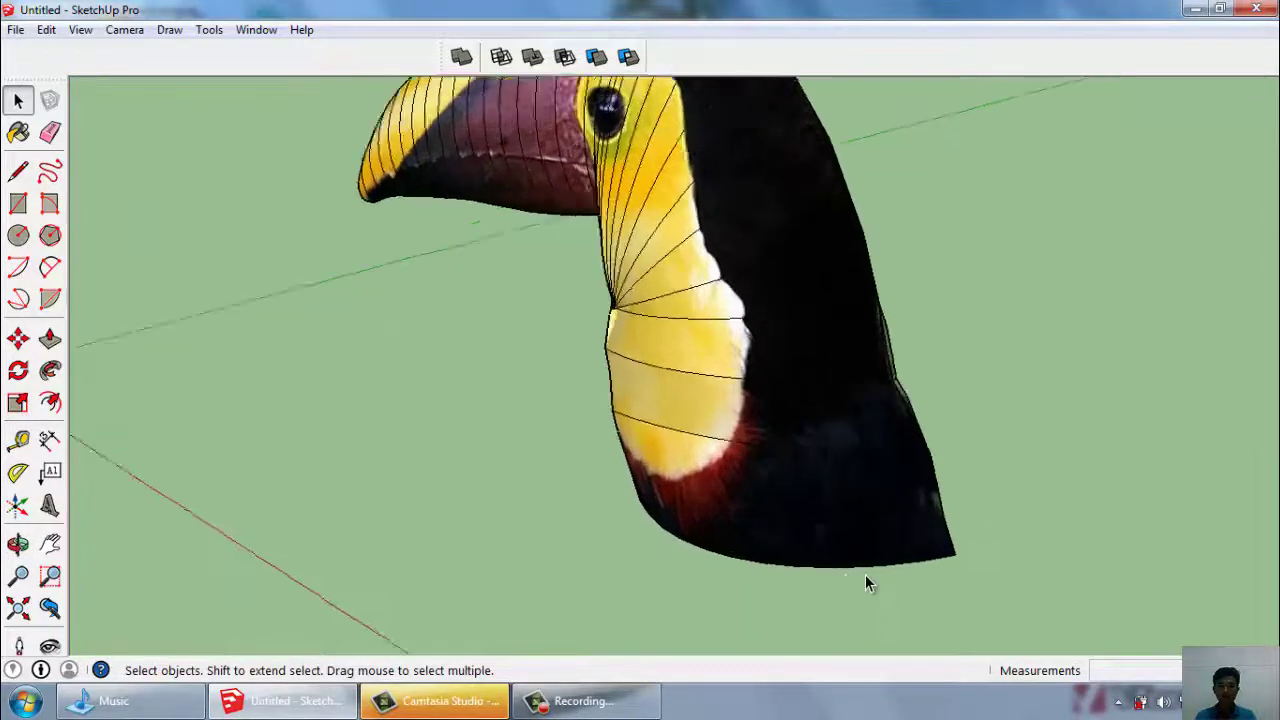
scroll(865, 574, up, 1)
scroll(865, 569, up, 1)
scroll(865, 568, down, 2)
scroll(865, 568, down, 3)
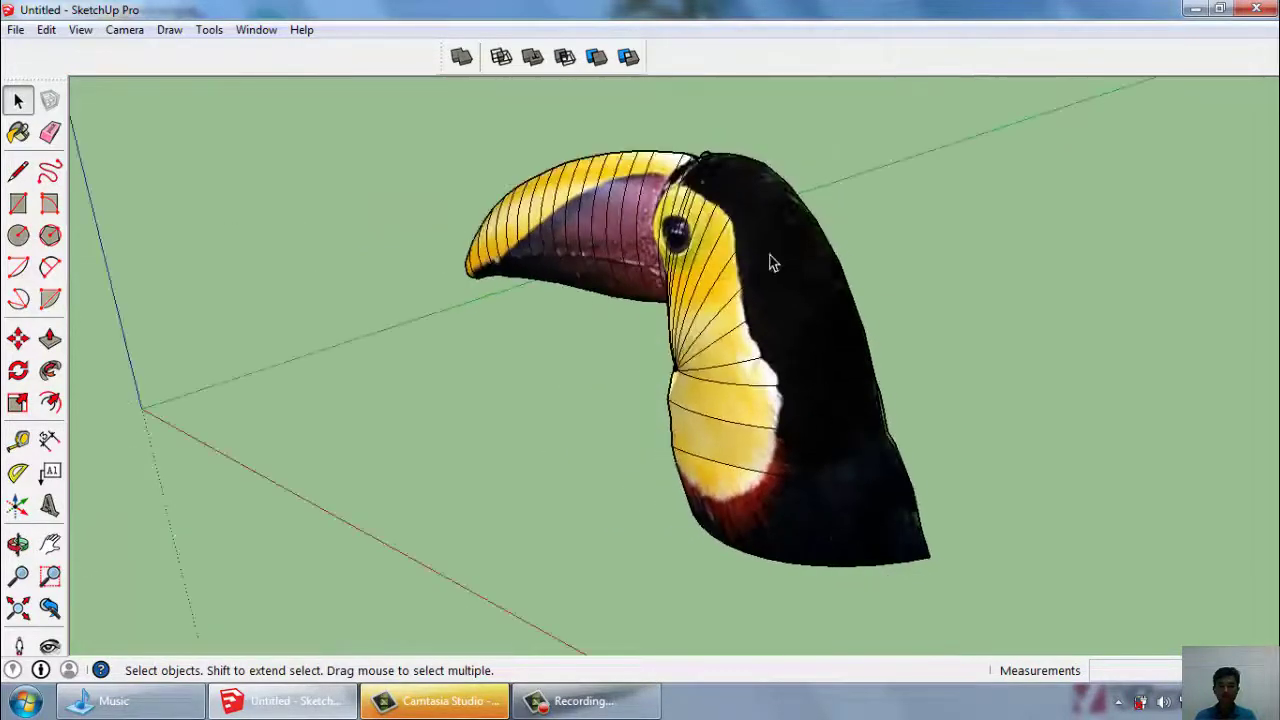
scroll(743, 209, up, 2)
scroll(743, 200, up, 1)
scroll(745, 215, up, 2)
middle_drag(743, 215, 846, 346)
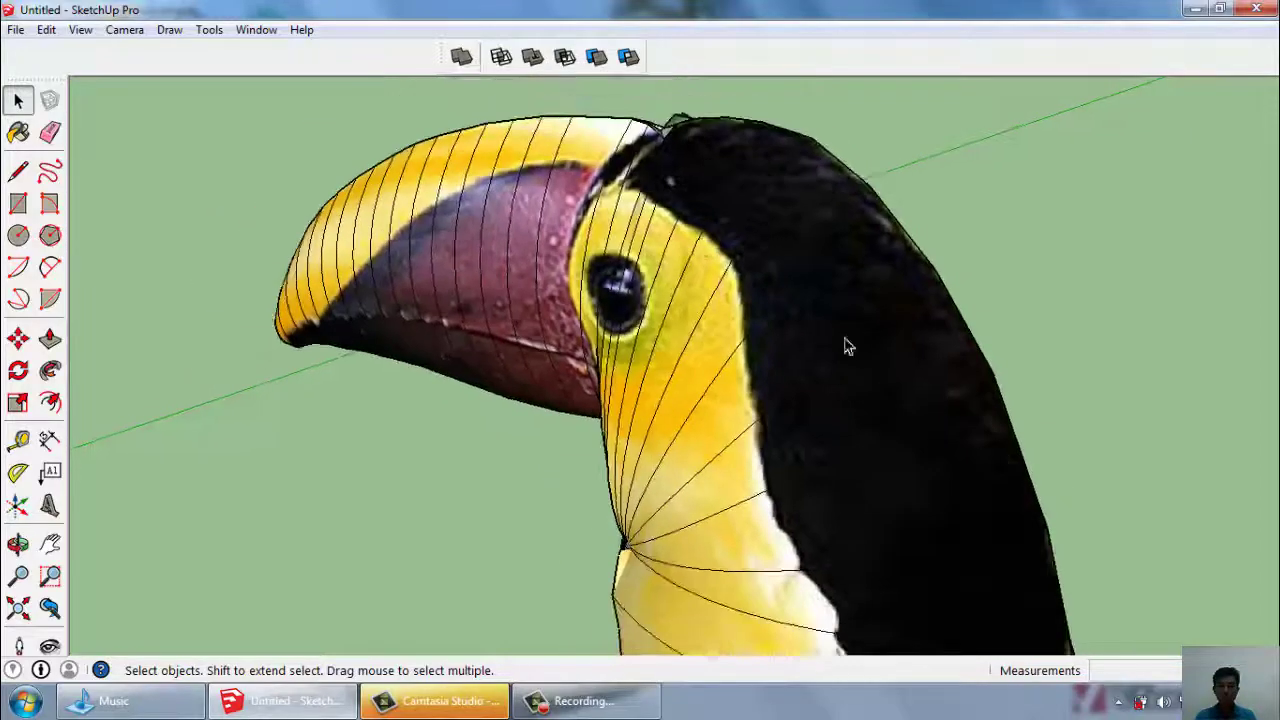
middle_drag(771, 302, 722, 328)
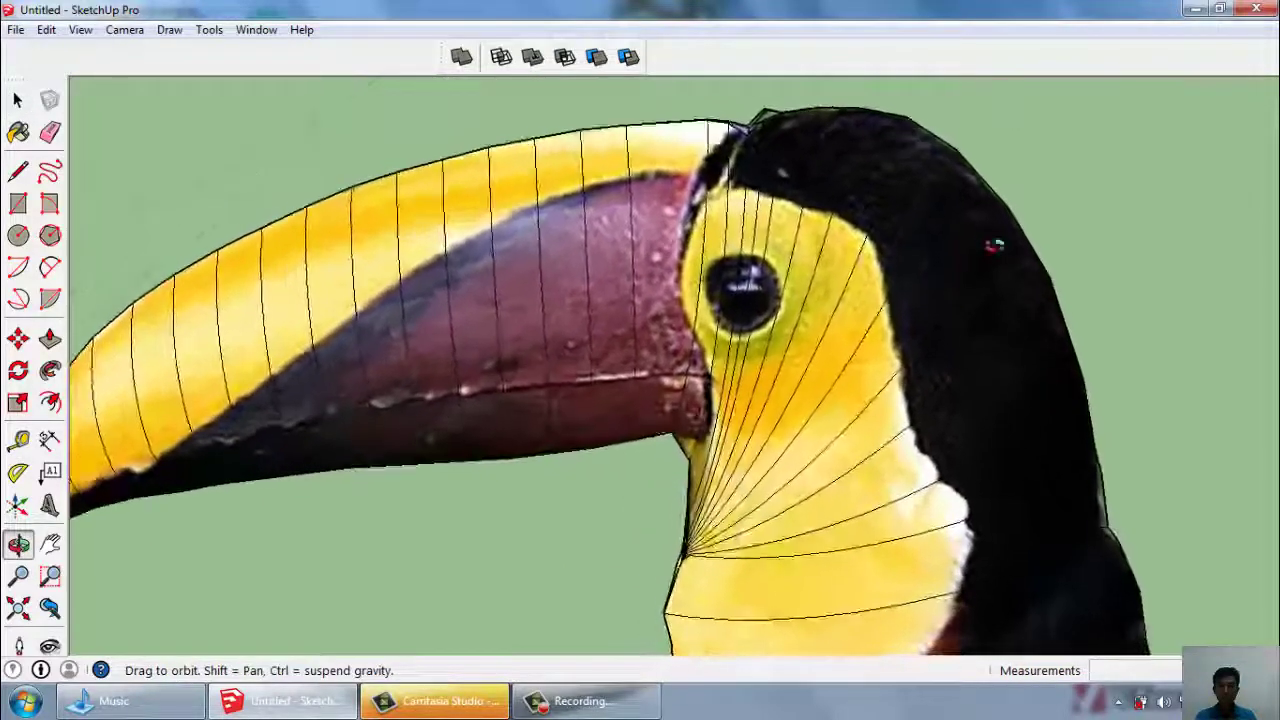
scroll(722, 328, down, 1)
scroll(796, 258, down, 1)
scroll(796, 258, down, 1)
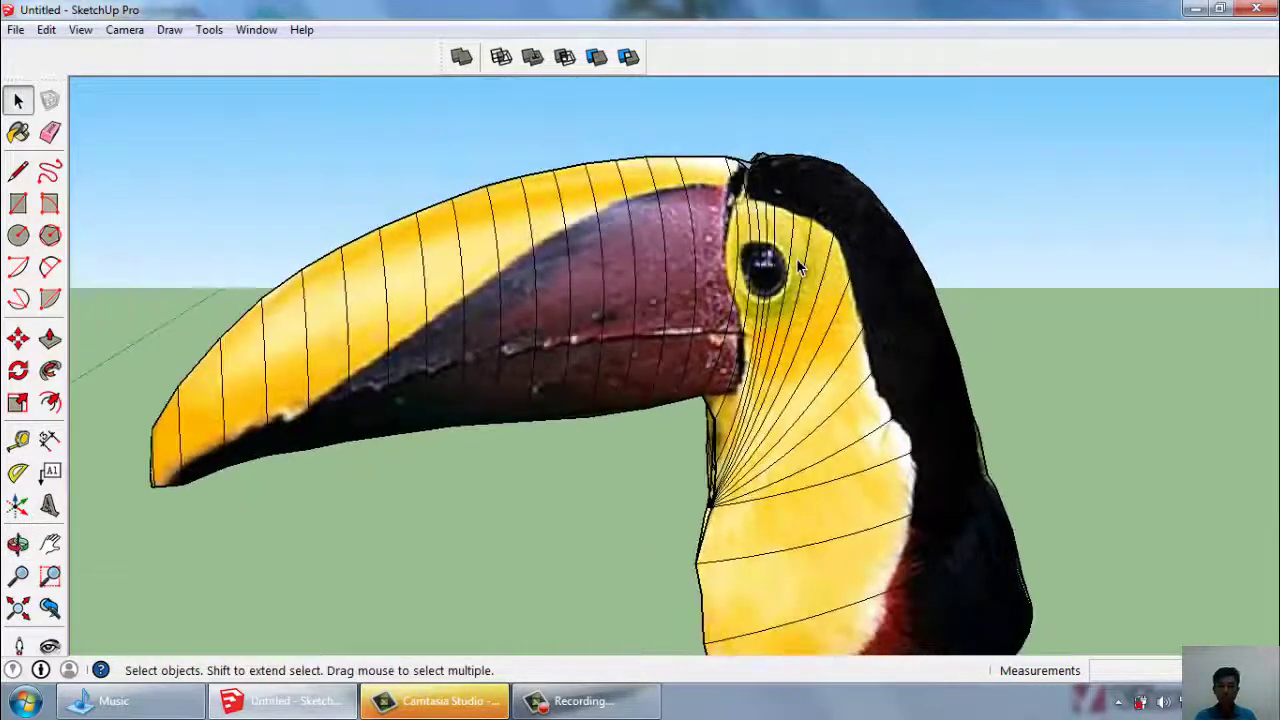
scroll(796, 258, down, 2)
mouse_move(796, 258)
middle_down()
mouse_move(906, 404)
mouse_move(880, 420)
mouse_move(756, 351)
mouse_move(934, 377)
mouse_move(675, 438)
mouse_move(880, 390)
mouse_move(679, 512)
middle_up()
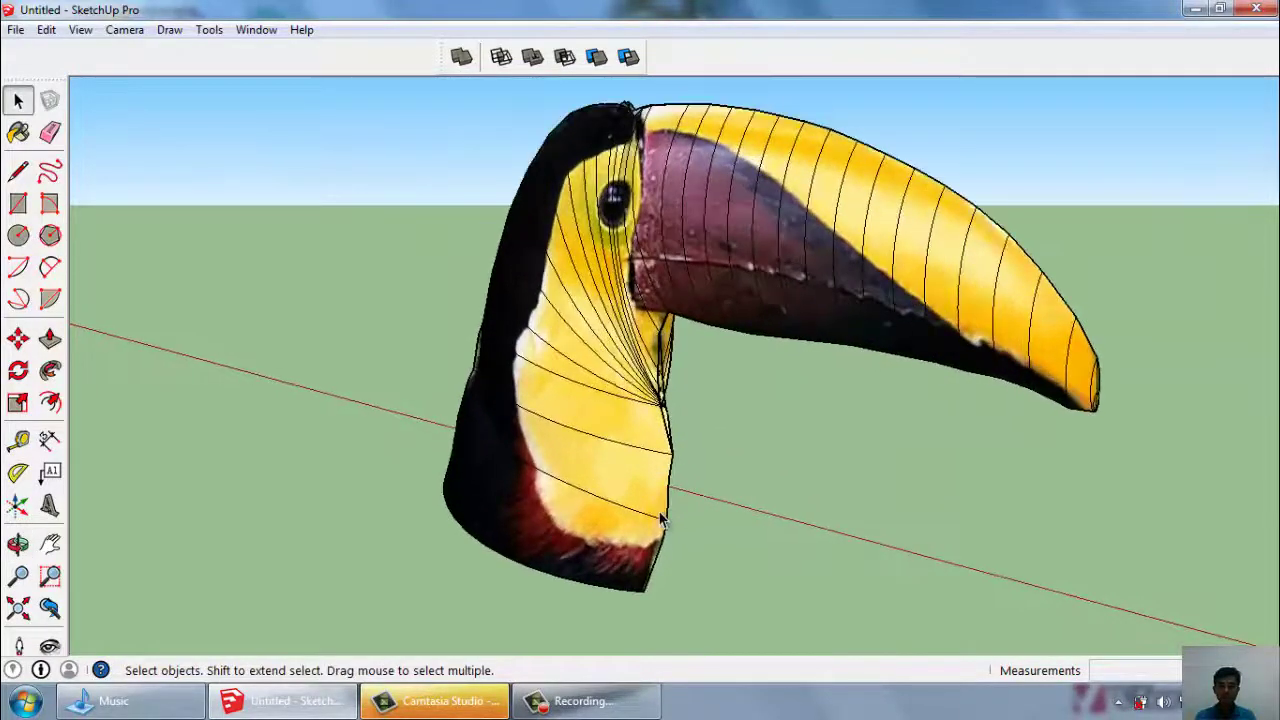
scroll(660, 519, up, 2)
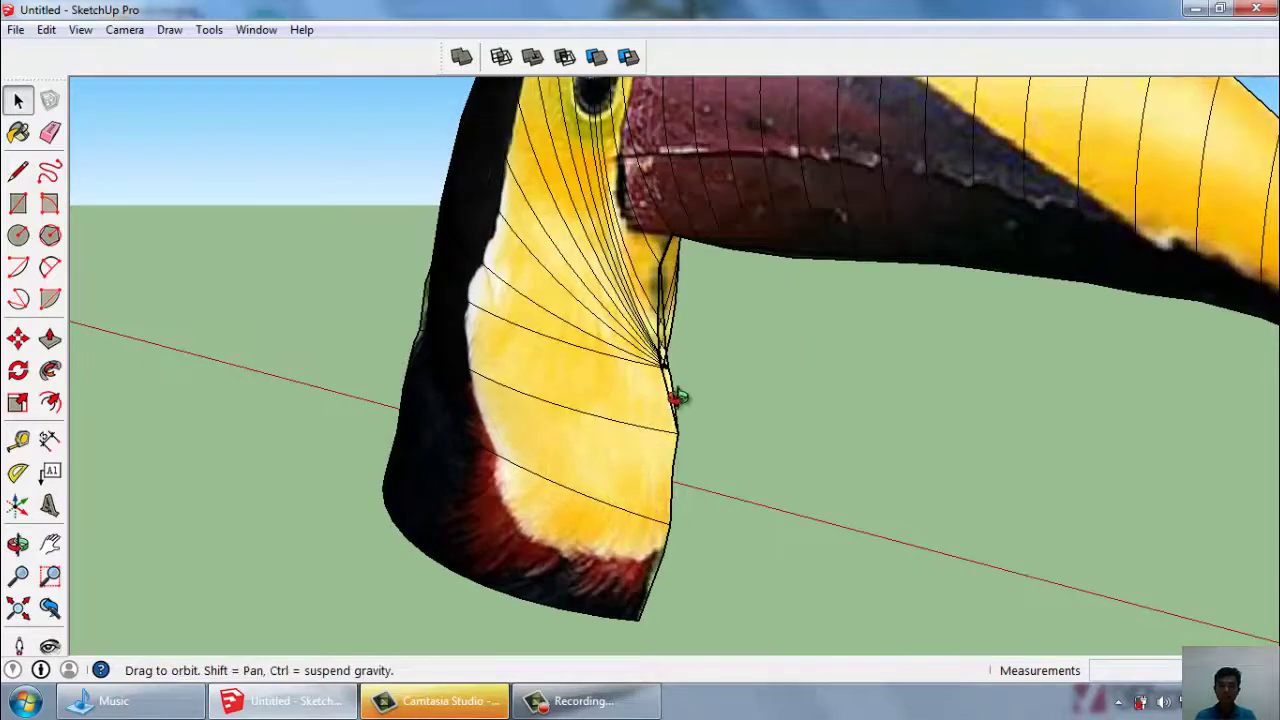
mouse_move(676, 398)
middle_down()
mouse_move(628, 434)
mouse_move(661, 422)
mouse_move(592, 500)
mouse_move(680, 509)
mouse_move(566, 509)
mouse_move(480, 463)
mouse_move(571, 569)
mouse_move(577, 557)
middle_up()
scroll(644, 426, down, 2)
mouse_move(540, 508)
middle_down()
mouse_move(649, 534)
mouse_move(590, 504)
middle_up()
scroll(590, 504, up, 2)
scroll(581, 447, up, 2)
scroll(636, 176, up, 1)
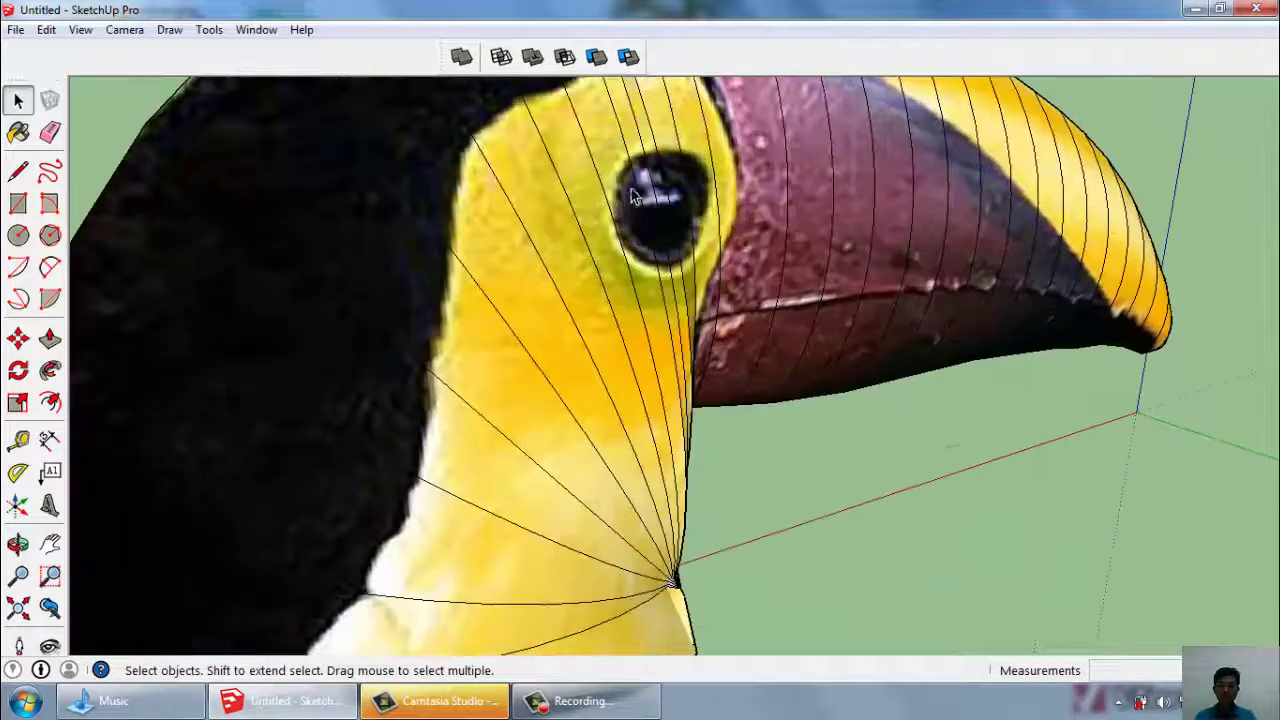
mouse_move(640, 180)
middle_down()
mouse_move(790, 314)
mouse_move(640, 320)
mouse_move(724, 328)
mouse_move(843, 314)
mouse_move(920, 263)
mouse_move(778, 298)
middle_up()
middle_drag(834, 467, 869, 323)
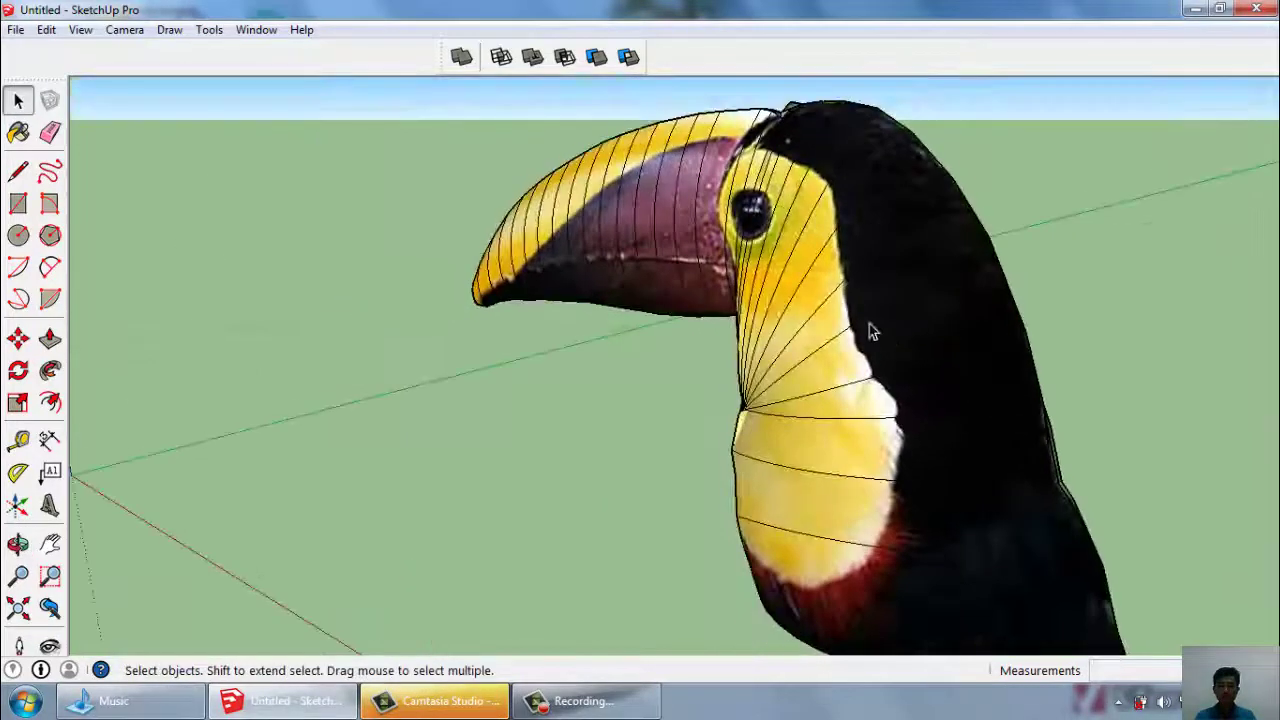
scroll(786, 514, down, 2)
scroll(897, 516, up, 3)
scroll(897, 516, up, 2)
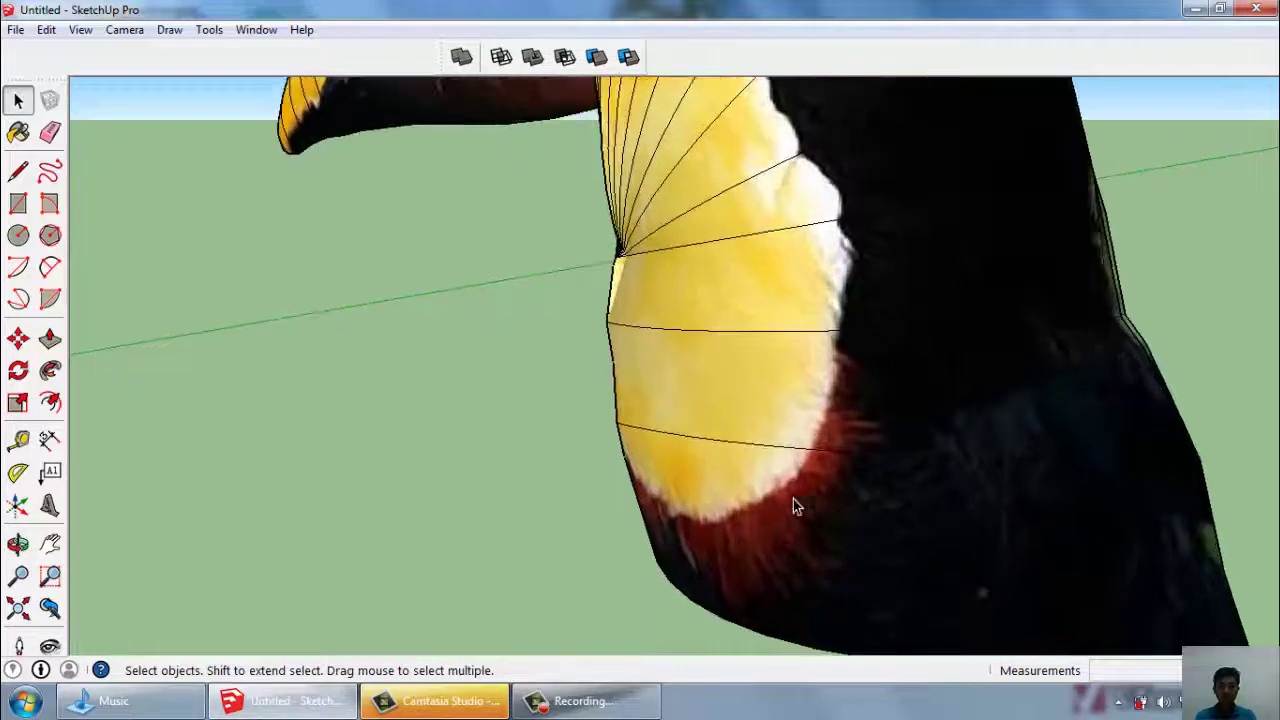
mouse_move(794, 506)
middle_down()
mouse_move(971, 506)
mouse_move(866, 491)
middle_up()
scroll(885, 526, down, 2)
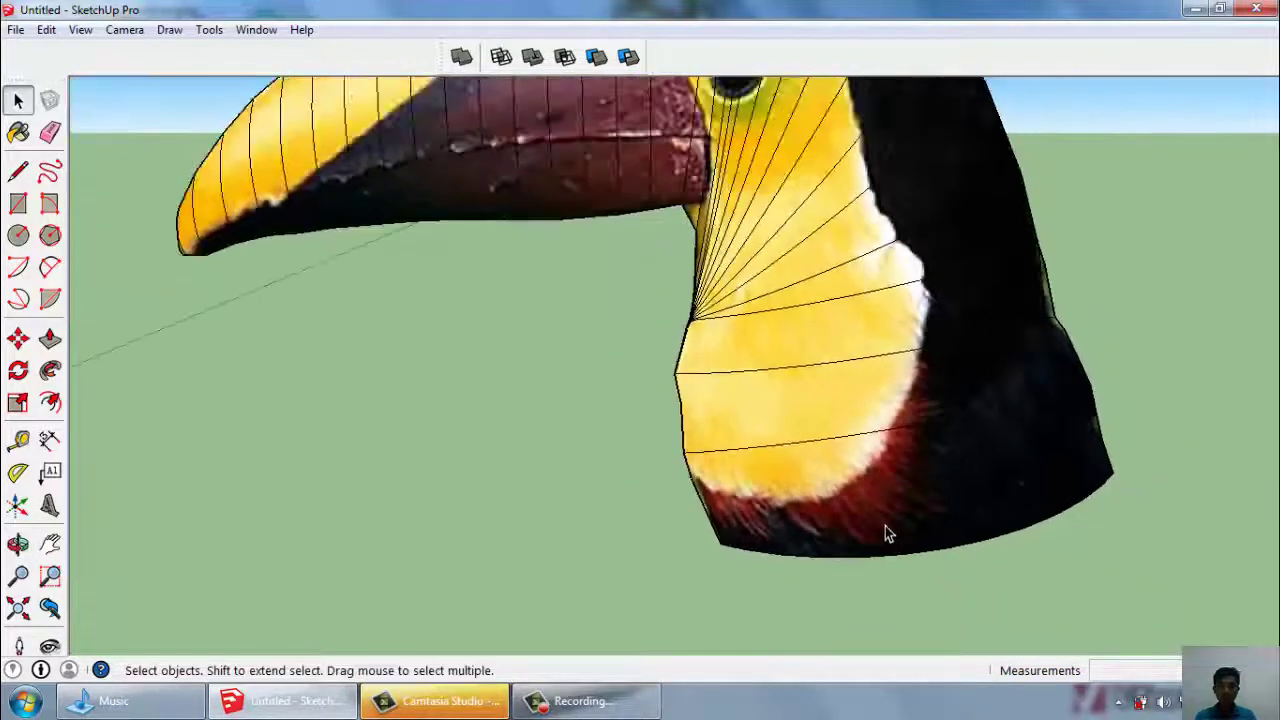
scroll(885, 526, down, 2)
mouse_move(766, 400)
middle_down()
mouse_move(912, 458)
mouse_move(714, 292)
mouse_move(810, 290)
middle_up()
scroll(912, 458, down, 2)
middle_drag(762, 330, 894, 329)
mouse_move(894, 329)
mouse_down()
mouse_move(731, 129)
mouse_move(725, 97)
mouse_up()
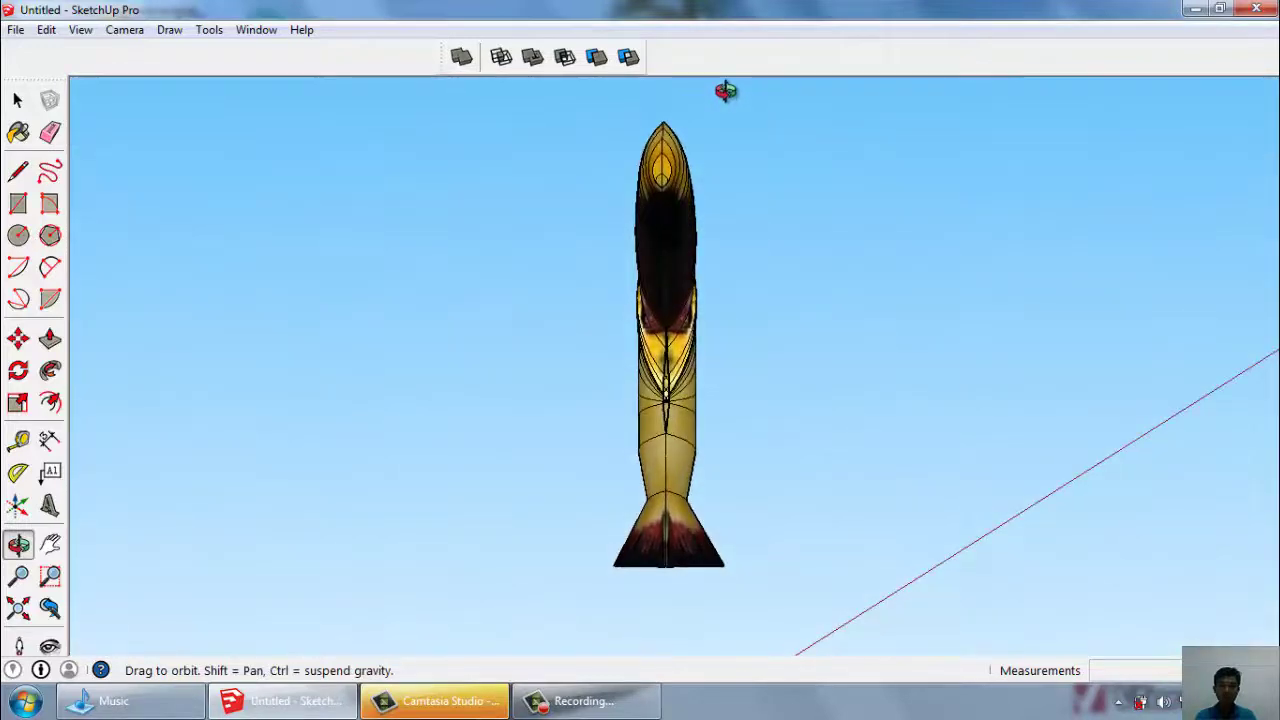
mouse_move(725, 91)
middle_down()
mouse_move(771, 203)
mouse_move(897, 294)
mouse_move(700, 300)
mouse_move(448, 338)
mouse_move(653, 303)
middle_up()
scroll(526, 364, up, 2)
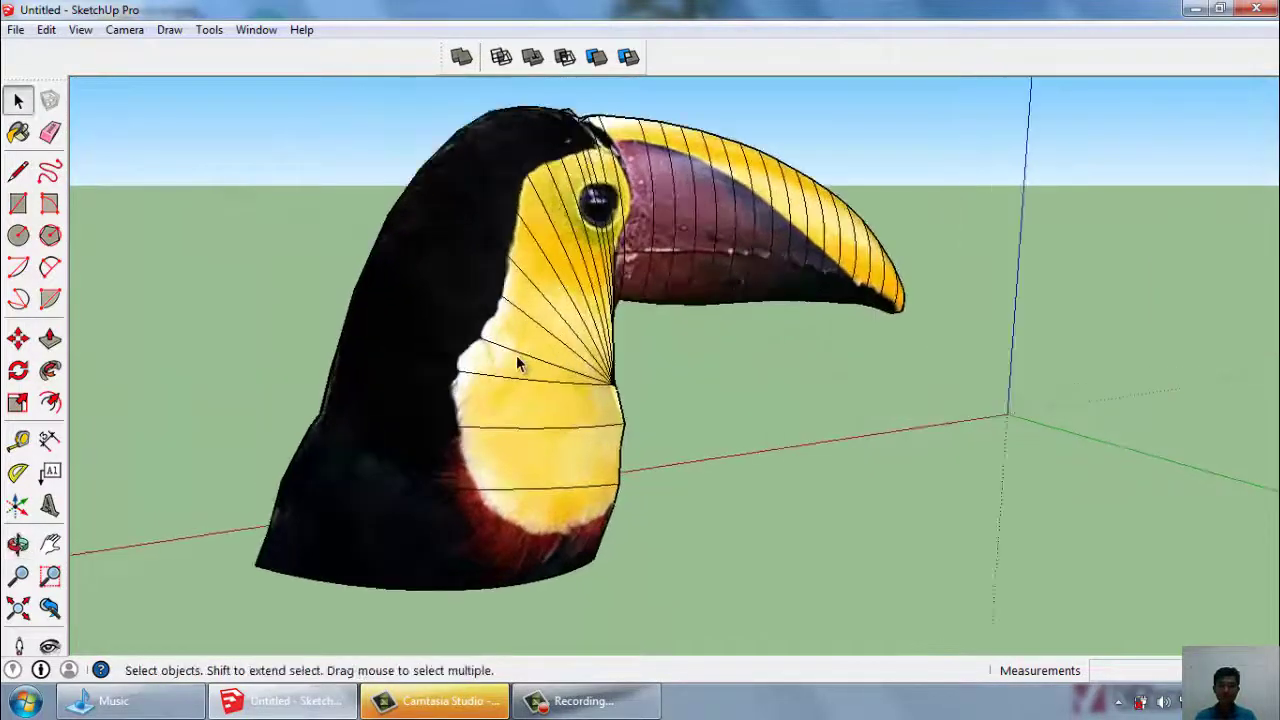
scroll(515, 364, up, 1)
scroll(506, 366, down, 1)
mouse_move(470, 370)
middle_down()
mouse_move(631, 351)
mouse_move(366, 429)
mouse_move(800, 482)
mouse_move(114, 208)
middle_up()
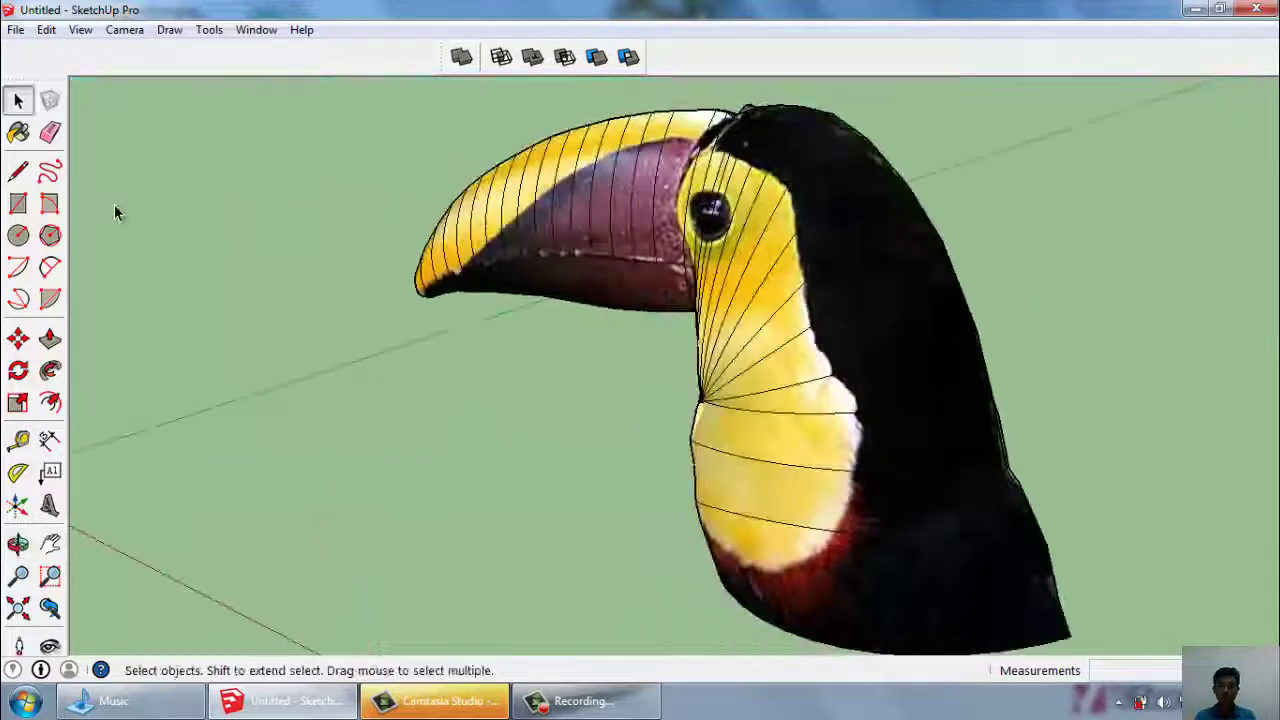
scroll(477, 377, down, 1)
scroll(668, 390, up, 3)
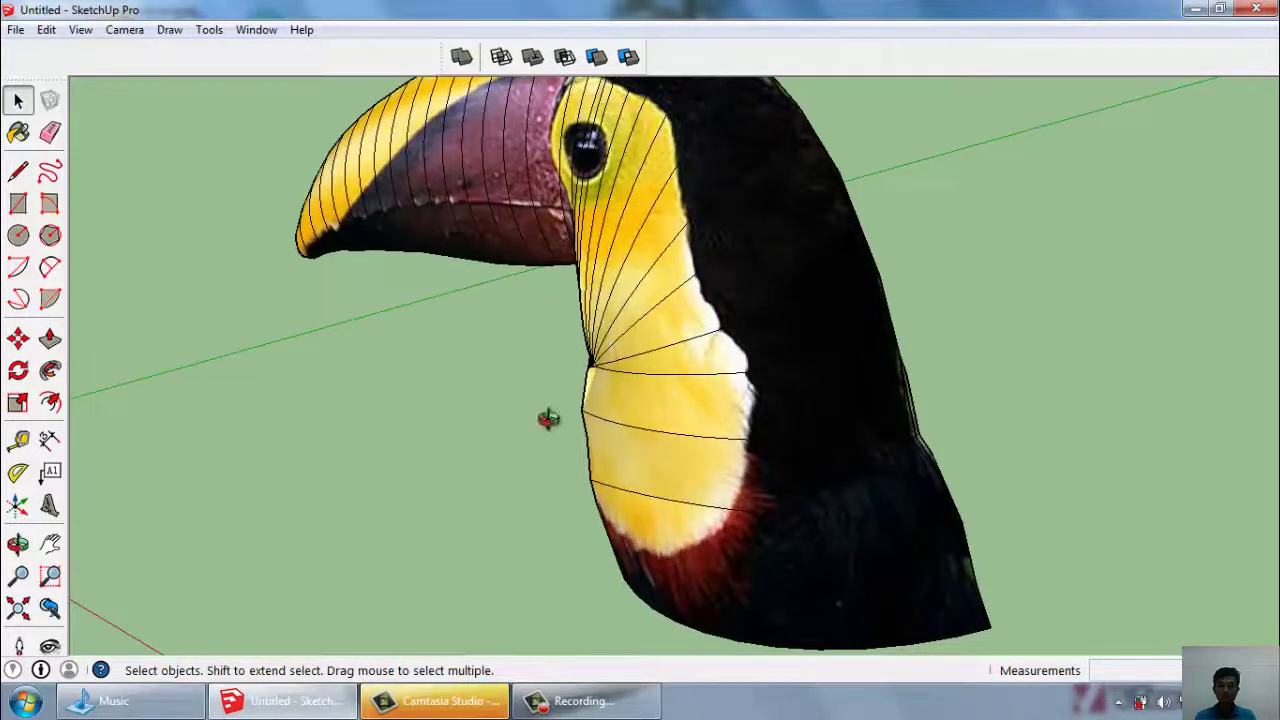
mouse_move(548, 418)
middle_down()
mouse_move(726, 434)
mouse_move(765, 405)
middle_up()
scroll(690, 420, down, 2)
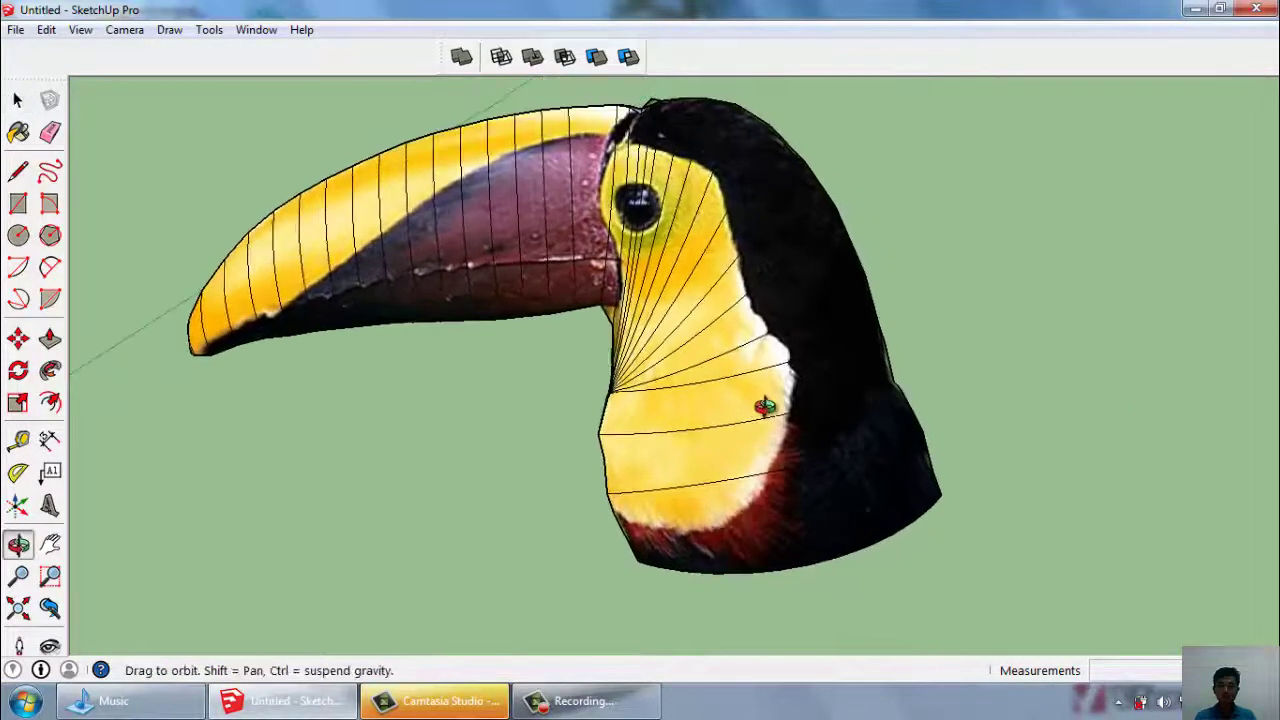
mouse_move(680, 372)
middle_down()
mouse_move(737, 343)
mouse_move(687, 374)
mouse_move(843, 346)
mouse_move(889, 394)
mouse_move(777, 429)
mouse_move(636, 435)
mouse_move(634, 423)
mouse_move(714, 506)
mouse_move(723, 343)
mouse_move(806, 440)
mouse_move(890, 407)
middle_up()
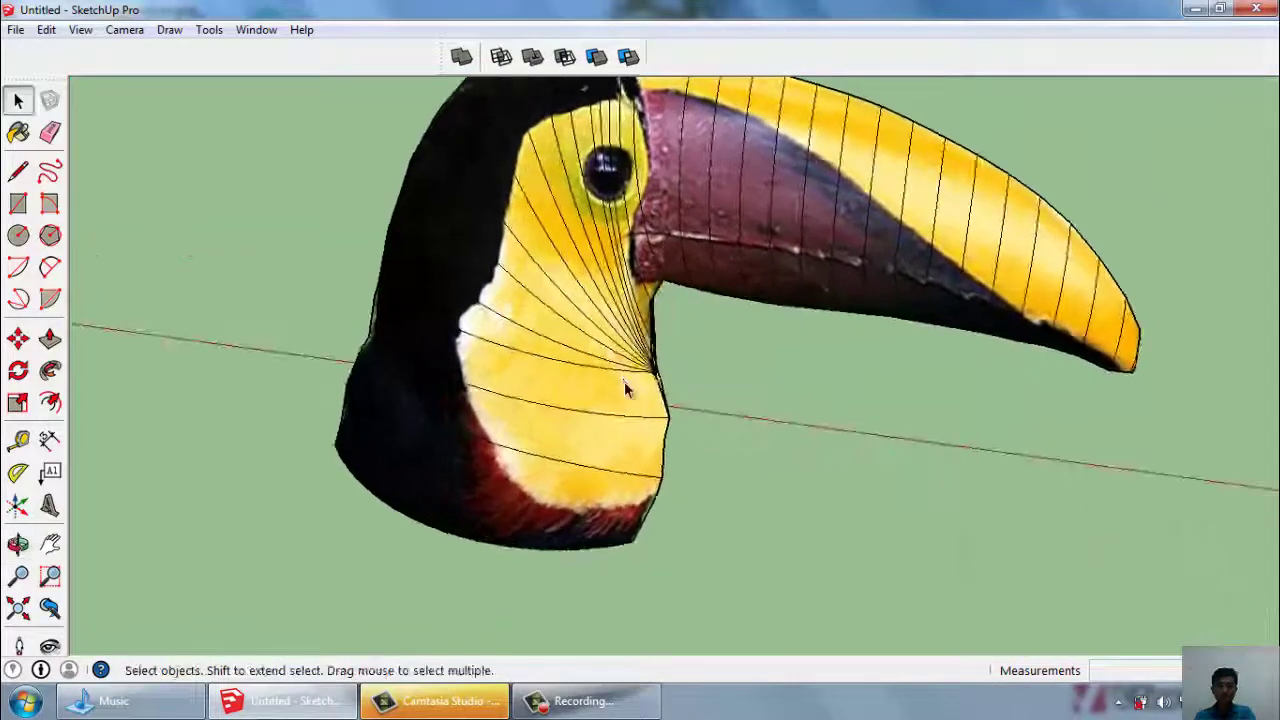
scroll(624, 387, down, 2)
scroll(604, 168, up, 4)
scroll(585, 172, up, 2)
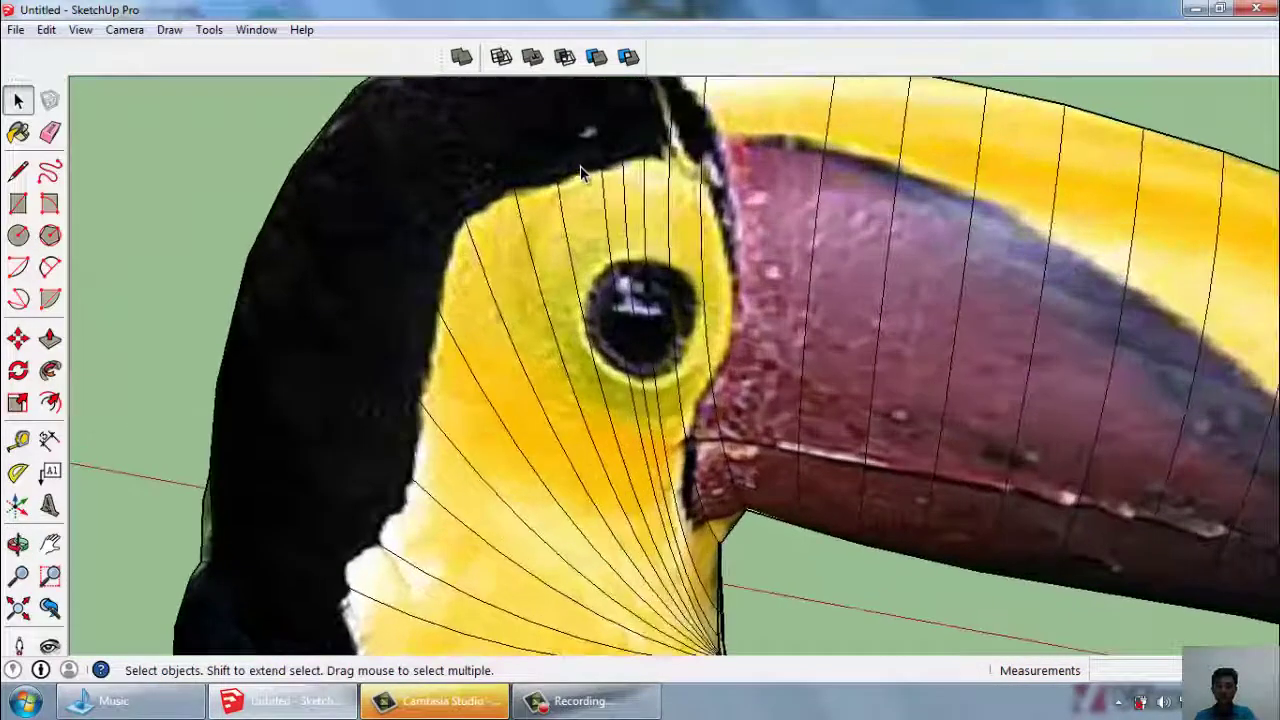
scroll(459, 177, down, 2)
scroll(435, 177, down, 2)
scroll(1040, 352, up, 2)
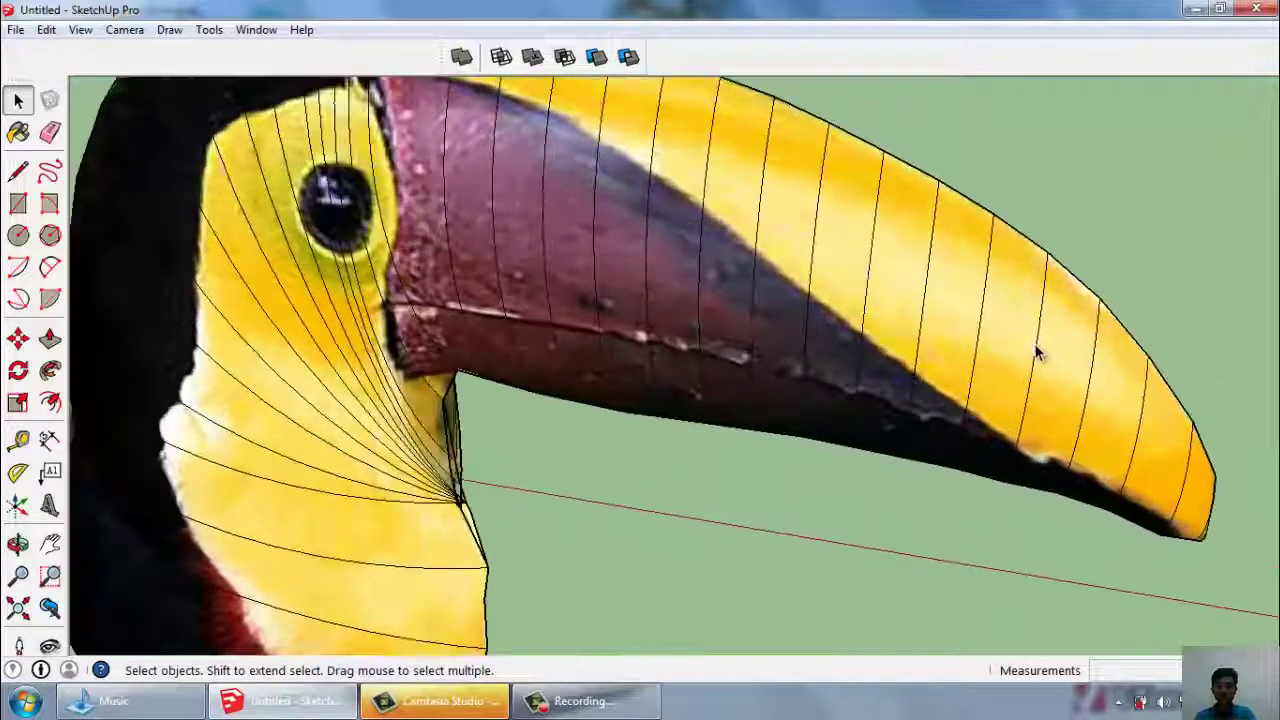
scroll(1029, 358, up, 2)
scroll(1028, 358, up, 1)
scroll(823, 289, down, 1)
scroll(694, 250, down, 2)
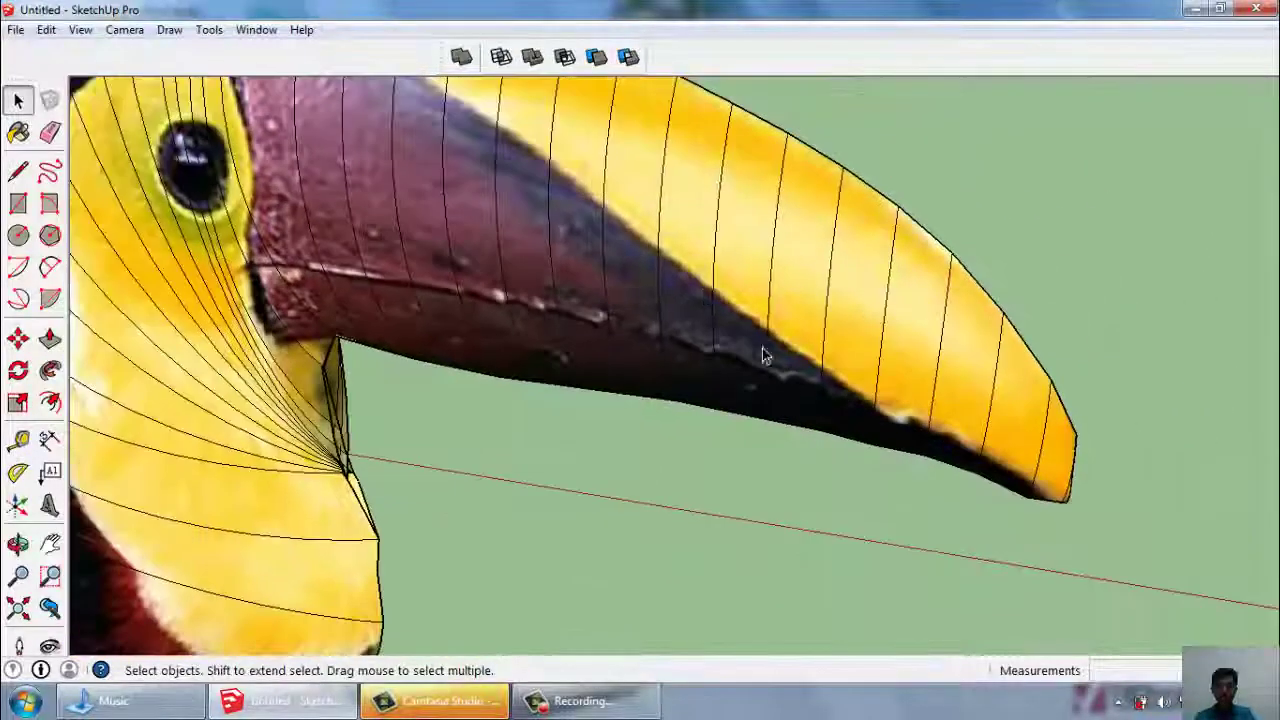
middle_drag(762, 348, 845, 310)
scroll(849, 306, down, 1)
scroll(857, 300, down, 1)
scroll(851, 314, down, 1)
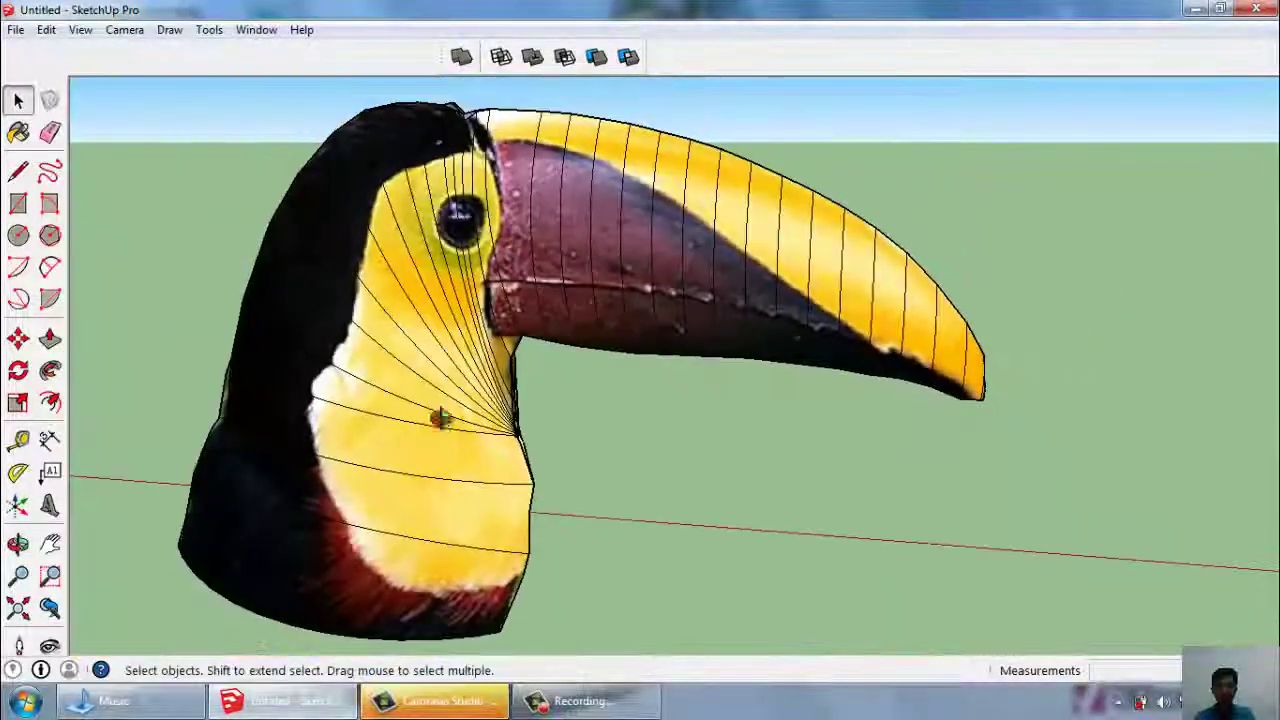